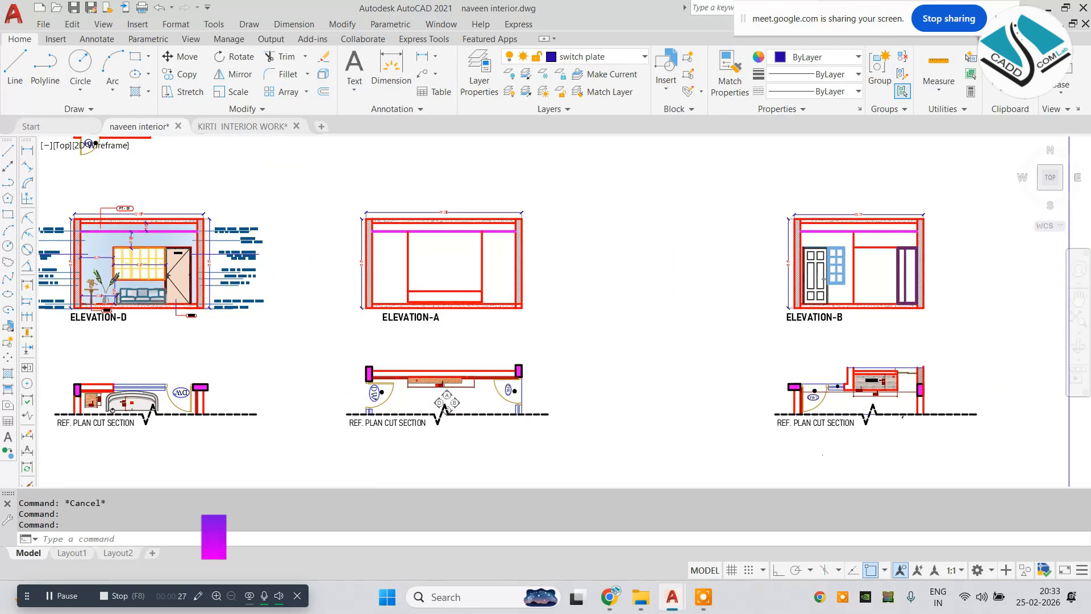
# - Examine the TV unit wall in the bedroom floor plan and the matching Elevation-A outline
pyautogui.scroll(-5, 448, 265)
pyautogui.scroll(5, 410, 259)
pyautogui.scroll(-5, 398, 256)
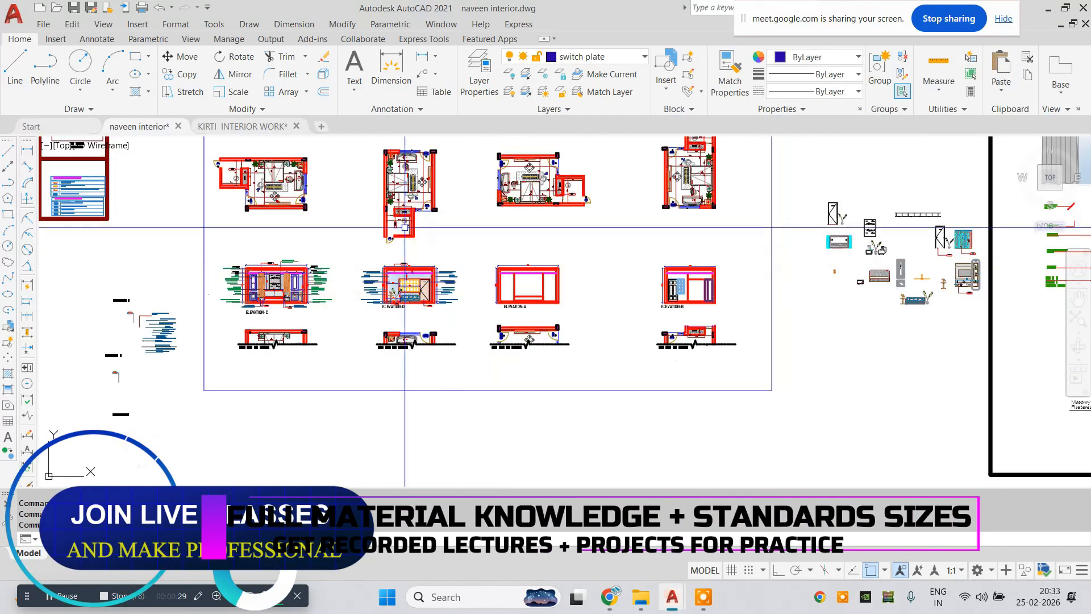
pyautogui.scroll(8, 348, 230)
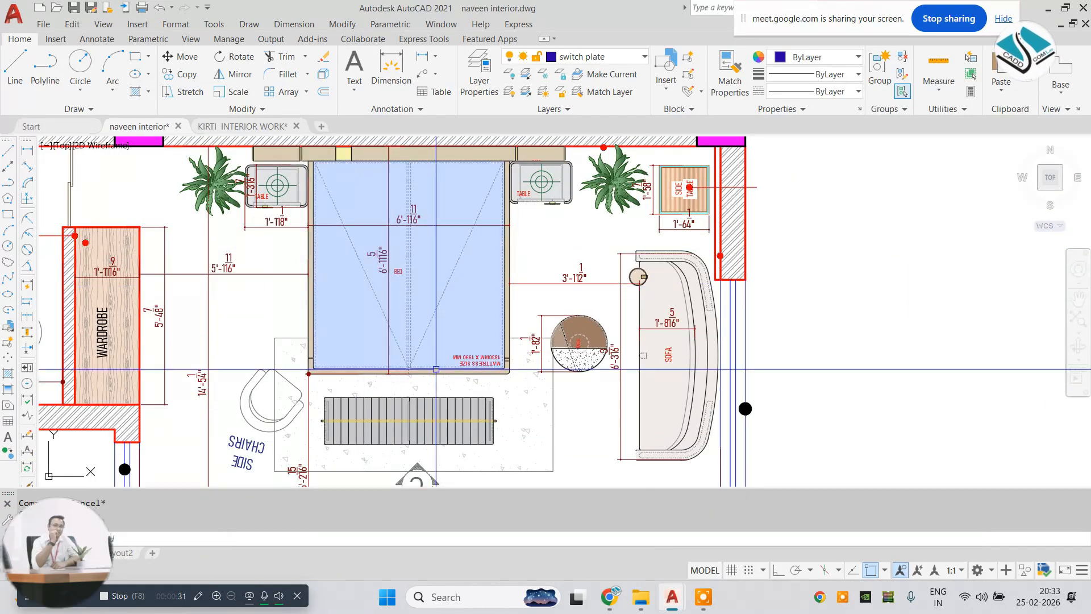
pyautogui.moveTo(398, 286); pyautogui.dragTo(392, 242, button='middle')
pyautogui.scroll(-2, 471, 295)
pyautogui.scroll(3, 441, 391)
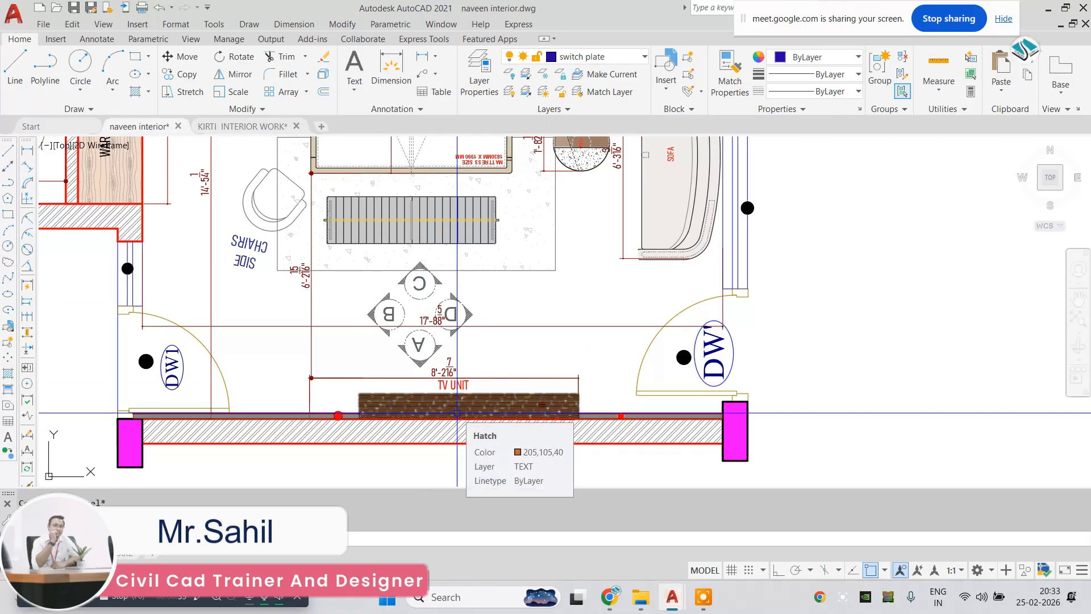
pyautogui.scroll(-5, 457, 414)
pyautogui.scroll(6, 572, 332)
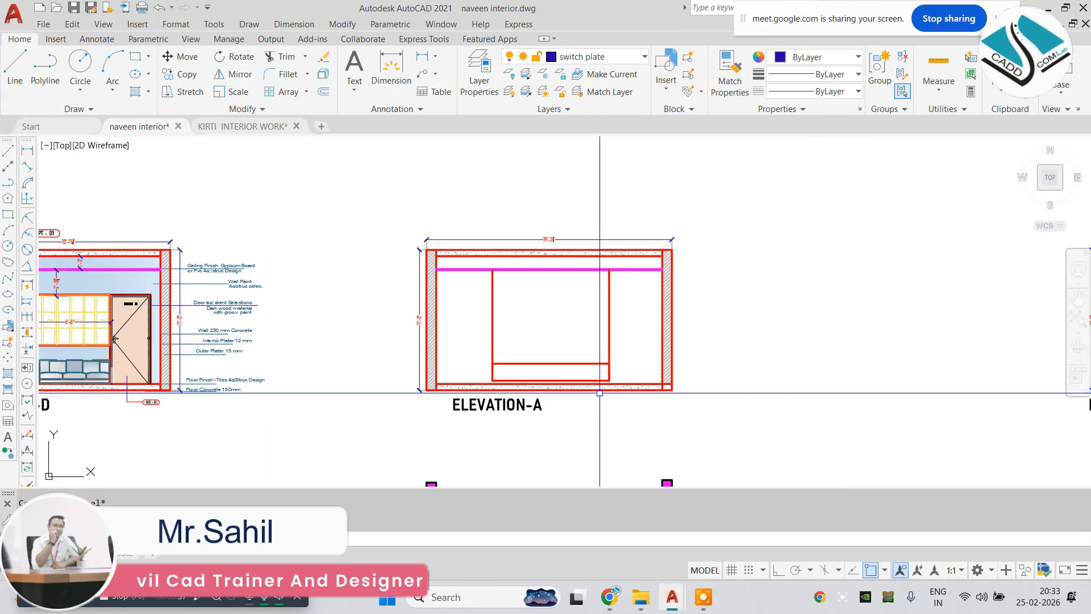
# - Switch to Chrome and search Google Images for "tv unit" in a new browser tab
pyautogui.moveTo(610, 597)
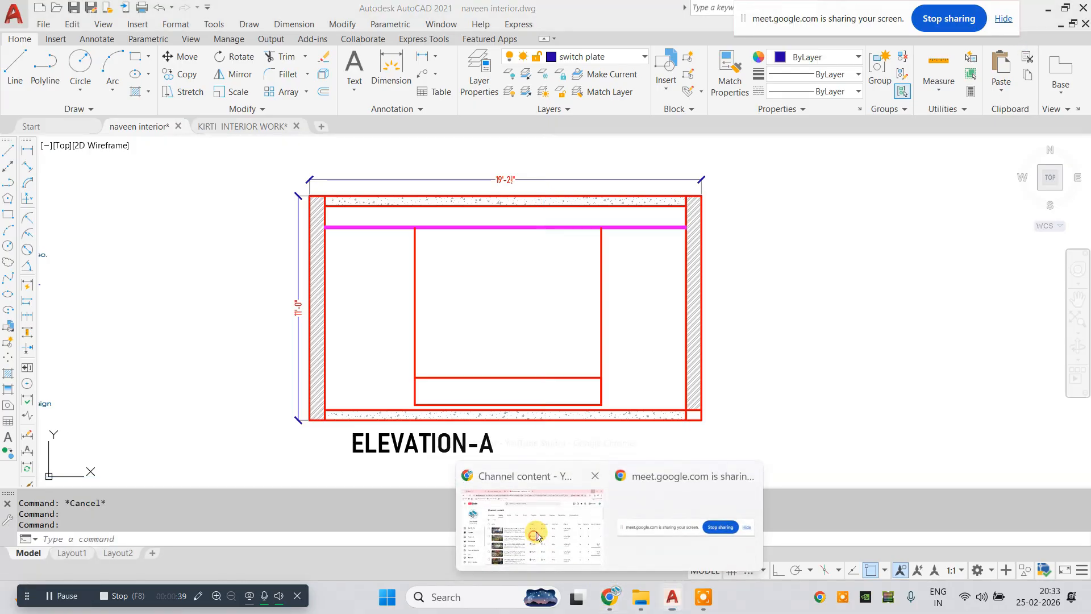
pyautogui.click(528, 500)
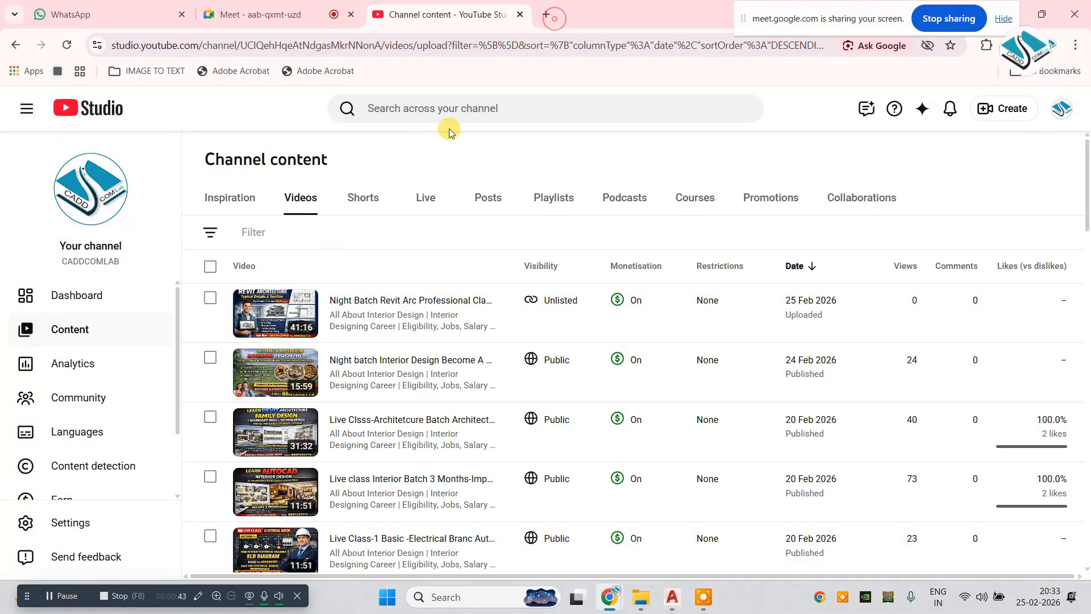
pyautogui.click(546, 17)
pyautogui.click(348, 282)
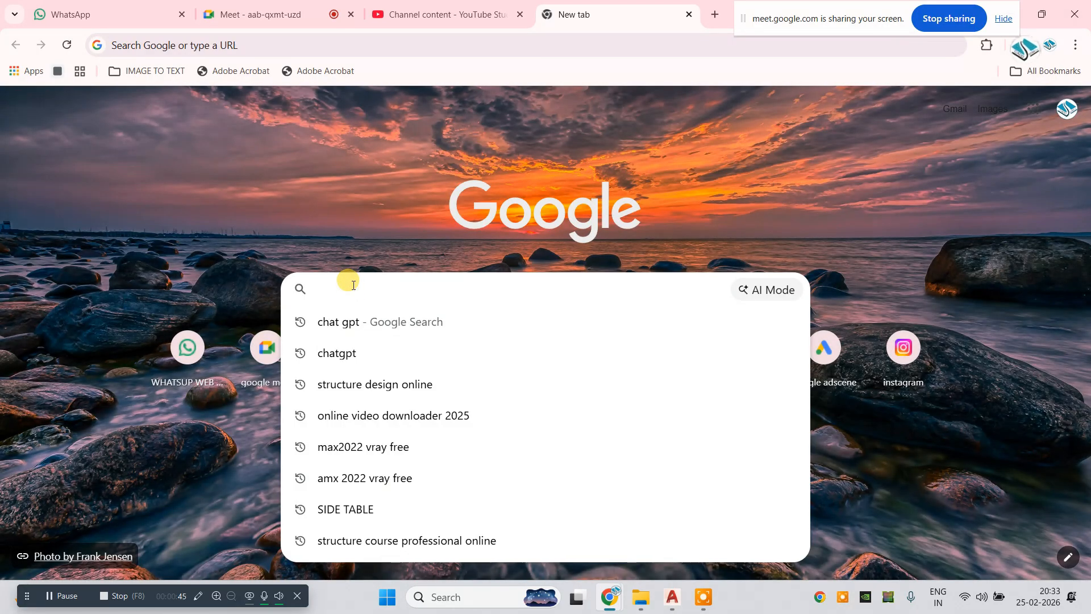
pyautogui.write('tv ubit')
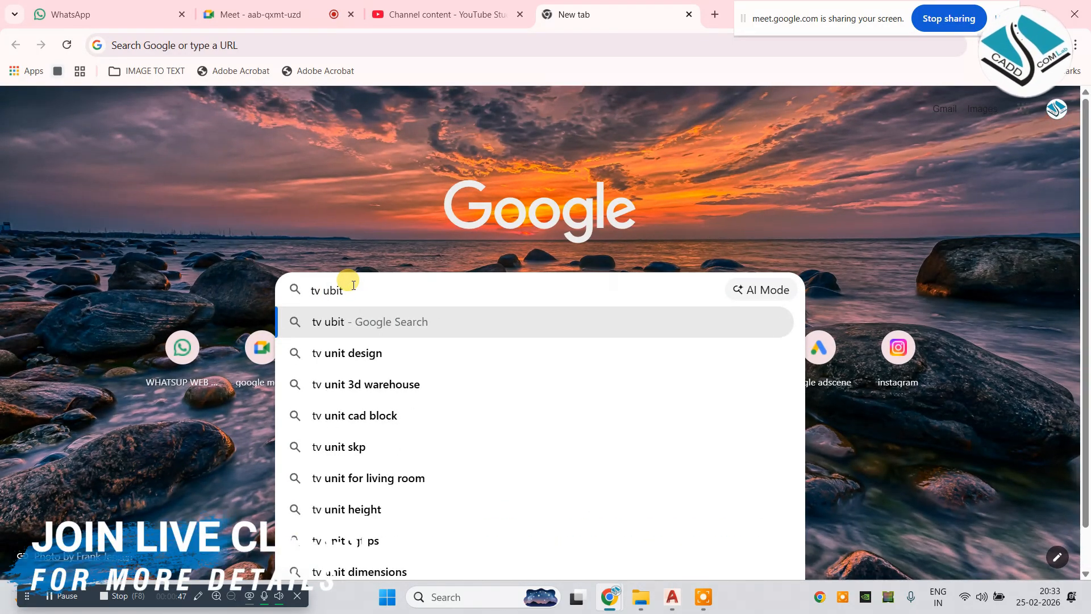
pyautogui.press('Return')
pyautogui.click(239, 170)
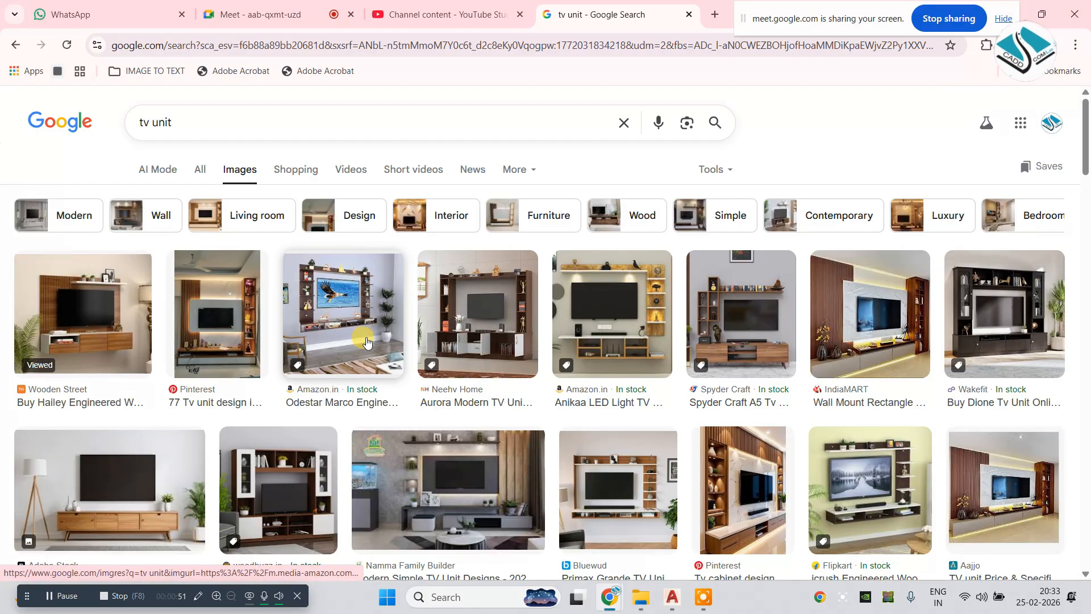
# - Open the Pinterest TV unit photo with slatted wood and marble full size and save it to the Desktop as a JPEG
pyautogui.scroll(-1, 367, 341)
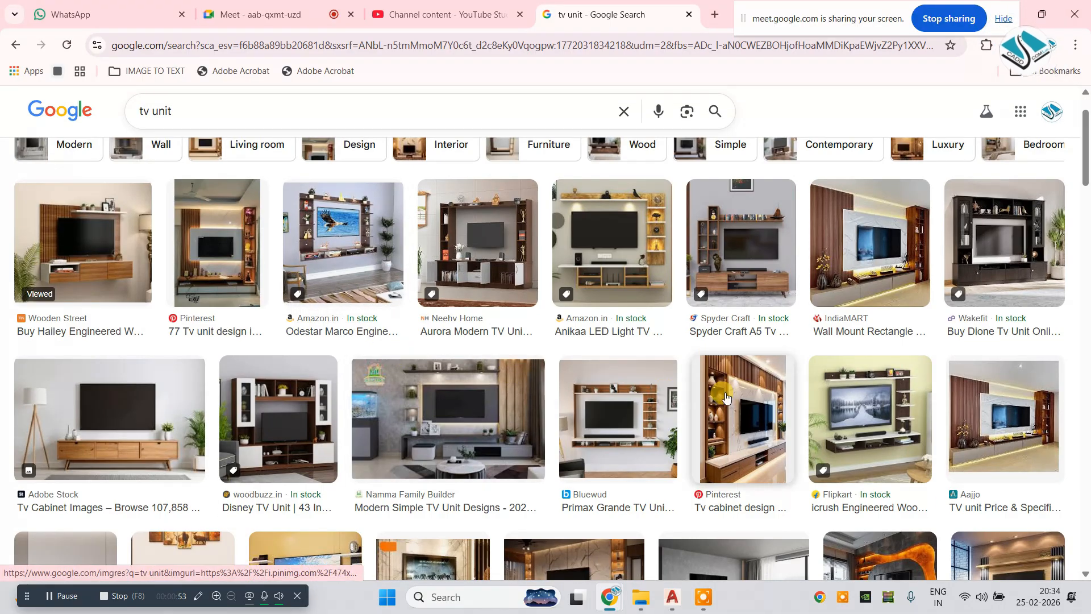
pyautogui.click(733, 394)
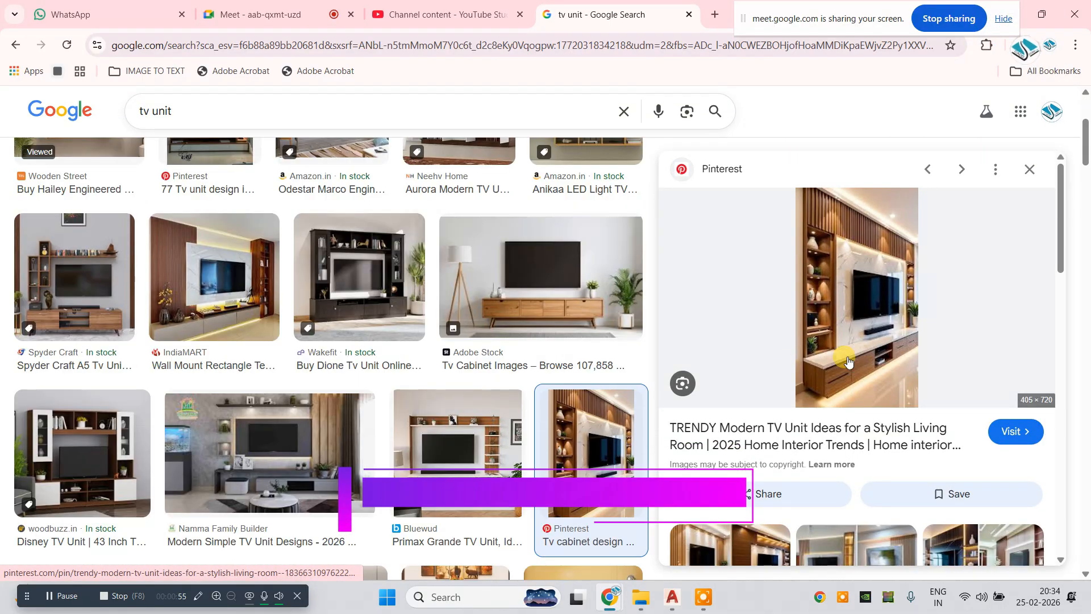
pyautogui.rightClick(859, 234)
pyautogui.click(910, 447)
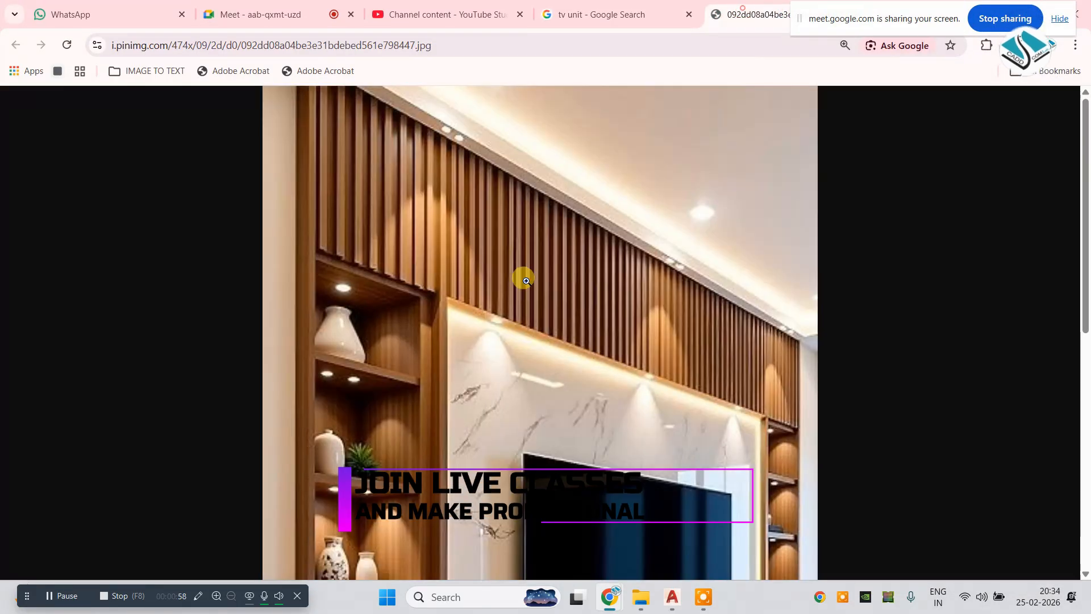
pyautogui.rightClick(526, 281)
pyautogui.click(591, 319)
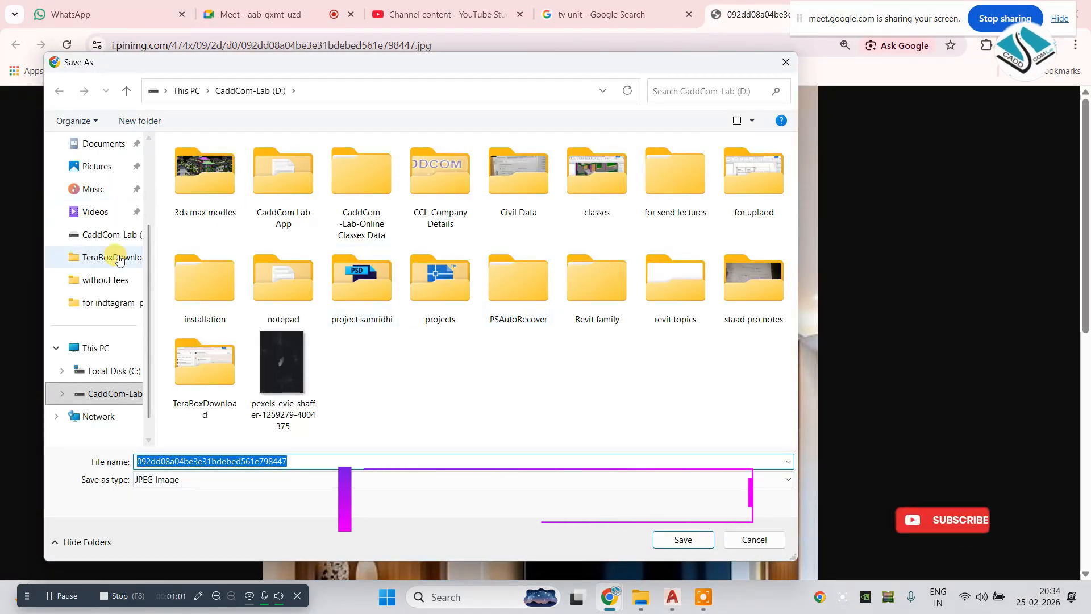
pyautogui.scroll(3, 118, 259)
pyautogui.click(98, 214)
pyautogui.click(688, 539)
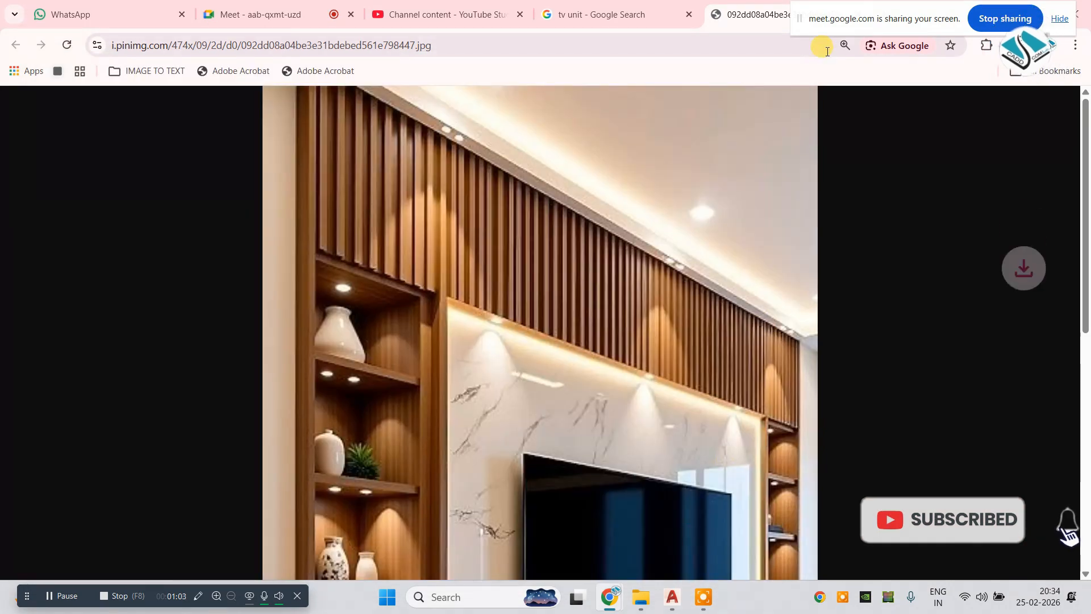
# - Switch back to AutoCAD and attach the saved image 092dd08a04be3e31bdebed561e798447 beside Elevation-A, placing and scaling it on screen
pyautogui.click(860, 15)
pyautogui.hotkey('alt', 'Tab')
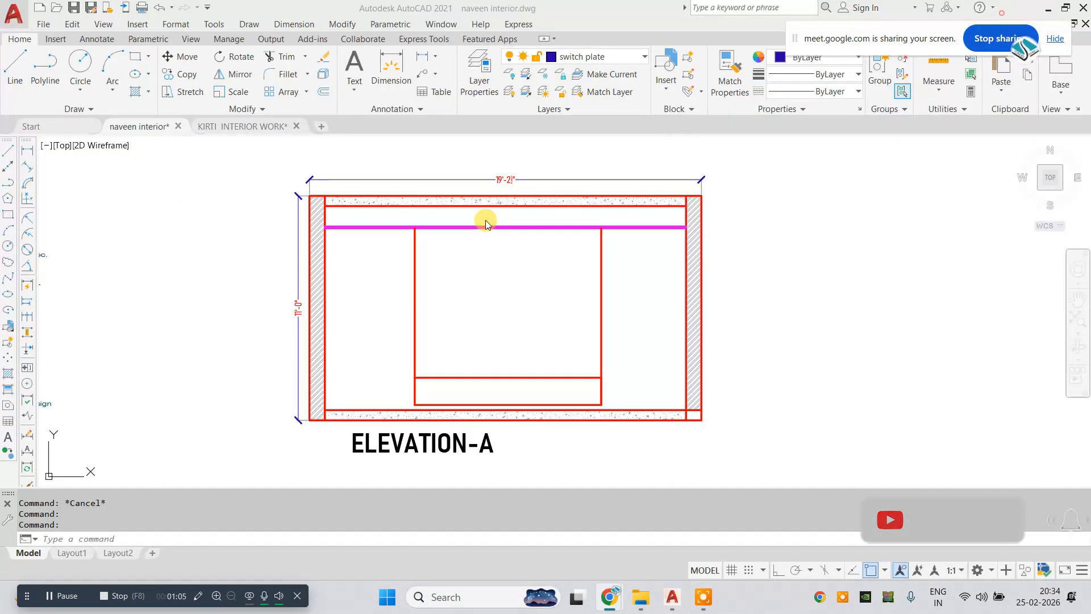
pyautogui.click(145, 25)
pyautogui.click(219, 106)
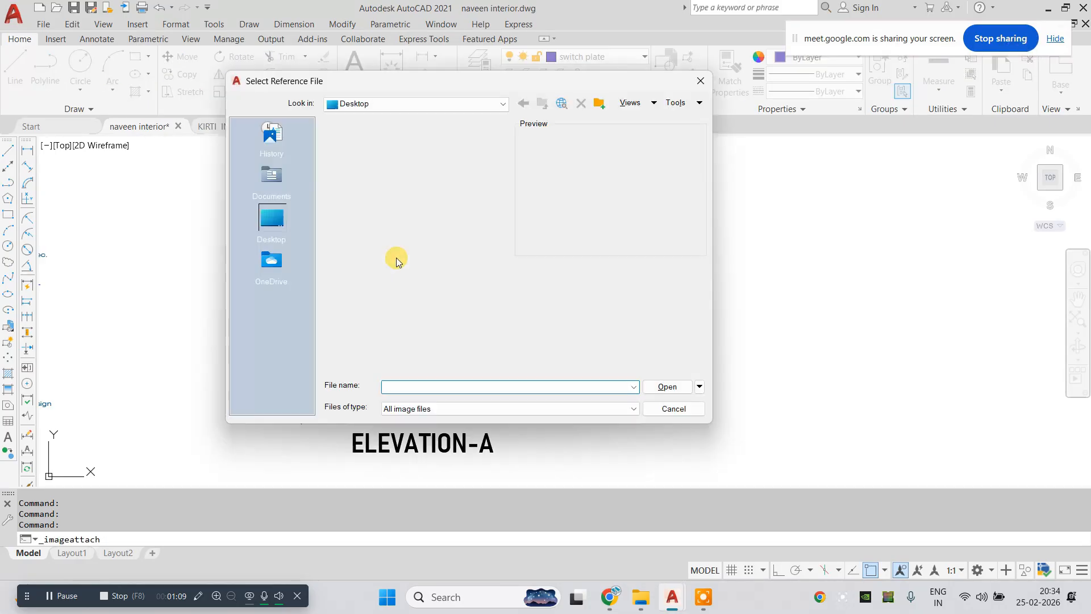
pyautogui.scroll(-10, 448, 268)
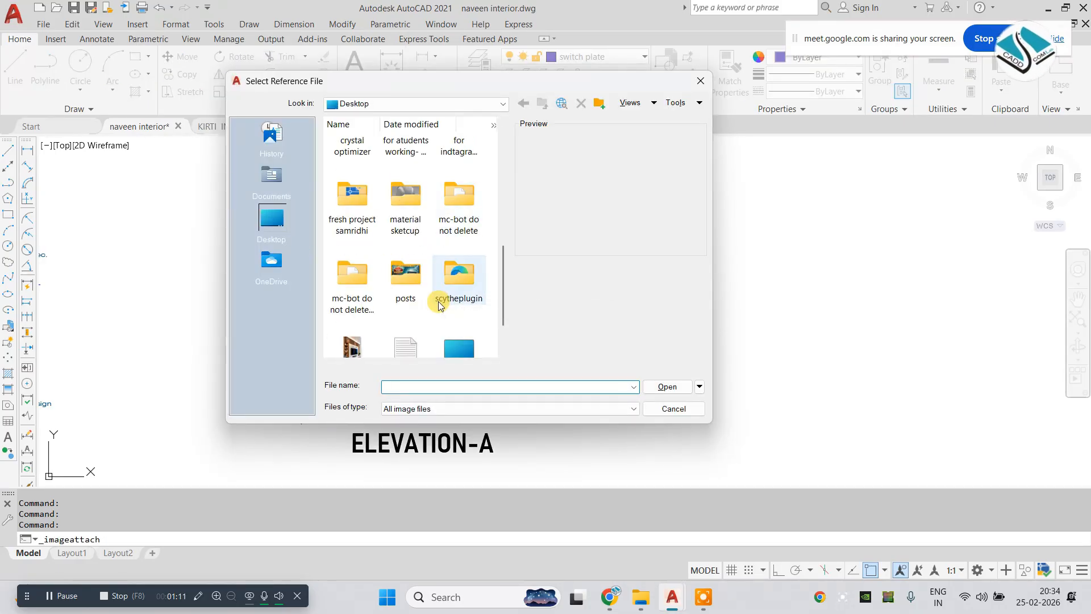
pyautogui.click(332, 291)
pyautogui.doubleClick(333, 291)
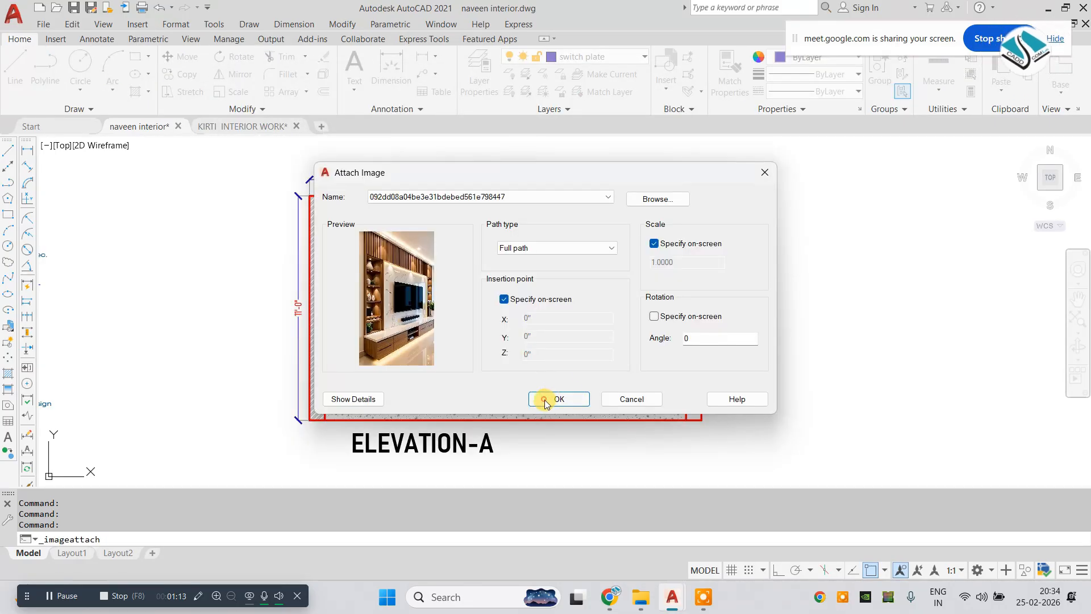
pyautogui.click(546, 397)
pyautogui.click(620, 382)
pyautogui.click(649, 376)
# - Move the attached TV unit image to the empty space on the left side of Elevation-A
pyautogui.click(828, 326)
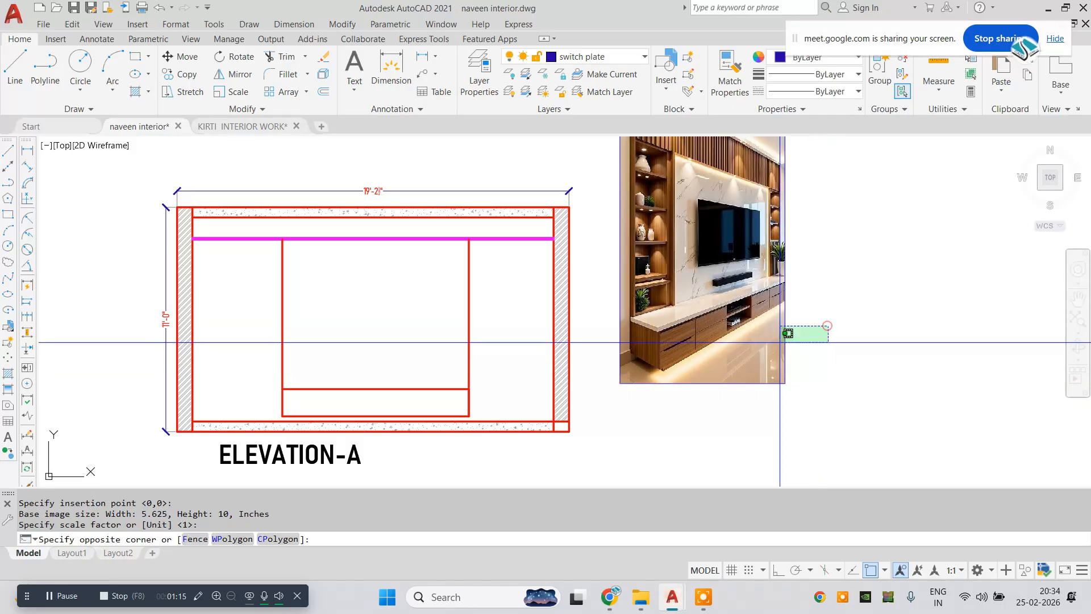
pyautogui.click(720, 370)
pyautogui.write('m')
pyautogui.press('space')
pyautogui.click(712, 290)
pyautogui.moveTo(239, 348); pyautogui.dragTo(415, 349, button='middle')
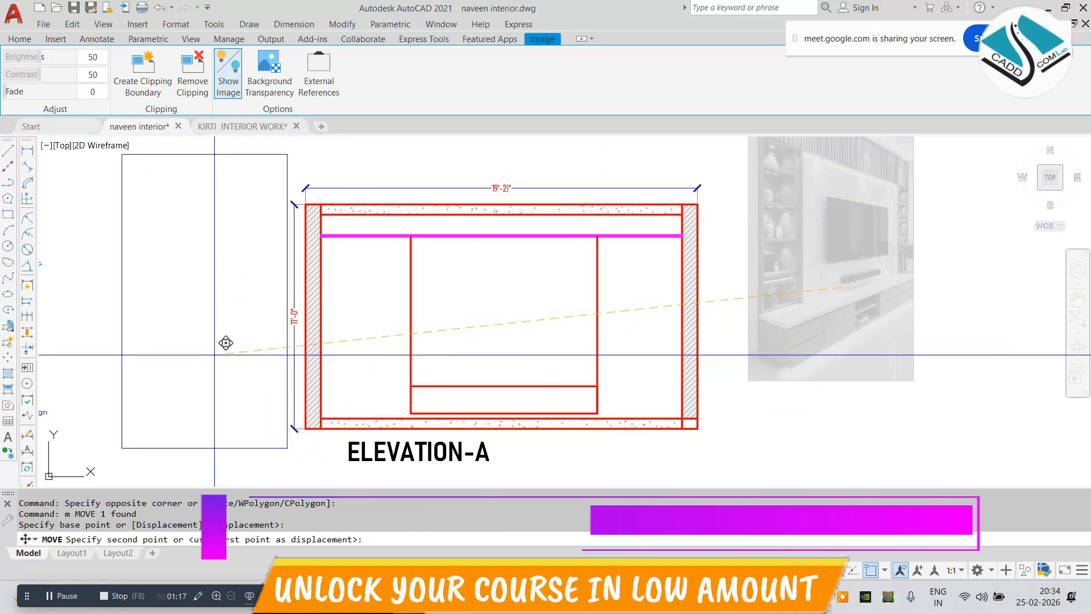
pyautogui.click(245, 364)
pyautogui.press('Escape')
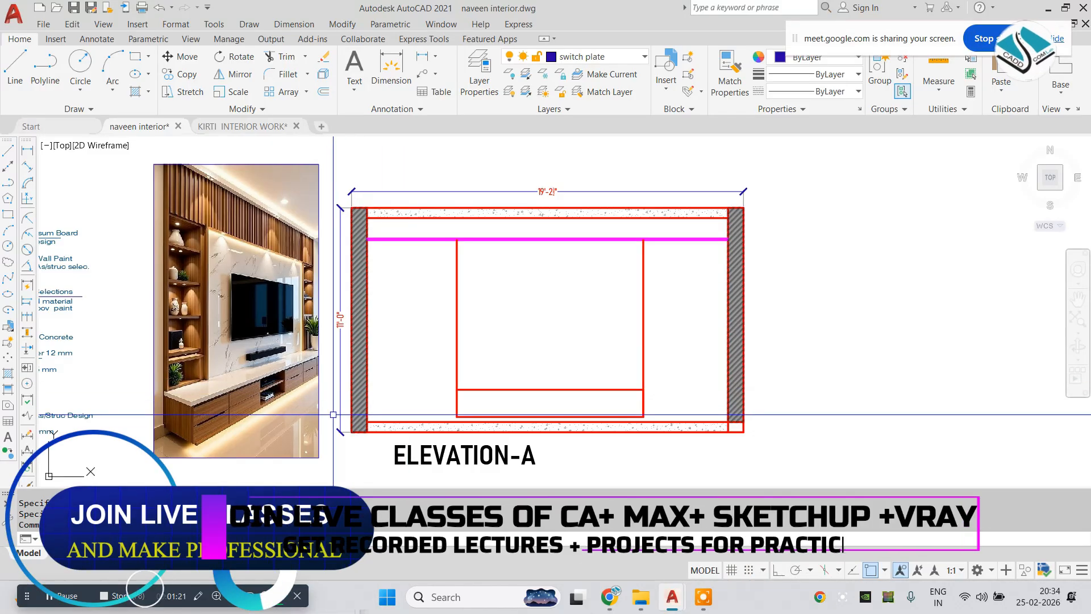
pyautogui.moveTo(335, 417); pyautogui.dragTo(355, 408, button='middle')
pyautogui.scroll(8, 216, 398)
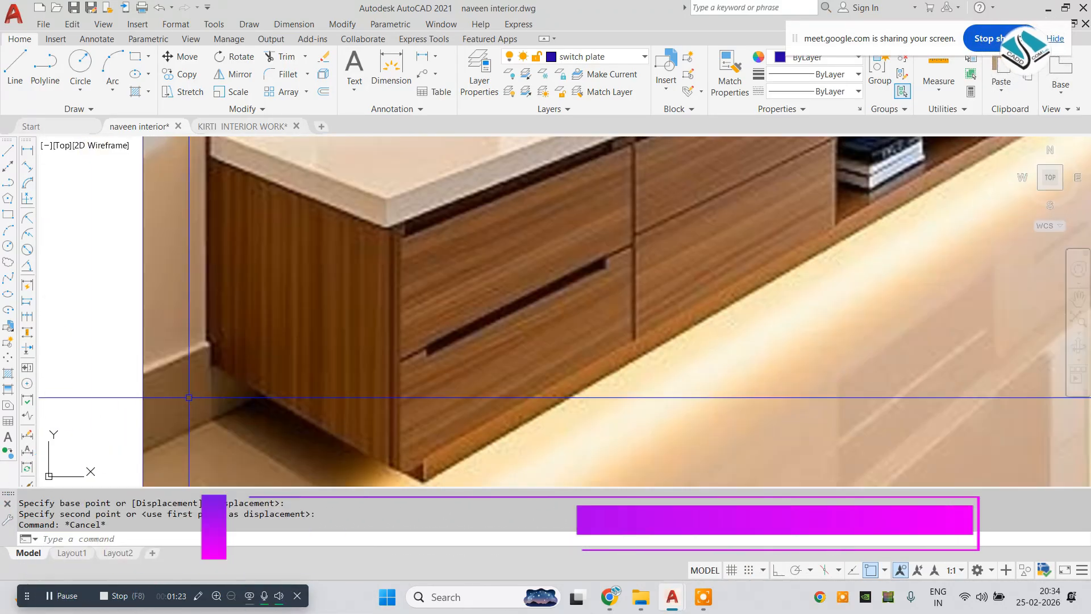
pyautogui.scroll(-8, 222, 362)
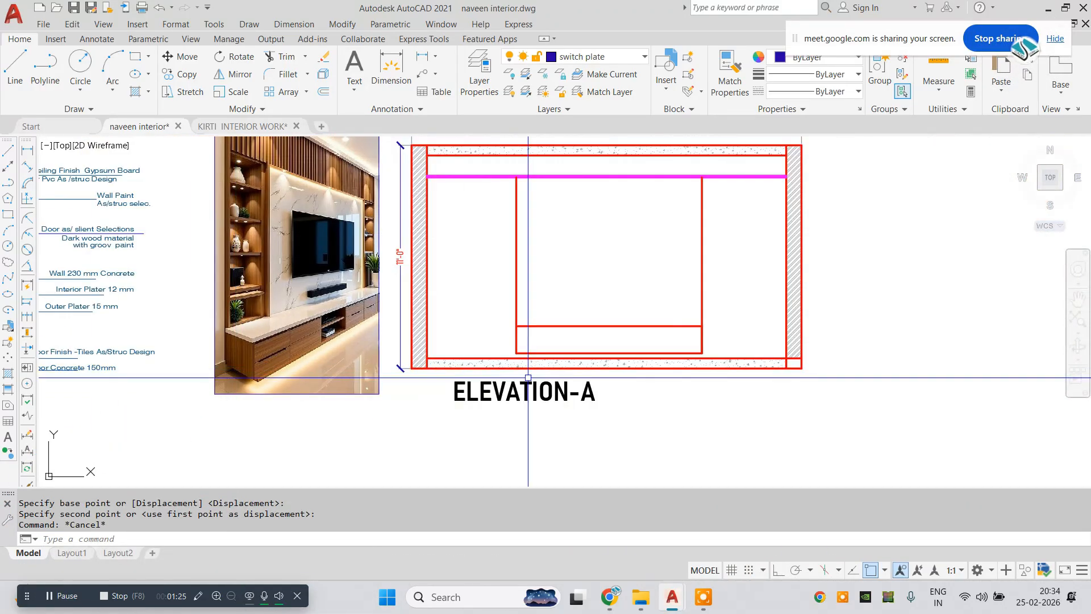
pyautogui.scroll(3, 593, 350)
pyautogui.scroll(-4, 541, 363)
pyautogui.scroll(5, 540, 360)
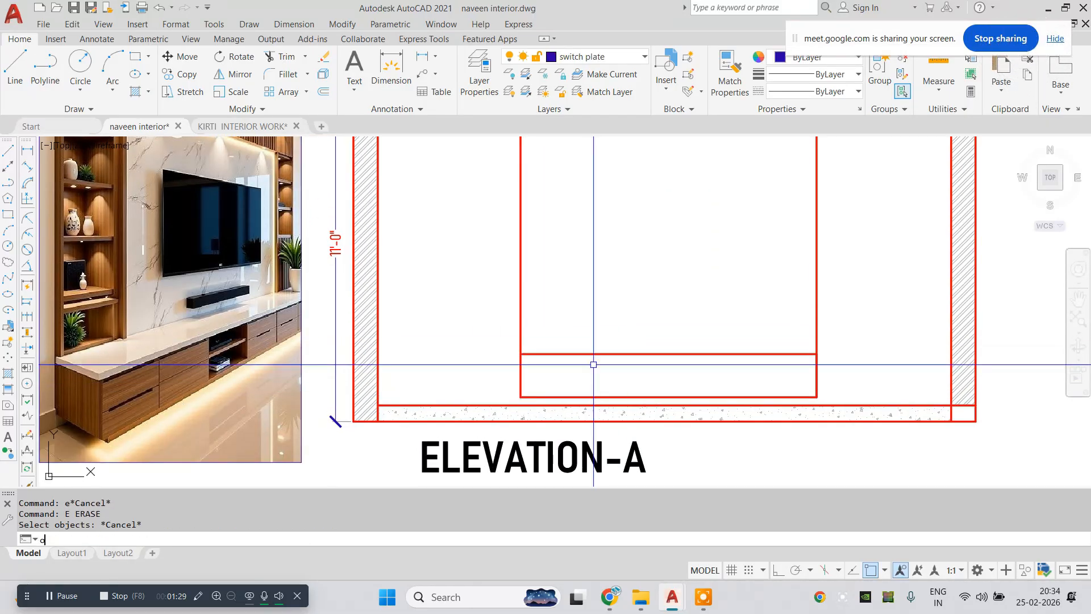
pyautogui.click(570, 396)
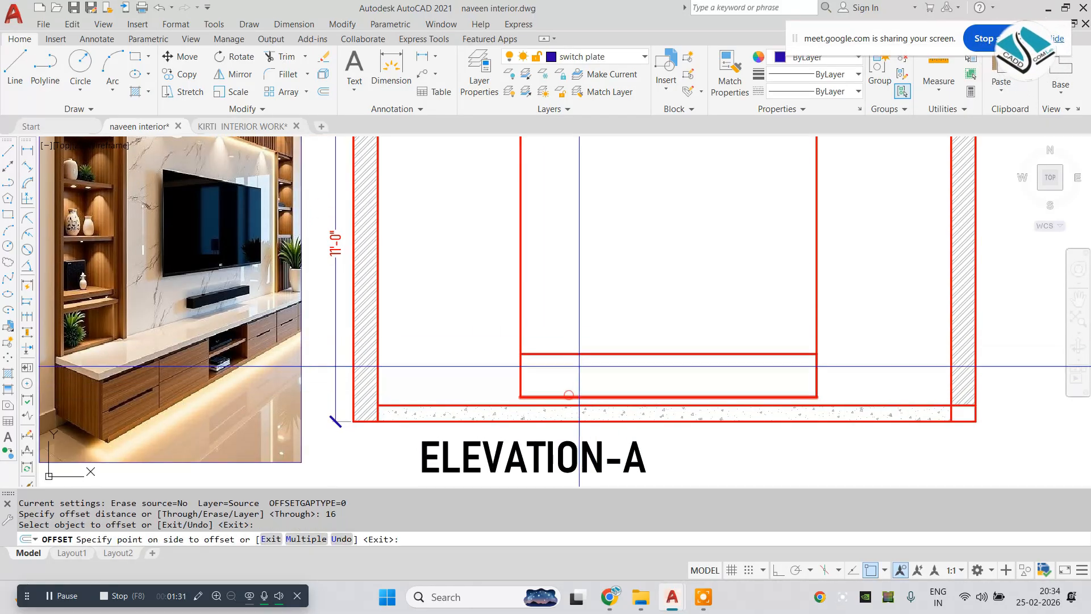
pyautogui.press('Escape')
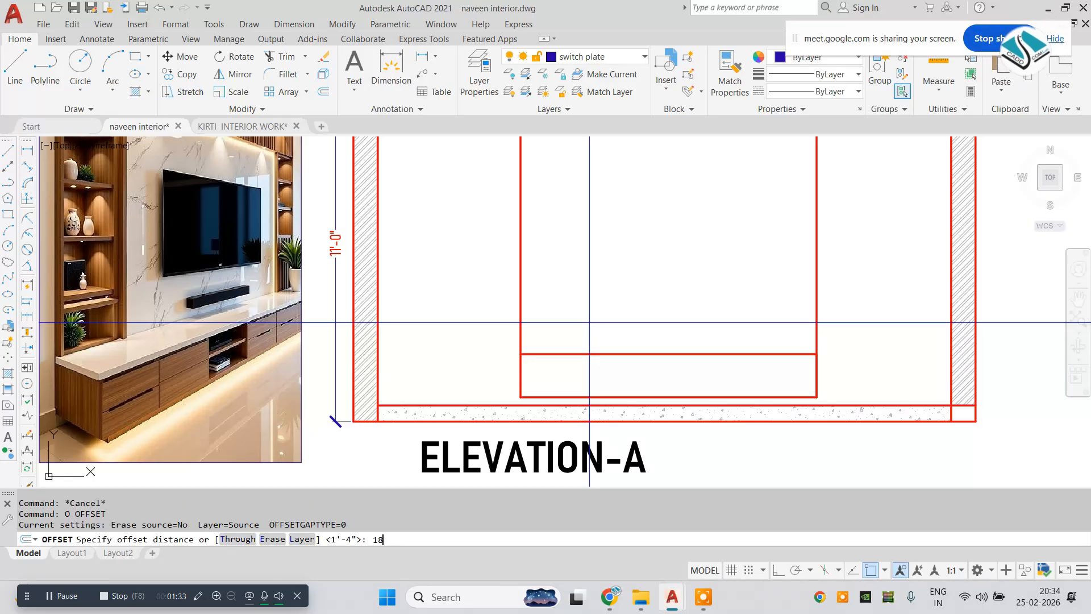
# - Offset the TV cabinet's bottom line upward by 18 inches in Elevation-A and erase the old top line
pyautogui.press('Return')
pyautogui.press('Escape')
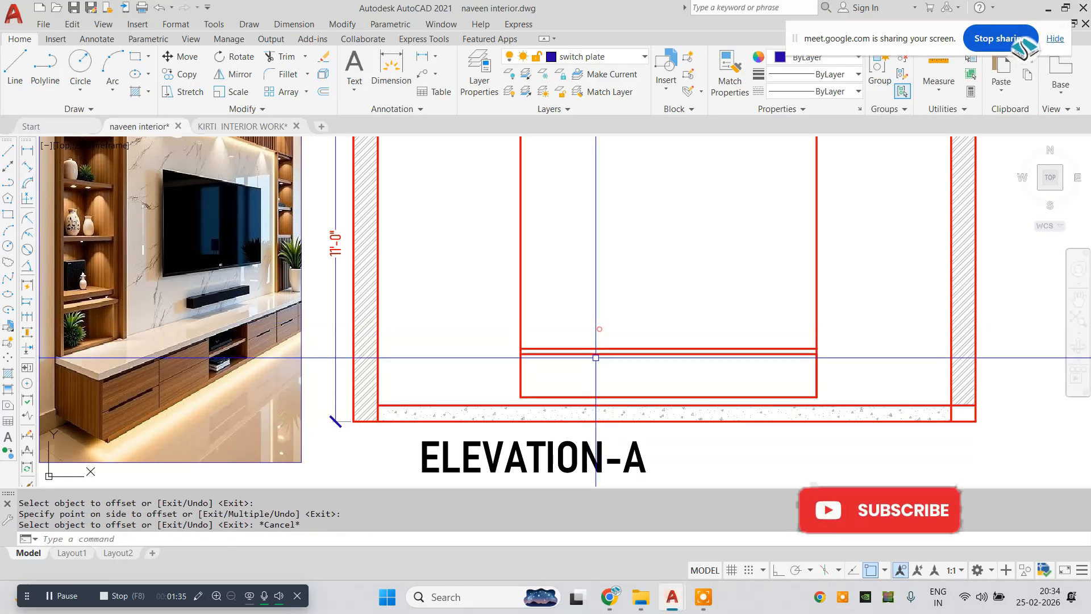
pyautogui.click(595, 353)
pyautogui.write('e')
pyautogui.press('Return')
pyautogui.press('Escape')
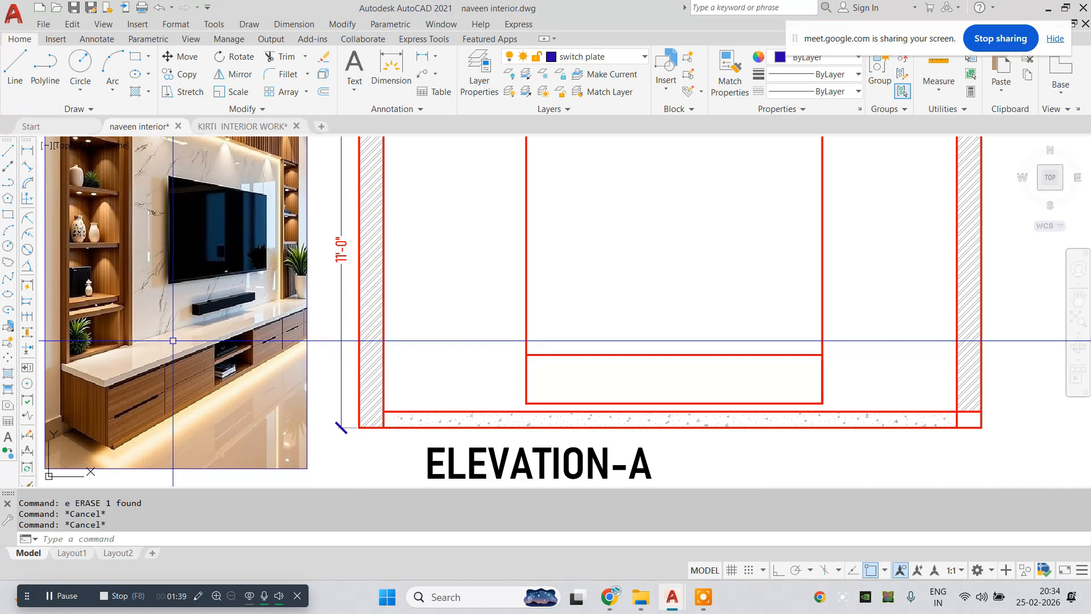
# - Offset the TV cabinet's top line slightly upward to form a thin countertop slab
pyautogui.write('o')
pyautogui.press('Return')
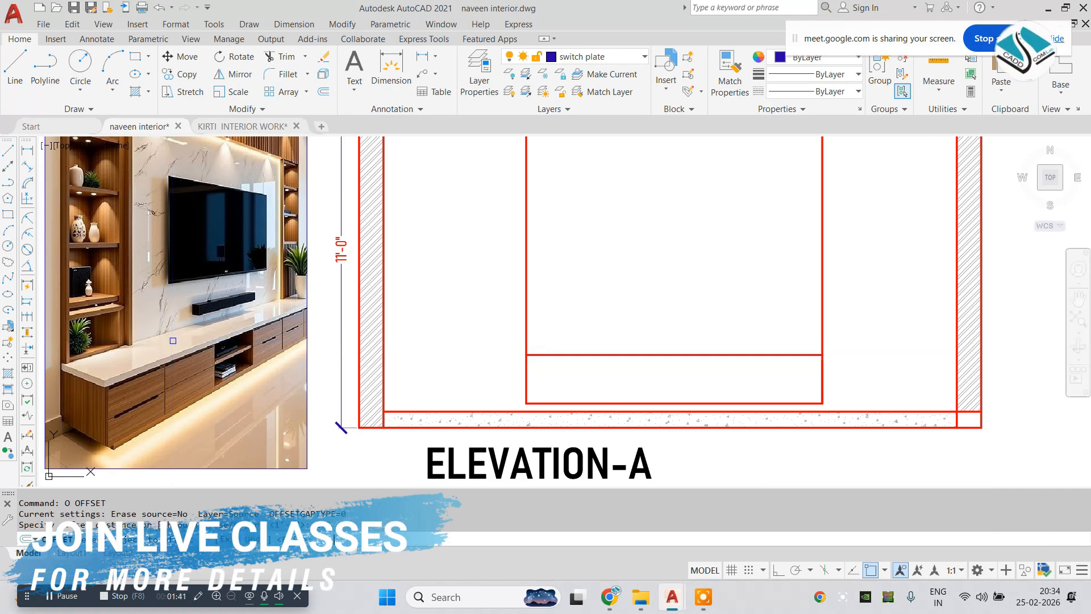
pyautogui.press('Escape')
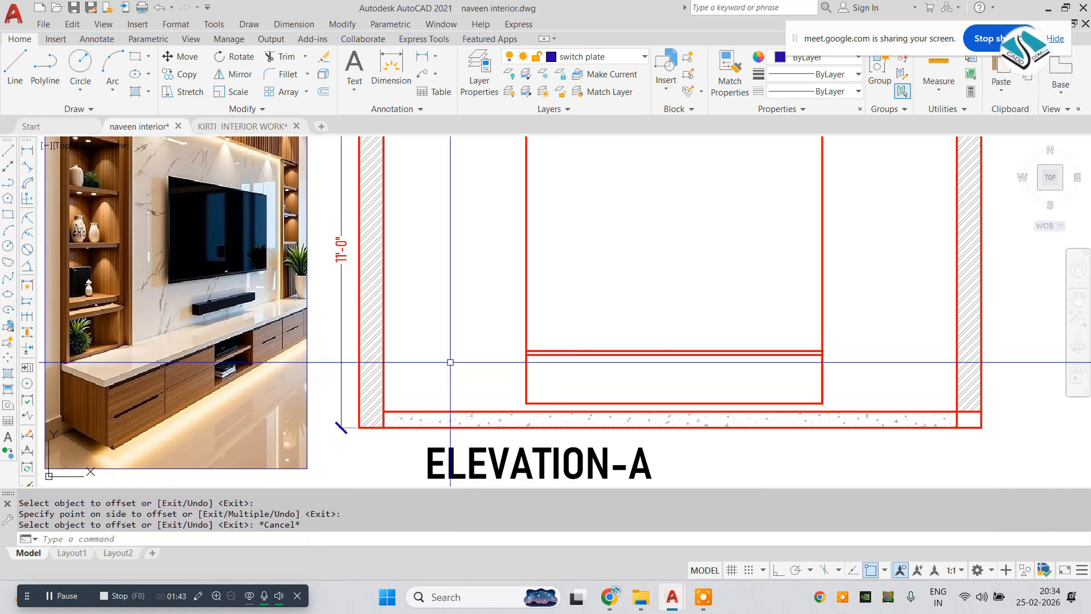
# - Offset the magenta false ceiling line a short distance downward across Elevation-A
pyautogui.scroll(4, 95, 347)
pyautogui.scroll(-4, 125, 381)
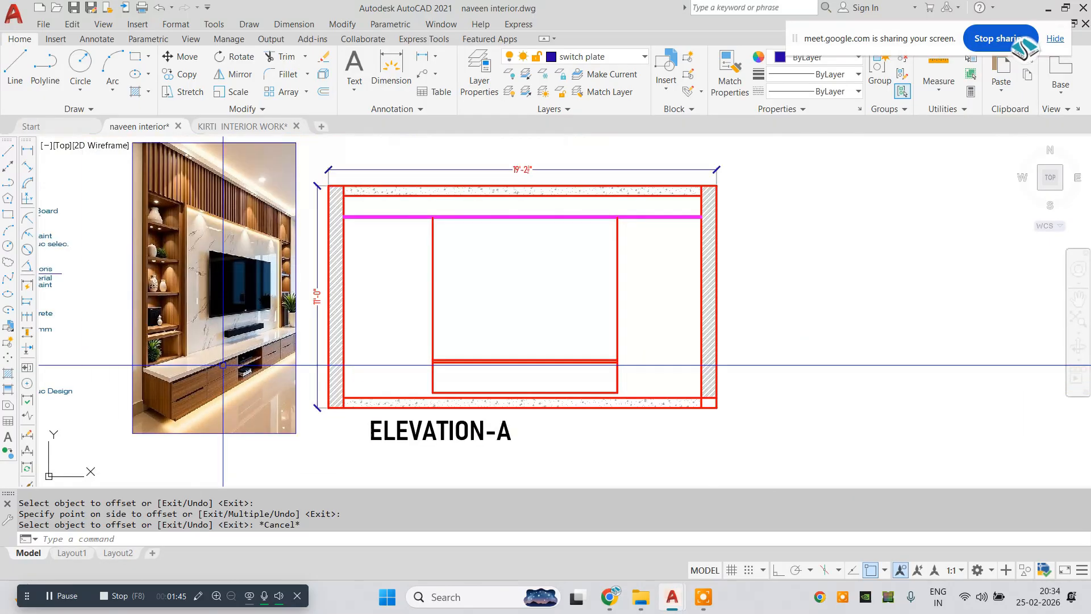
pyautogui.scroll(5, 267, 189)
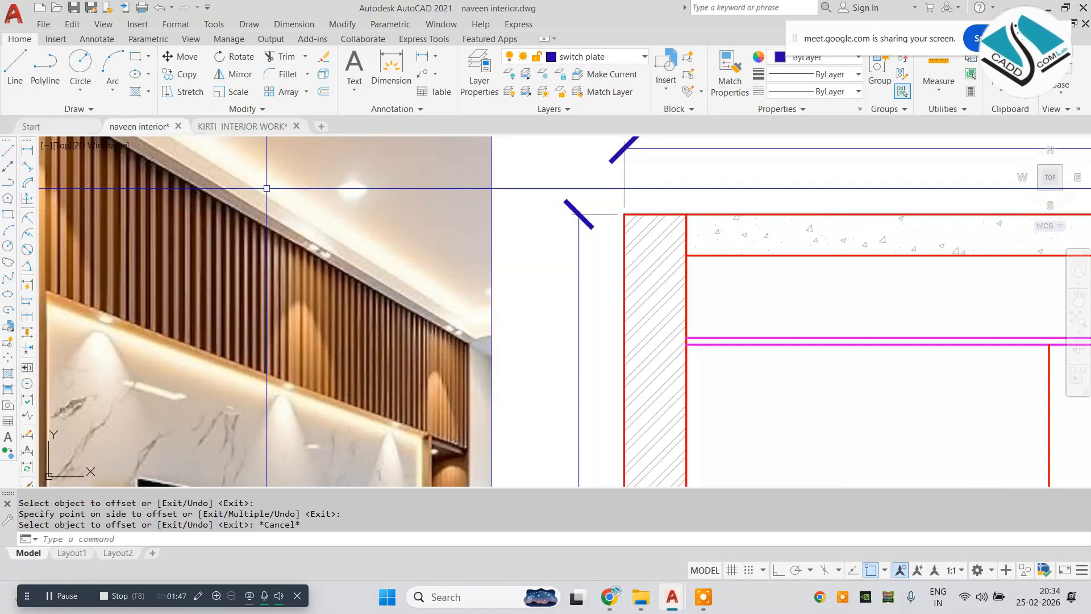
pyautogui.scroll(-3, 266, 189)
pyautogui.scroll(2, 616, 254)
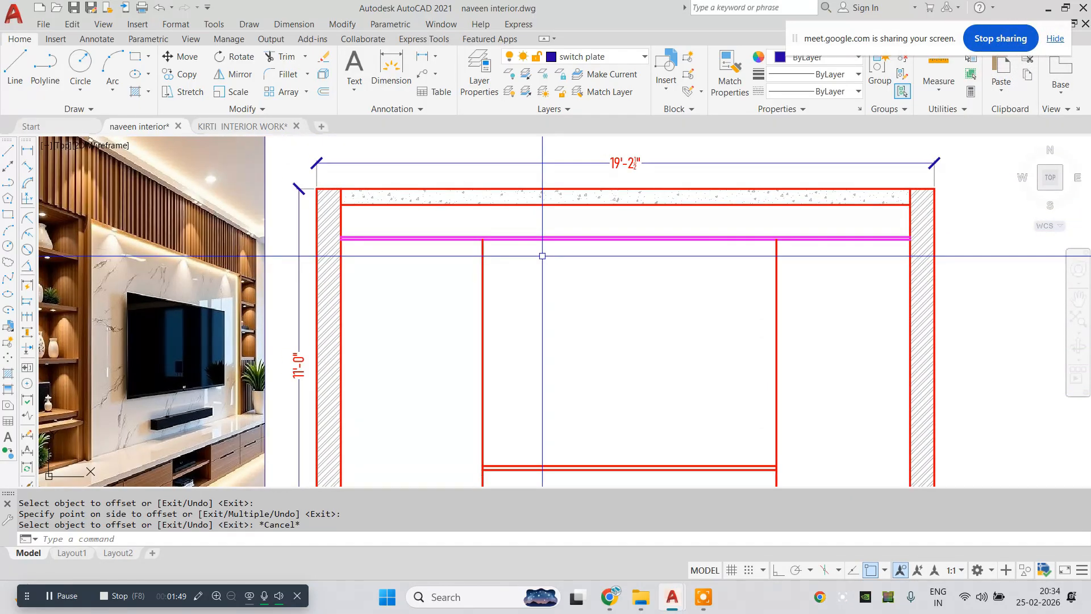
pyautogui.press('Return')
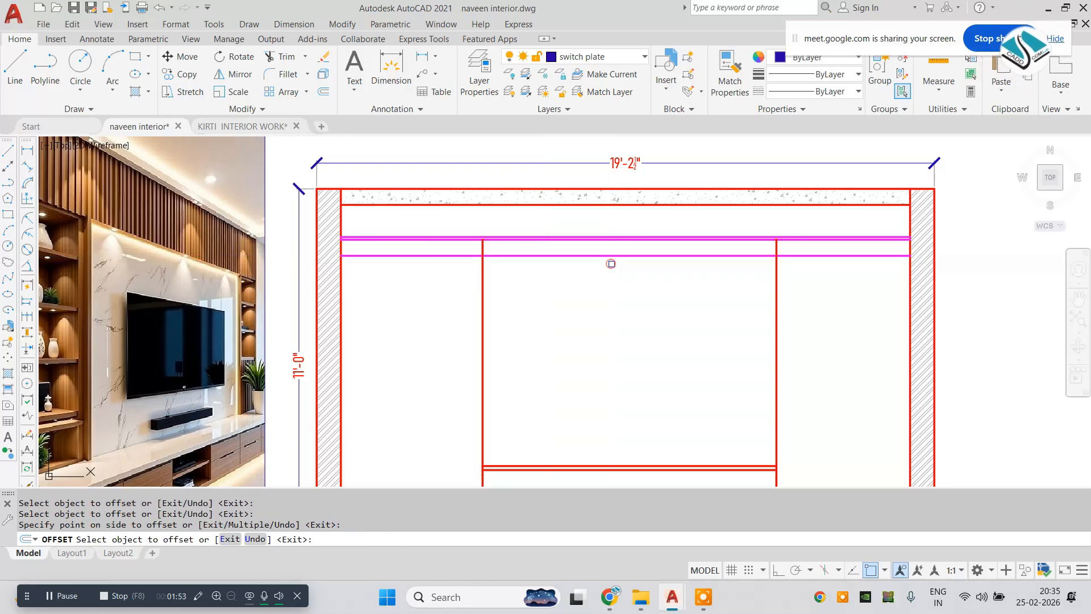
pyautogui.press('Escape')
pyautogui.press('Escape')
# - Trim the lower magenta line and the two TV panel verticals where they overrun, so they meet at the panel's upper corners
pyautogui.write('tr')
pyautogui.press('Return')
pyautogui.scroll(2, 764, 233)
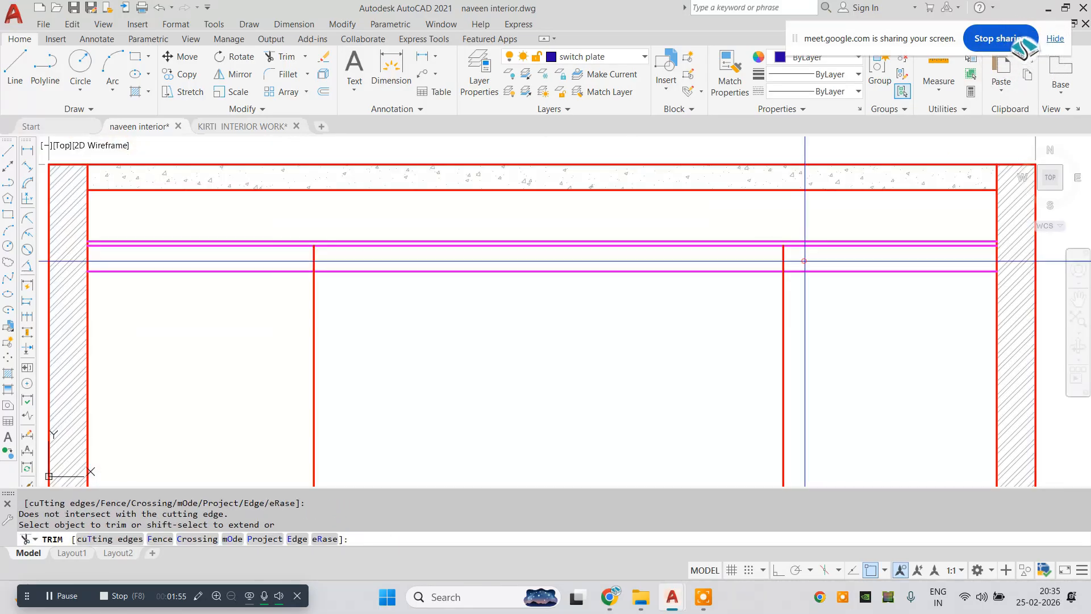
pyautogui.click(805, 261)
pyautogui.click(288, 250)
pyautogui.click(285, 254)
pyautogui.click(271, 297)
pyautogui.click(837, 254)
pyautogui.click(816, 315)
pyautogui.scroll(-4, 752, 279)
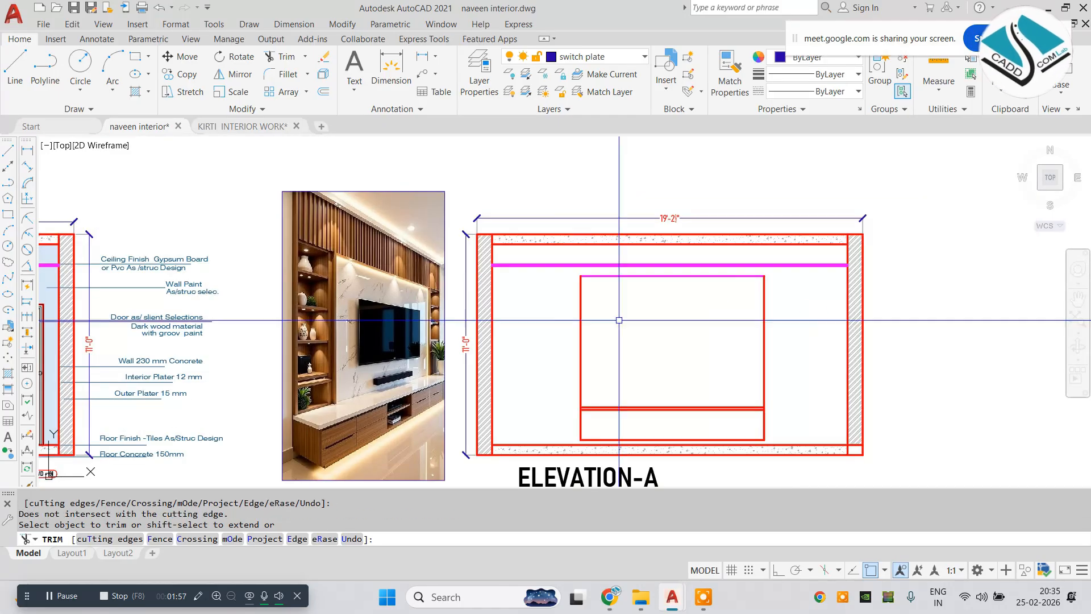
pyautogui.press('Escape')
pyautogui.press('Escape')
pyautogui.scroll(2, 304, 233)
pyautogui.scroll(-2, 301, 230)
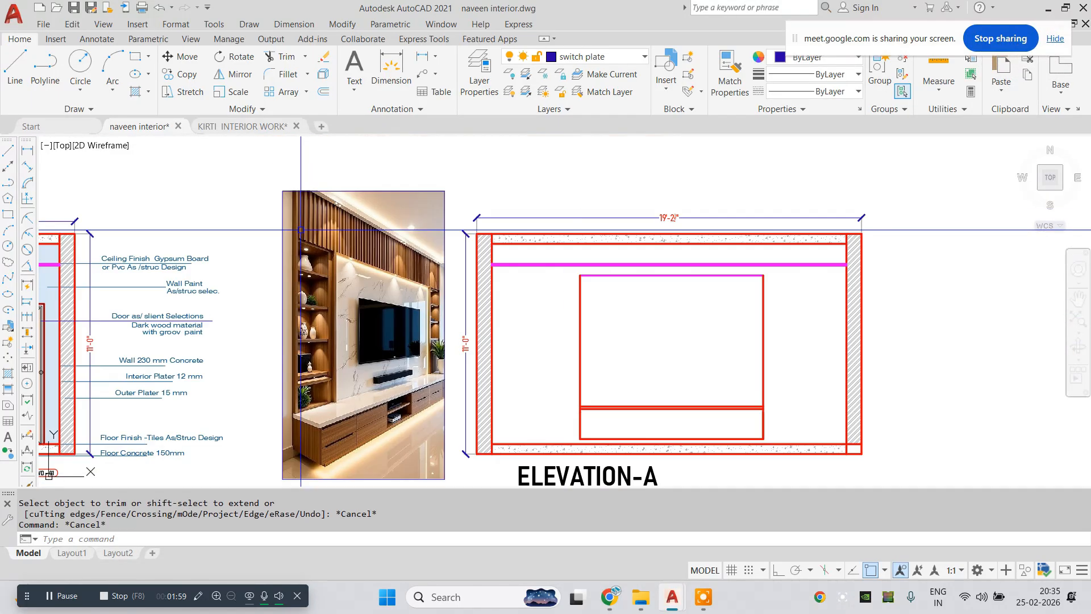
pyautogui.moveTo(524, 334); pyautogui.dragTo(488, 335, button='middle')
pyautogui.press('Escape')
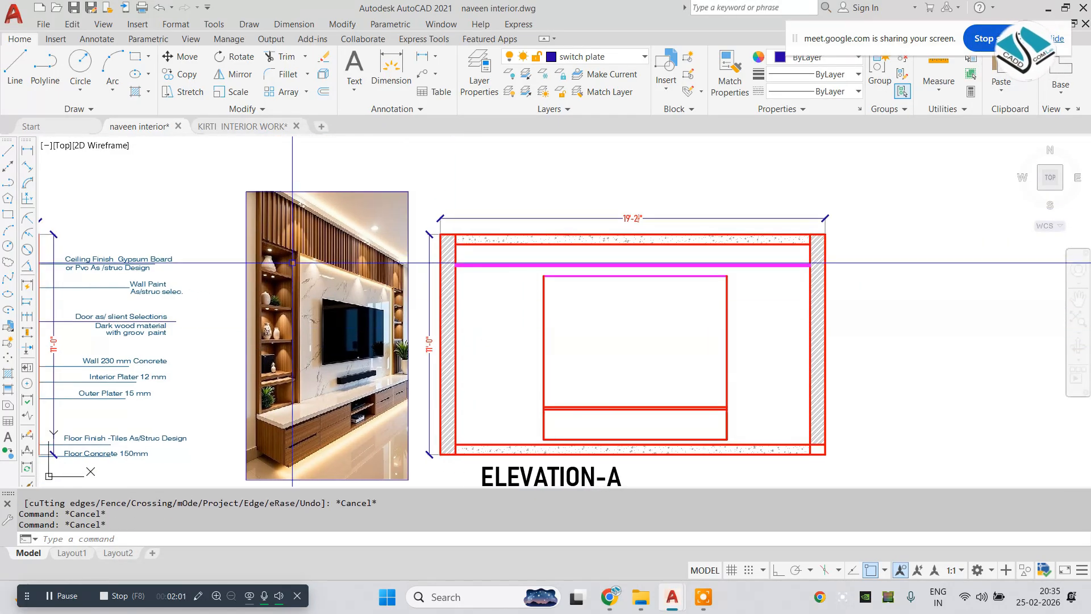
pyautogui.scroll(4, 282, 231)
pyautogui.scroll(-4, 283, 231)
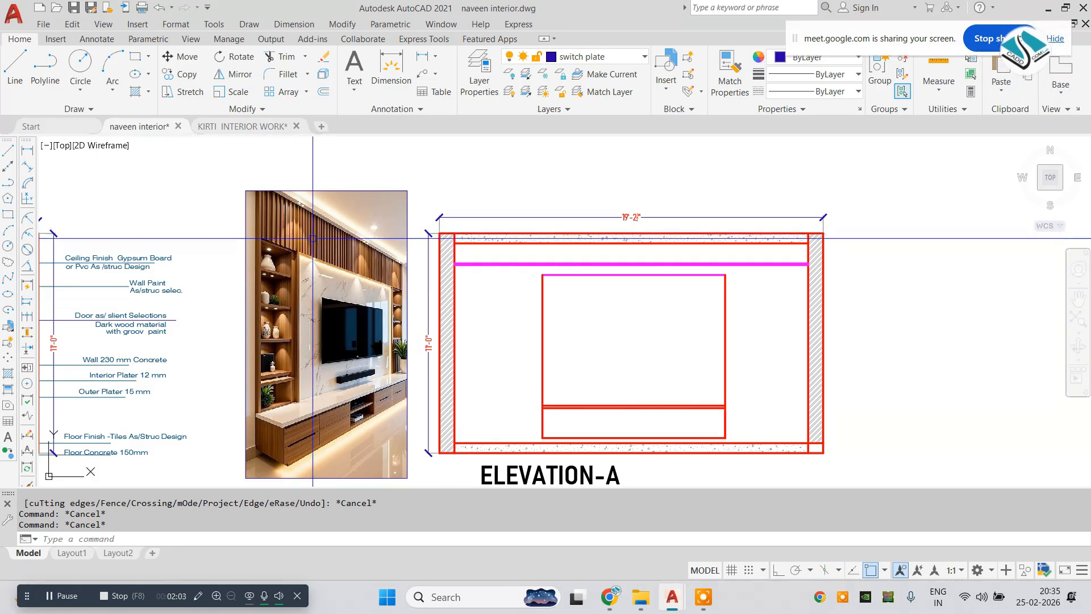
# - Measure the wall spaces on both sides of the TV unit in the floor plan with linear dimensions, without placing them
pyautogui.scroll(-5, 499, 244)
pyautogui.scroll(5, 534, 247)
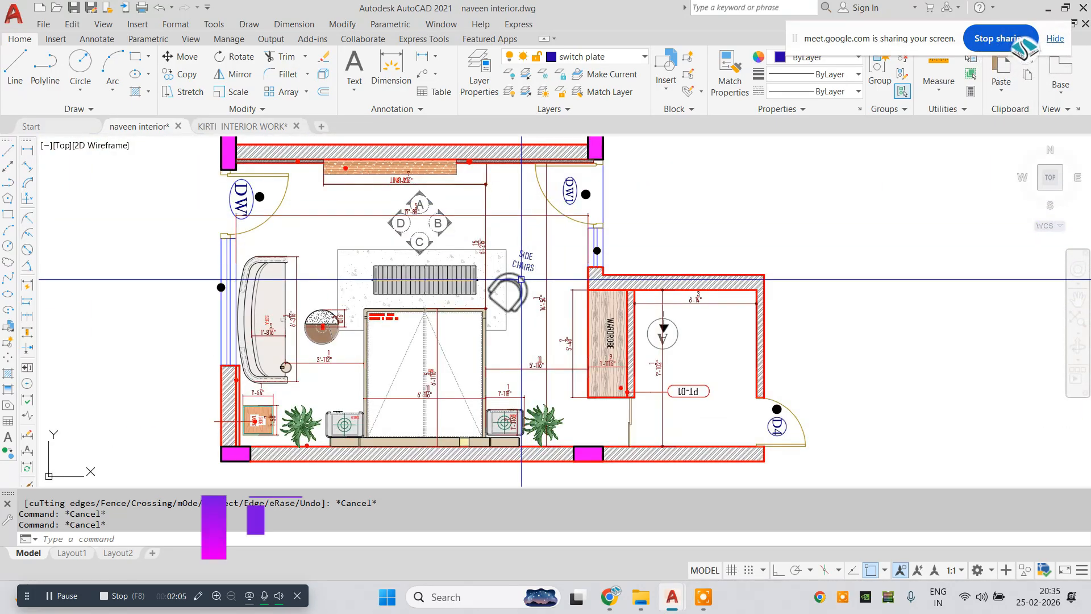
pyautogui.scroll(4, 386, 235)
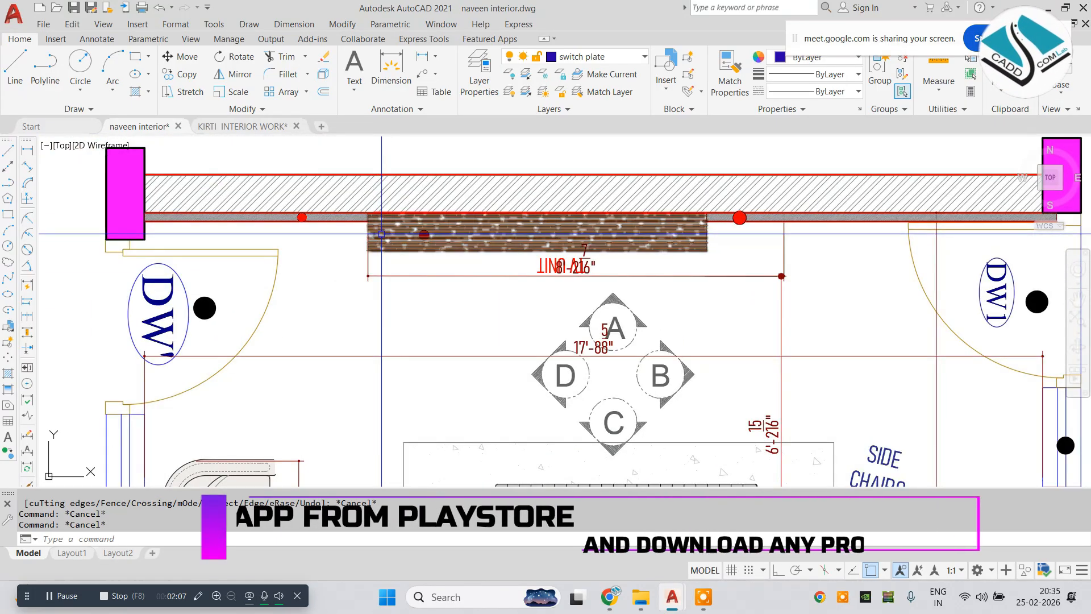
pyautogui.click(294, 24)
pyautogui.click(309, 60)
pyautogui.scroll(2, 305, 251)
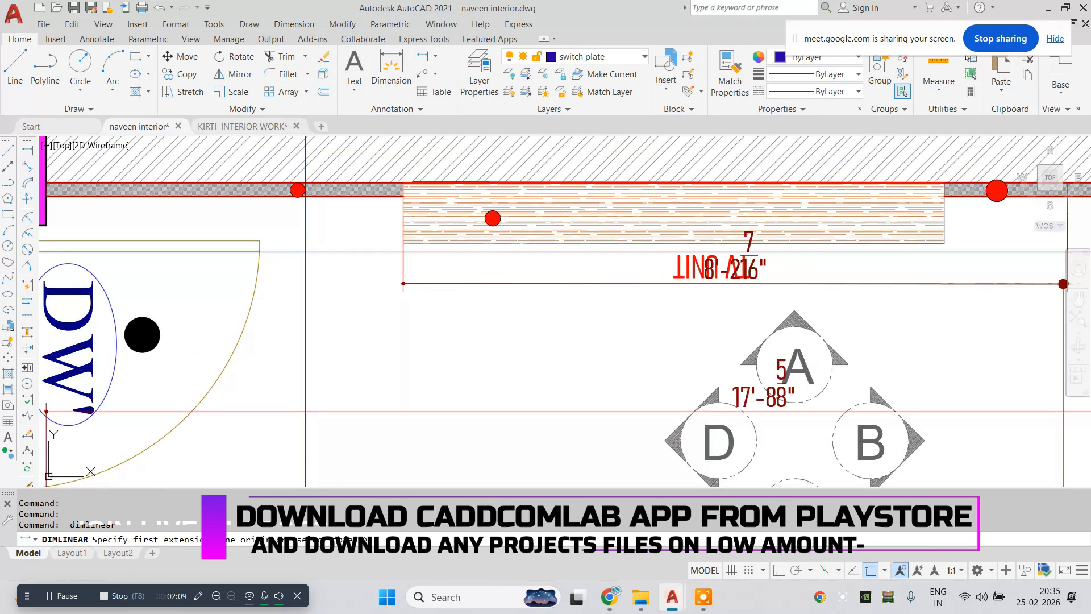
pyautogui.click(305, 234)
pyautogui.click(404, 243)
pyautogui.press('Escape')
pyautogui.moveTo(688, 256); pyautogui.dragTo(306, 266, button='middle')
pyautogui.press('Return')
pyautogui.click(562, 246)
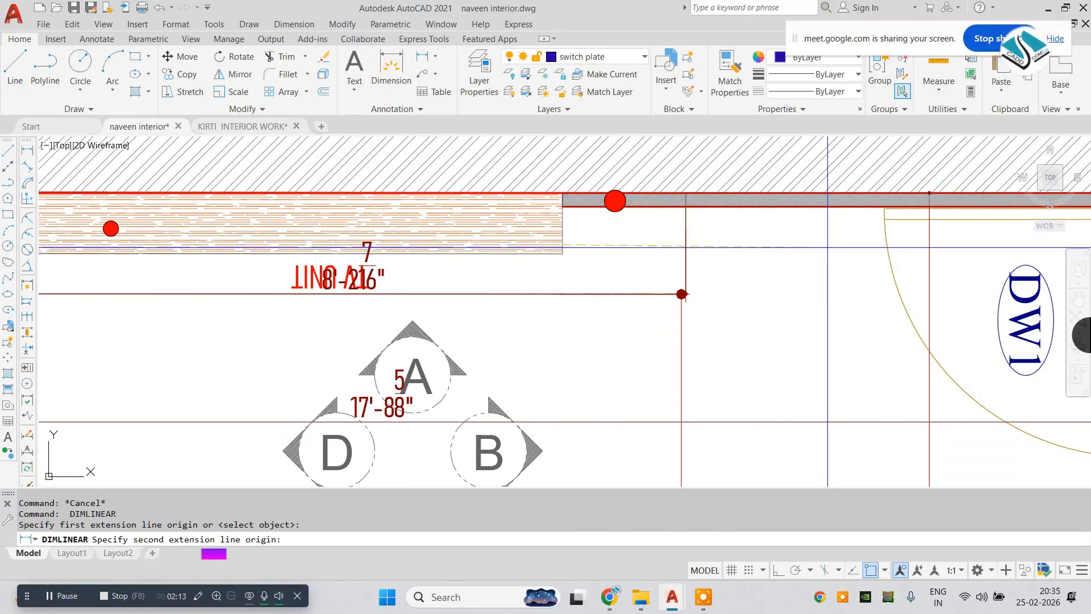
pyautogui.click(682, 294)
pyautogui.press('Escape')
# - Offset the TV panel's left vertical line 1' outward in Elevation-A
pyautogui.scroll(-5, 536, 354)
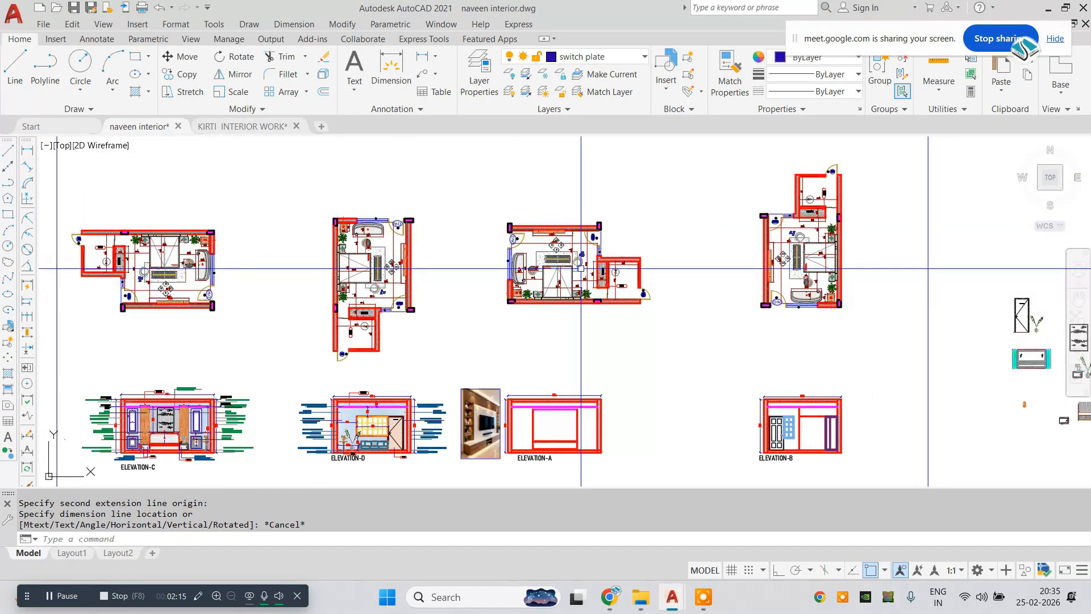
pyautogui.scroll(6, 537, 354)
pyautogui.write('o')
pyautogui.press('Return')
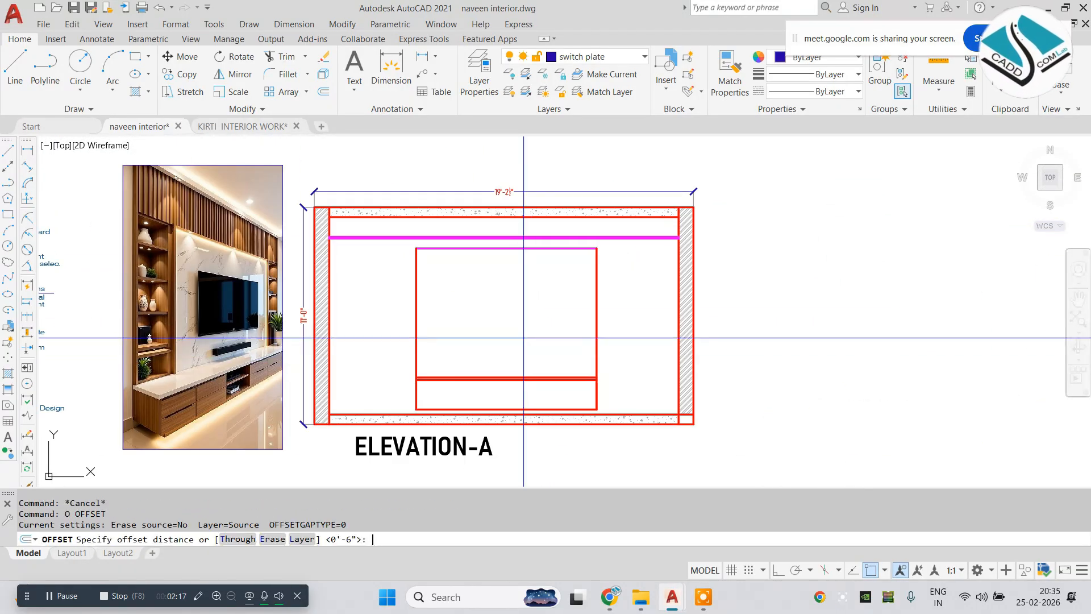
pyautogui.write("1'")
pyautogui.press('Return')
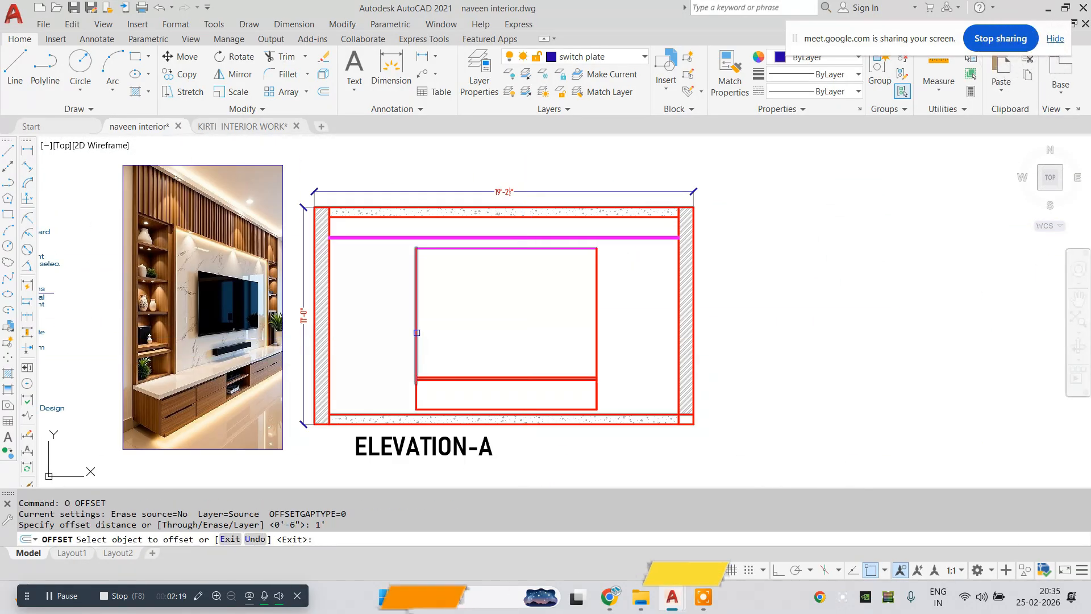
pyautogui.scroll(-6, 417, 333)
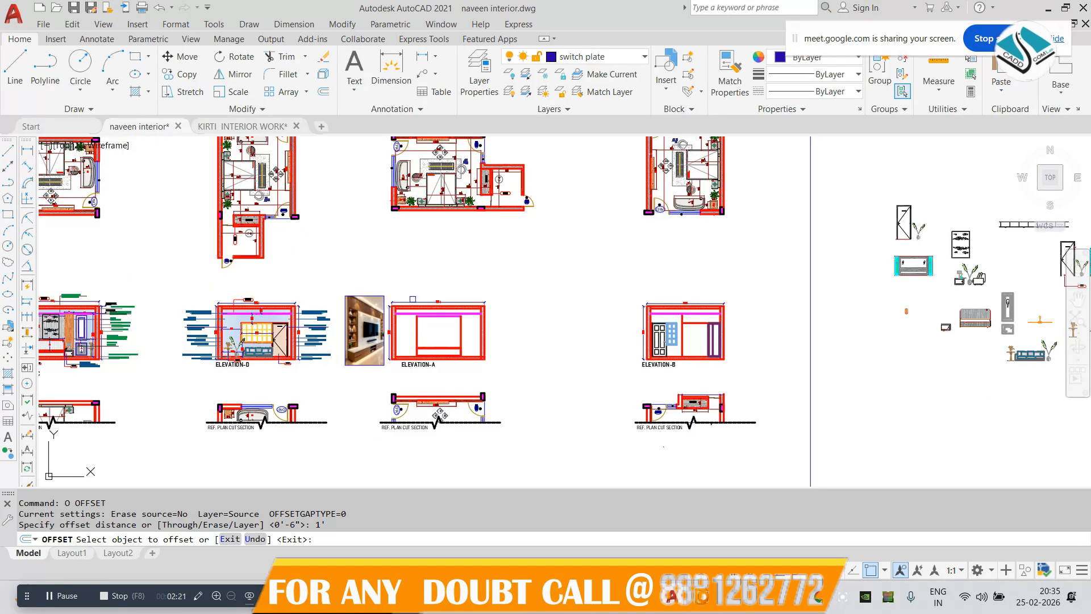
pyautogui.click(413, 299)
pyautogui.moveTo(413, 299); pyautogui.dragTo(411, 340, button='middle')
pyautogui.scroll(8, 410, 359)
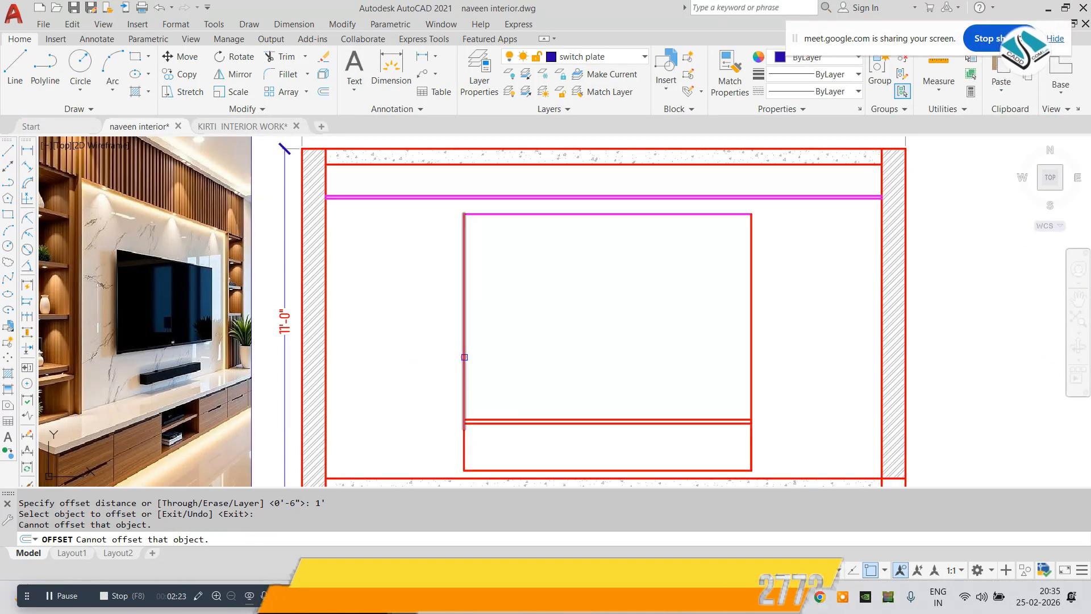
pyautogui.click(463, 358)
pyautogui.click(438, 358)
pyautogui.press('Escape')
pyautogui.press('Escape')
# - Offset the TV panel's right vertical line 2' outward in Elevation-A
pyautogui.write('o')
pyautogui.press('Return')
pyautogui.write("2'")
pyautogui.press('Return')
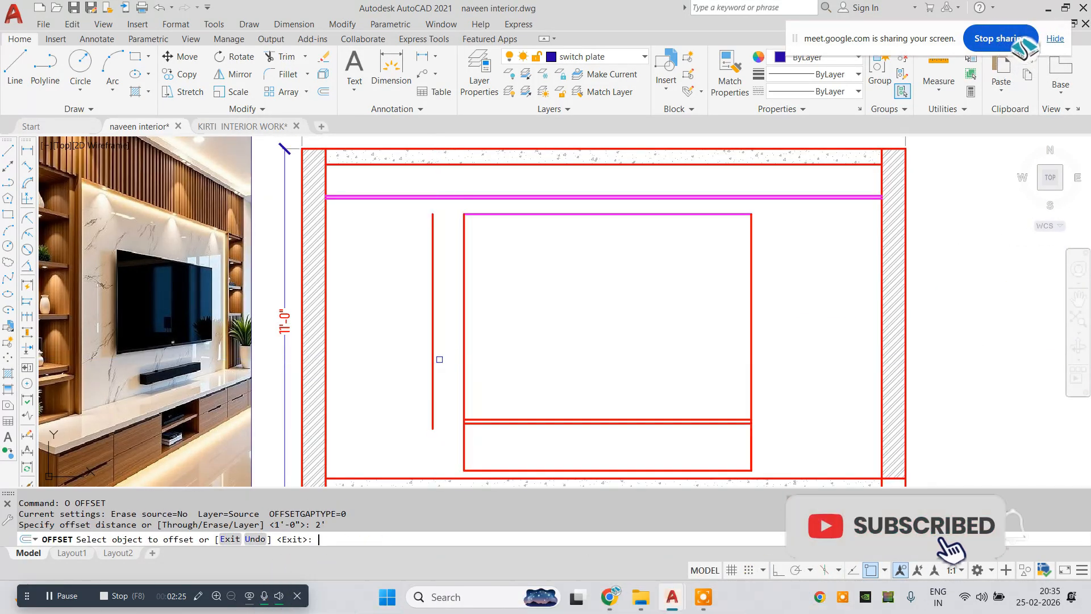
pyautogui.click(752, 374)
pyautogui.click(791, 372)
pyautogui.moveTo(707, 348); pyautogui.dragTo(689, 334, button='middle')
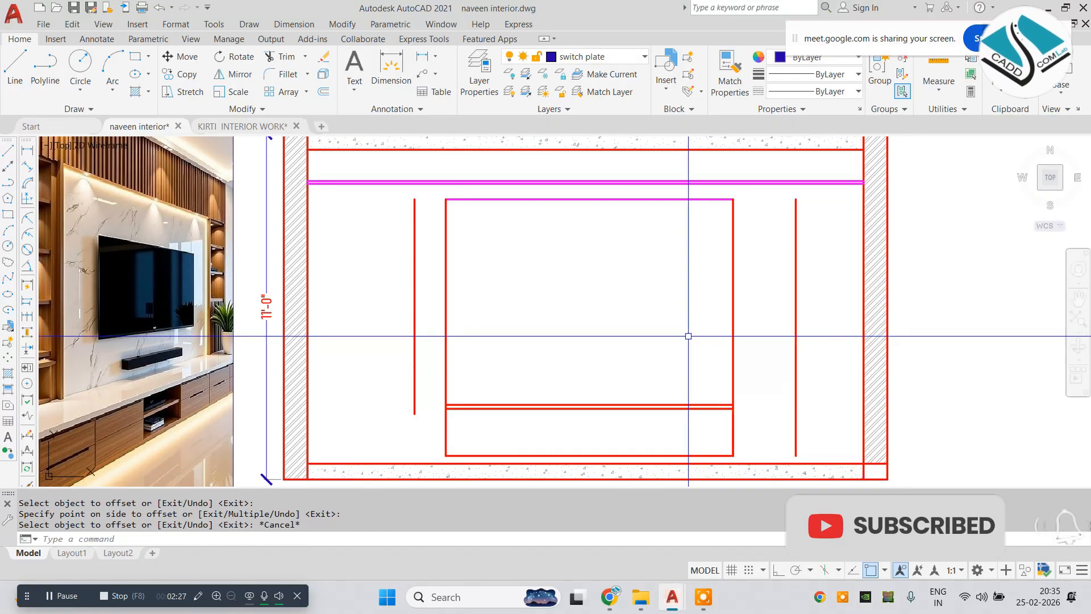
pyautogui.press('Escape')
pyautogui.press('Escape')
# - Extend the panel's top line, the countertop lines and the cabinet's bottom line to the new outer verticals, and the left vertical to the floor
pyautogui.write('ex')
pyautogui.press('Return')
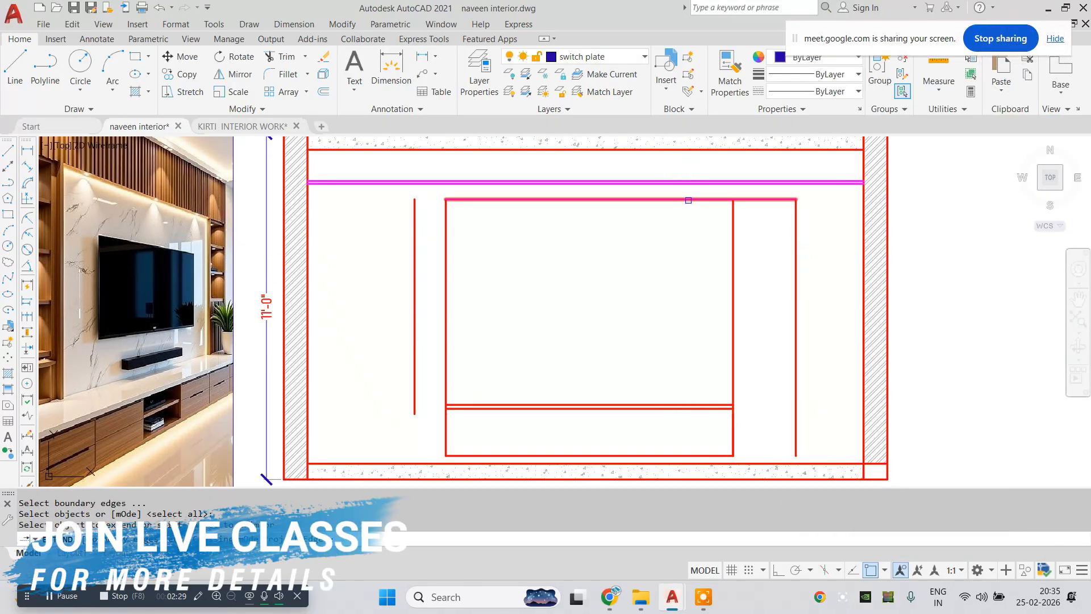
pyautogui.click(687, 199)
pyautogui.click(503, 353)
pyautogui.moveTo(445, 391); pyautogui.dragTo(438, 328, button='middle')
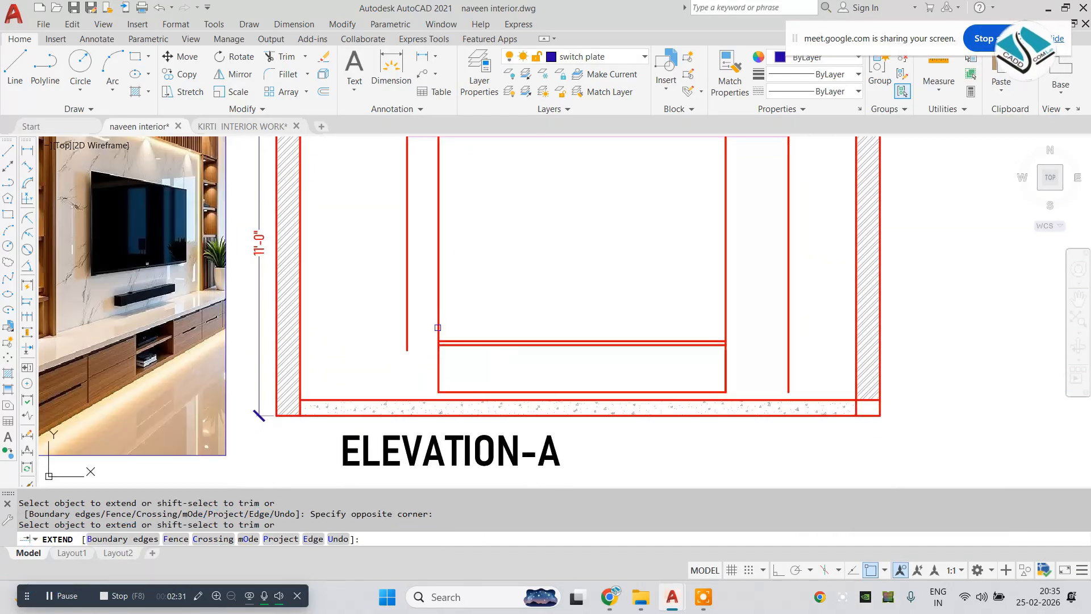
pyautogui.click(622, 367)
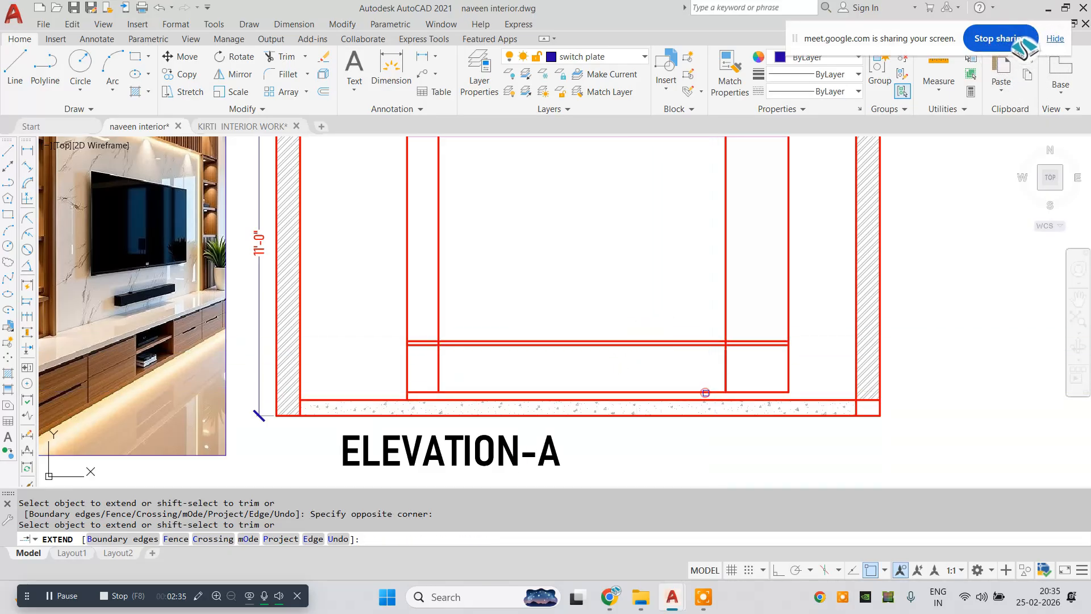
pyautogui.press('Escape')
pyautogui.press('Escape')
# - Trim the old inner vertical lines above the cabinet and within the countertop slab
pyautogui.write('tr')
pyautogui.press('Return')
pyautogui.press('Return')
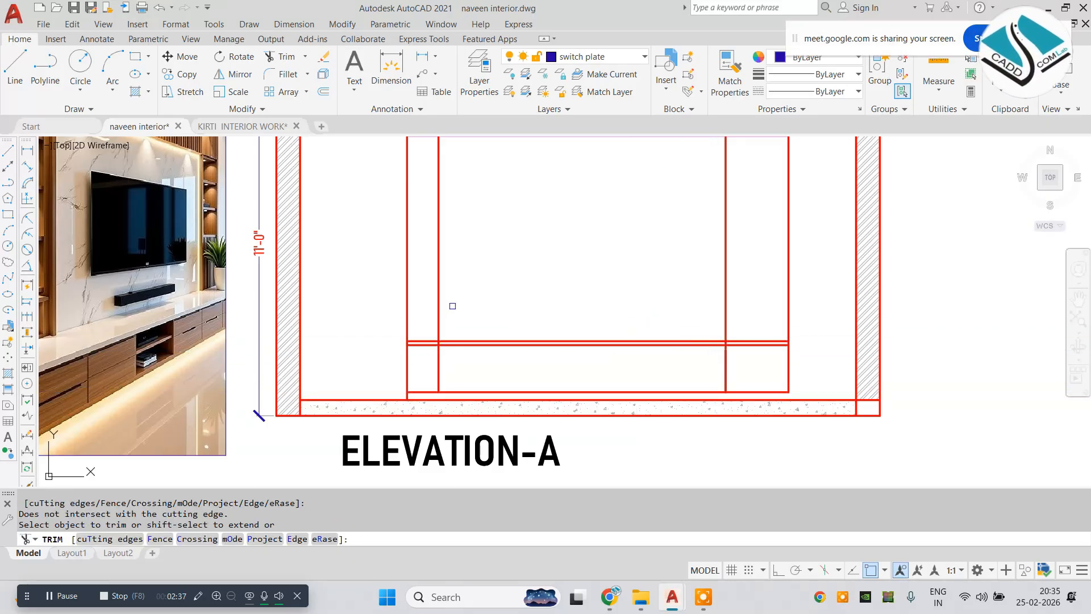
pyautogui.click(746, 298)
pyautogui.scroll(5, 724, 340)
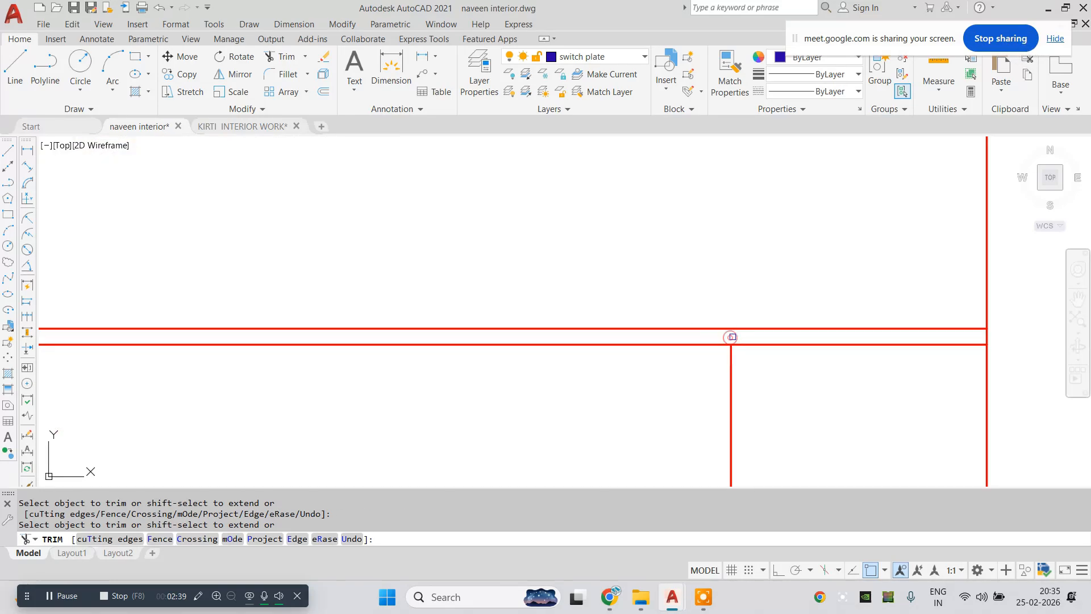
pyautogui.click(732, 337)
pyautogui.scroll(-5, 722, 337)
pyautogui.scroll(3, 440, 338)
pyautogui.click(431, 336)
pyautogui.press('Escape')
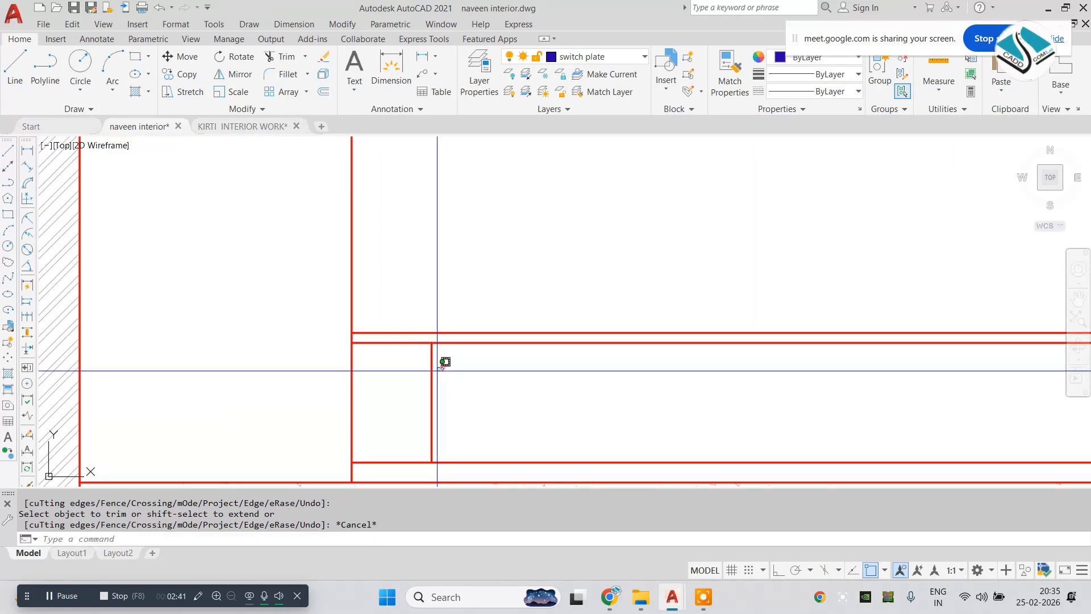
# - Erase the leftover inner vertical segments inside the cabinet below the countertop
pyautogui.click(438, 370)
pyautogui.click(401, 376)
pyautogui.press('e')
pyautogui.press('Return')
pyautogui.scroll(-4, 386, 349)
pyautogui.scroll(2, 686, 354)
pyautogui.click(687, 353)
pyautogui.moveTo(356, 369); pyautogui.dragTo(468, 363, button='middle')
# - Erase the short leftover vertical stub under the countertop near the cabinet's left end
pyautogui.write('tr')
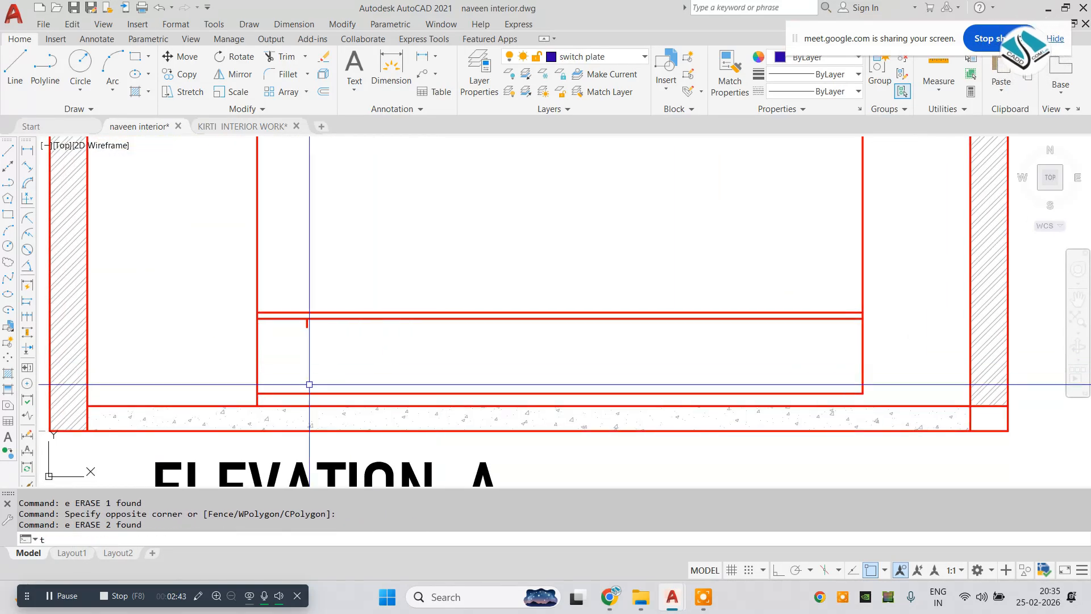
pyautogui.press('Return')
pyautogui.press('Return')
pyautogui.scroll(4, 251, 392)
pyautogui.press('Escape')
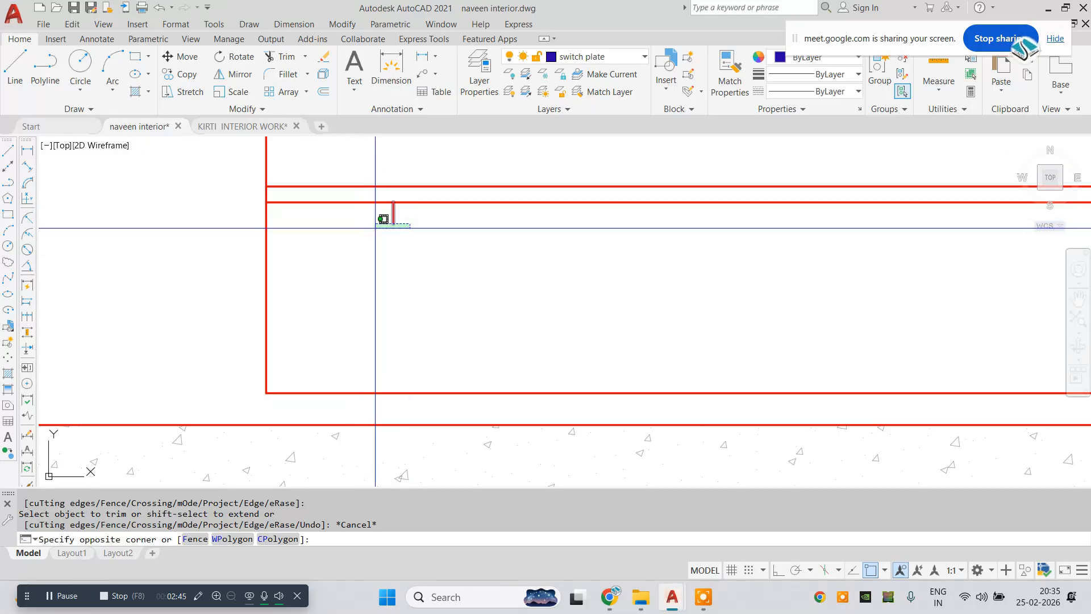
pyautogui.click(375, 228)
pyautogui.press('e')
pyautogui.press('Return')
pyautogui.press('Escape')
pyautogui.press('Escape')
# - Match the TV panel's magenta top line to the properties of its red side line
pyautogui.scroll(-5, 407, 322)
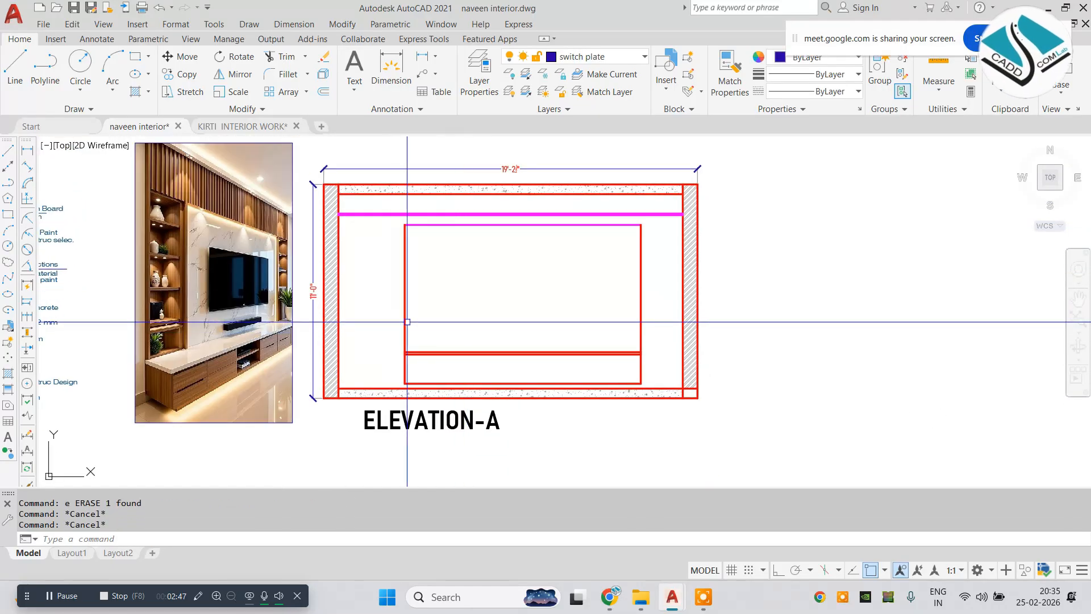
pyautogui.scroll(4, 409, 226)
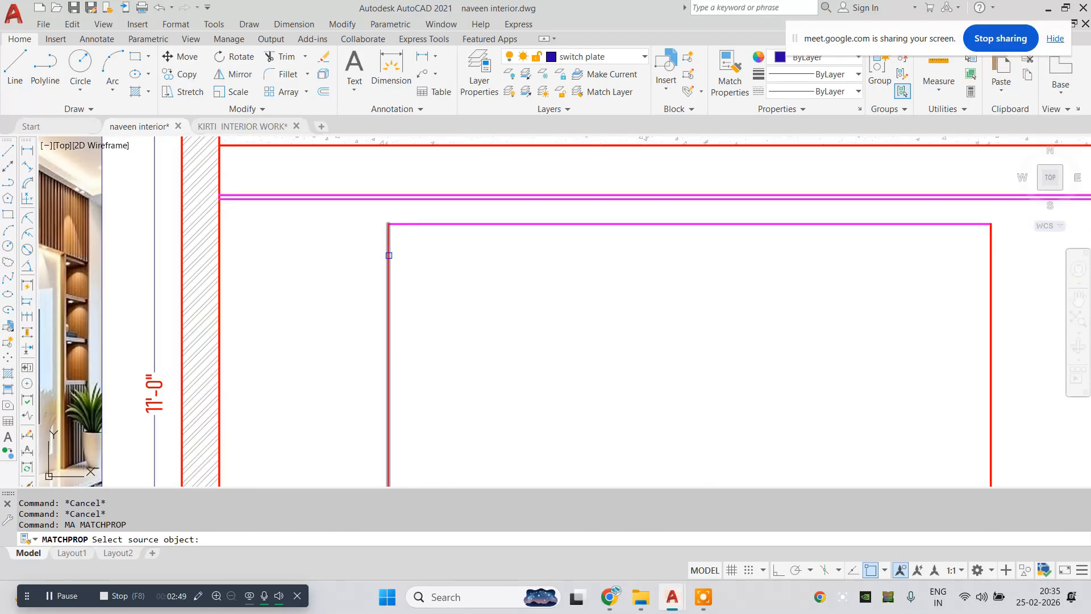
pyautogui.click(412, 227)
pyautogui.press('Escape')
pyautogui.press('Escape')
# - Draw a vertical centre line from the midpoint of the TV panel's top edge down to the countertop
pyautogui.scroll(-5, 413, 227)
pyautogui.scroll(1, 363, 255)
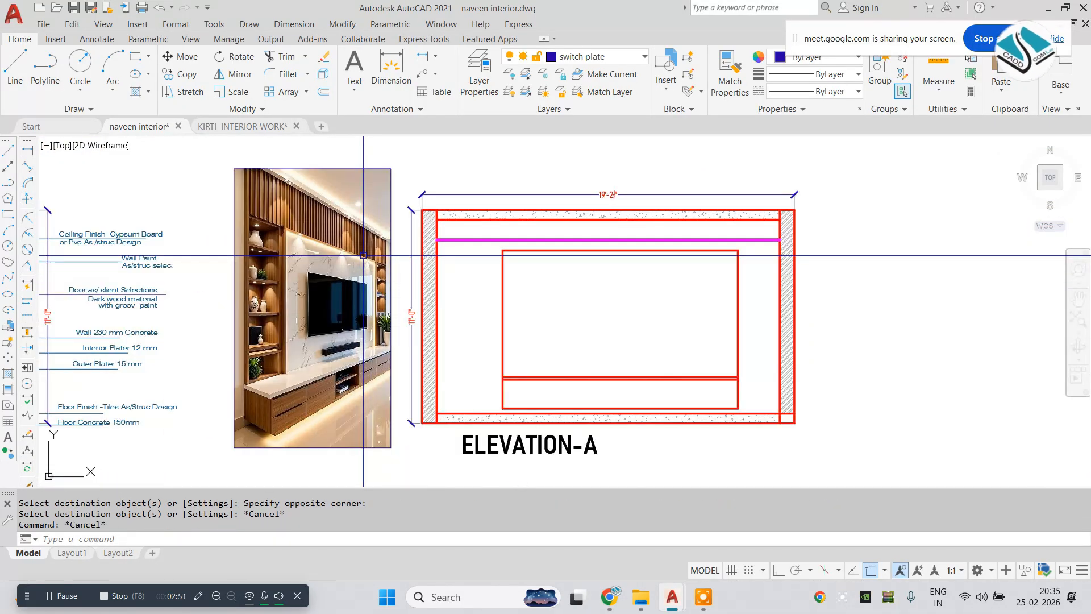
pyautogui.moveTo(541, 311); pyautogui.dragTo(524, 310, button='middle')
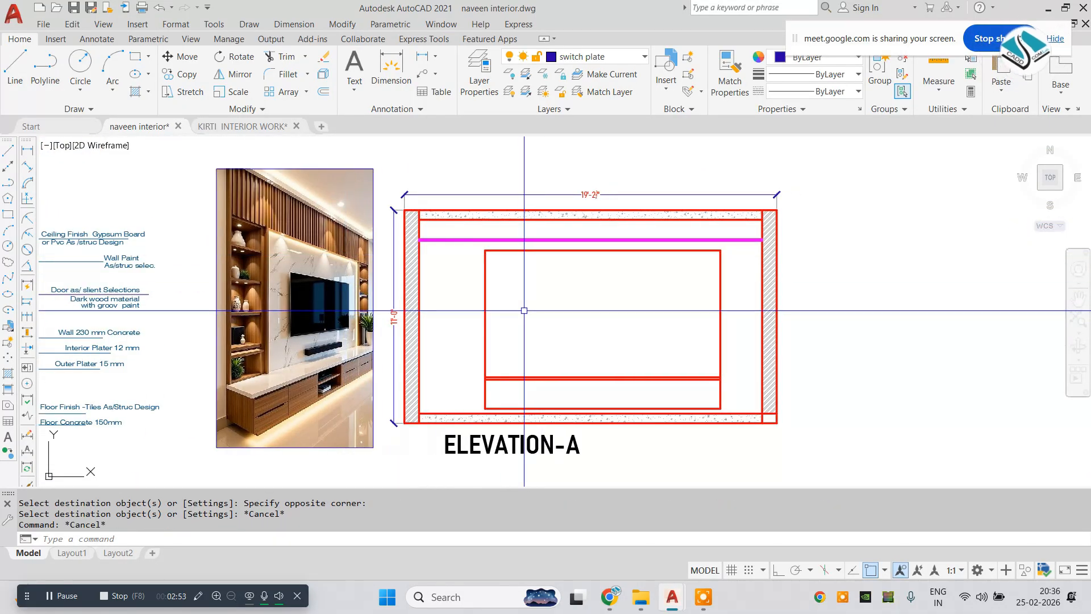
pyautogui.write('l')
pyautogui.press('Return')
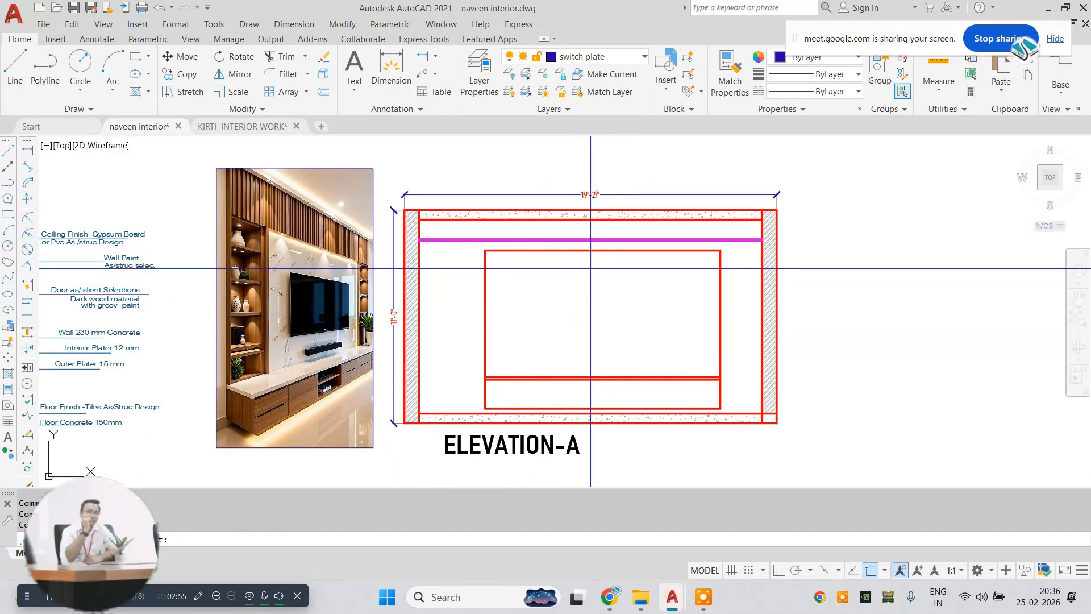
pyautogui.click(602, 252)
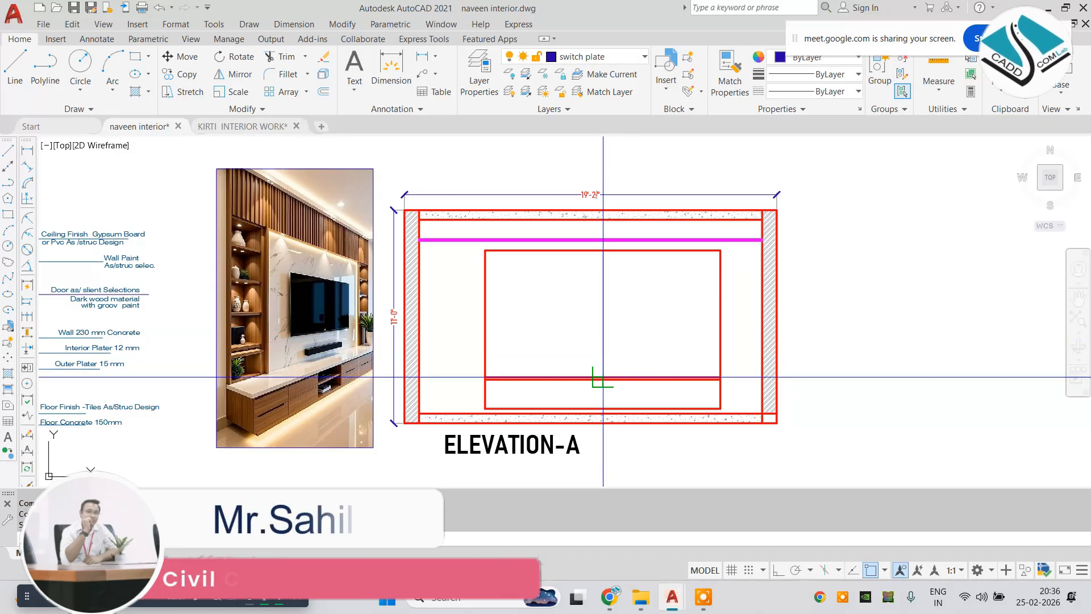
pyautogui.click(603, 376)
pyautogui.press('Escape')
pyautogui.press('Escape')
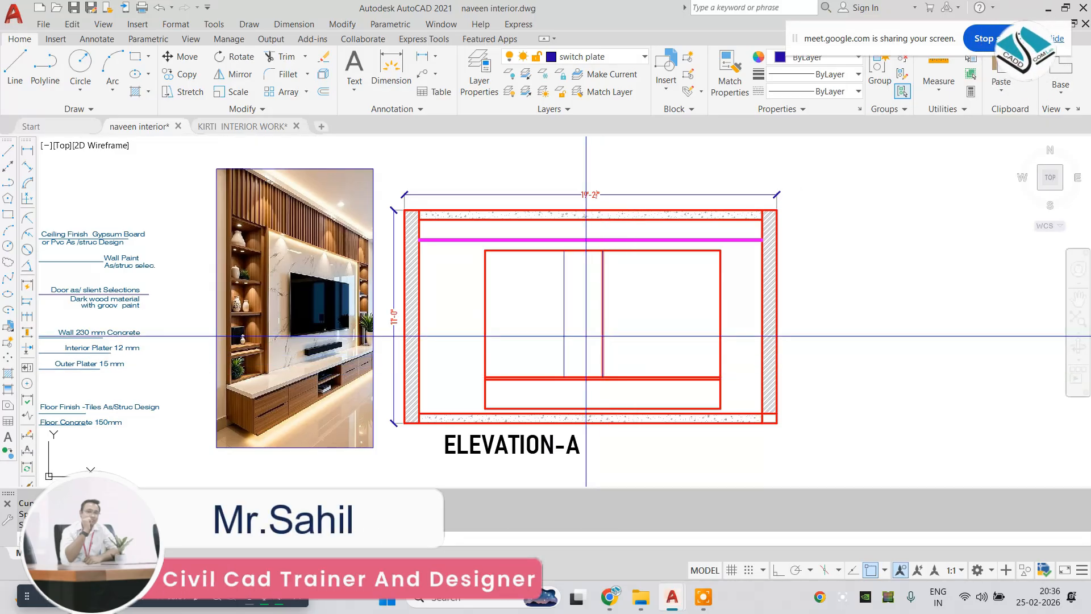
# - Offset the TV panel's vertical centre line by an equal distance to both sides to mark the TV's width
pyautogui.write('o')
pyautogui.press('Return')
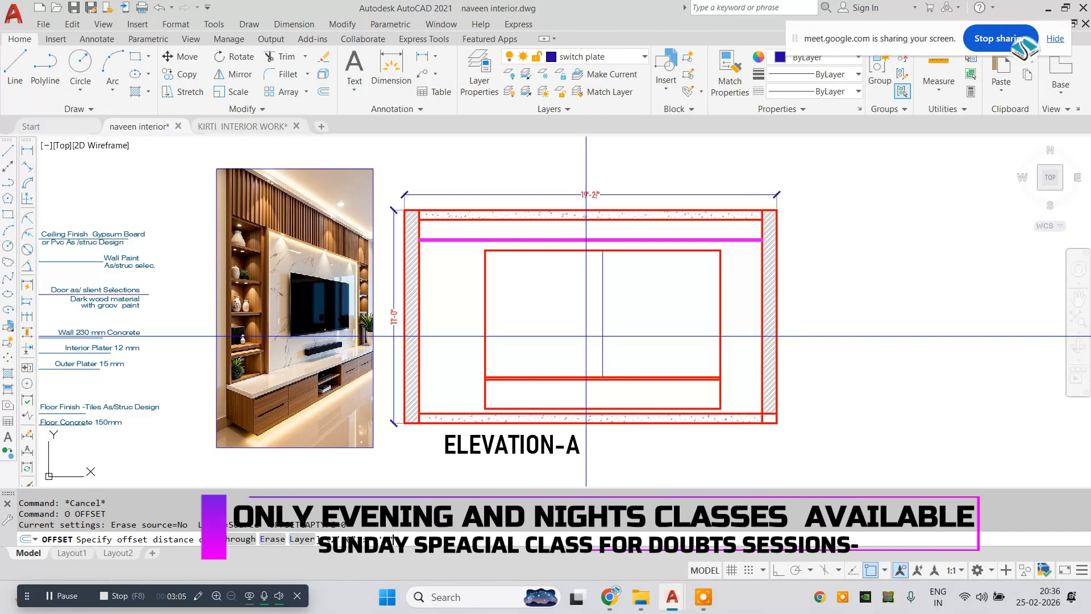
pyautogui.press('Return')
pyautogui.click(598, 333)
pyautogui.click(597, 335)
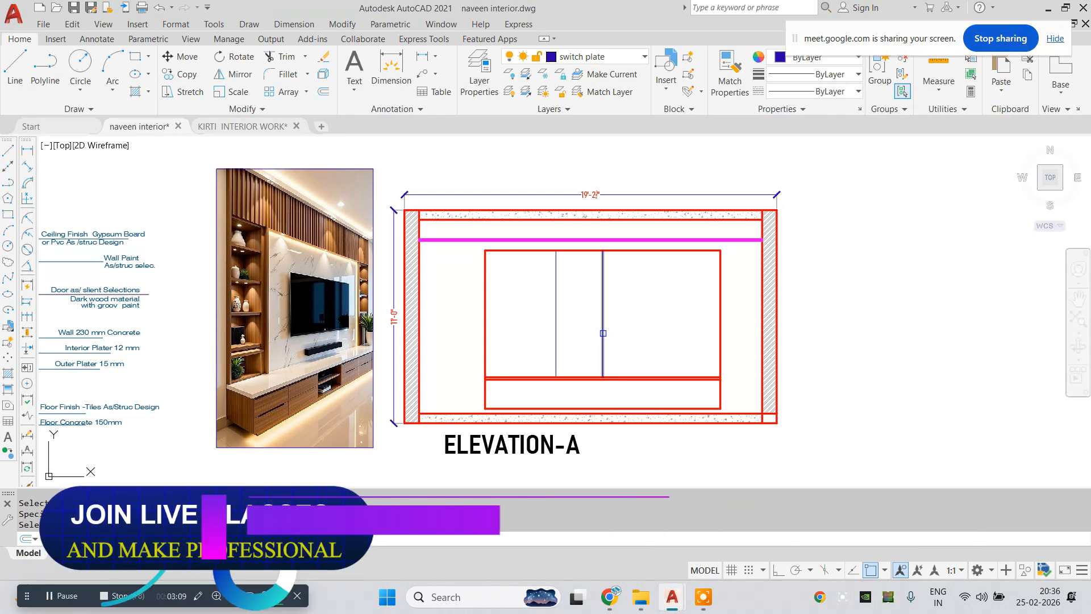
pyautogui.click(605, 333)
pyautogui.click(610, 333)
pyautogui.press('Escape')
pyautogui.press('Escape')
# - Offset the countertop's top line upward by 16 inches across the TV panel
pyautogui.write('16')
pyautogui.press('Return')
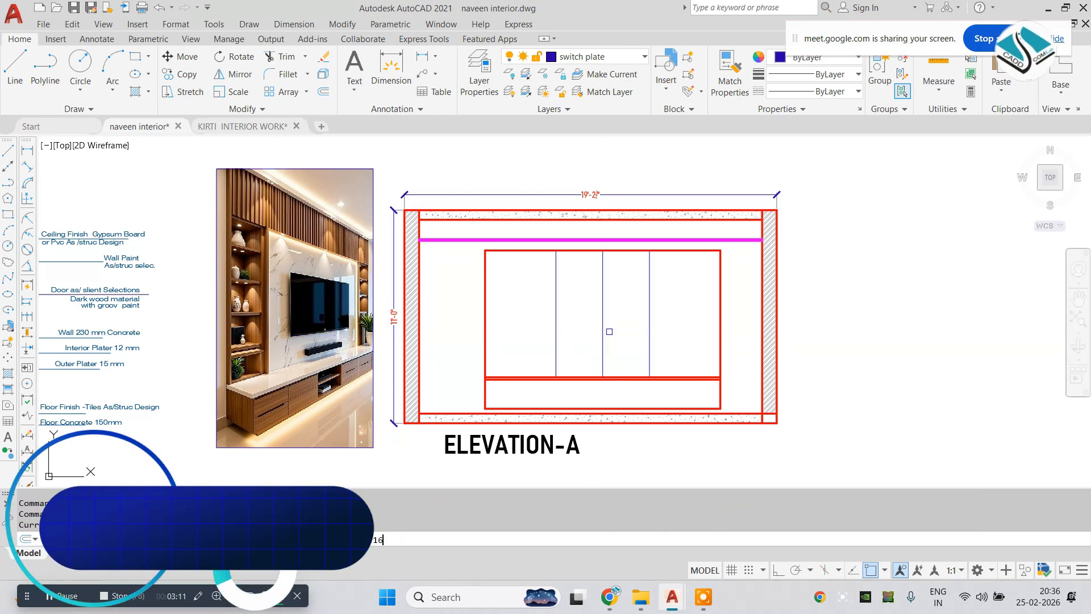
pyautogui.scroll(2, 630, 379)
pyautogui.click(628, 374)
pyautogui.click(629, 357)
pyautogui.press('Escape')
pyautogui.press('Escape')
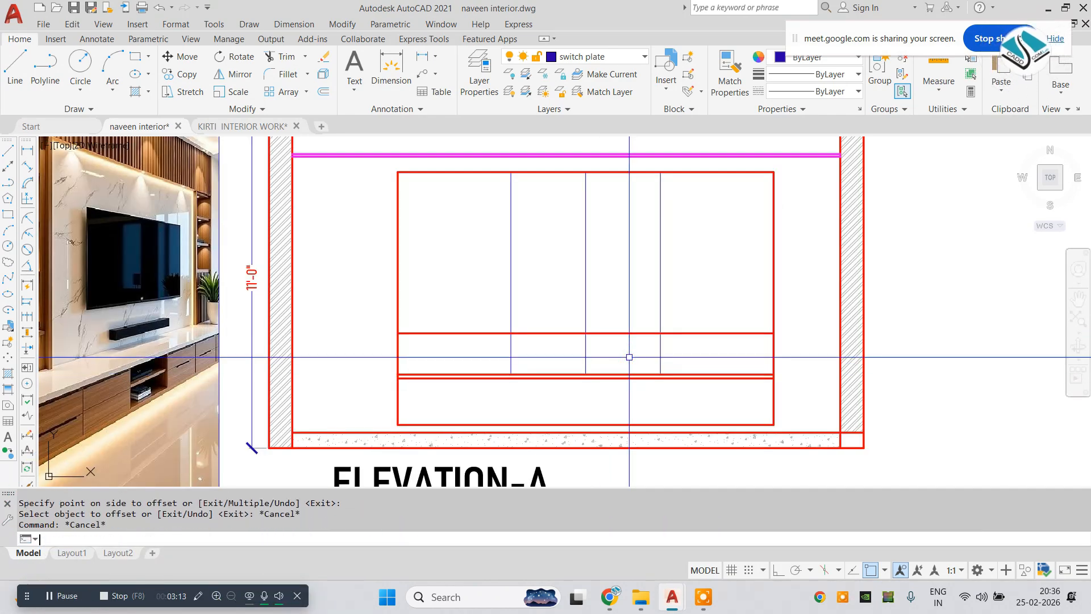
# - Trim the 16-inch offset line outside the TV's side lines and the vertical lines below it
pyautogui.write('tr')
pyautogui.press('Return')
pyautogui.press('Return')
pyautogui.click(465, 325)
pyautogui.click(455, 348)
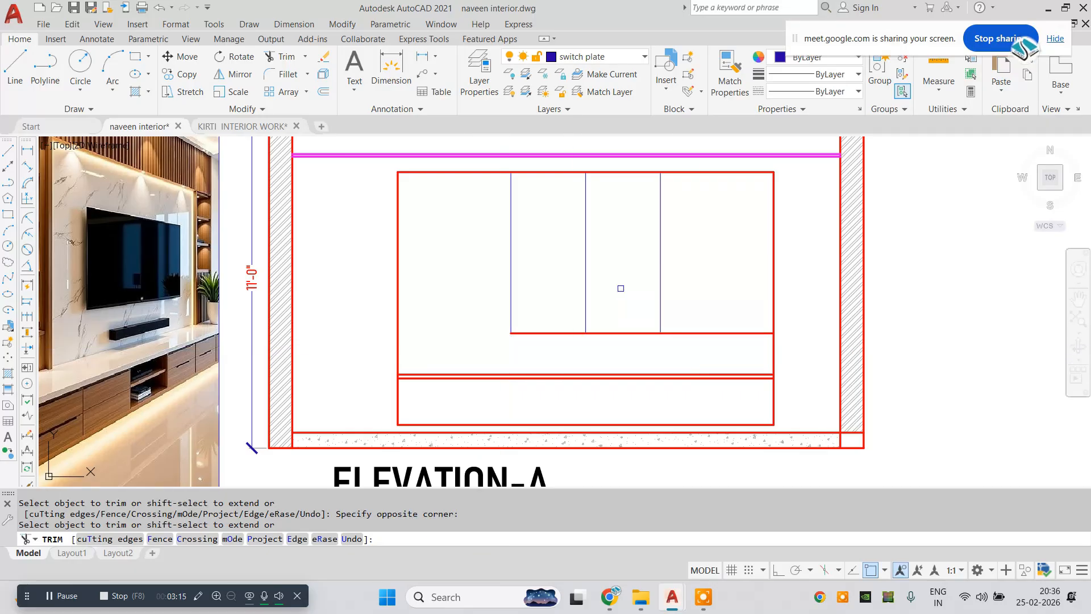
pyautogui.click(713, 307)
pyautogui.click(692, 341)
pyautogui.press('Escape')
# - Erase the vertical centre line between the TV's two side lines
pyautogui.click(607, 279)
pyautogui.click(549, 301)
pyautogui.write('e')
pyautogui.press('Return')
pyautogui.moveTo(564, 280); pyautogui.dragTo(578, 319, button='middle')
pyautogui.press('Escape')
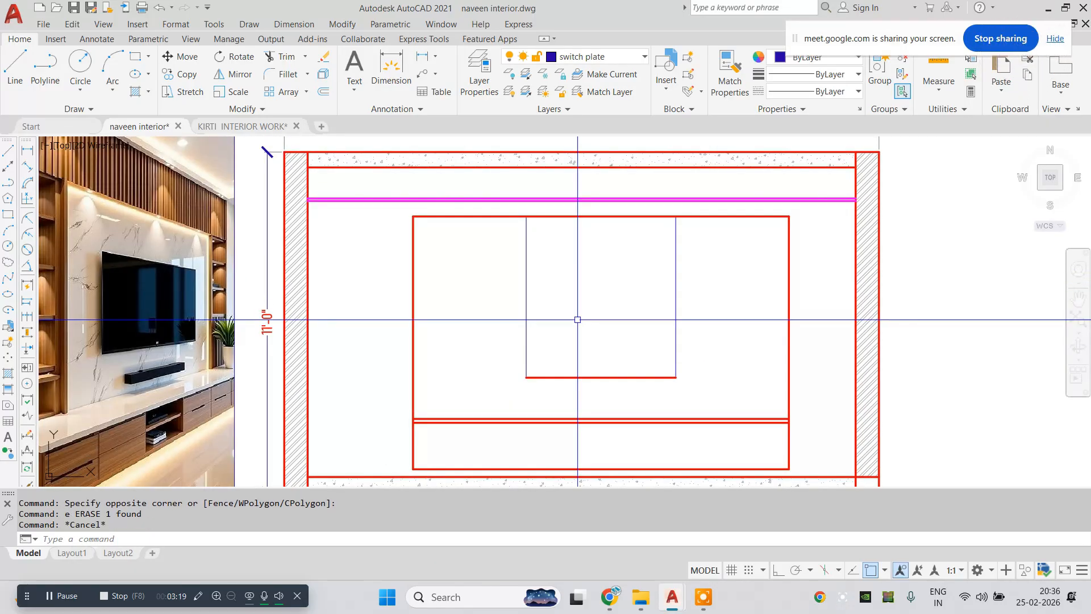
# - Offset the TV panel's top line downward by 16 inches to mark the TV's top edge
pyautogui.write('6')
pyautogui.press('Return')
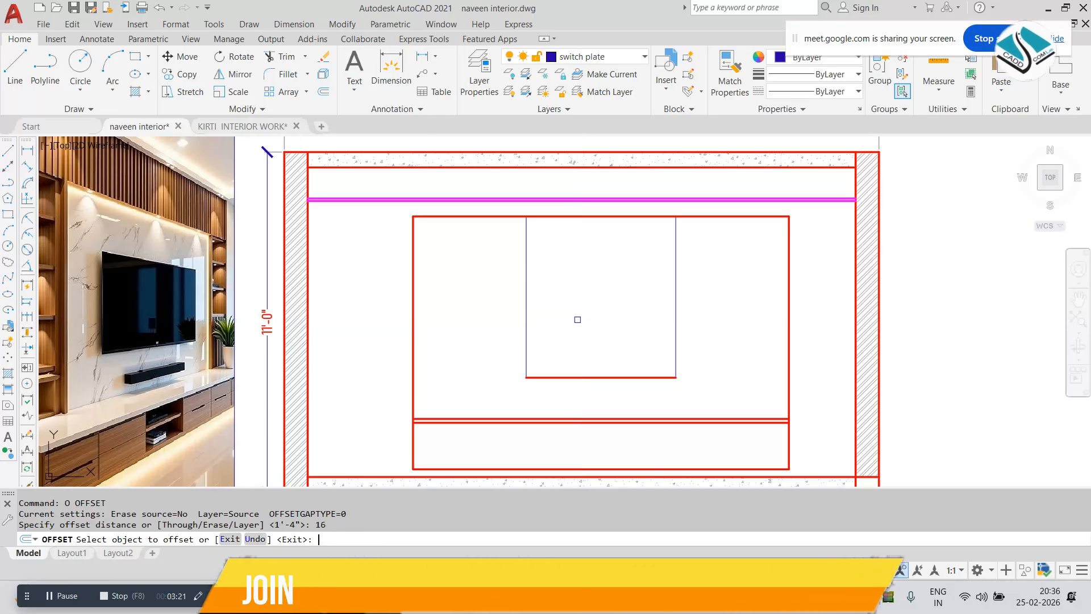
pyautogui.click(591, 216)
pyautogui.click(587, 258)
pyautogui.press('Escape')
pyautogui.press('Escape')
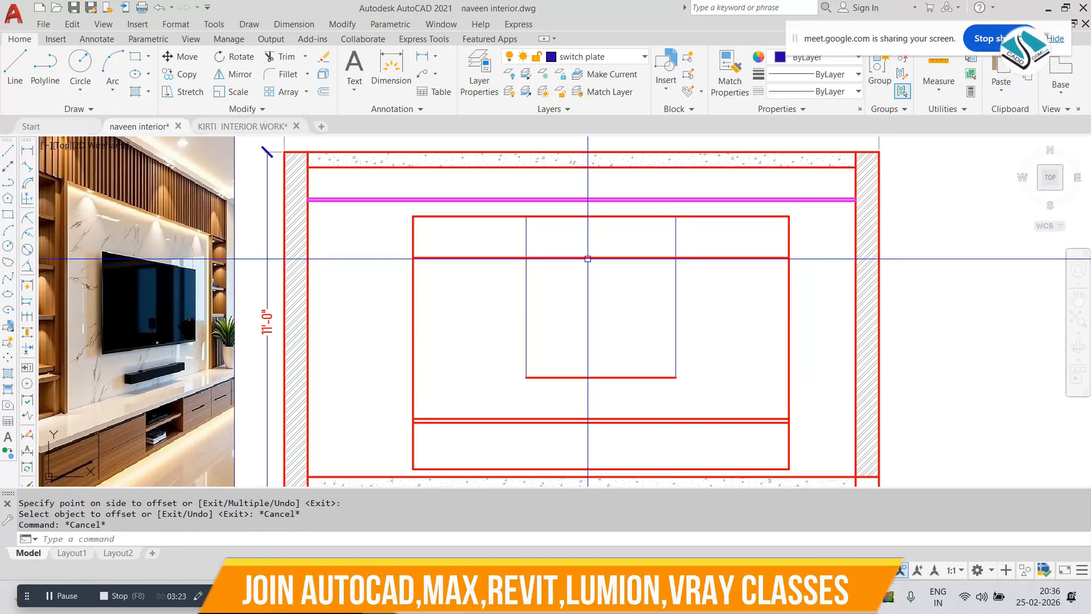
# - Trim the TV's top line outside its side lines and the side lines above it, leaving a closed rectangle
pyautogui.write('tr')
pyautogui.press('Return')
pyautogui.press('Return')
pyautogui.click(503, 240)
pyautogui.click(478, 275)
pyautogui.click(493, 235)
pyautogui.click(704, 248)
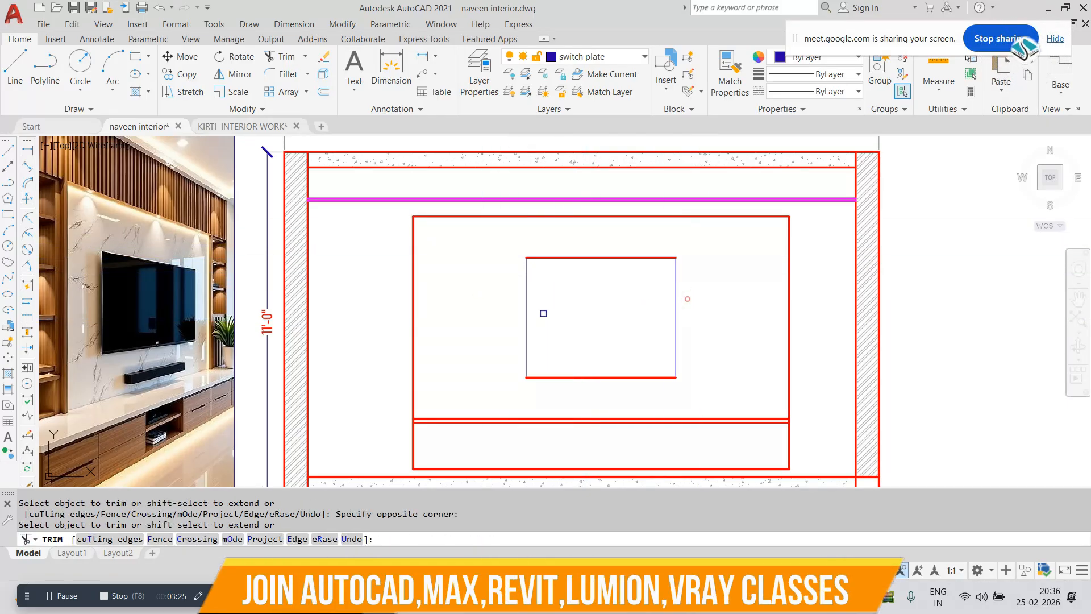
pyautogui.moveTo(543, 313); pyautogui.dragTo(578, 315, button='middle')
pyautogui.press('Escape')
pyautogui.press('Escape')
pyautogui.press('Escape')
pyautogui.click(726, 247)
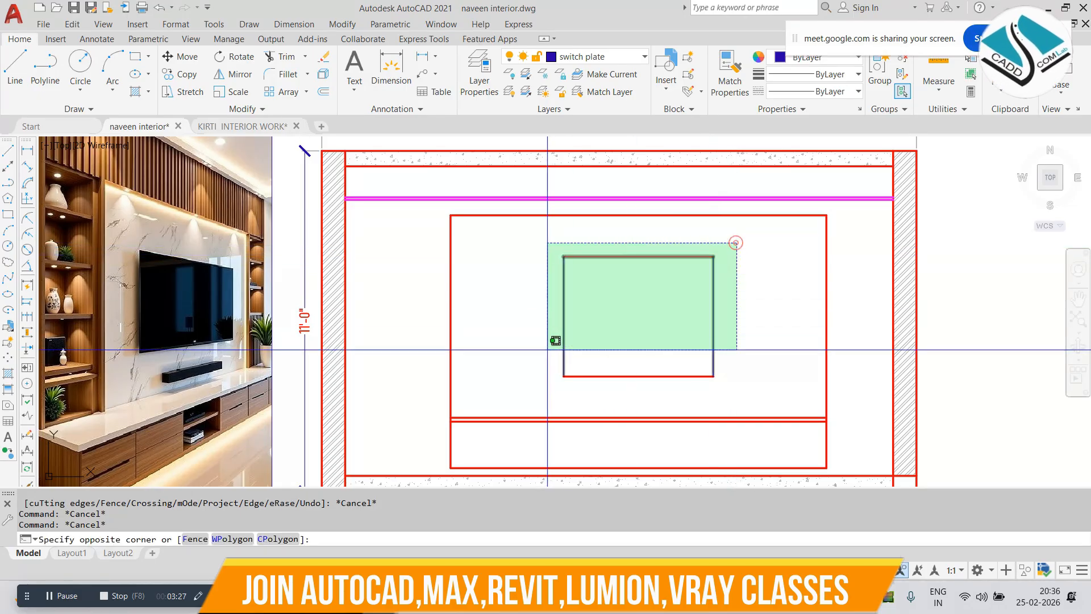
pyautogui.click(516, 379)
pyautogui.write('tr')
pyautogui.press('Return')
pyautogui.press('Escape')
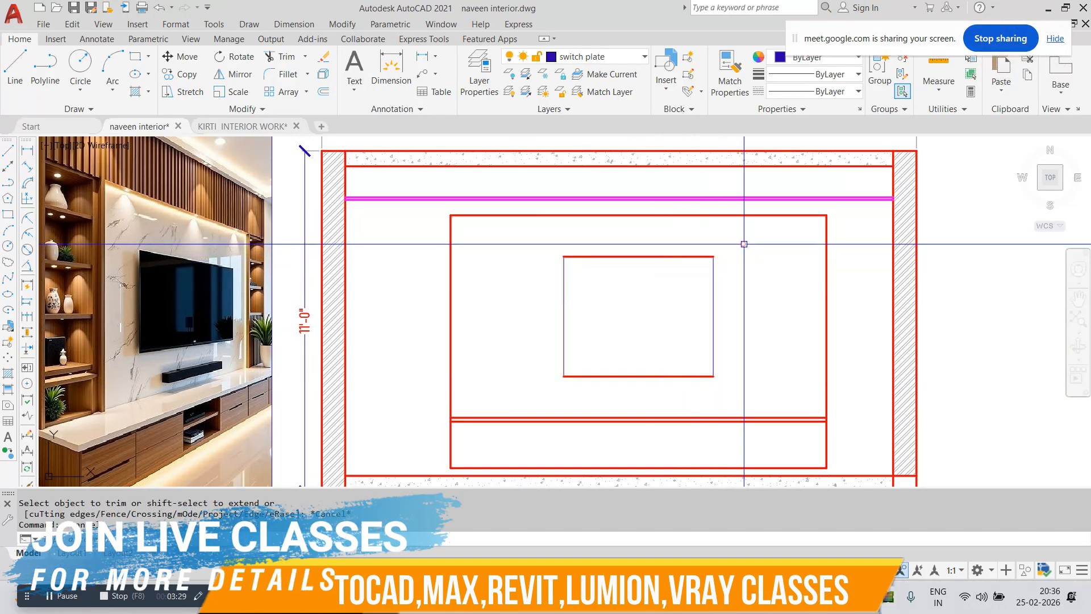
# - Join the four lines of the TV outline into one closed polyline
pyautogui.click(741, 244)
pyautogui.click(526, 380)
pyautogui.write('j')
pyautogui.press('Return')
pyautogui.click(654, 278)
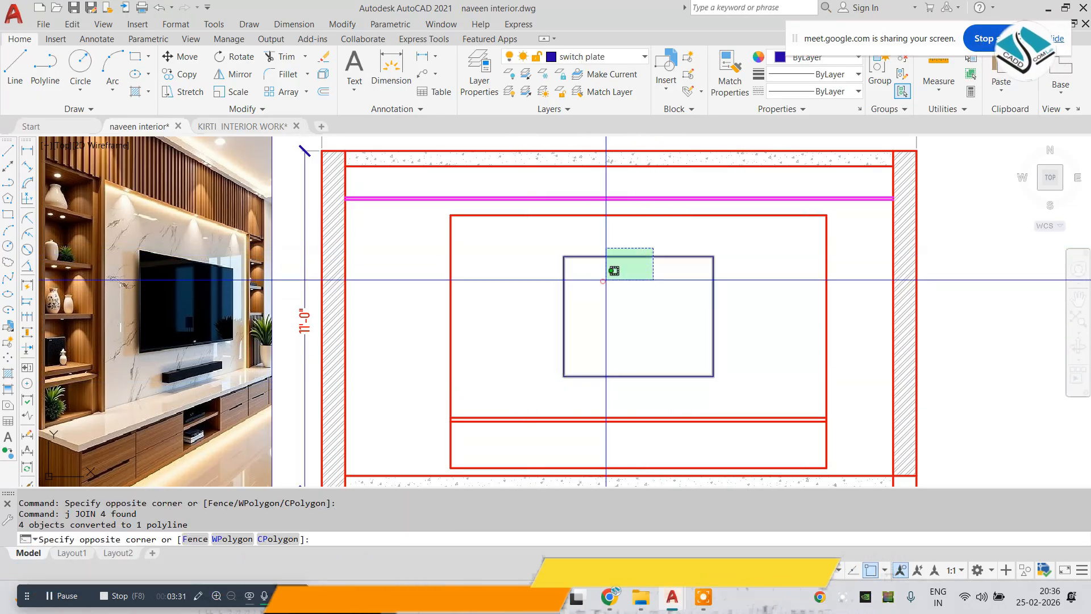
pyautogui.press('Escape')
# - Offset the TV outline inward by 0.5 inch to form its frame
pyautogui.write('0.5')
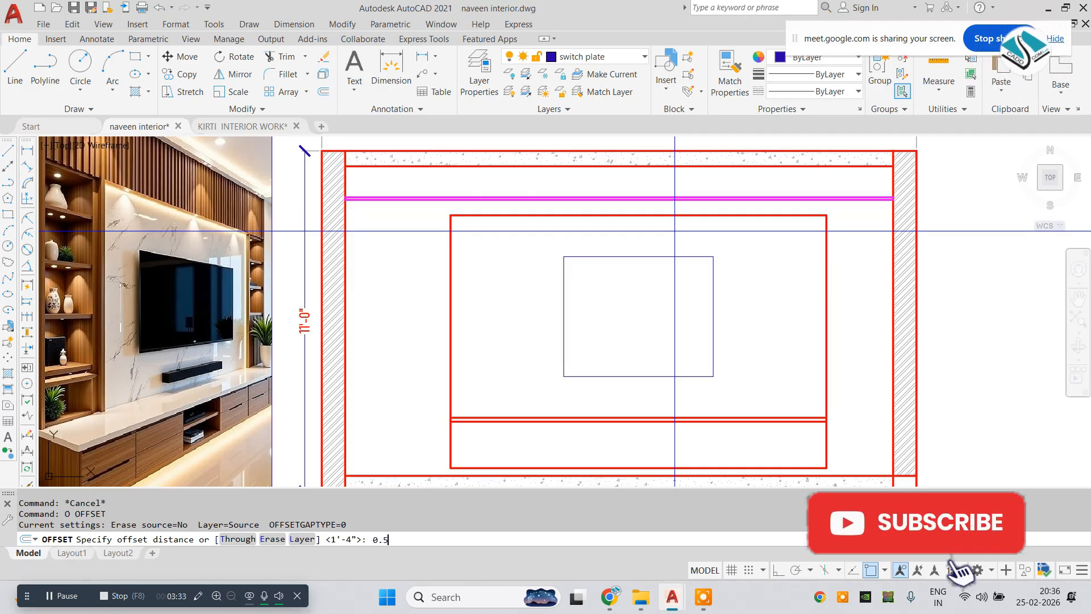
pyautogui.press('Return')
pyautogui.click(648, 257)
pyautogui.click(648, 262)
pyautogui.press('Escape')
# - Change the colour of both TV outline rectangles to grey
pyautogui.click(666, 237)
pyautogui.click(607, 286)
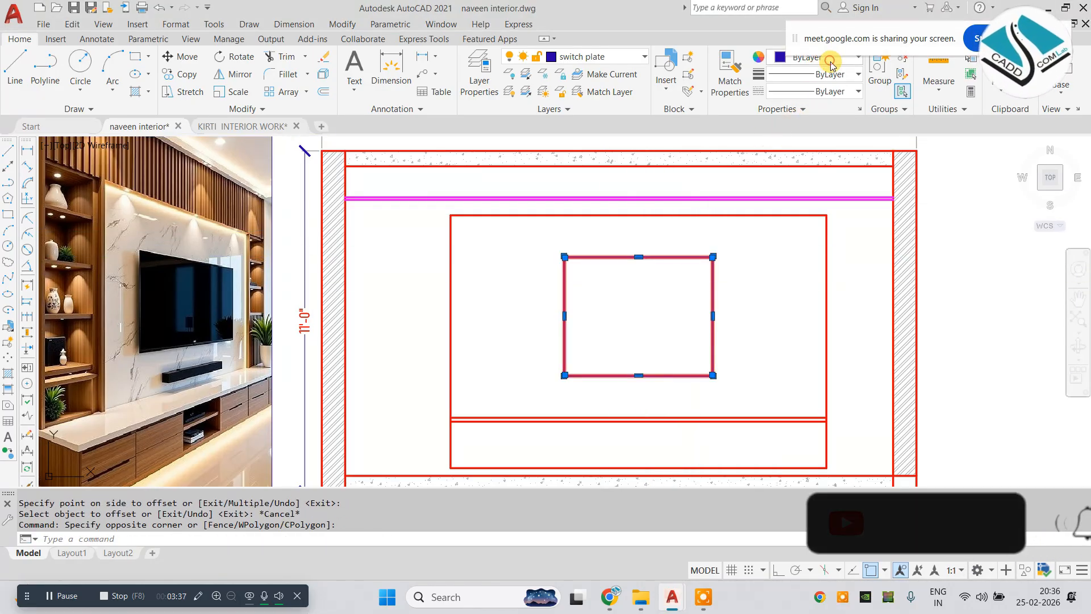
pyautogui.click(808, 57)
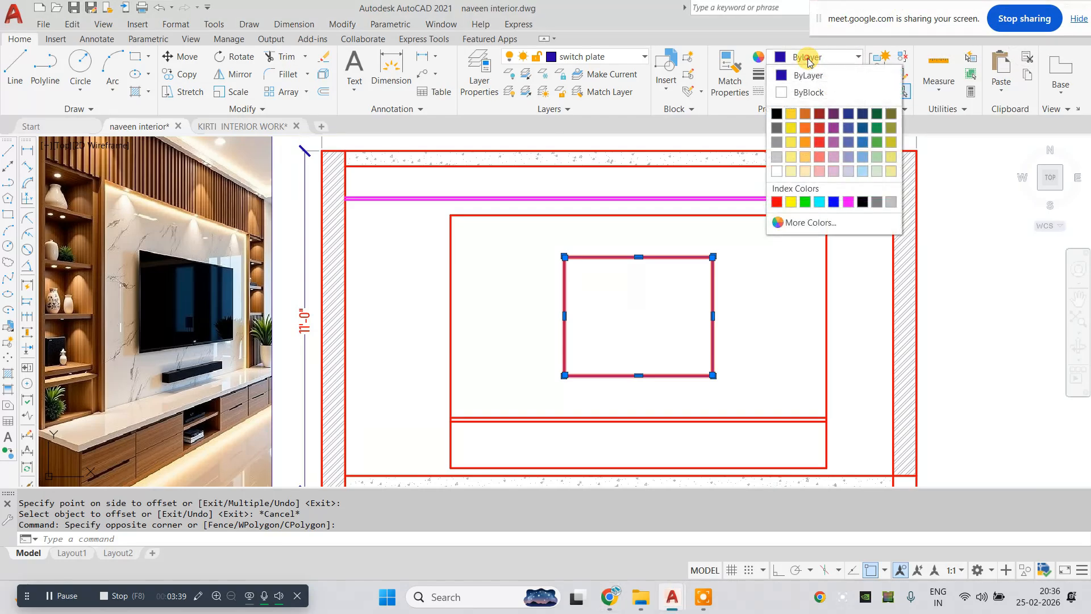
pyautogui.press('Escape')
pyautogui.press('Escape')
pyautogui.press('Escape')
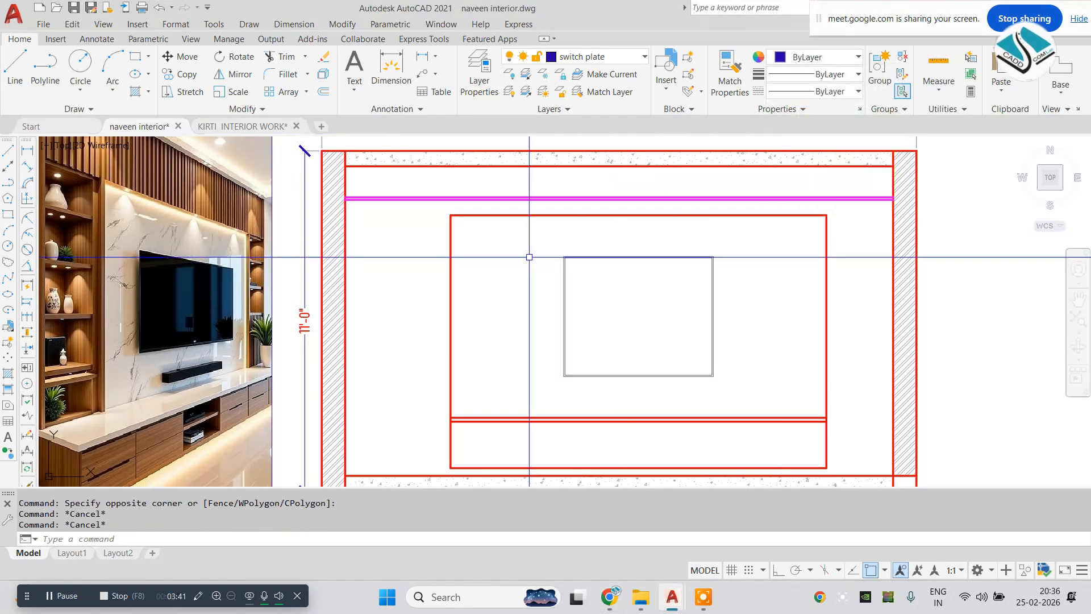
# - Examine the frame around the marble panel and the side shelves in the reference image beside Elevation-A
pyautogui.scroll(-4, 511, 254)
pyautogui.scroll(2, 445, 277)
pyautogui.moveTo(449, 283); pyautogui.dragTo(417, 280, button='middle')
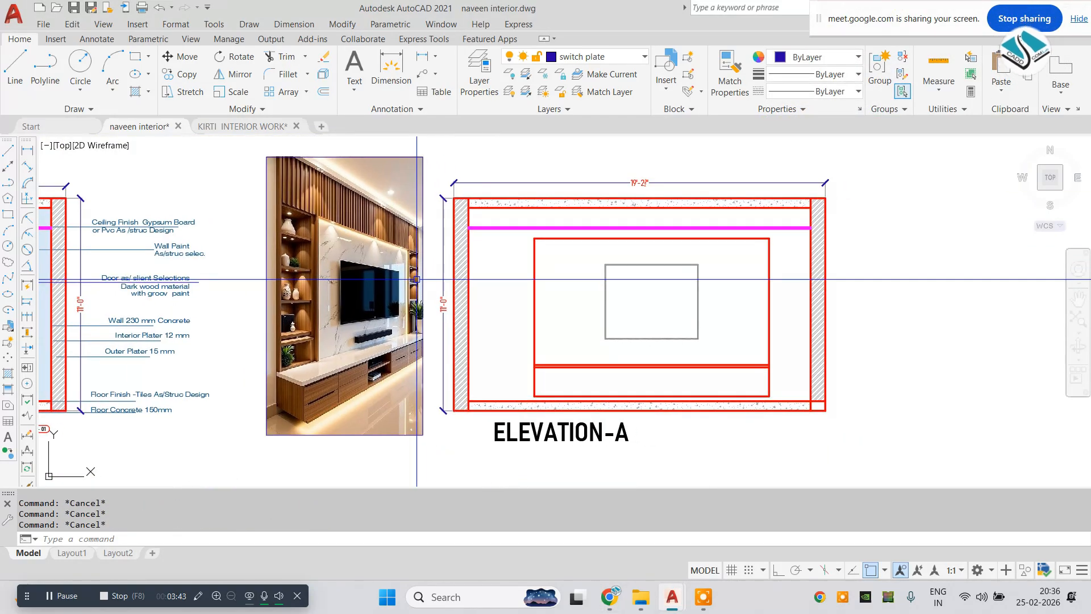
pyautogui.scroll(2, 417, 279)
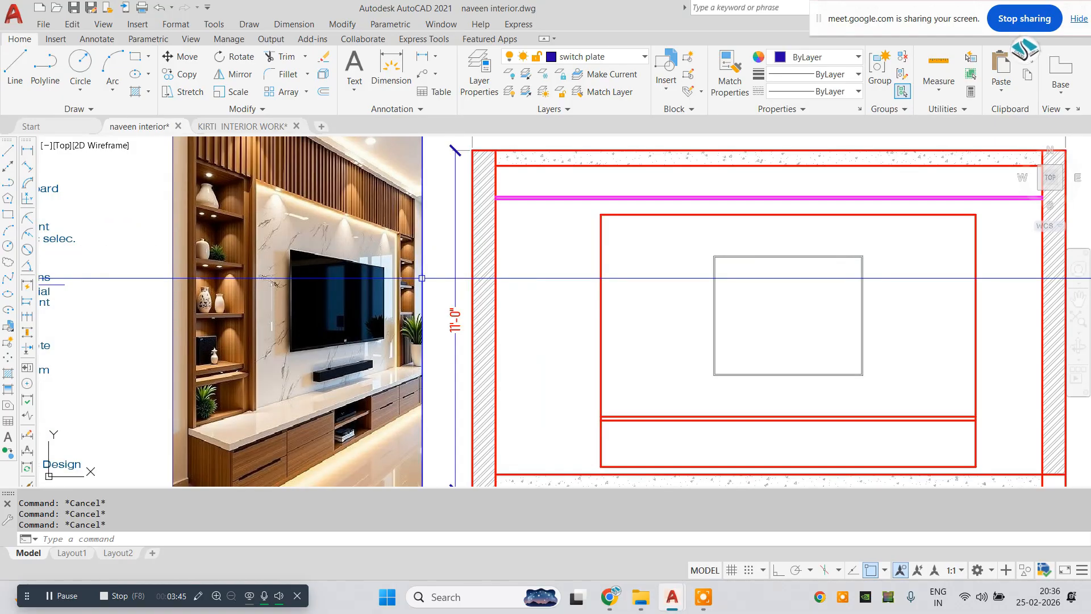
pyautogui.scroll(6, 254, 175)
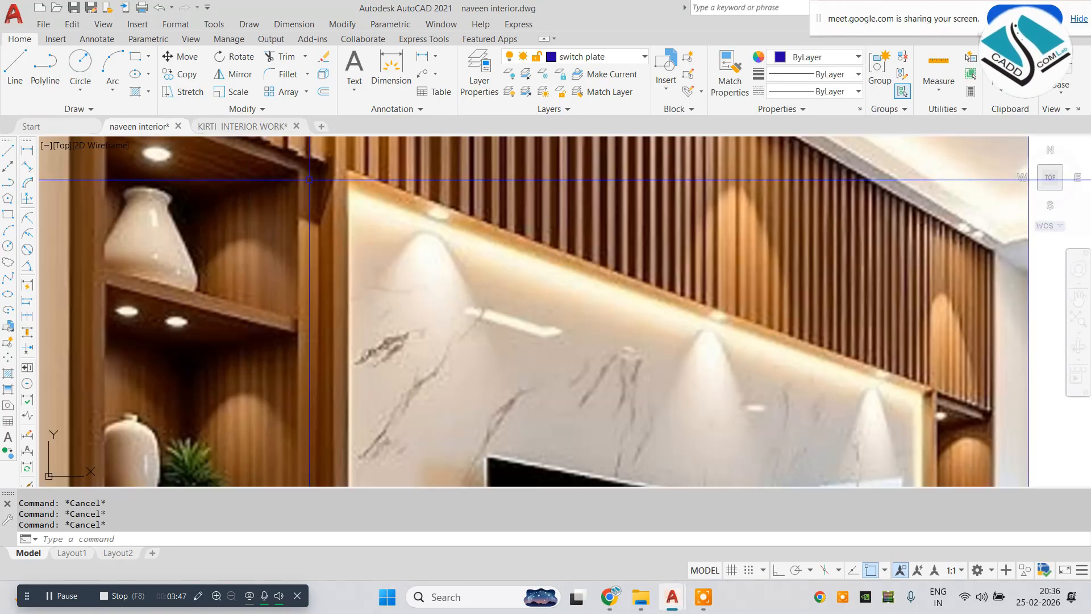
pyautogui.scroll(-2, 332, 181)
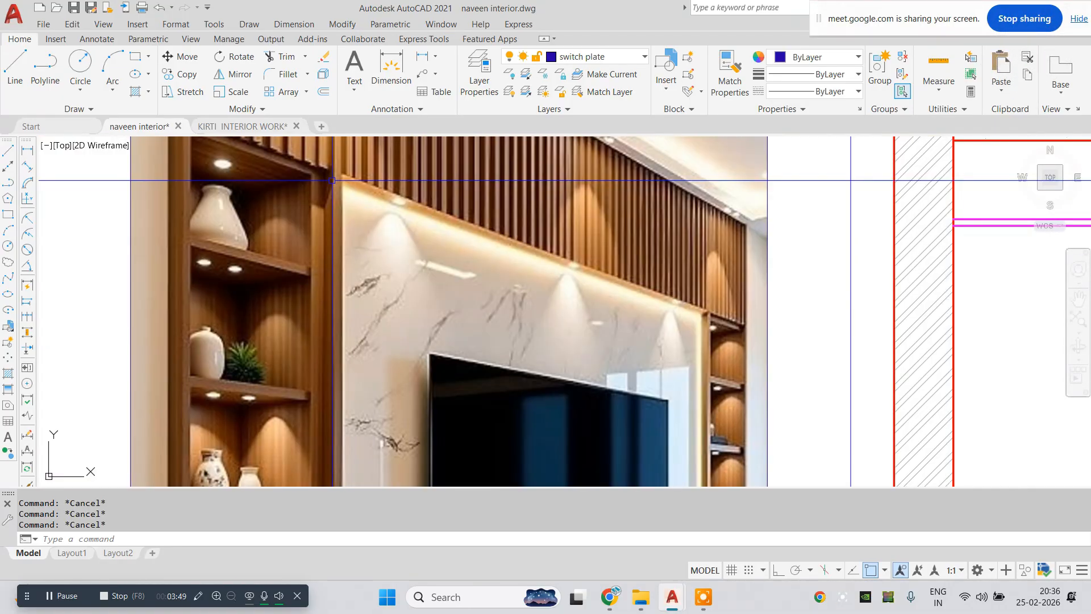
pyautogui.scroll(-4, 333, 181)
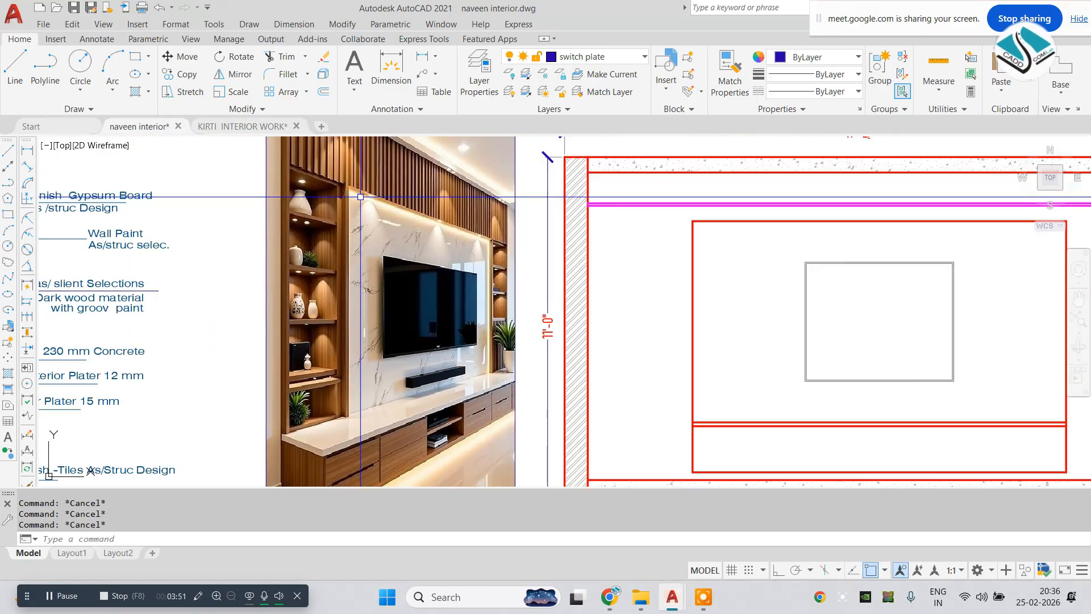
pyautogui.moveTo(435, 243); pyautogui.dragTo(401, 242, button='middle')
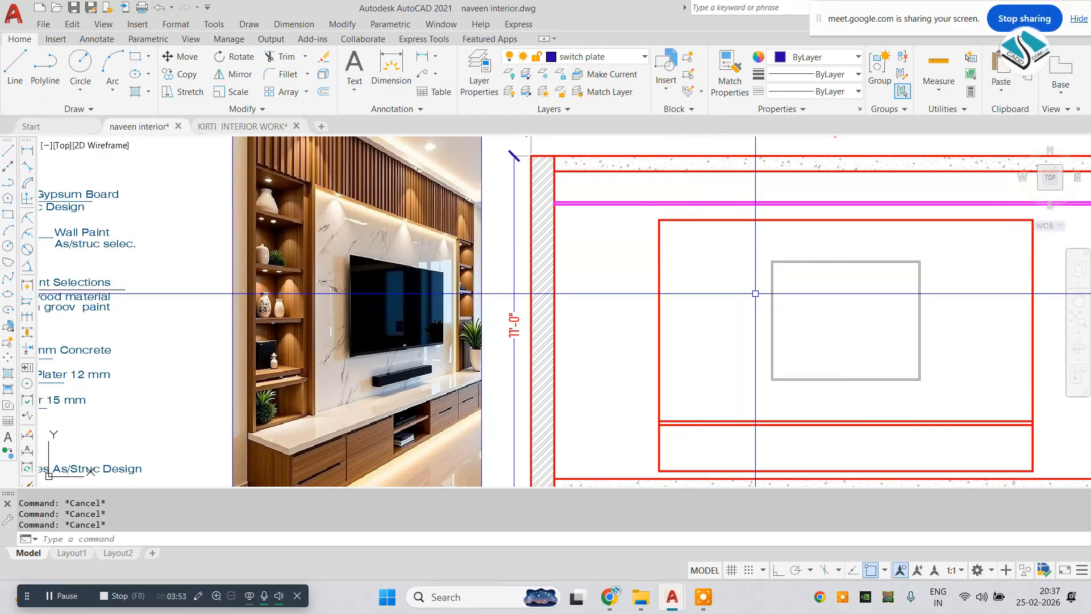
# - Explode the two grey TV outline rectangles into separate lines
pyautogui.write('x')
pyautogui.press('space')
pyautogui.click(788, 287)
pyautogui.click(743, 311)
pyautogui.press('space')
pyautogui.moveTo(742, 304); pyautogui.dragTo(737, 303, button='middle')
pyautogui.press('Escape')
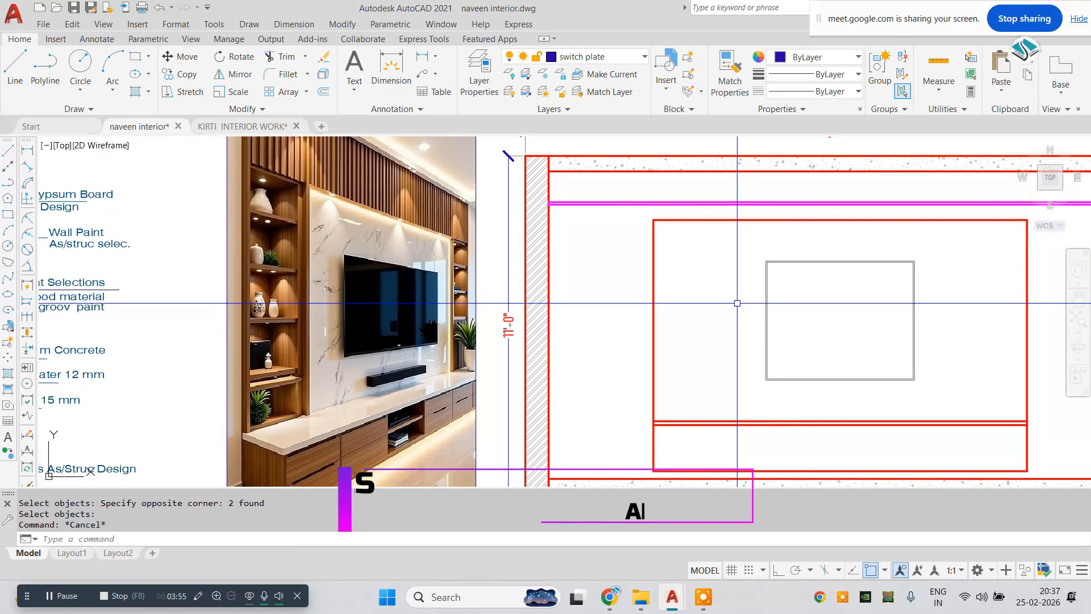
# - Offset the TV panel's left and right side lines inward by 1.5 inches to form the panel's side frames
pyautogui.write('o')
pyautogui.press('space')
pyautogui.scroll(10, 285, 188)
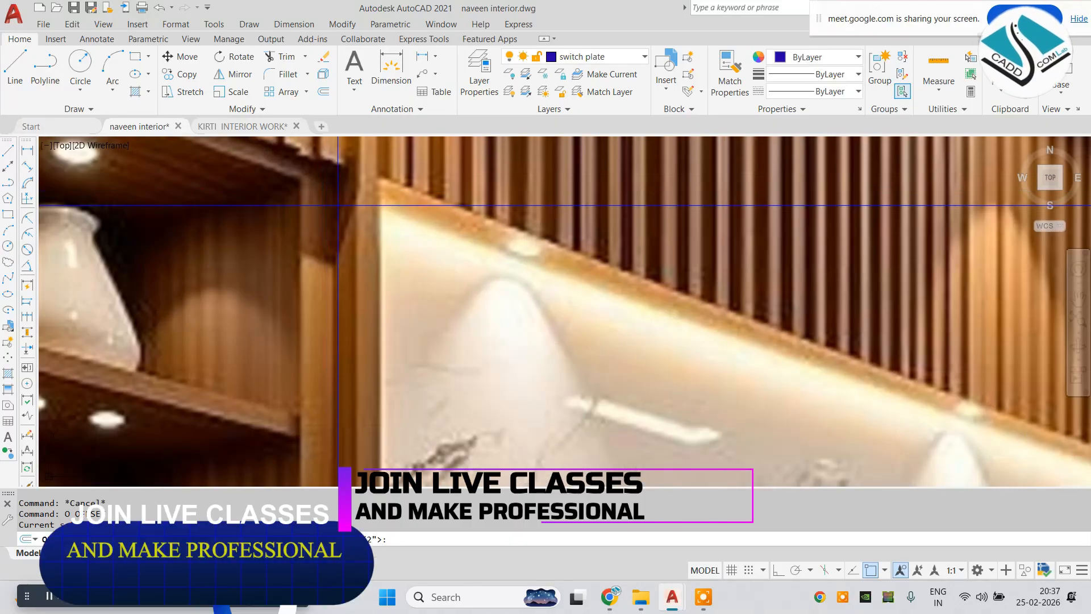
pyautogui.scroll(-8, 376, 205)
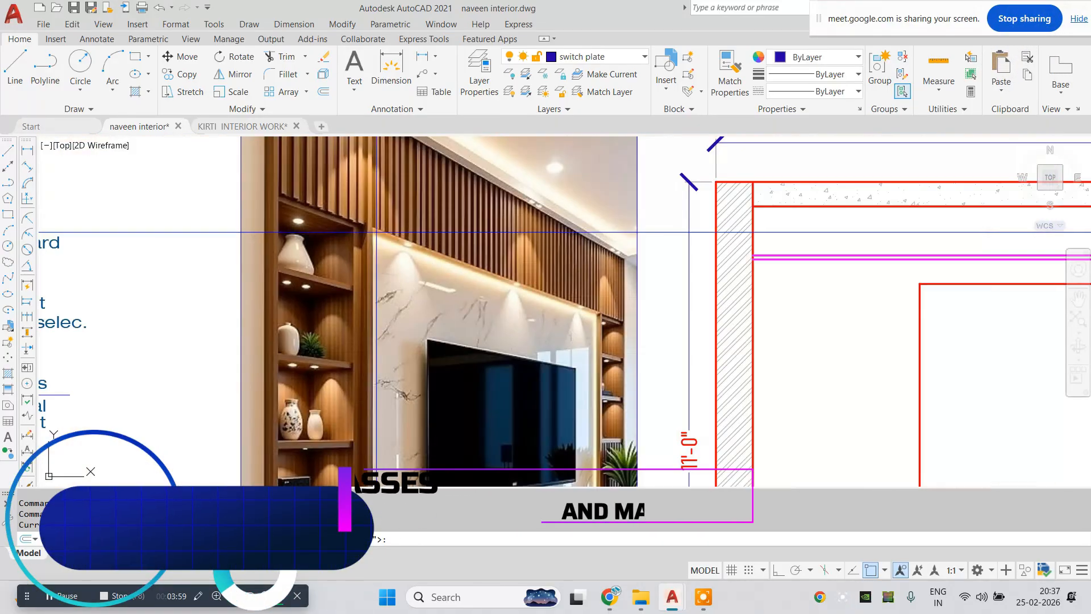
pyautogui.scroll(4, 375, 233)
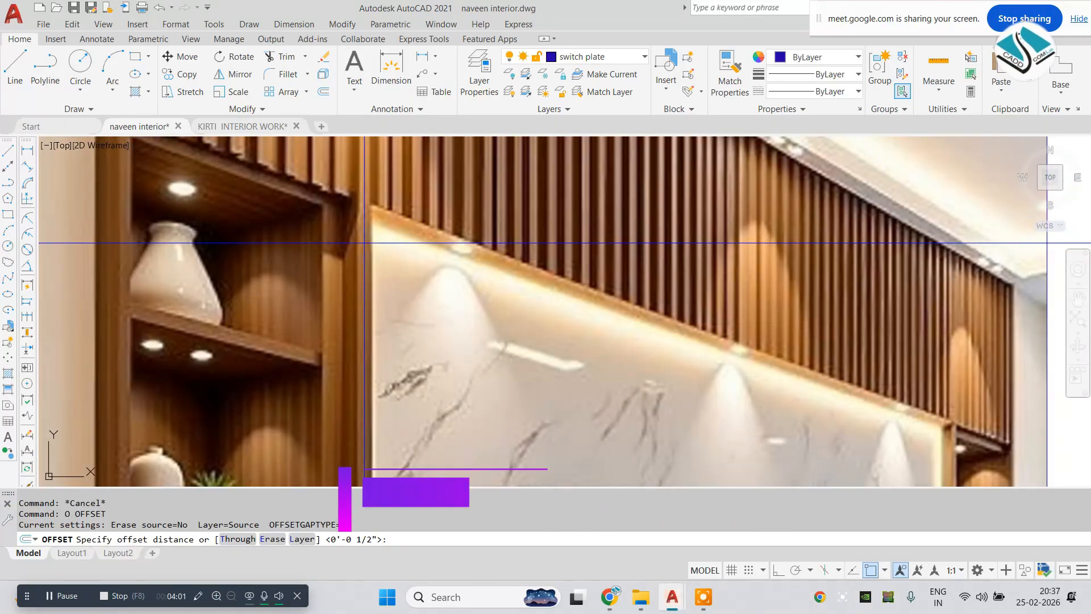
pyautogui.scroll(-8, 364, 243)
pyautogui.moveTo(507, 291); pyautogui.dragTo(478, 257, button='middle')
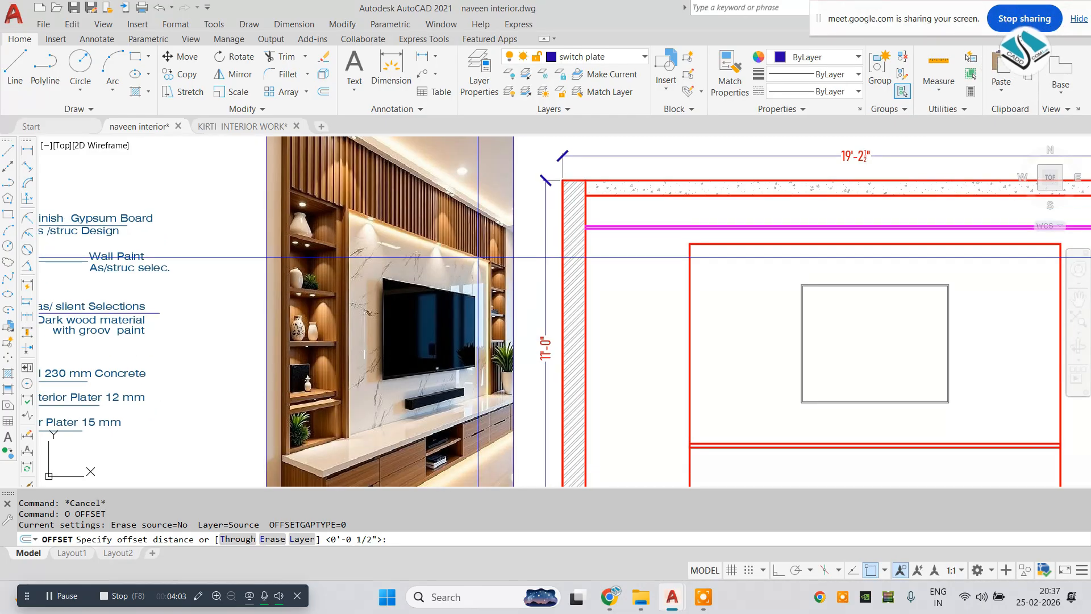
pyautogui.write('5')
pyautogui.press('Return')
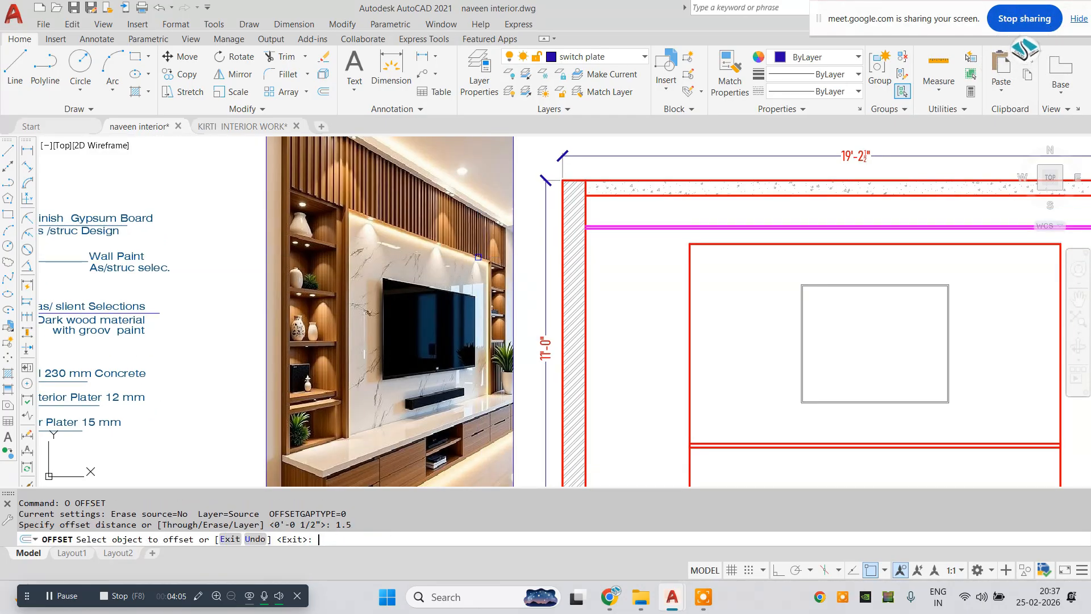
pyautogui.moveTo(731, 358); pyautogui.dragTo(662, 337, button='middle')
pyautogui.click(622, 354)
pyautogui.click(646, 355)
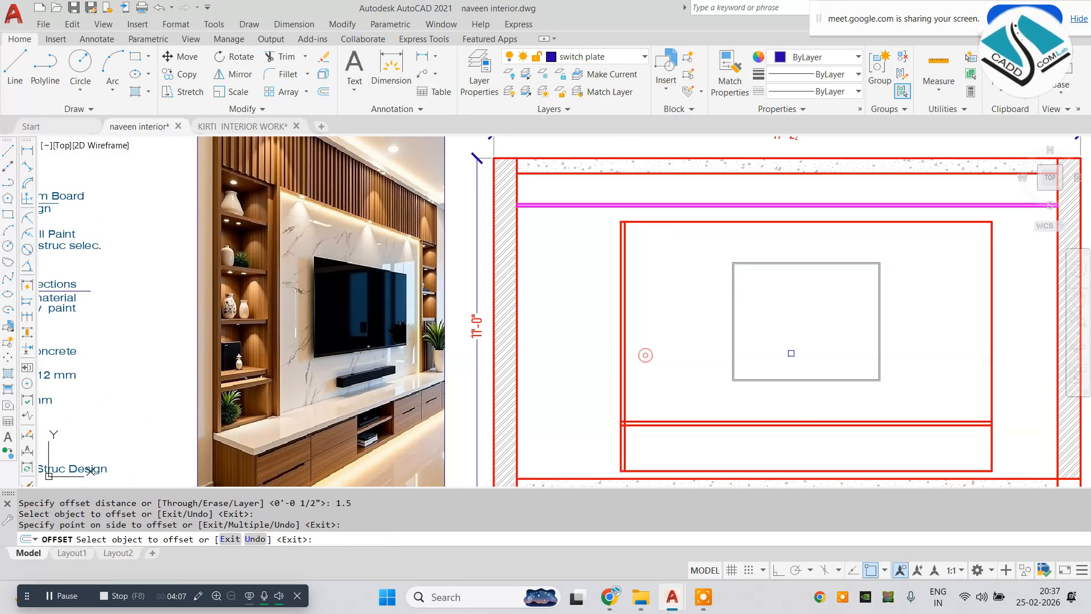
pyautogui.moveTo(798, 353); pyautogui.dragTo(649, 355, button='middle')
pyautogui.click(841, 352)
pyautogui.click(775, 357)
pyautogui.press('Escape')
pyautogui.press('Escape')
# - Trim the inner frame lines where they cross the countertop at both ends
pyautogui.write('tr')
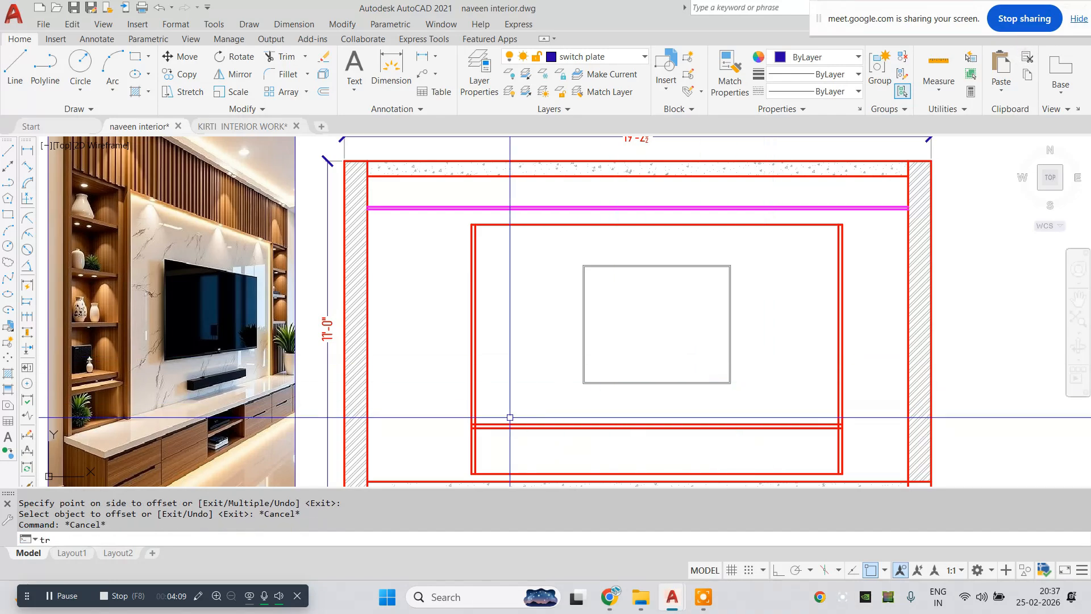
pyautogui.press('Return')
pyautogui.press('Return')
pyautogui.scroll(8, 470, 426)
pyautogui.click(520, 420)
pyautogui.click(520, 420)
pyautogui.click(529, 414)
pyautogui.click(503, 402)
pyautogui.scroll(-10, 500, 379)
pyautogui.scroll(8, 852, 389)
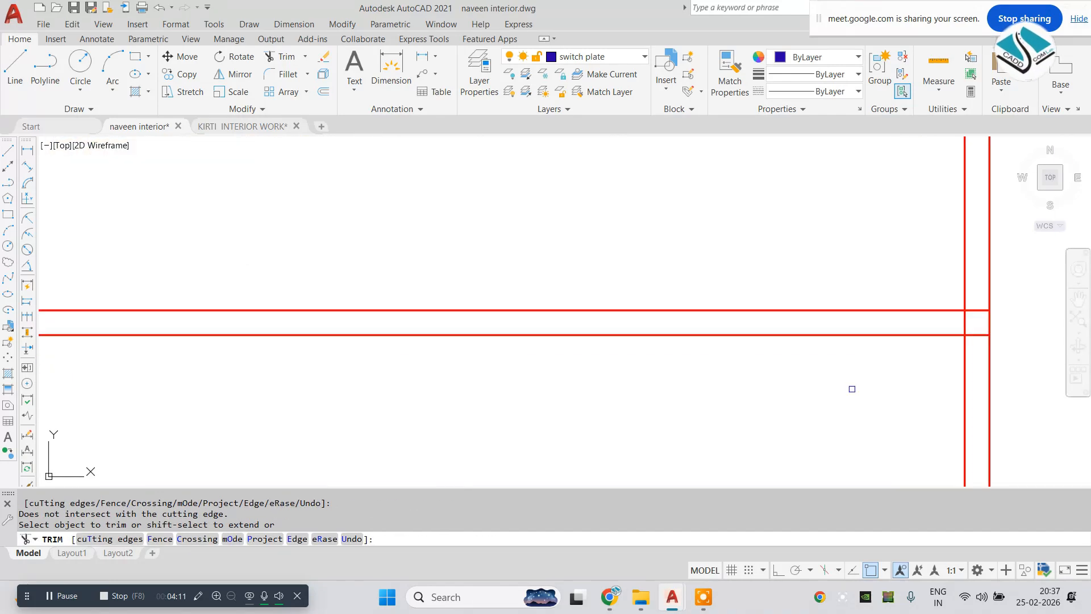
# - Erase the leftover inner frame segments below the countertop at both ends of the cabinet
pyautogui.press('Escape')
pyautogui.click(968, 350)
pyautogui.scroll(-5, 895, 375)
pyautogui.click(884, 376)
pyautogui.write('e')
pyautogui.moveTo(468, 399); pyautogui.dragTo(782, 389, button='middle')
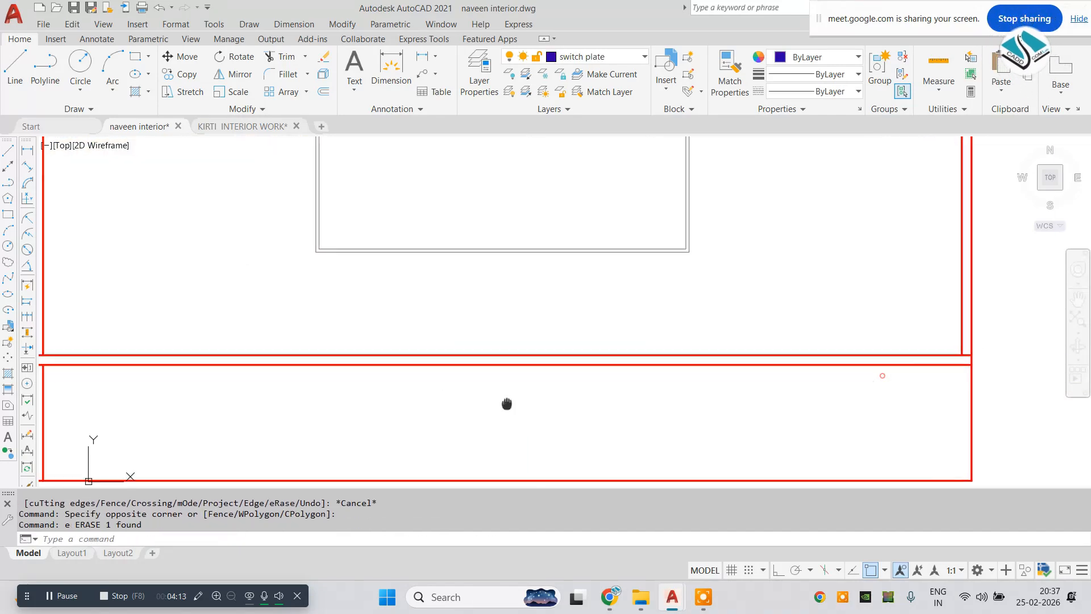
pyautogui.scroll(7, 326, 380)
pyautogui.click(339, 365)
pyautogui.press('Escape')
pyautogui.scroll(-8, 472, 358)
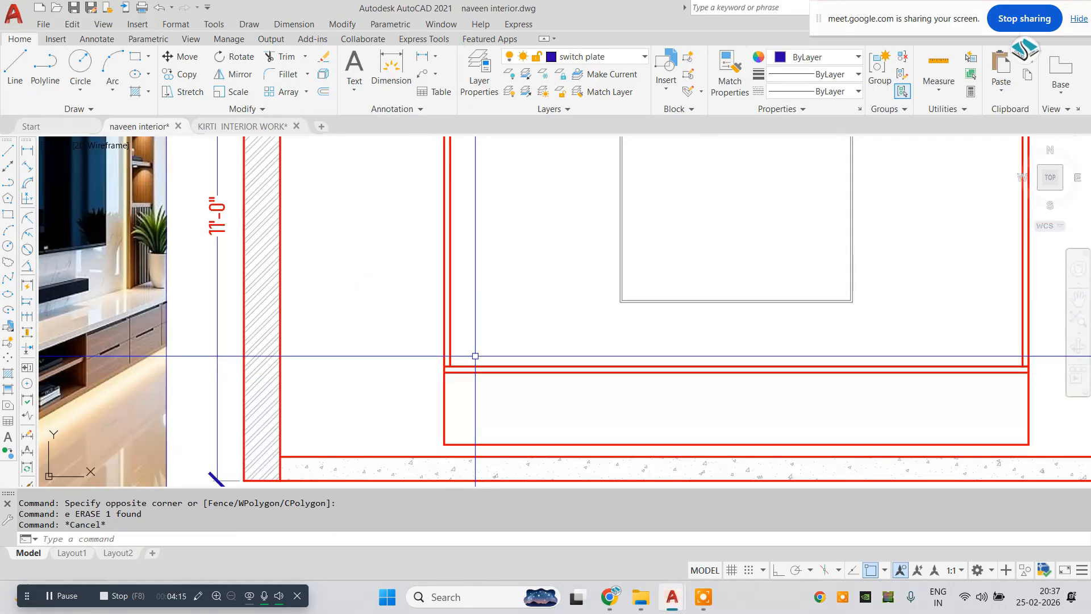
pyautogui.moveTo(464, 354); pyautogui.dragTo(513, 359, button='middle')
pyautogui.press('Escape')
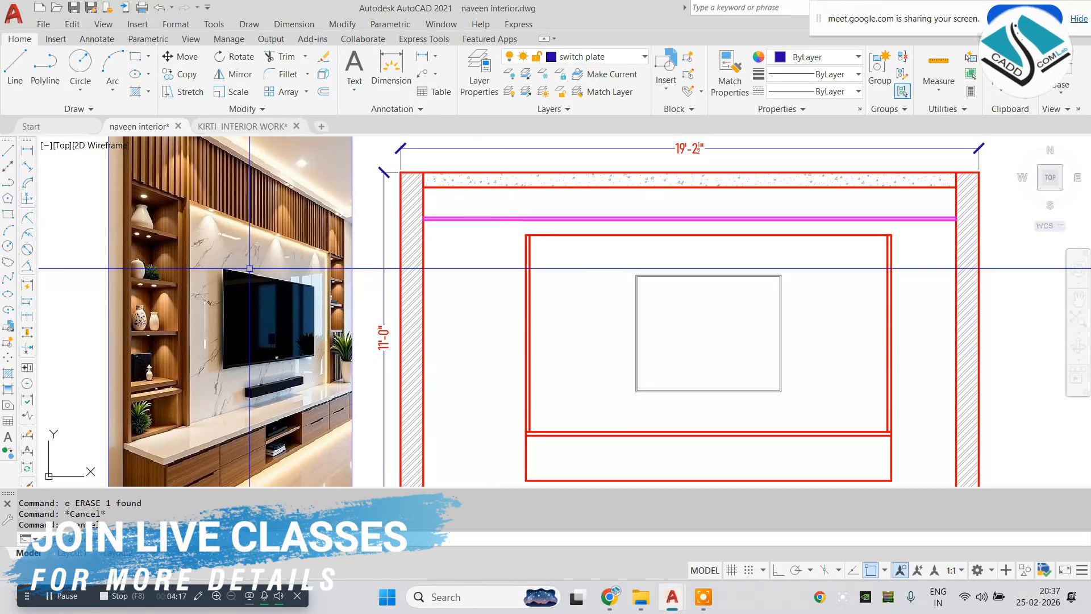
# - Offset the TV outline's left and right sides outward by 2 inches
pyautogui.scroll(3, 198, 200)
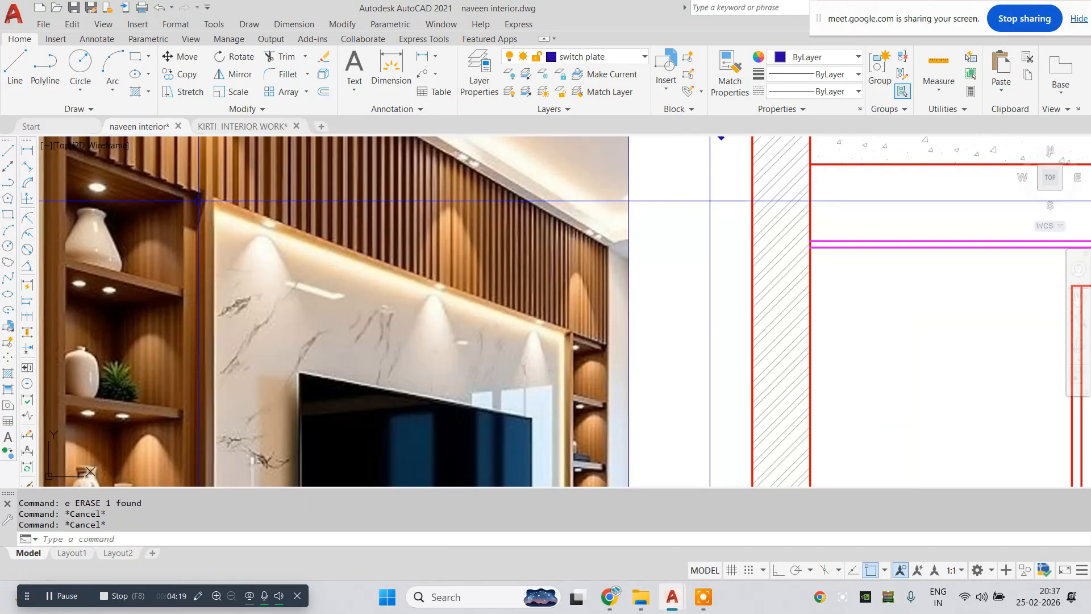
pyautogui.scroll(-4, 312, 231)
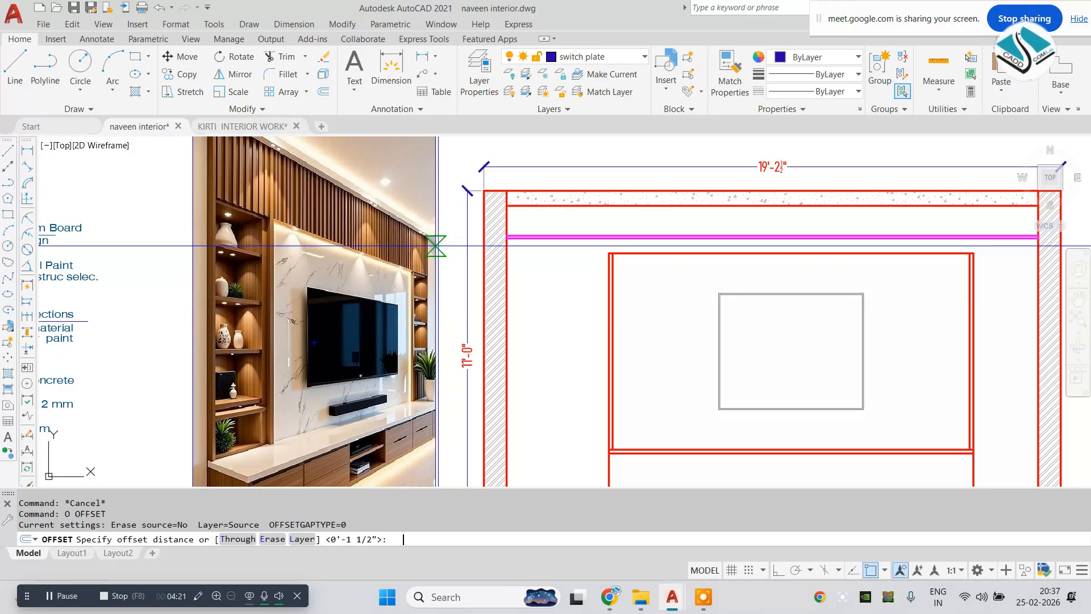
pyautogui.write('2')
pyautogui.press('Return')
pyautogui.scroll(2, 710, 325)
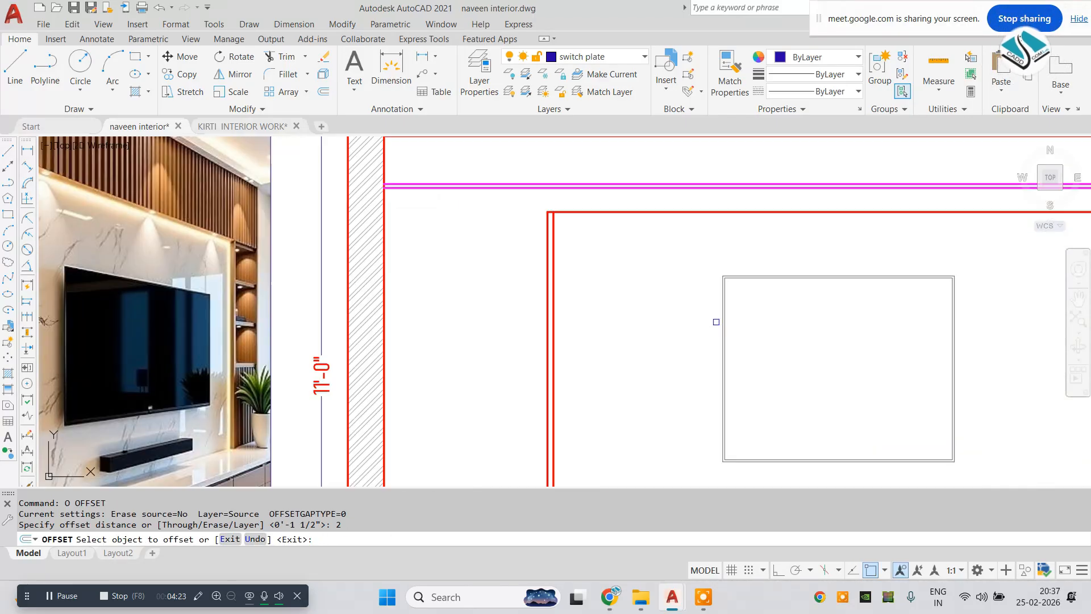
pyautogui.moveTo(686, 330)
pyautogui.mouseDown(button='middle')
pyautogui.moveTo(680, 319)
pyautogui.moveTo(614, 316)
pyautogui.mouseUp(button='middle')
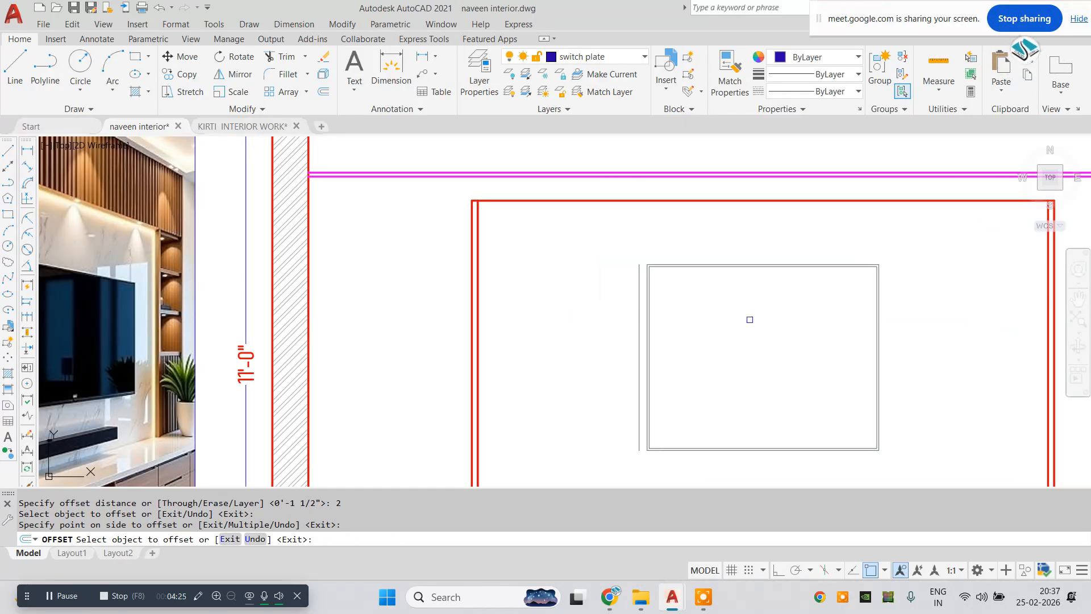
pyautogui.click(879, 311)
pyautogui.click(889, 311)
pyautogui.press('Escape')
pyautogui.press('Escape')
# - Extend the lines beside the TV outline up to the panel's top edge and down to the countertop on both sides
pyautogui.write('ex')
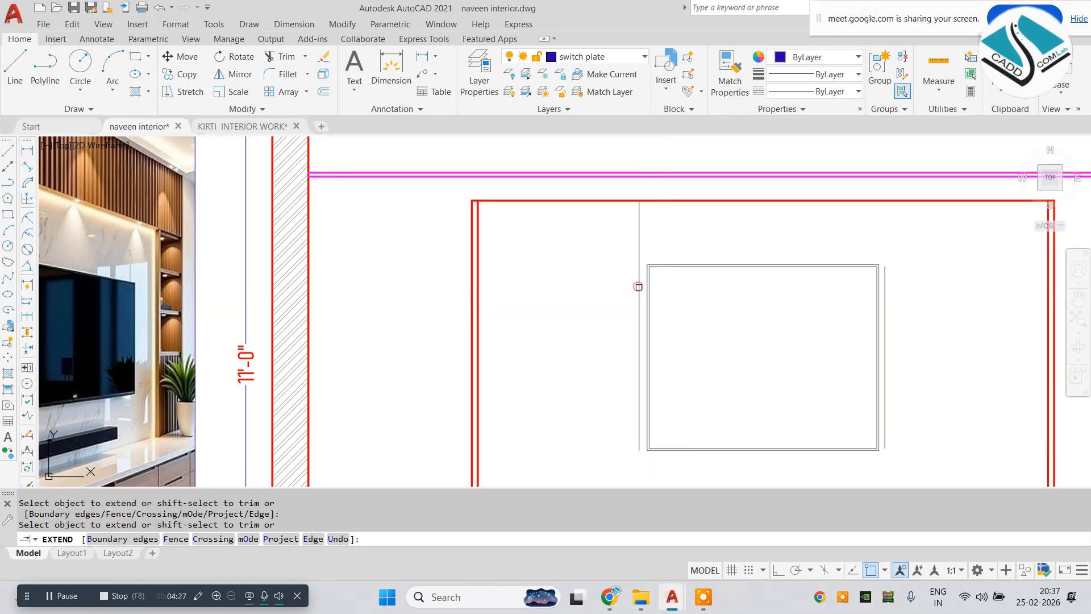
pyautogui.scroll(-2, 627, 387)
pyautogui.moveTo(626, 387); pyautogui.dragTo(610, 372, button='middle')
pyautogui.scroll(2, 611, 372)
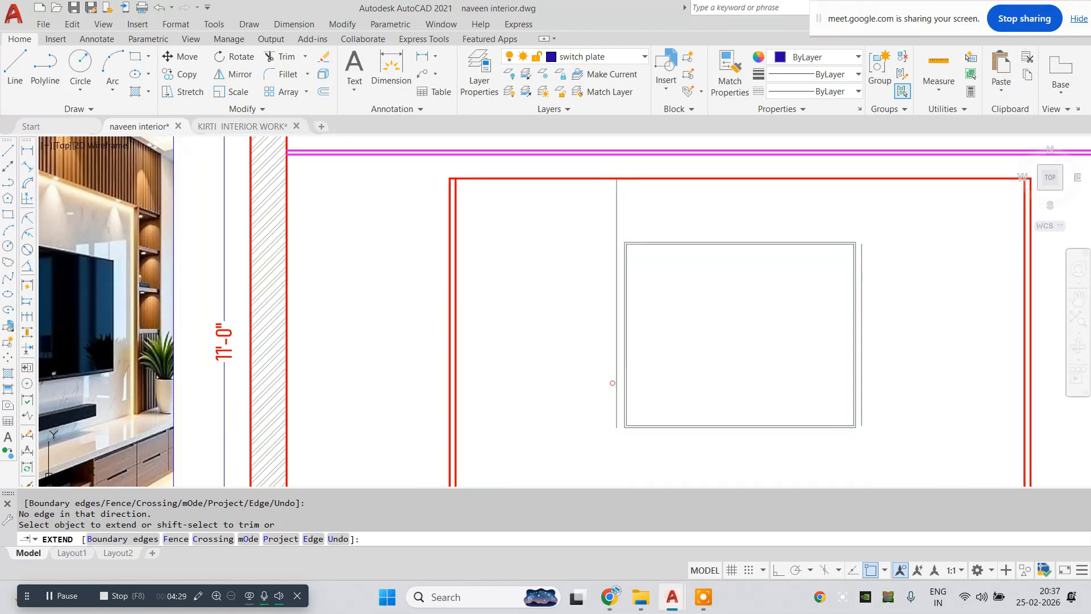
pyautogui.click(611, 382)
pyautogui.click(606, 378)
pyautogui.scroll(-2, 606, 378)
pyautogui.click(609, 384)
pyautogui.scroll(4, 704, 331)
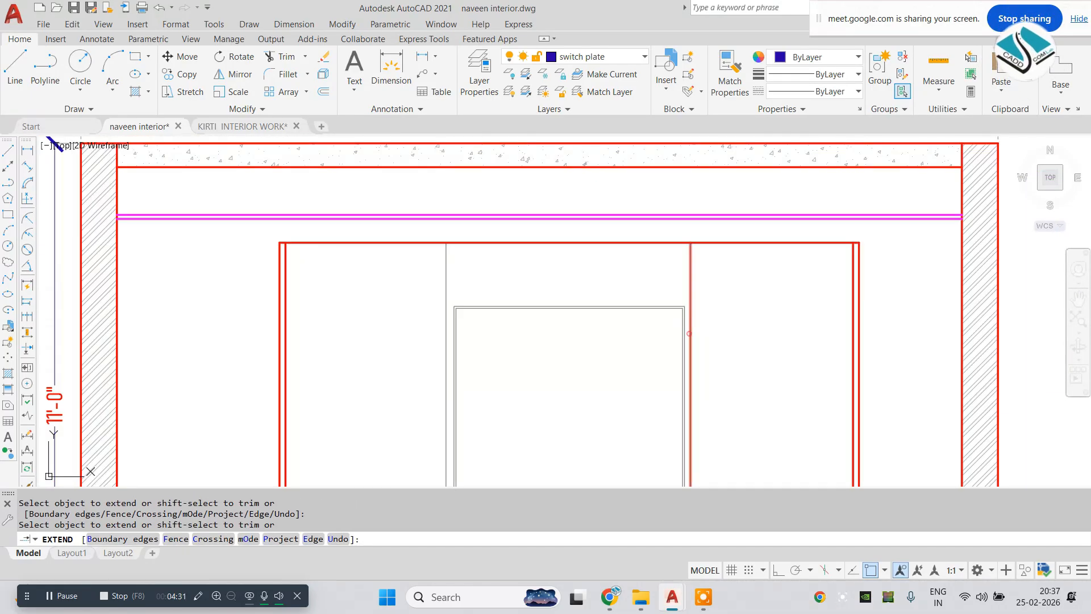
pyautogui.scroll(-4, 689, 334)
pyautogui.scroll(2, 693, 394)
pyautogui.moveTo(586, 368); pyautogui.dragTo(605, 368, button='middle')
pyautogui.press('Escape')
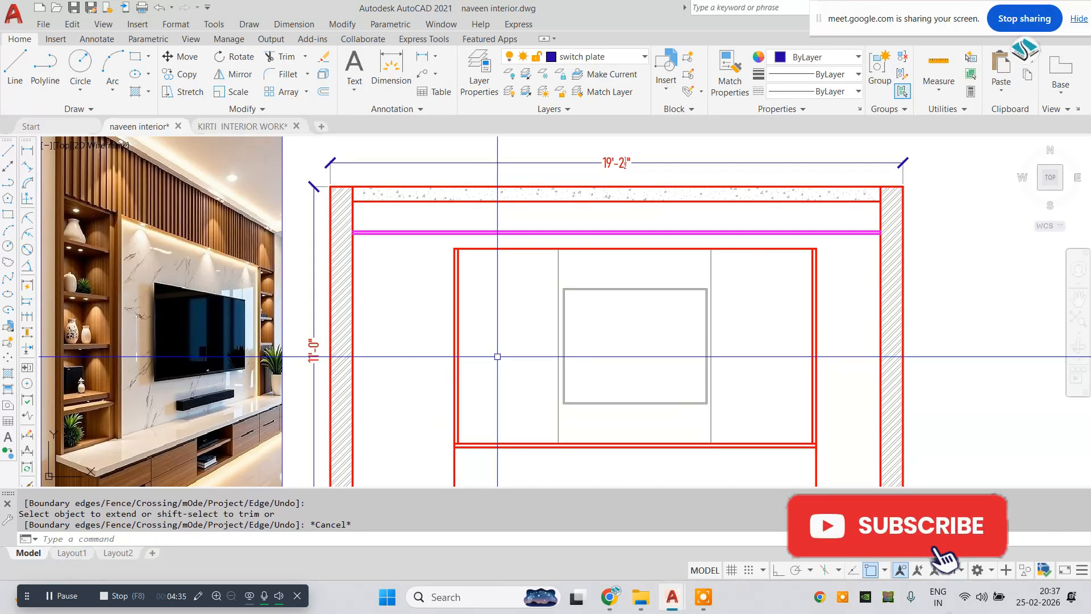
# - Offset the TV outline's left and right sides outward by 1 foot
pyautogui.write('o')
pyautogui.press('Return')
pyautogui.write("1'")
pyautogui.press('Return')
pyautogui.scroll(5, 498, 357)
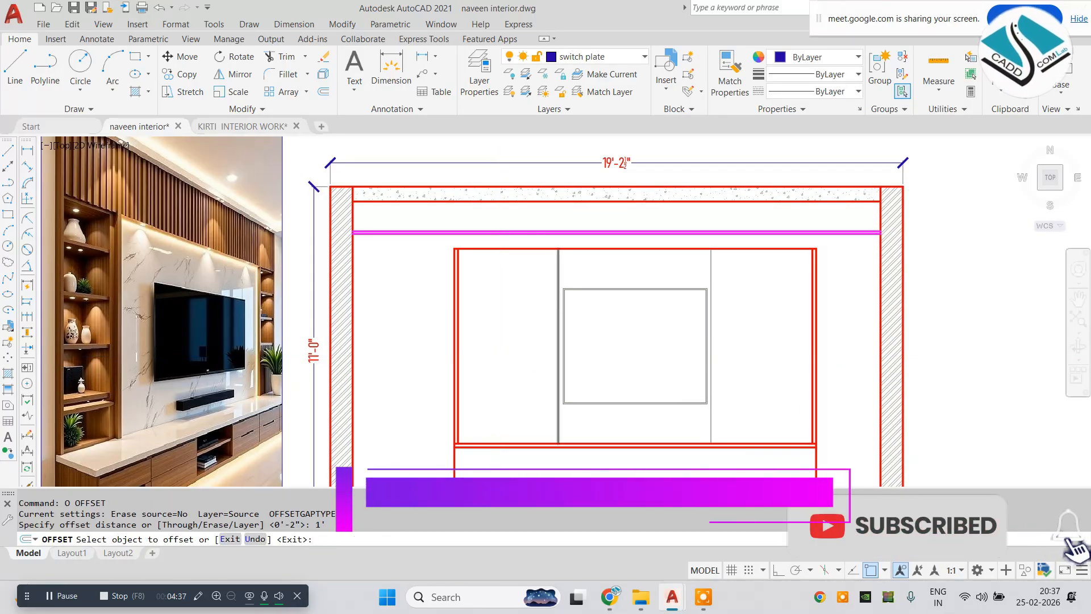
pyautogui.click(559, 305)
pyautogui.click(508, 322)
pyautogui.moveTo(626, 329); pyautogui.dragTo(482, 324, button='middle')
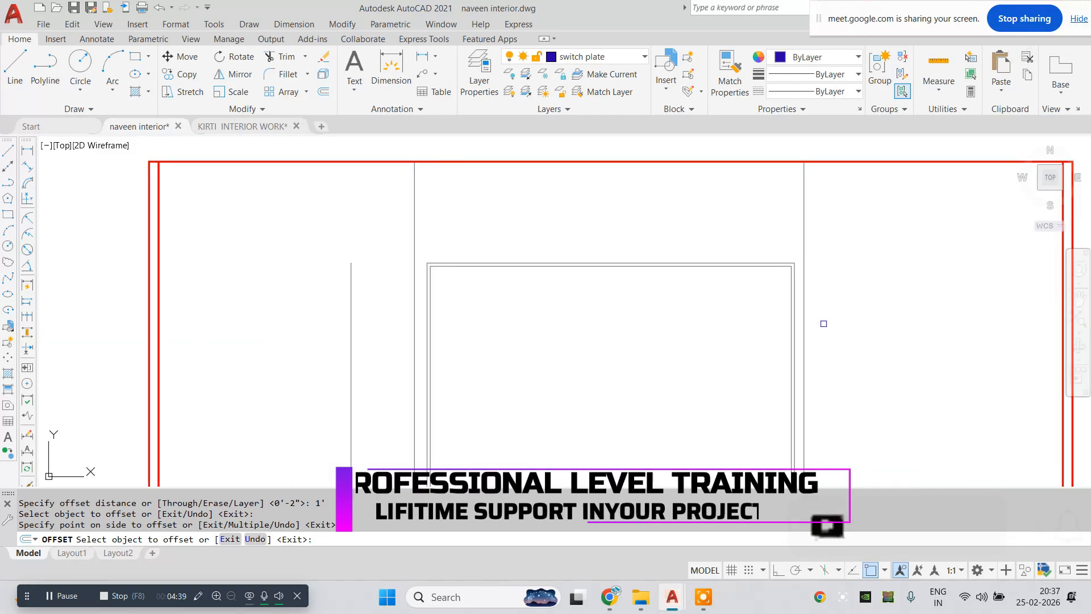
pyautogui.click(794, 333)
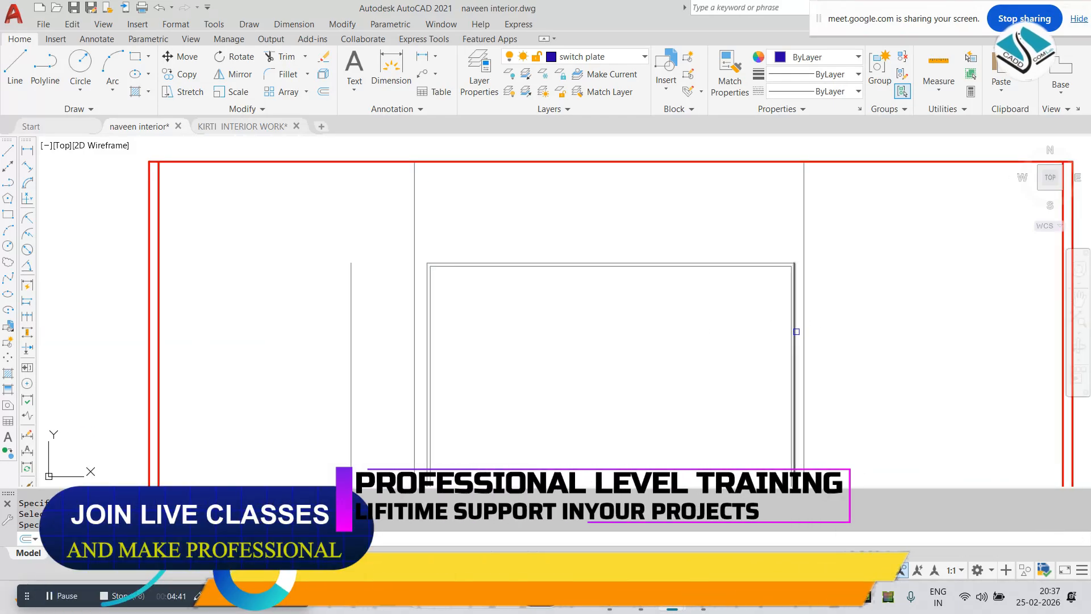
pyautogui.click(874, 328)
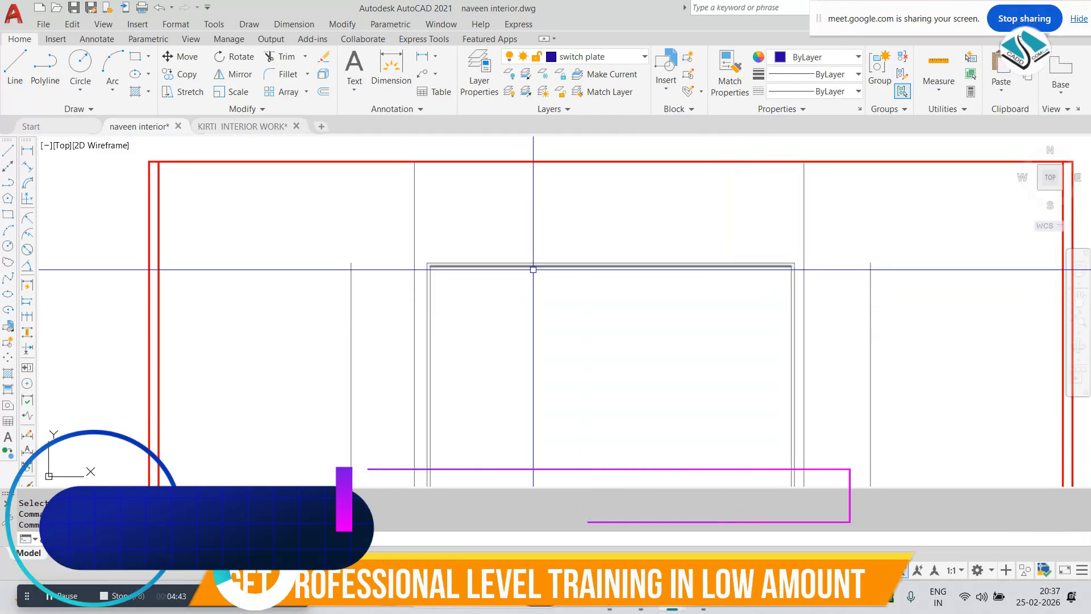
# - Extend the TV outline's double top and bottom lines out to the new side lines at both ends
pyautogui.write('ex')
pyautogui.press('Return')
pyautogui.press('Return')
pyautogui.click(511, 312)
pyautogui.click(557, 328)
pyautogui.click(620, 240)
pyautogui.click(561, 317)
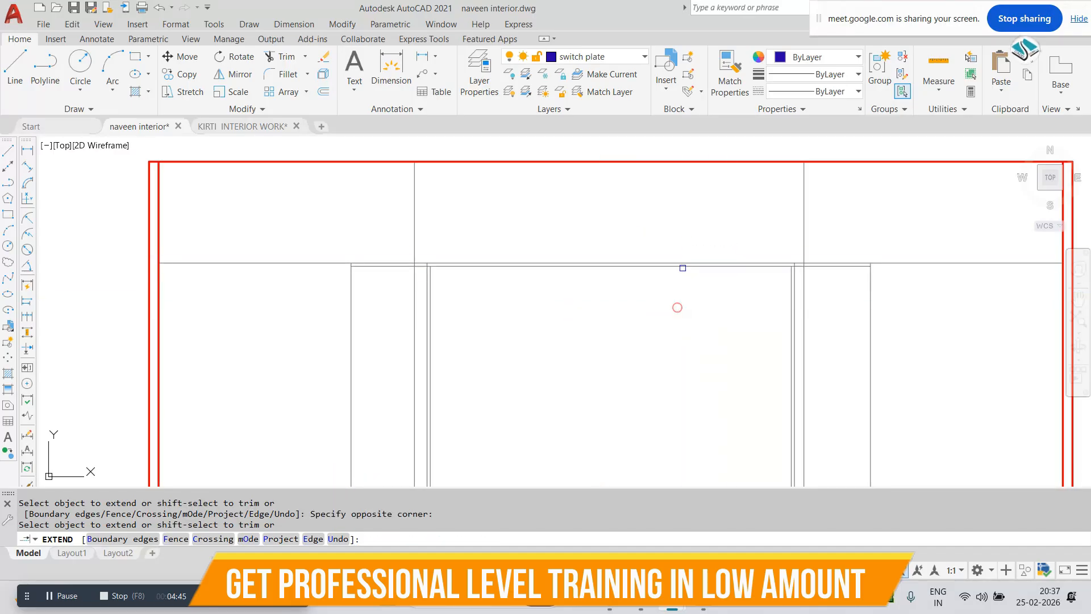
pyautogui.scroll(-2, 683, 268)
pyautogui.scroll(4, 637, 266)
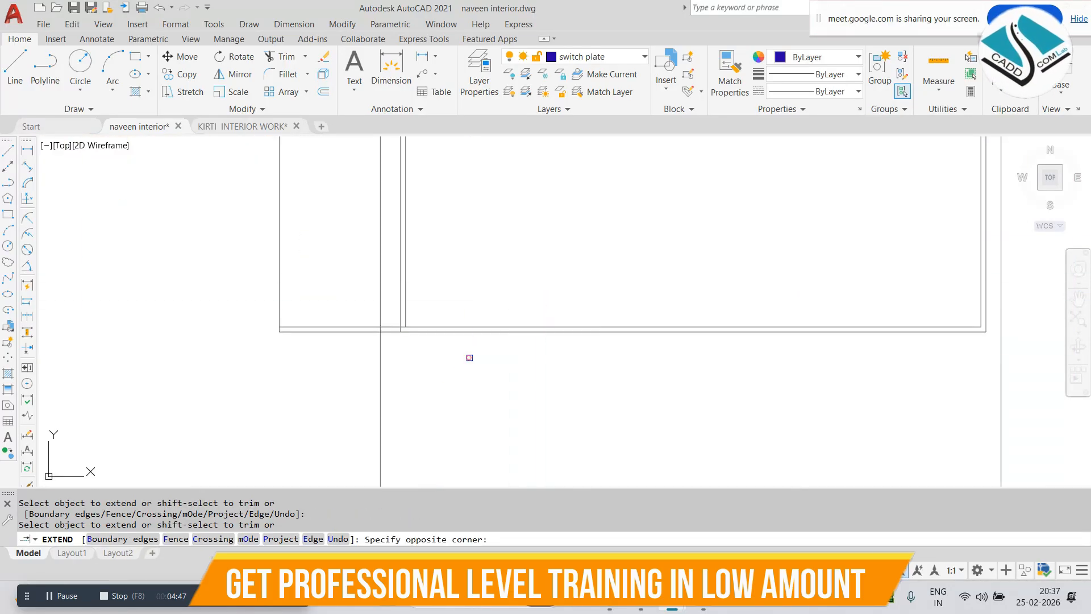
pyautogui.moveTo(829, 291); pyautogui.dragTo(624, 295, button='middle')
pyautogui.click(677, 305)
pyautogui.click(637, 338)
pyautogui.click(655, 305)
pyautogui.click(529, 381)
pyautogui.scroll(-2, 609, 342)
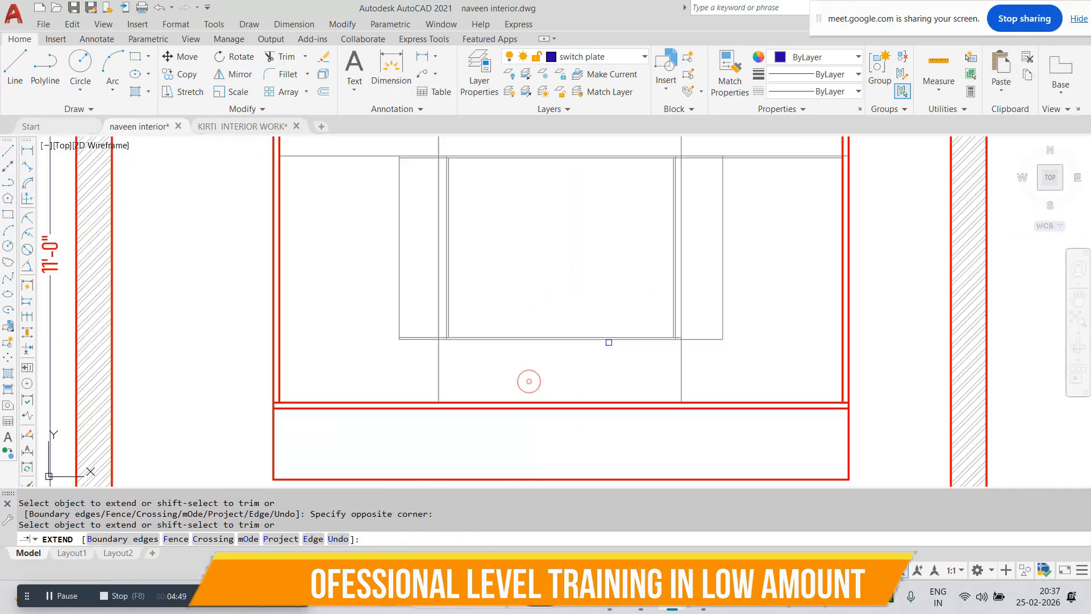
# - Trim the horizontal lines overshooting the widened TV outline and the vertical lines running above and below it
pyautogui.press('Escape')
pyautogui.moveTo(674, 271); pyautogui.dragTo(654, 299, button='middle')
pyautogui.write('tr')
pyautogui.press('Return')
pyautogui.press('Return')
pyautogui.click(754, 169)
pyautogui.click(738, 251)
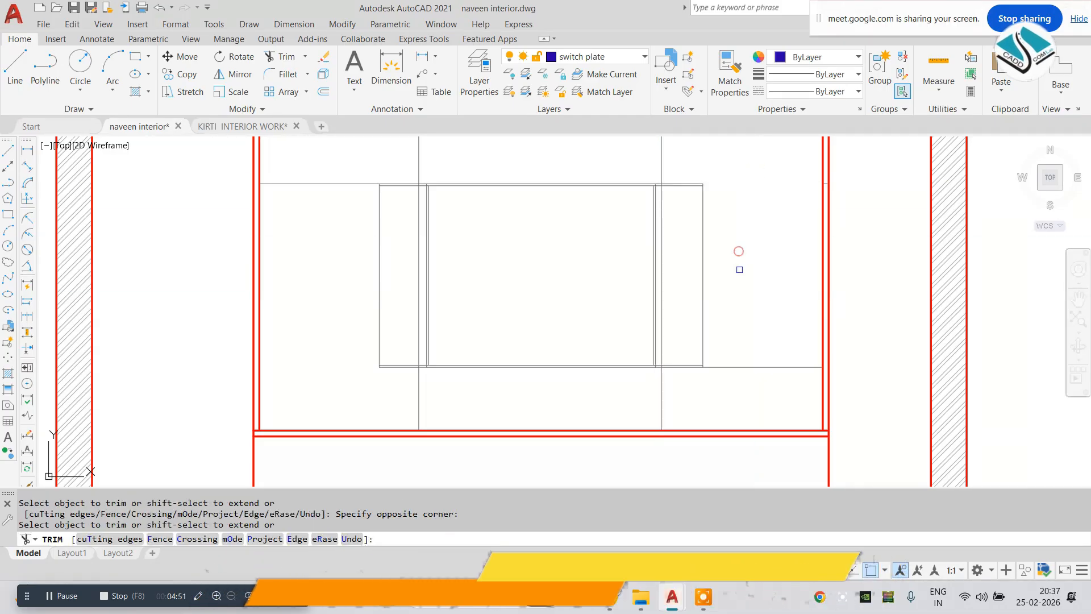
pyautogui.click(743, 338)
pyautogui.click(730, 384)
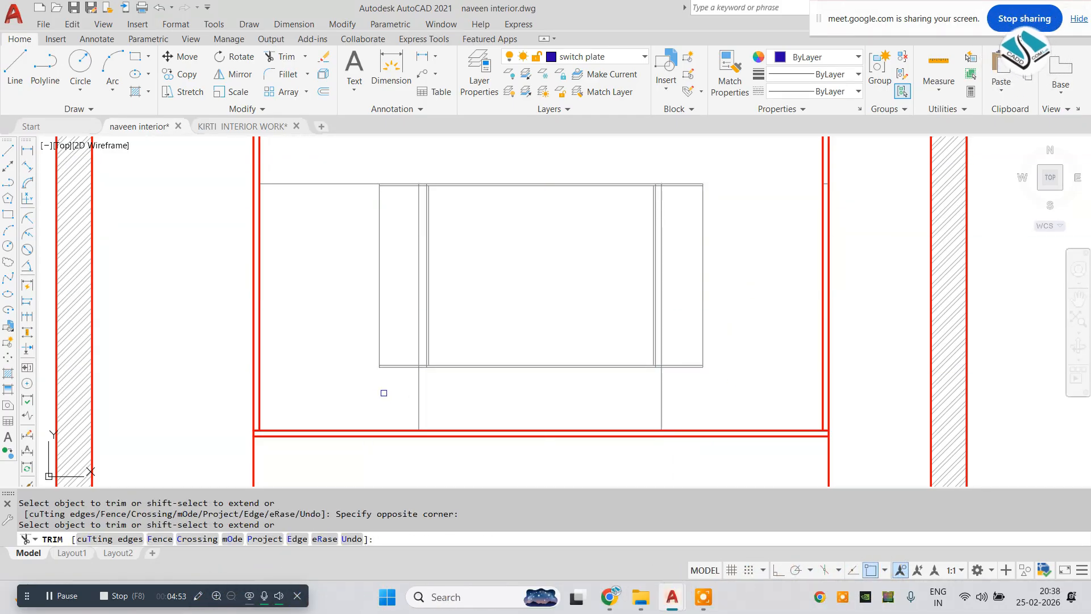
pyautogui.scroll(5, 413, 202)
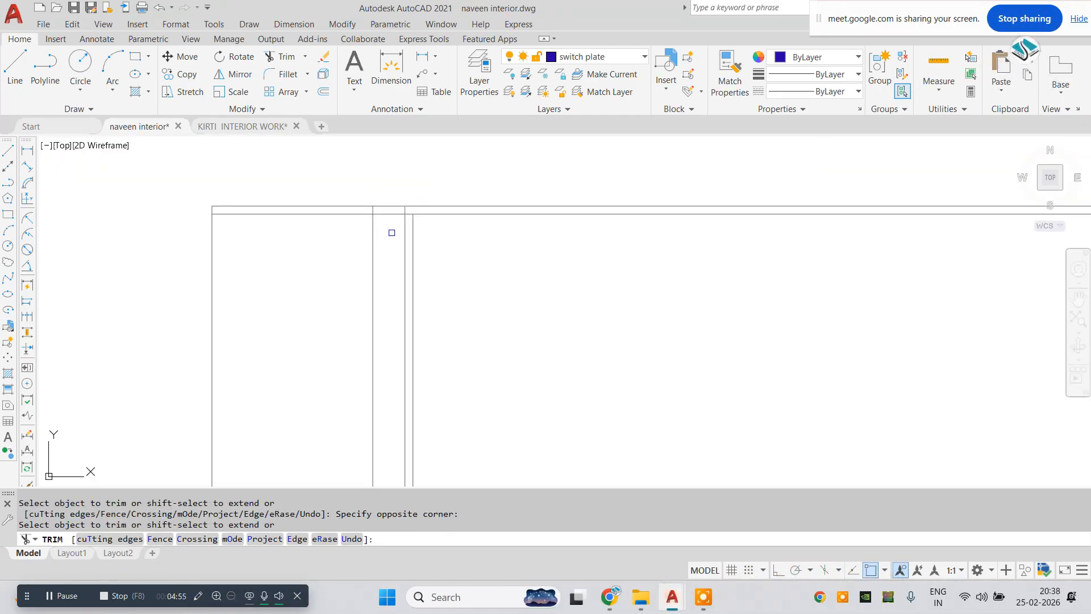
pyautogui.scroll(-4, 391, 232)
pyautogui.scroll(-6, 402, 231)
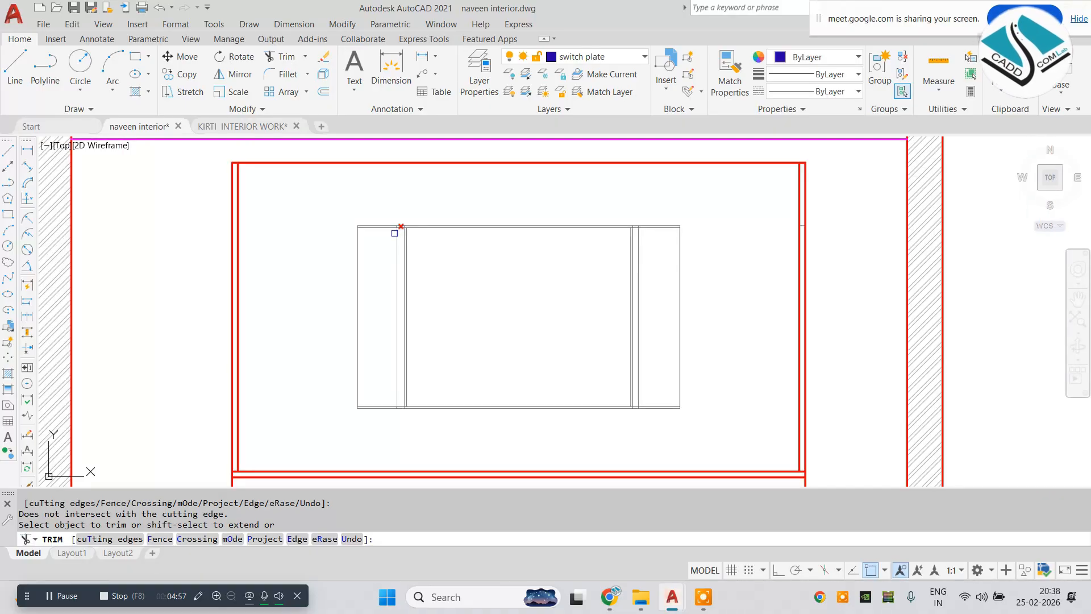
pyautogui.moveTo(410, 258); pyautogui.dragTo(486, 279, button='middle')
pyautogui.press('Escape')
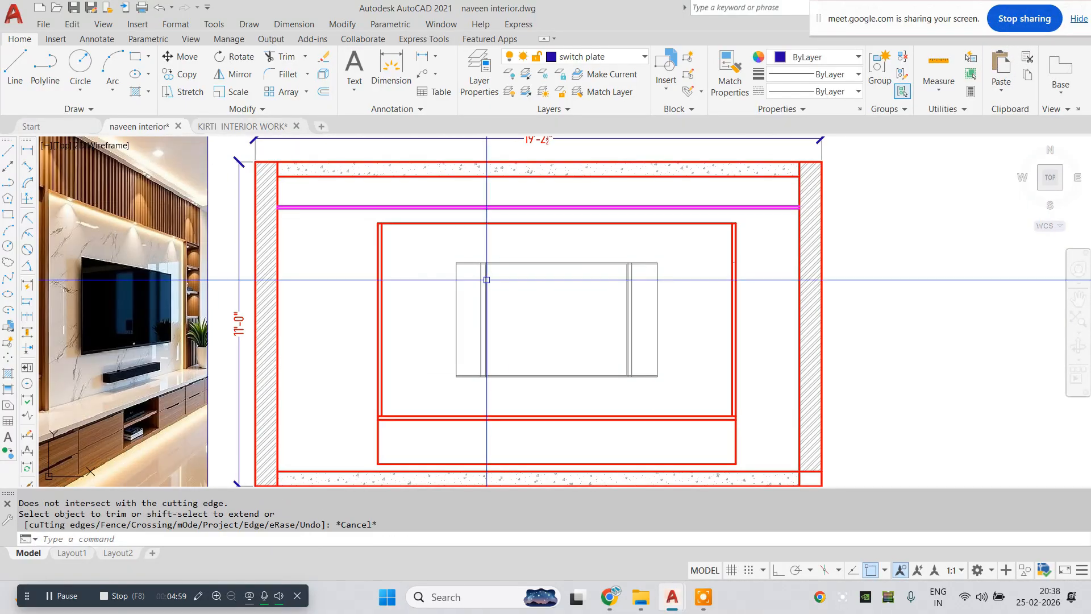
# - Erase the old vertical side lines inside the widened TV outline at both ends
pyautogui.scroll(5, 485, 276)
pyautogui.click(529, 273)
pyautogui.click(453, 313)
pyautogui.write('e')
pyautogui.press('Return')
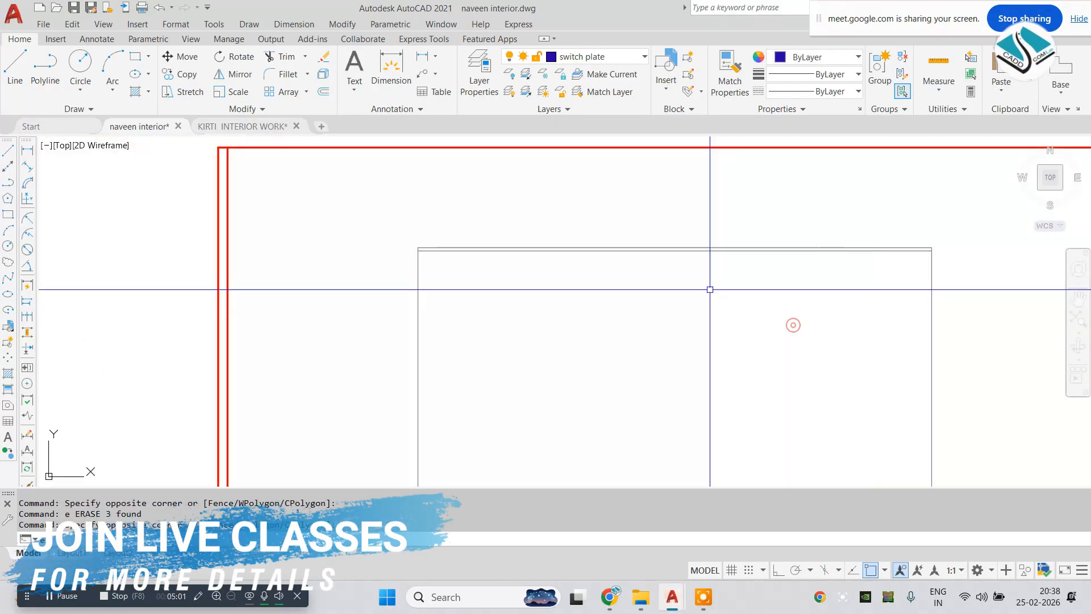
pyautogui.scroll(-4, 691, 297)
pyautogui.press('Escape')
pyautogui.press('Escape')
pyautogui.press('Escape')
# - Offset the widened TV outline's left and right sides inward by 0.5 inch
pyautogui.scroll(2, 623, 298)
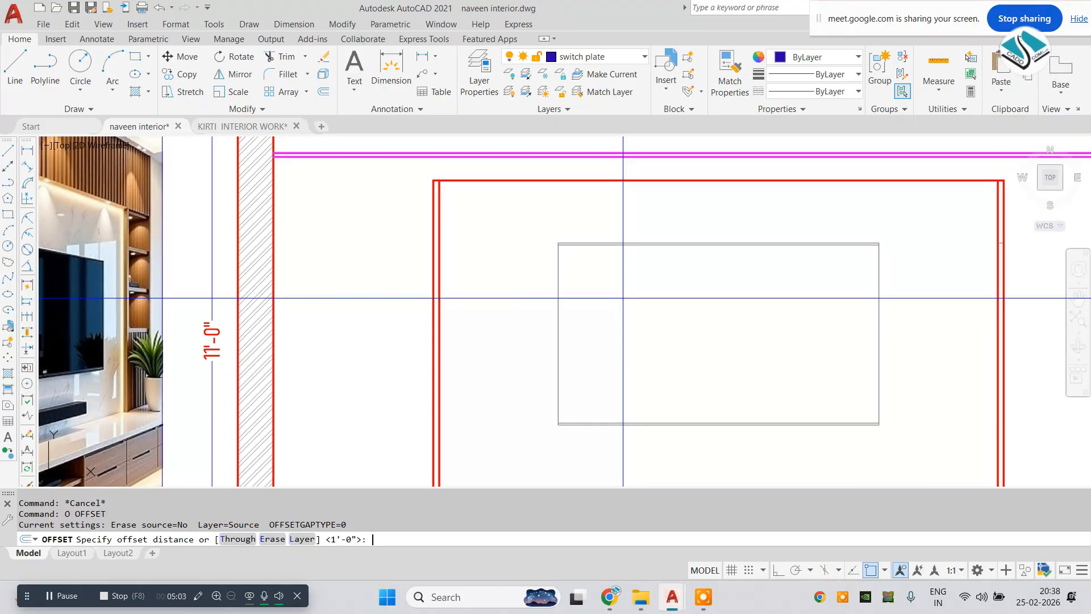
pyautogui.write('5')
pyautogui.press('Return')
pyautogui.click(557, 333)
pyautogui.click(636, 341)
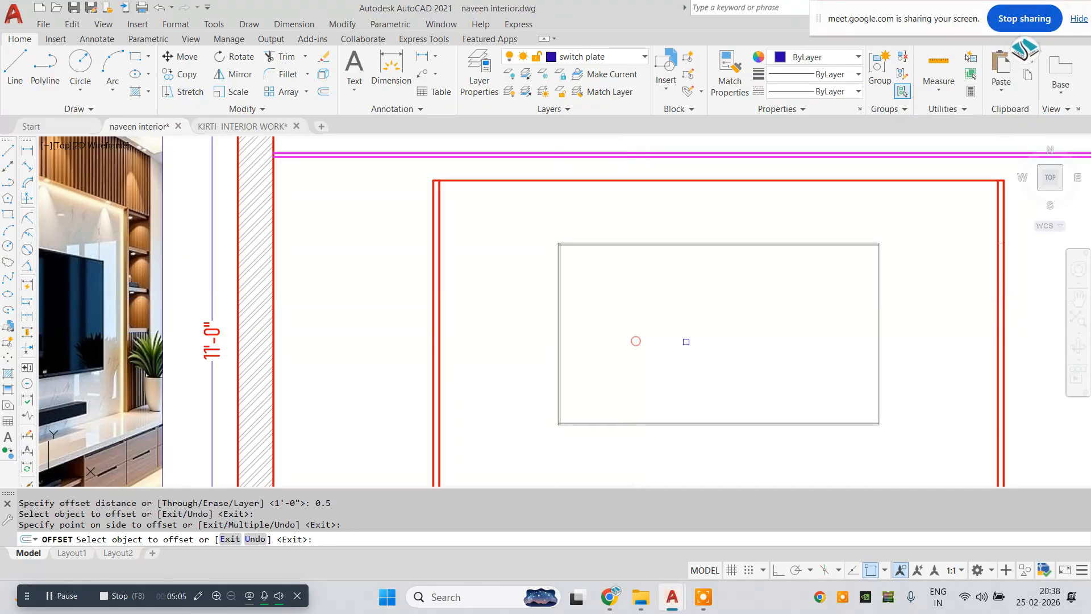
pyautogui.scroll(-2, 661, 317)
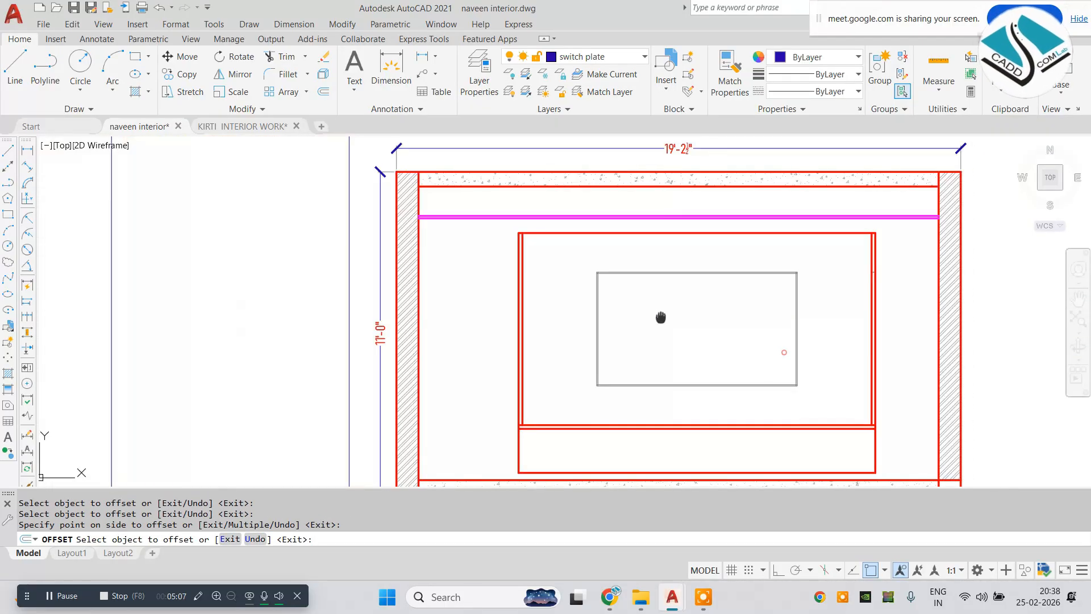
pyautogui.press('Escape')
pyautogui.press('Escape')
# - Draw a vertical line from the TV outline's bottom-left corner down to the countertop
pyautogui.write('l')
pyautogui.press('Return')
pyautogui.scroll(5, 580, 391)
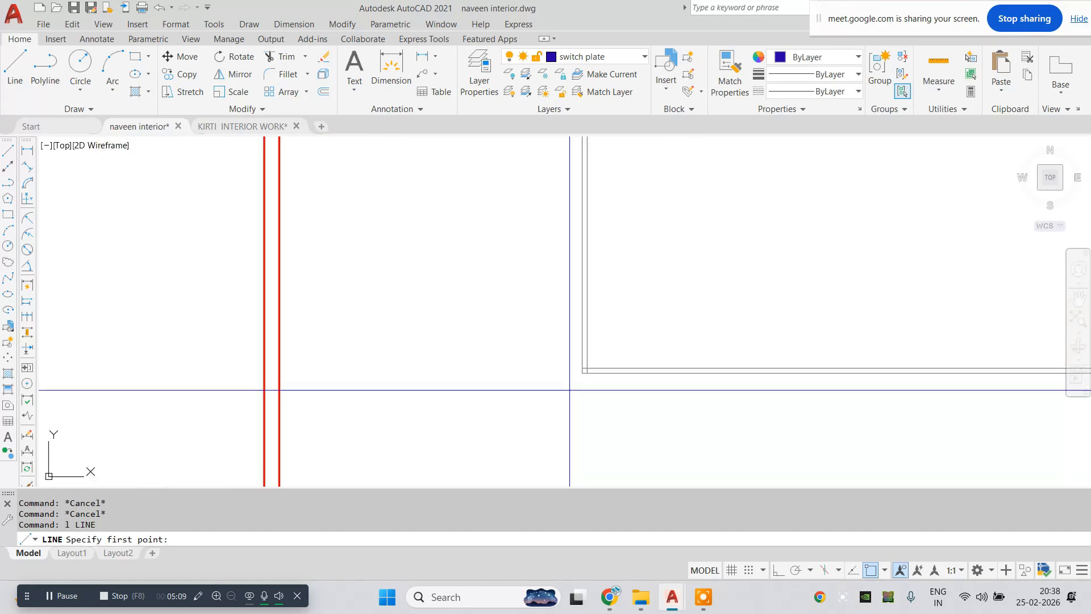
pyautogui.click(582, 373)
pyautogui.moveTo(588, 473); pyautogui.dragTo(577, 393, button='middle')
pyautogui.click(570, 452)
pyautogui.press('Escape')
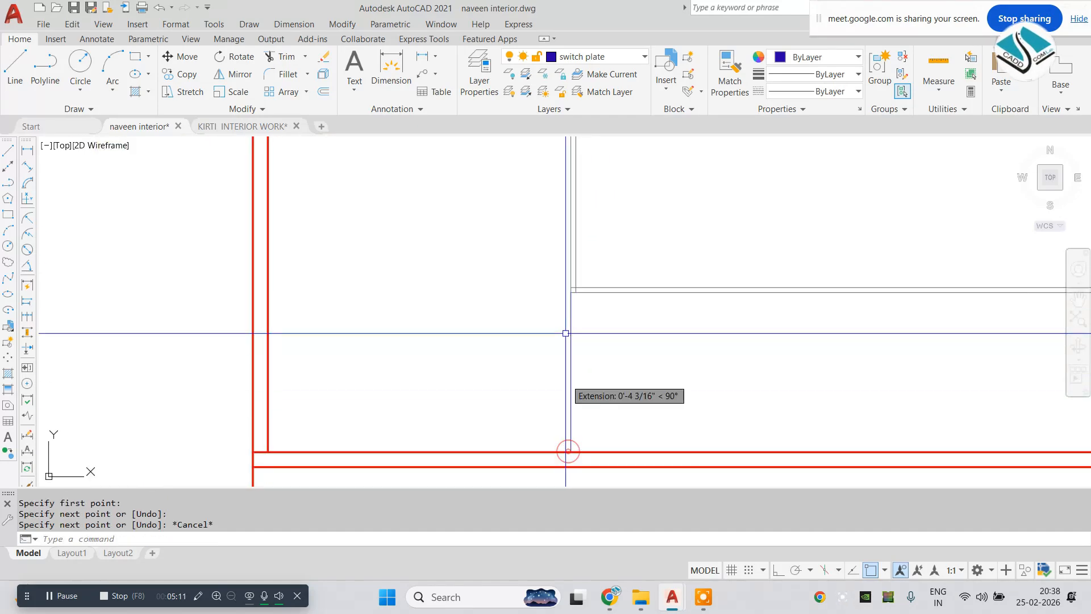
# - Draw a vertical line from the TV outline's bottom-left corner up to the panel's top edge
pyautogui.press('space')
pyautogui.click(572, 289)
pyautogui.scroll(-5, 573, 290)
pyautogui.moveTo(579, 205); pyautogui.dragTo(544, 316, button='middle')
pyautogui.scroll(6, 539, 263)
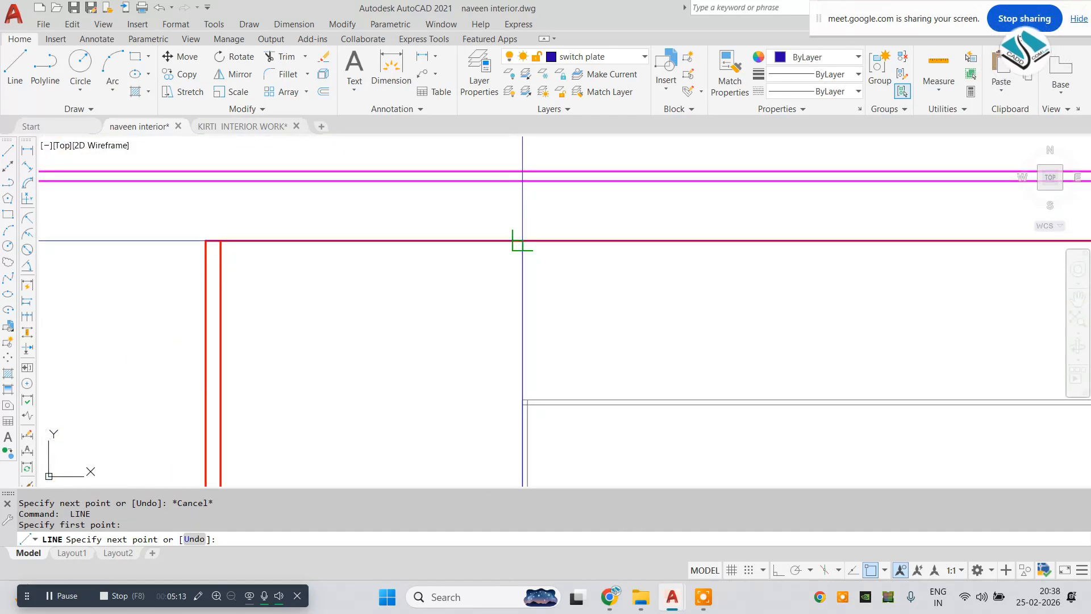
pyautogui.click(520, 241)
pyautogui.press('Escape')
# - Draw a vertical line from the TV outline's top-right corner up to the panel's top edge
pyautogui.scroll(-2, 511, 241)
pyautogui.moveTo(709, 306); pyautogui.dragTo(581, 304, button='middle')
pyautogui.moveTo(869, 339); pyautogui.dragTo(617, 317, button='middle')
pyautogui.press('space')
pyautogui.scroll(2, 650, 314)
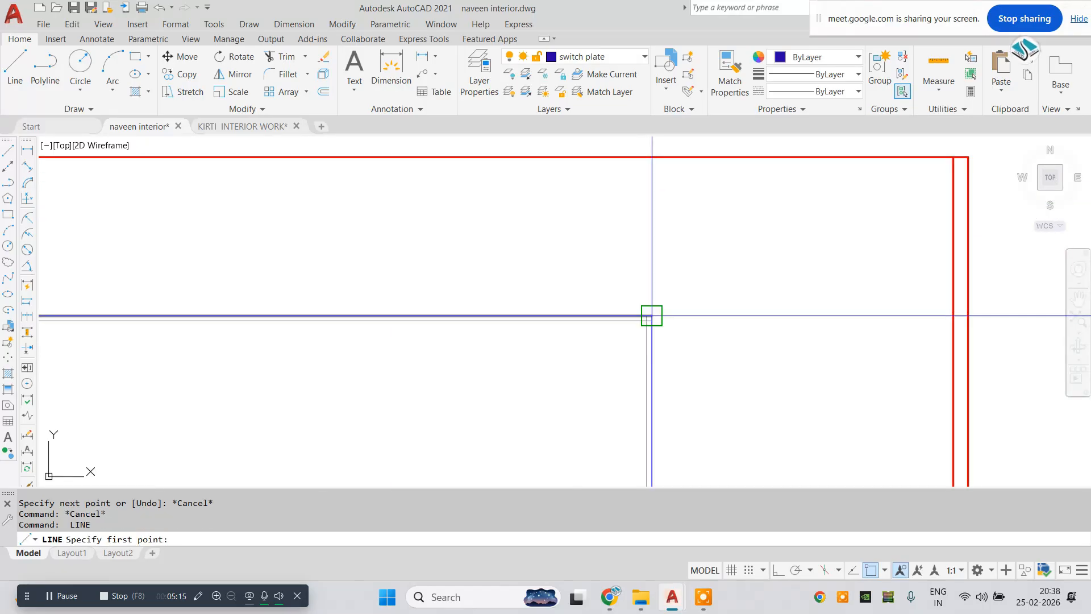
pyautogui.click(651, 316)
pyautogui.moveTo(656, 243); pyautogui.dragTo(630, 182, button='middle')
pyautogui.click(641, 204)
pyautogui.press('Escape')
# - Draw a vertical line from the TV outline's bottom-right corner down to the countertop
pyautogui.scroll(-2, 668, 245)
pyautogui.scroll(-1, 632, 188)
pyautogui.moveTo(616, 381); pyautogui.dragTo(625, 246, button='middle')
pyautogui.scroll(3, 626, 246)
pyautogui.press('Escape')
pyautogui.press('space')
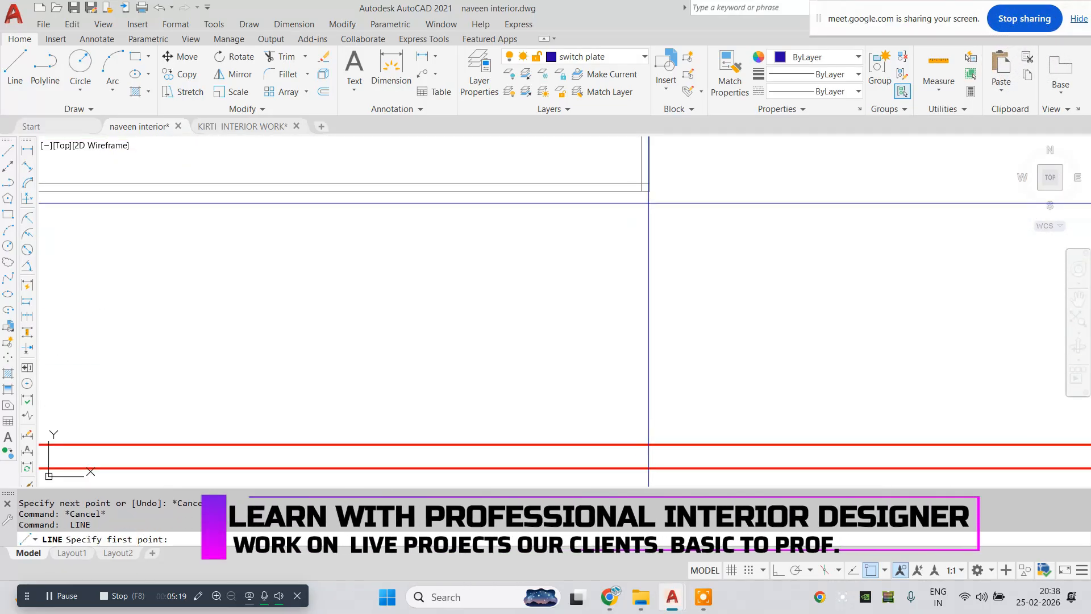
pyautogui.click(649, 443)
pyautogui.scroll(-3, 648, 442)
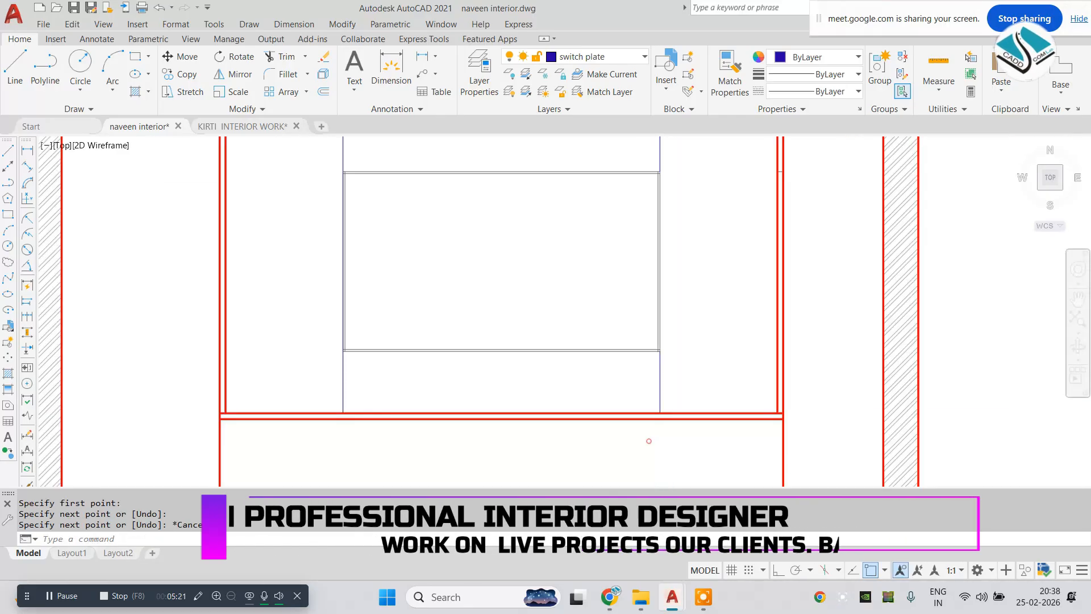
# - Offset the vertical lines above and below the TV outline outward by 1.5 inches on both sides
pyautogui.press('Return')
pyautogui.write('1.5')
pyautogui.press('Return')
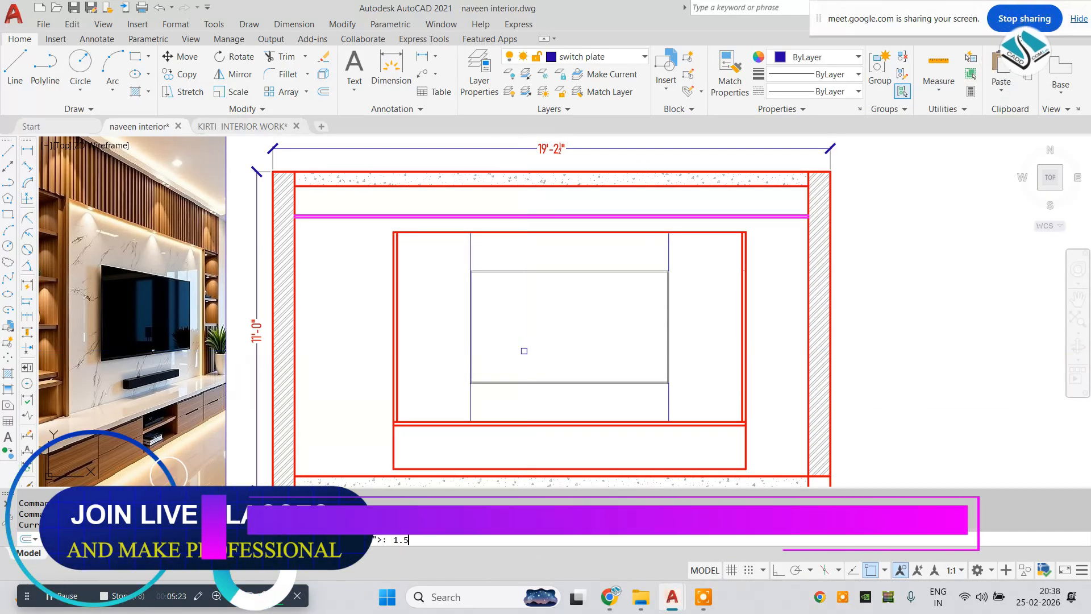
pyautogui.scroll(2, 487, 269)
pyautogui.click(462, 255)
pyautogui.click(426, 261)
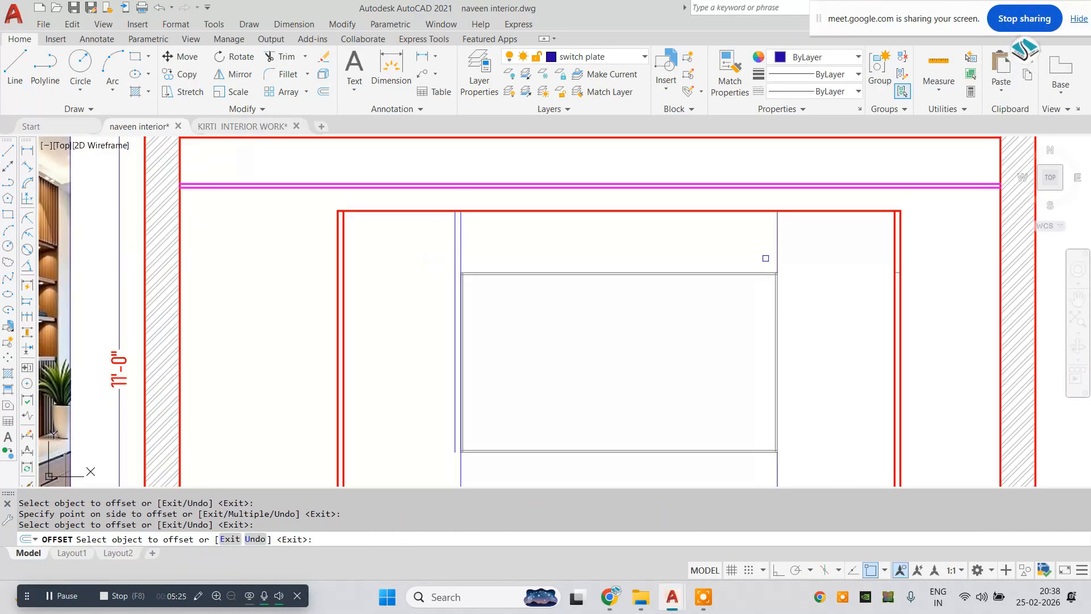
pyautogui.click(818, 265)
pyautogui.moveTo(817, 266); pyautogui.dragTo(785, 164, button='middle')
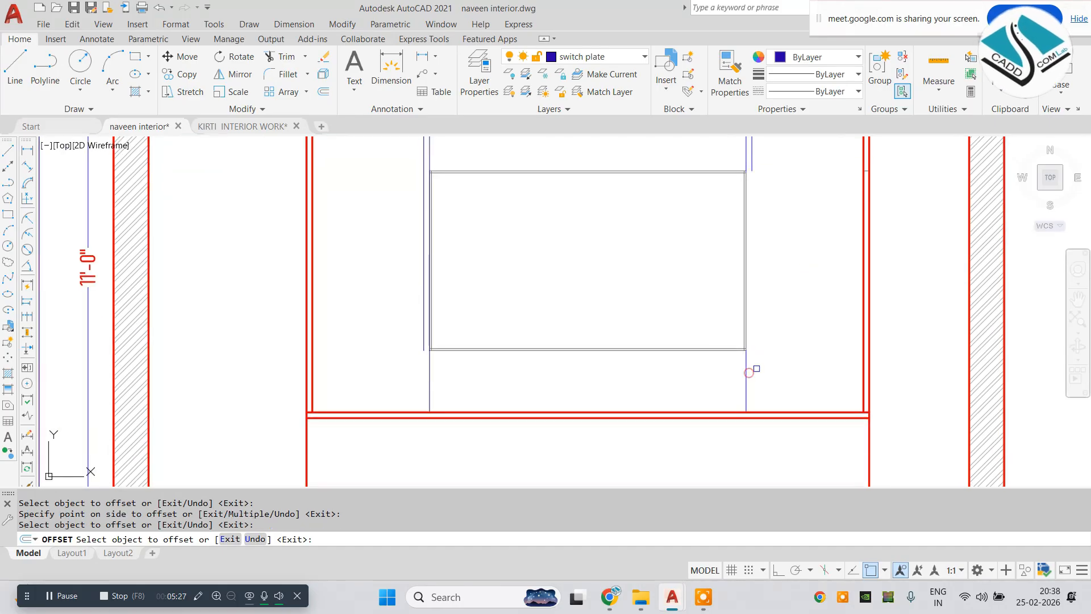
pyautogui.click(748, 378)
pyautogui.click(772, 378)
pyautogui.click(429, 381)
pyautogui.click(365, 389)
# - Join the upper and lower offset segments right of the TV outline into one continuous vertical line
pyautogui.moveTo(366, 389); pyautogui.dragTo(281, 408, button='middle')
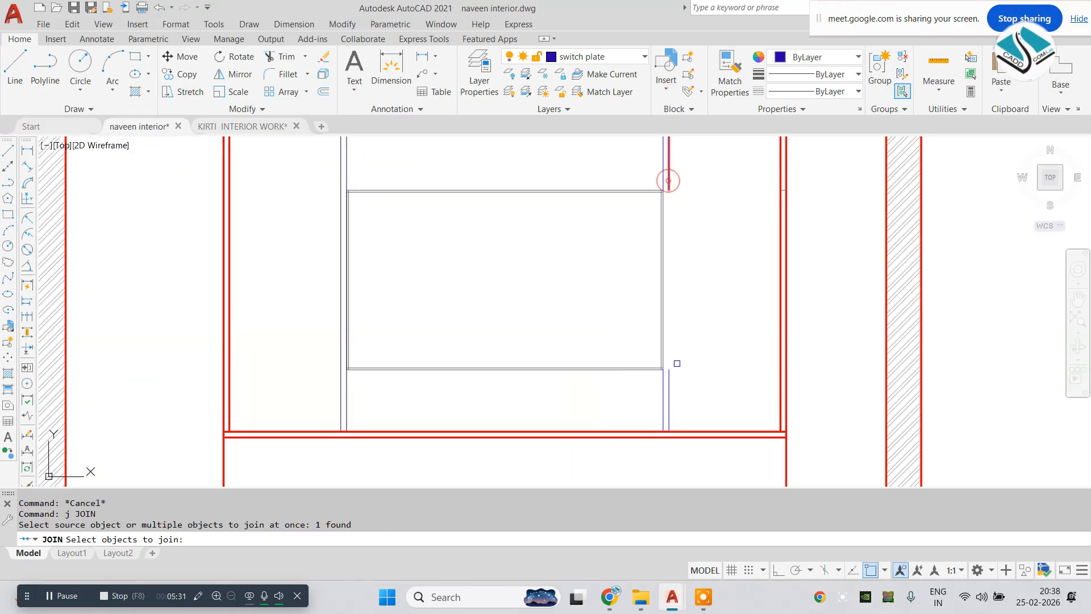
pyautogui.press('Escape')
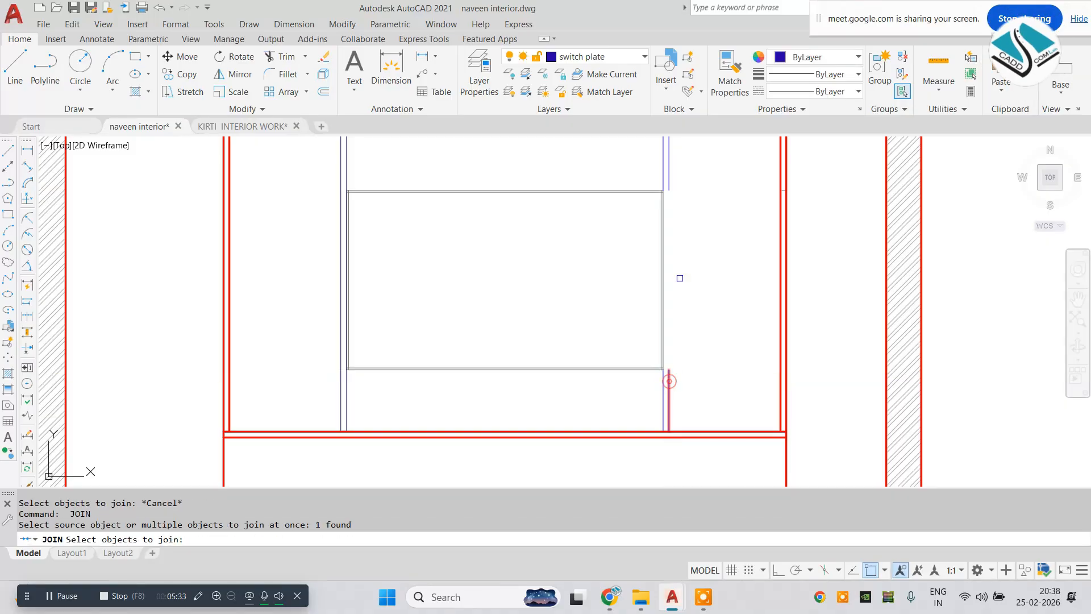
pyautogui.press('space')
pyautogui.scroll(-2, 673, 216)
pyautogui.moveTo(700, 219); pyautogui.dragTo(690, 246, button='middle')
pyautogui.press('Escape')
# - Erase the leftover short line stub inside the panel's right side frame
pyautogui.click(718, 223)
pyautogui.click(751, 255)
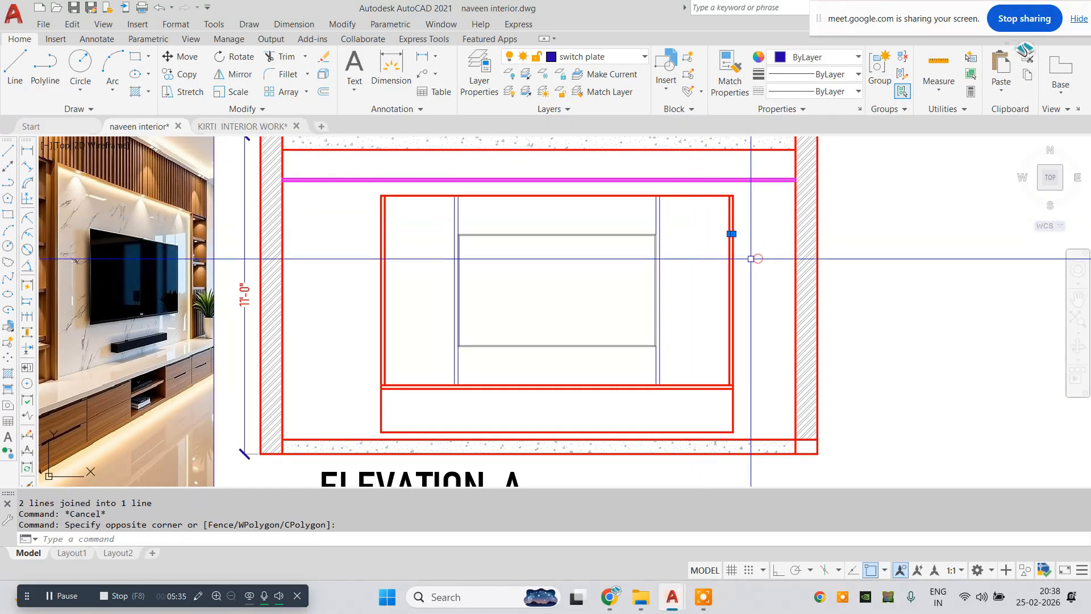
pyautogui.write('e')
pyautogui.press('Escape')
# - Offset the panel's top edge downward by 1.5 inches to form the top frame
pyautogui.moveTo(390, 296); pyautogui.dragTo(432, 317, button='middle')
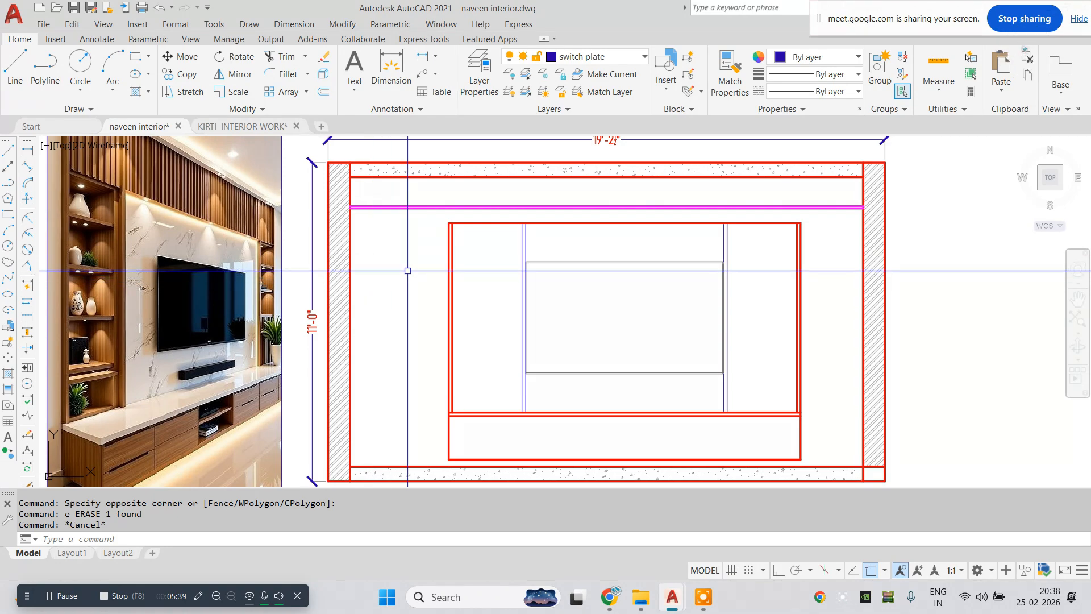
pyautogui.moveTo(407, 270); pyautogui.dragTo(410, 272, button='middle')
pyautogui.write('o')
pyautogui.press('space')
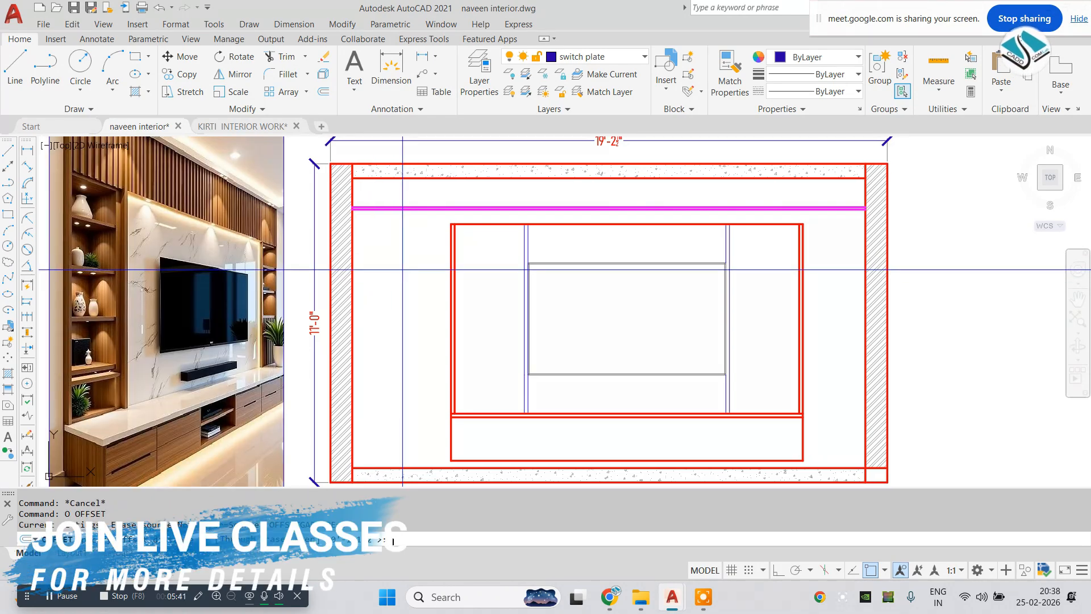
pyautogui.write('1.5')
pyautogui.click(481, 223)
pyautogui.click(500, 251)
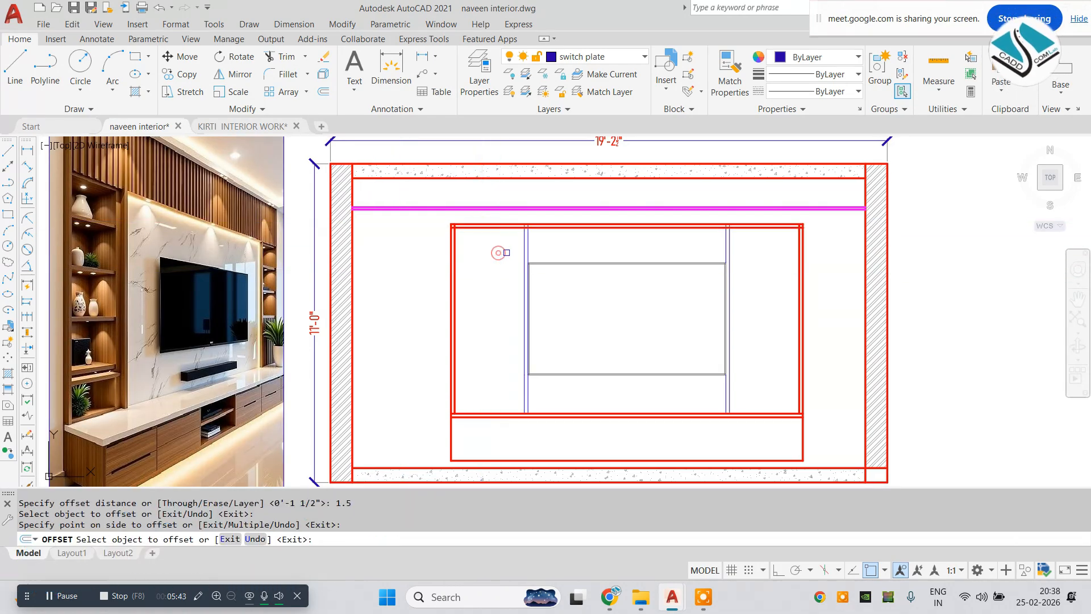
# - Try to erase the vertical divider line directly left of the TV outline
pyautogui.press('Escape')
pyautogui.press('Escape')
pyautogui.write('tr')
pyautogui.press('space')
pyautogui.press('space')
pyautogui.scroll(3, 533, 228)
pyautogui.press('Escape')
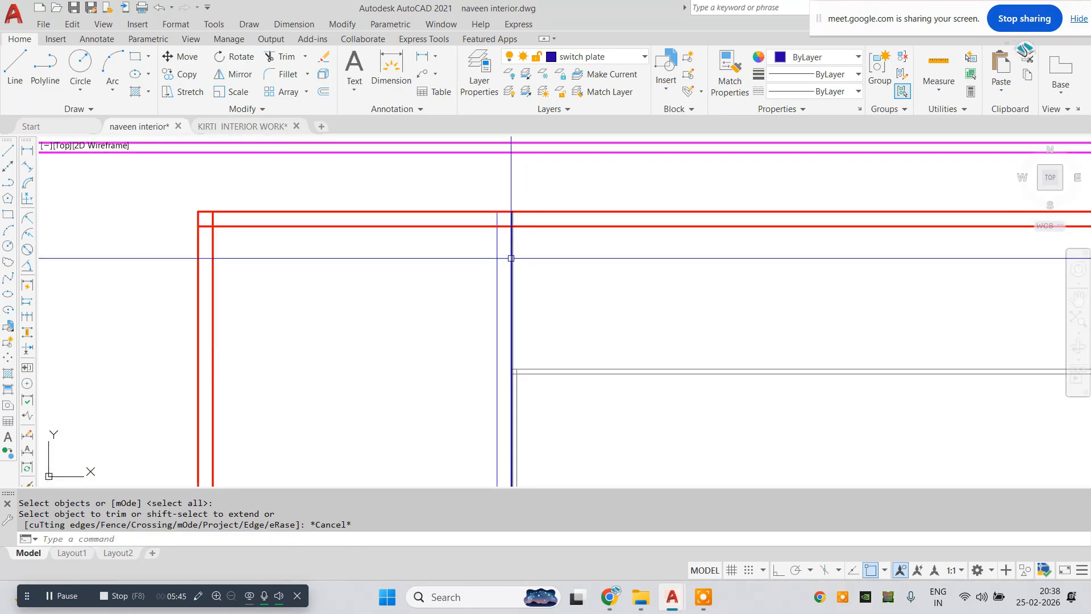
pyautogui.click(512, 267)
pyautogui.write('e')
pyautogui.press('space')
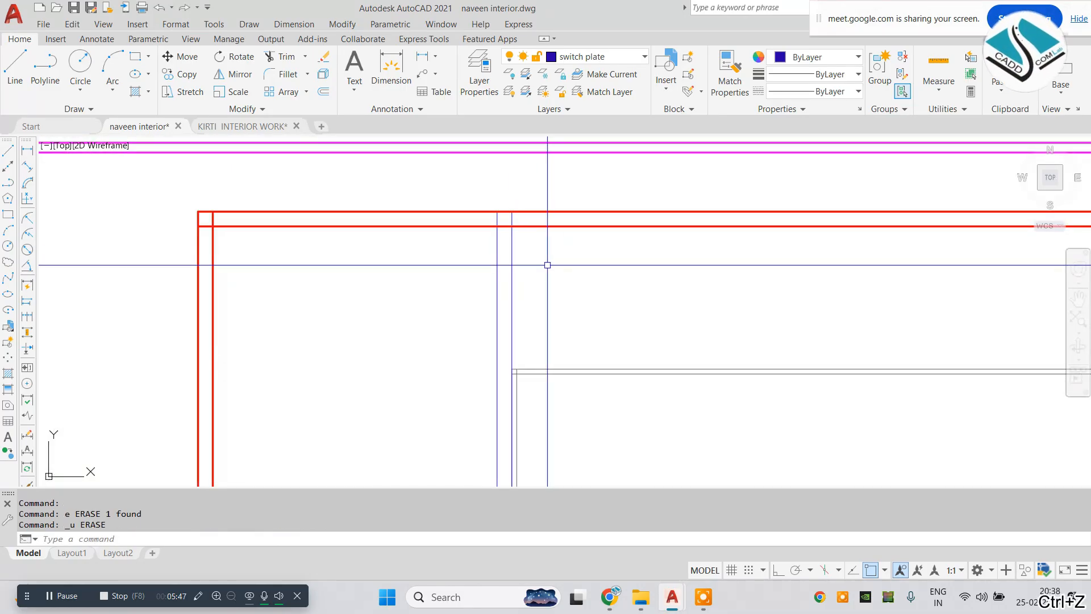
# - Trim the two divider lines left of the TV back to the lower line of the panel's top frame
pyautogui.press('space')
pyautogui.press('space')
pyautogui.scroll(6, 512, 209)
pyautogui.click(548, 232)
pyautogui.click(439, 256)
pyautogui.scroll(-6, 528, 242)
pyautogui.scroll(2, 228, 245)
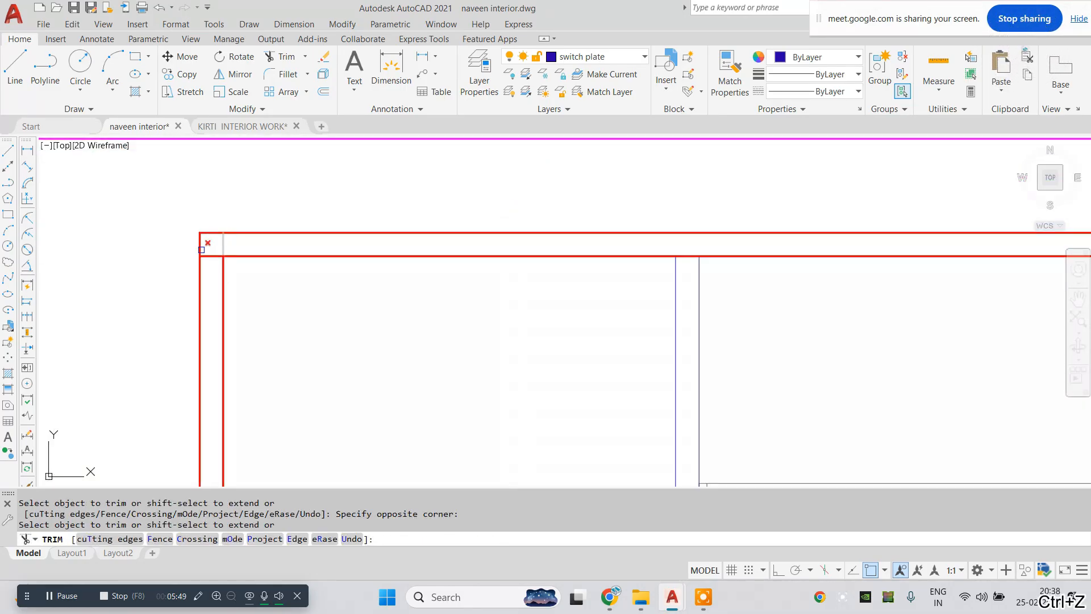
# - Trim the top frame's lower line where it crosses the side frames at the panel's two upper corners
pyautogui.click(208, 253)
pyautogui.click(210, 252)
pyautogui.click(217, 274)
pyautogui.scroll(-3, 295, 273)
pyautogui.moveTo(636, 291); pyautogui.dragTo(514, 280, button='middle')
pyautogui.scroll(4, 719, 259)
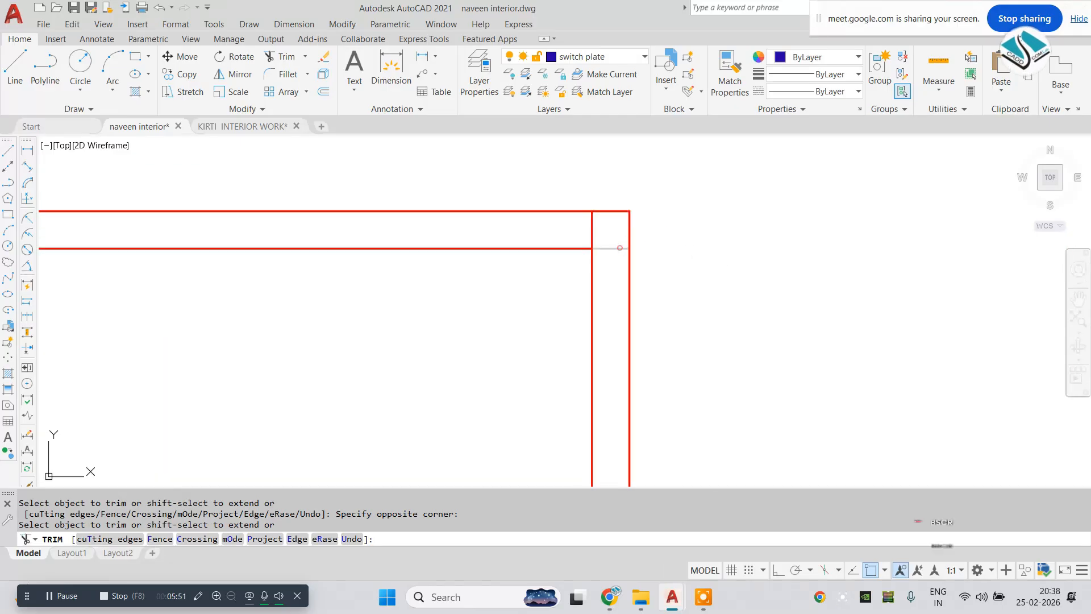
pyautogui.click(619, 246)
# - Trim the two divider lines right of the TV back to the lower line of the top frame
pyautogui.scroll(-2, 591, 246)
pyautogui.moveTo(447, 245); pyautogui.dragTo(552, 261, button='middle')
pyautogui.scroll(2, 397, 258)
pyautogui.click(513, 244)
pyautogui.click(352, 251)
pyautogui.scroll(-4, 364, 250)
pyautogui.moveTo(424, 392); pyautogui.dragTo(598, 274, button='middle')
pyautogui.scroll(-1, 598, 275)
pyautogui.moveTo(474, 337); pyautogui.dragTo(485, 346, button='middle')
pyautogui.moveTo(413, 323); pyautogui.dragTo(489, 359, button='middle')
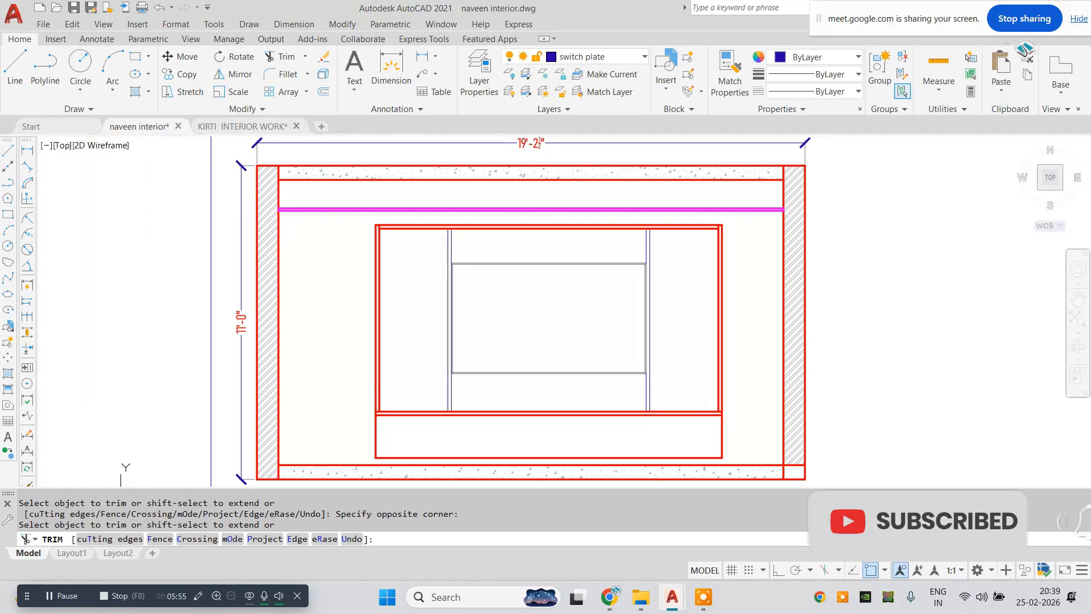
pyautogui.press('Escape')
pyautogui.moveTo(445, 319); pyautogui.dragTo(511, 312, button='middle')
pyautogui.press('Escape')
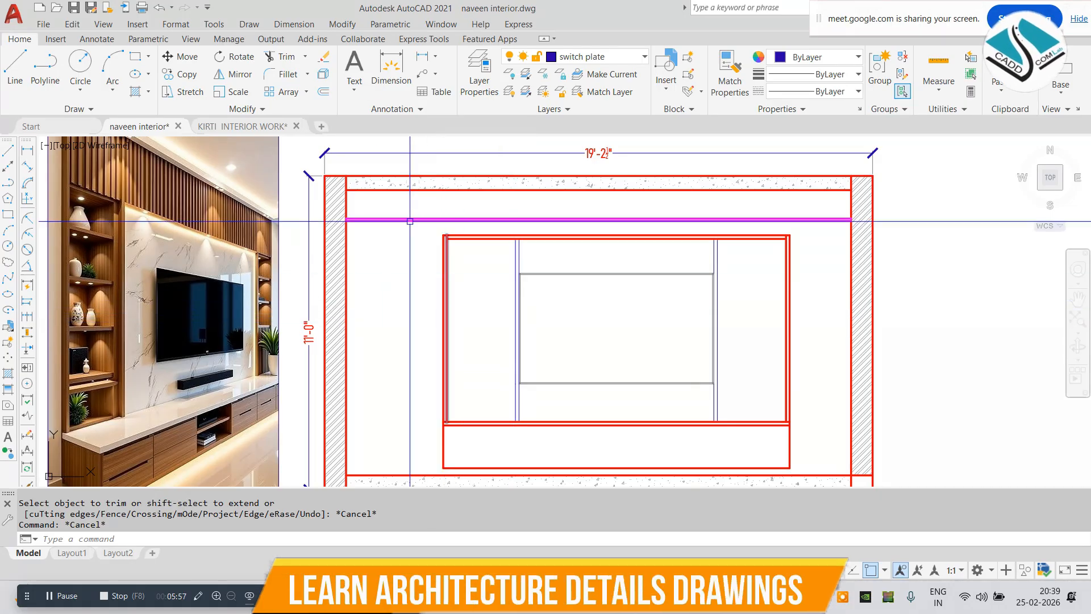
# - Measure the clear width between the left side frame and the nearest divider with a linear dimension
pyautogui.click(294, 24)
pyautogui.click(296, 61)
pyautogui.scroll(4, 454, 228)
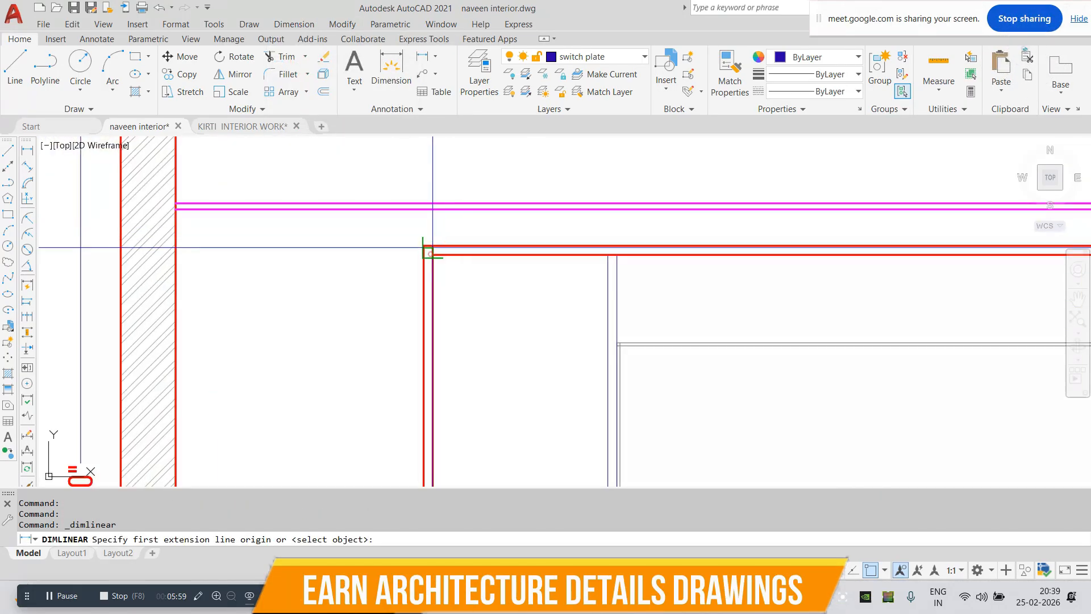
pyautogui.click(433, 254)
pyautogui.click(608, 255)
pyautogui.press('Escape')
pyautogui.scroll(-4, 545, 264)
pyautogui.moveTo(532, 293)
pyautogui.mouseDown(button='middle')
pyautogui.moveTo(523, 302)
pyautogui.moveTo(519, 292)
pyautogui.mouseUp(button='middle')
pyautogui.press('Escape')
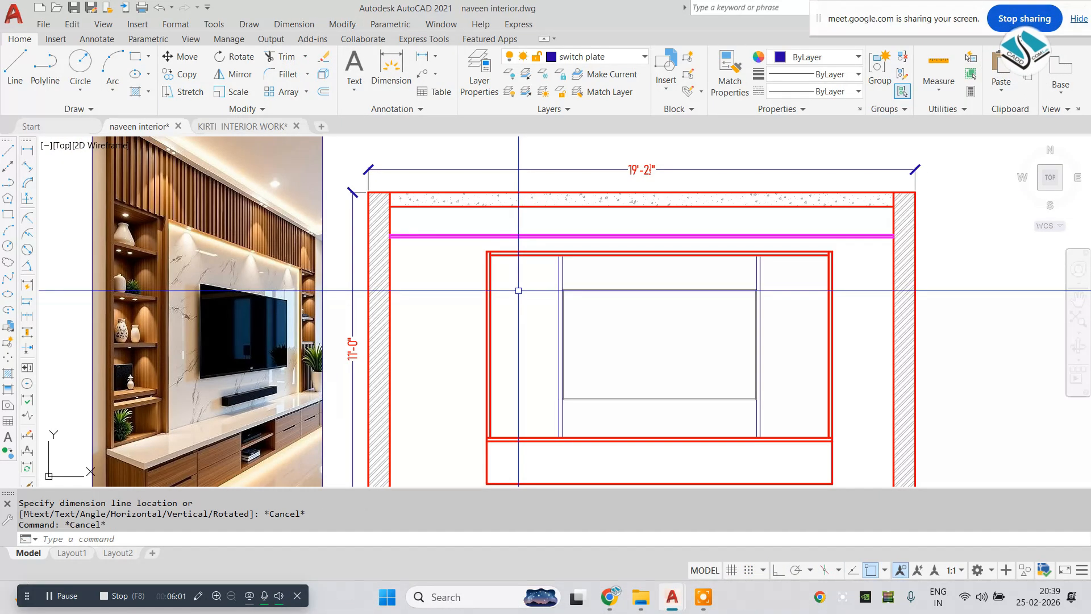
# - Trim the left side frame's inner line so it ends at the lower line of the top frame
pyautogui.scroll(2, 515, 292)
pyautogui.click(480, 277)
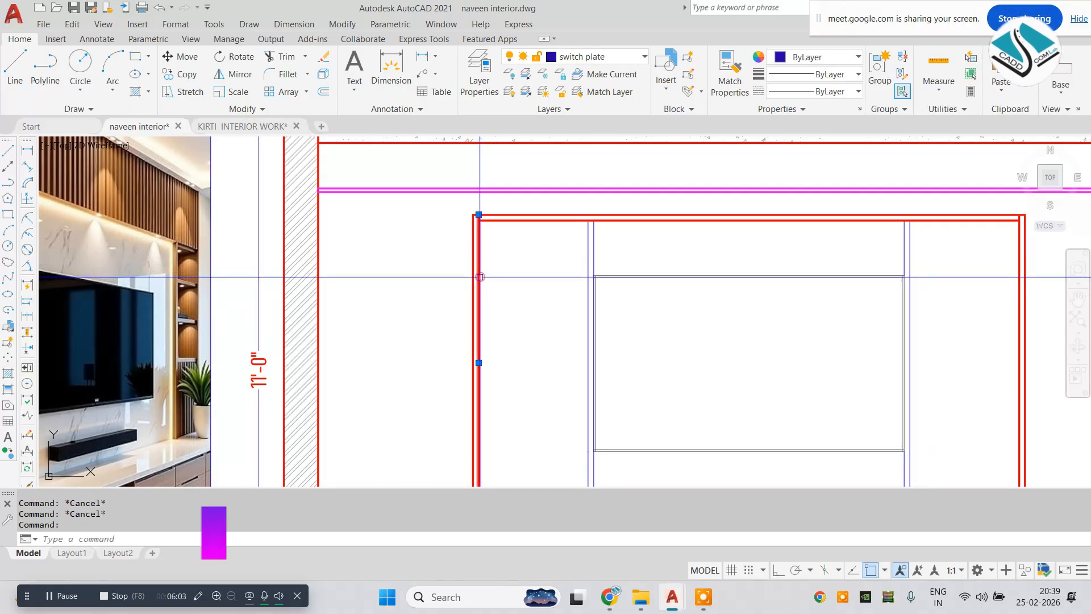
pyautogui.press('Escape')
pyautogui.write('tr')
pyautogui.press('Return')
pyautogui.press('Return')
pyautogui.scroll(5, 520, 262)
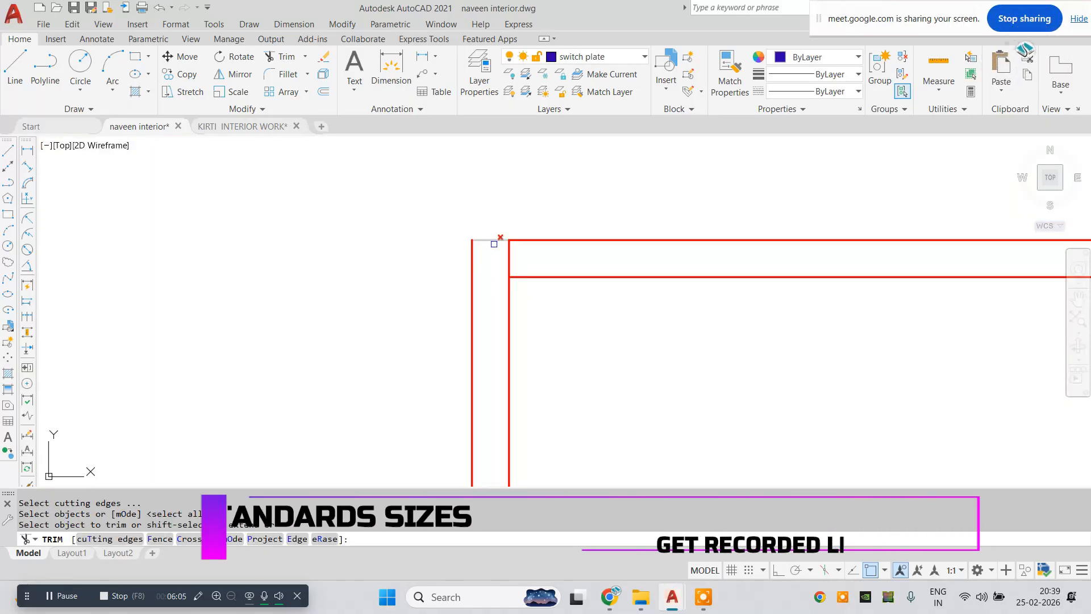
pyautogui.scroll(-10, 486, 280)
pyautogui.moveTo(492, 397); pyautogui.dragTo(488, 379, button='middle')
pyautogui.scroll(7, 490, 379)
pyautogui.scroll(2, 423, 346)
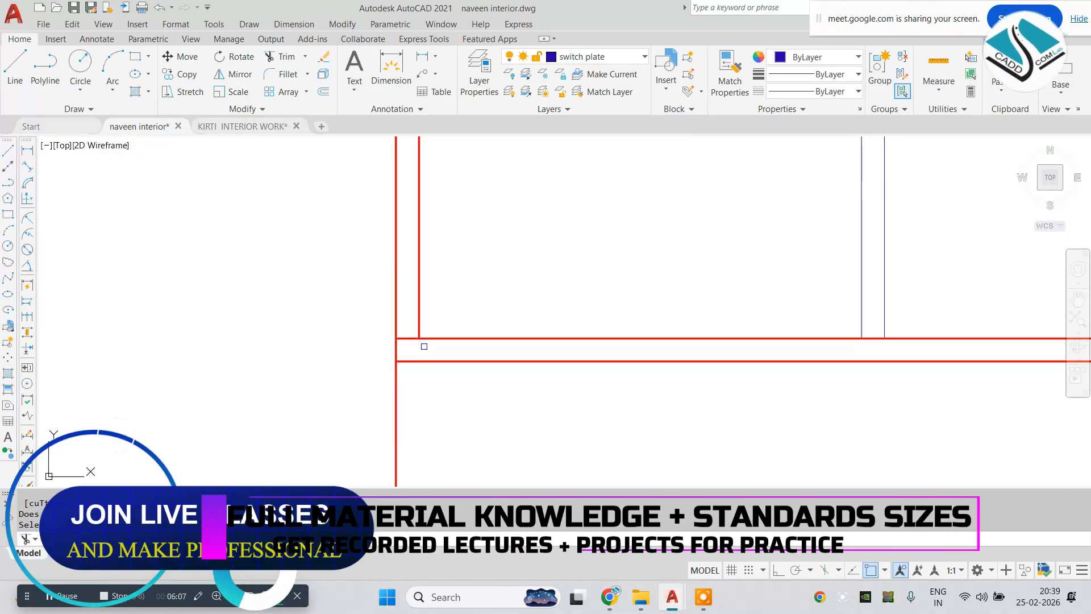
pyautogui.scroll(-5, 444, 363)
pyautogui.scroll(-4, 458, 298)
pyautogui.press('Escape')
pyautogui.press('Escape')
pyautogui.press('Escape')
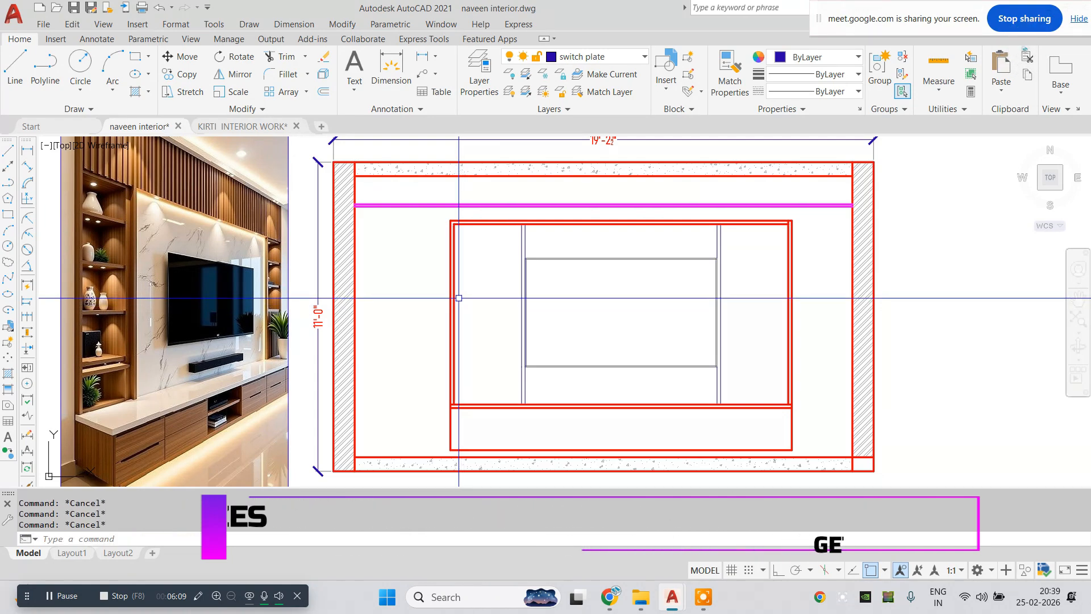
# - Divide the left side frame's inner vertical line into 6 equal segments
pyautogui.write('div')
pyautogui.press('Return')
pyautogui.click(453, 309)
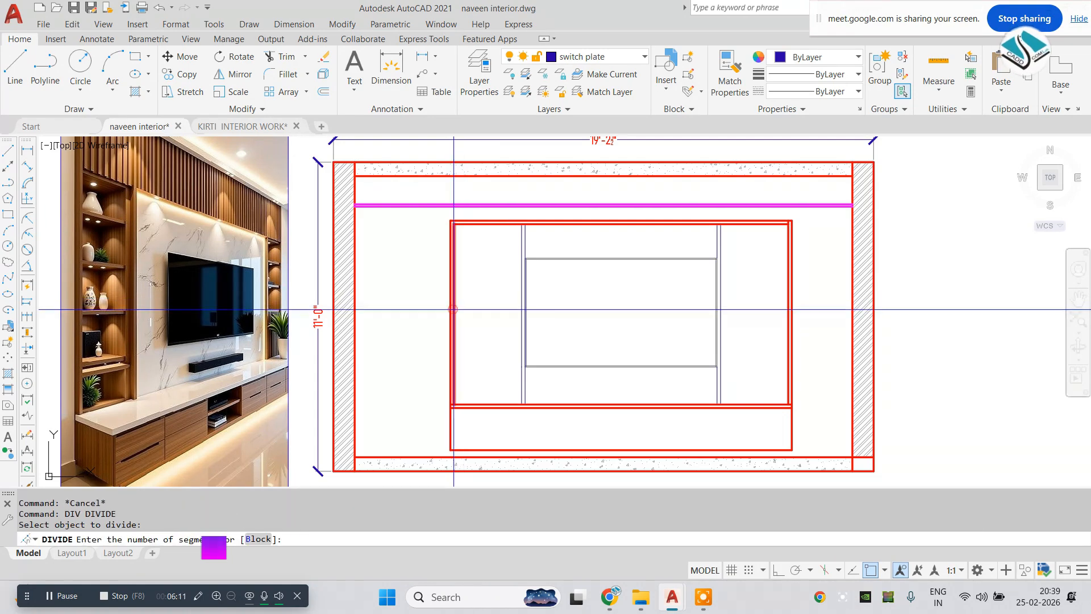
# - Draw horizontal shelf lines from the two uppermost division points across to the left divider, with Ortho on for the second
pyautogui.write('l')
pyautogui.press('Return')
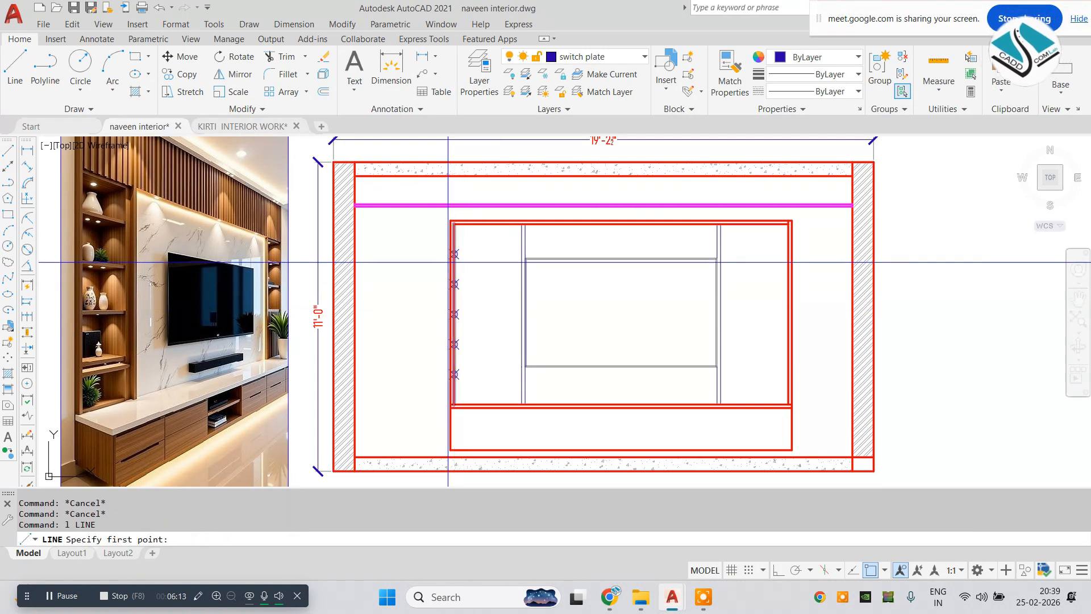
pyautogui.scroll(4, 449, 335)
pyautogui.click(474, 260)
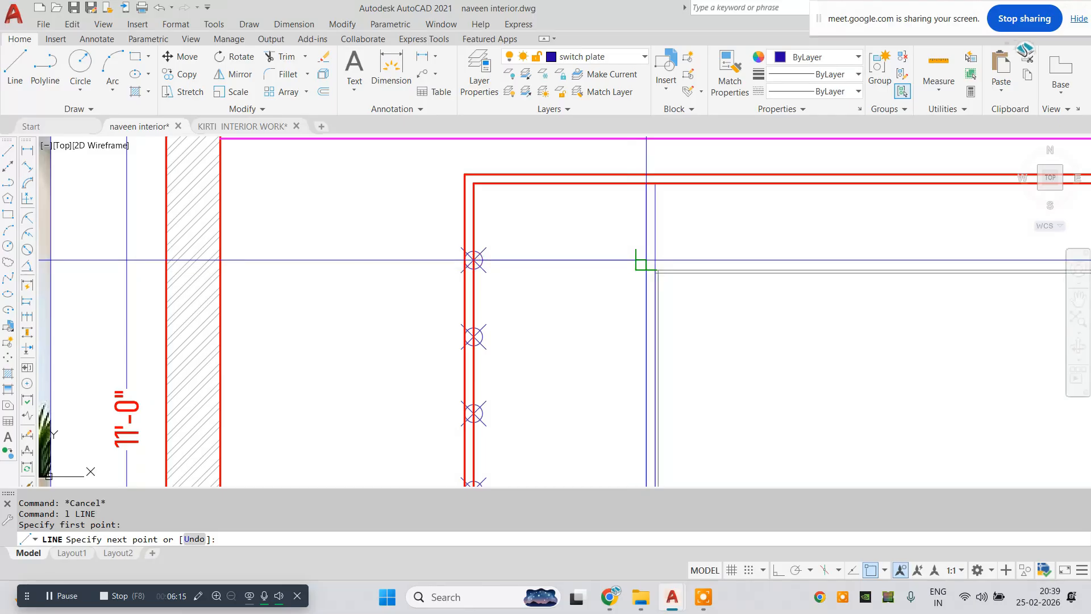
pyautogui.click(646, 260)
pyautogui.press('Escape')
pyautogui.press('Escape')
pyautogui.press('Return')
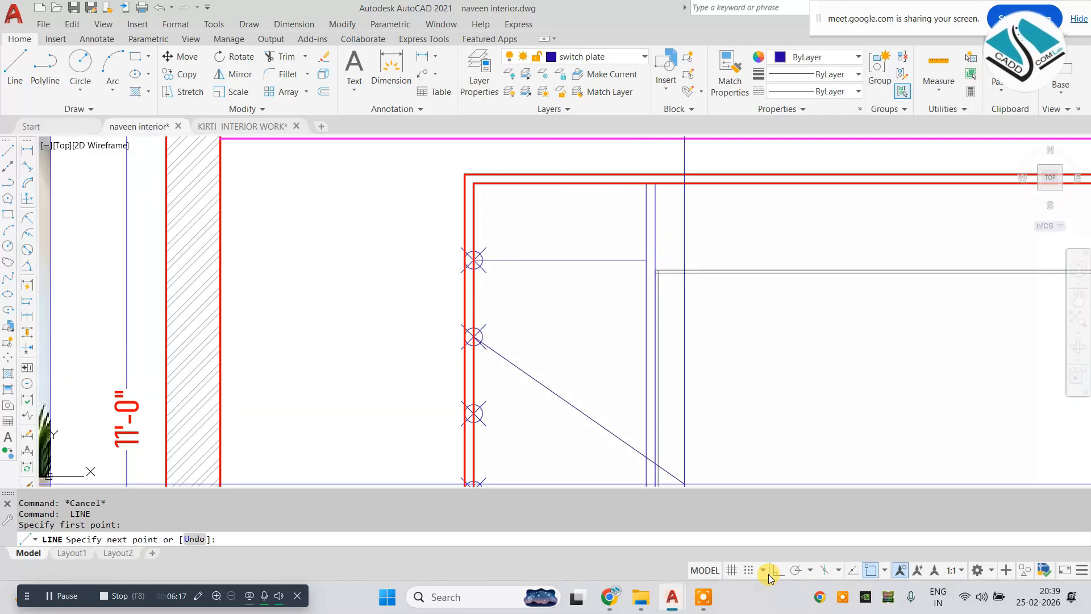
pyautogui.click(646, 336)
pyautogui.press('Escape')
pyautogui.moveTo(646, 336); pyautogui.dragTo(619, 267, button='middle')
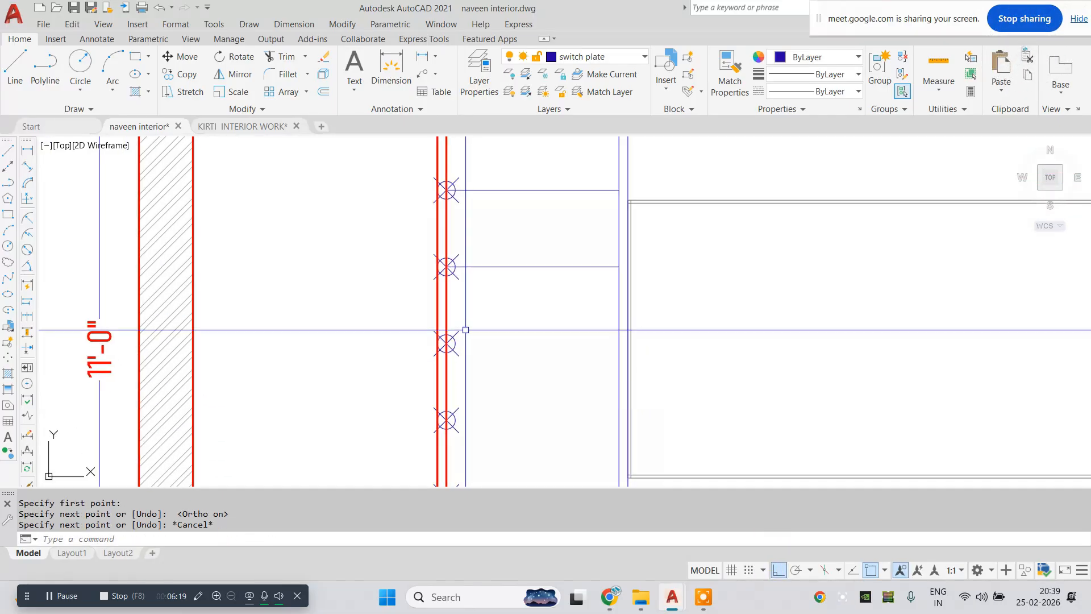
# - Draw two more horizontal shelf lines from the third and fourth division points to the left divider
pyautogui.press('Escape')
pyautogui.press('Return')
pyautogui.click(447, 343)
pyautogui.click(619, 344)
pyautogui.press('Escape')
pyautogui.moveTo(620, 343); pyautogui.dragTo(599, 277, button='middle')
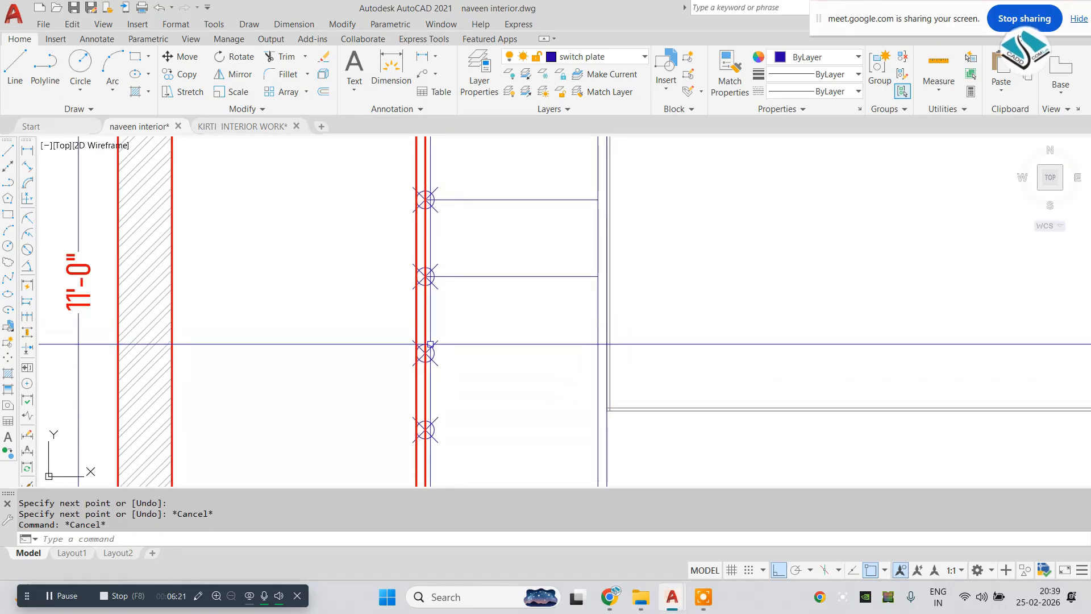
pyautogui.press('Return')
pyautogui.click(447, 420)
pyautogui.click(598, 359)
pyautogui.press('Escape')
pyautogui.scroll(-2, 494, 352)
pyautogui.moveTo(490, 391); pyautogui.dragTo(467, 372, button='middle')
# - Erase the division point markers on the left side frame below the uppermost one
pyautogui.press('Escape')
pyautogui.click(355, 191)
pyautogui.click(450, 424)
pyautogui.write('e')
pyautogui.press('Return')
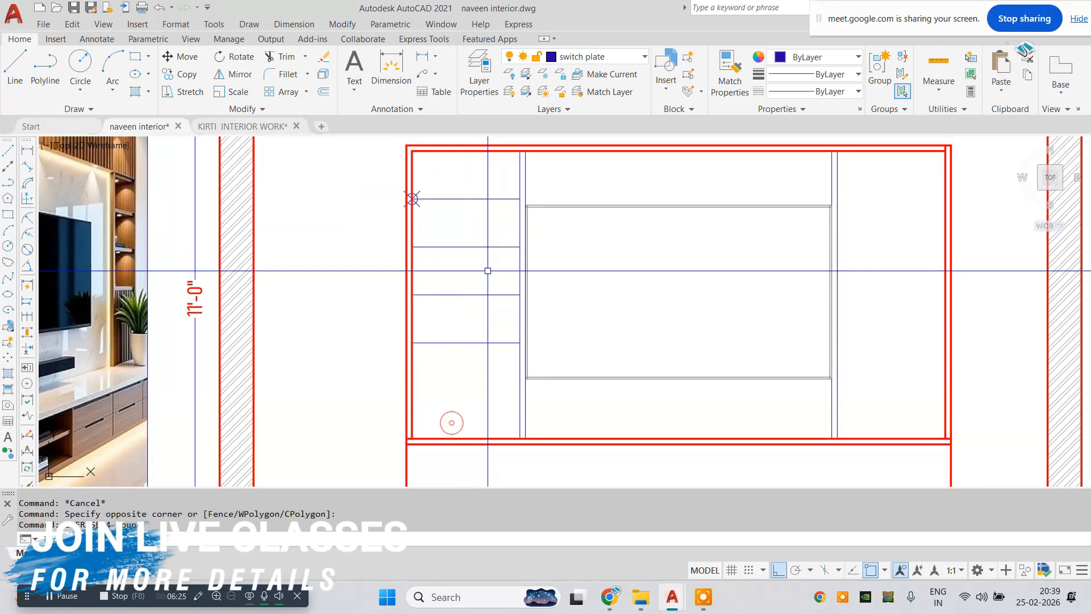
pyautogui.press('Escape')
pyautogui.moveTo(488, 250)
pyautogui.mouseDown(button='middle')
pyautogui.moveTo(464, 279)
pyautogui.moveTo(514, 319)
pyautogui.mouseUp(button='middle')
pyautogui.click(472, 218)
pyautogui.click(423, 406)
pyautogui.press('Escape')
pyautogui.press('Escape')
pyautogui.scroll(-4, 481, 293)
pyautogui.scroll(2, 470, 288)
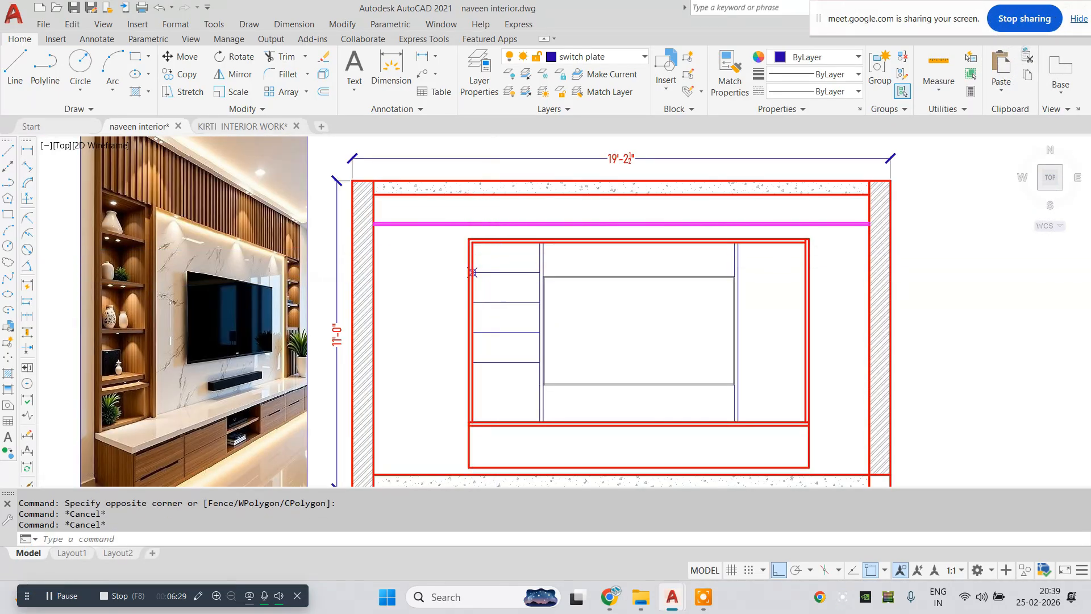
# - Draw a rectangle over the top shelf compartment, from the frame's inner corner to the first shelf line at the divider
pyautogui.scroll(4, 473, 272)
pyautogui.write('rec')
pyautogui.press('Return')
pyautogui.click(433, 230)
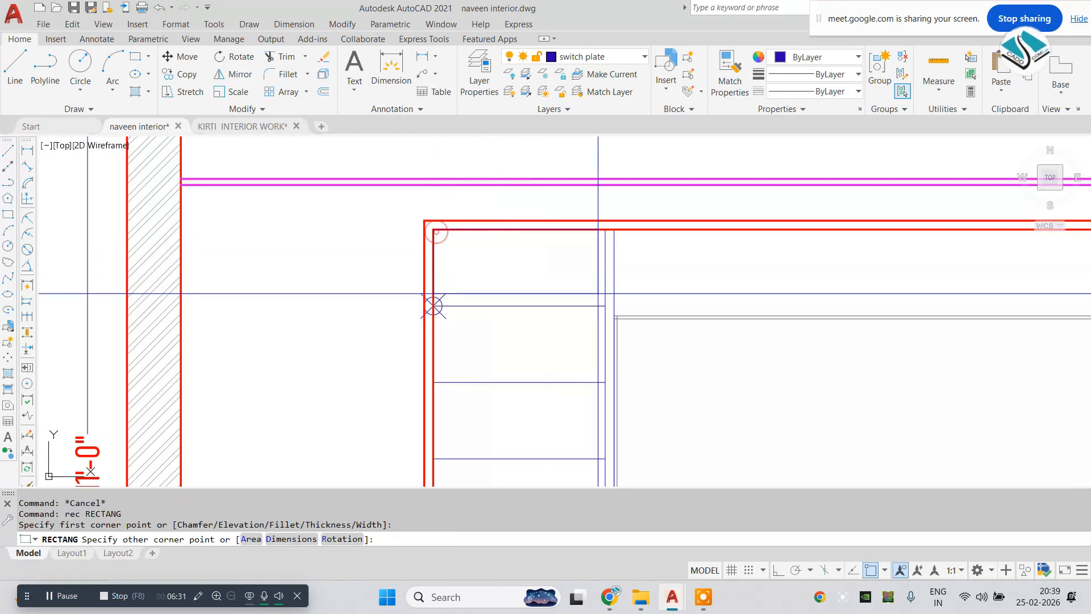
pyautogui.click(600, 308)
# - Offset the top compartment's rectangle inward by 1 inch
pyautogui.write('o')
pyautogui.press('Return')
pyautogui.write('1')
pyautogui.press('Return')
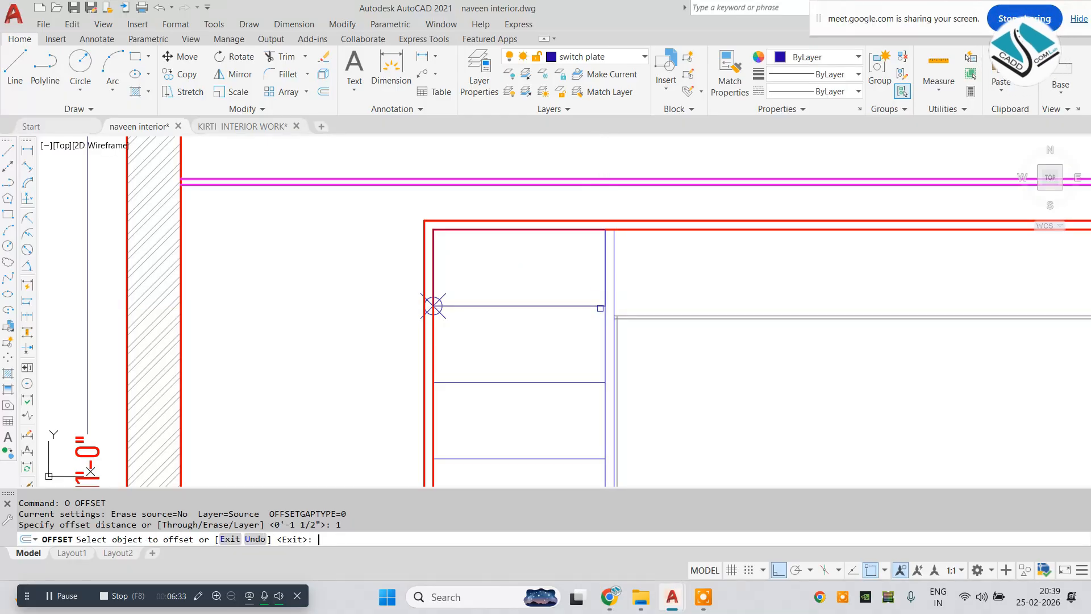
pyautogui.click(539, 267)
pyautogui.press('Escape')
pyautogui.scroll(2, 531, 294)
pyautogui.click(528, 295)
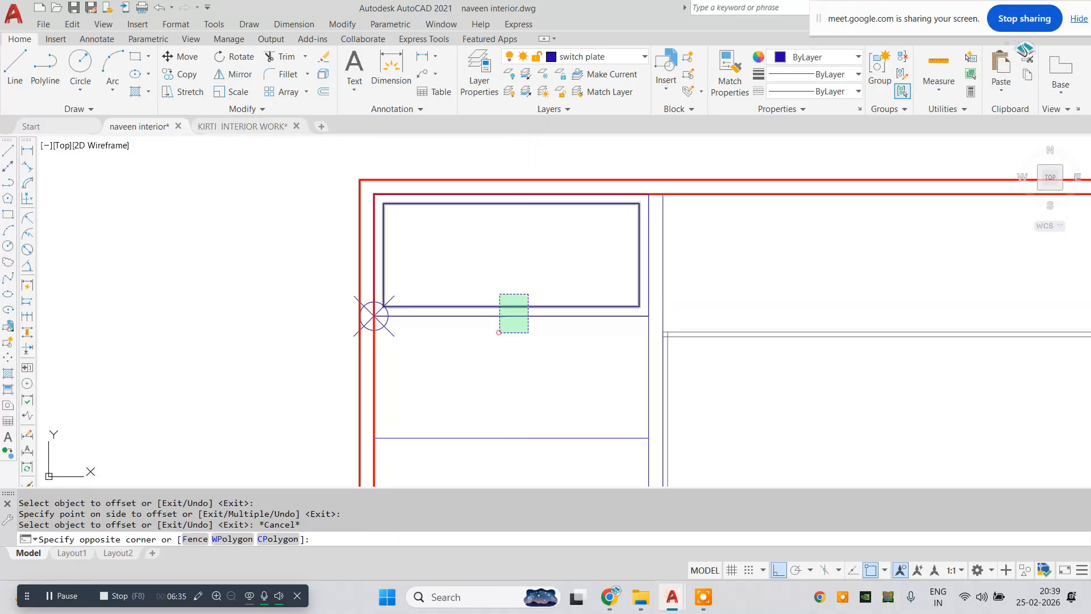
pyautogui.click(500, 331)
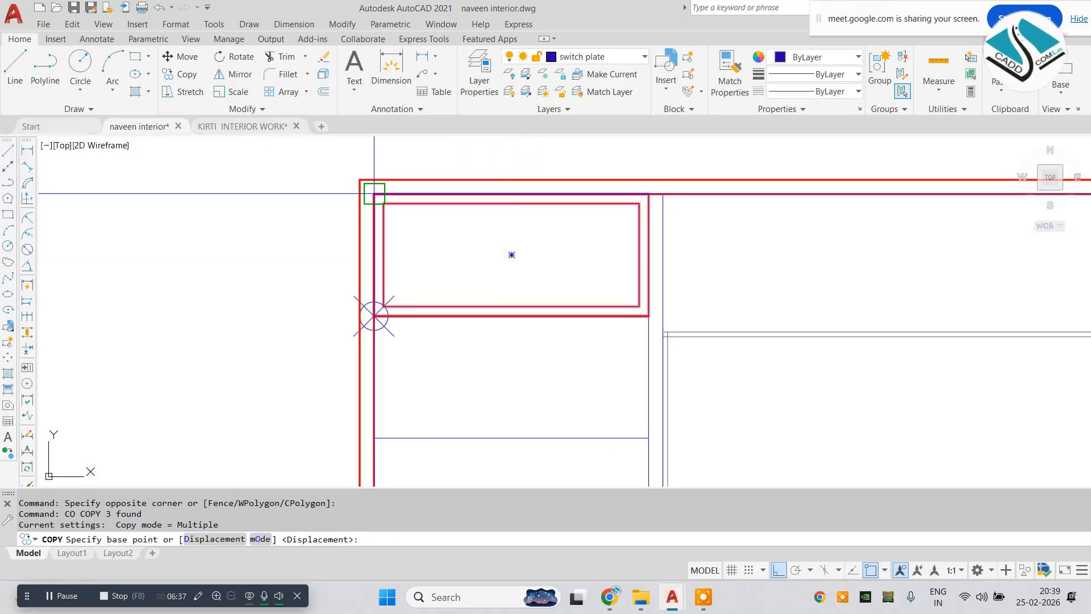
pyautogui.press('Escape')
# - Erase the remaining division point marker at the first shelf line
pyautogui.click(312, 221)
pyautogui.click(467, 370)
pyautogui.write('e')
pyautogui.press('Return')
pyautogui.scroll(-5, 456, 310)
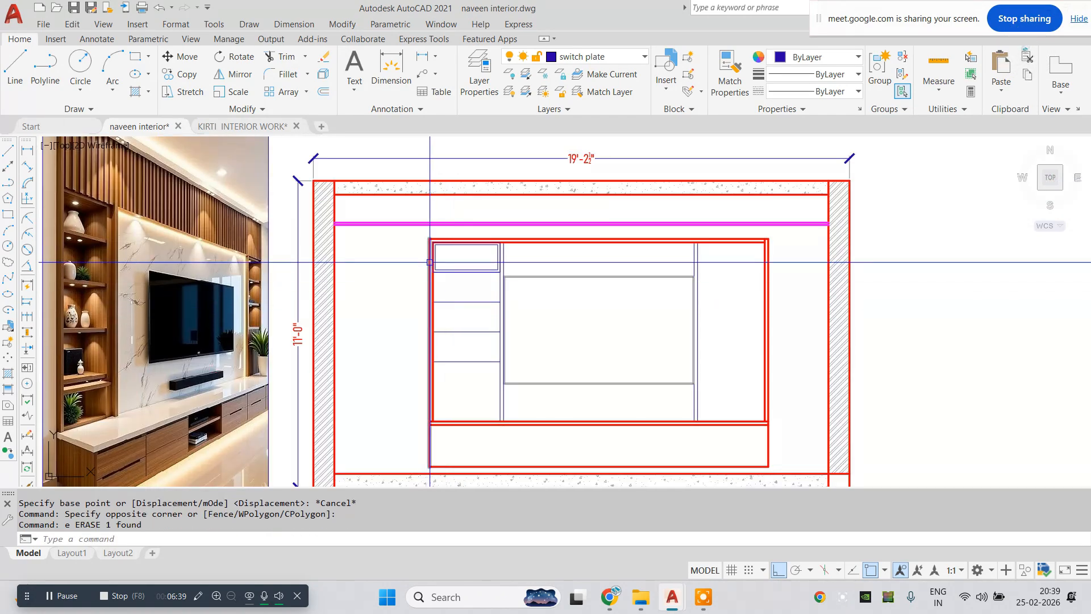
# - Copy the top compartment's double rectangle and shelf line into the three compartments directly below it
pyautogui.scroll(5, 432, 262)
pyautogui.click(569, 268)
pyautogui.click(522, 343)
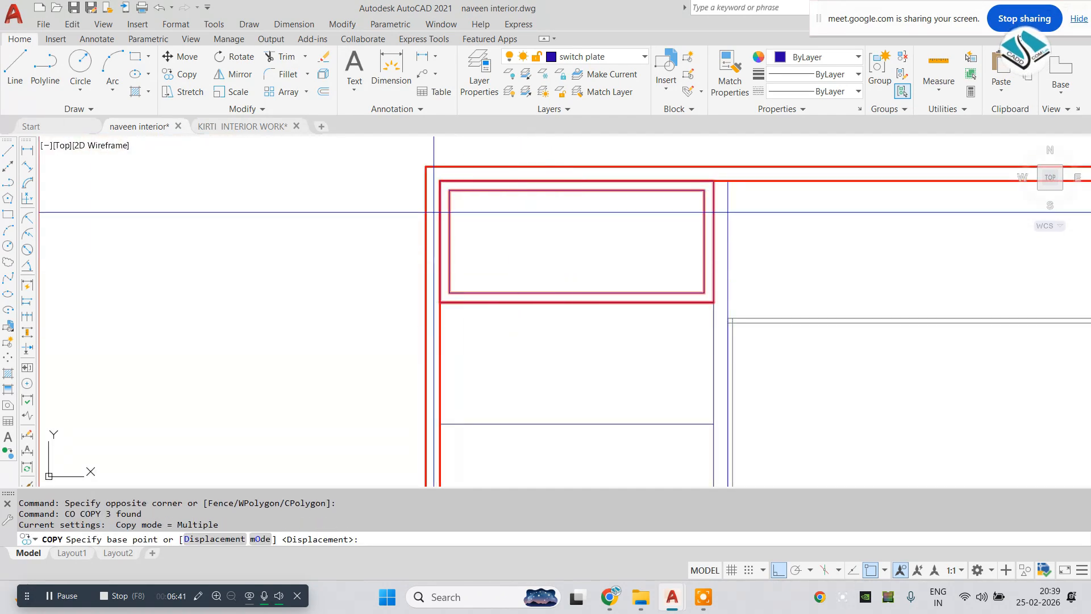
pyautogui.scroll(1, 435, 204)
pyautogui.click(443, 169)
pyautogui.click(438, 370)
pyautogui.scroll(-2, 458, 370)
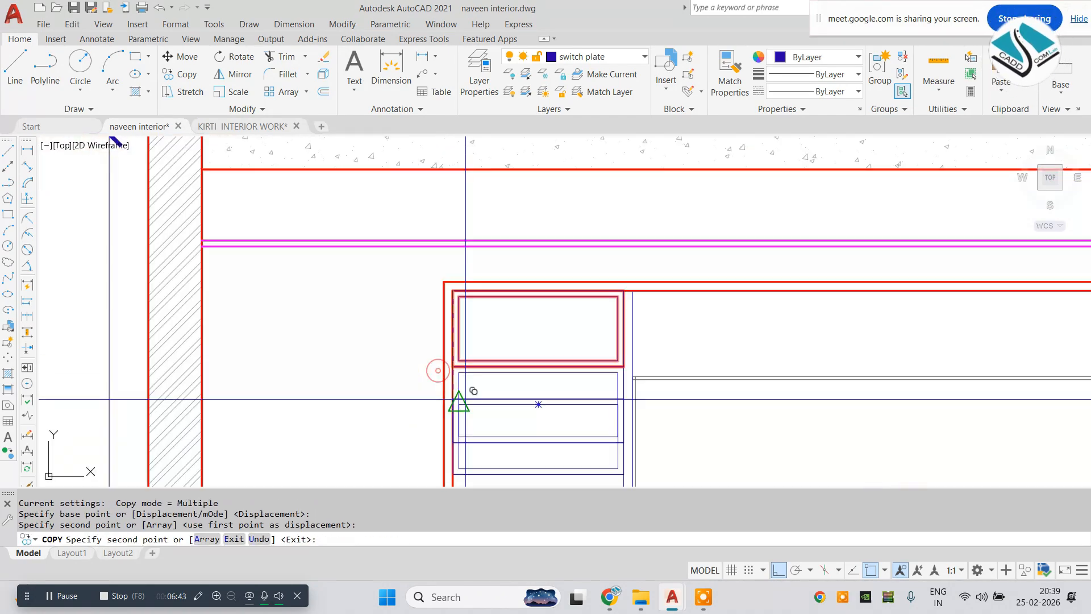
pyautogui.scroll(2, 434, 335)
pyautogui.moveTo(466, 399); pyautogui.dragTo(428, 171, button='middle')
pyautogui.click(421, 254)
pyautogui.scroll(-2, 423, 253)
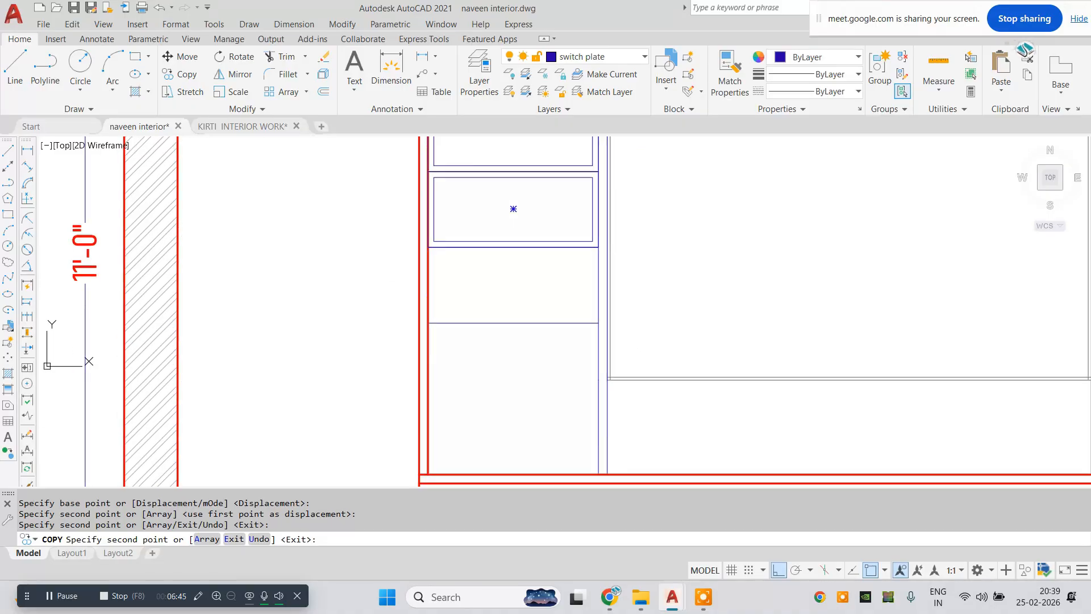
pyautogui.click(429, 248)
pyautogui.press('Escape')
# - Draw a rectangle over the tall lowest compartment, from the last shelf line down to the bottom frame at the divider
pyautogui.scroll(-2, 429, 244)
pyautogui.moveTo(428, 244); pyautogui.dragTo(575, 328, button='middle')
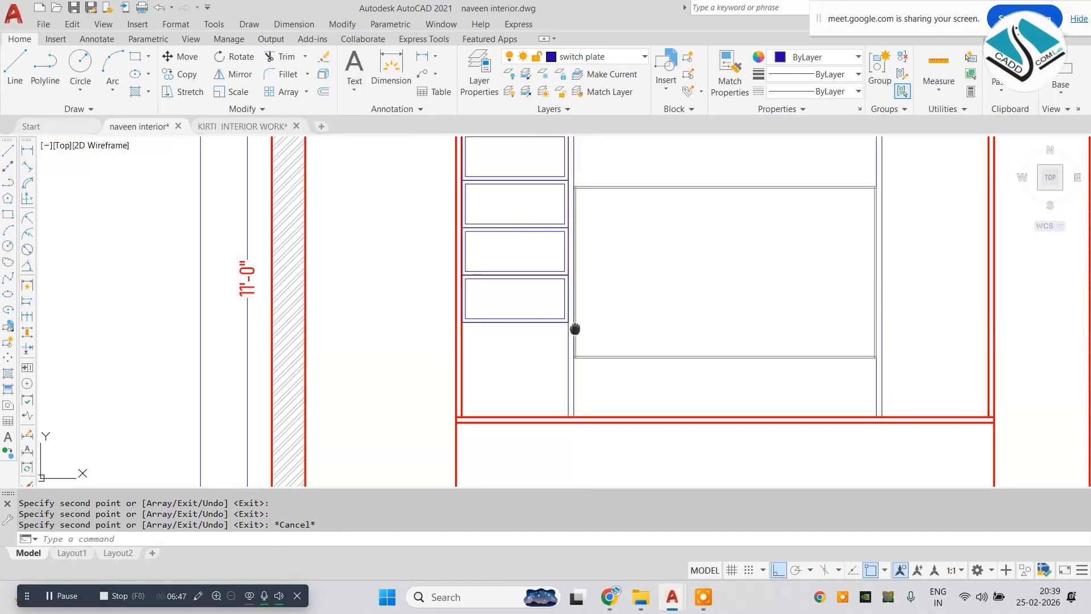
pyautogui.scroll(2, 575, 329)
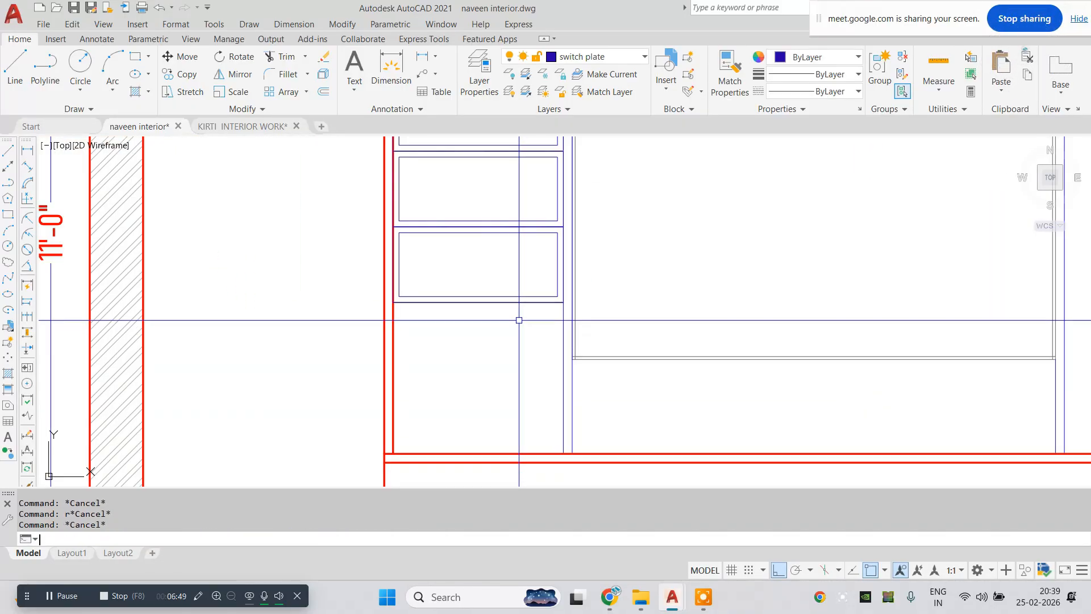
pyautogui.scroll(2, 514, 324)
pyautogui.moveTo(463, 292)
pyautogui.mouseDown(button='middle')
pyautogui.moveTo(451, 295)
pyautogui.moveTo(447, 271)
pyautogui.mouseUp(button='middle')
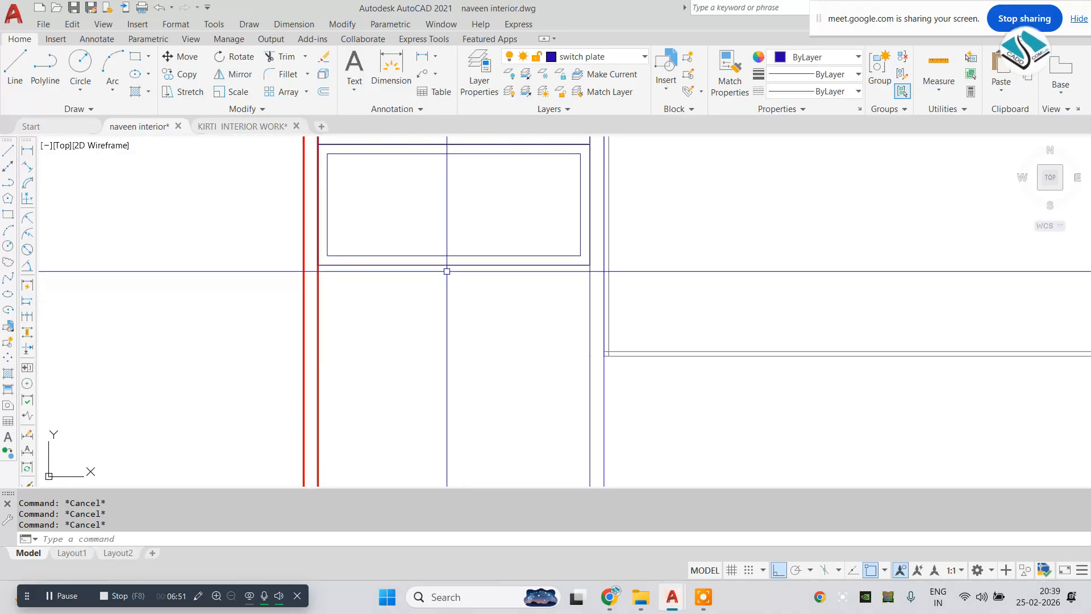
pyautogui.scroll(-2, 450, 268)
pyautogui.click(453, 266)
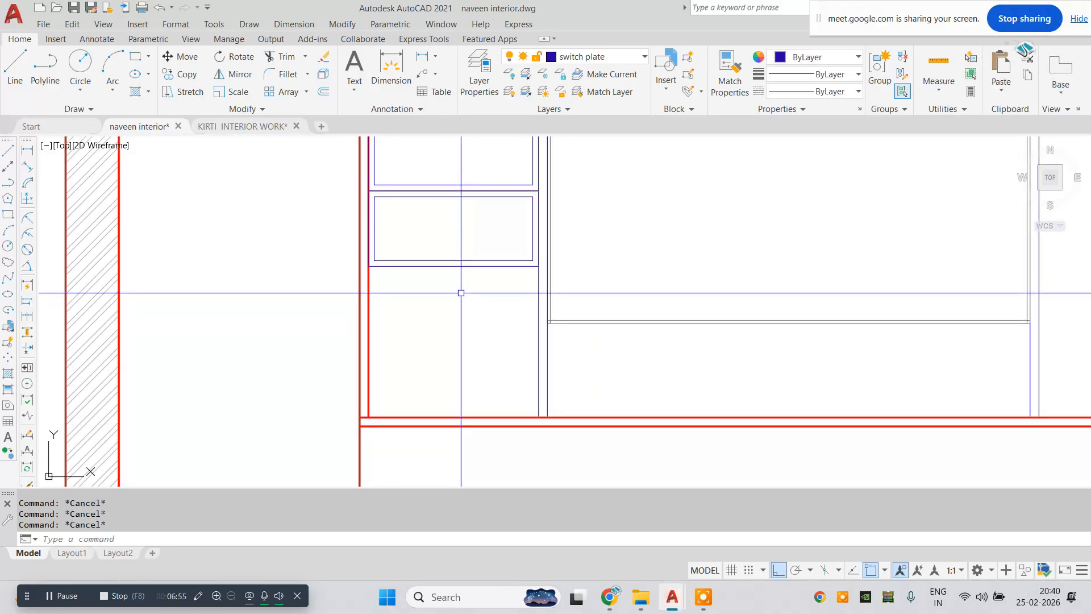
pyautogui.write('c')
pyautogui.press('Return')
pyautogui.click(369, 266)
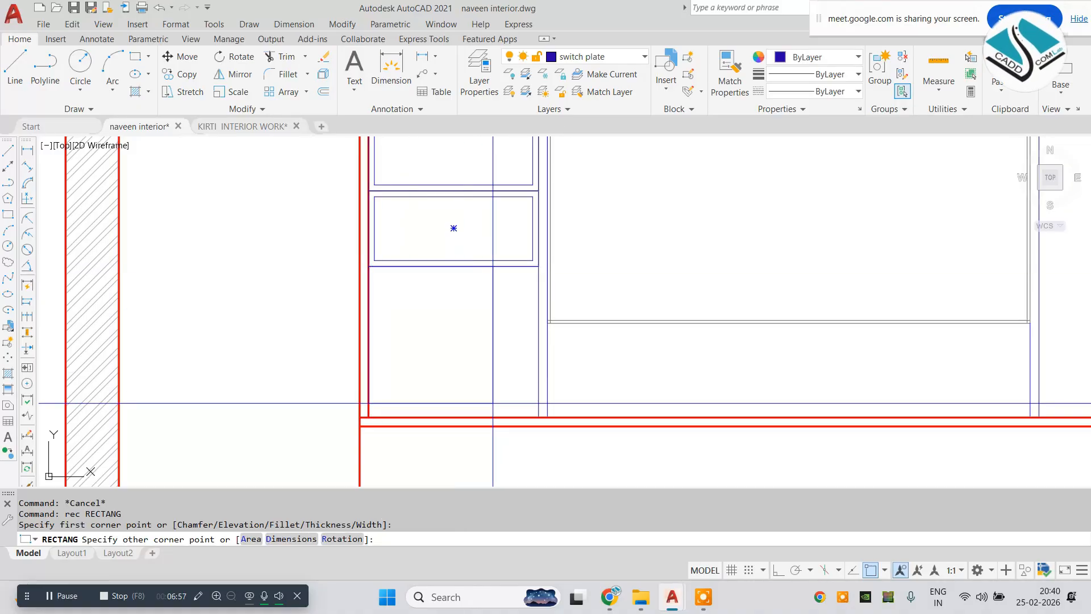
pyautogui.click(534, 416)
pyautogui.press('Escape')
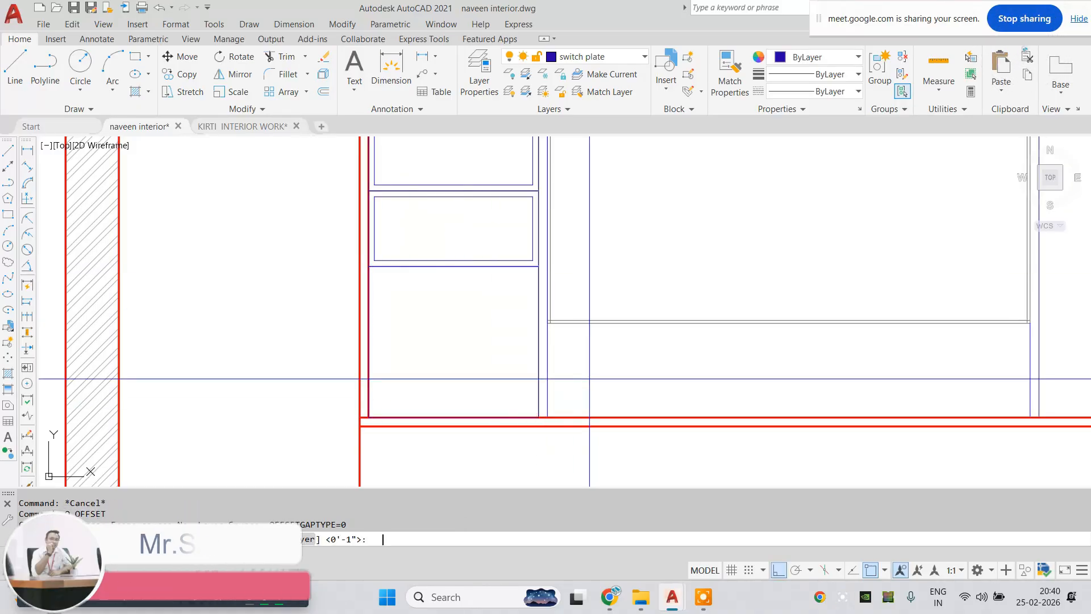
pyautogui.press('Return')
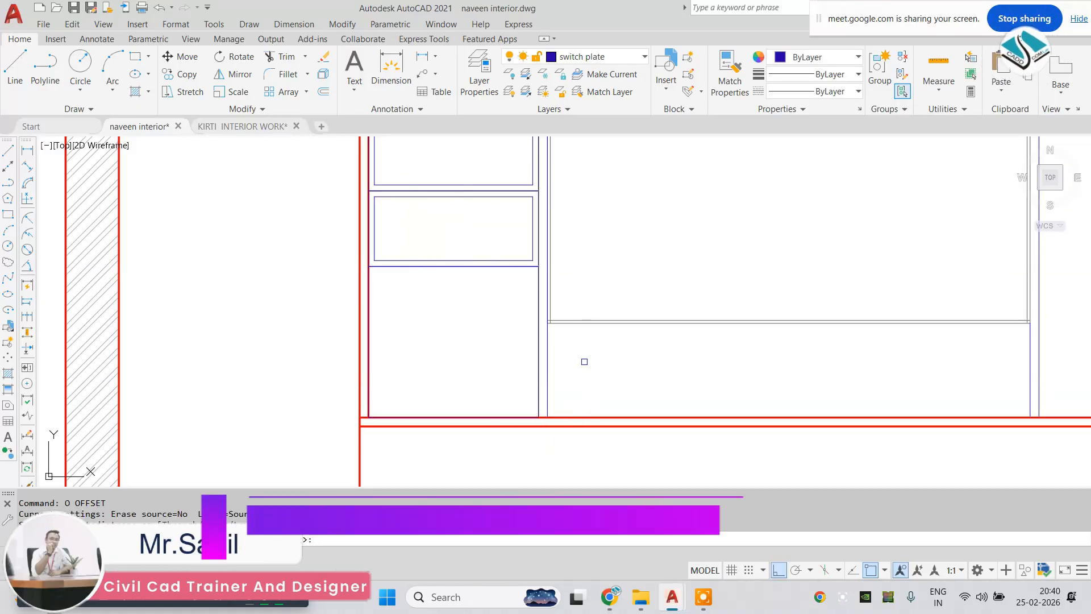
pyautogui.click(538, 326)
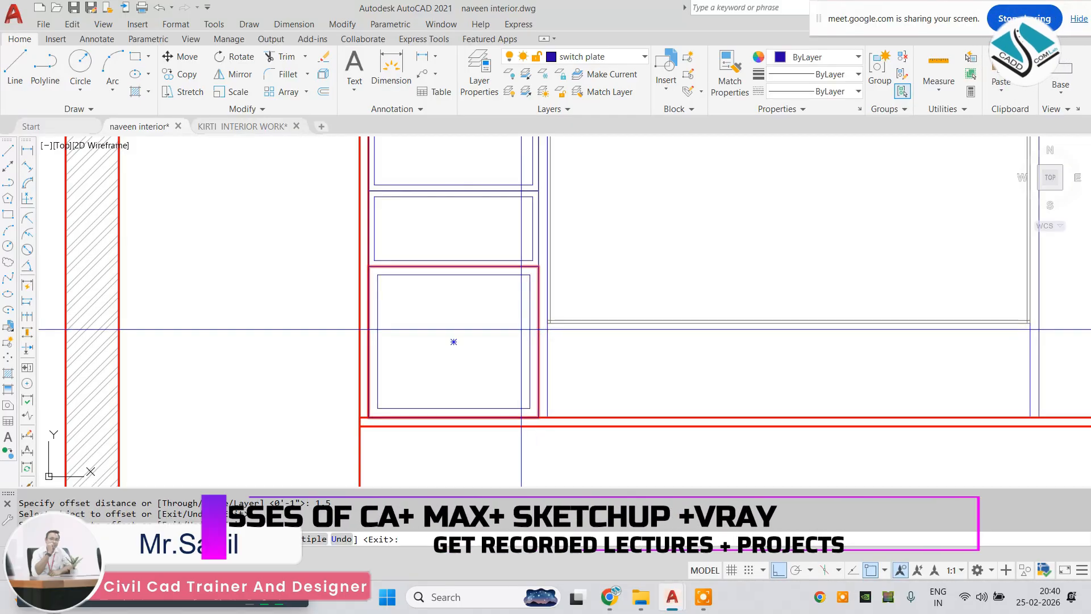
pyautogui.press('Escape')
# - Offset the lowest compartment's rectangle inward by 1 inch
pyautogui.write('o')
pyautogui.press('Return')
pyautogui.press('Return')
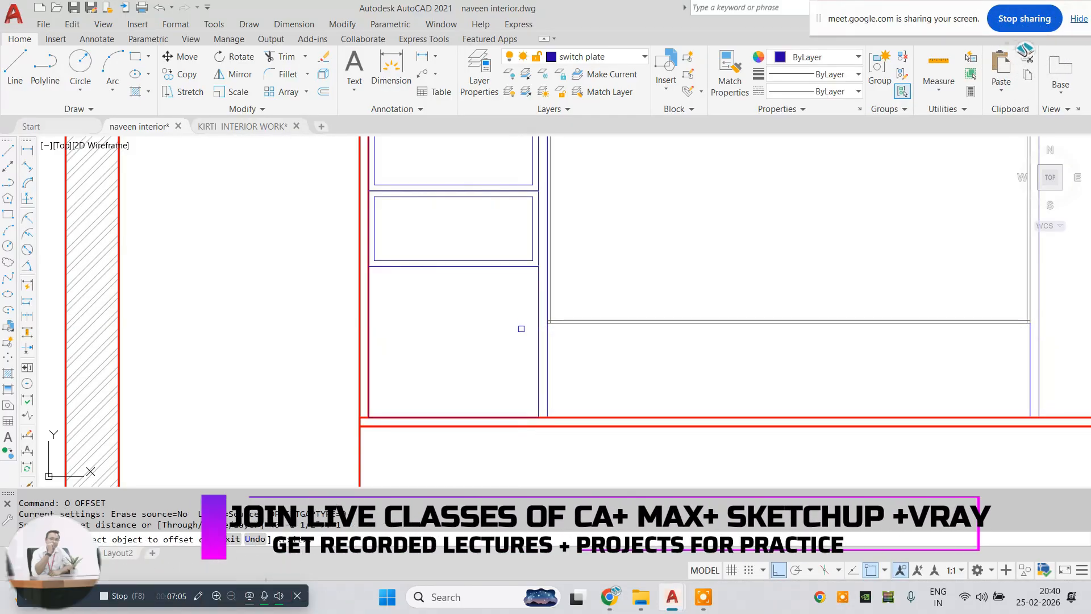
pyautogui.click(536, 342)
pyautogui.click(515, 344)
# - Explode the outer rectangle of the lowest compartment
pyautogui.scroll(4, 527, 268)
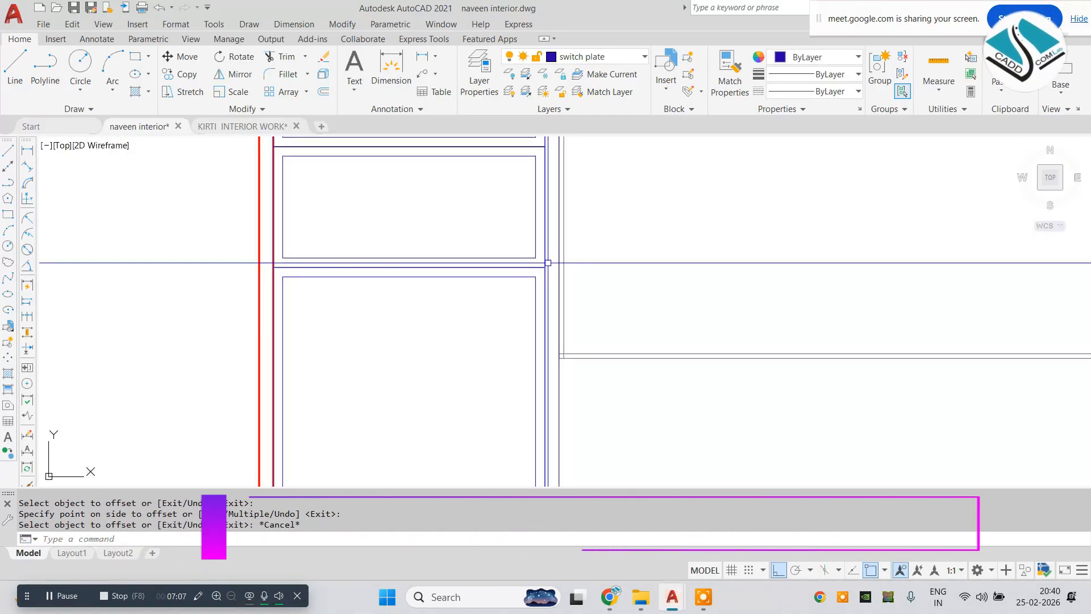
pyautogui.click(525, 267)
pyautogui.write('x')
pyautogui.press('Return')
pyautogui.scroll(-6, 525, 267)
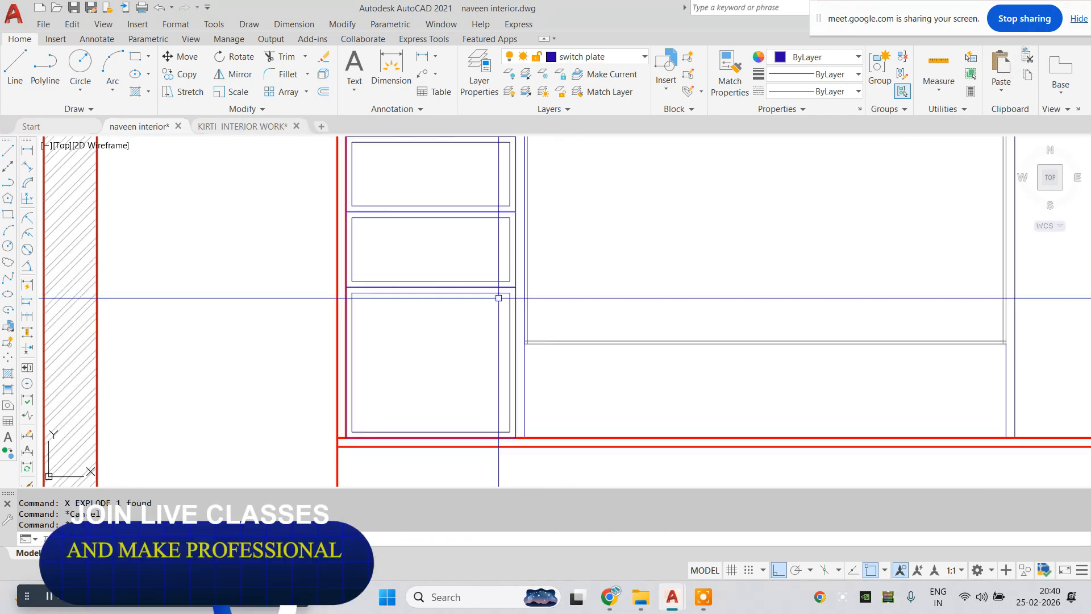
# - Mirror the whole column of framed shelf compartments about the TV unit's vertical centre line, keeping the originals
pyautogui.scroll(1, 435, 195)
pyautogui.click(436, 194)
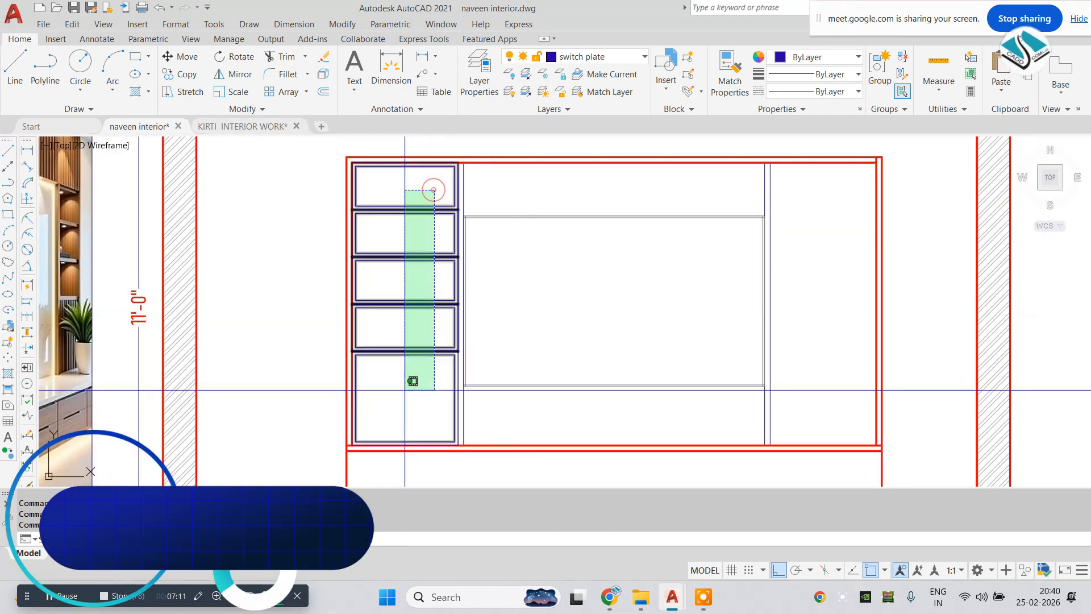
pyautogui.click(401, 383)
pyautogui.write('mi')
pyautogui.press('Return')
pyautogui.scroll(-2, 515, 288)
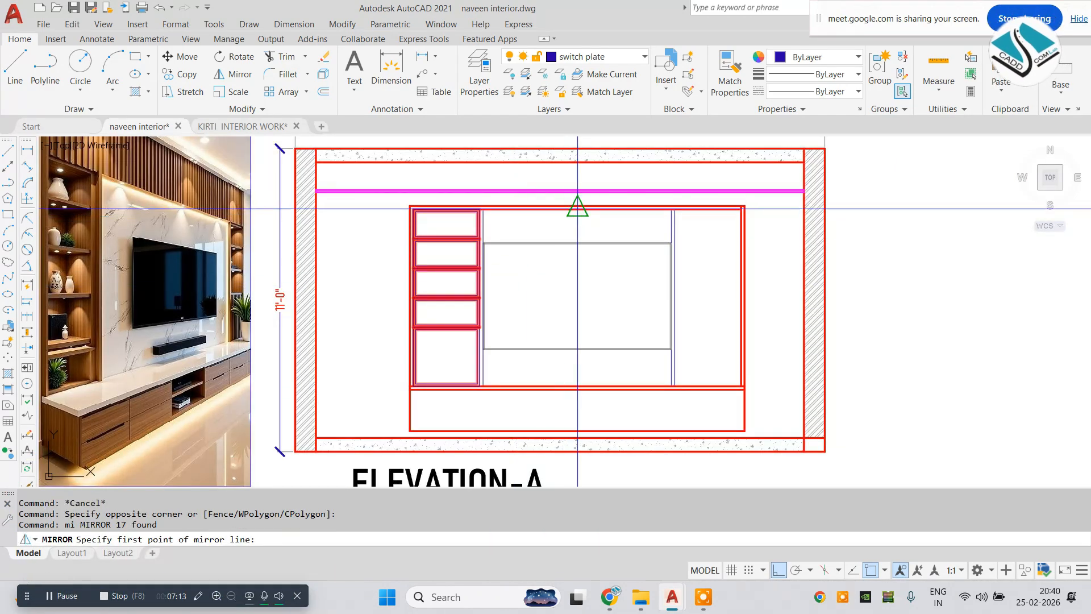
pyautogui.click(578, 206)
pyautogui.click(575, 324)
pyautogui.press('Return')
pyautogui.press('Escape')
# - Examine the low cabinet's drawer and open shelf layout in the reference image beside Elevation-A
pyautogui.moveTo(574, 324); pyautogui.dragTo(564, 332, button='middle')
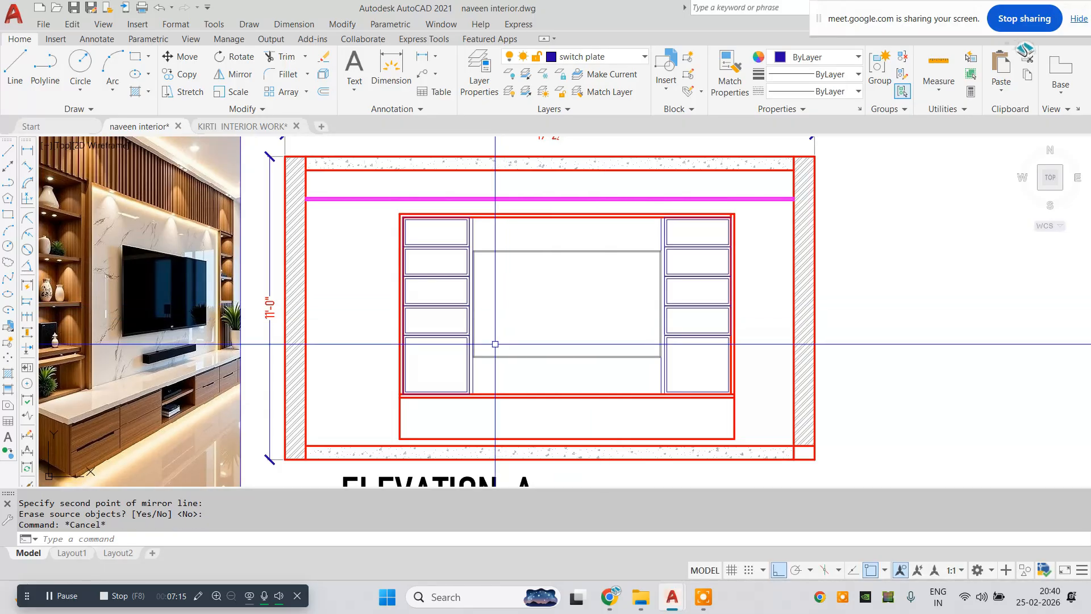
pyautogui.moveTo(495, 344); pyautogui.dragTo(495, 372, button='middle')
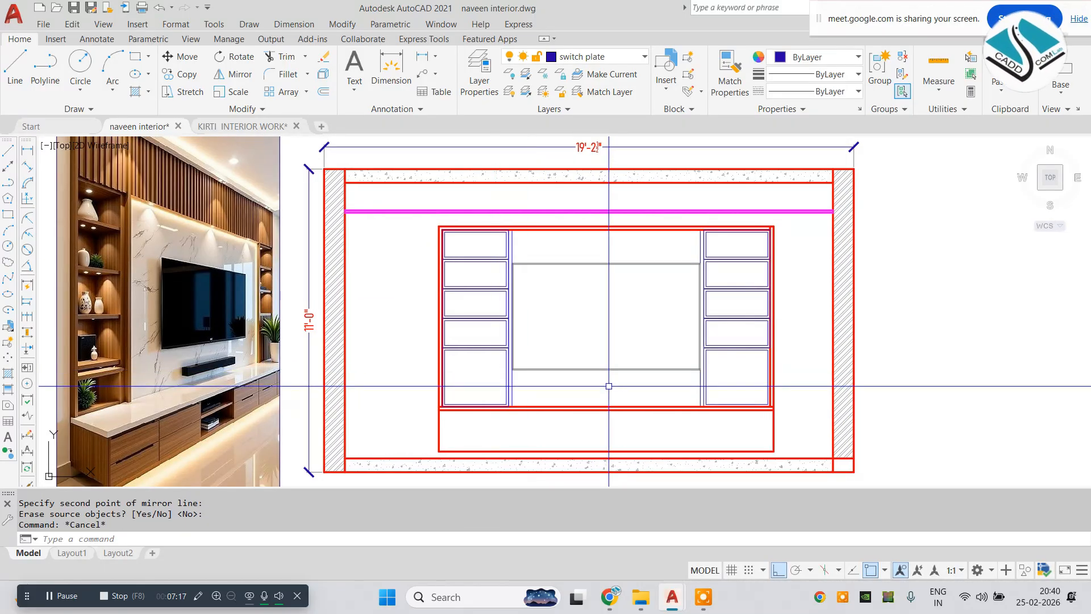
pyautogui.moveTo(415, 375); pyautogui.dragTo(438, 367, button='middle')
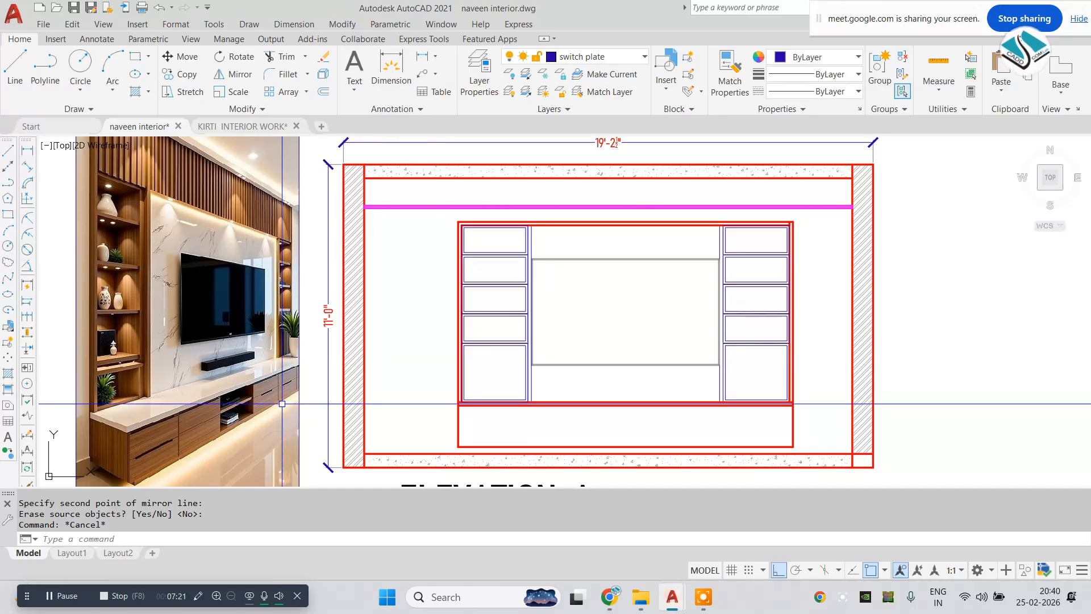
pyautogui.scroll(2, 244, 393)
pyautogui.scroll(-2, 250, 392)
pyautogui.moveTo(249, 418); pyautogui.dragTo(254, 362, button='middle')
pyautogui.scroll(4, 255, 362)
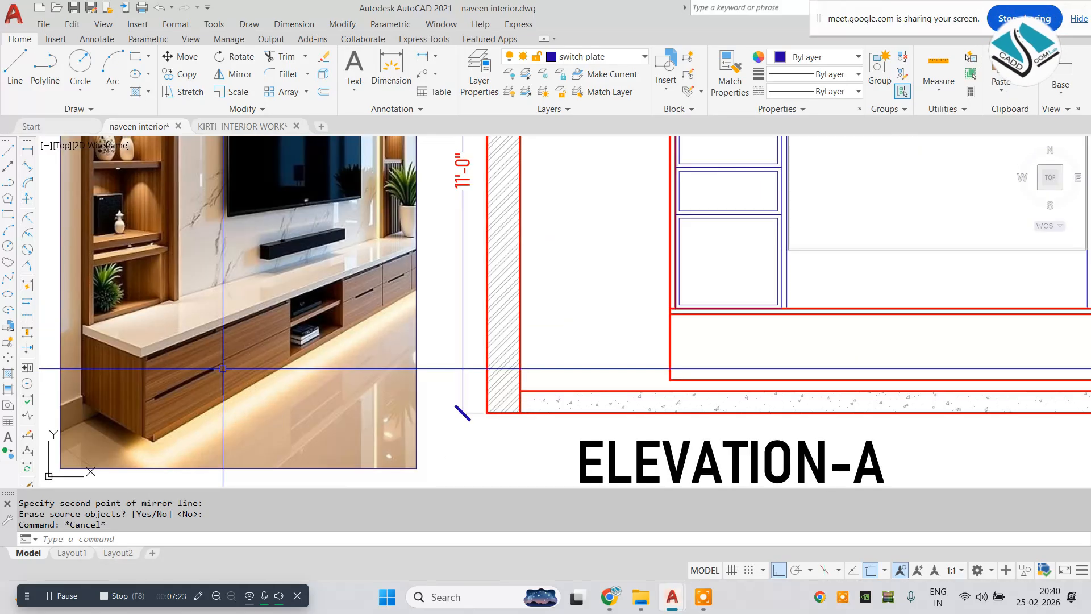
pyautogui.scroll(2, 210, 359)
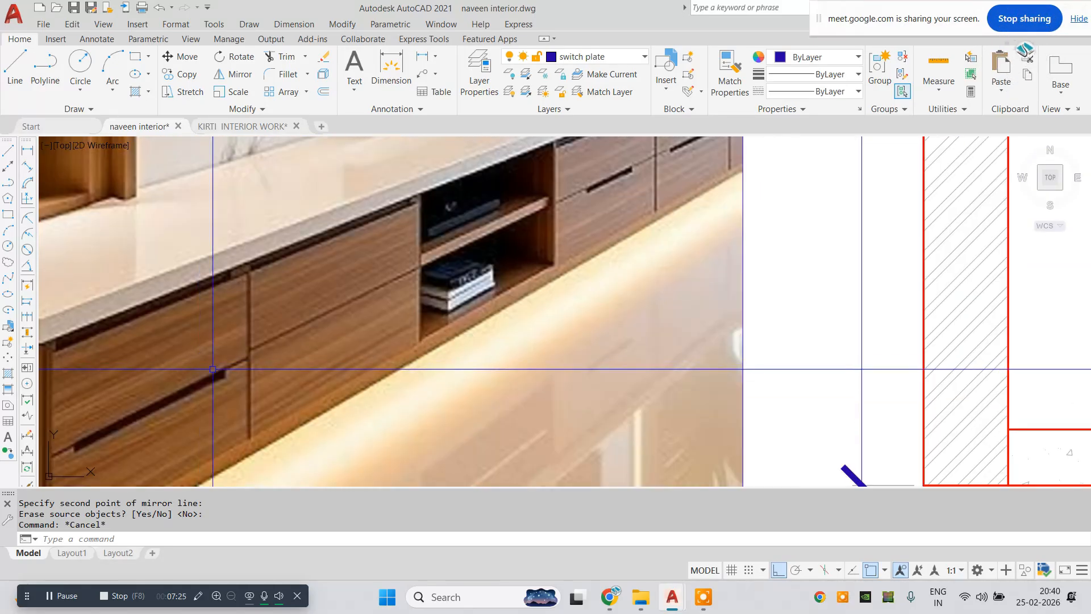
pyautogui.moveTo(234, 367); pyautogui.dragTo(232, 369, button='middle')
pyautogui.scroll(-2, 231, 369)
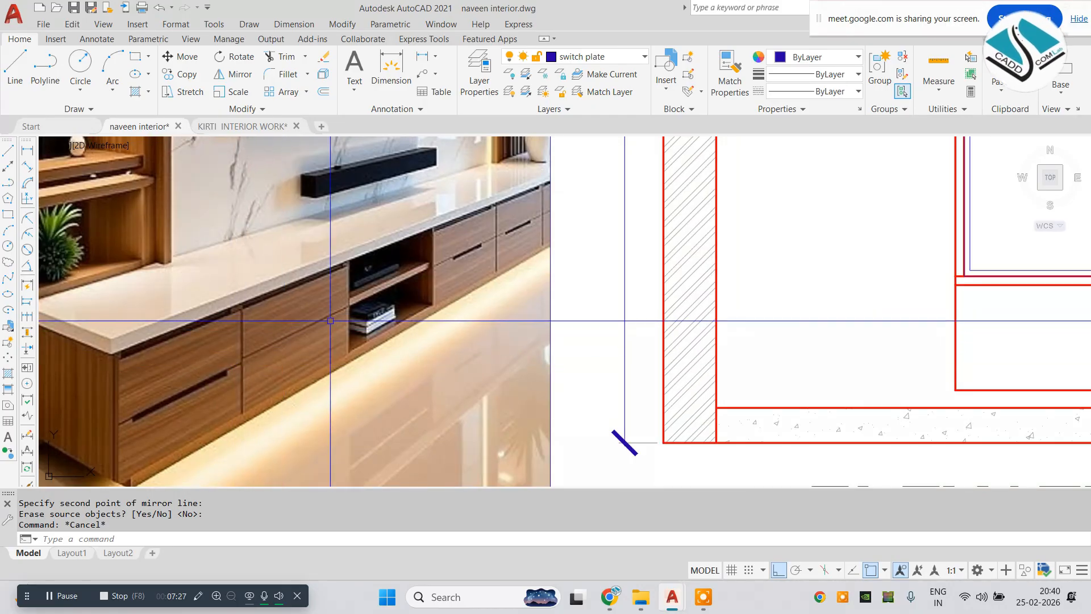
pyautogui.scroll(-2, 330, 321)
pyautogui.moveTo(432, 341); pyautogui.dragTo(398, 344, button='middle')
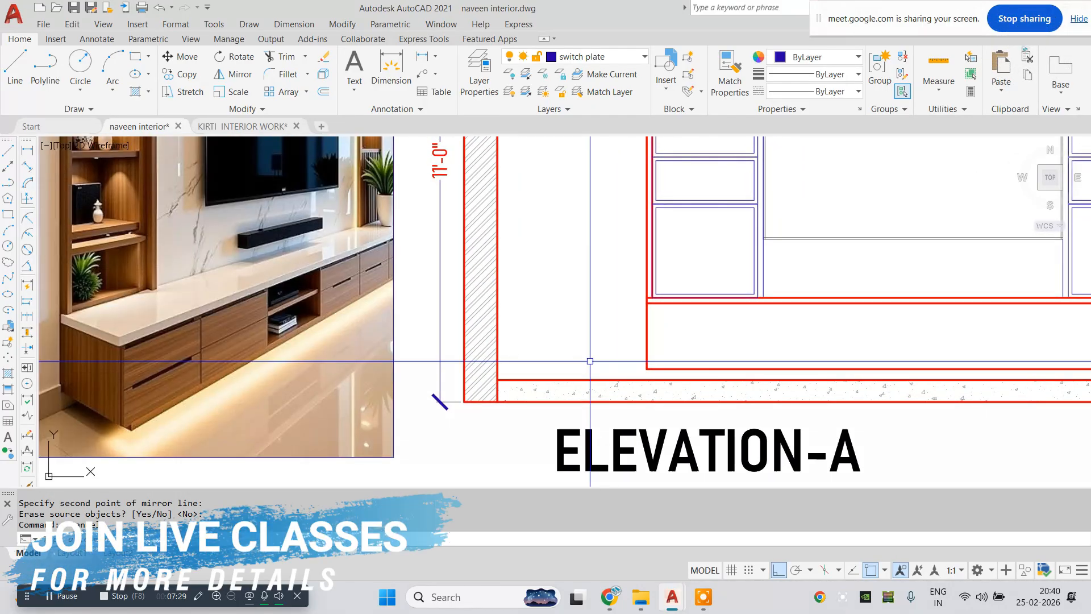
pyautogui.moveTo(624, 356); pyautogui.dragTo(590, 362, button='middle')
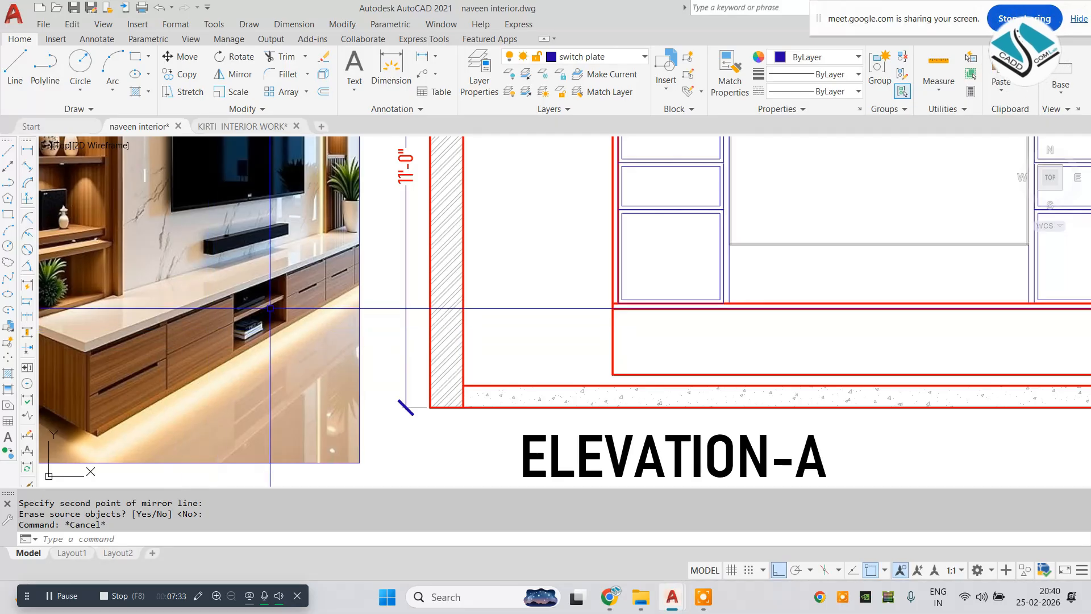
# - Divide the top line of the low cabinet into five equal segments
pyautogui.scroll(-3, 346, 281)
pyautogui.scroll(3, 526, 293)
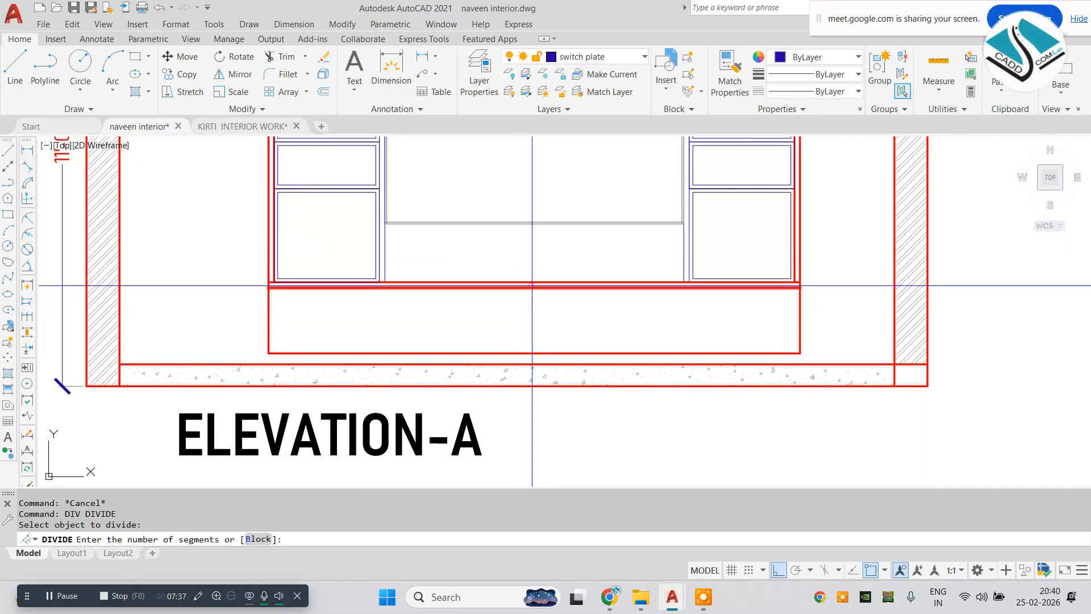
pyautogui.press('Escape')
# - Draw four vertical divider lines from the division points down to the low cabinet's bottom edge
pyautogui.write('l')
pyautogui.press('Return')
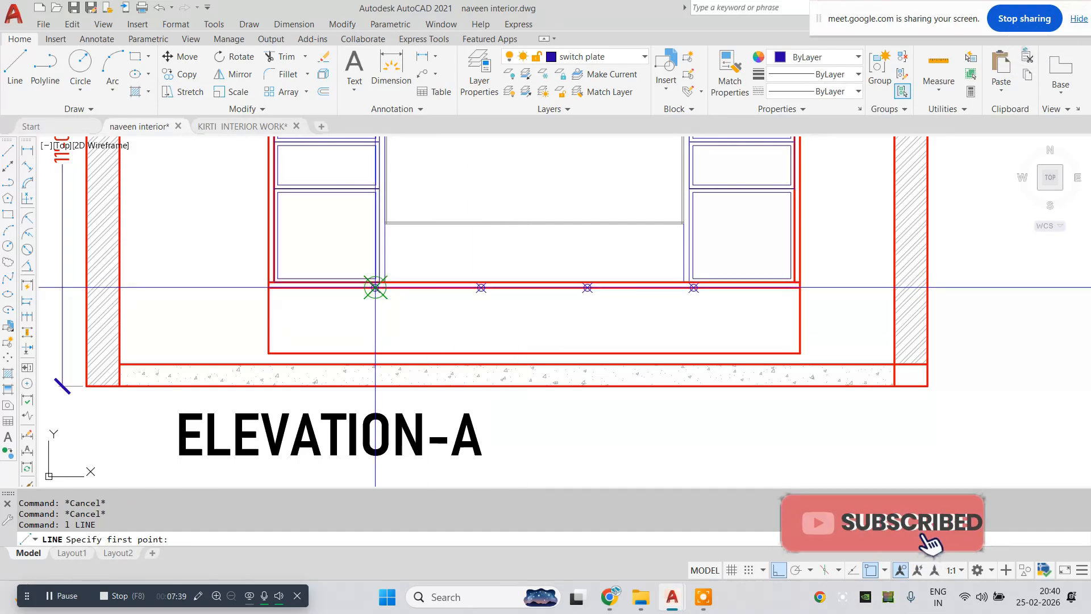
pyautogui.click(375, 287)
pyautogui.click(375, 353)
pyautogui.press('Escape')
pyautogui.press('Return')
pyautogui.click(481, 287)
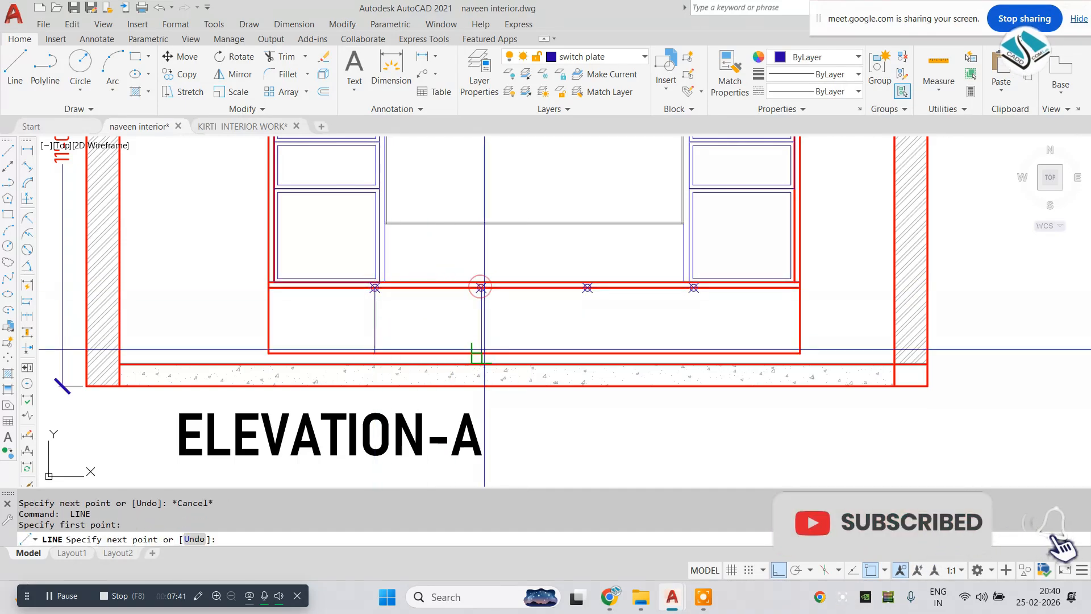
pyautogui.click(481, 352)
pyautogui.press('Escape')
pyautogui.press('Return')
pyautogui.click(587, 287)
pyautogui.click(587, 353)
pyautogui.press('Escape')
pyautogui.press('Return')
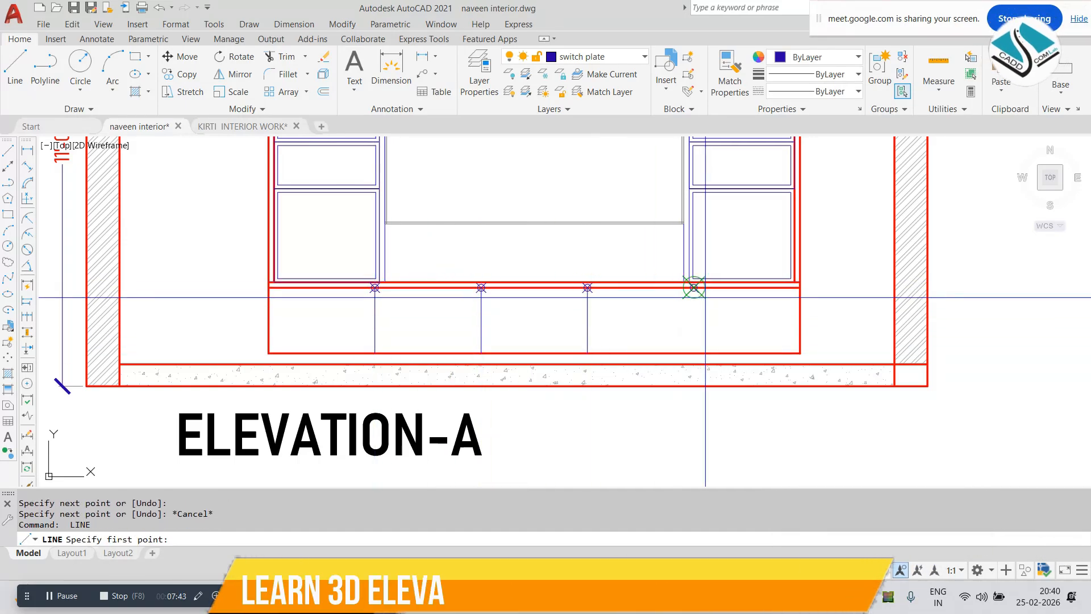
pyautogui.click(694, 288)
pyautogui.click(694, 353)
pyautogui.press('Escape')
# - Erase the four division point markers on the low cabinet's top line
pyautogui.scroll(2, 375, 289)
pyautogui.click(336, 256)
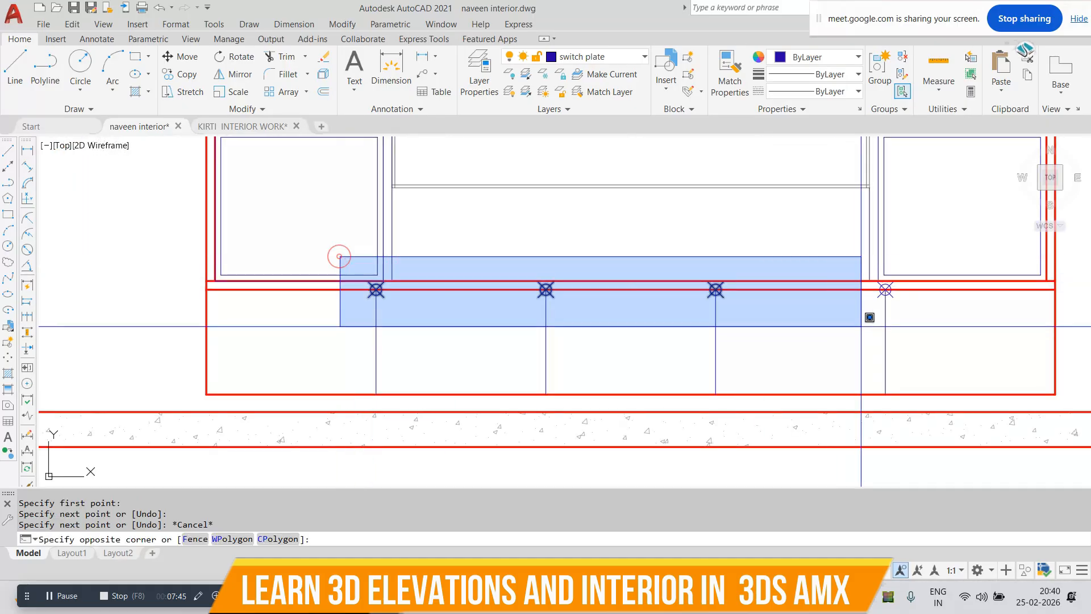
pyautogui.click(912, 319)
pyautogui.press('Escape')
pyautogui.press('Escape')
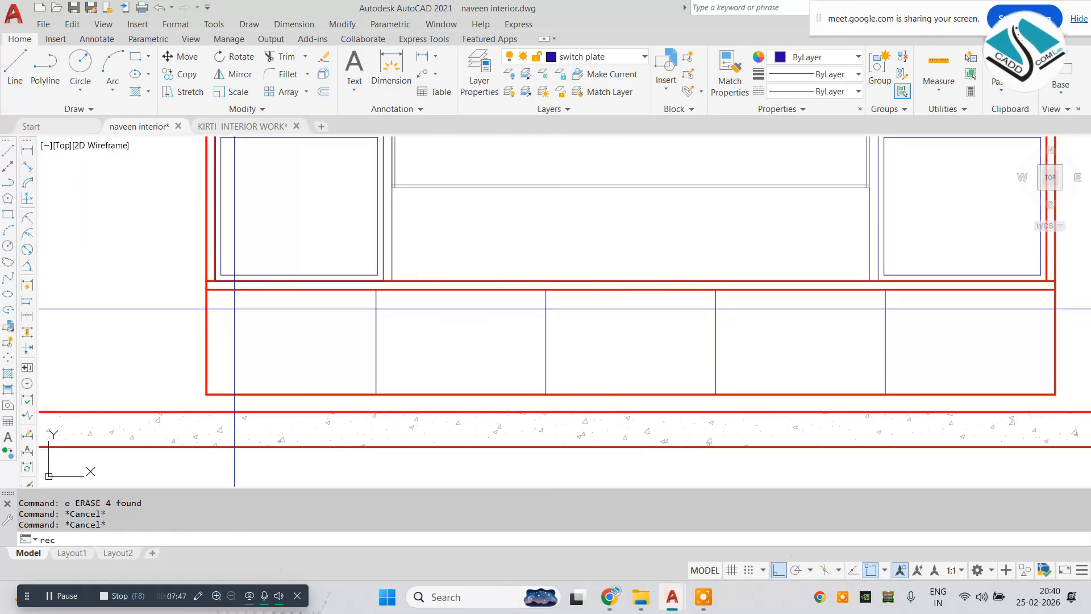
pyautogui.scroll(-3, 373, 325)
pyautogui.write('rec')
pyautogui.press('Return')
pyautogui.moveTo(372, 324); pyautogui.dragTo(431, 324, button='middle')
pyautogui.scroll(6, 410, 332)
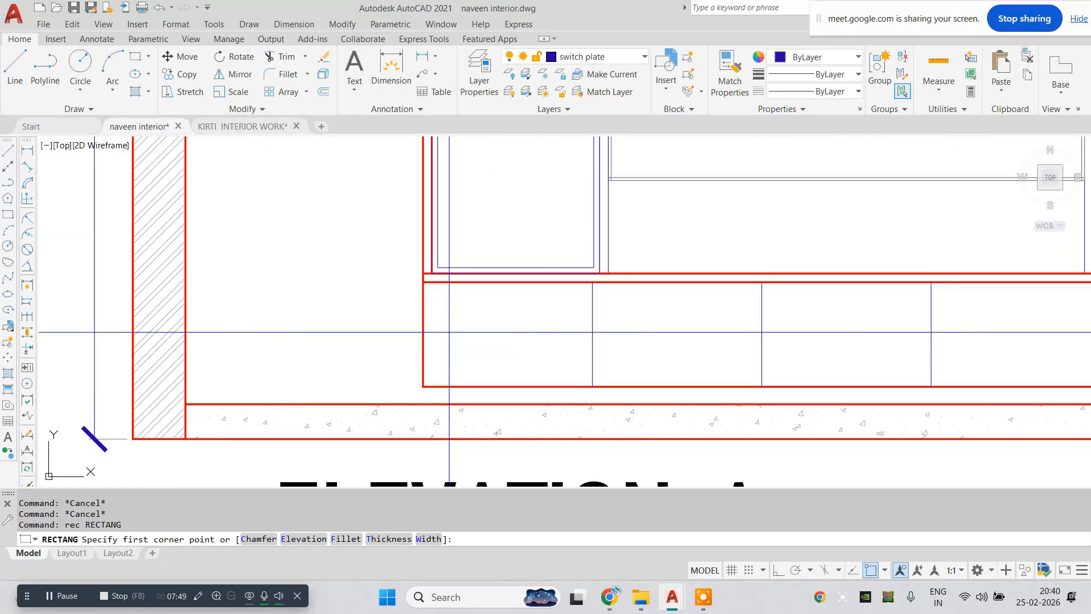
pyautogui.press('Escape')
pyautogui.press('Escape')
pyautogui.press('Escape')
# - Match the four cabinet divider lines' properties to the red cabinet outline
pyautogui.scroll(-5, 446, 324)
pyautogui.scroll(1, 478, 324)
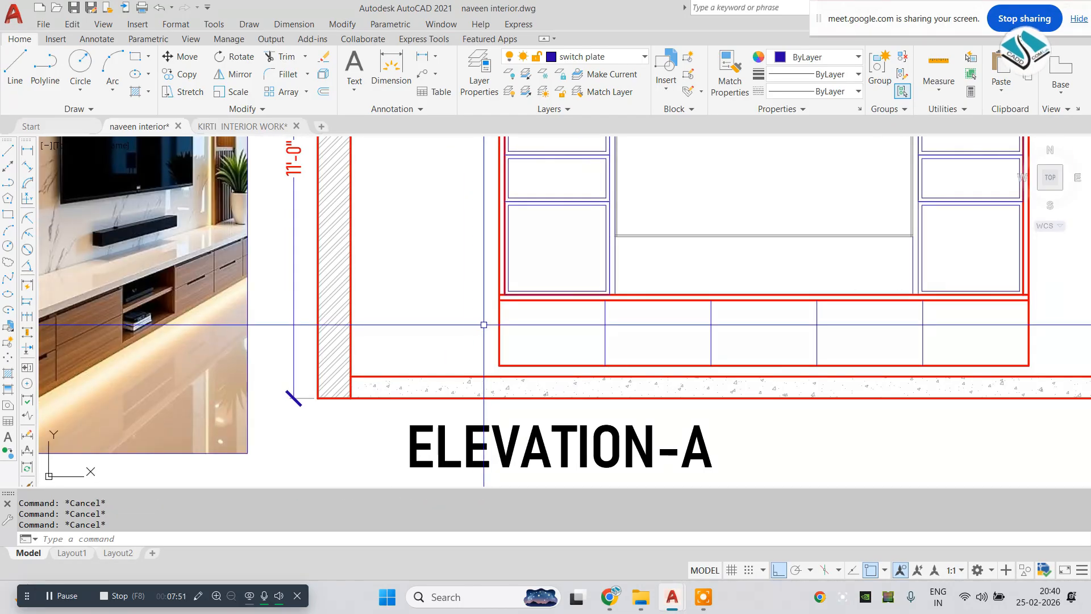
pyautogui.moveTo(473, 325); pyautogui.dragTo(481, 324, button='middle')
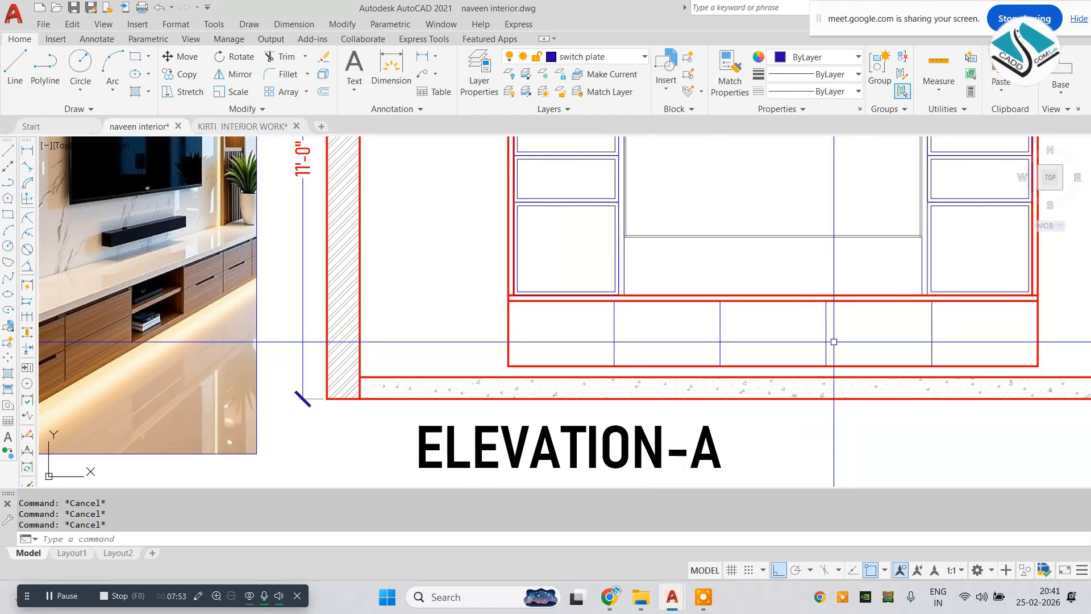
pyautogui.click(940, 327)
pyautogui.press('Escape')
pyautogui.write('ma')
pyautogui.press('Return')
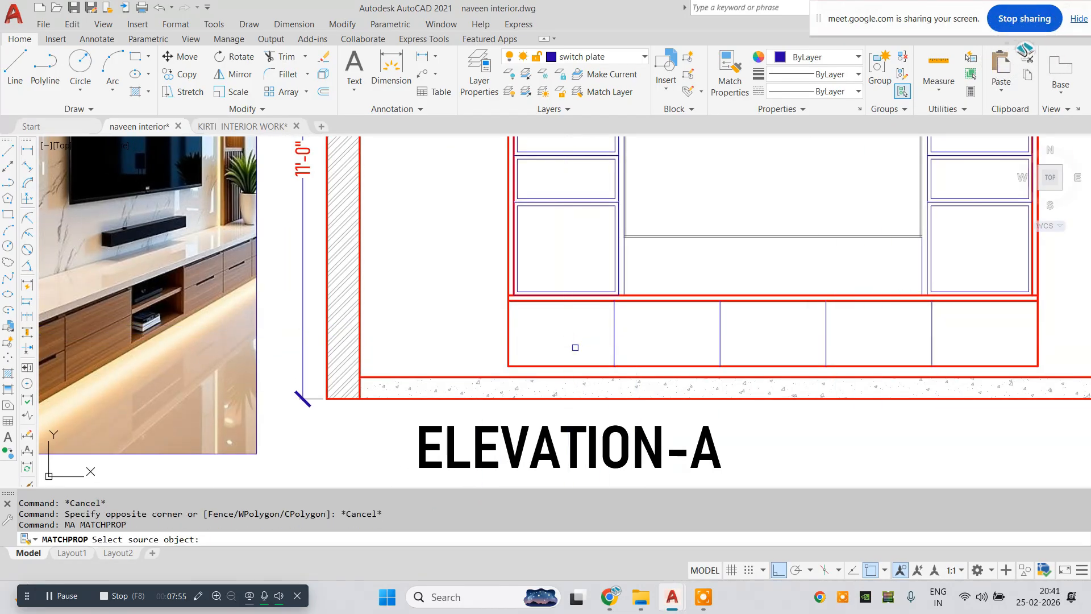
pyautogui.click(755, 302)
pyautogui.click(955, 318)
pyautogui.click(584, 325)
pyautogui.press('Escape')
pyautogui.press('Escape')
pyautogui.press('Escape')
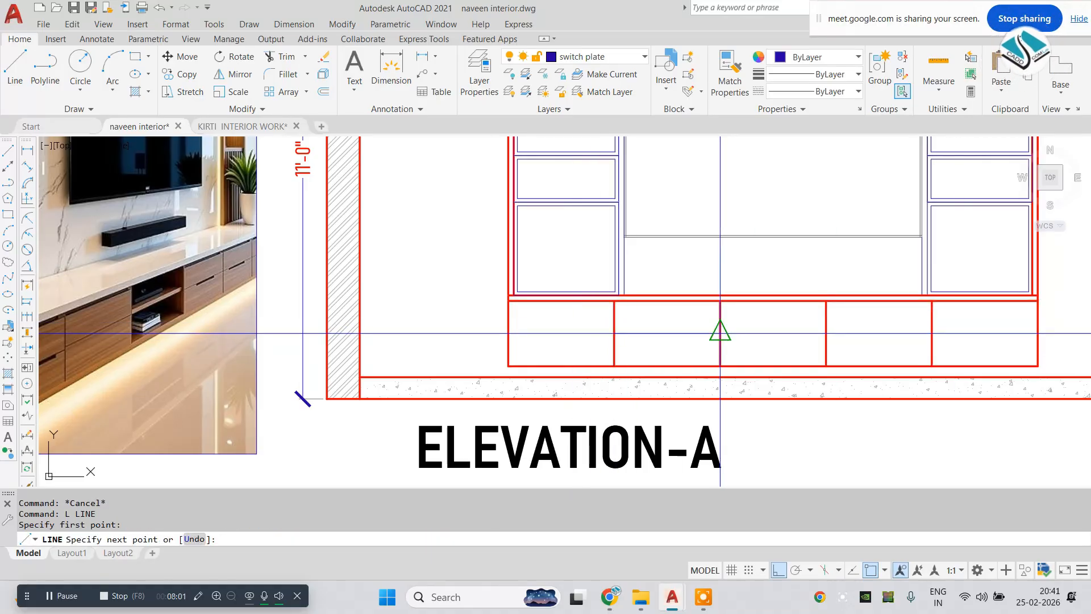
# - Draw horizontal lines at mid-height across the second and fourth compartments of the low cabinet
pyautogui.press('Escape')
pyautogui.scroll(-1, 720, 333)
pyautogui.scroll(1, 727, 336)
pyautogui.press('space')
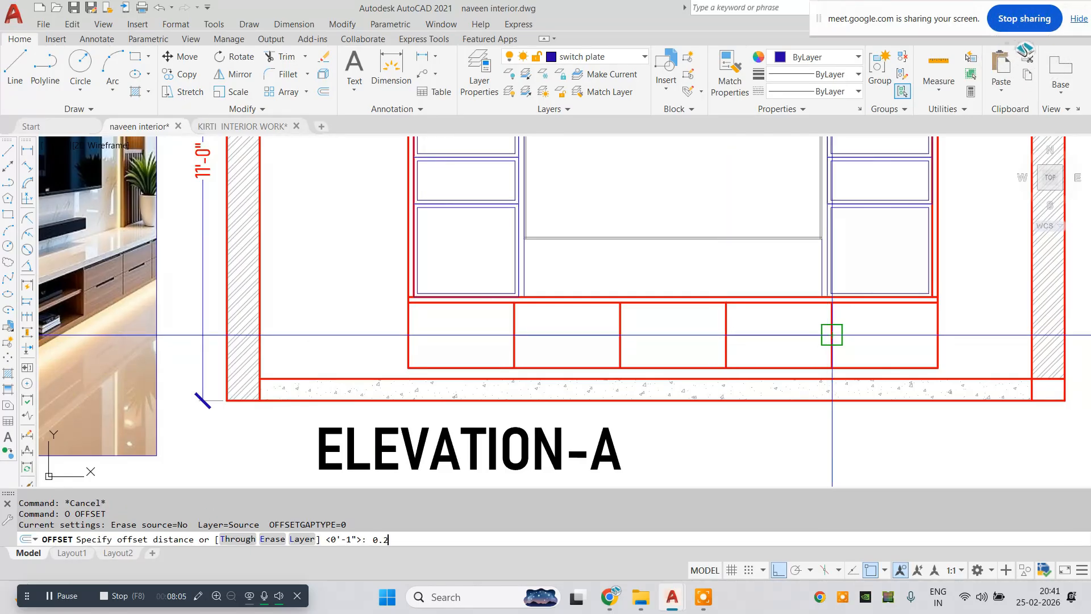
# - Offset the mid-height lines in the second and fourth cabinet compartments downward by 0.2 inch
pyautogui.scroll(3, 787, 339)
pyautogui.click(782, 331)
pyautogui.click(772, 349)
pyautogui.moveTo(393, 329); pyautogui.dragTo(506, 327, button='middle')
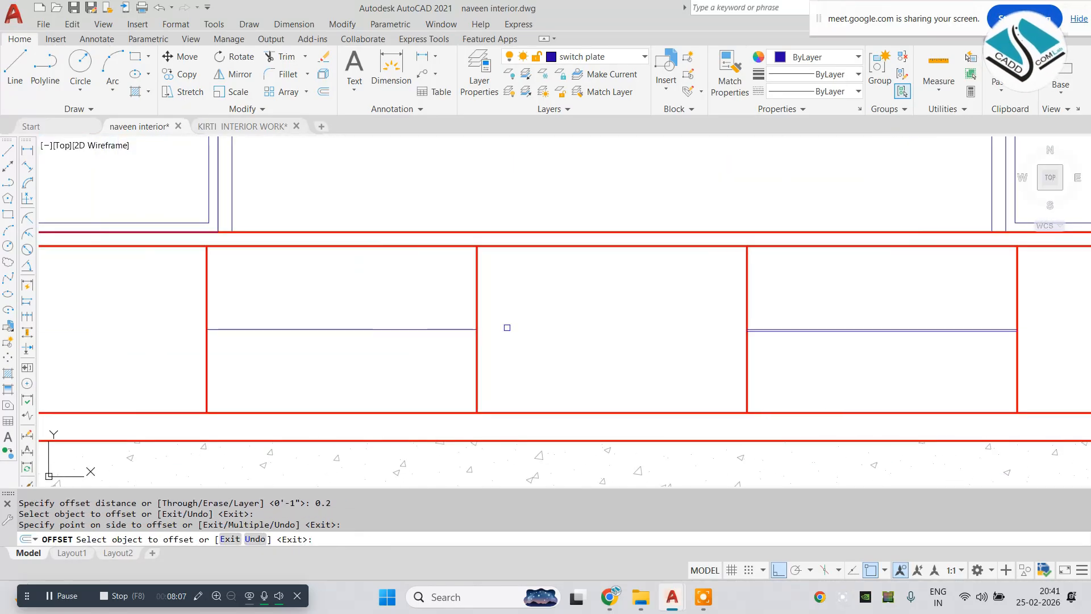
pyautogui.click(421, 328)
pyautogui.click(421, 330)
pyautogui.press('Escape')
pyautogui.scroll(-5, 424, 336)
pyautogui.press('Escape')
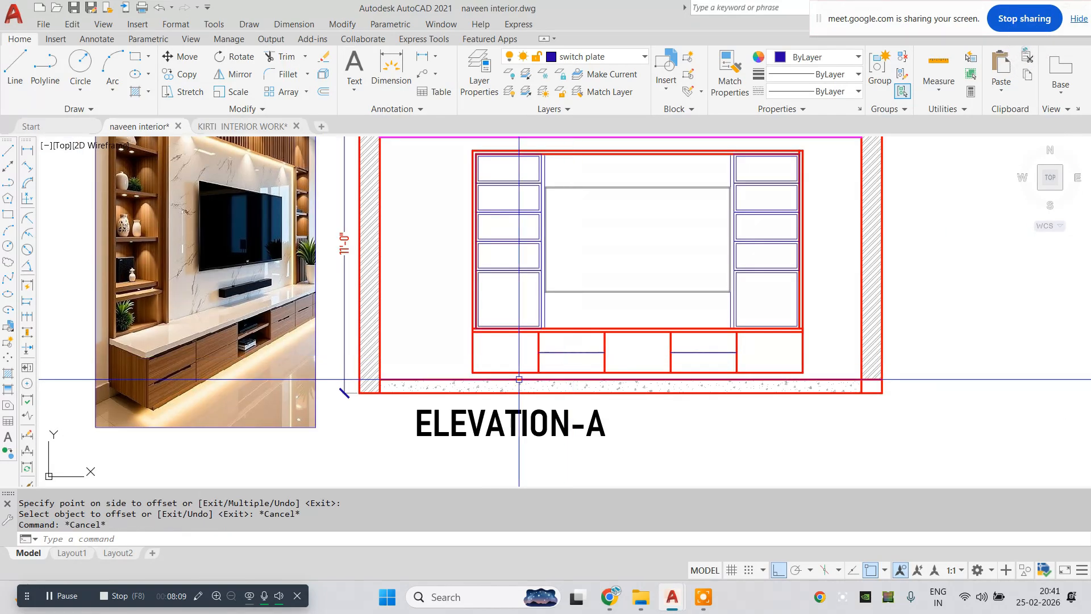
# - Draw horizontal lines at mid-height across the first and fifth compartments of the low cabinet
pyautogui.scroll(2, 492, 363)
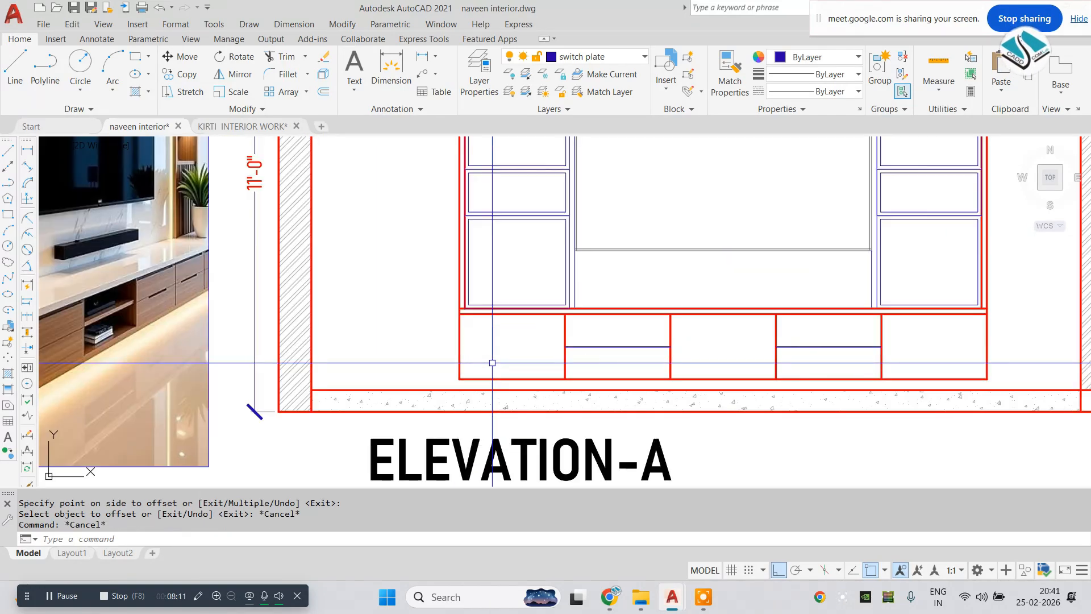
pyautogui.moveTo(492, 362); pyautogui.dragTo(548, 357, button='middle')
pyautogui.press('Escape')
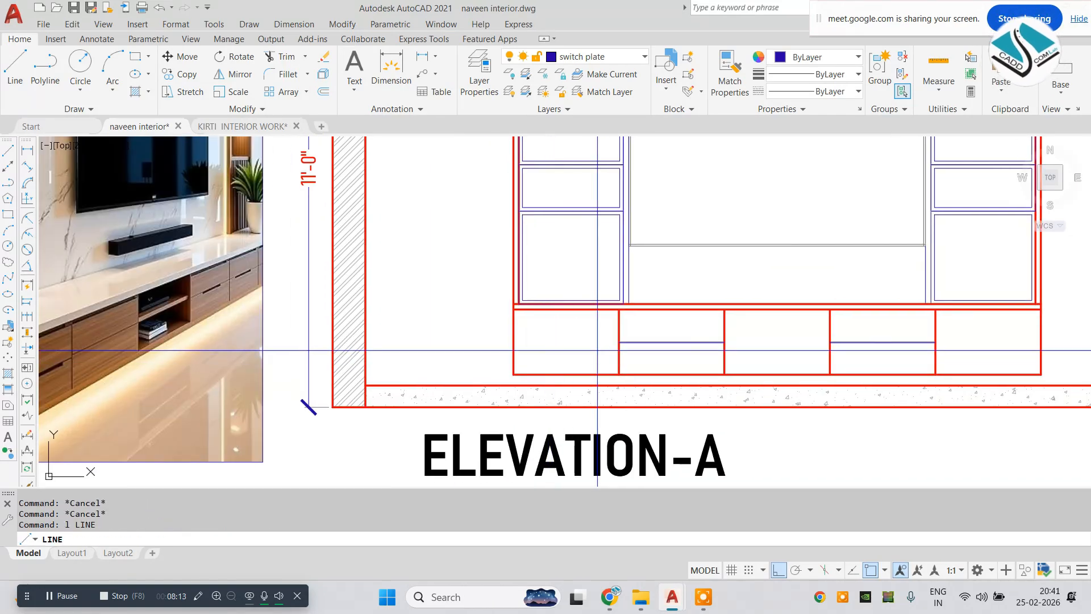
pyautogui.scroll(5, 598, 350)
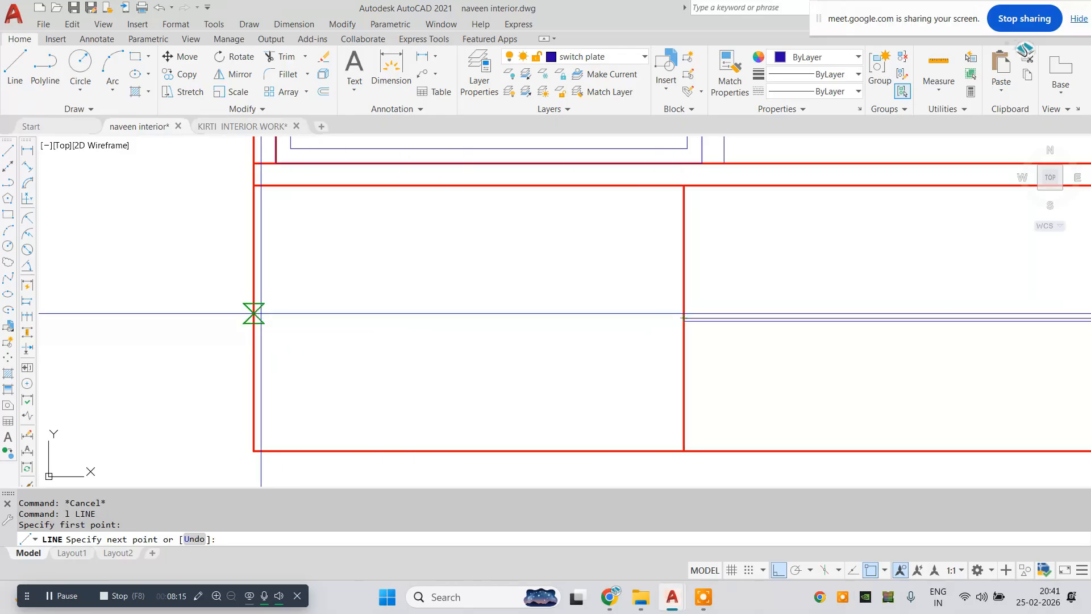
pyautogui.scroll(-5, 787, 347)
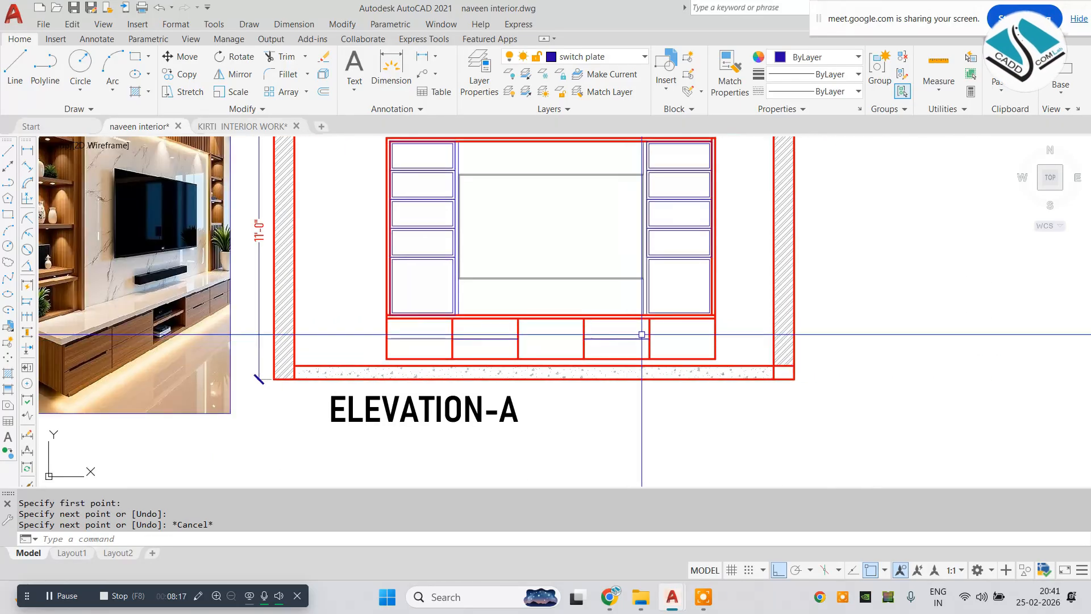
pyautogui.scroll(5, 828, 347)
pyautogui.press('Escape')
pyautogui.press('space')
pyautogui.click(673, 353)
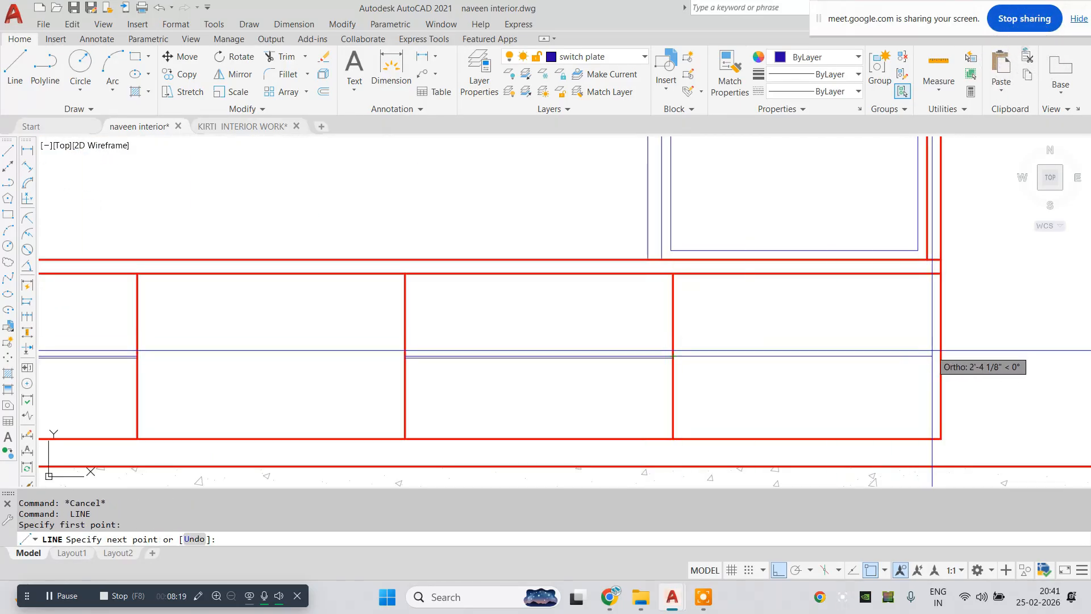
pyautogui.press('Escape')
pyautogui.scroll(-4, 941, 356)
# - Offset the mid-height lines in the first and fifth cabinet compartments downward by 0.5 inch
pyautogui.scroll(6, 516, 357)
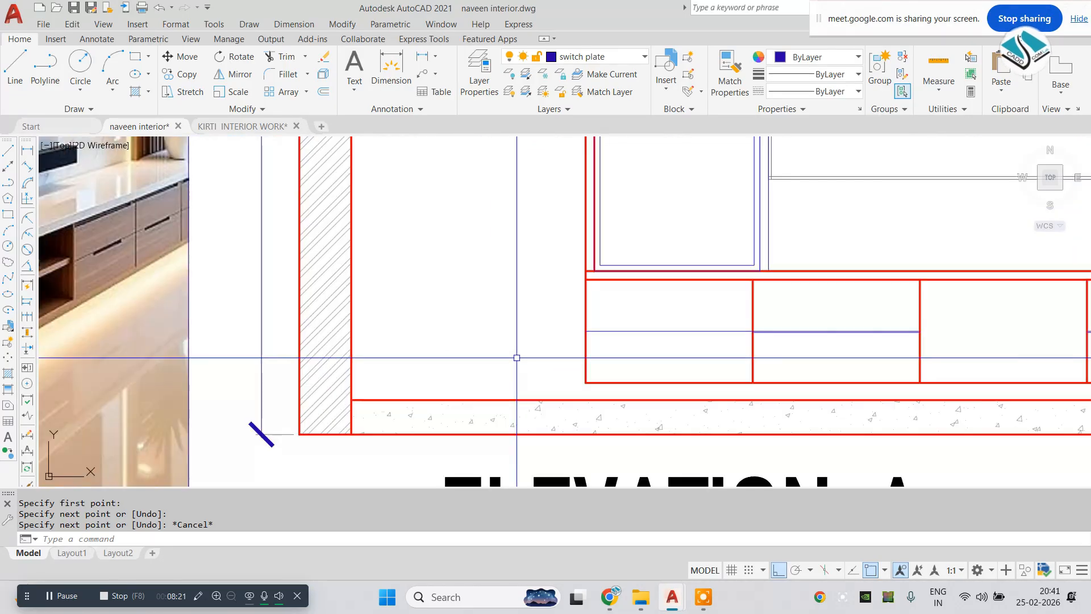
pyautogui.press('Return')
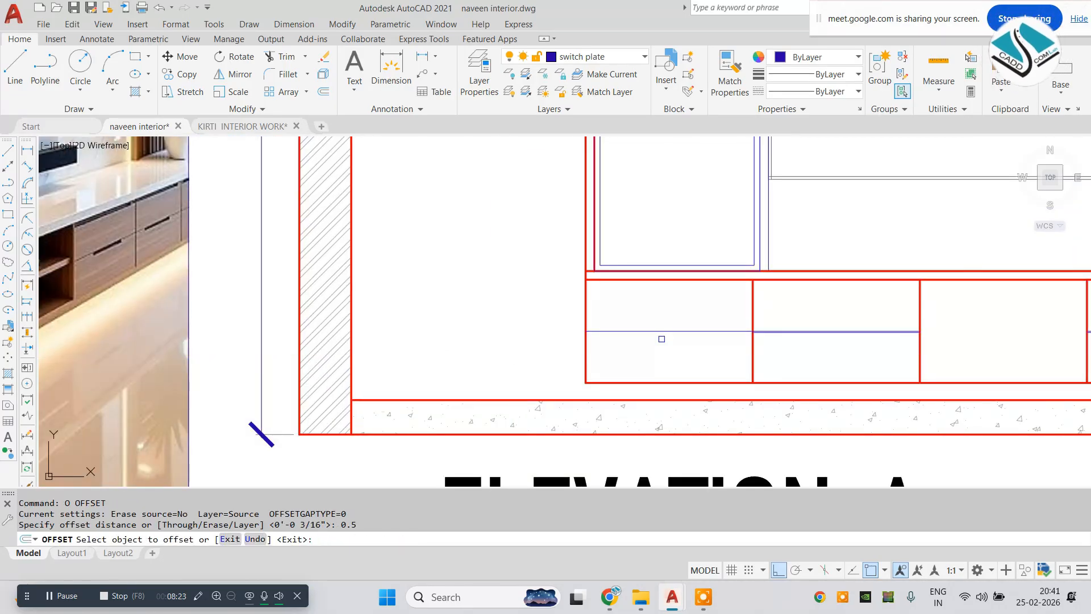
pyautogui.click(680, 332)
pyautogui.click(672, 360)
pyautogui.scroll(-6, 529, 331)
pyautogui.scroll(6, 699, 329)
pyautogui.click(722, 321)
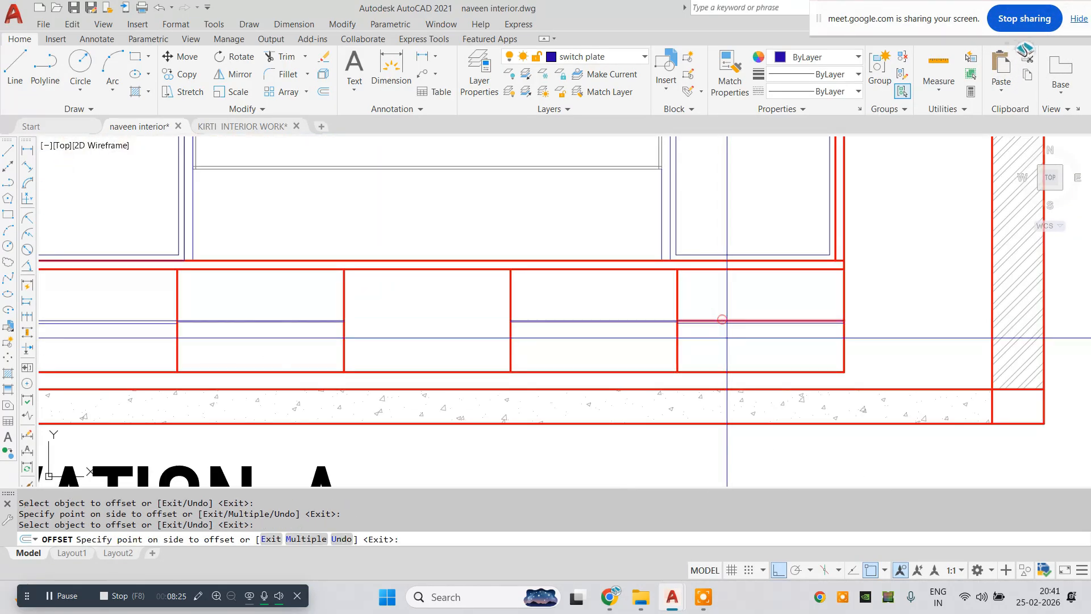
pyautogui.click(730, 349)
pyautogui.press('Escape')
pyautogui.press('Escape')
# - Draw a vertical line in the fifth compartment from the midpoint of the lower offset line down to the cabinet's bottom edge
pyautogui.scroll(2, 730, 333)
pyautogui.write('l')
pyautogui.press('Return')
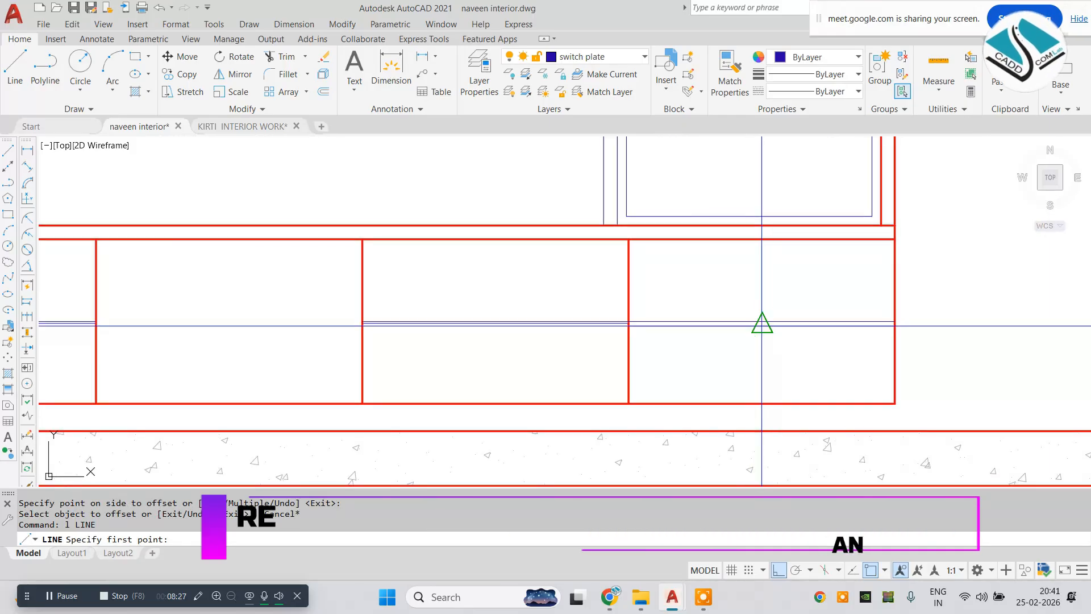
pyautogui.click(760, 327)
pyautogui.click(763, 404)
pyautogui.press('Escape')
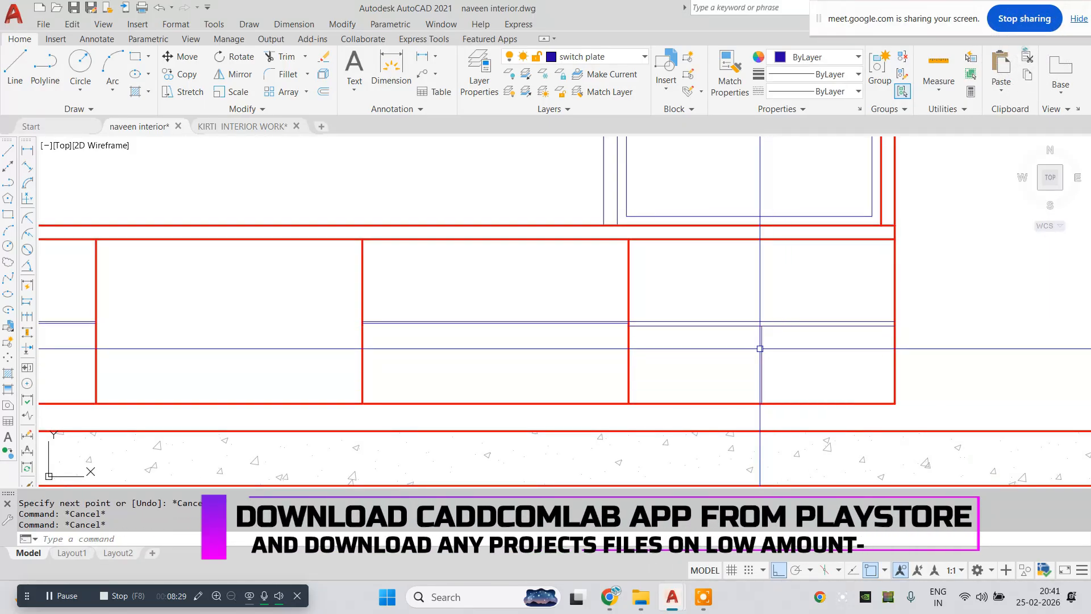
# - Offset the fifth compartment's vertical centre line by 2 inches to both sides
pyautogui.write('o')
pyautogui.press('Return')
pyautogui.write('2')
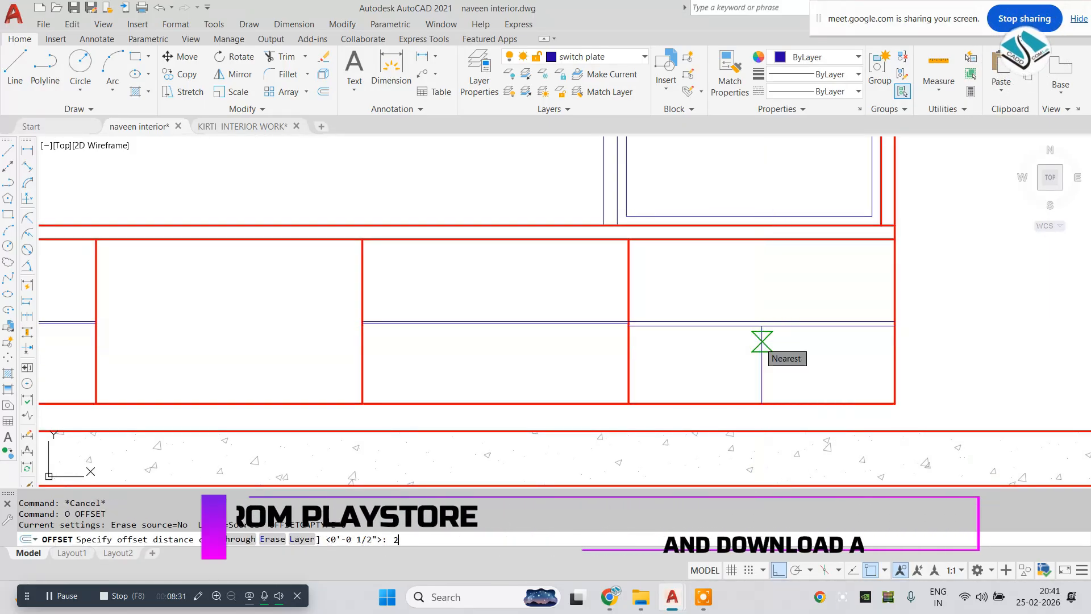
pyautogui.press('Return')
pyautogui.click(760, 342)
pyautogui.click(723, 342)
pyautogui.click(761, 343)
pyautogui.click(798, 346)
pyautogui.press('Escape')
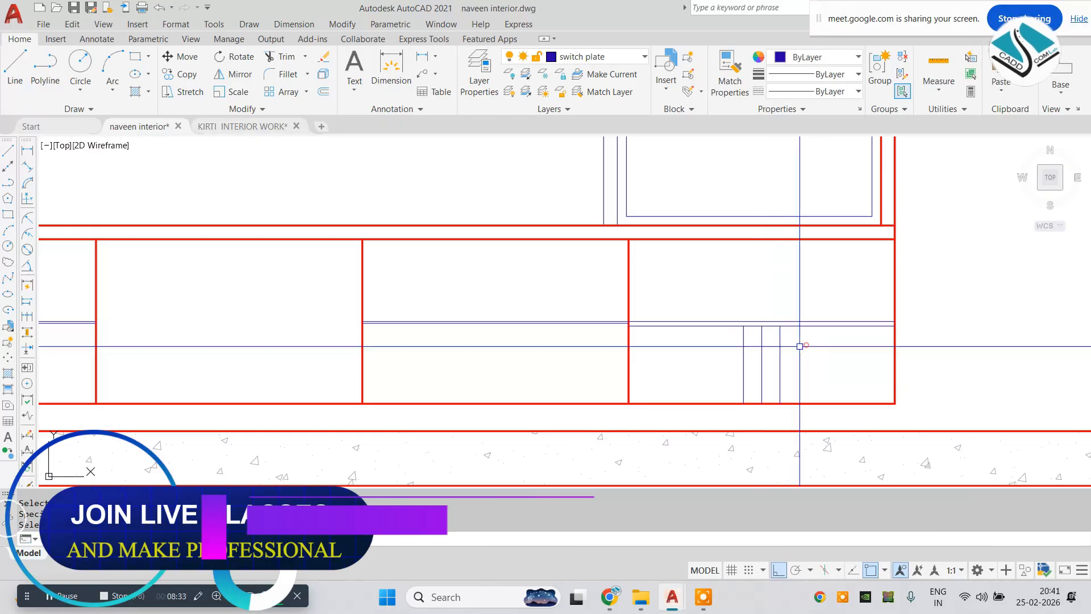
# - Extend the three vertical lines in the fifth compartment up to the upper mid-height line
pyautogui.write('ex')
pyautogui.press('Return')
pyautogui.press('Return')
pyautogui.click(812, 340)
pyautogui.click(709, 358)
pyautogui.scroll(2, 775, 330)
pyautogui.press('Escape')
pyautogui.press('Escape')
# - Trim the vertical lines below the fifth compartment's lower offset line and the upper line between the two outer verticals
pyautogui.write('tr')
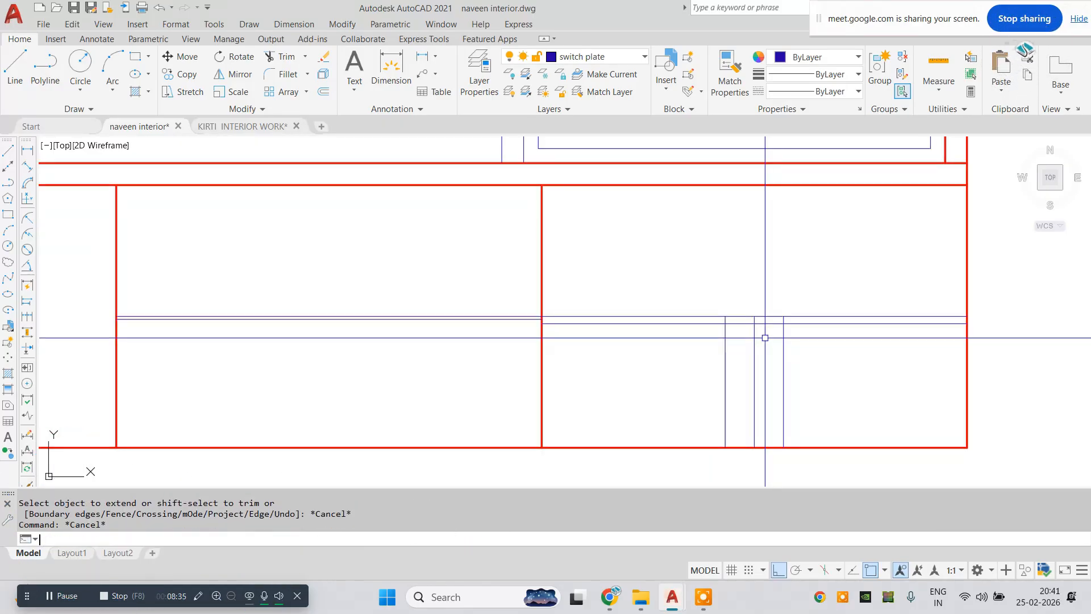
pyautogui.press('Return')
pyautogui.press('Return')
pyautogui.click(816, 351)
pyautogui.click(678, 379)
pyautogui.scroll(4, 789, 315)
pyautogui.click(649, 319)
pyautogui.click(640, 311)
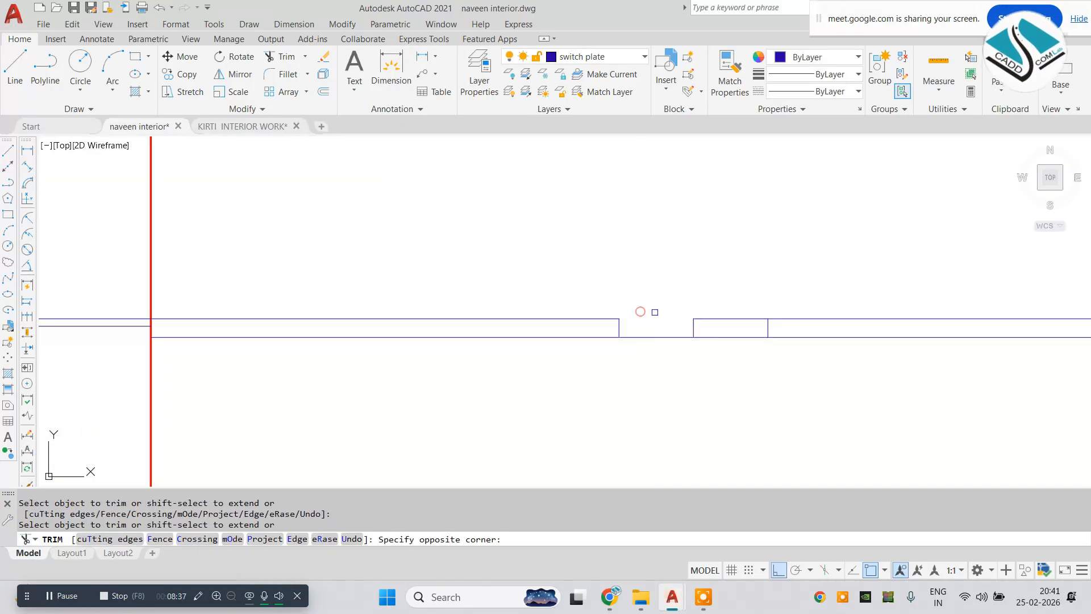
pyautogui.press('Escape')
# - Erase the leftover centre stub and trim the lower line outside the notch to form a recessed handle in the fifth compartment
pyautogui.click(710, 321)
pyautogui.click(681, 323)
pyautogui.write('e')
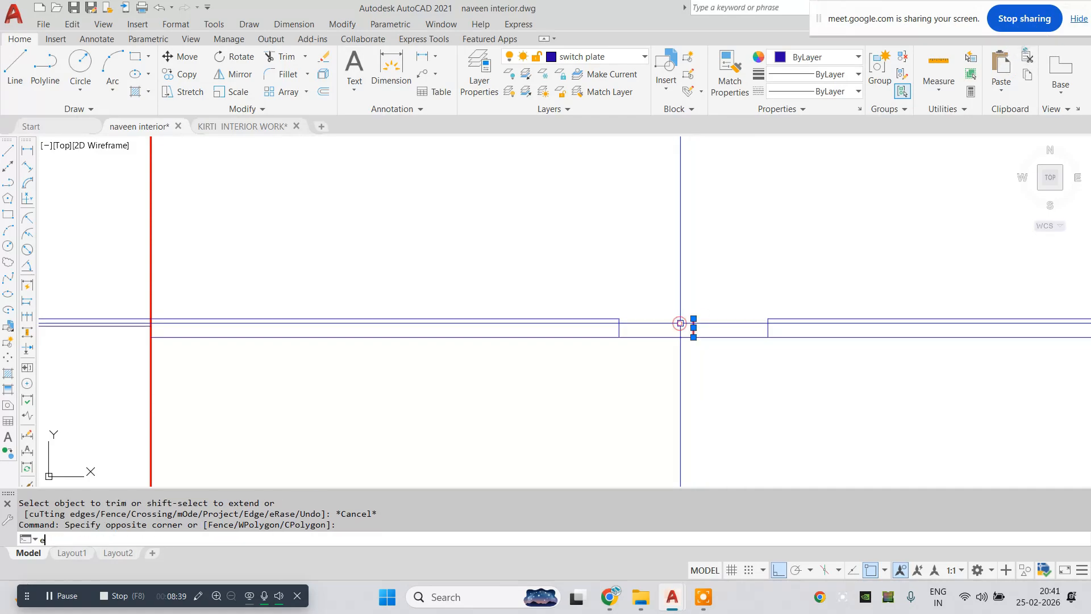
pyautogui.press('Return')
pyautogui.write('tr')
pyautogui.press('Return')
pyautogui.press('Return')
pyautogui.scroll(-6, 545, 334)
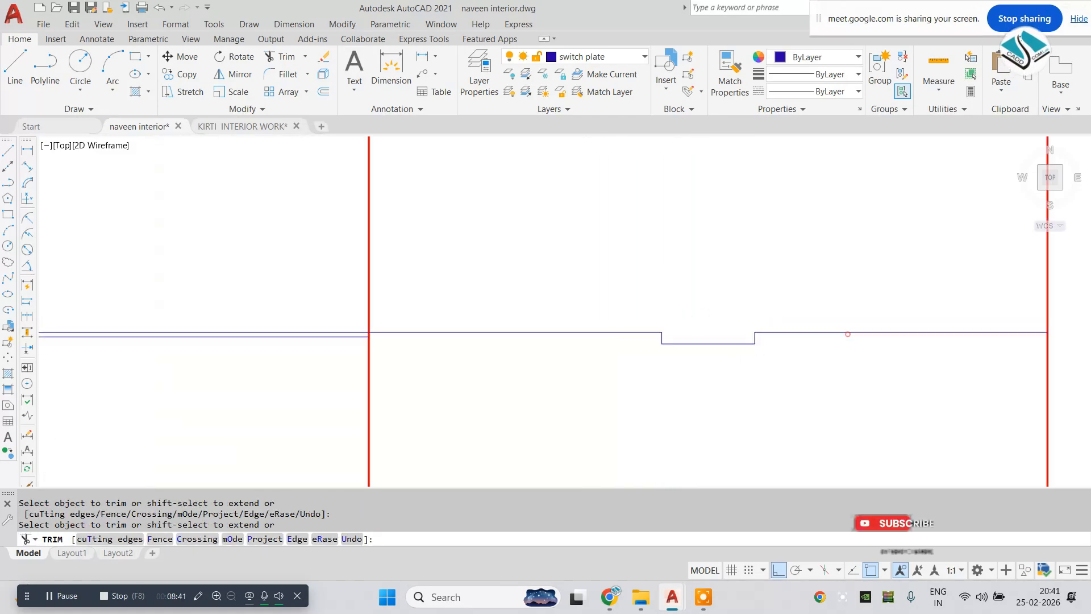
pyautogui.press('Escape')
pyautogui.press('Escape')
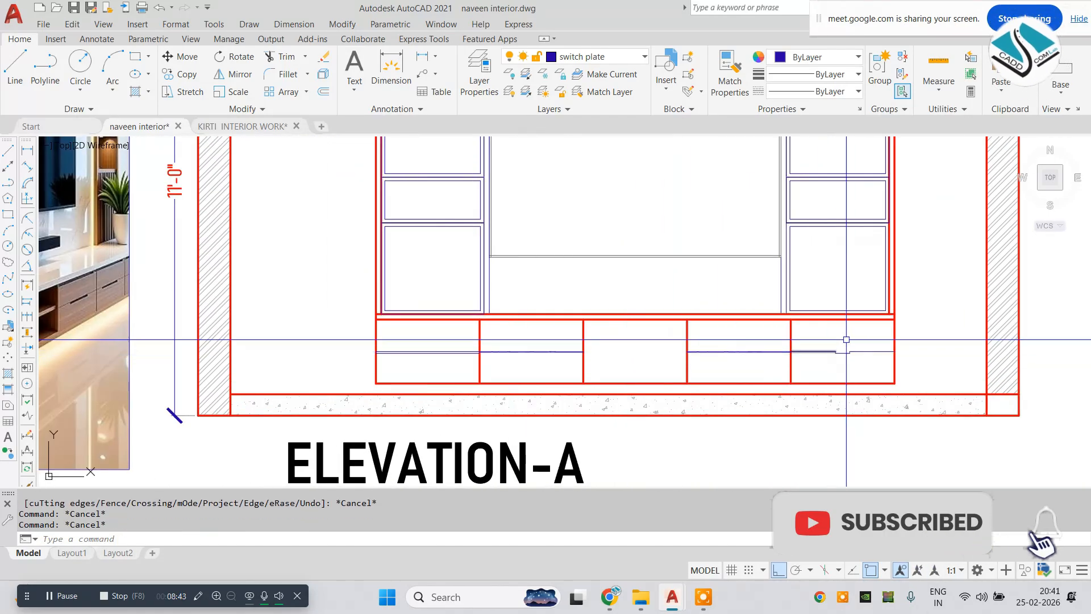
# - Copy the fifth compartment's notched handle line into the first compartment, using the compartment's upper corner as base point
pyautogui.click(848, 341)
pyautogui.click(807, 363)
pyautogui.write('co')
pyautogui.press('Return')
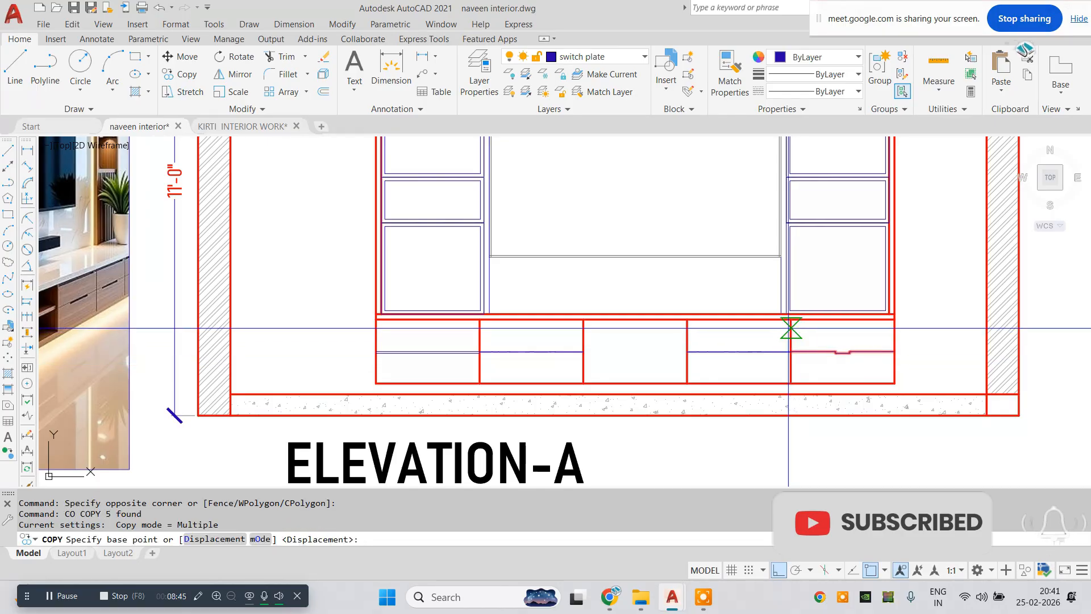
pyautogui.click(790, 316)
pyautogui.click(388, 317)
pyautogui.press('Escape')
pyautogui.scroll(8, 445, 357)
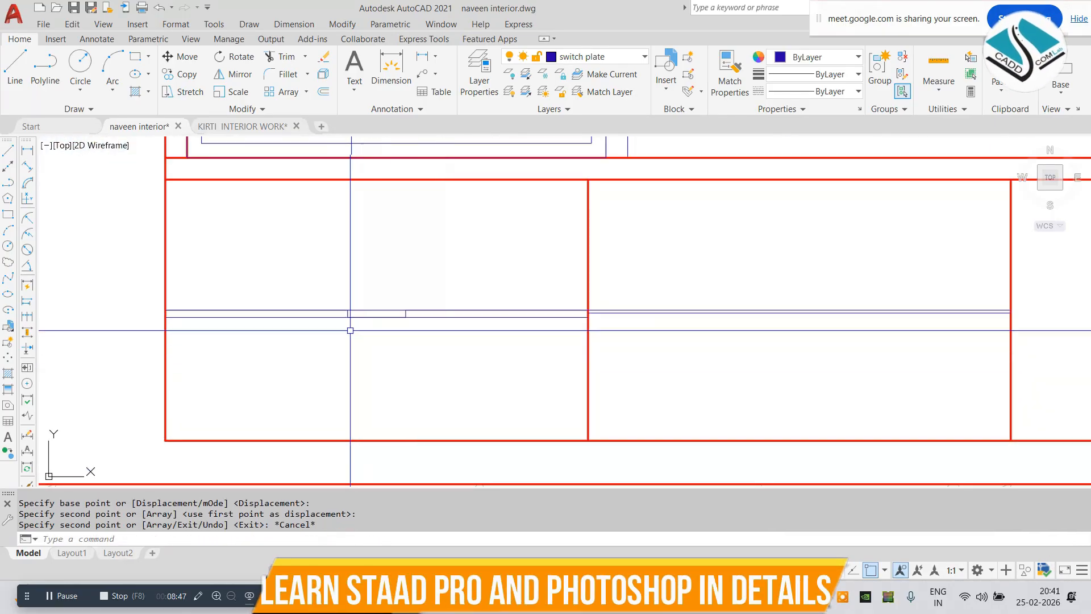
pyautogui.click(492, 277)
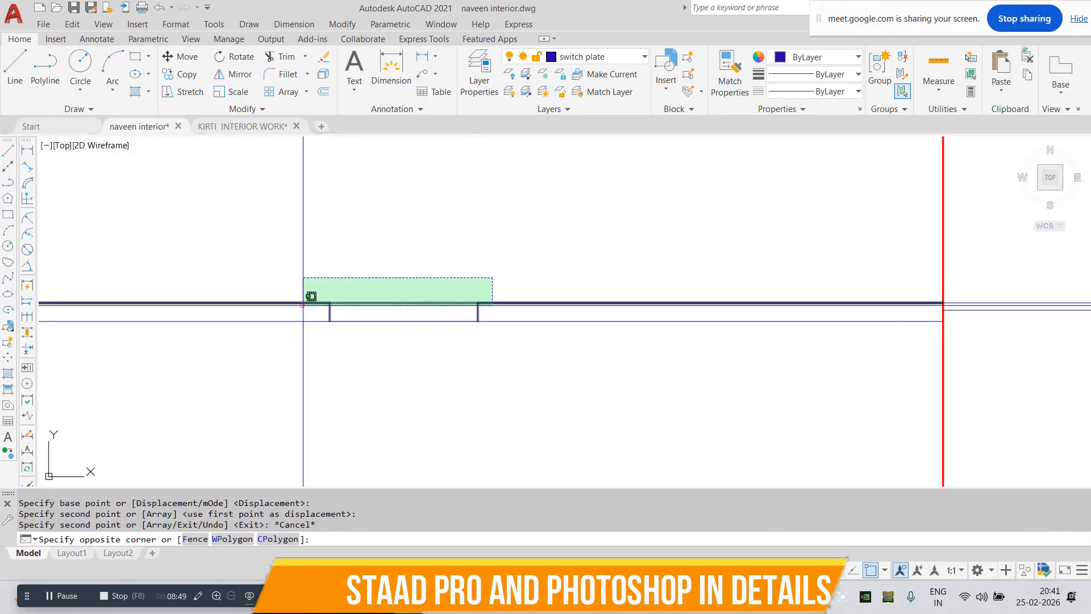
pyautogui.click(302, 305)
pyautogui.write('e')
pyautogui.press('Return')
pyautogui.hotkey('ctrl', 'z')
# - Erase the overlapping upper mid-height lines in the first compartment, keeping the notch's short vertical lines
pyautogui.click(297, 310)
pyautogui.click(229, 287)
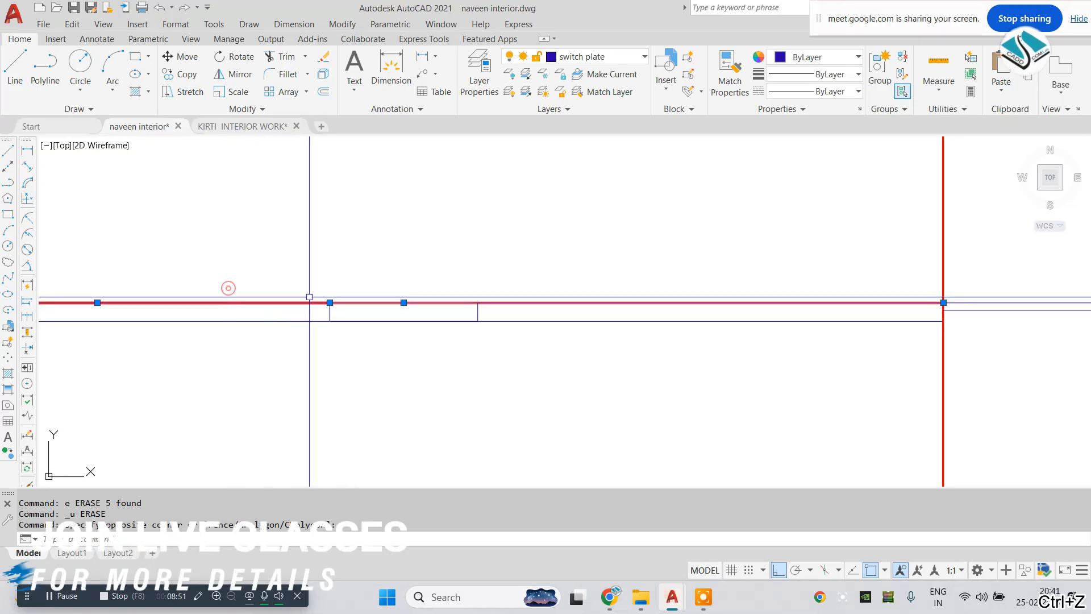
pyautogui.write('e')
pyautogui.press('Return')
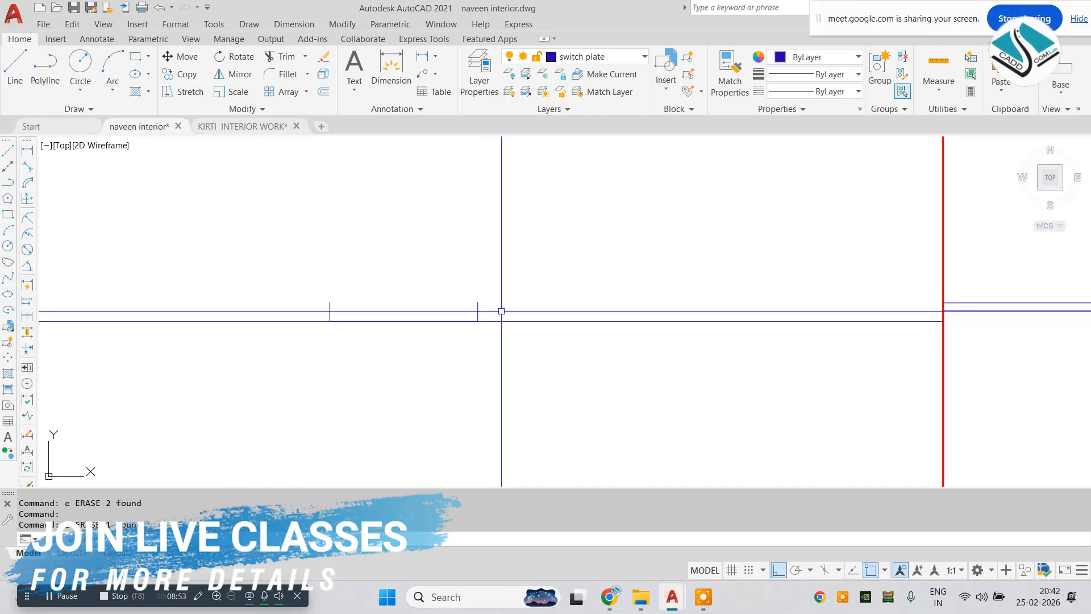
# - Draw horizontal lines from the upper ends of the first compartment's notch to the compartment's two sides
pyautogui.click(477, 302)
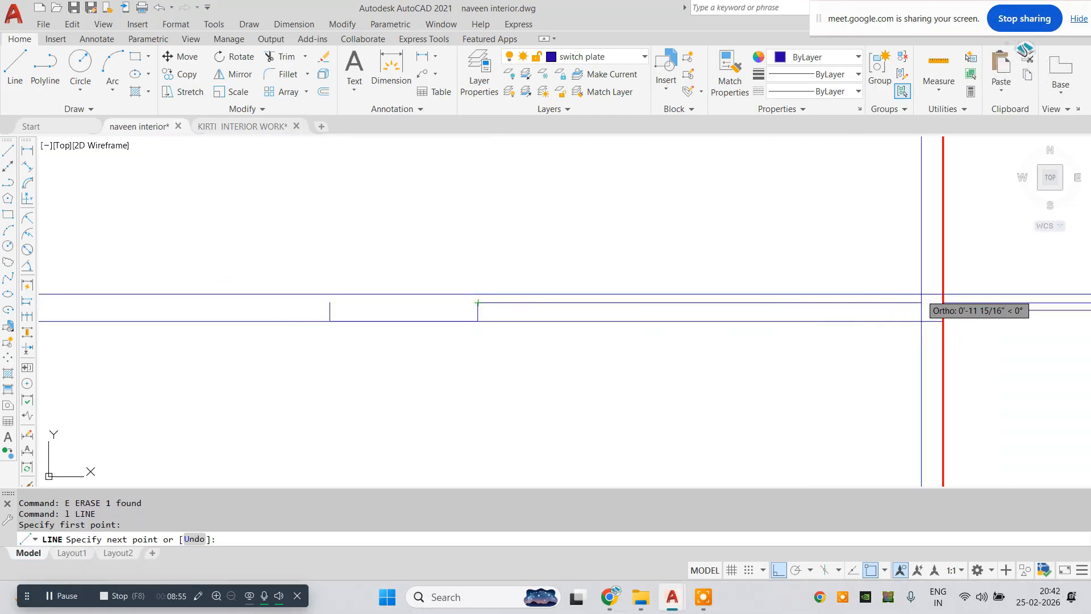
pyautogui.click(943, 302)
pyautogui.press('Escape')
pyautogui.moveTo(415, 307); pyautogui.dragTo(743, 320, button='middle')
pyautogui.press('Escape')
pyautogui.press('space')
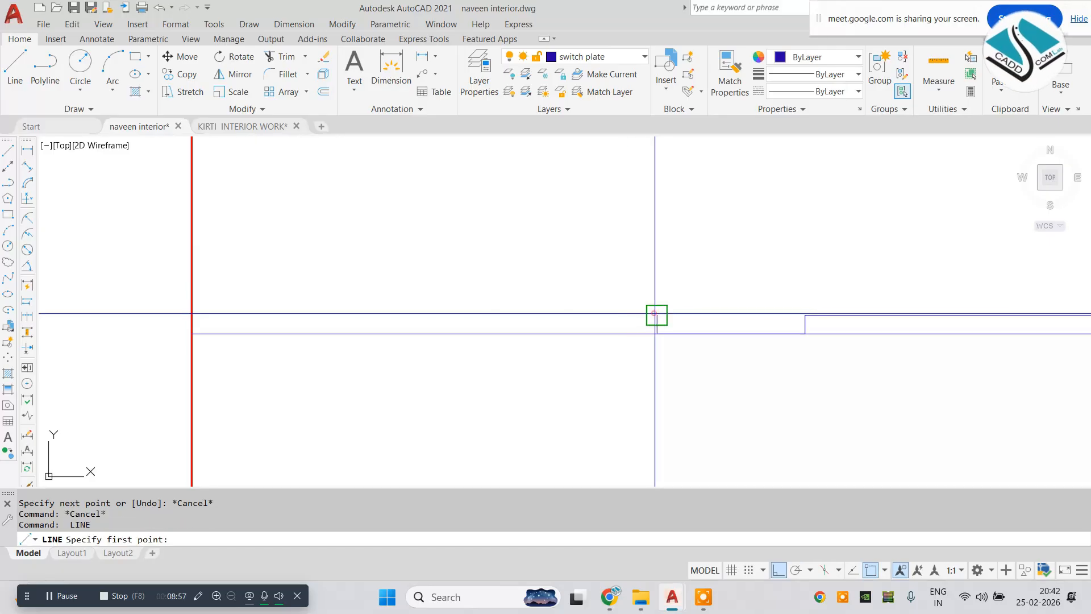
pyautogui.click(654, 313)
pyautogui.click(192, 315)
pyautogui.press('Escape')
# - Erase the full-width lower offset line in the first compartment, leaving only the notched line
pyautogui.click(372, 332)
pyautogui.write('e')
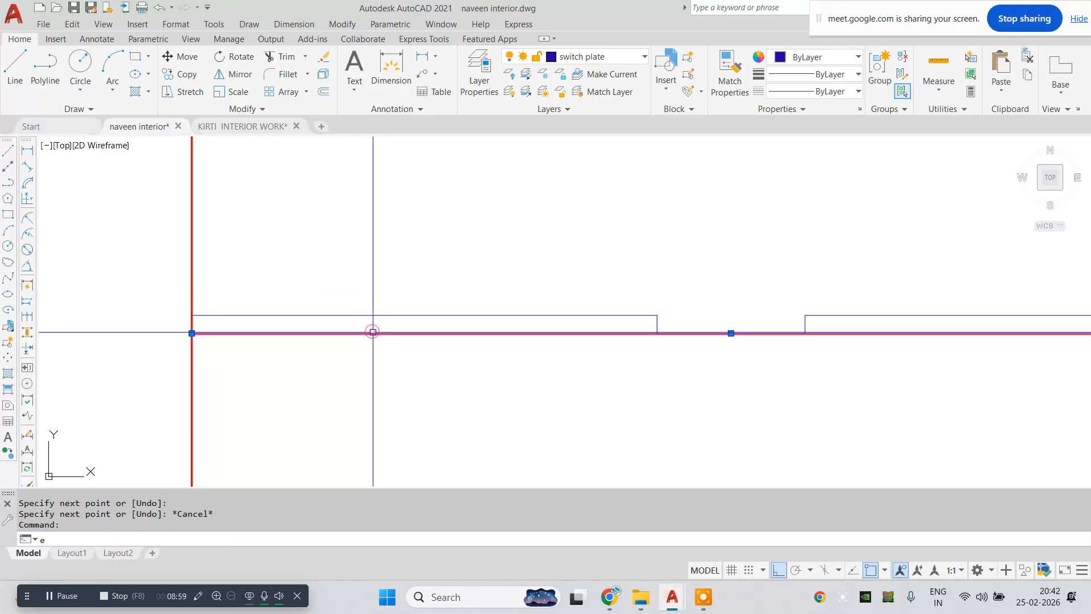
pyautogui.press('Return')
pyautogui.scroll(-5, 543, 333)
pyautogui.press('Escape')
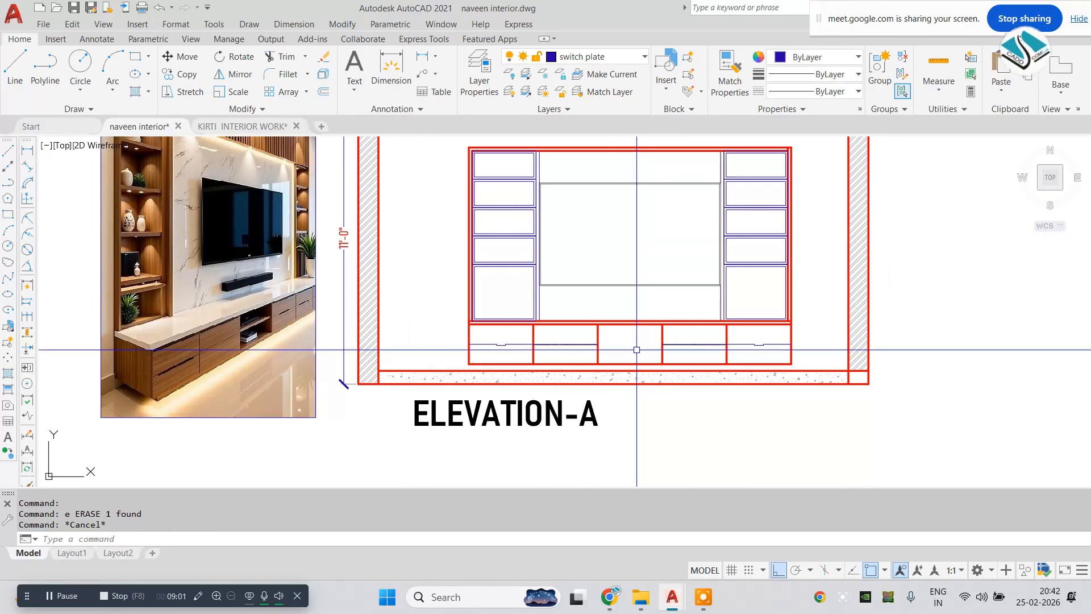
# - Draw a line across the third compartment of the low cabinet at mid-height
pyautogui.scroll(4, 637, 350)
pyautogui.press('Escape')
pyautogui.write('l')
pyautogui.press('Return')
pyautogui.click(535, 337)
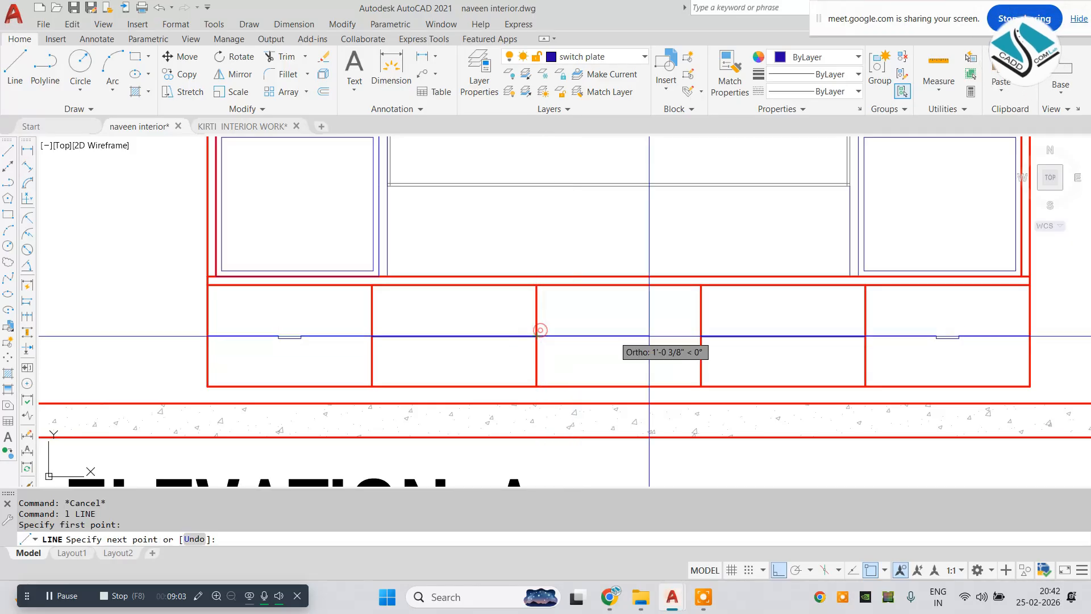
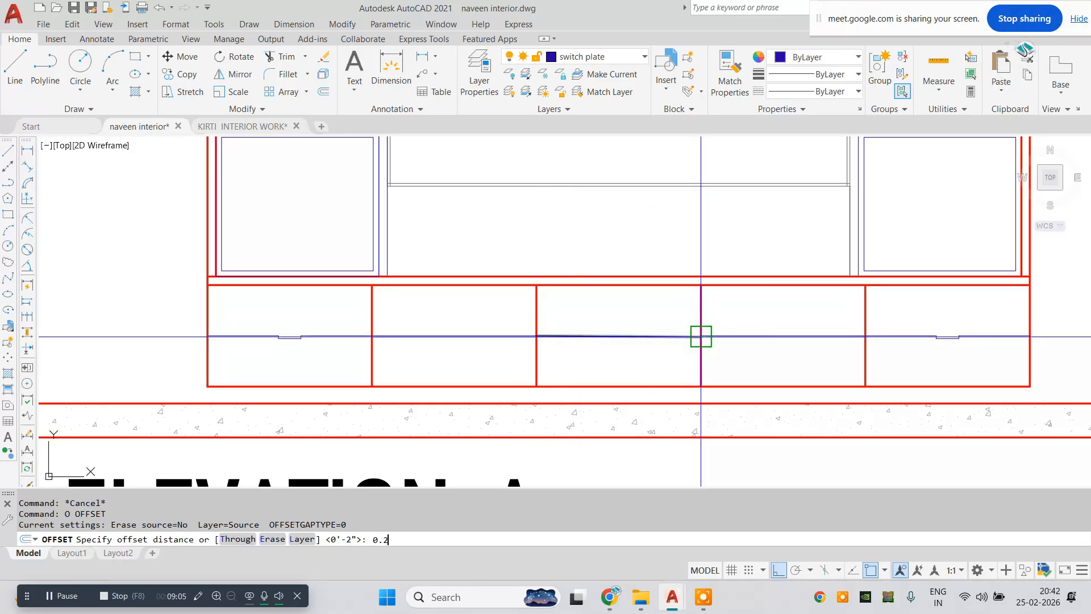
pyautogui.press('Return')
pyautogui.press('Escape')
pyautogui.write('o')
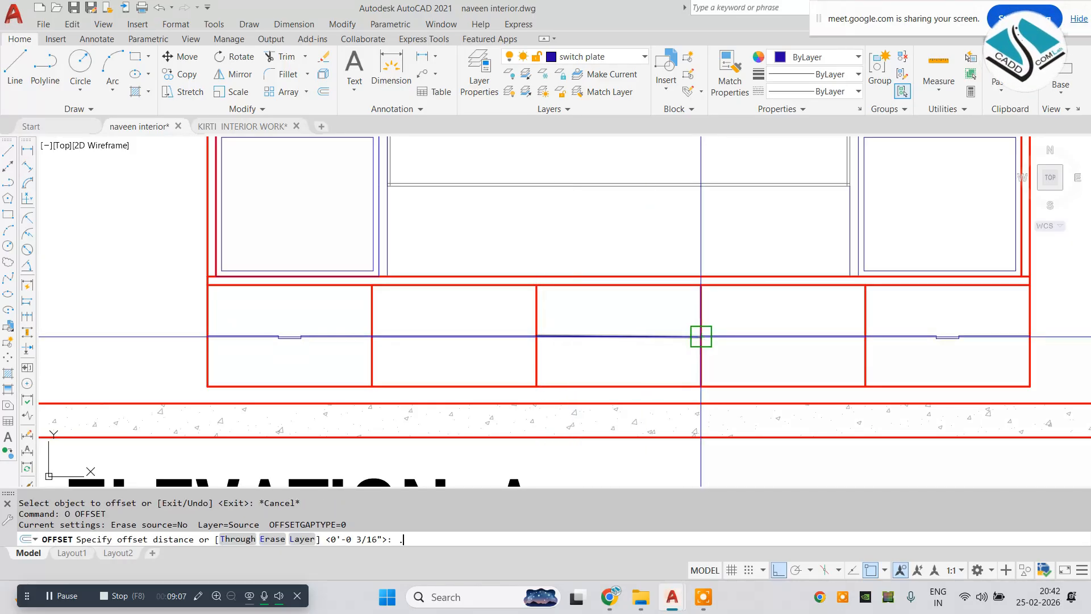
pyautogui.press('Escape')
pyautogui.press('Escape')
# - Offset the third compartment's mid-height line by 0.5 inch both upward and downward
pyautogui.write('o0.5')
pyautogui.press('Return')
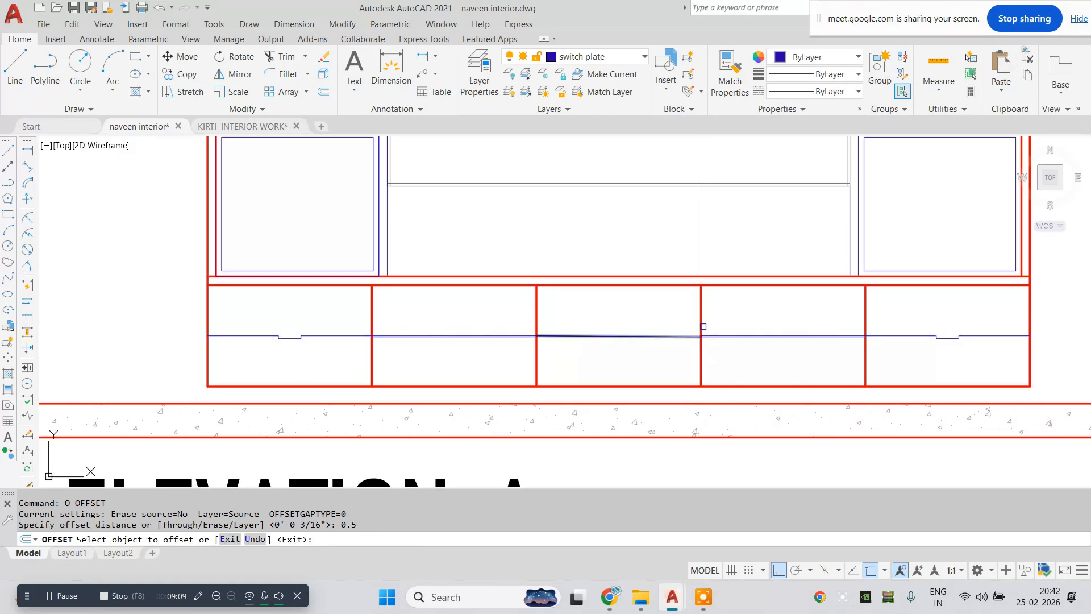
pyautogui.scroll(2, 623, 336)
pyautogui.click(634, 335)
pyautogui.scroll(2, 616, 337)
pyautogui.click(628, 310)
pyautogui.click(619, 334)
pyautogui.click(619, 349)
pyautogui.press('Escape')
# - Erase the original line between the two offset lines in the third compartment
pyautogui.click(622, 330)
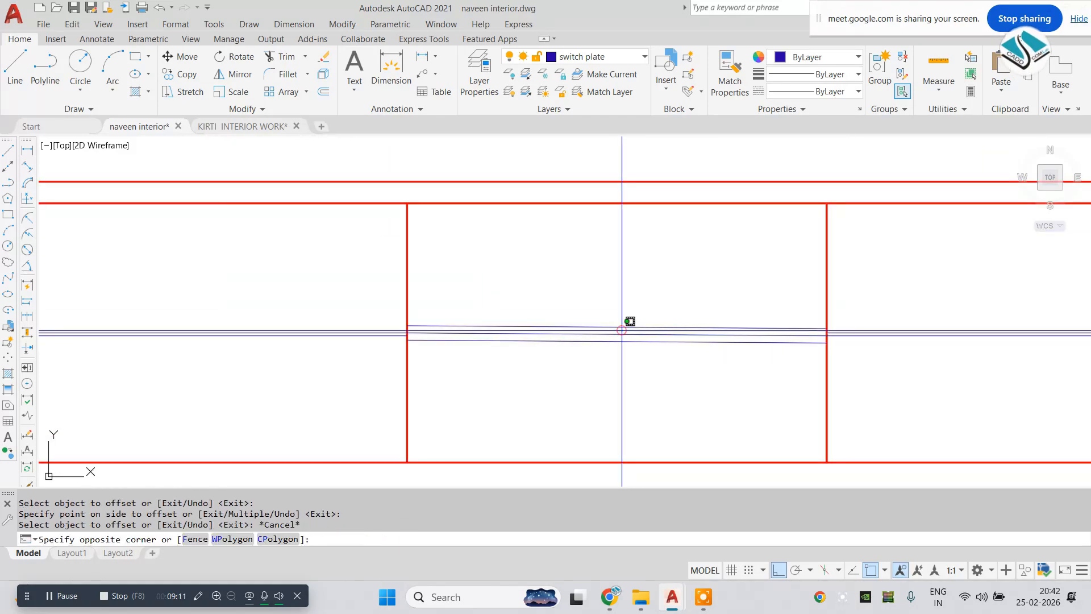
pyautogui.write('e')
pyautogui.press('Return')
pyautogui.press('Escape')
pyautogui.click(581, 334)
pyautogui.write('e')
pyautogui.press('Return')
pyautogui.press('Escape')
pyautogui.scroll(-8, 578, 364)
pyautogui.moveTo(495, 355)
pyautogui.mouseDown(button='middle')
pyautogui.moveTo(562, 374)
pyautogui.moveTo(524, 367)
pyautogui.mouseUp(button='middle')
pyautogui.press('Escape')
pyautogui.press('Escape')
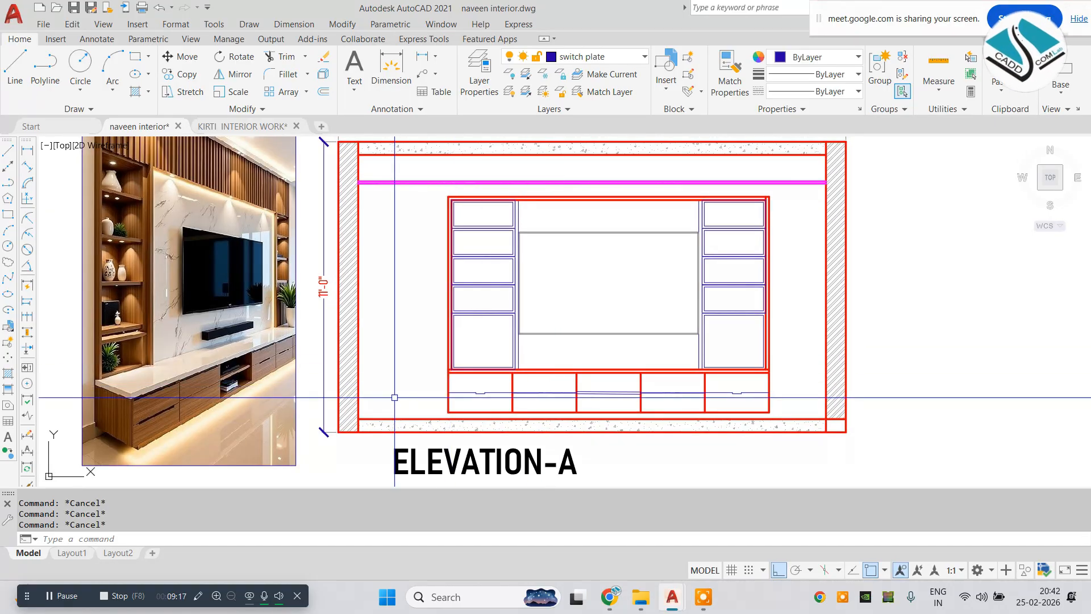
# - Draw the left side and bottom edge of a handle recess below the notch in the low cabinet's first compartment
pyautogui.scroll(3, 470, 408)
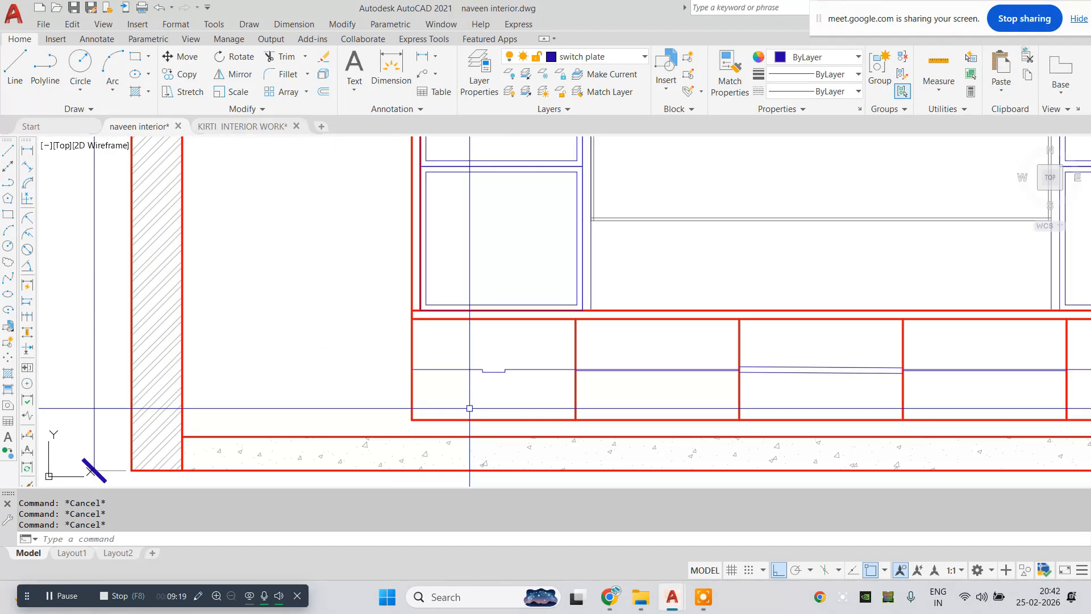
pyautogui.scroll(3, 469, 406)
pyautogui.write('l')
pyautogui.press('Return')
pyautogui.click(444, 348)
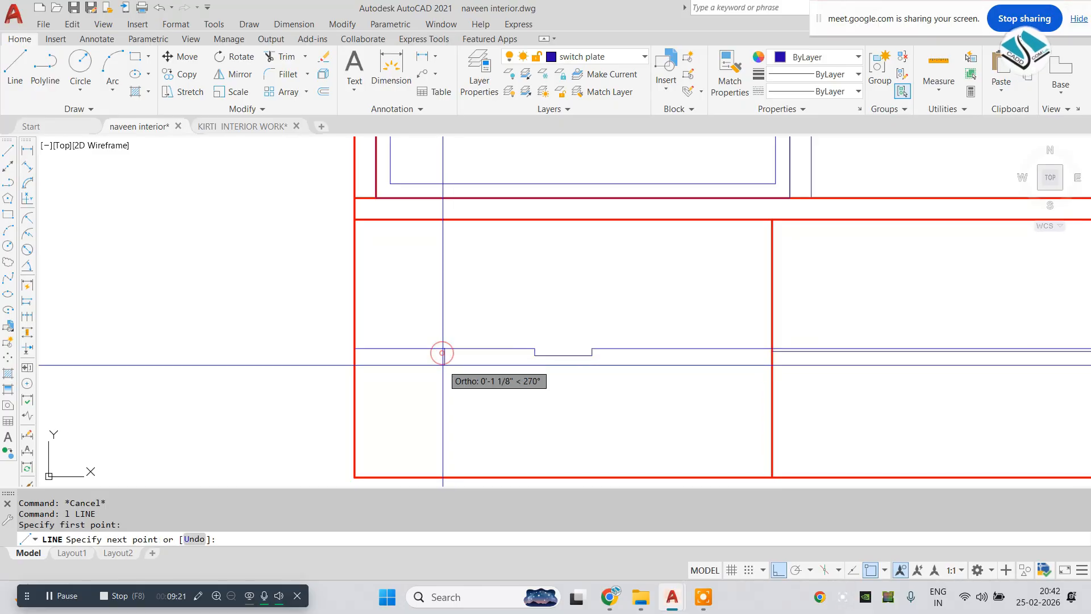
pyautogui.click(444, 366)
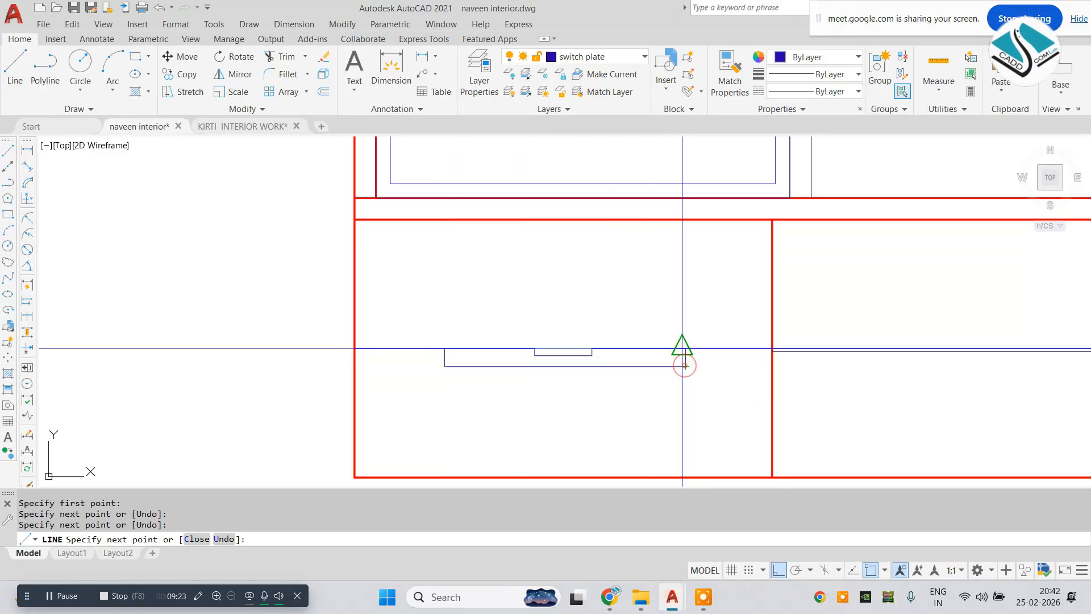
pyautogui.click(684, 365)
pyautogui.press('Escape')
pyautogui.press('Escape')
pyautogui.press('Escape')
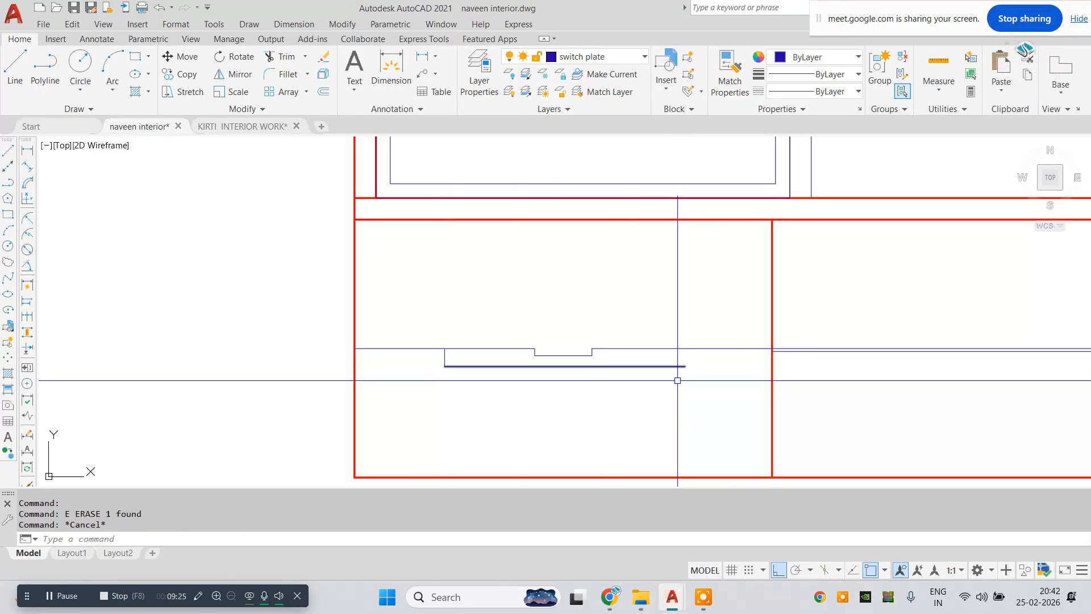
# - Close the handle recess with a right-side line up to the first compartment's mid-height line
pyautogui.write('l')
pyautogui.press('space')
pyautogui.click(686, 365)
pyautogui.click(685, 349)
pyautogui.press('Escape')
pyautogui.press('Escape')
# - Copy the notched line and handle recess from the first compartment onto the matching line of the fifth compartment
pyautogui.moveTo(696, 332); pyautogui.dragTo(405, 392)
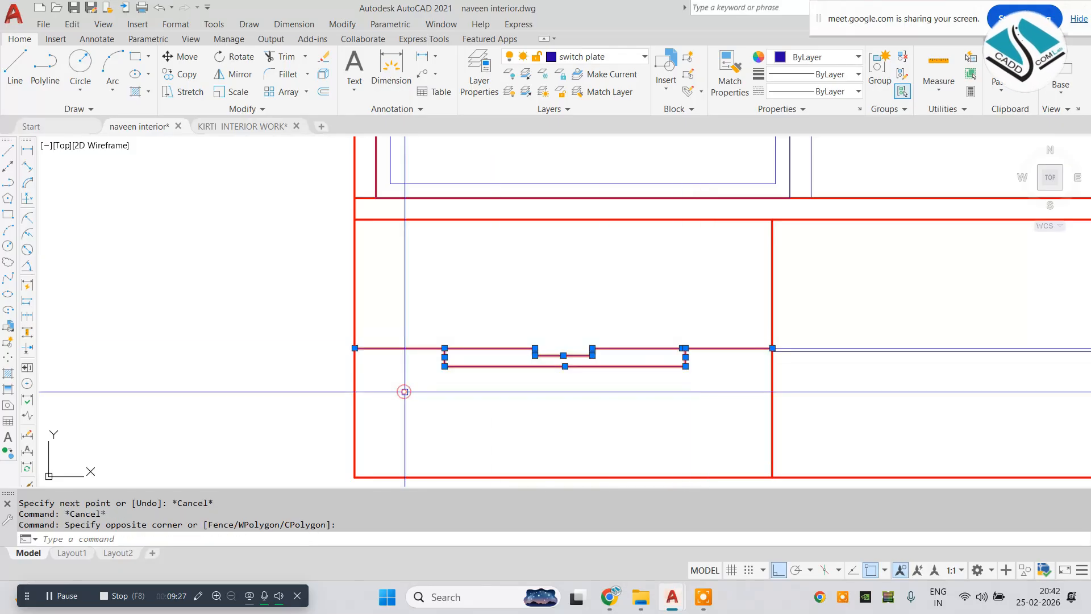
pyautogui.write('co')
pyautogui.press('space')
pyautogui.click(772, 348)
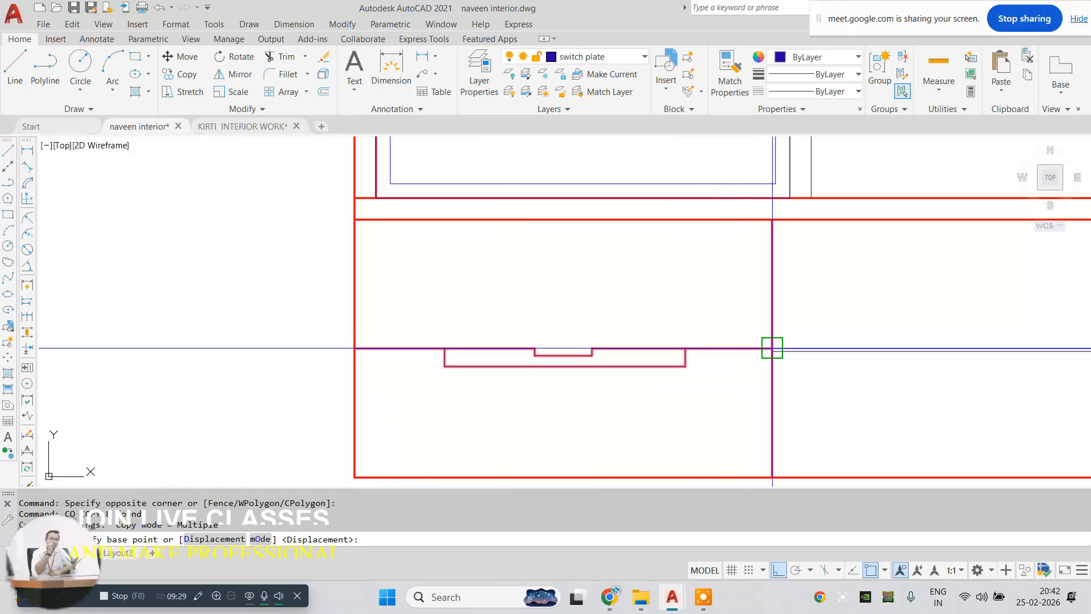
pyautogui.scroll(-5, 784, 341)
pyautogui.scroll(8, 824, 353)
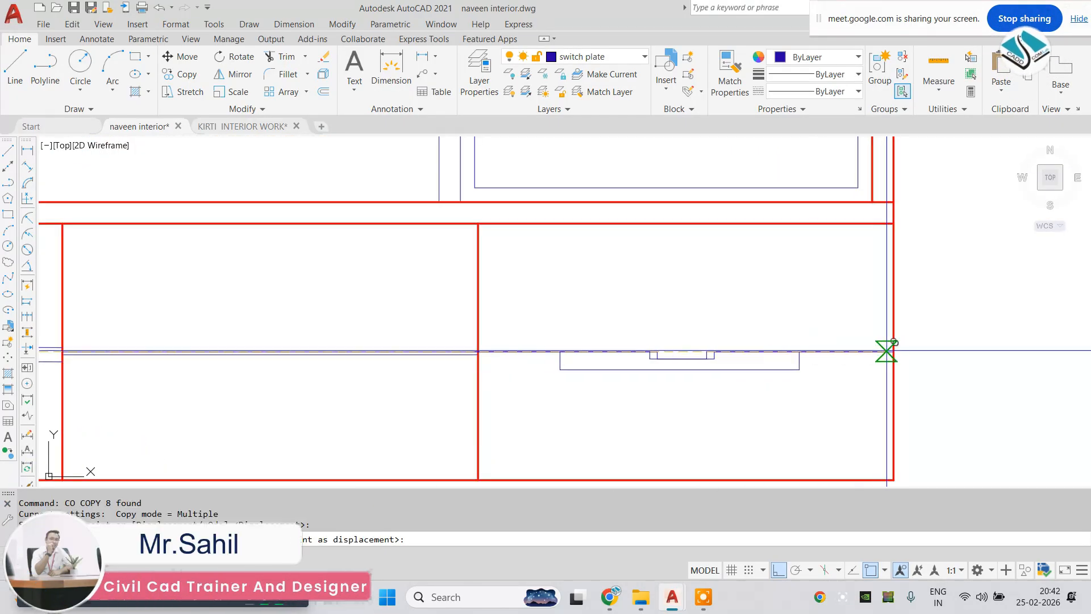
pyautogui.press('Escape')
pyautogui.scroll(-5, 529, 404)
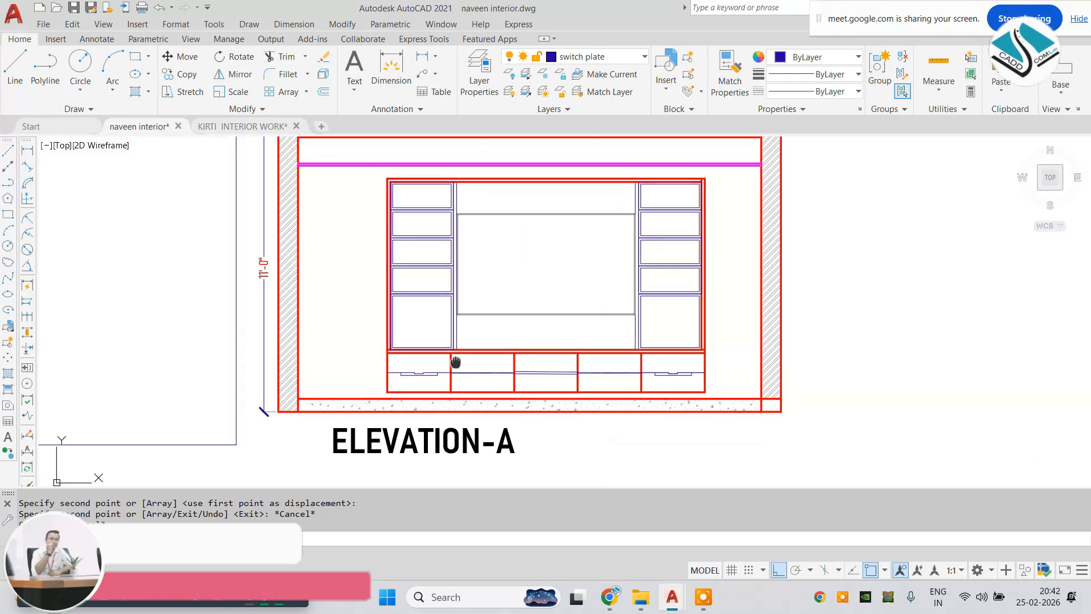
pyautogui.press('Escape')
pyautogui.press('Escape')
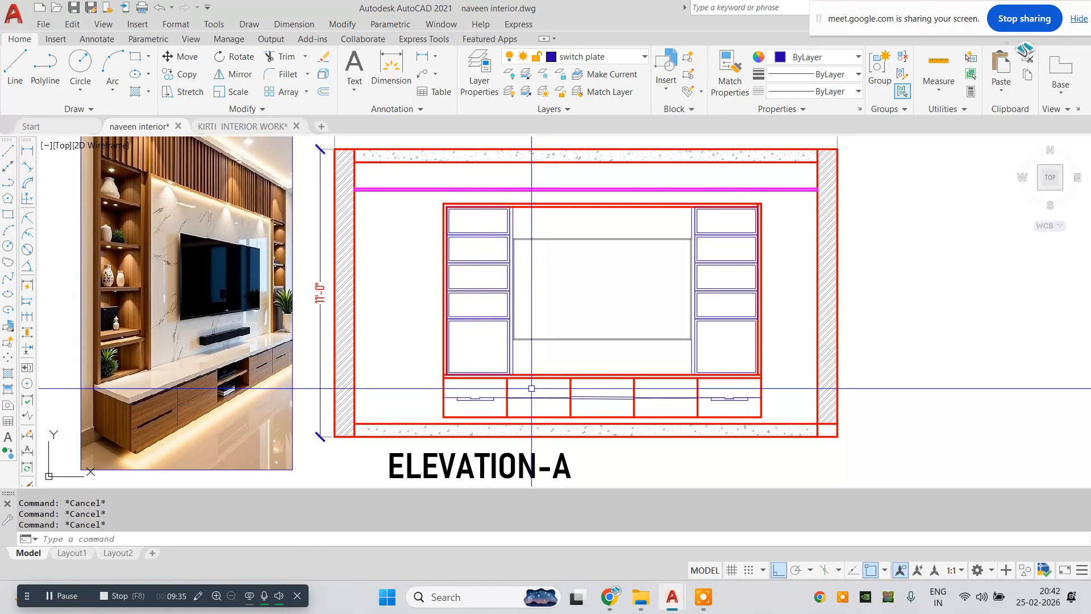
# - Add a horizontal linear dimension from the left wall's inner face to the TV unit's left edge
pyautogui.moveTo(514, 279); pyautogui.dragTo(514, 303, button='middle')
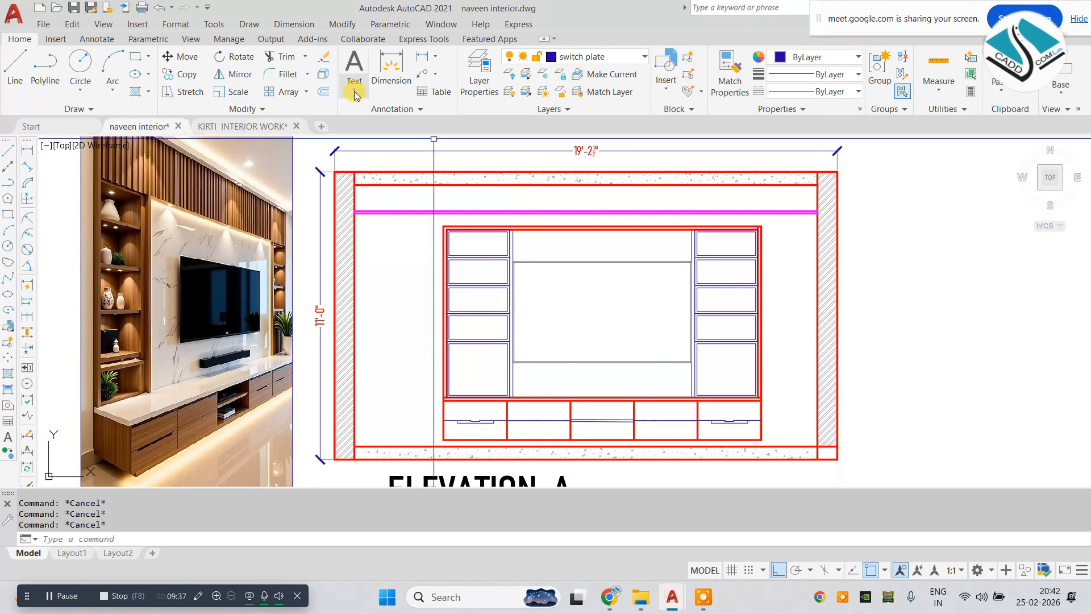
pyautogui.click(300, 23)
pyautogui.click(288, 58)
pyautogui.scroll(4, 350, 215)
pyautogui.click(359, 264)
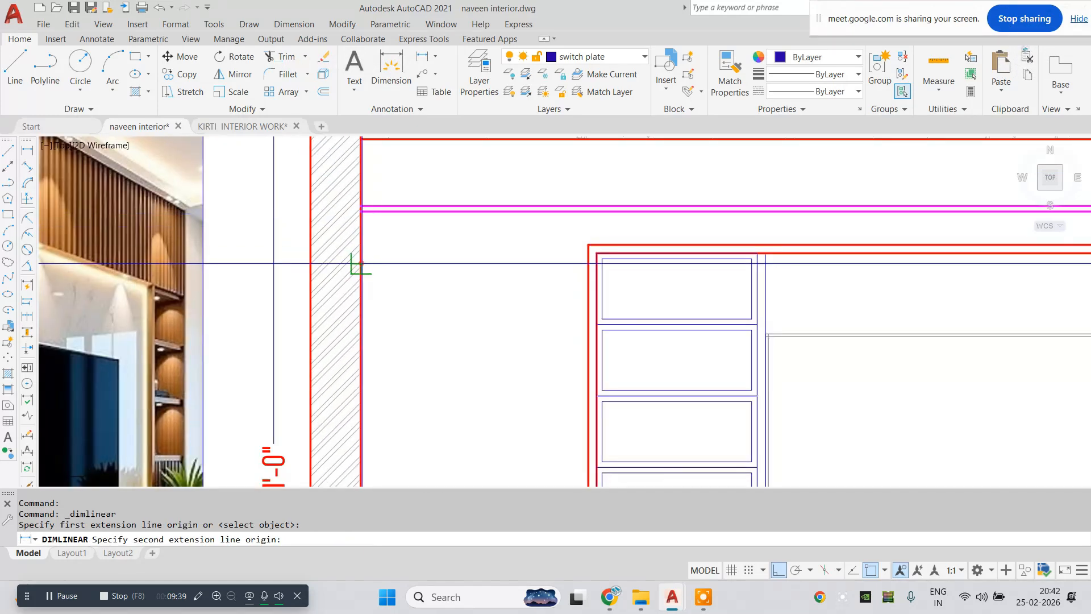
pyautogui.click(588, 264)
pyautogui.click(556, 271)
# - Add a vertical linear dimension between the magenta ceiling line and the top of the TV unit
pyautogui.scroll(-2, 755, 242)
pyautogui.moveTo(754, 243)
pyautogui.mouseDown(button='middle')
pyautogui.moveTo(504, 287)
pyautogui.moveTo(461, 312)
pyautogui.moveTo(485, 275)
pyautogui.moveTo(487, 213)
pyautogui.mouseUp(button='middle')
pyautogui.press('Escape')
pyautogui.press('space')
pyautogui.click(614, 265)
pyautogui.scroll(4, 461, 263)
pyautogui.click(461, 325)
pyautogui.click(451, 296)
pyautogui.scroll(-3, 451, 301)
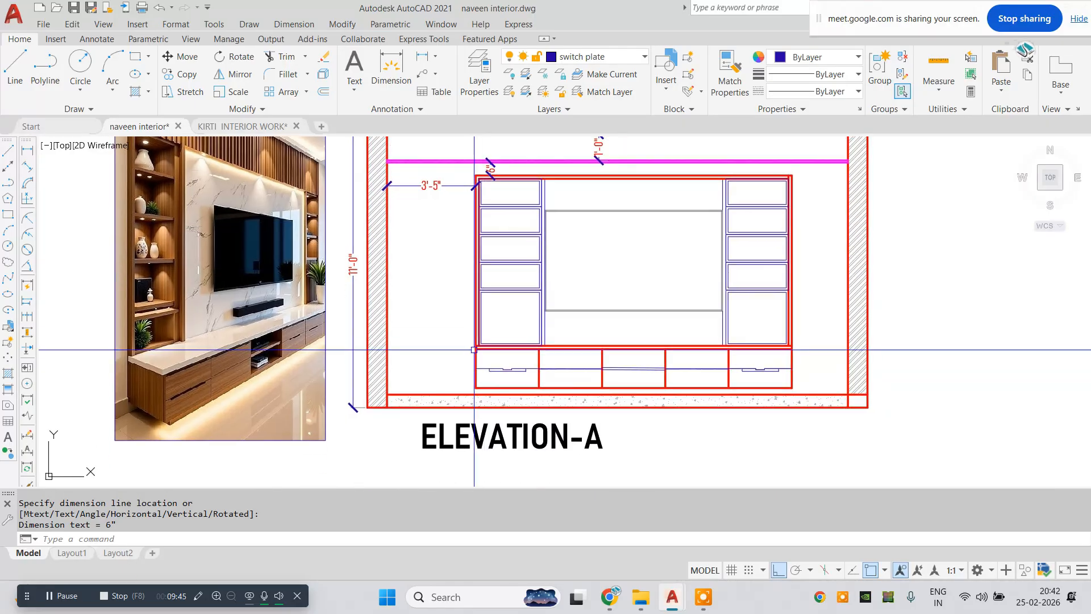
# - Add a horizontal linear dimension from the TV unit's right edge to the right wall's inner face
pyautogui.scroll(2, 475, 368)
pyautogui.scroll(-2, 476, 369)
pyautogui.moveTo(734, 267); pyautogui.dragTo(630, 305, button='middle')
pyautogui.scroll(2, 705, 249)
pyautogui.press('Escape')
pyautogui.press('space')
pyautogui.click(675, 284)
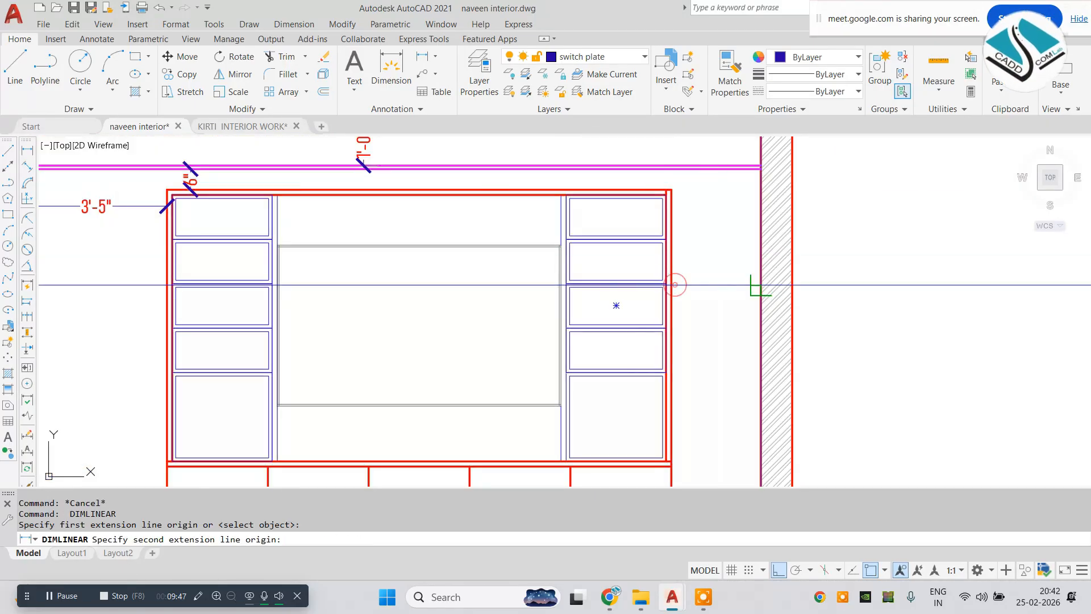
pyautogui.click(763, 284)
pyautogui.click(732, 233)
# - Dimension the TV unit's overall width, placing the dimension across the unit above the low cabinet
pyautogui.scroll(-2, 638, 255)
pyautogui.moveTo(459, 273); pyautogui.dragTo(504, 263, button='middle')
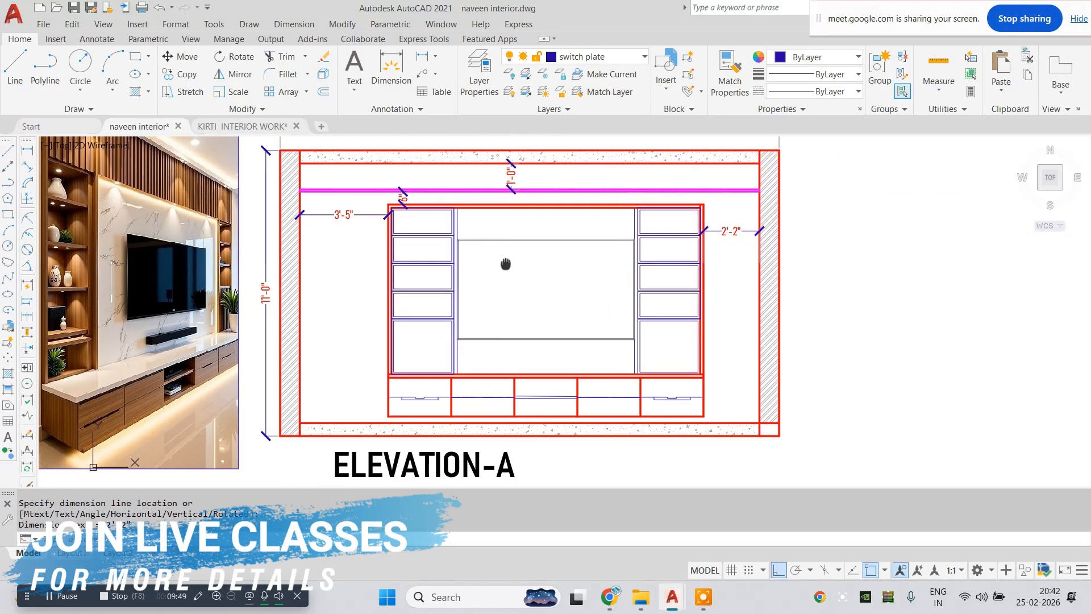
pyautogui.scroll(2, 391, 380)
pyautogui.press('Escape')
pyautogui.press('space')
pyautogui.click(385, 347)
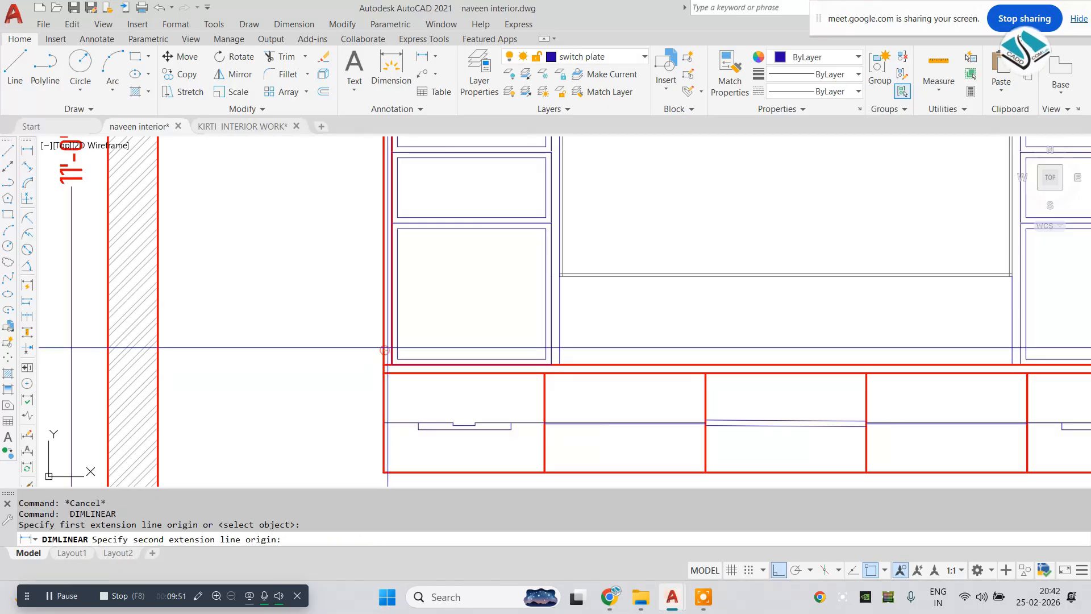
pyautogui.moveTo(691, 348); pyautogui.dragTo(493, 346, button='middle')
pyautogui.click(990, 337)
pyautogui.click(745, 248)
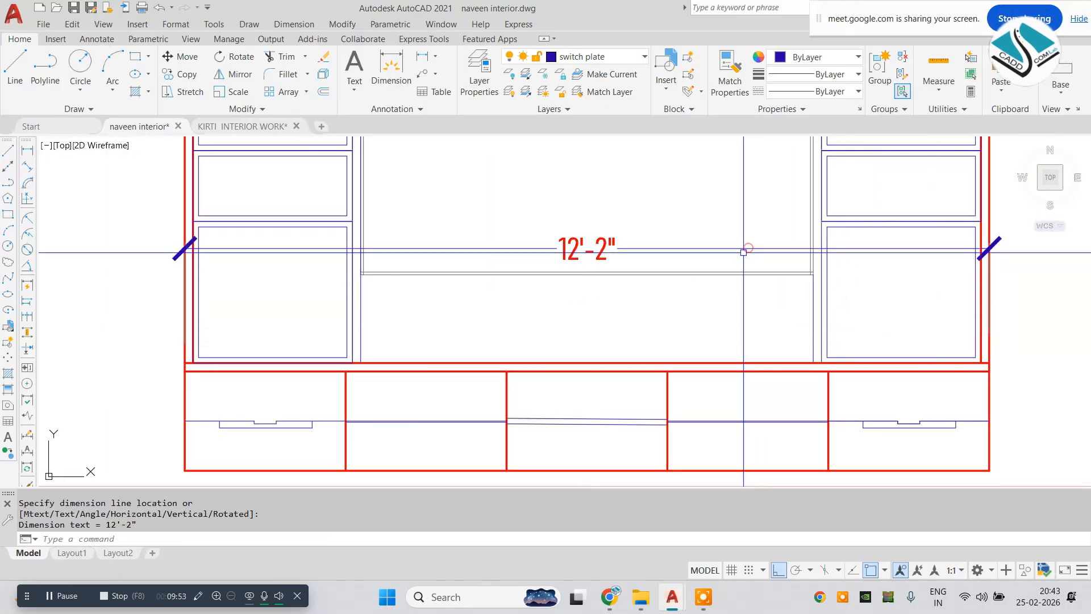
# - Dimension the clear width between the two shelf columns near the top of the TV unit
pyautogui.moveTo(491, 394)
pyautogui.mouseDown(button='middle')
pyautogui.moveTo(493, 338)
pyautogui.moveTo(546, 325)
pyautogui.mouseUp(button='middle')
pyautogui.scroll(-2, 394, 338)
pyautogui.moveTo(438, 301); pyautogui.dragTo(417, 409, button='middle')
pyautogui.moveTo(417, 225); pyautogui.dragTo(397, 305, button='middle')
pyautogui.scroll(2, 365, 251)
pyautogui.click(370, 228)
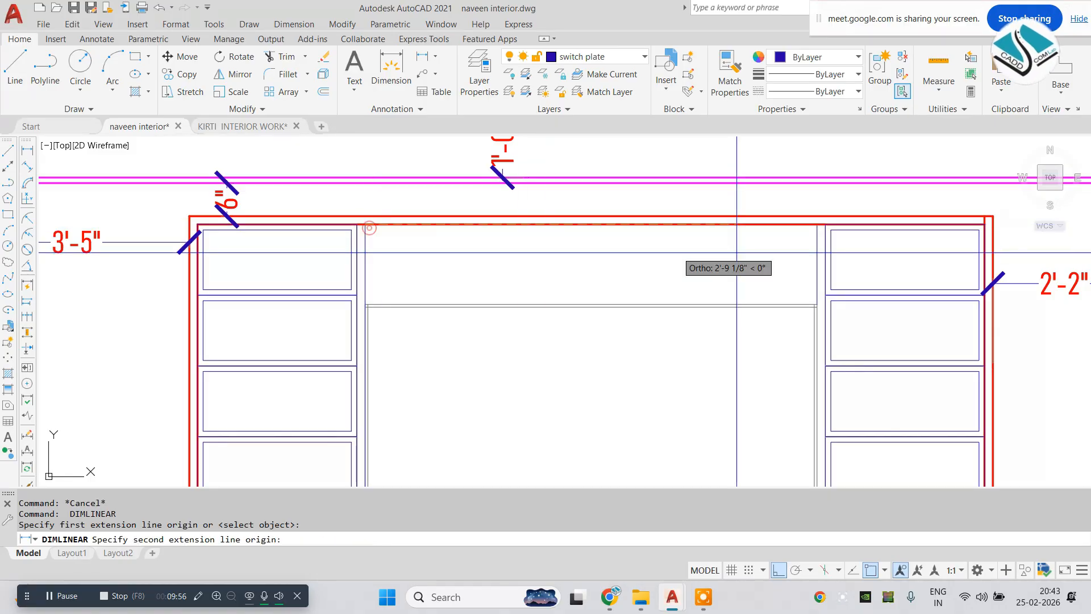
pyautogui.click(816, 225)
pyautogui.click(719, 248)
# - Add a vertical dimension from the TV unit's top frame down to the upper edge of the central panel
pyautogui.press('Escape')
pyautogui.press('Return')
pyautogui.click(662, 225)
pyautogui.scroll(-2, 660, 297)
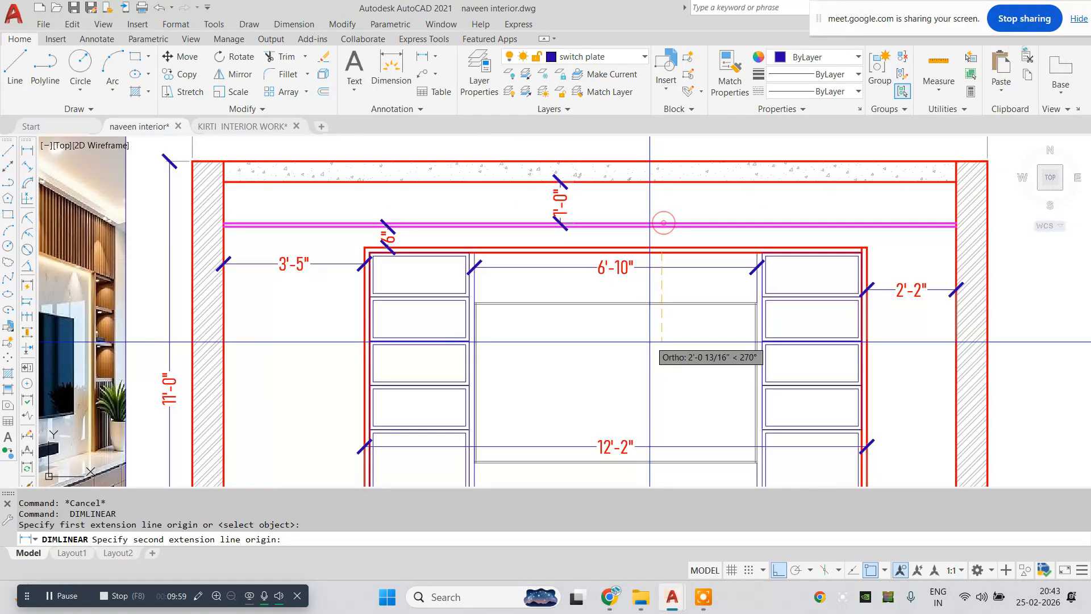
pyautogui.moveTo(674, 305); pyautogui.dragTo(677, 295, button='middle')
pyautogui.scroll(4, 682, 296)
pyautogui.click(644, 288)
pyautogui.click(699, 266)
pyautogui.scroll(-4, 611, 248)
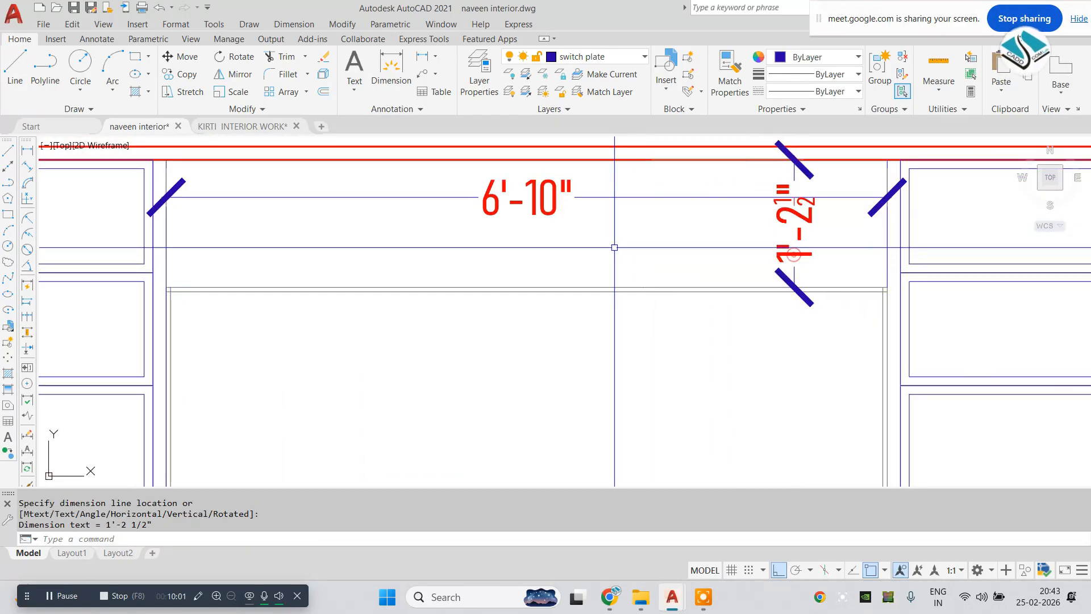
pyautogui.scroll(2, 549, 227)
pyautogui.scroll(-4, 411, 225)
pyautogui.press('Escape')
pyautogui.moveTo(414, 230); pyautogui.dragTo(419, 233, button='middle')
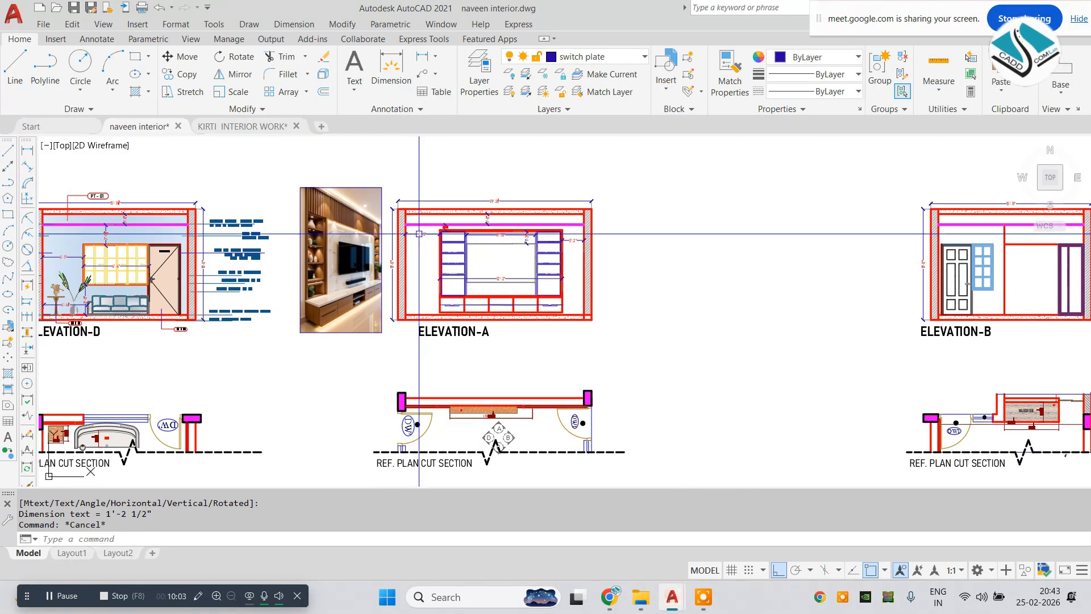
pyautogui.scroll(4, 108, 236)
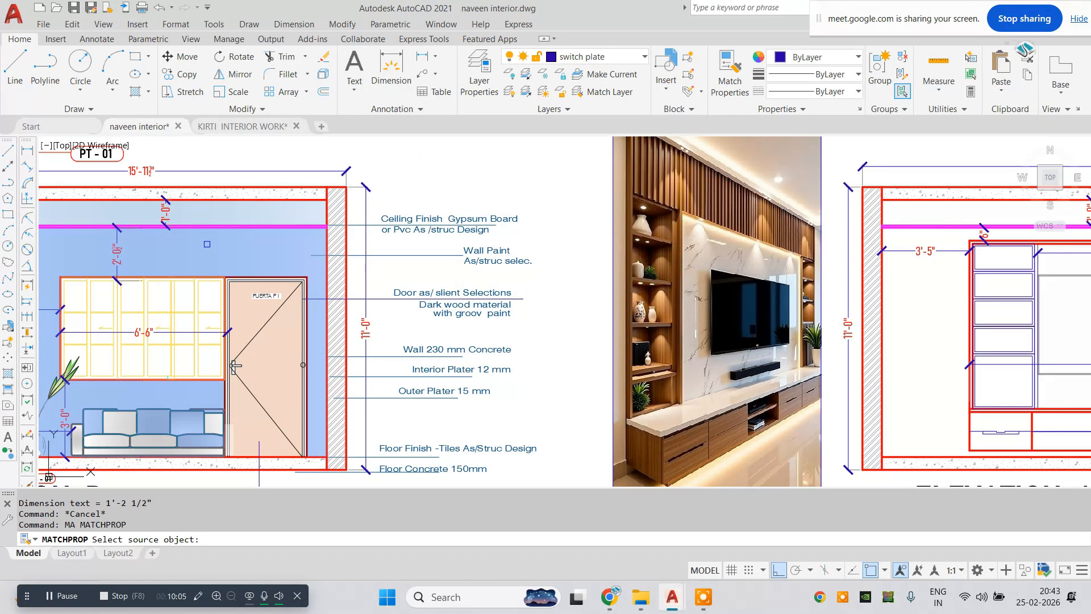
pyautogui.scroll(-4, 286, 260)
pyautogui.press('Escape')
# - Set the arrow size of the vertical ceiling-drop dimension in Elevation-A to 2"
pyautogui.scroll(9, 597, 231)
pyautogui.click(616, 262)
pyautogui.click(524, 276)
pyautogui.write('c')
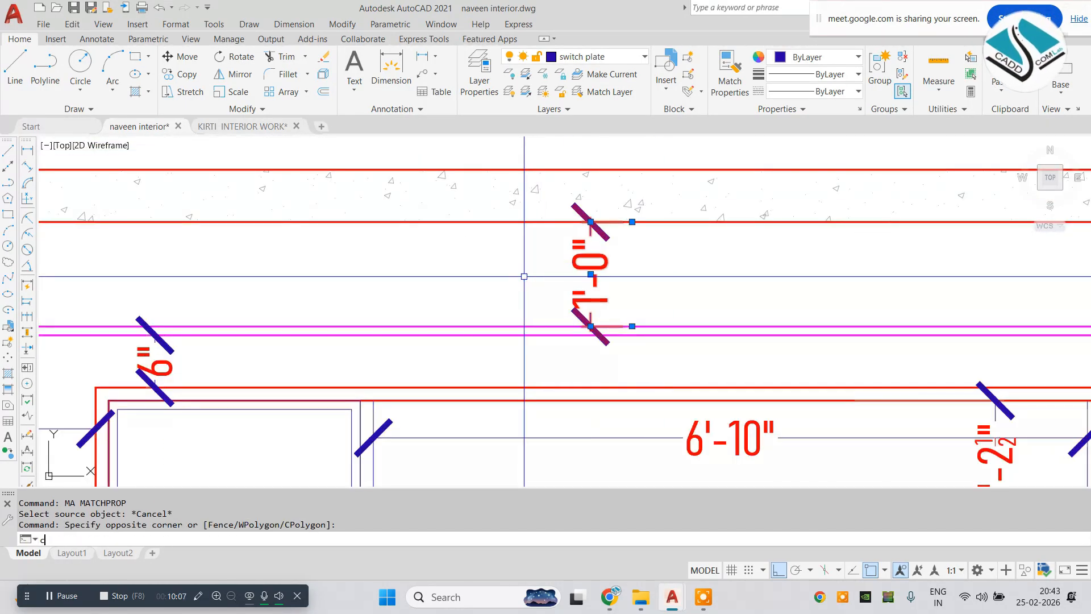
pyautogui.write('h')
pyautogui.press('Return')
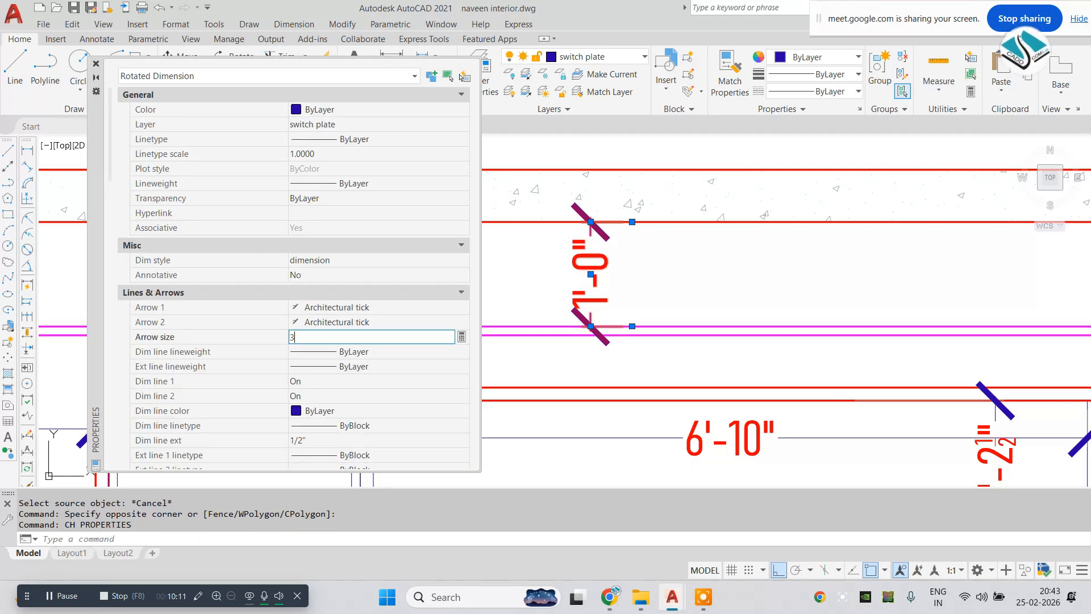
pyautogui.write('3')
pyautogui.press('Return')
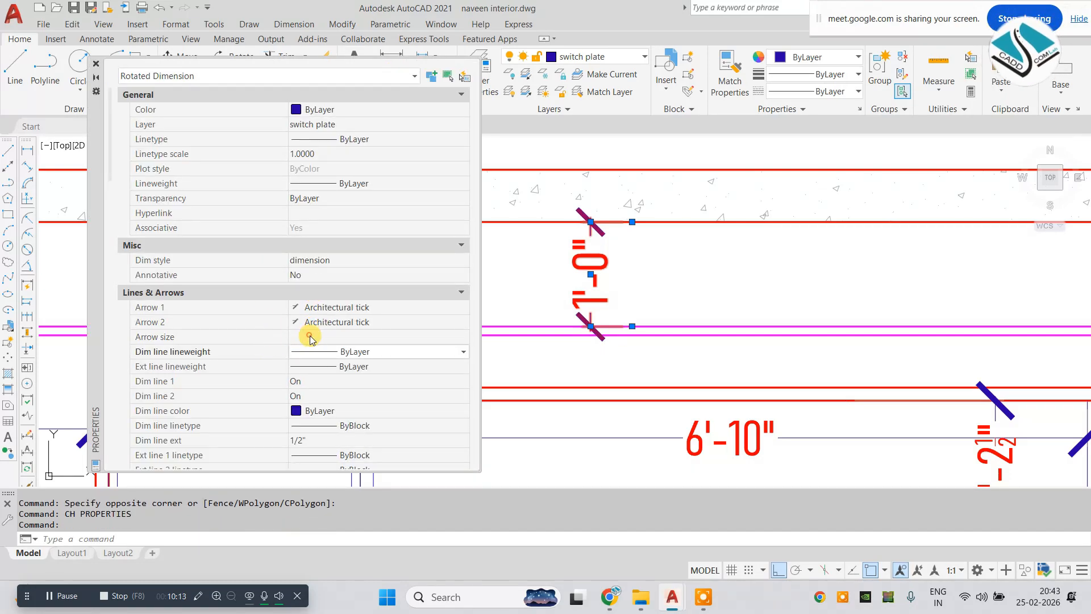
pyautogui.press('Return')
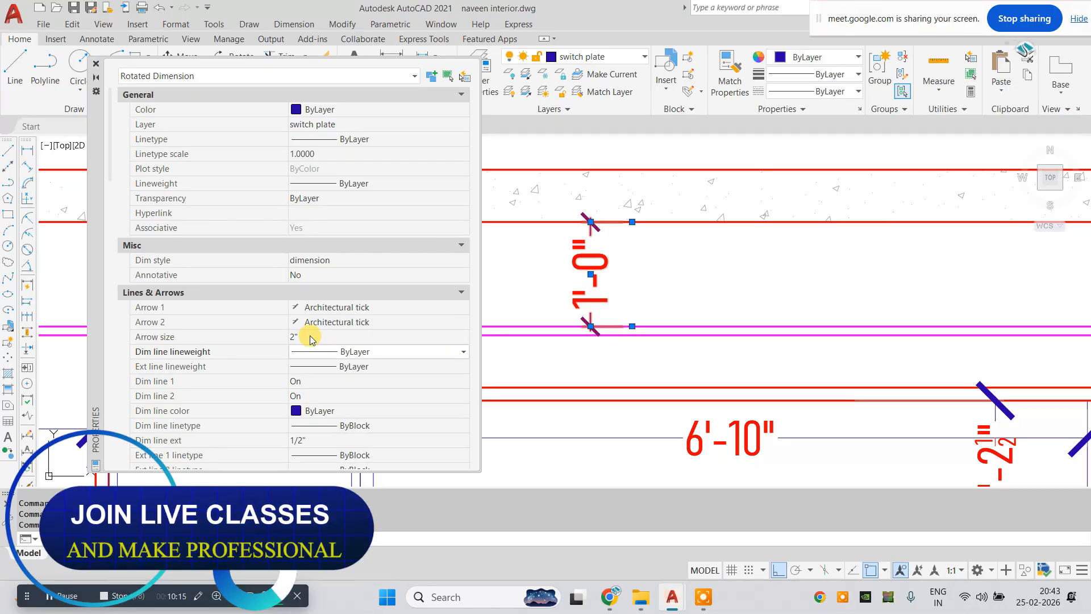
# - Set the text height of the ceiling-drop dimension to 3" and close its properties
pyautogui.scroll(-5, 270, 351)
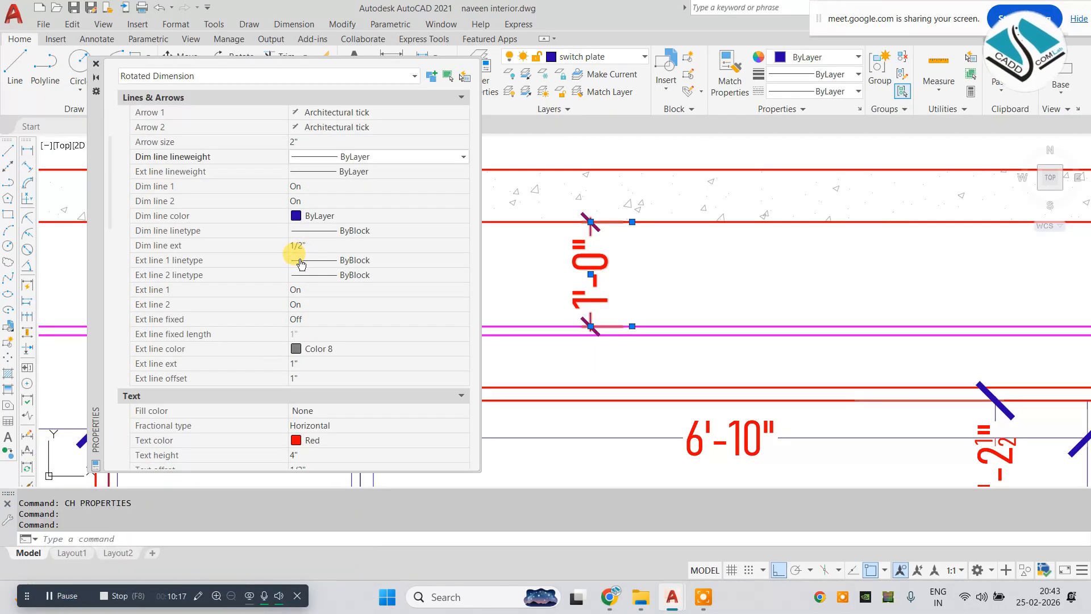
pyautogui.scroll(-2, 284, 296)
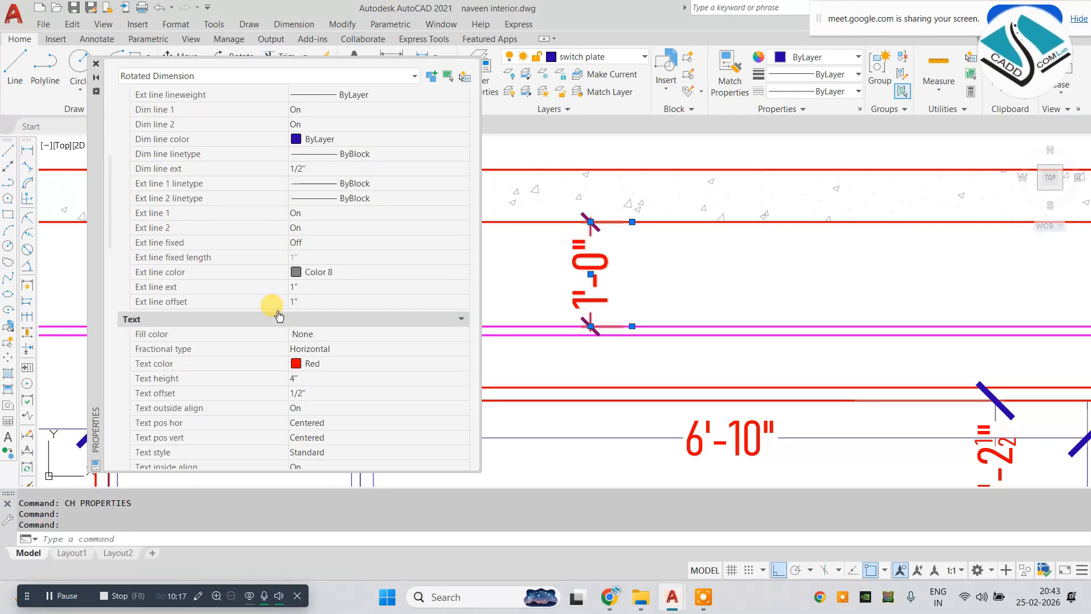
pyautogui.click(307, 378)
pyautogui.write('3"')
pyautogui.press('Return')
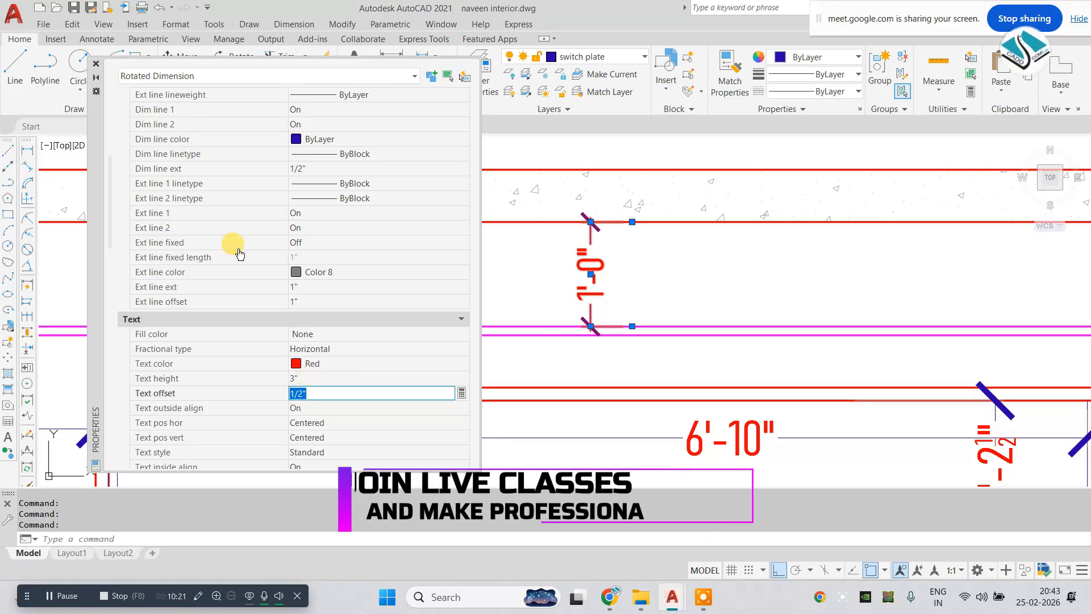
pyautogui.click(96, 64)
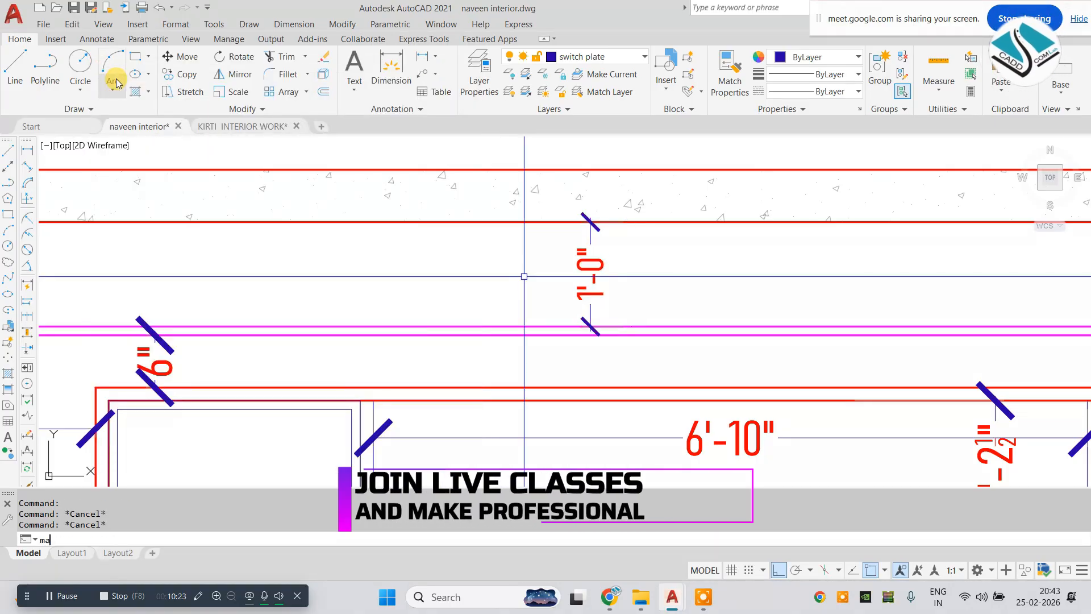
# - Match the ceiling-drop dimension's properties onto the TV unit's other dimensions, including the side gaps, top gap, panel offset and widths
pyautogui.press('Return')
pyautogui.click(589, 263)
pyautogui.moveTo(168, 357); pyautogui.dragTo(254, 287, button='middle')
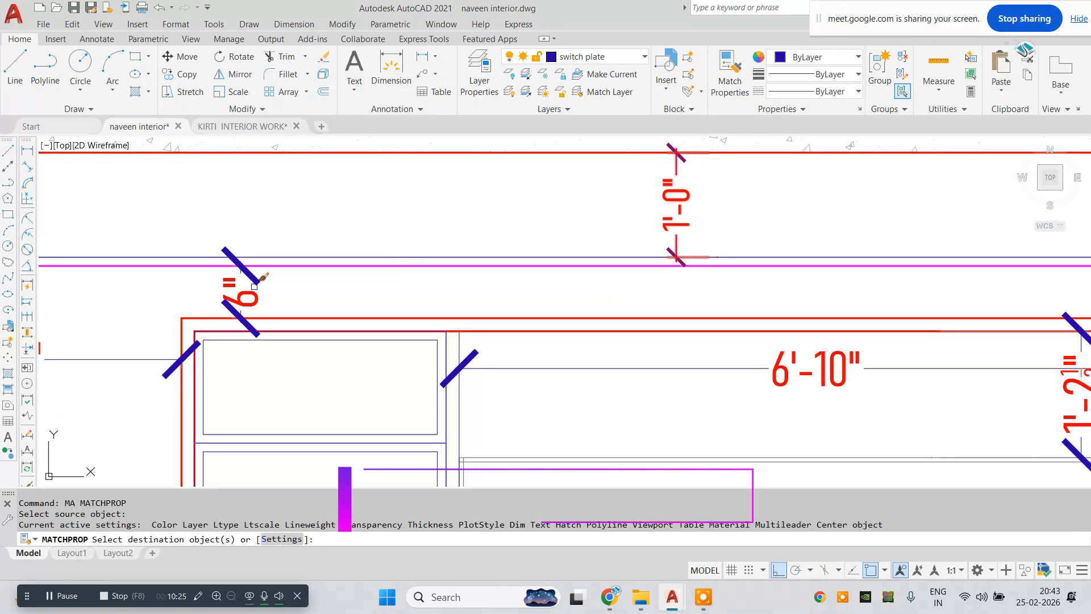
pyautogui.click(254, 285)
pyautogui.scroll(-2, 305, 255)
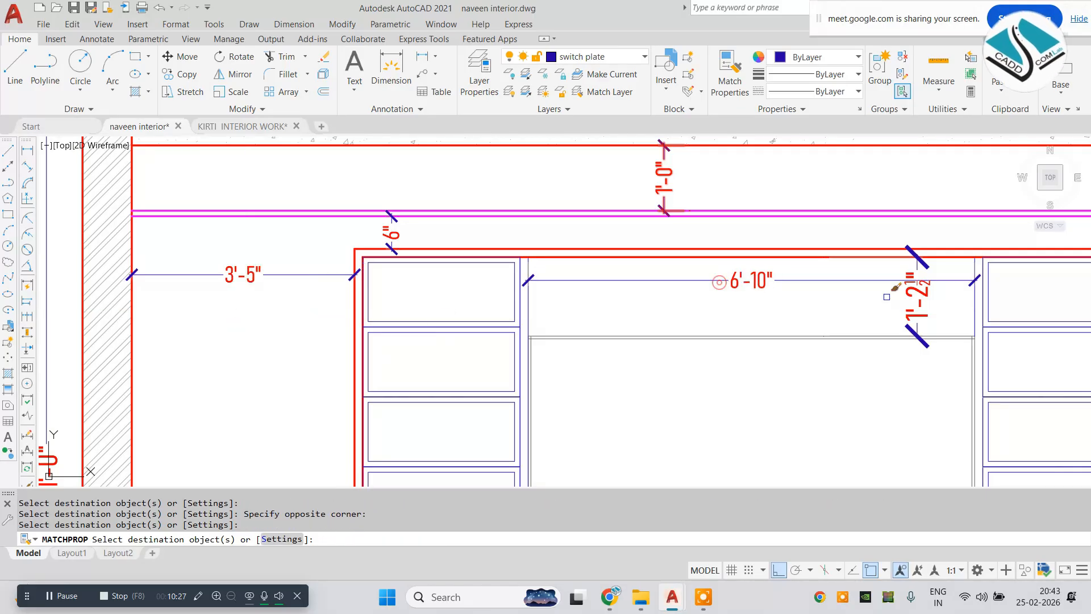
pyautogui.scroll(-3, 886, 297)
pyautogui.scroll(3, 773, 300)
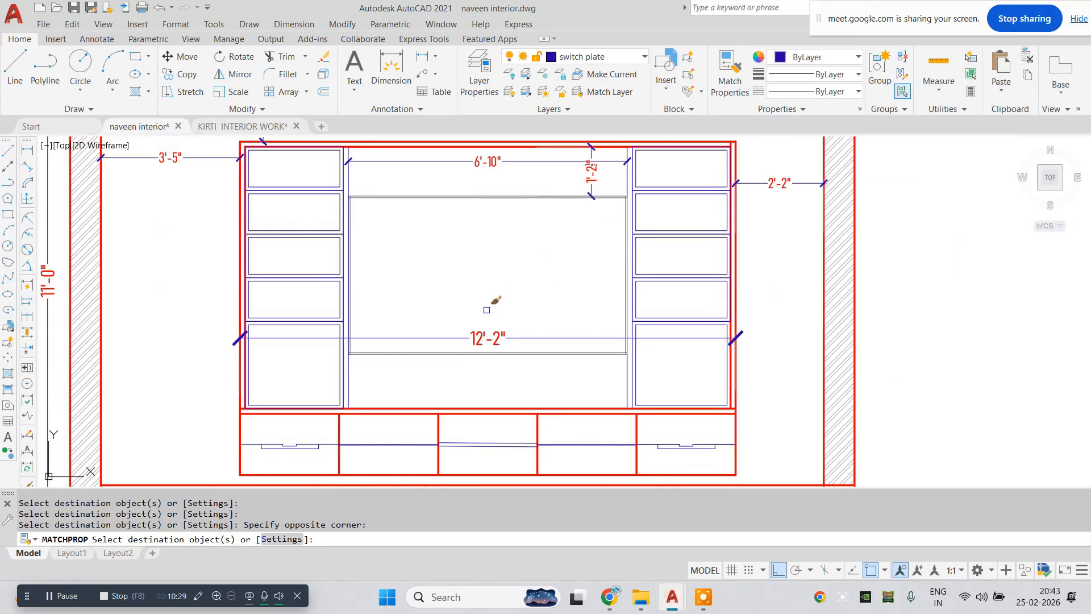
pyautogui.scroll(-10, 445, 330)
pyautogui.press('Escape')
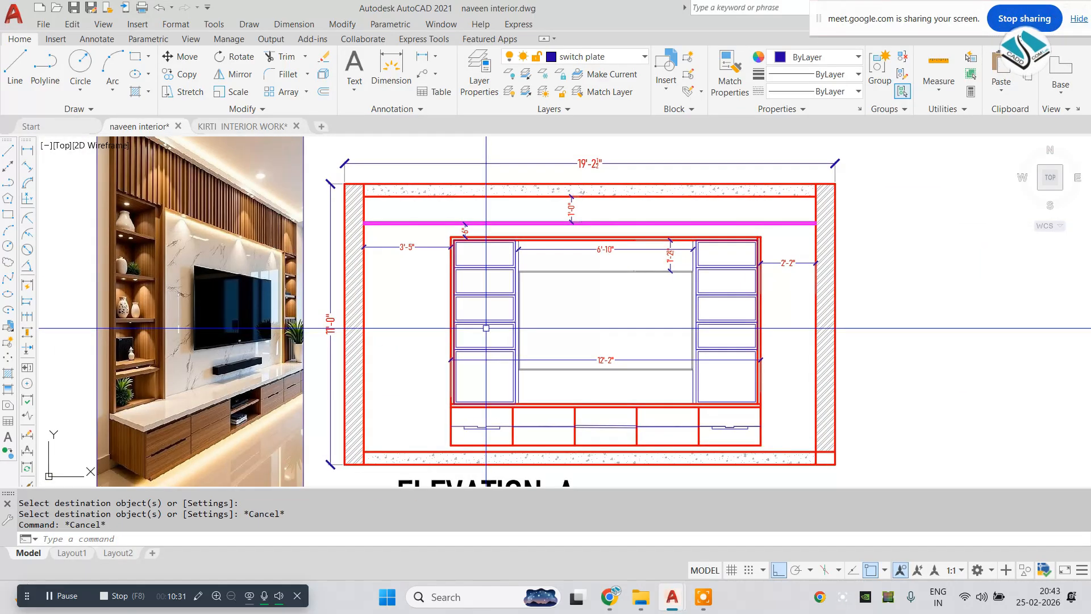
pyautogui.press('Escape')
# - Copy the leafy plant in the oval vase from the block library to the floor beside the TV unit in Elevation-A
pyautogui.scroll(10, 691, 229)
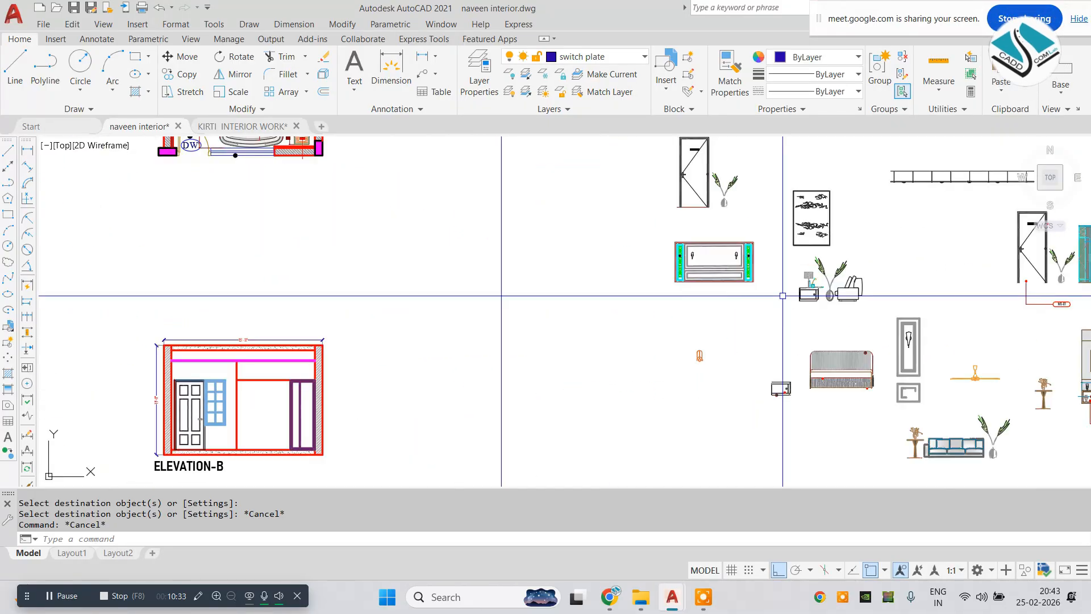
pyautogui.click(690, 228)
pyautogui.click(651, 219)
pyautogui.scroll(4, 601, 312)
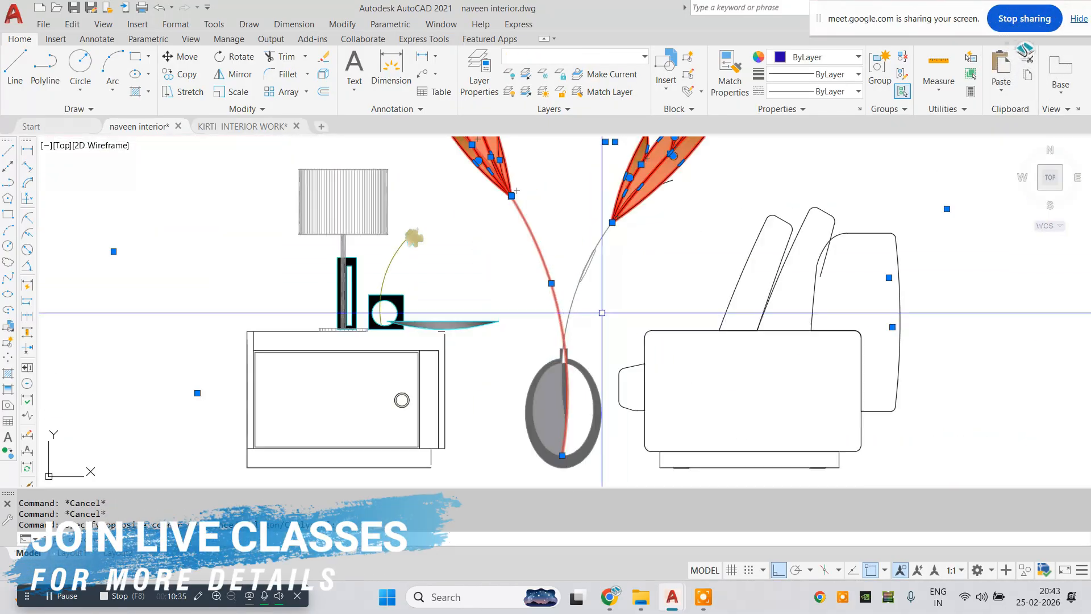
pyautogui.click(872, 82)
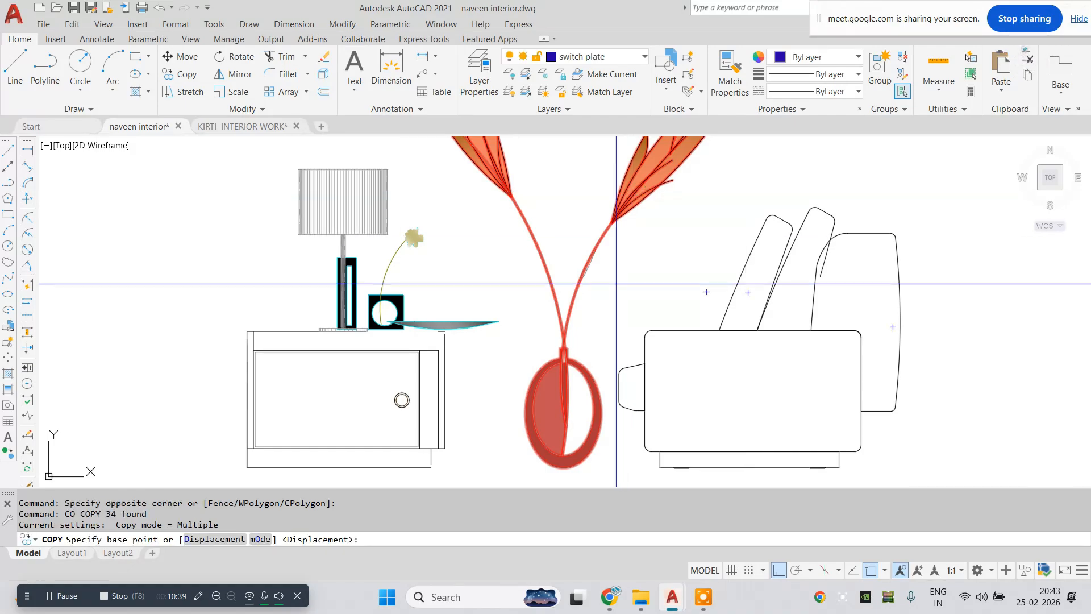
pyautogui.click(572, 466)
pyautogui.scroll(-6, 573, 466)
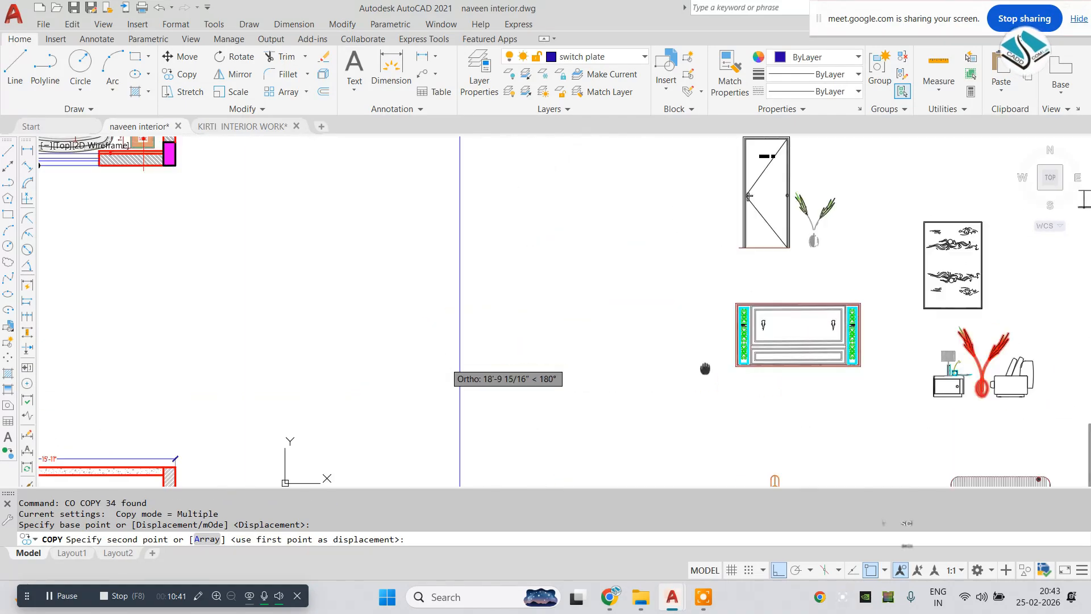
pyautogui.scroll(-3, 534, 422)
pyautogui.scroll(12, 451, 373)
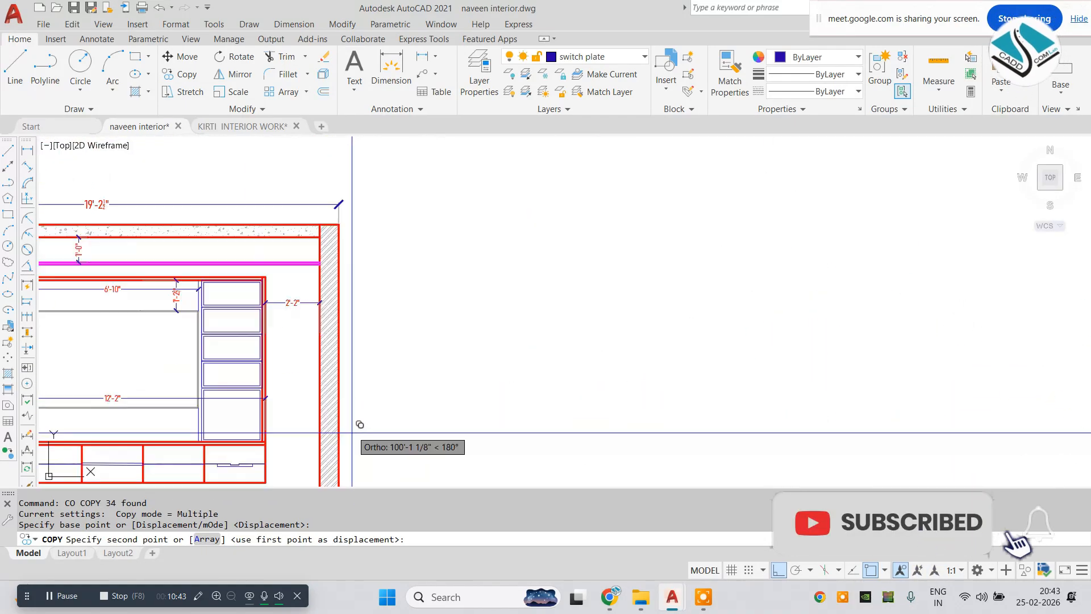
pyautogui.click(489, 368)
pyautogui.scroll(-4, 596, 386)
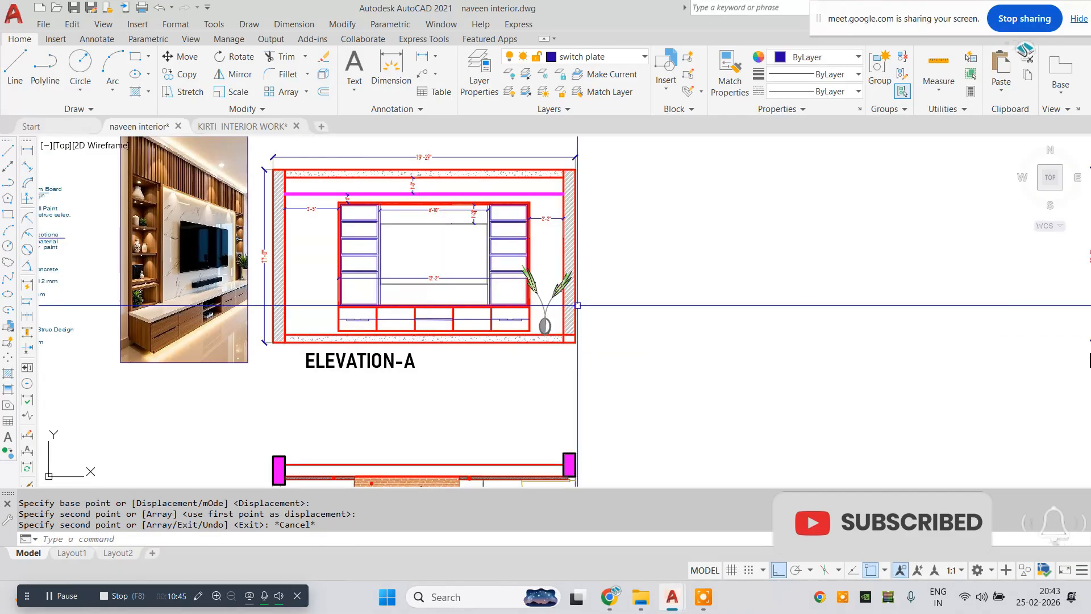
pyautogui.press('Escape')
pyautogui.press('Escape')
# - Draw a narrow vertical rectangle beside Elevation-A's left wall, running from the magenta ceiling line down to the floor
pyautogui.scroll(-4, 430, 308)
pyautogui.scroll(8, 429, 308)
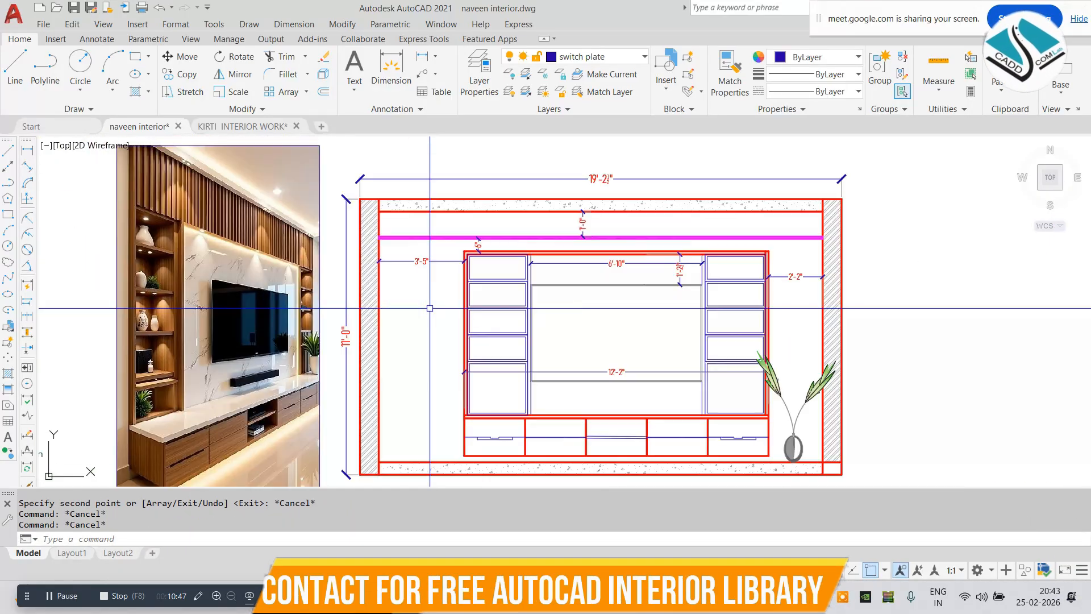
pyautogui.write('rec')
pyautogui.press('Return')
pyautogui.scroll(6, 377, 236)
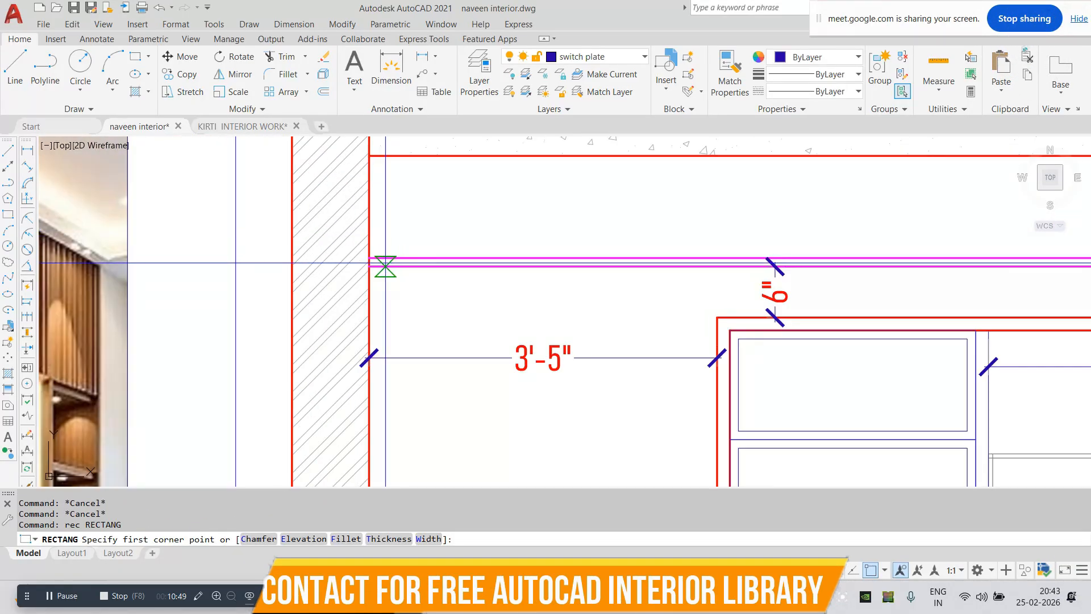
pyautogui.click(385, 262)
pyautogui.scroll(-4, 385, 262)
pyautogui.scroll(6, 392, 381)
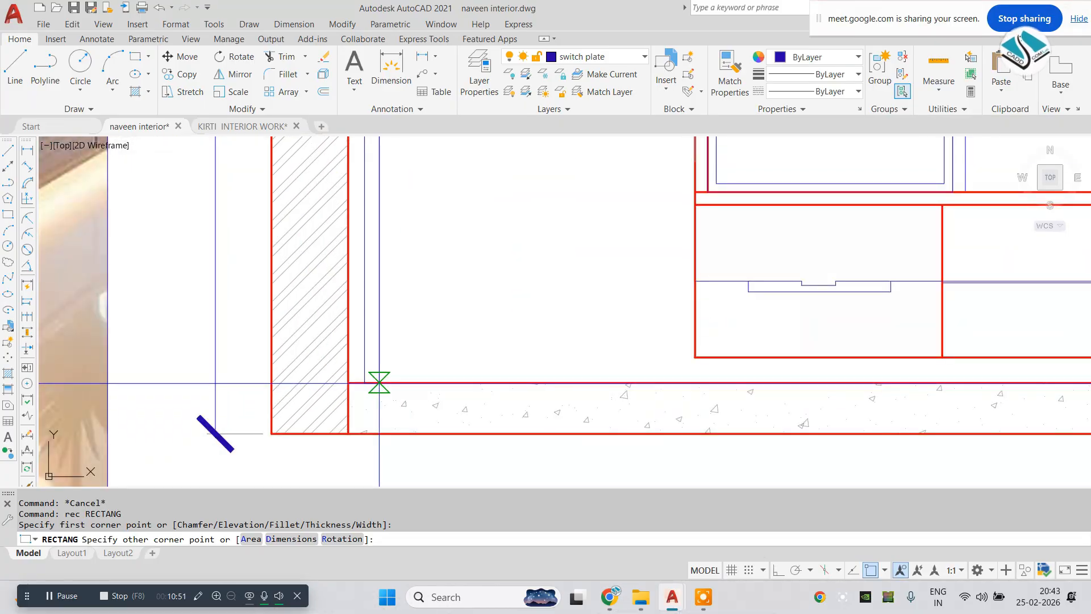
pyautogui.scroll(-4, 382, 385)
pyautogui.scroll(6, 353, 244)
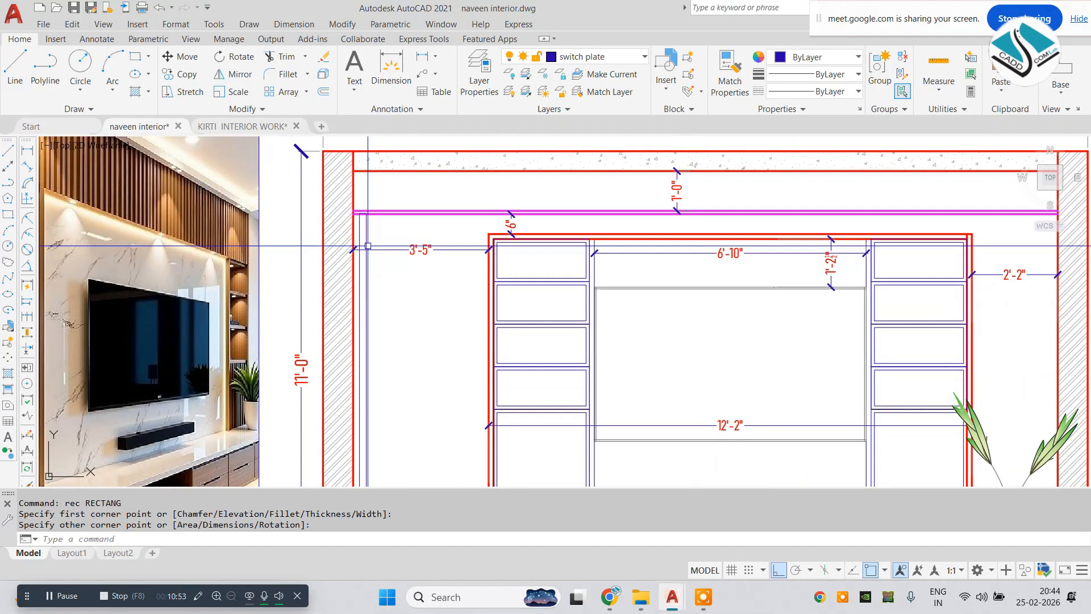
# - Copy the narrow strip as a fitted array of 20 items across the gap between the left wall and TV unit
pyautogui.write('co')
pyautogui.press('Return')
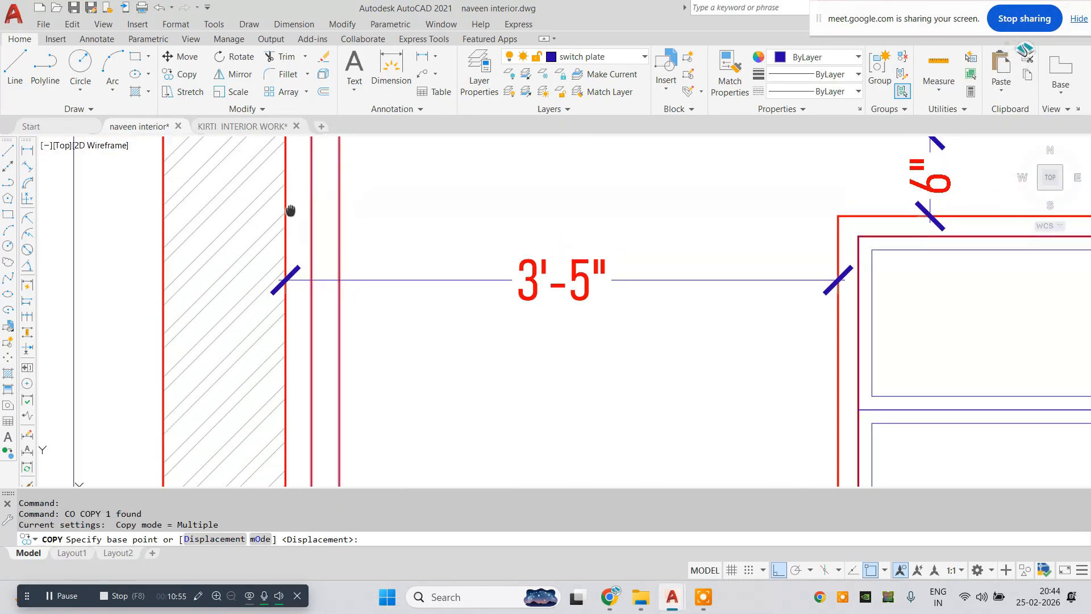
pyautogui.moveTo(546, 312); pyautogui.dragTo(509, 384, button='middle')
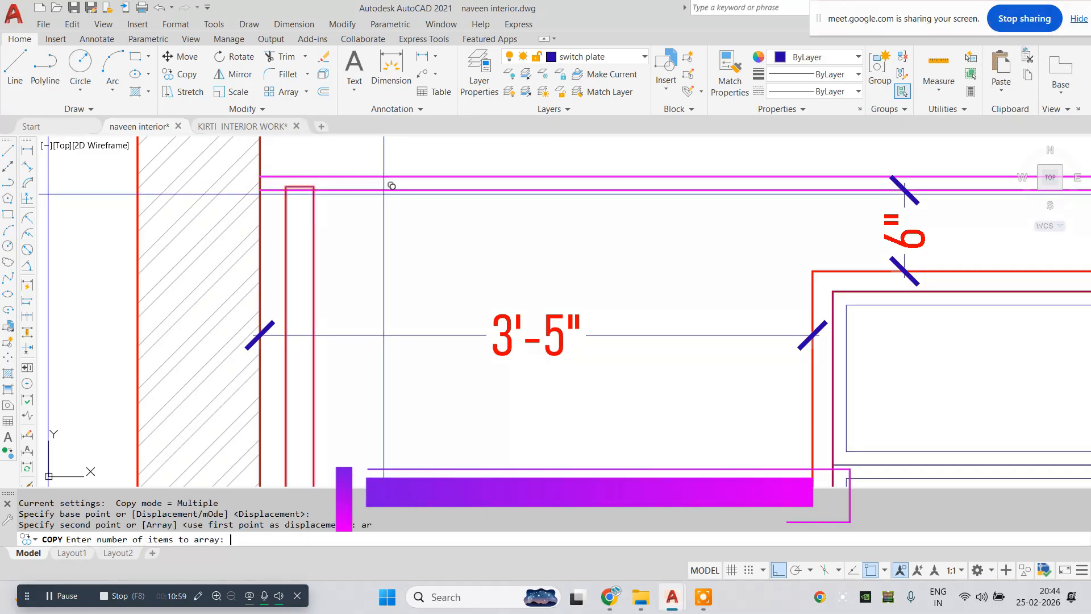
pyautogui.write('20')
pyautogui.press('Return')
pyautogui.write('f')
pyautogui.press('Return')
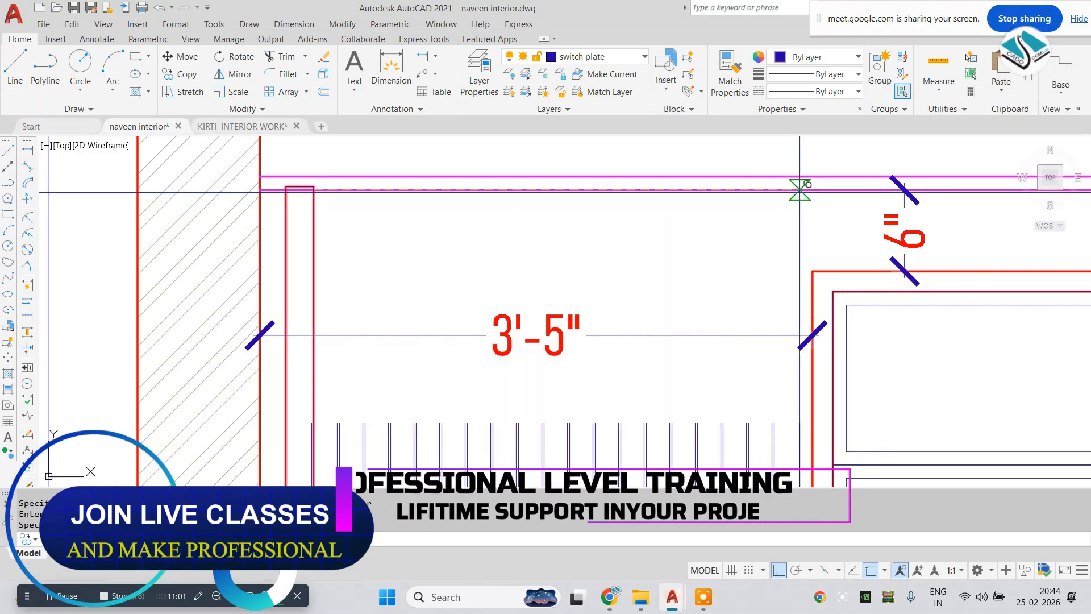
pyautogui.click(800, 188)
# - Trim the tops of the arrayed strips at the lower magenta ceiling line
pyautogui.scroll(3, 820, 190)
pyautogui.write('tr')
pyautogui.press('Return')
pyautogui.press('Return')
pyautogui.click(799, 171)
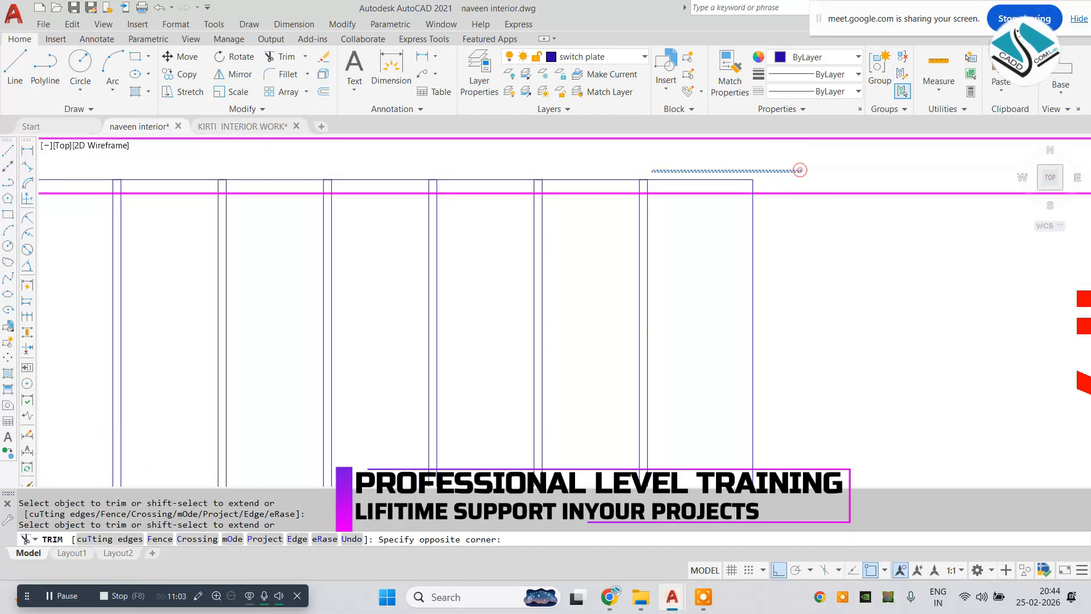
pyautogui.scroll(-4, 648, 182)
pyautogui.scroll(2, 454, 171)
pyautogui.scroll(2, 164, 215)
pyautogui.click(126, 226)
pyautogui.press('Escape')
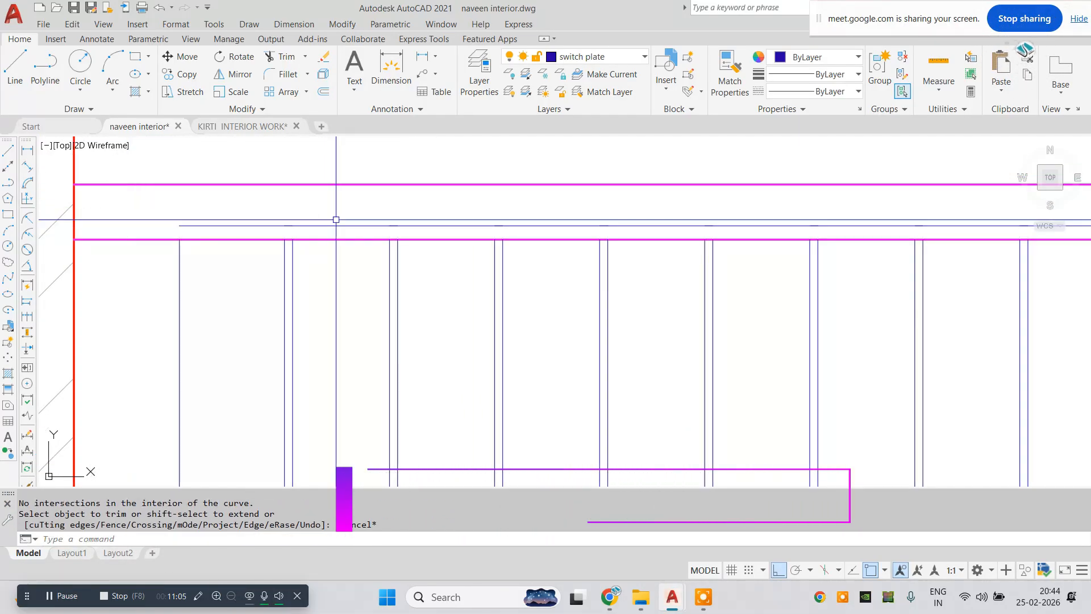
# - Erase the leftover strip segments between the two magenta ceiling lines
pyautogui.click(335, 220)
pyautogui.click(265, 226)
pyautogui.write('e')
pyautogui.press('Return')
pyautogui.scroll(-4, 391, 220)
pyautogui.scroll(2, 645, 216)
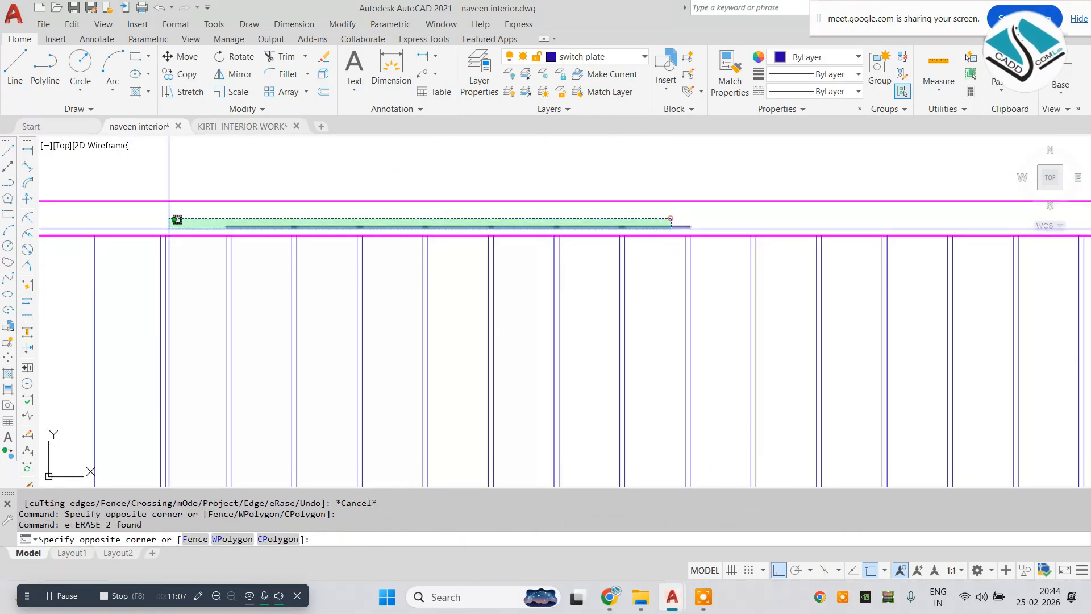
pyautogui.click(170, 220)
pyautogui.scroll(-8, 591, 241)
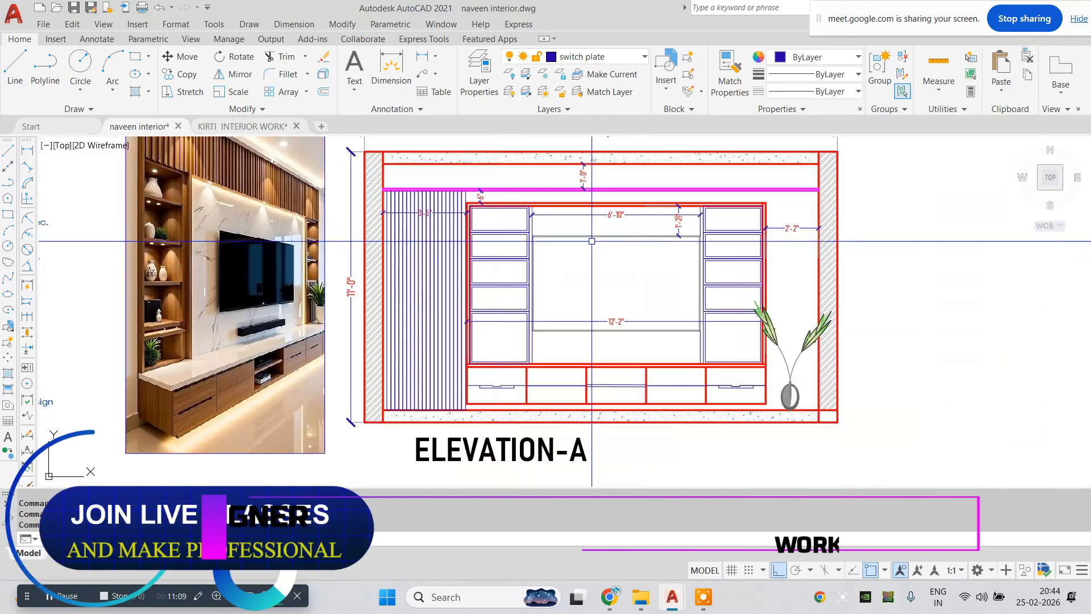
# - Move the abstract sculpture and red flower vase from the TV unit working-elevation notes onto Elevation-A's central TV panel
pyautogui.moveTo(591, 241); pyautogui.dragTo(558, 249, button='middle')
pyautogui.moveTo(629, 261); pyautogui.dragTo(612, 268, button='middle')
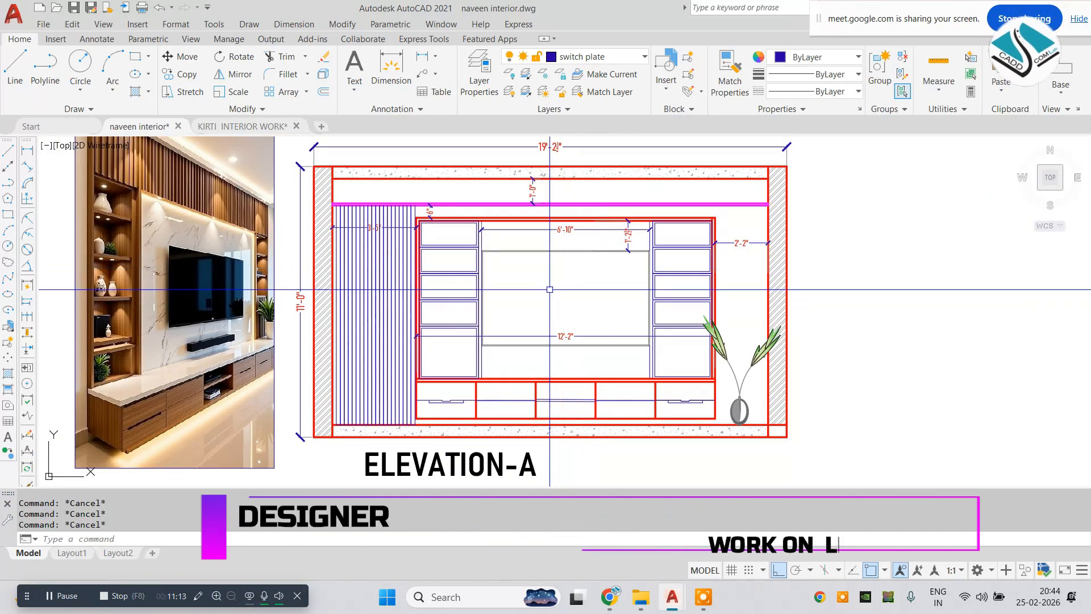
pyautogui.scroll(-6, 725, 317)
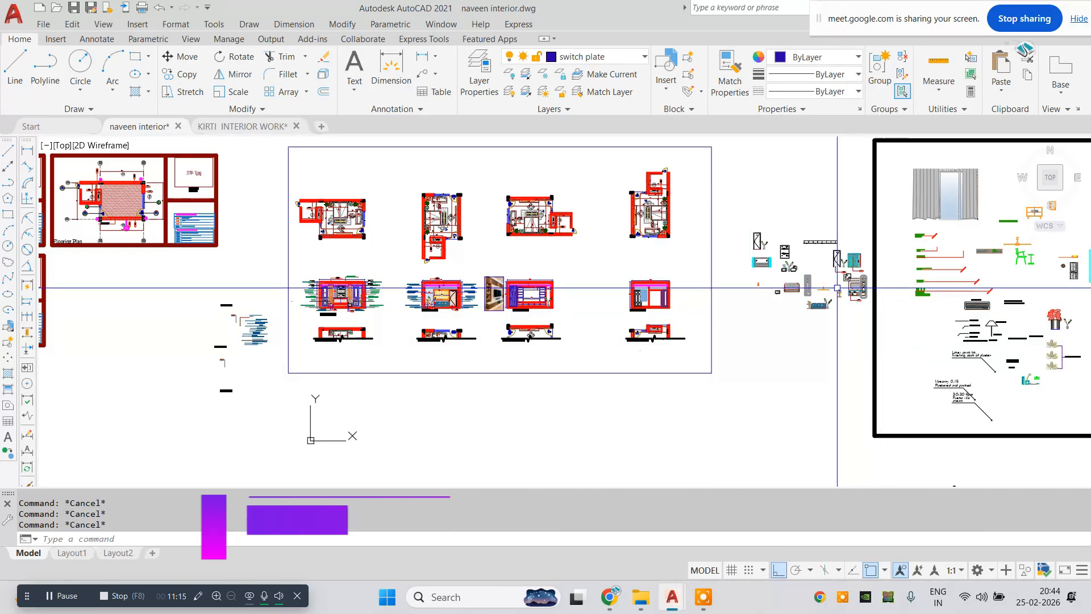
pyautogui.scroll(-3, 680, 281)
pyautogui.moveTo(796, 296); pyautogui.dragTo(528, 272, button='middle')
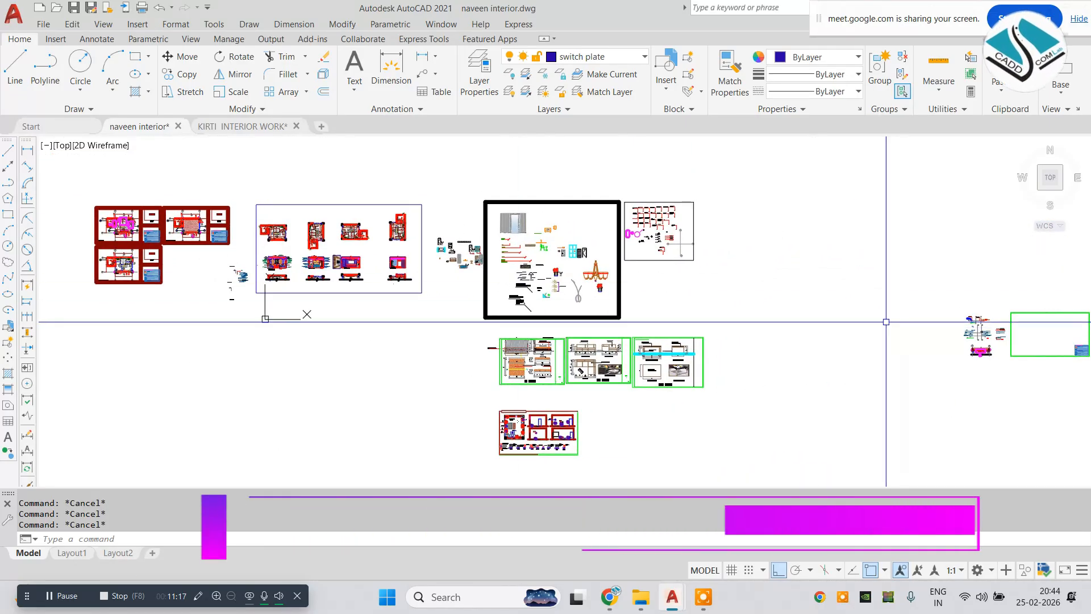
pyautogui.scroll(6, 691, 293)
pyautogui.scroll(2, 457, 281)
pyautogui.scroll(-2, 457, 281)
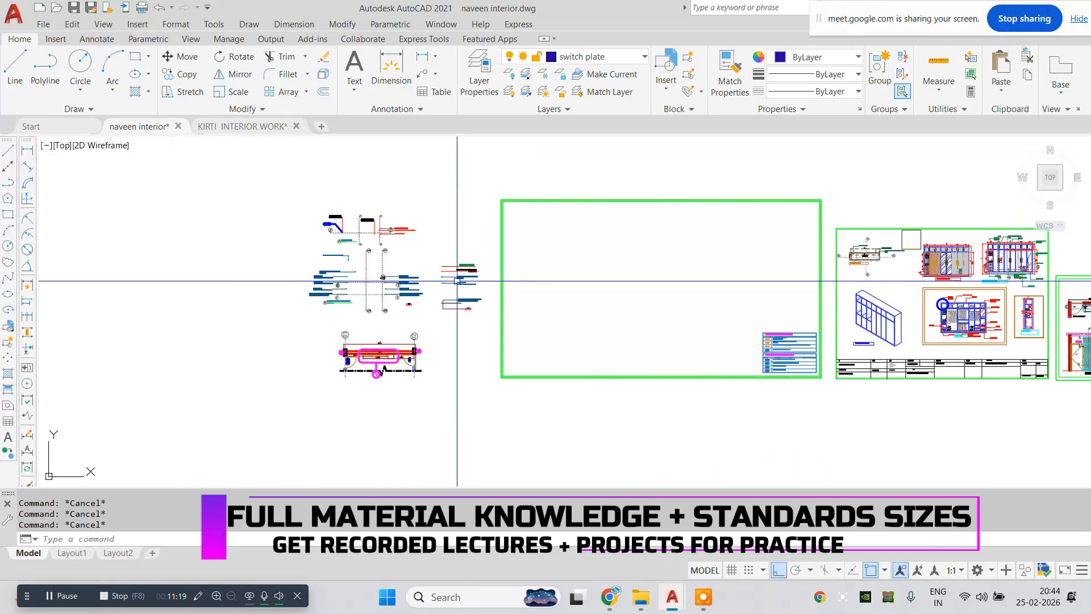
pyautogui.scroll(2, 412, 276)
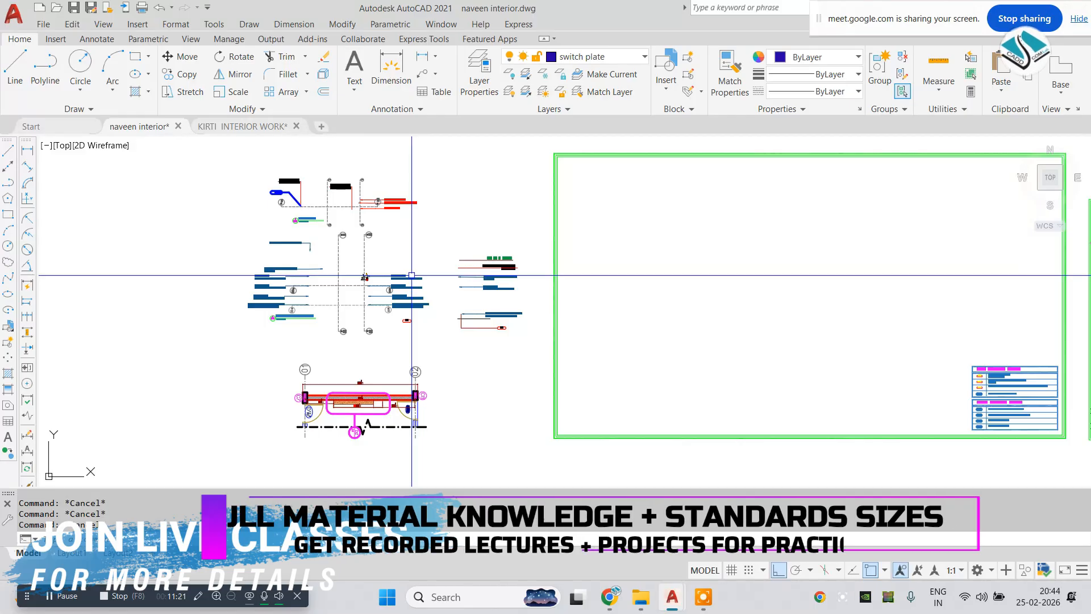
pyautogui.scroll(3, 411, 276)
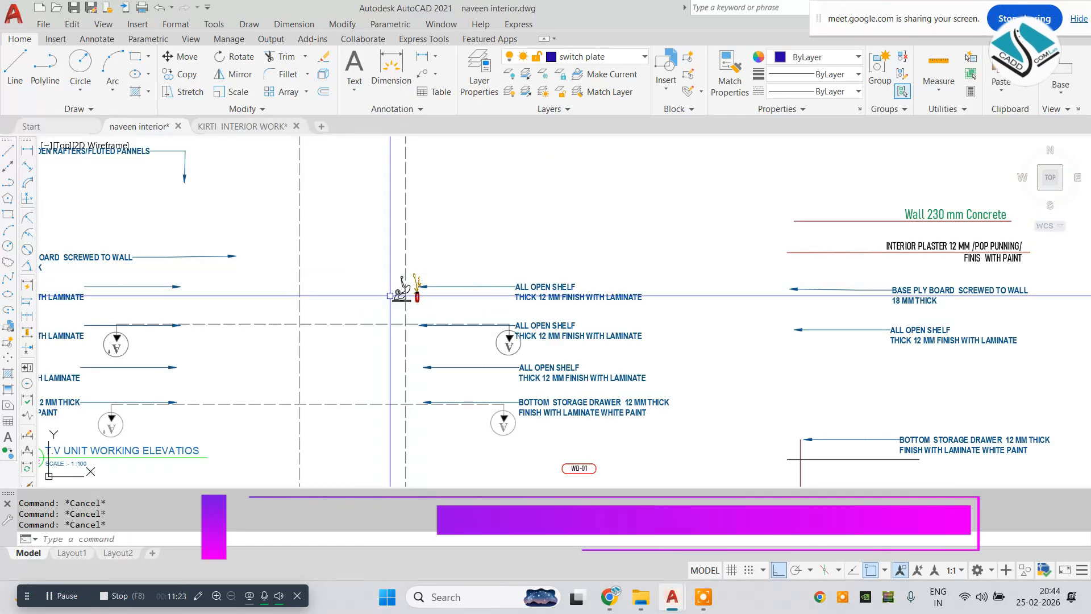
pyautogui.moveTo(398, 292); pyautogui.dragTo(479, 266, button='middle')
pyautogui.scroll(3, 511, 279)
pyautogui.click(549, 296)
pyautogui.scroll(-5, 510, 273)
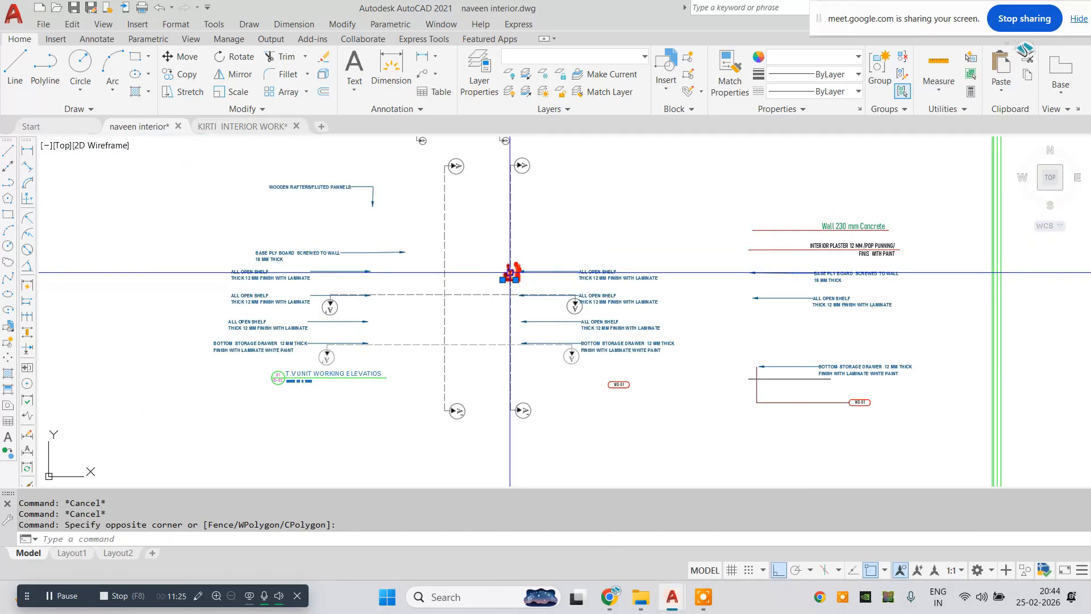
pyautogui.click(507, 267)
pyautogui.scroll(-12, 643, 299)
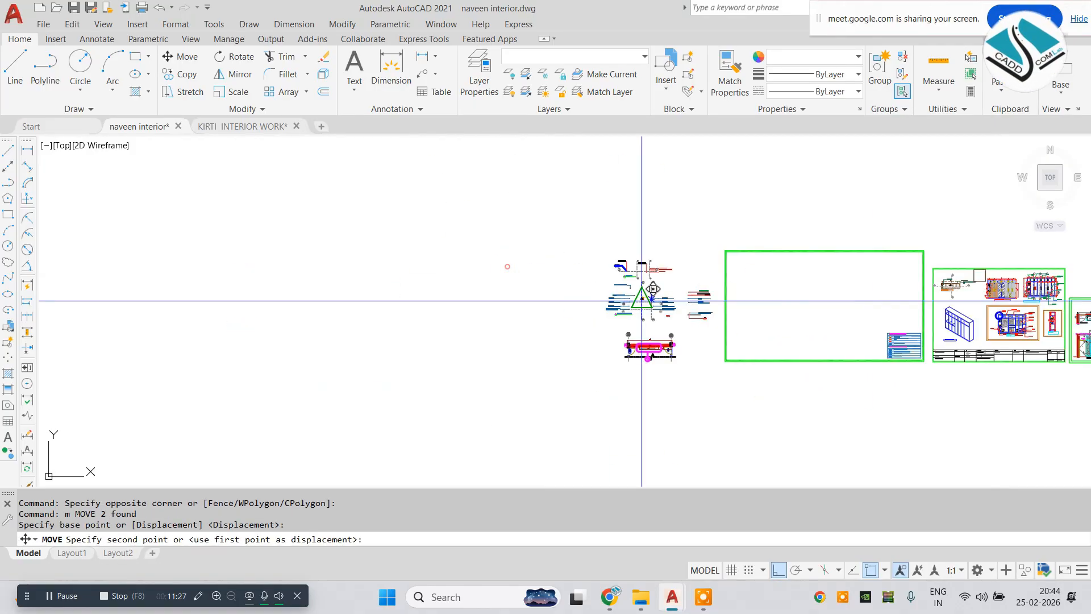
pyautogui.scroll(6, 210, 264)
pyautogui.scroll(8, 497, 321)
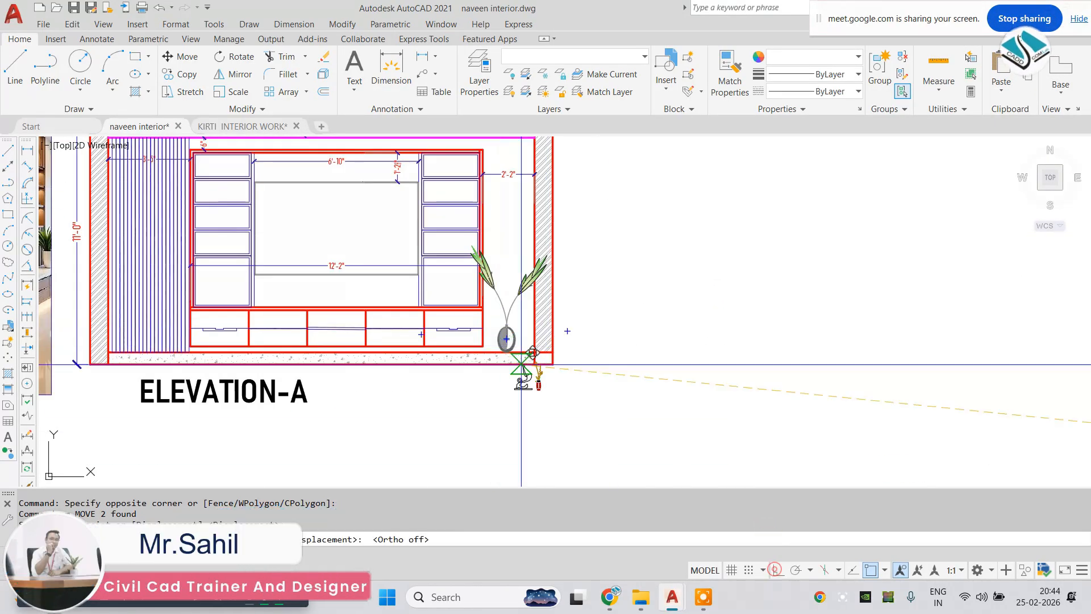
pyautogui.scroll(6, 409, 254)
pyautogui.moveTo(365, 249); pyautogui.dragTo(731, 357, button='middle')
pyautogui.click(415, 243)
pyautogui.press('Escape')
# - Move the sculpture and flower vase from the central panel into the lowest shelf of the left-hand open shelving
pyautogui.click(582, 242)
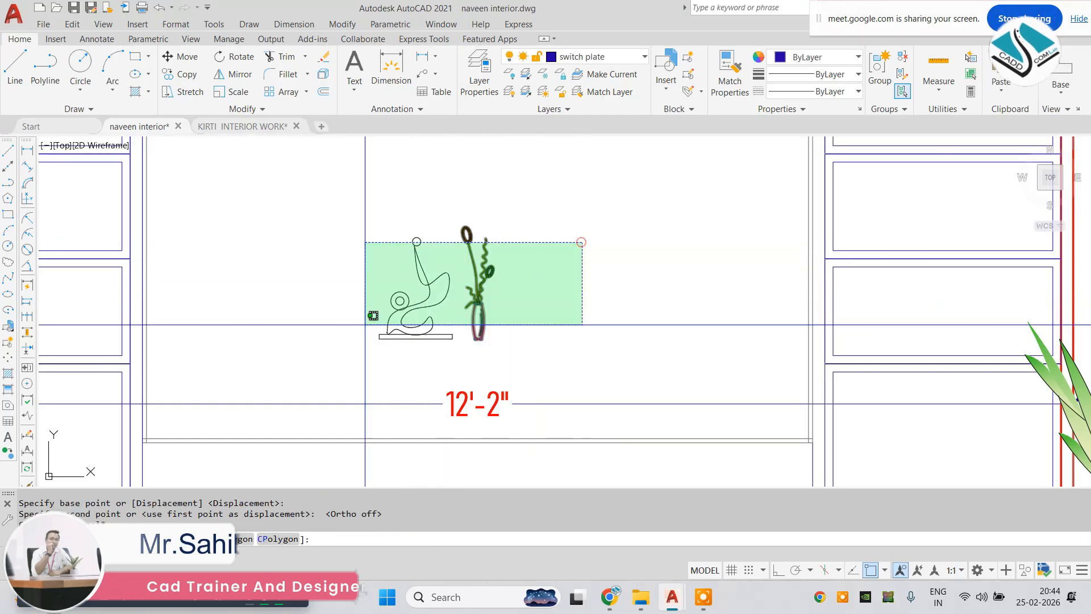
pyautogui.click(343, 335)
pyautogui.write('m')
pyautogui.press('space')
pyautogui.click(415, 337)
pyautogui.moveTo(276, 352); pyautogui.dragTo(564, 341, button='middle')
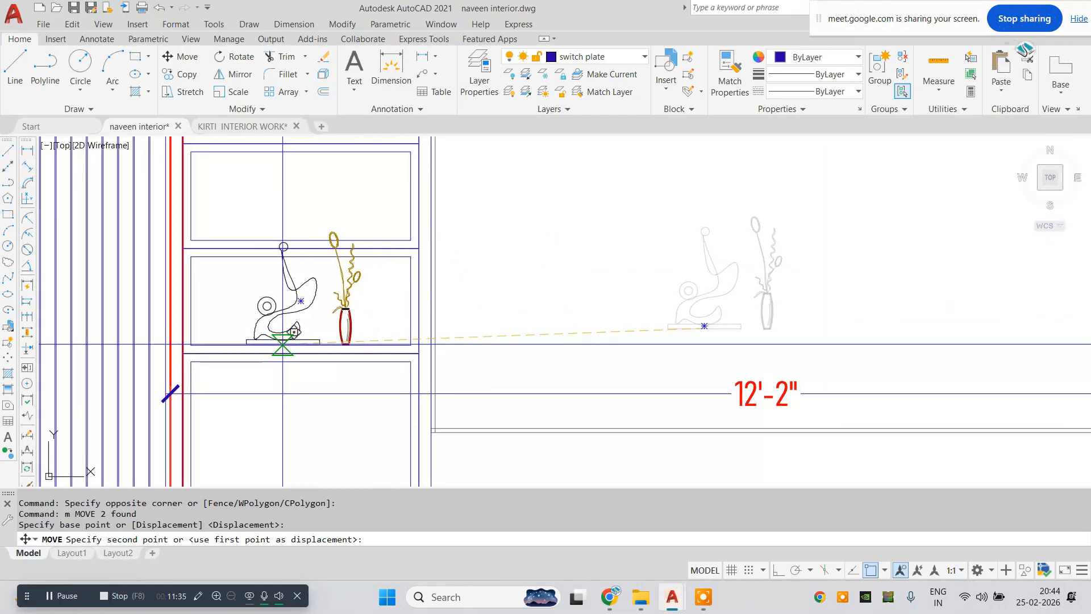
pyautogui.moveTo(704, 326); pyautogui.dragTo(734, 176, button='middle')
pyautogui.click(295, 400)
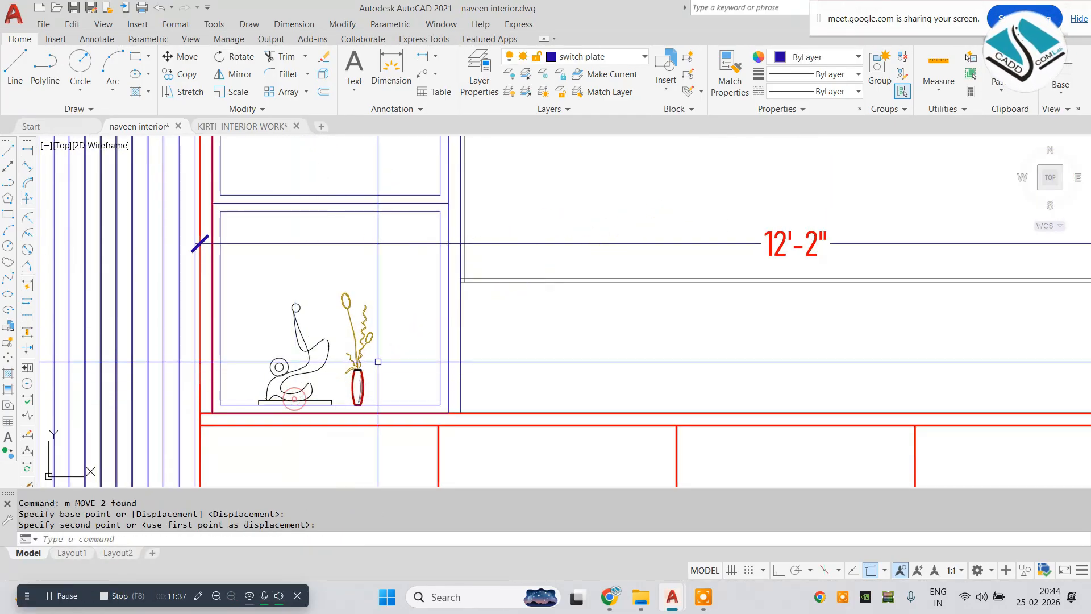
pyautogui.press('Escape')
# - Copy the sculpture and flower vase into the lowest shelf of the right-hand open shelving
pyautogui.click(378, 363)
pyautogui.click(270, 363)
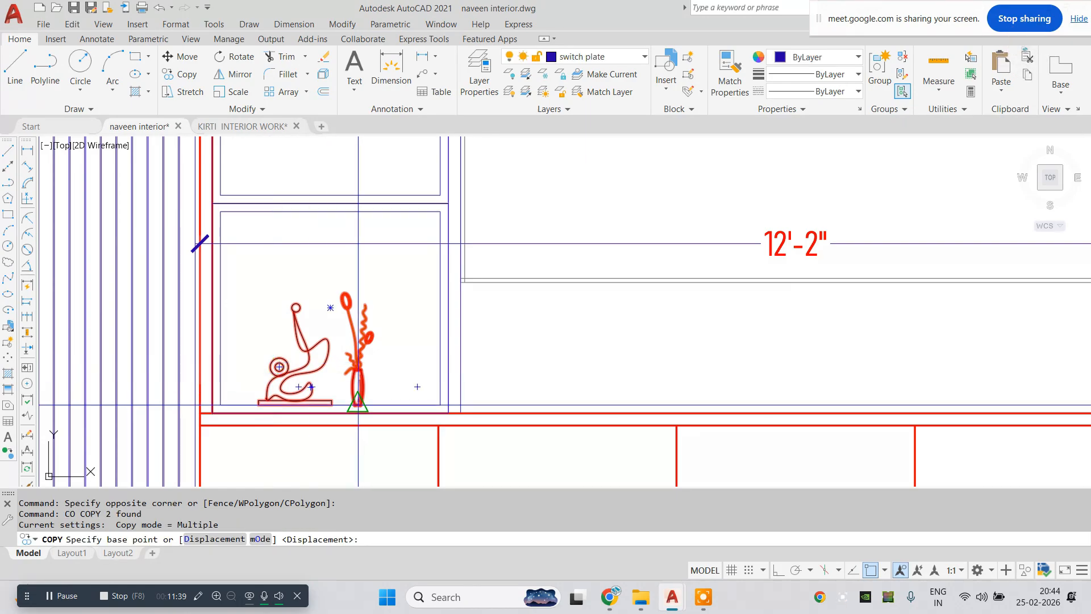
pyautogui.click(357, 405)
pyautogui.scroll(-5, 364, 392)
pyautogui.scroll(8, 495, 381)
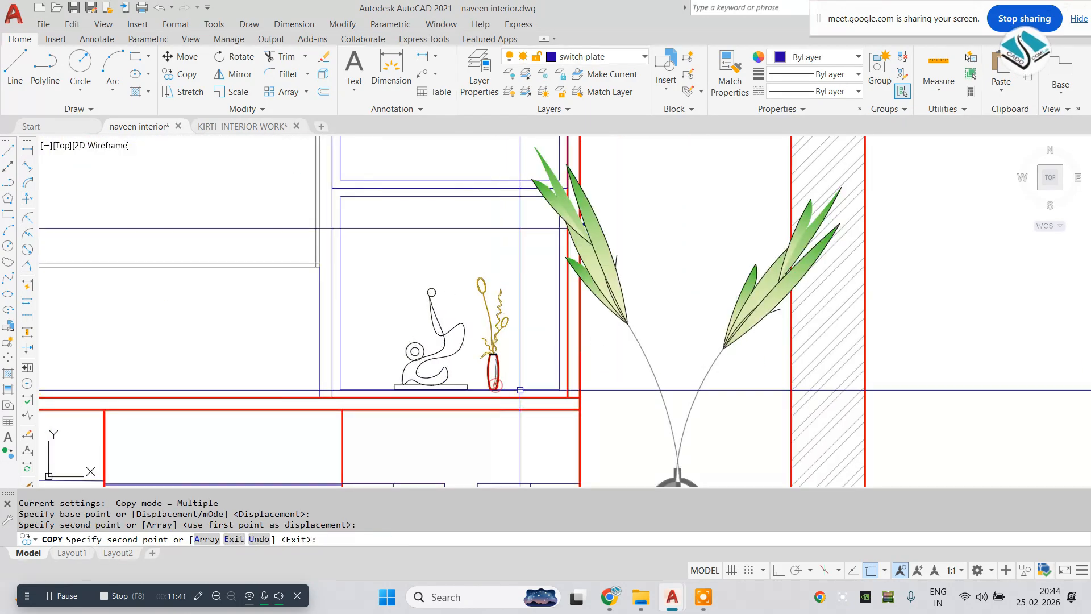
pyautogui.press('Escape')
# - Copy the black decor set with flower stem and shallow bowl from the block library to the blank area beside Elevation-A
pyautogui.scroll(-7, 494, 393)
pyautogui.moveTo(607, 388); pyautogui.dragTo(446, 407, button='middle')
pyautogui.scroll(-5, 446, 407)
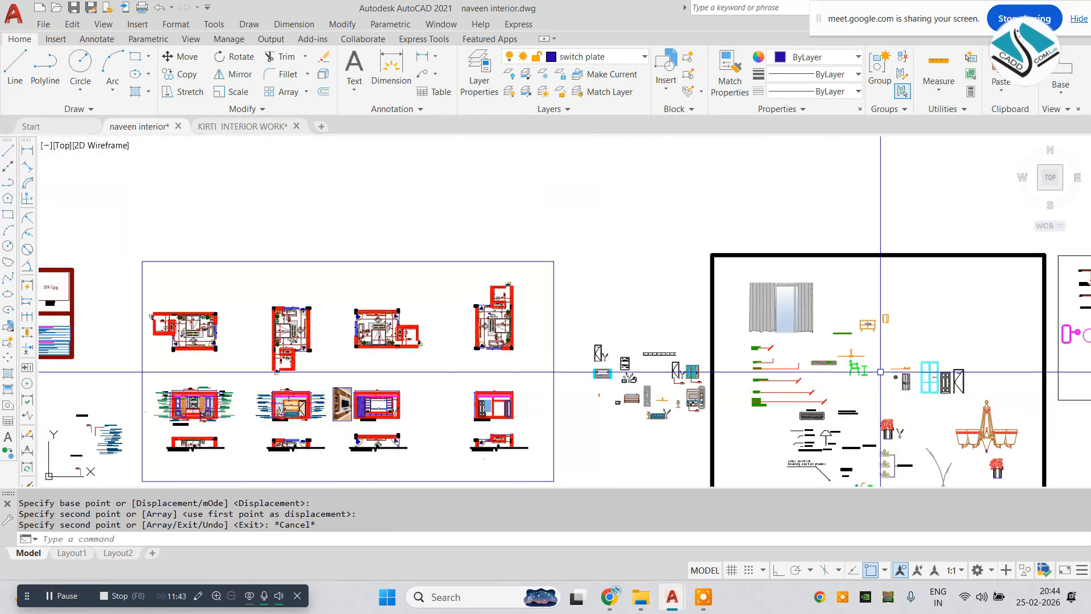
pyautogui.scroll(4, 879, 370)
pyautogui.moveTo(779, 410); pyautogui.dragTo(623, 279, button='middle')
pyautogui.moveTo(718, 381); pyautogui.dragTo(573, 306, button='middle')
pyautogui.scroll(4, 671, 321)
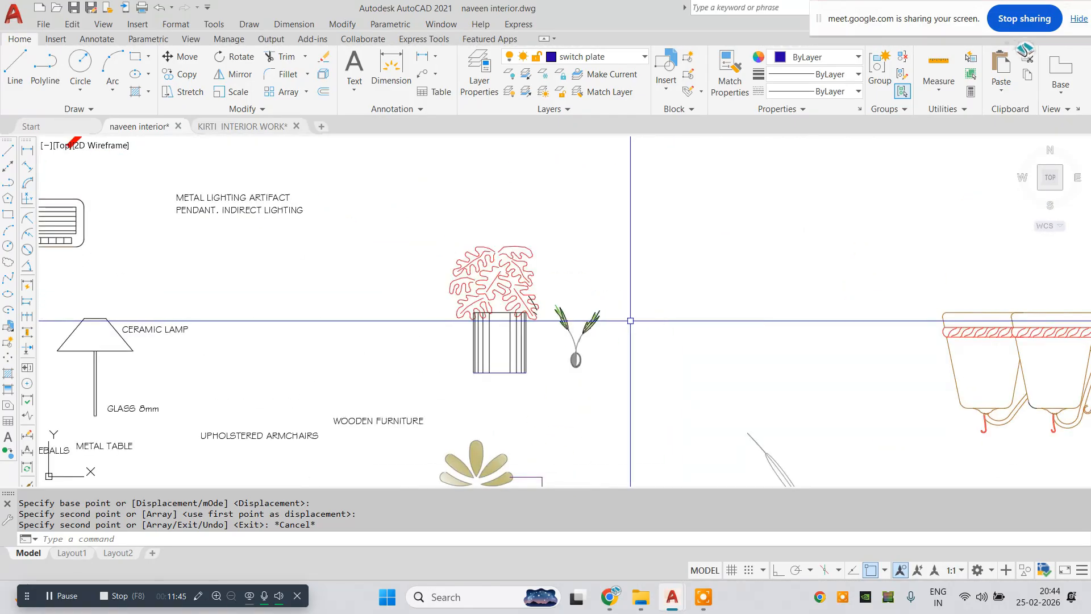
pyautogui.scroll(-4, 629, 321)
pyautogui.scroll(6, 599, 216)
pyautogui.scroll(-8, 592, 341)
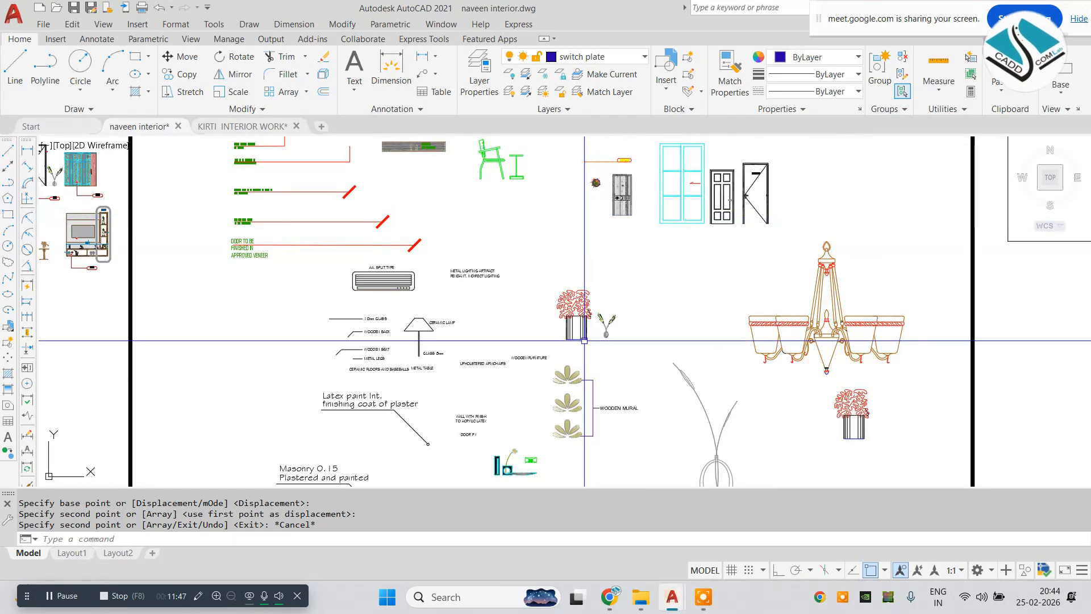
pyautogui.scroll(10, 505, 391)
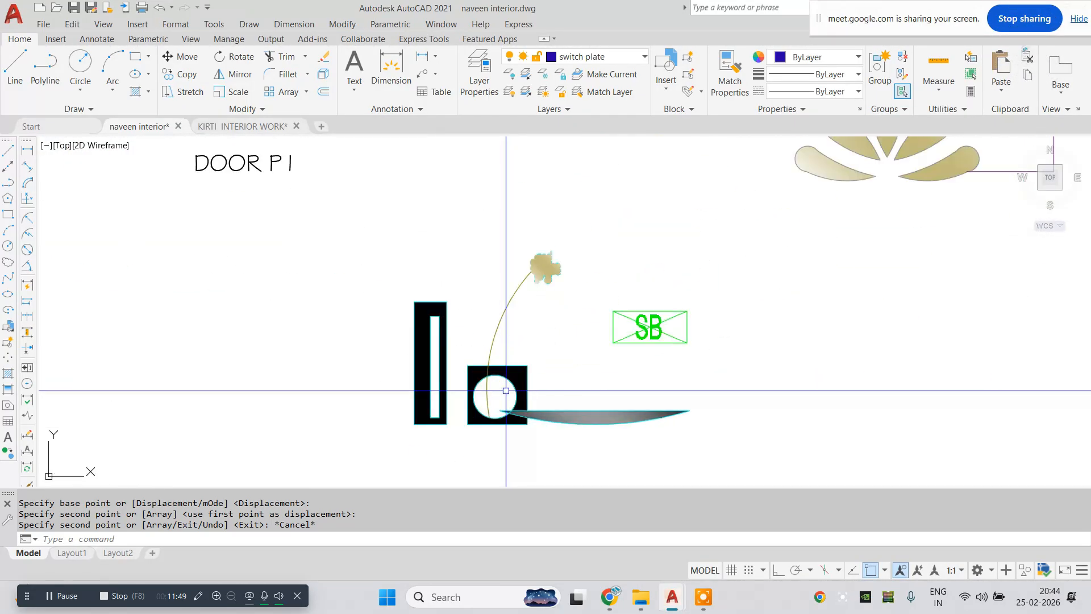
pyautogui.click(585, 244)
pyautogui.click(332, 441)
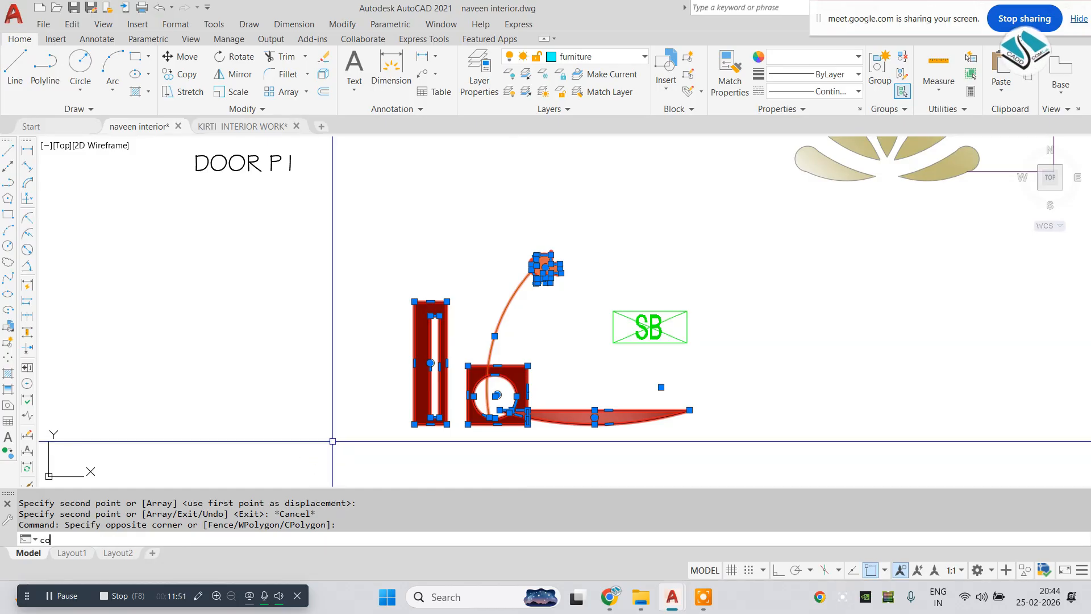
pyautogui.click(489, 416)
pyautogui.scroll(-10, 489, 415)
pyautogui.scroll(5, 422, 393)
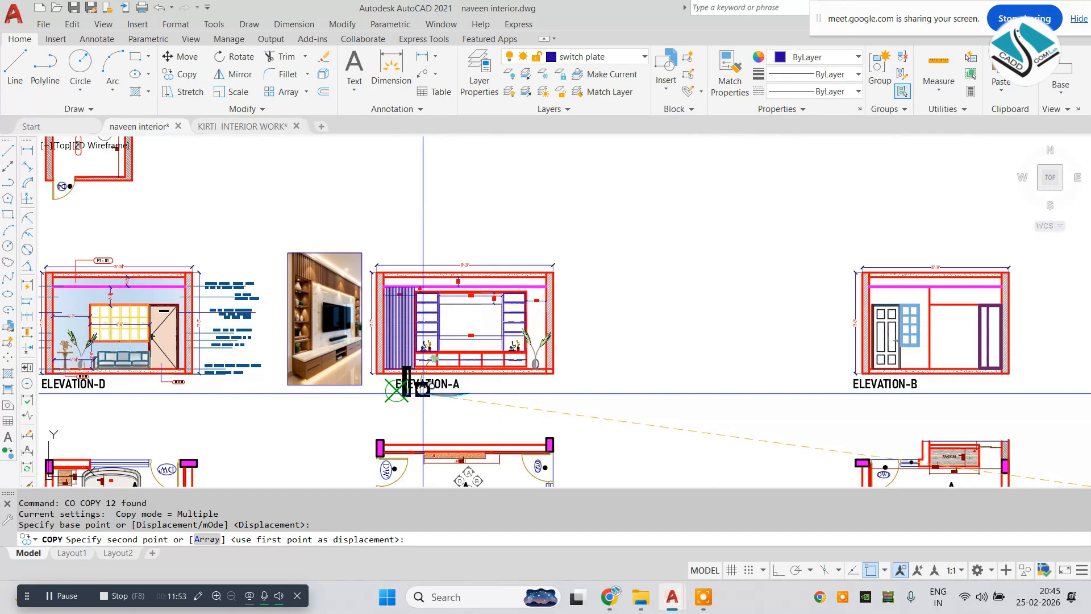
pyautogui.scroll(6, 611, 353)
# - Group the copied decor set's pieces and scale the group down to roughly half size
pyautogui.click(852, 176)
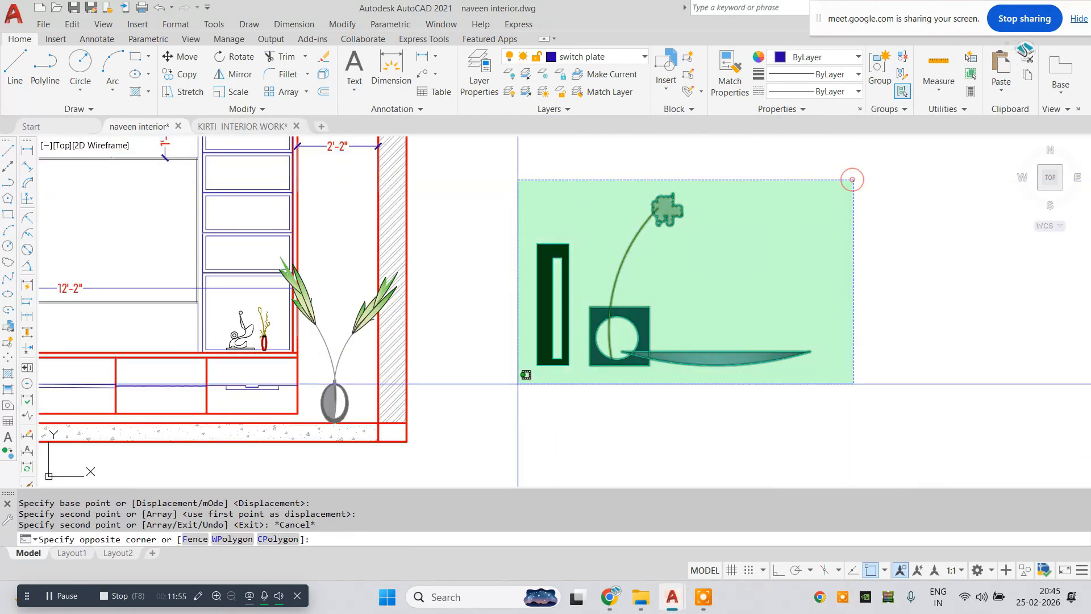
pyautogui.click(499, 400)
pyautogui.write('sc')
pyautogui.press('Return')
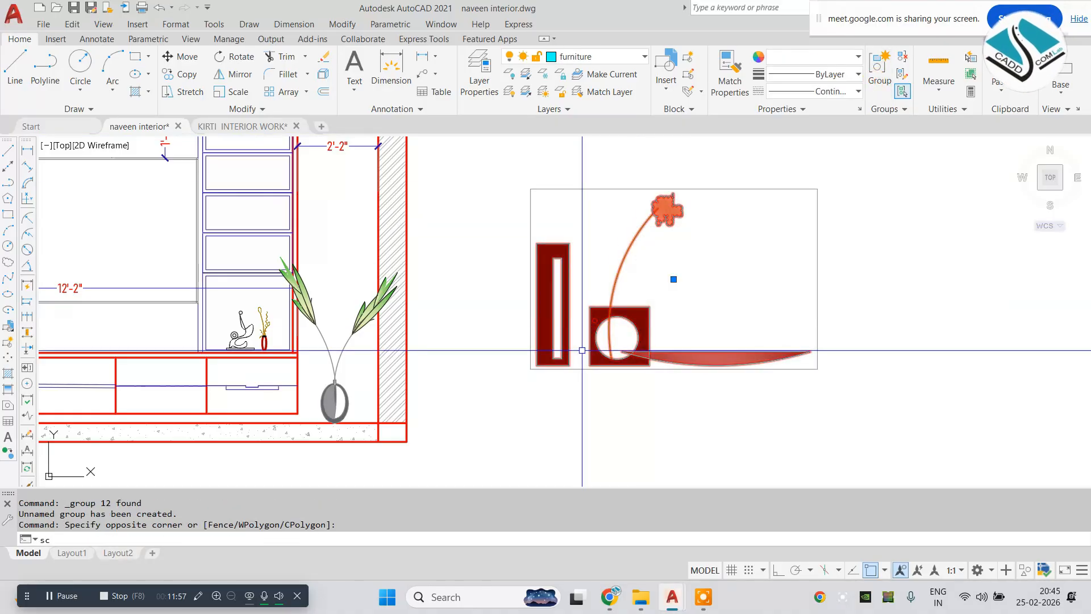
pyautogui.click(570, 365)
pyautogui.click(520, 401)
# - Move the decor group onto the shelf just above the lowest compartment of the left-hand open shelving
pyautogui.click(614, 336)
pyautogui.click(557, 366)
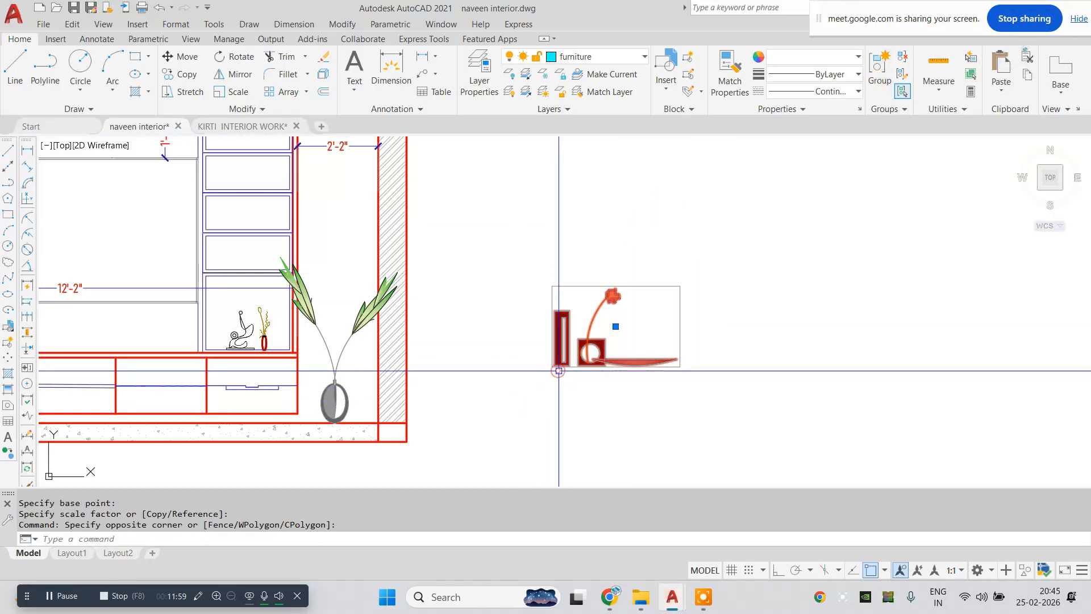
pyautogui.write('m')
pyautogui.press('Return')
pyautogui.click(592, 363)
pyautogui.scroll(-3, 591, 364)
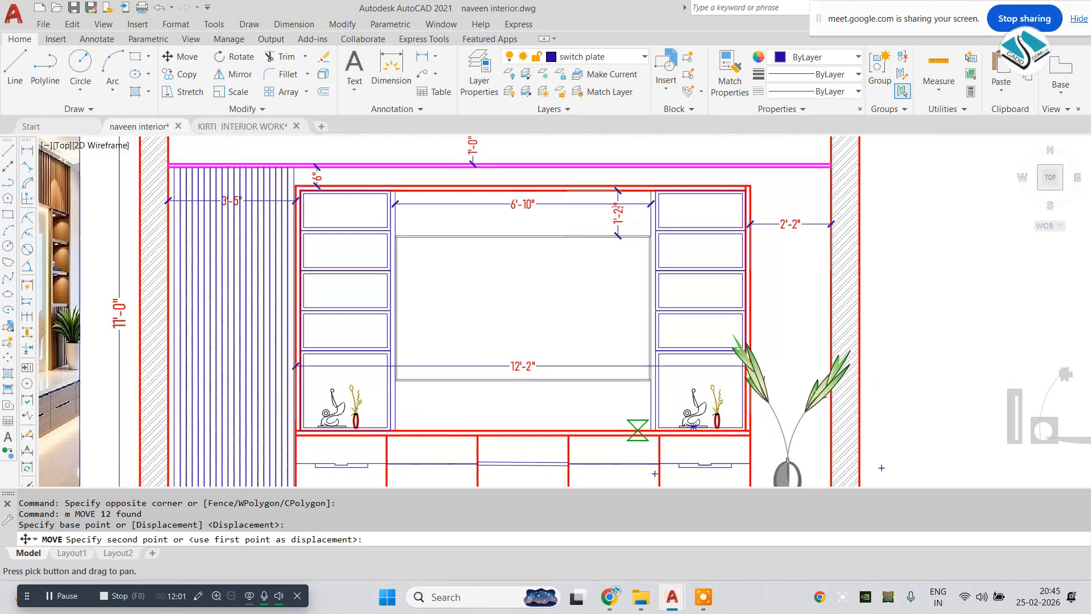
pyautogui.scroll(5, 318, 318)
pyautogui.moveTo(322, 299); pyautogui.dragTo(426, 330, button='middle')
pyautogui.scroll(5, 427, 326)
pyautogui.press('Escape')
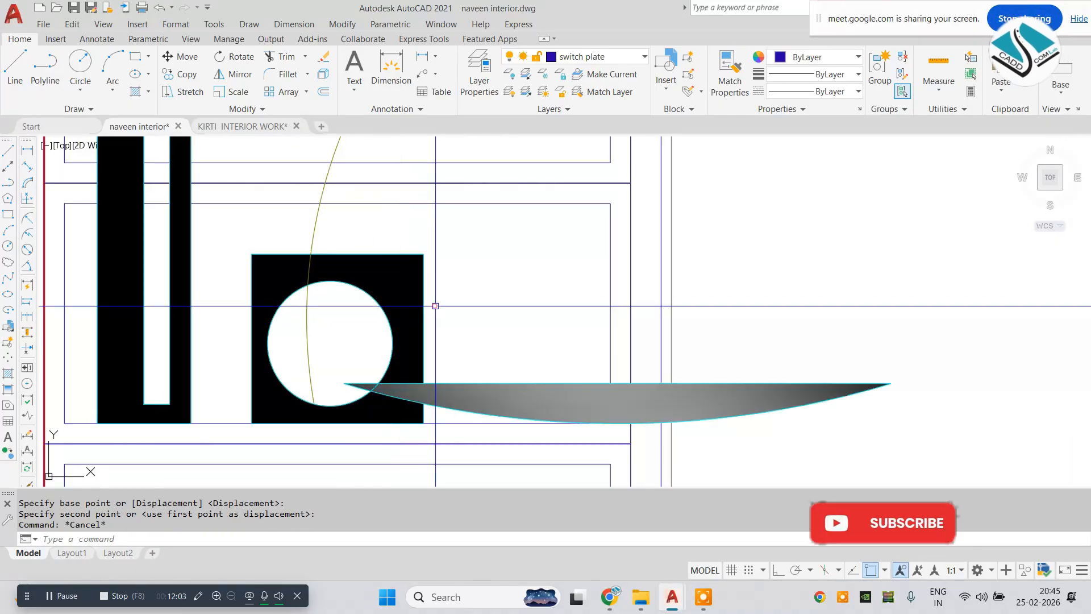
# - Scale the decor group down about its base so that it fits inside the shelf compartment
pyautogui.click(436, 305)
pyautogui.click(343, 332)
pyautogui.write('sc')
pyautogui.moveTo(301, 414); pyautogui.dragTo(372, 380, button='middle')
pyautogui.click(355, 384)
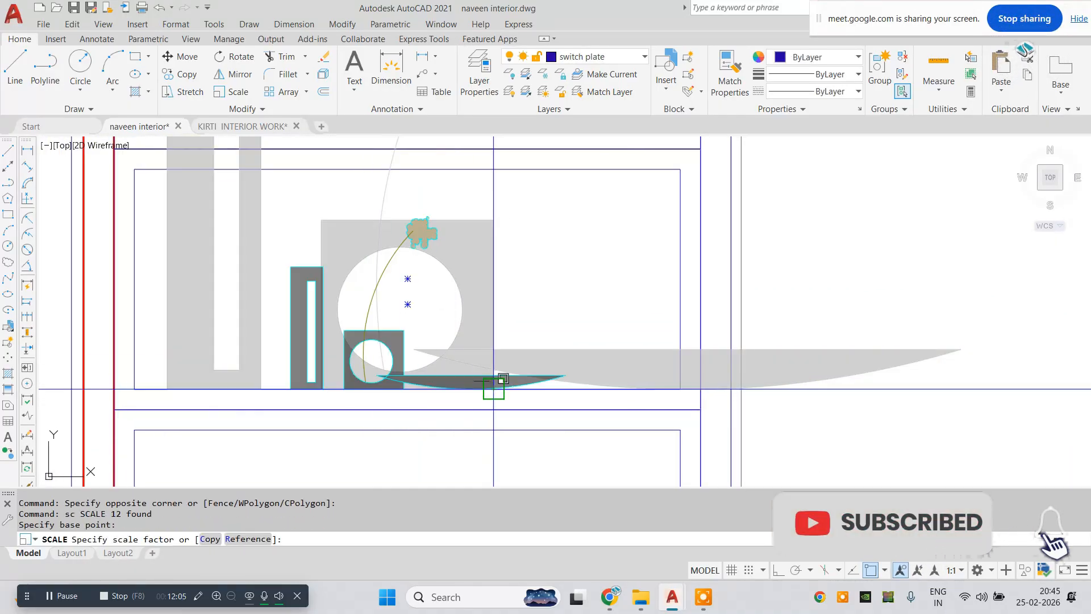
pyautogui.click(527, 391)
# - Copy the decor group into the second compartment from the top of the left-hand open shelving
pyautogui.click(488, 295)
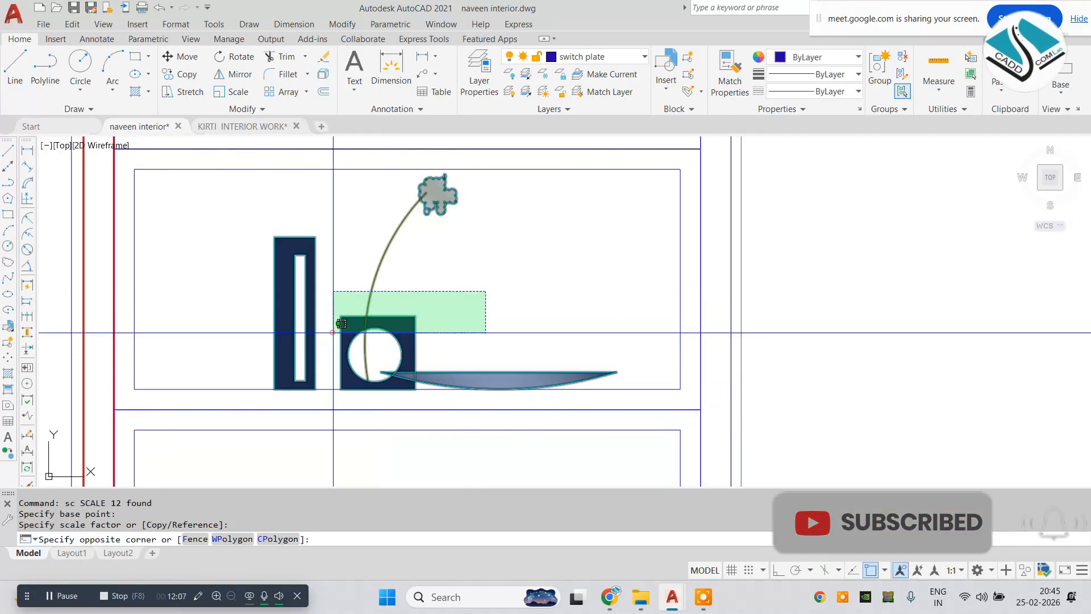
pyautogui.click(333, 332)
pyautogui.click(274, 390)
pyautogui.scroll(-5, 296, 377)
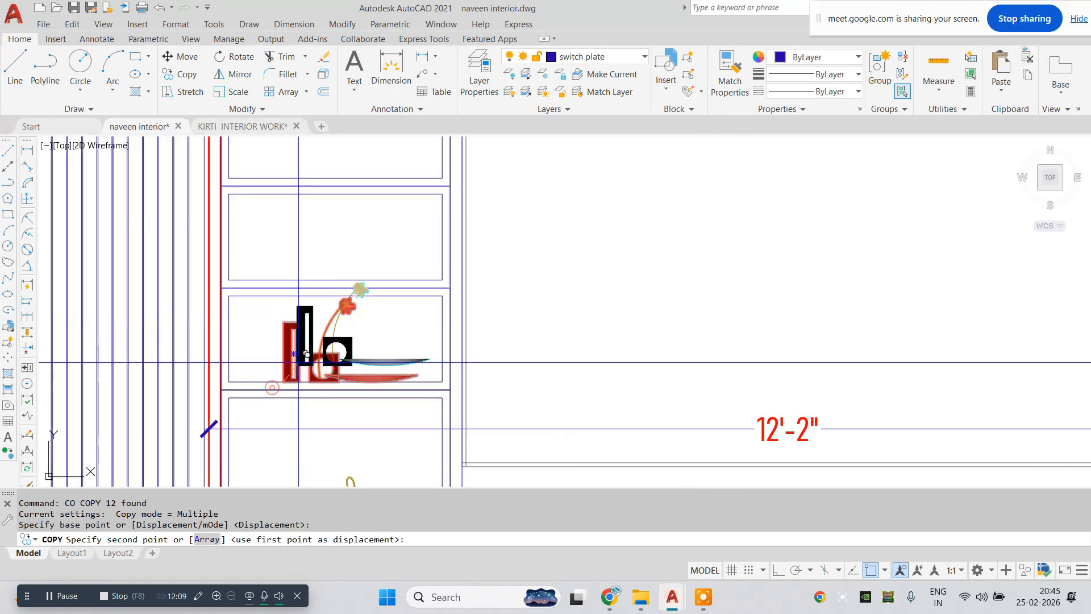
pyautogui.moveTo(297, 307); pyautogui.dragTo(299, 399, button='middle')
pyautogui.click(267, 275)
# - Copy the decor group into the first and third compartments from the top of the right-hand open shelving
pyautogui.scroll(-2, 435, 308)
pyautogui.moveTo(903, 327); pyautogui.dragTo(581, 325, button='middle')
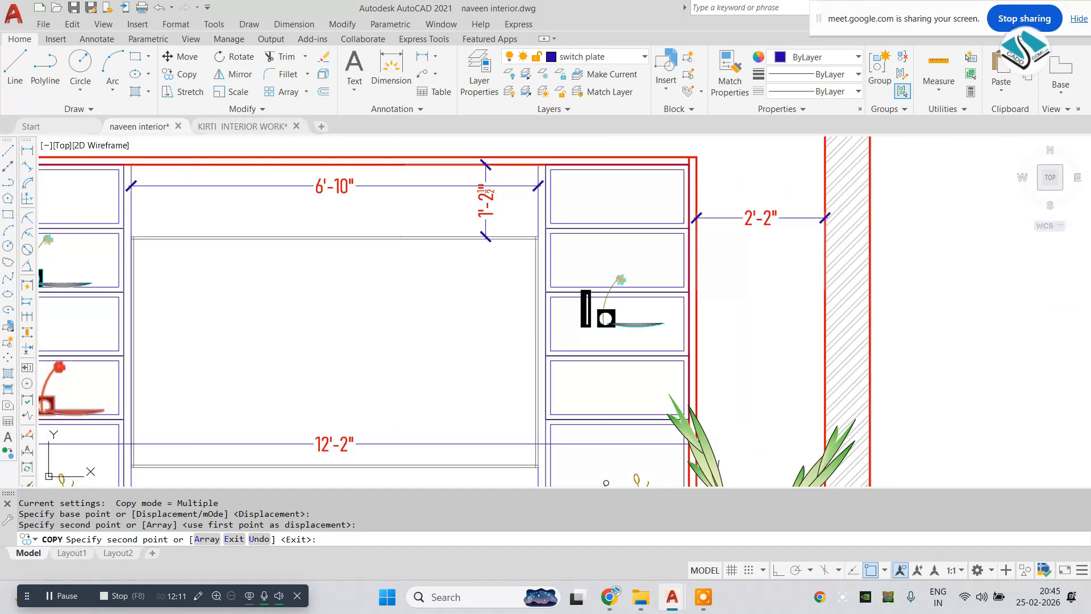
pyautogui.scroll(2, 595, 229)
pyautogui.click(564, 220)
pyautogui.moveTo(610, 380); pyautogui.dragTo(567, 268, button='middle')
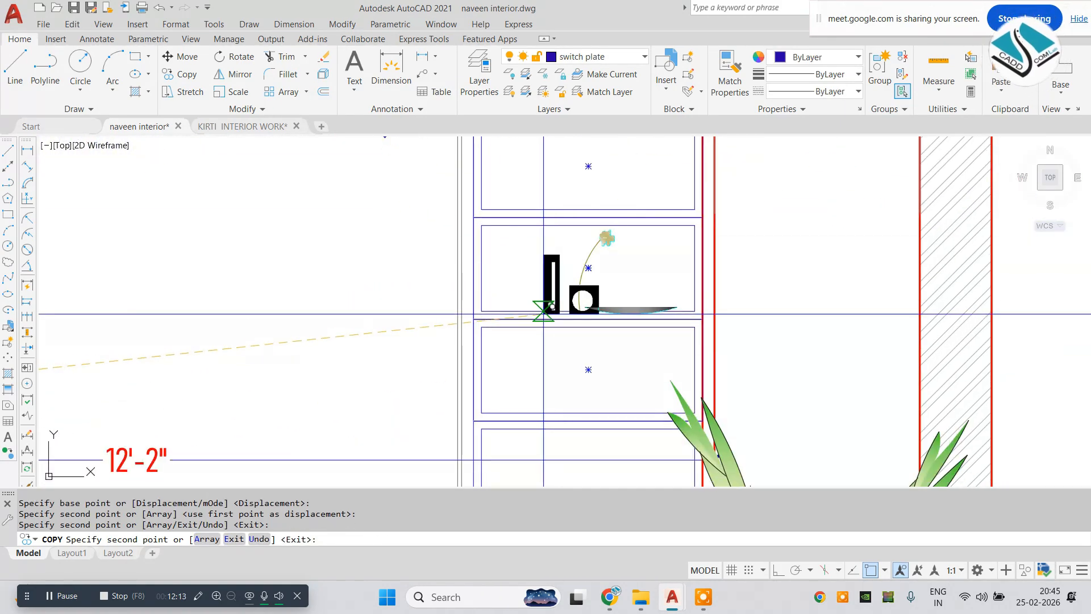
pyautogui.click(544, 313)
pyautogui.press('Escape')
# - Start an ANSI31 hatch and pick the central TV panel rectangle as its boundary
pyautogui.scroll(-3, 541, 316)
pyautogui.scroll(1, 307, 292)
pyautogui.moveTo(384, 292); pyautogui.dragTo(467, 290, button='middle')
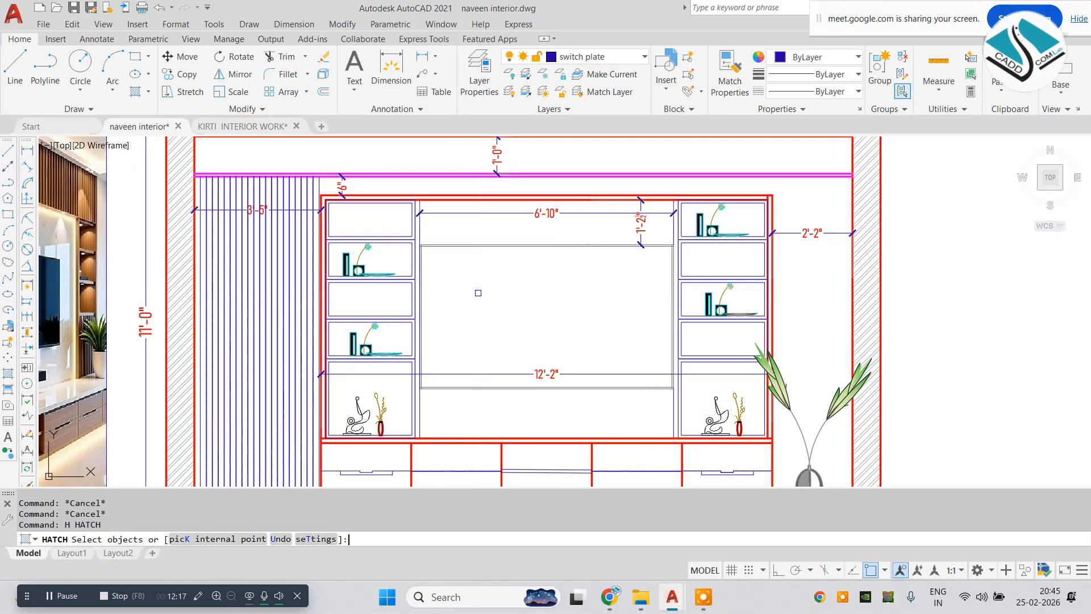
pyautogui.click(321, 95)
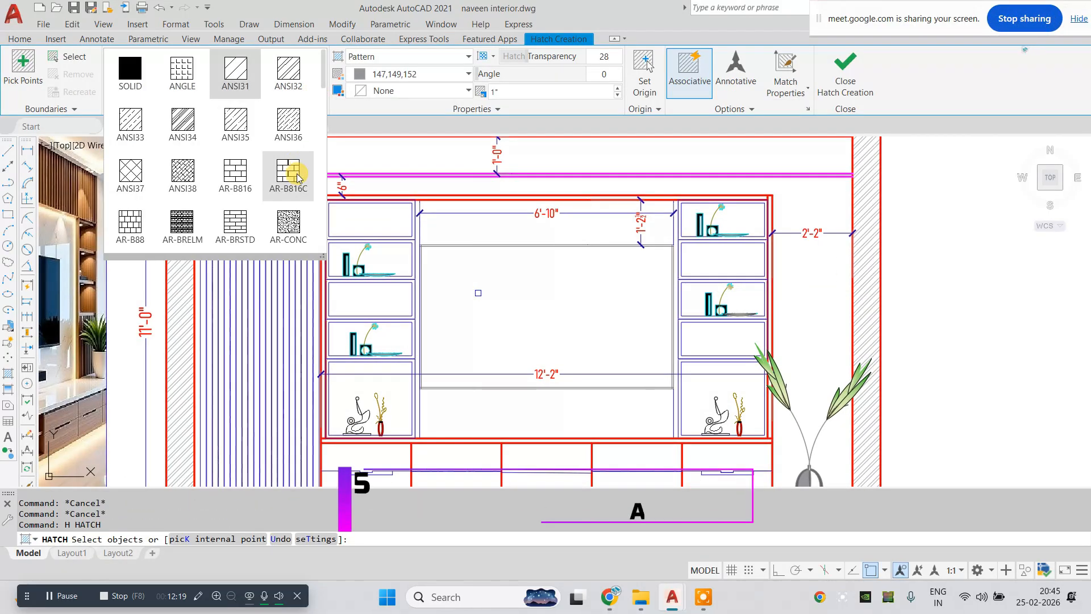
pyautogui.click(238, 73)
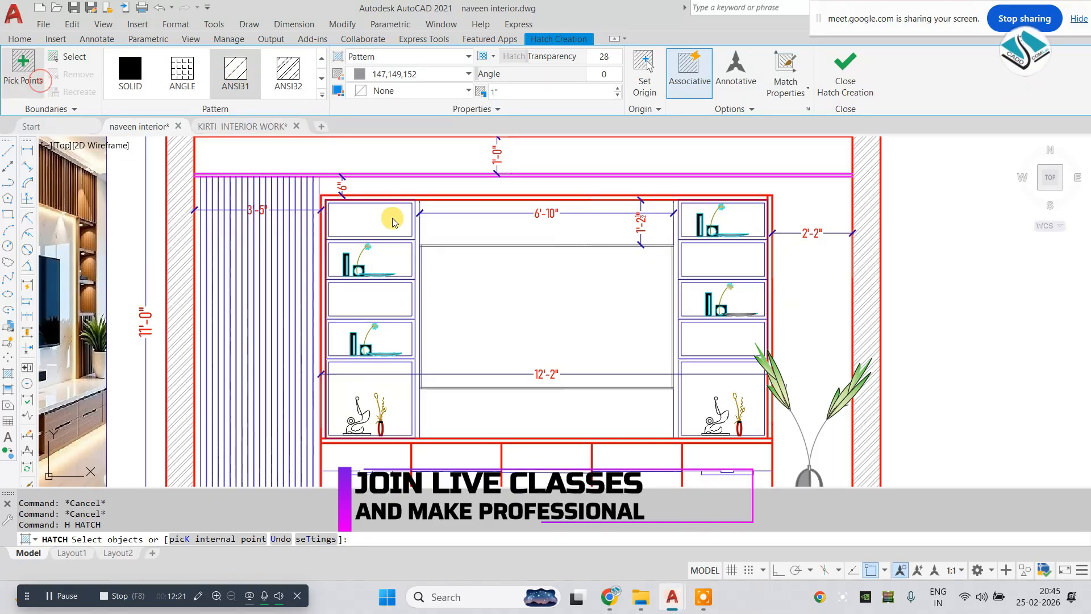
pyautogui.moveTo(527, 288); pyautogui.dragTo(524, 288, button='middle')
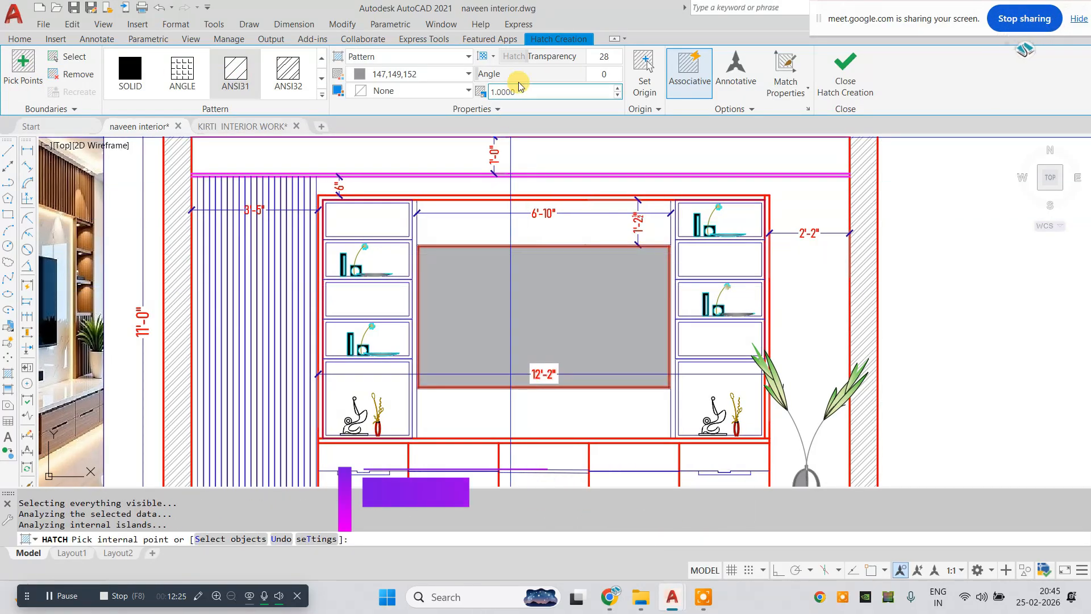
# - Set the TV panel hatch's scale to 6 and its angle to 45 degrees
pyautogui.write('3')
pyautogui.press('Return')
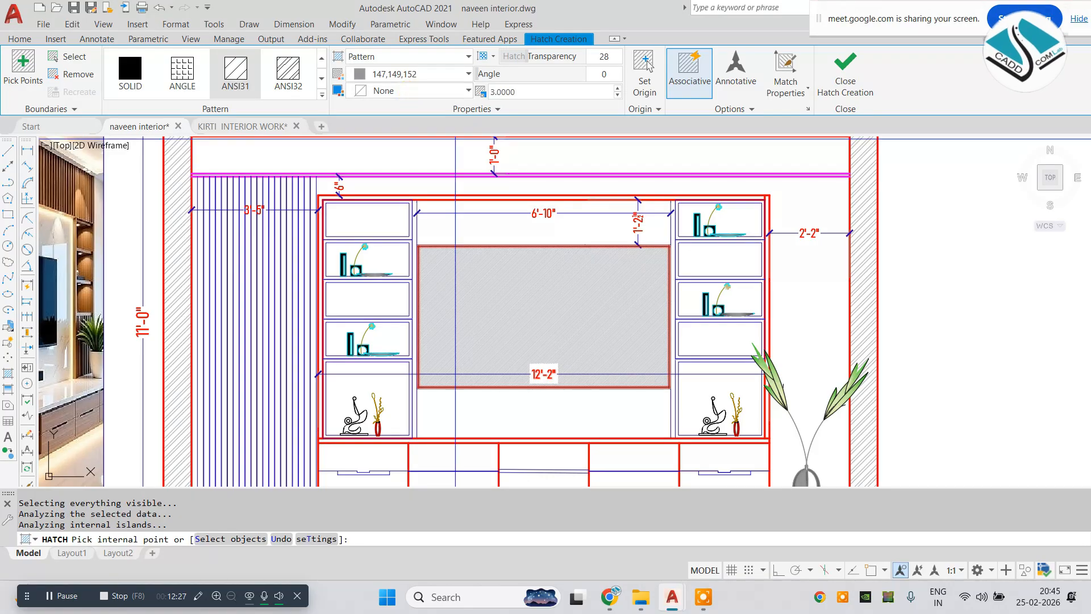
pyautogui.write('6')
pyautogui.press('Return')
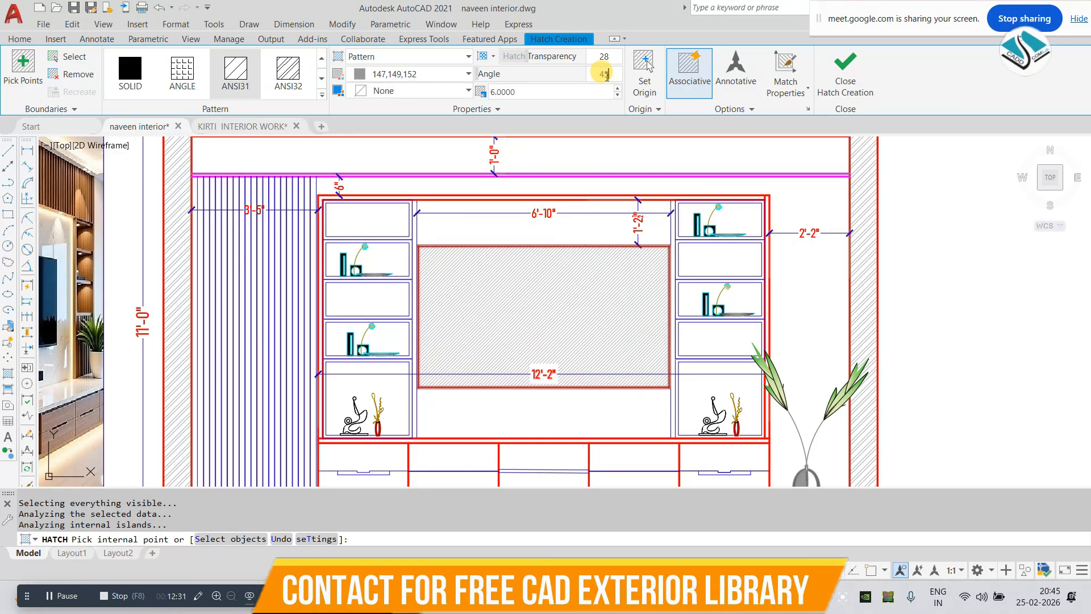
pyautogui.press('Return')
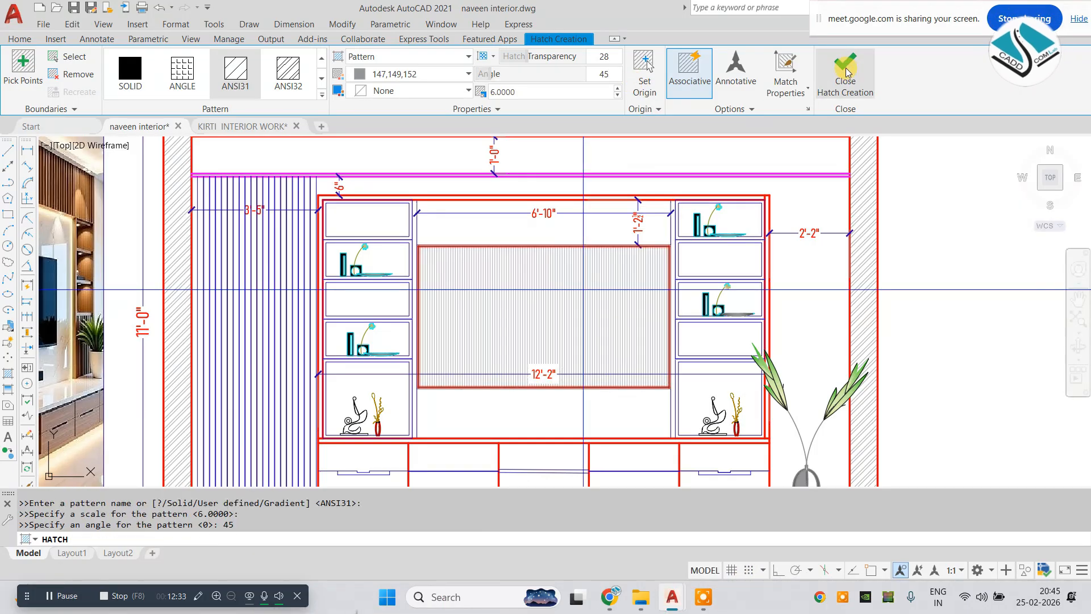
# - End the hatch command and examine the TV unit in Elevation-A beside its reference photo
pyautogui.scroll(-2, 570, 288)
pyautogui.moveTo(572, 290); pyautogui.dragTo(555, 295, button='middle')
pyautogui.moveTo(488, 338); pyautogui.dragTo(491, 335, button='middle')
pyautogui.press('Escape')
pyautogui.scroll(4, 211, 359)
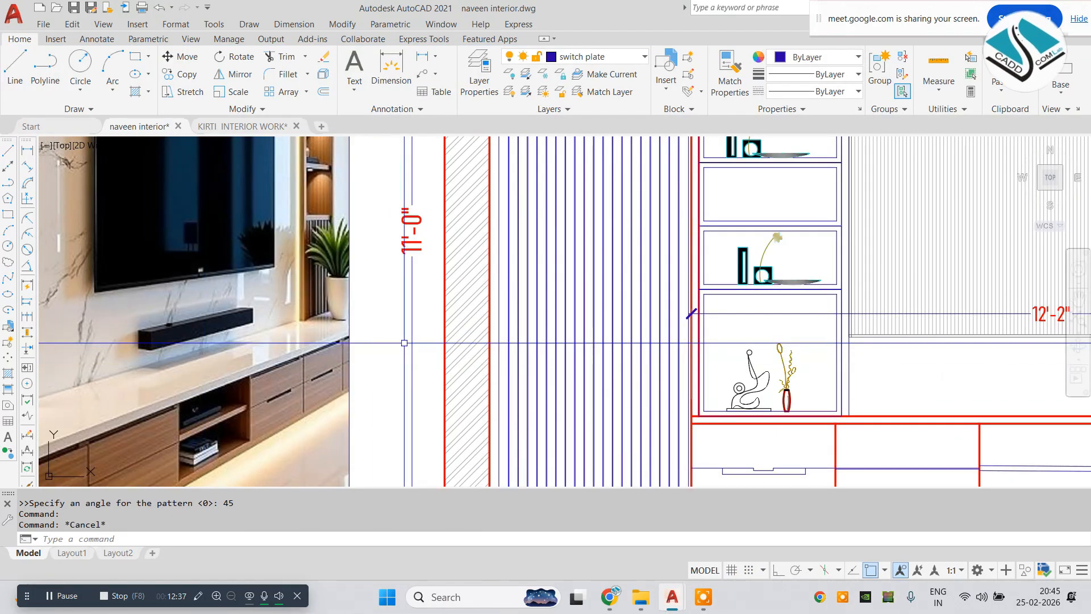
pyautogui.scroll(-4, 404, 343)
pyautogui.moveTo(585, 347); pyautogui.dragTo(510, 352, button='middle')
pyautogui.scroll(-2, 497, 350)
pyautogui.scroll(2, 630, 348)
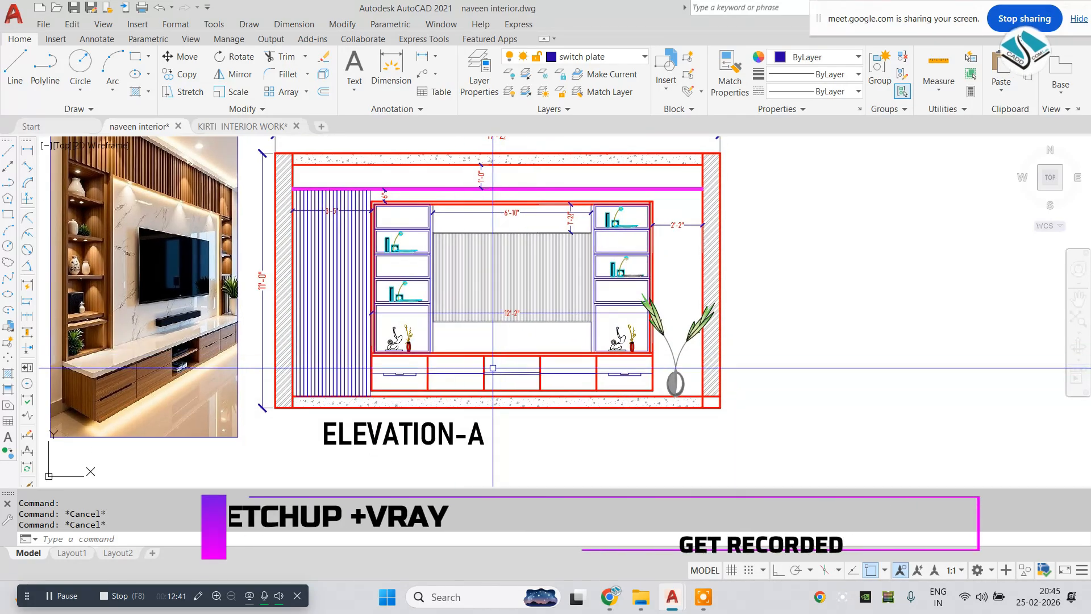
pyautogui.scroll(2, 416, 378)
pyautogui.scroll(-2, 430, 365)
pyautogui.scroll(2, 397, 223)
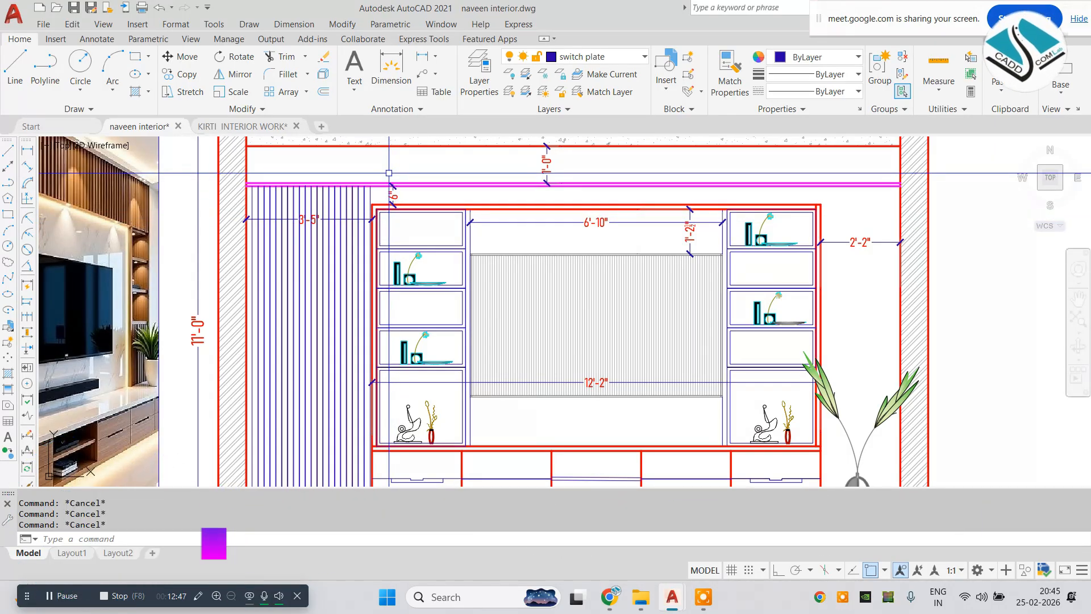
# - Copy the T.V unit's material leader notes from the working elevation and section details to below Elevation-A's reference plan cut section
pyautogui.scroll(-10, 505, 259)
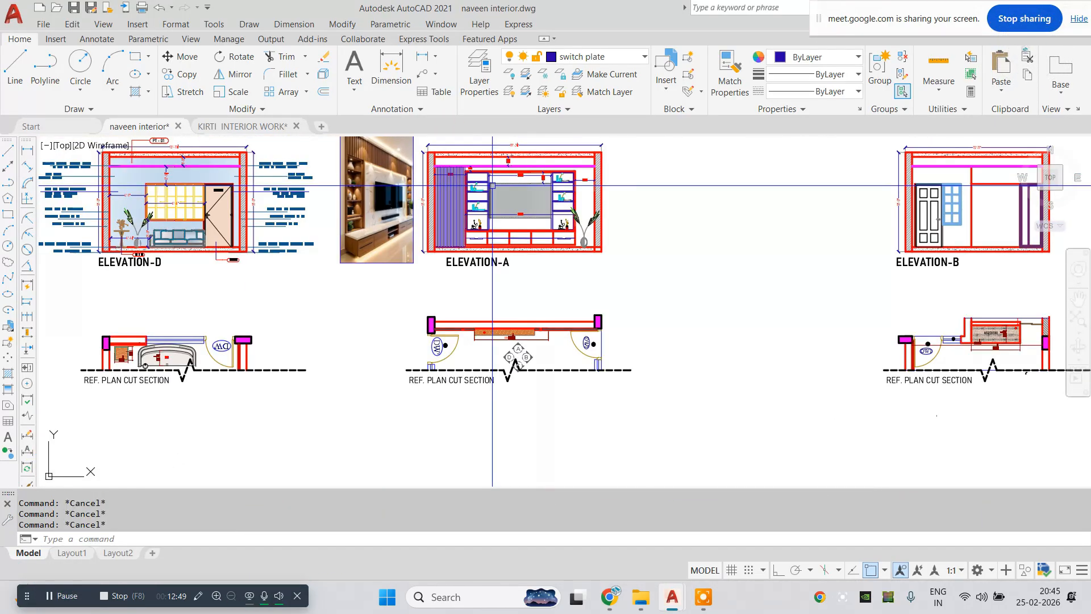
pyautogui.scroll(-2, 545, 259)
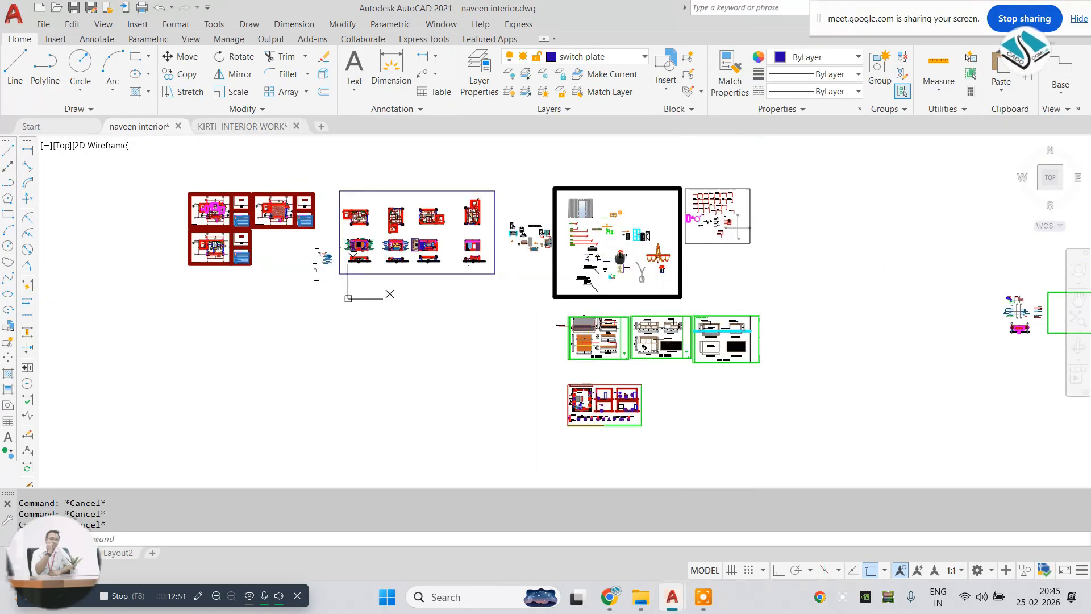
pyautogui.moveTo(887, 301); pyautogui.dragTo(682, 283, button='middle')
pyautogui.scroll(12, 805, 293)
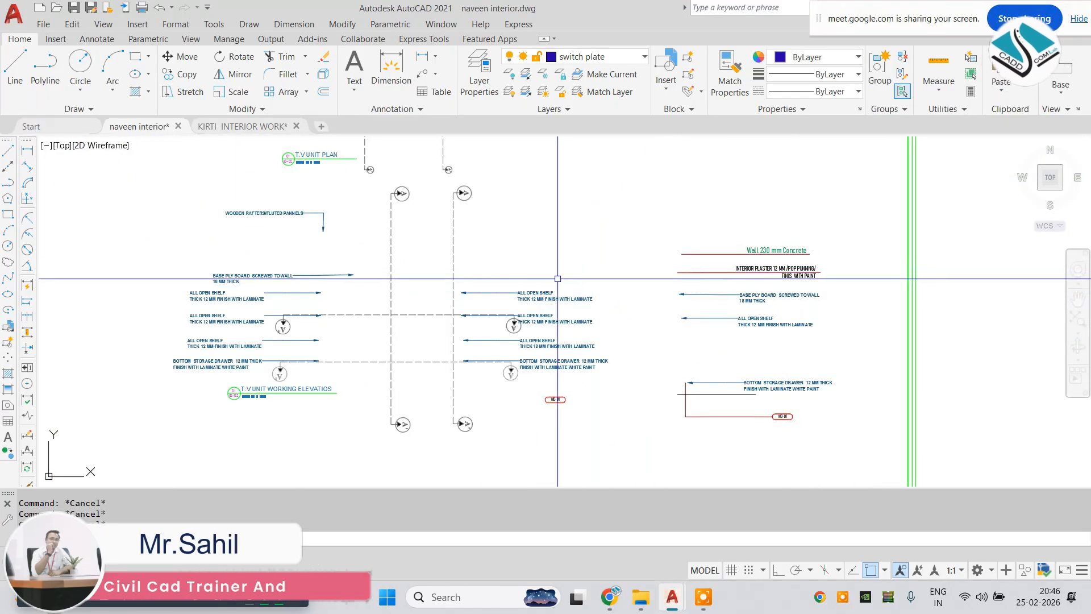
pyautogui.moveTo(557, 279); pyautogui.dragTo(679, 254, button='middle')
pyautogui.click(733, 256)
pyautogui.click(670, 348)
pyautogui.click(368, 229)
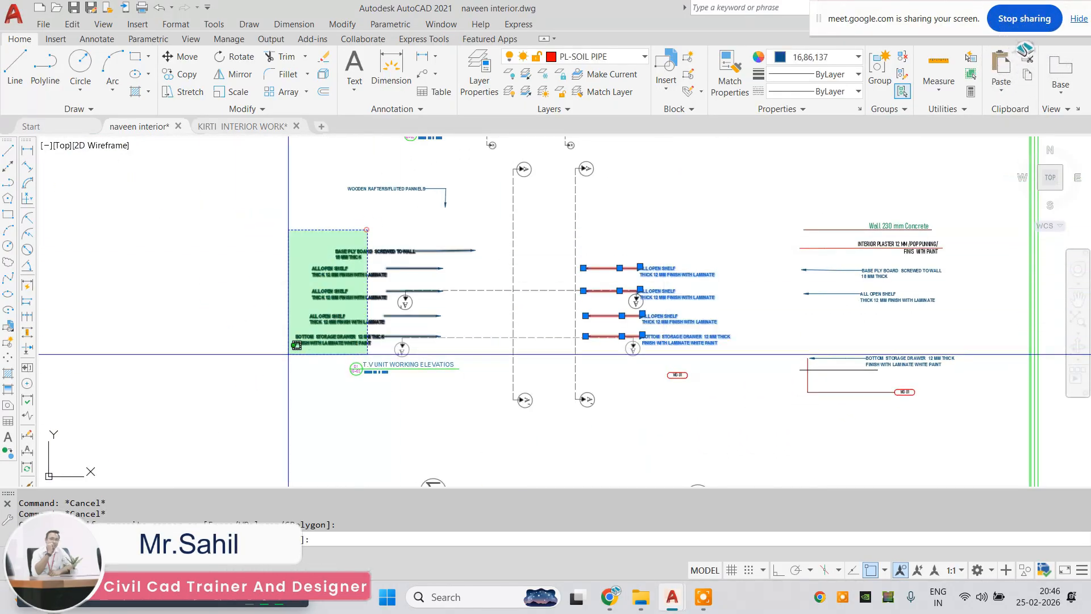
pyautogui.click(288, 353)
pyautogui.moveTo(533, 261); pyautogui.dragTo(534, 328, button='middle')
pyautogui.click(456, 234)
pyautogui.click(344, 287)
pyautogui.moveTo(479, 285); pyautogui.dragTo(383, 240, button='middle')
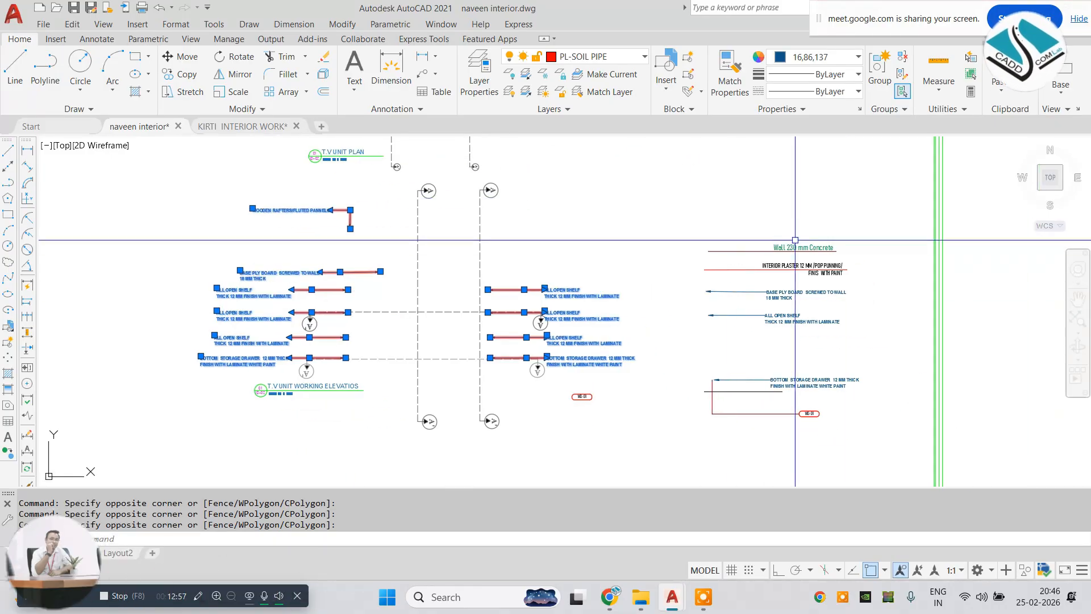
pyautogui.click(872, 222)
pyautogui.click(738, 398)
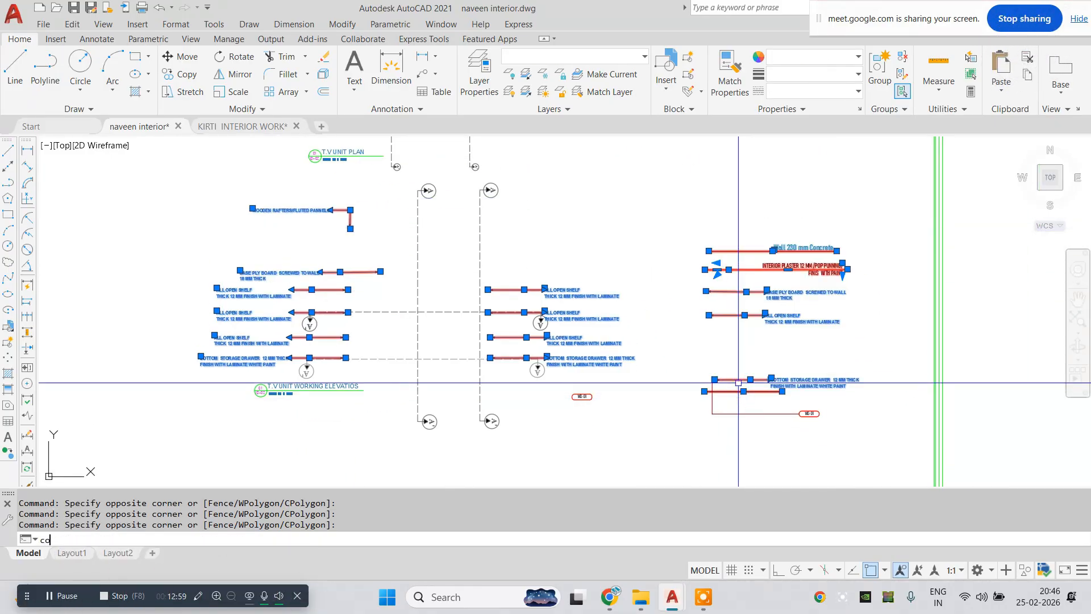
pyautogui.click(663, 383)
pyautogui.scroll(-8, 663, 383)
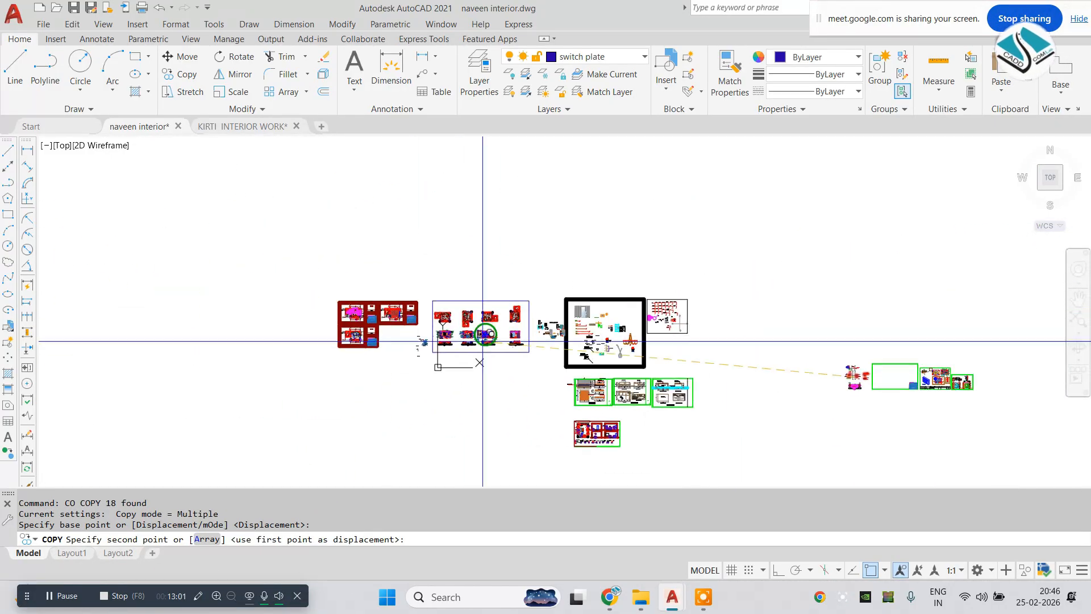
pyautogui.scroll(4, 391, 351)
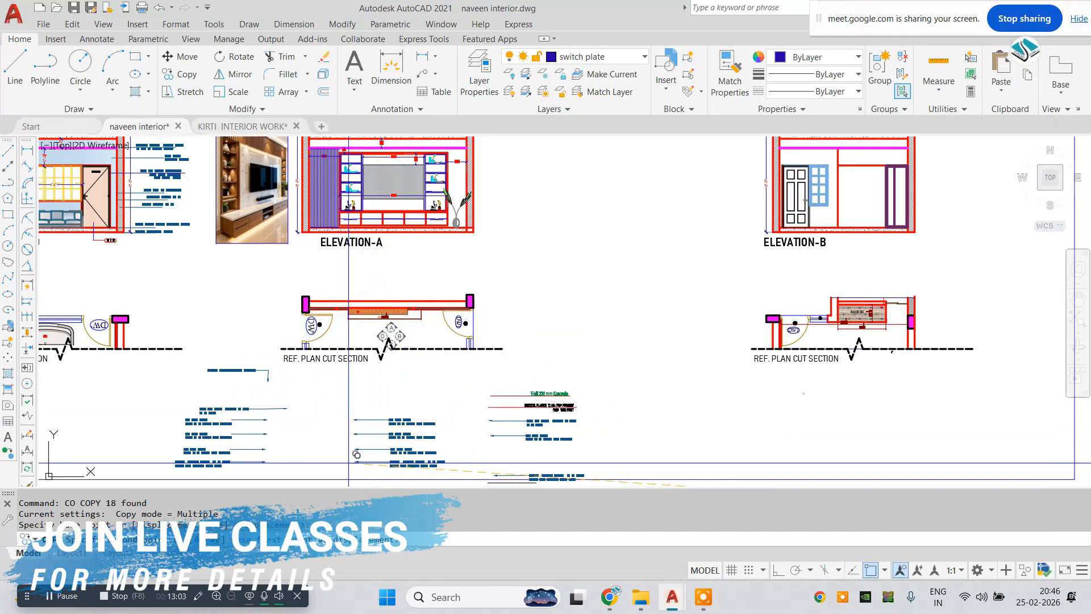
pyautogui.click(348, 462)
pyautogui.press('Escape')
# - Move the WOODEN RAFTERS/FLUTED PANNELS note so its arrow points at the top of the fluted panel in Elevation-A
pyautogui.moveTo(321, 376); pyautogui.dragTo(428, 364, button='middle')
pyautogui.scroll(6, 377, 365)
pyautogui.click(362, 309)
pyautogui.click(244, 366)
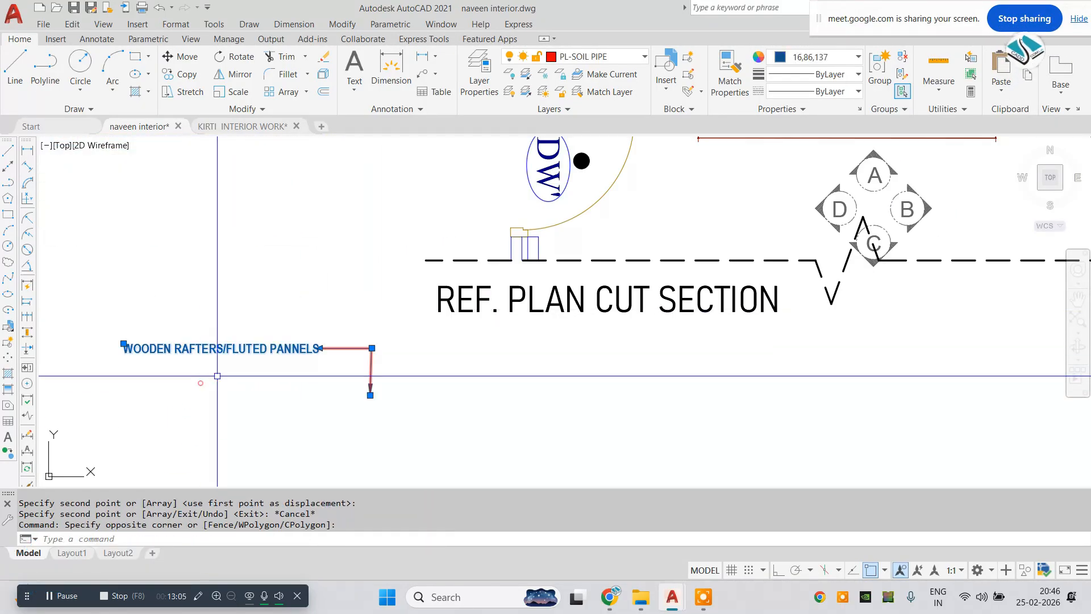
pyautogui.write('m')
pyautogui.press('space')
pyautogui.click(370, 393)
pyautogui.scroll(-6, 390, 384)
pyautogui.scroll(5, 526, 287)
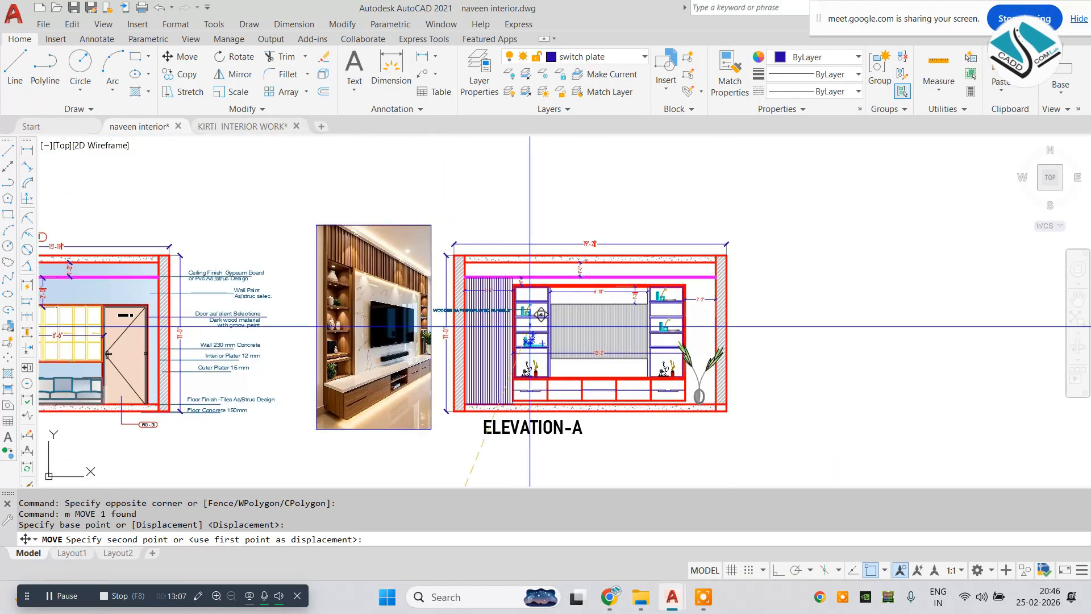
pyautogui.press('Escape')
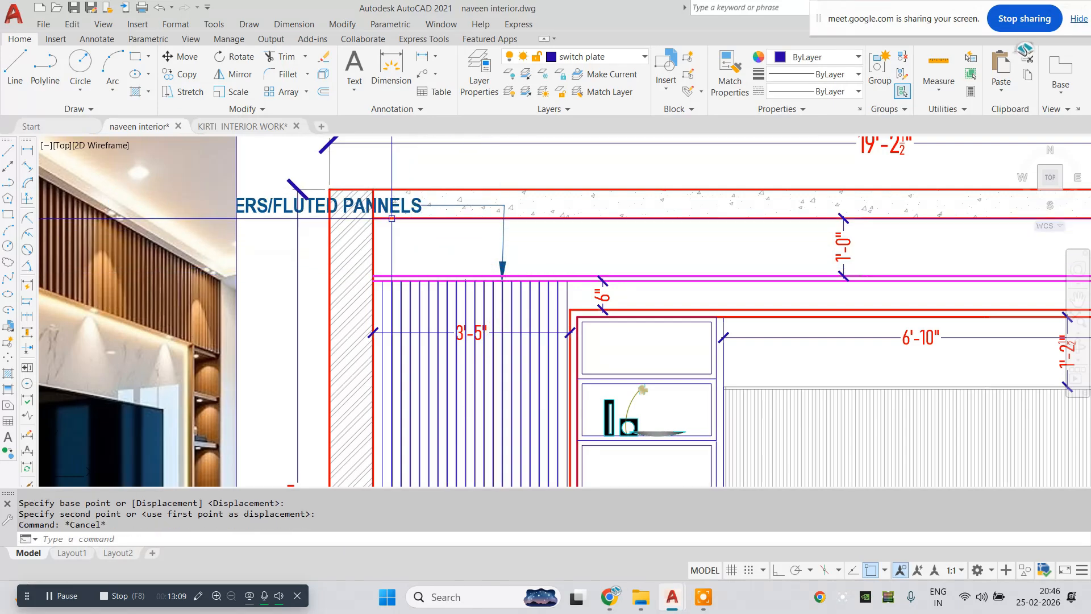
# - Stretch the WOODEN RAFTERS/FLUTED PANNELS leader upward so its text sits above Elevation-A's overall width dimension
pyautogui.moveTo(492, 204); pyautogui.dragTo(510, 266, button='middle')
pyautogui.click(523, 265)
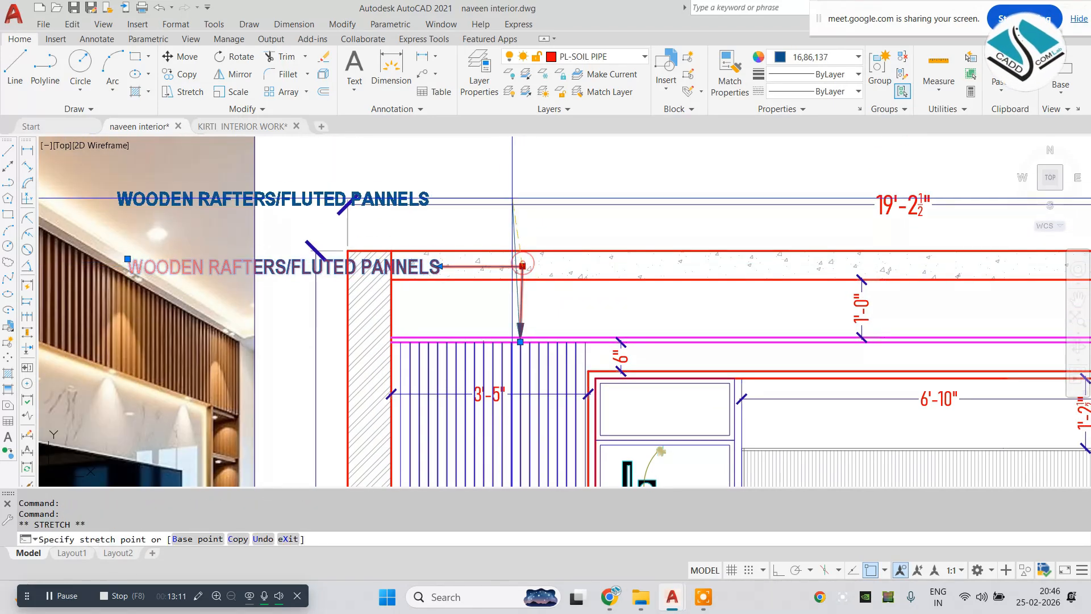
pyautogui.press('Escape')
# - Scale down the TV unit reference photo beside Elevation-A
pyautogui.scroll(-4, 570, 214)
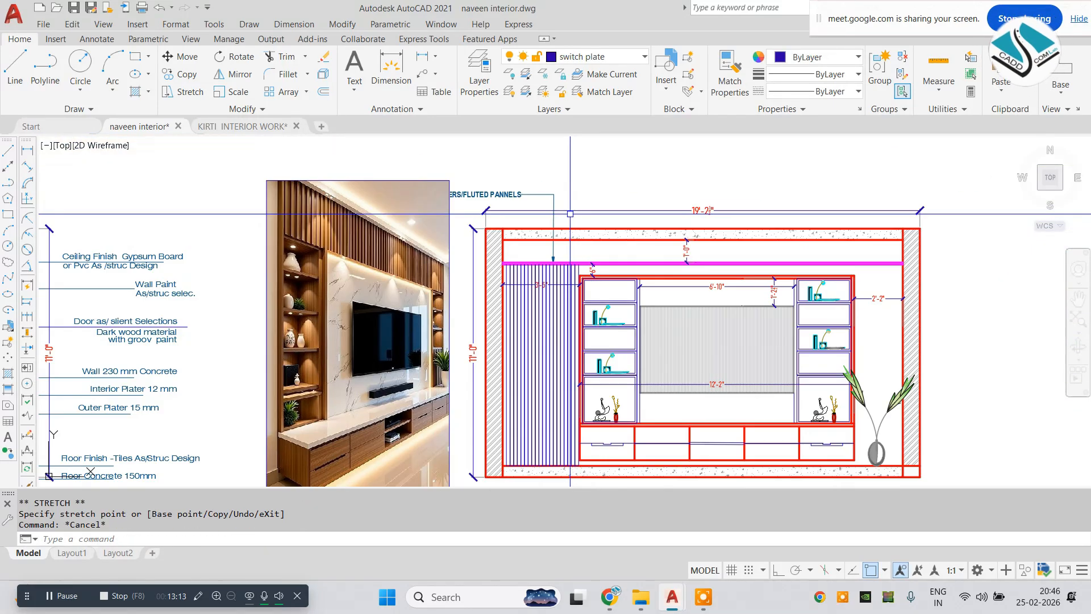
pyautogui.write('sc')
pyautogui.press('space')
pyautogui.click(382, 365)
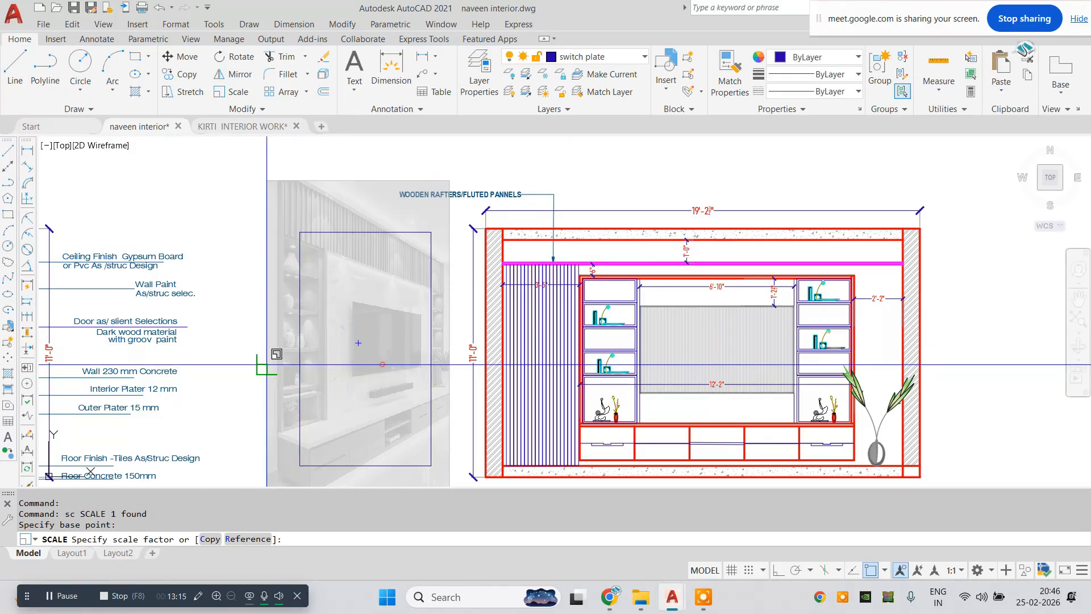
pyautogui.click(263, 369)
# - Move the reference photo to the opposite side of Elevation-A, beyond the wall next to the plant
pyautogui.write('m')
pyautogui.press('space')
pyautogui.click(364, 335)
pyautogui.moveTo(685, 306); pyautogui.dragTo(368, 284, button='middle')
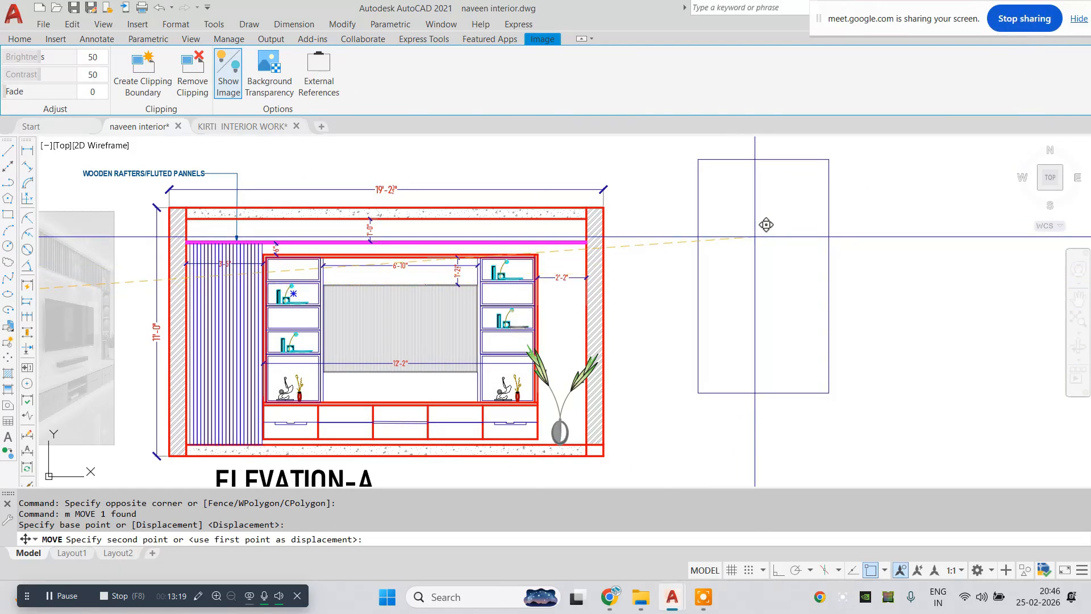
pyautogui.click(763, 267)
pyautogui.press('Escape')
# - Move the five copied notes for base ply board, open shelves and bottom storage drawer beside Elevation-A's fluted-panel side
pyautogui.scroll(-6, 614, 267)
pyautogui.scroll(6, 500, 418)
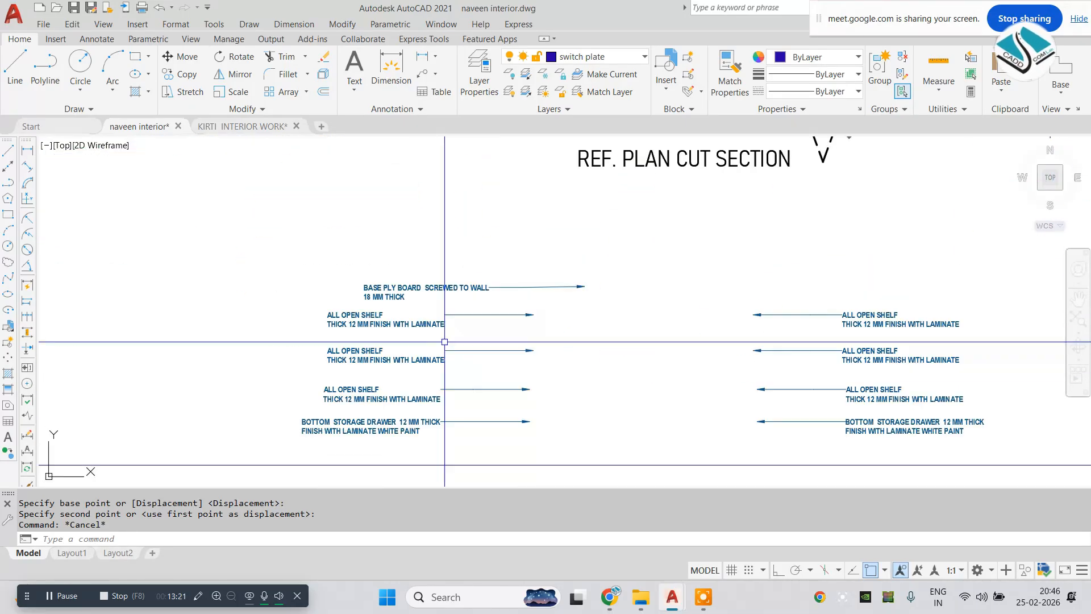
pyautogui.moveTo(445, 341); pyautogui.dragTo(451, 312, button='middle')
pyautogui.click(496, 229)
pyautogui.click(312, 393)
pyautogui.write('m')
pyautogui.press('space')
pyautogui.click(465, 340)
pyautogui.scroll(-5, 493, 246)
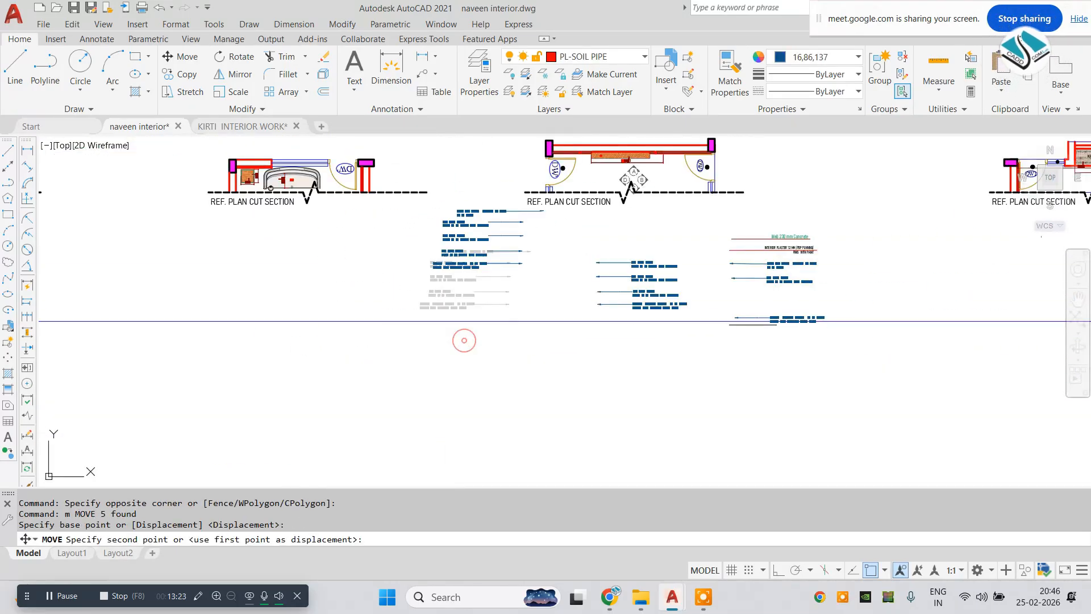
pyautogui.moveTo(511, 137); pyautogui.dragTo(464, 389, button='middle')
pyautogui.scroll(5, 465, 297)
pyautogui.press('Escape')
# - Move the BASE PLY BOARD SCREWED TO WALL note so its arrow touches the TV unit's outer frame
pyautogui.scroll(5, 458, 238)
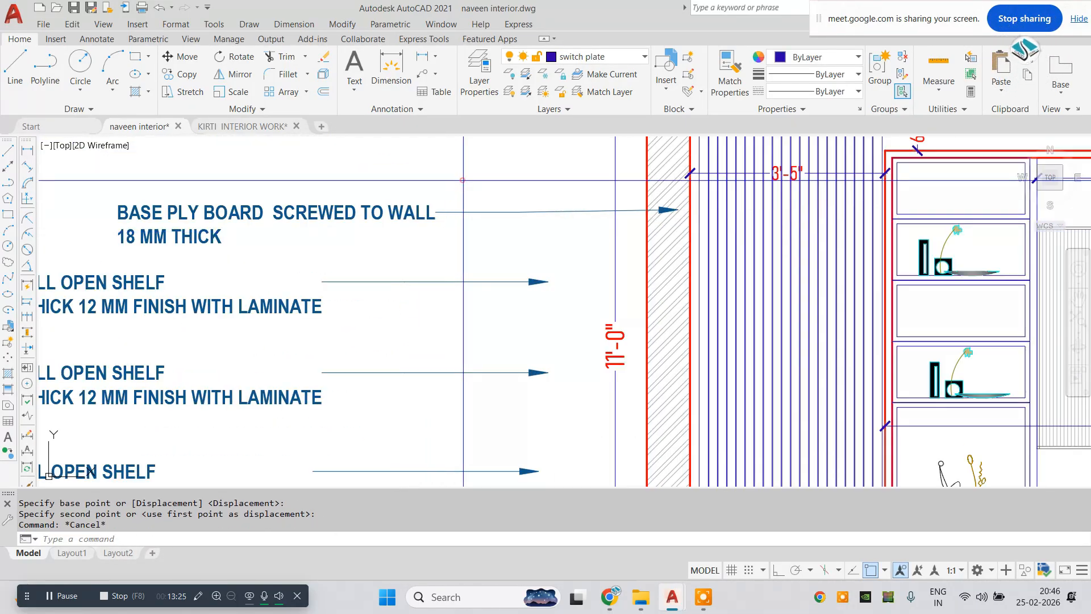
pyautogui.moveTo(514, 239); pyautogui.dragTo(486, 278, button='middle')
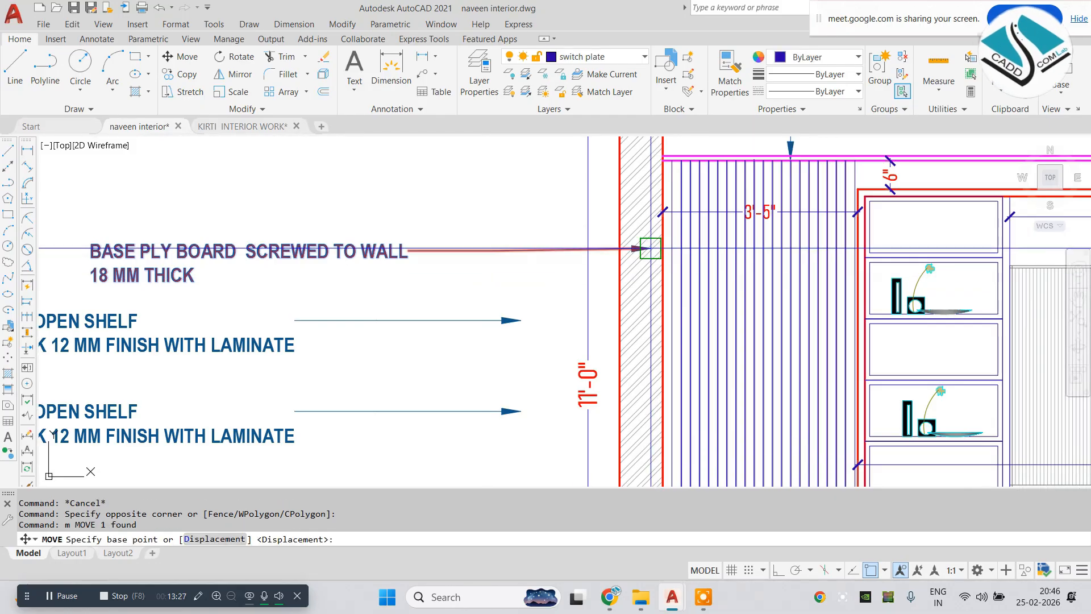
pyautogui.click(651, 248)
pyautogui.click(861, 224)
# - Move the uppermost ALL OPEN SHELF note so its arrow touches the shelf column beside the fluted panel
pyautogui.scroll(-2, 573, 240)
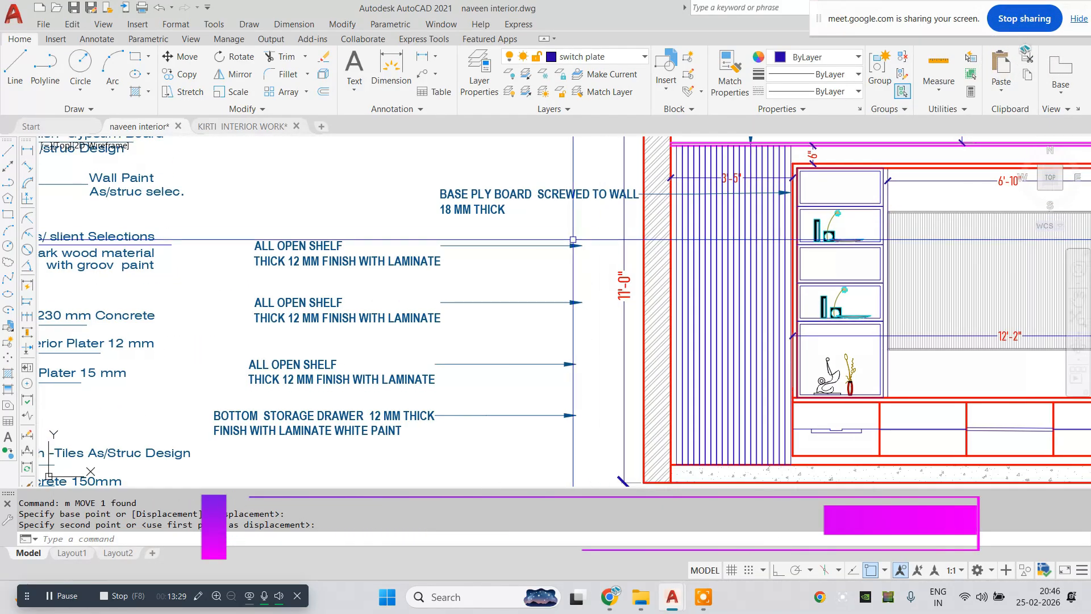
pyautogui.click(340, 245)
pyautogui.write('m')
pyautogui.press('Return')
pyautogui.click(580, 246)
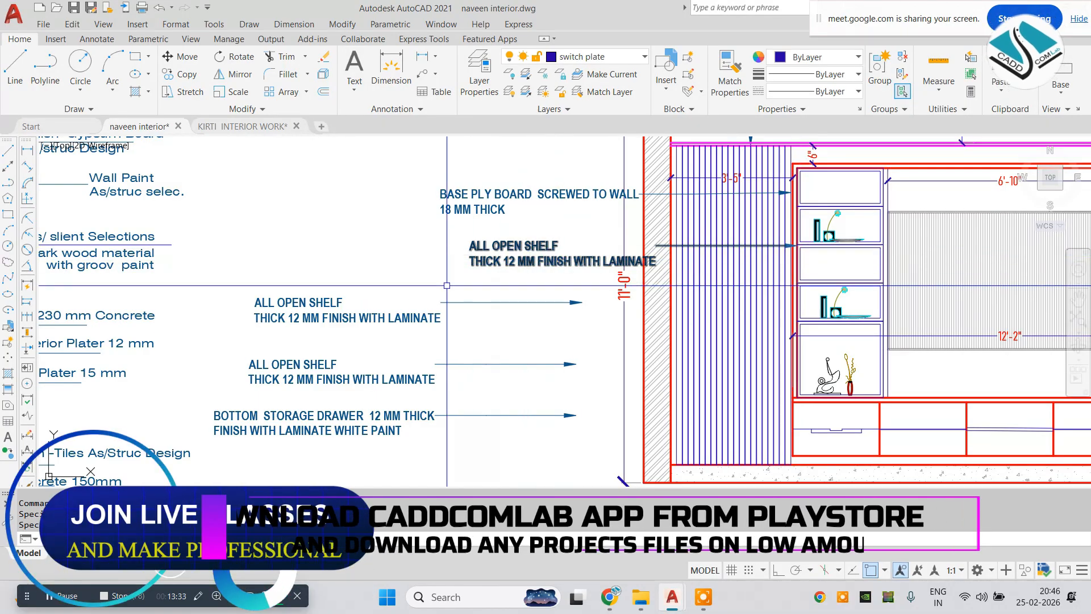
# - Erase the two remaining ALL OPEN SHELF notes on the fluted-panel side of Elevation-A
pyautogui.moveTo(401, 290); pyautogui.dragTo(409, 237, button='middle')
pyautogui.click(344, 266)
pyautogui.press('Delete')
pyautogui.click(333, 318)
# - Move the BOTTOM STORAGE DRAWER note's arrow to the drawer edge and stretch its text clear of the 11'-0" dimension
pyautogui.click(322, 385)
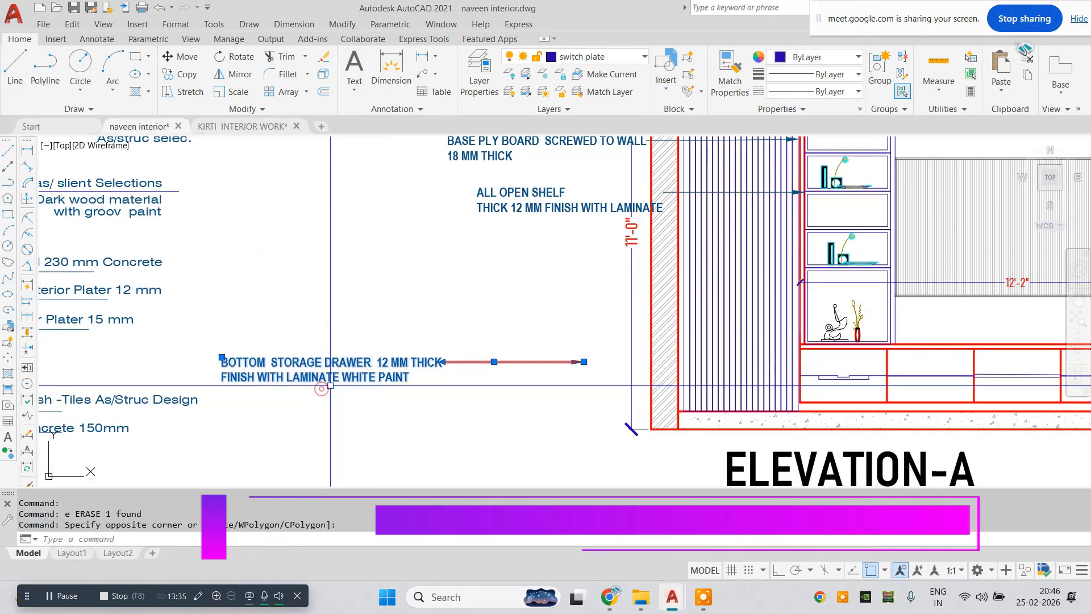
pyautogui.moveTo(338, 382); pyautogui.dragTo(326, 371, button='middle')
pyautogui.write('m')
pyautogui.press('Return')
pyautogui.click(571, 353)
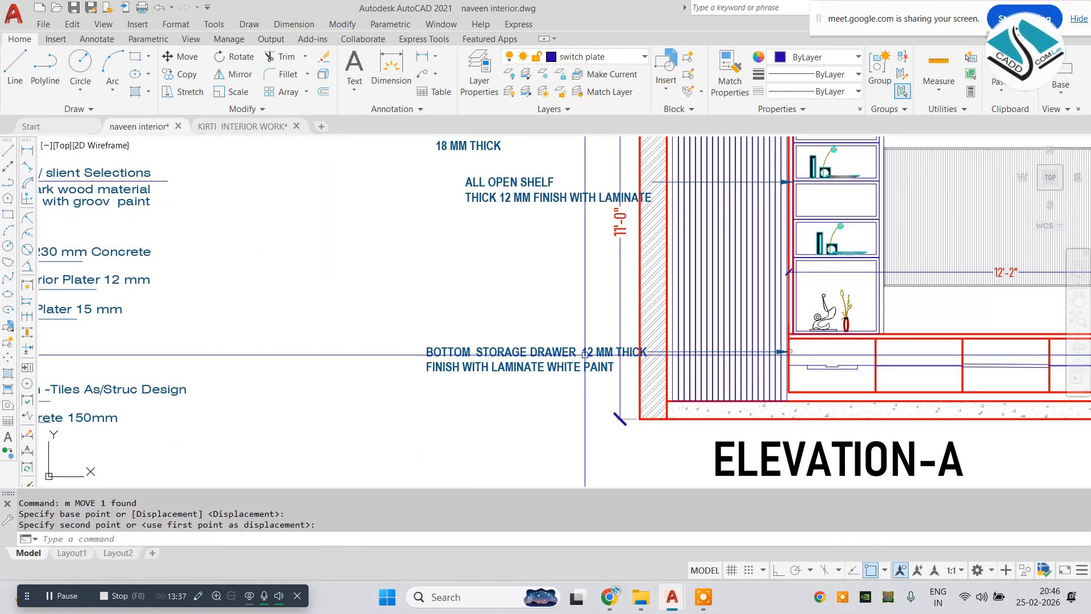
pyautogui.click(585, 353)
pyautogui.scroll(2, 647, 353)
pyautogui.press('Escape')
# - Move the other four copied open shelf and bottom storage drawer notes beside Elevation-A's plant side, pointing at the shelf column
pyautogui.scroll(-5, 548, 348)
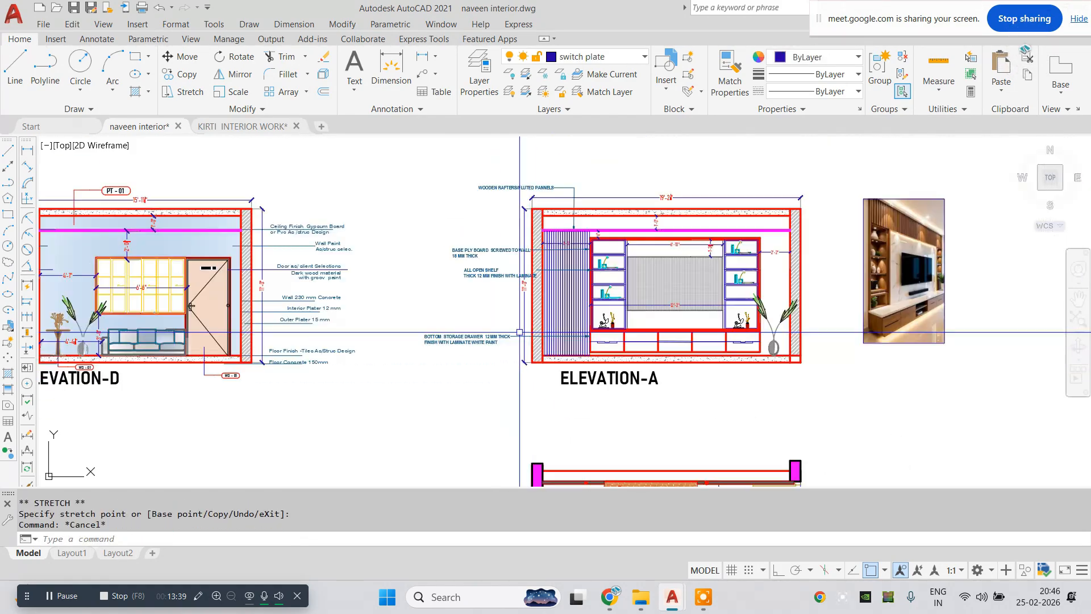
pyautogui.scroll(5, 588, 359)
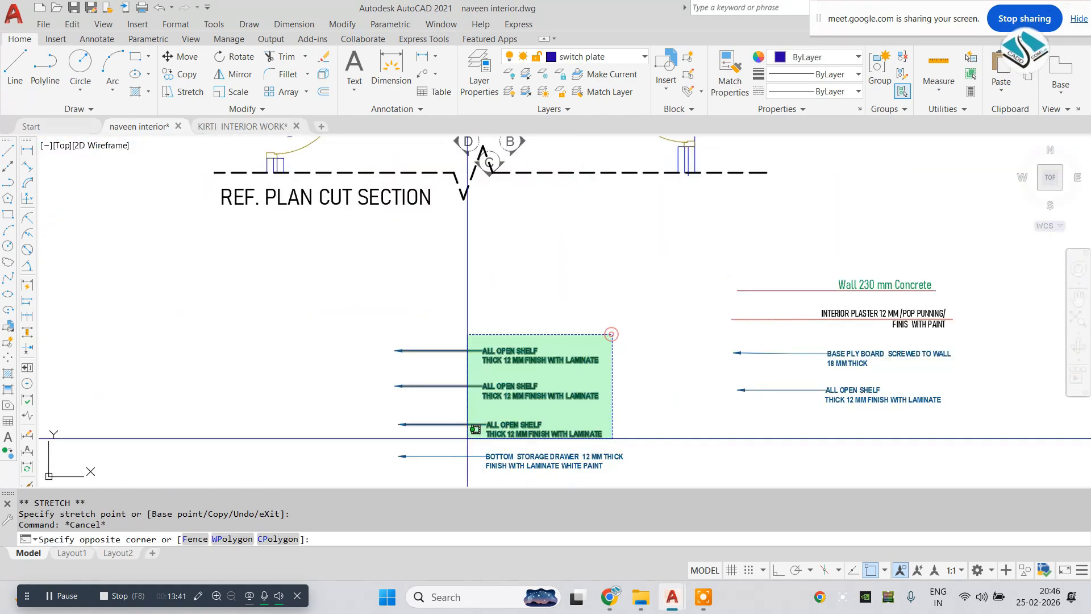
pyautogui.click(439, 467)
pyautogui.moveTo(558, 188); pyautogui.dragTo(545, 456, button='middle')
pyautogui.moveTo(586, 210); pyautogui.dragTo(549, 464, button='middle')
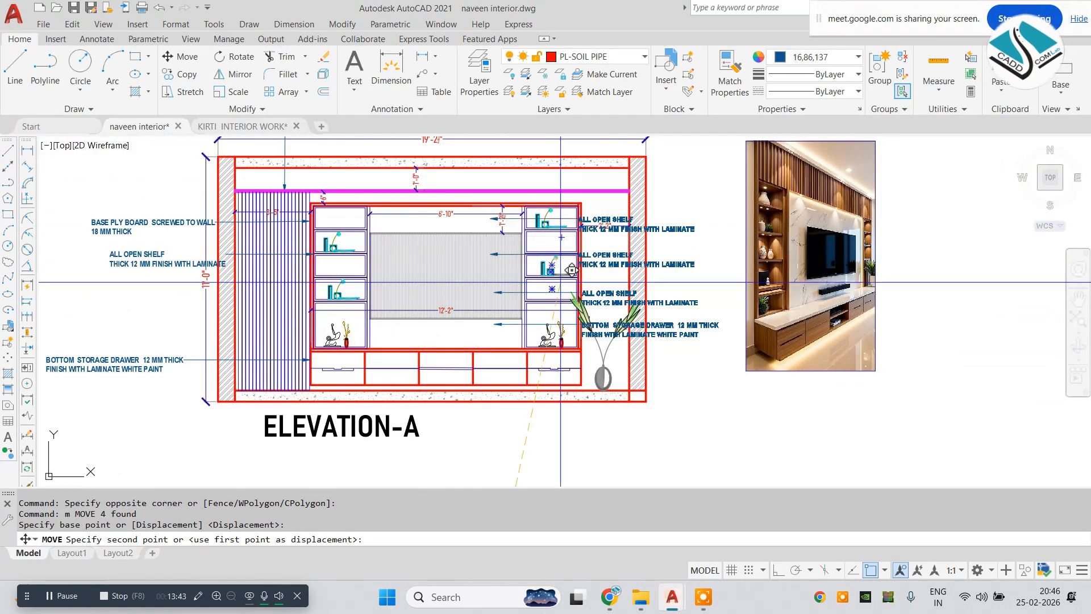
pyautogui.moveTo(636, 269)
pyautogui.mouseDown(button='middle')
pyautogui.moveTo(576, 315)
pyautogui.moveTo(561, 313)
pyautogui.mouseUp(button='middle')
# - Move the plant-side BOTTOM STORAGE DRAWER note down so its arrow points at the bottom drawers
pyautogui.scroll(2, 602, 317)
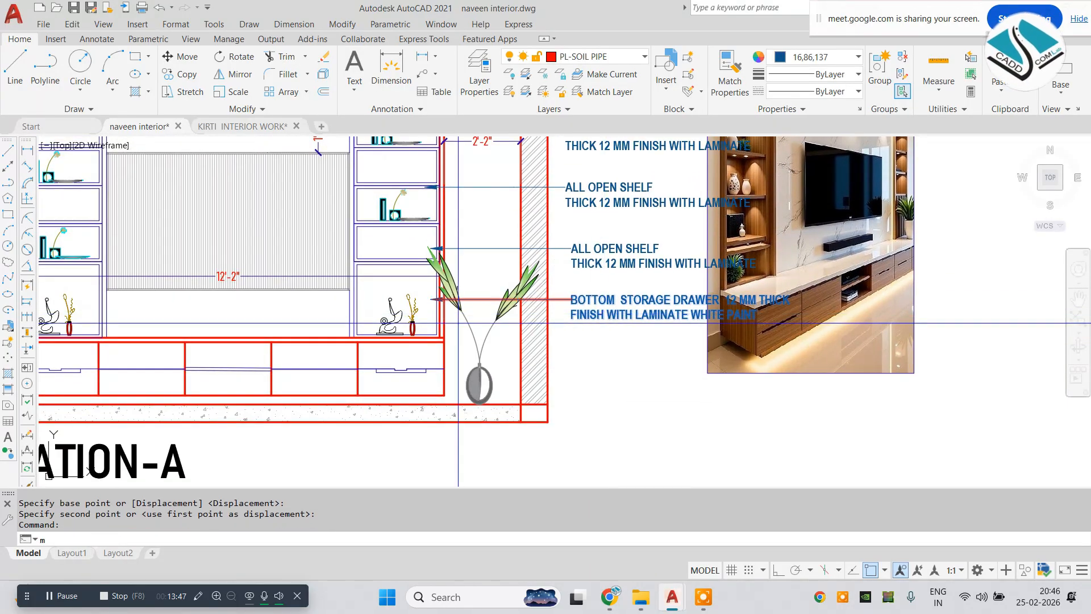
pyautogui.press('Return')
pyautogui.click(430, 299)
pyautogui.press('Escape')
# - Scale the reference photo down further so it is much smaller than Elevation-A
pyautogui.scroll(-2, 529, 350)
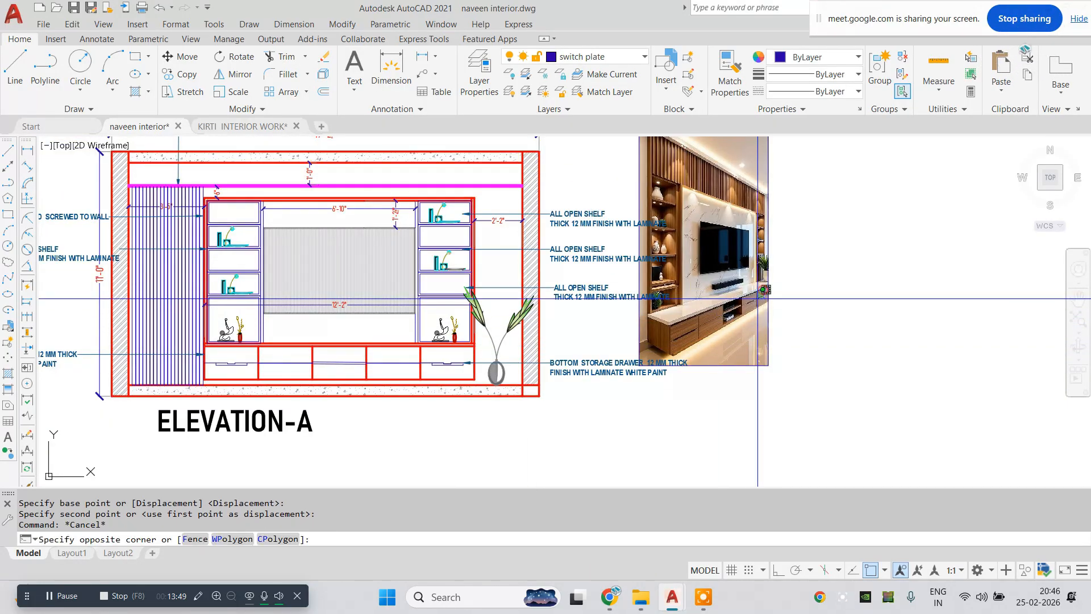
pyautogui.click(758, 298)
pyautogui.scroll(2, 671, 314)
pyautogui.write('sc')
pyautogui.press('Return')
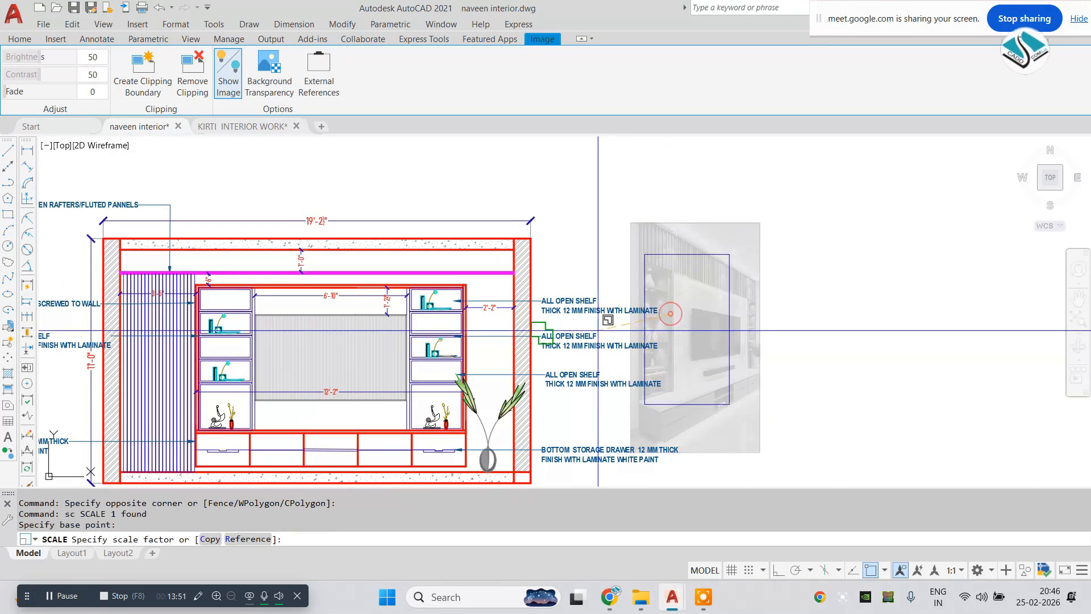
pyautogui.click(541, 323)
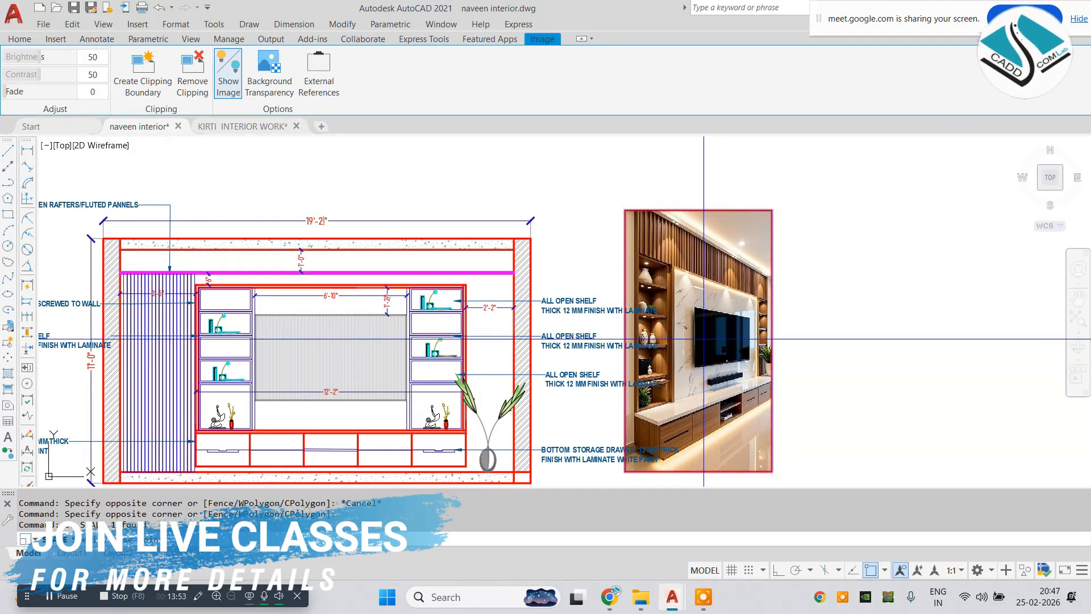
pyautogui.click(634, 348)
# - Move the reference photo above Elevation-A, clear of the leader notes
pyautogui.click(693, 369)
pyautogui.write('m')
pyautogui.press('Return')
pyautogui.click(706, 338)
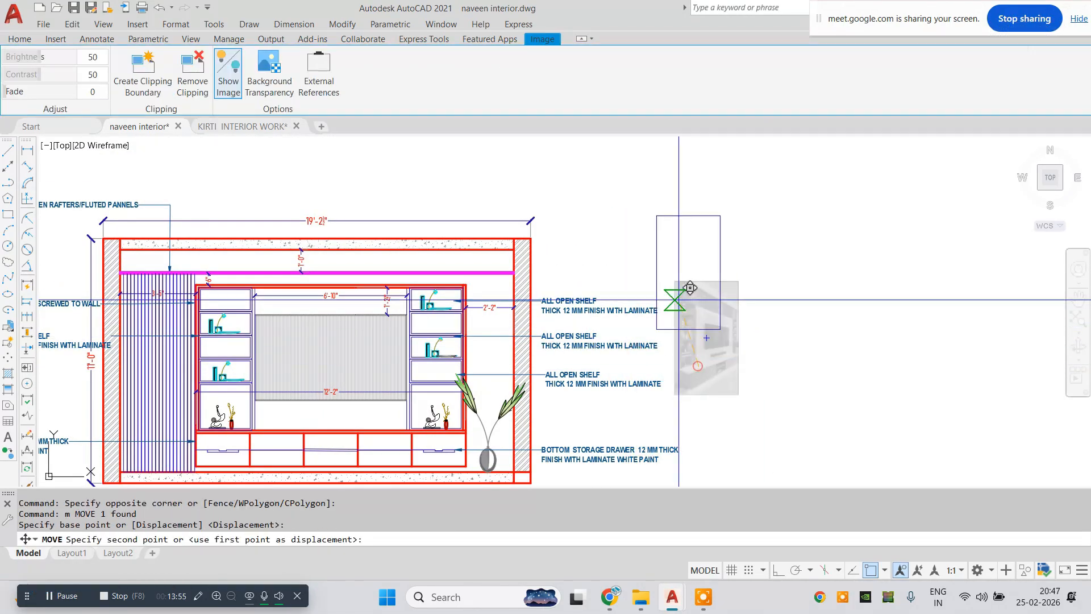
pyautogui.moveTo(706, 338); pyautogui.dragTo(810, 400, button='middle')
pyautogui.click(518, 227)
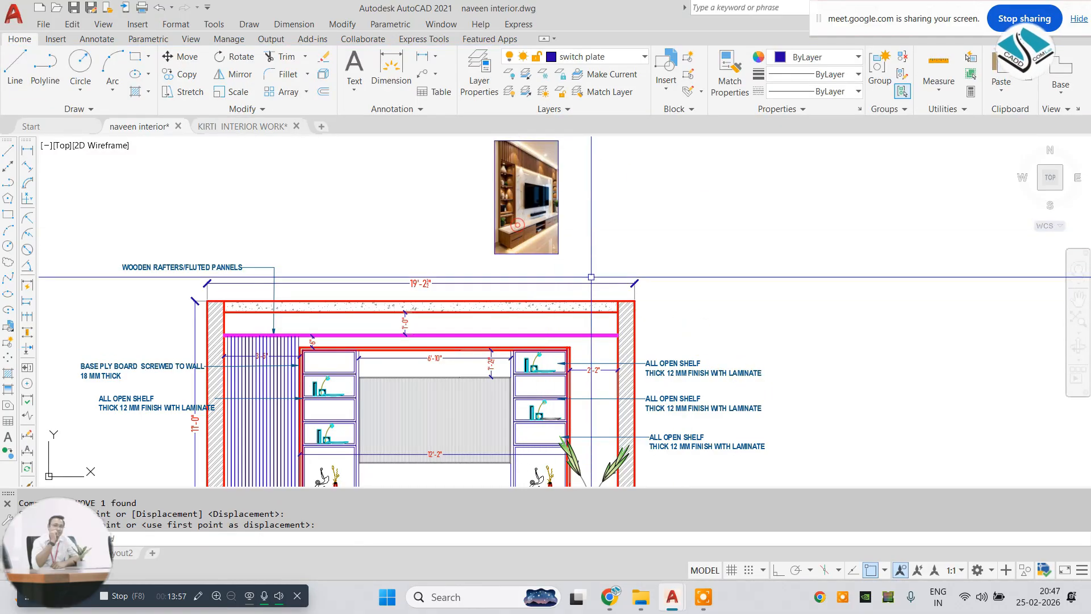
# - Draw a vertical line about 4'-6" long from the reference photo's lower edge down to Elevation-A's plant-side shelf column
pyautogui.moveTo(564, 283); pyautogui.dragTo(598, 263, button='middle')
pyautogui.press('Escape')
pyautogui.press('Escape')
pyautogui.press('Escape')
pyautogui.scroll(2, 560, 247)
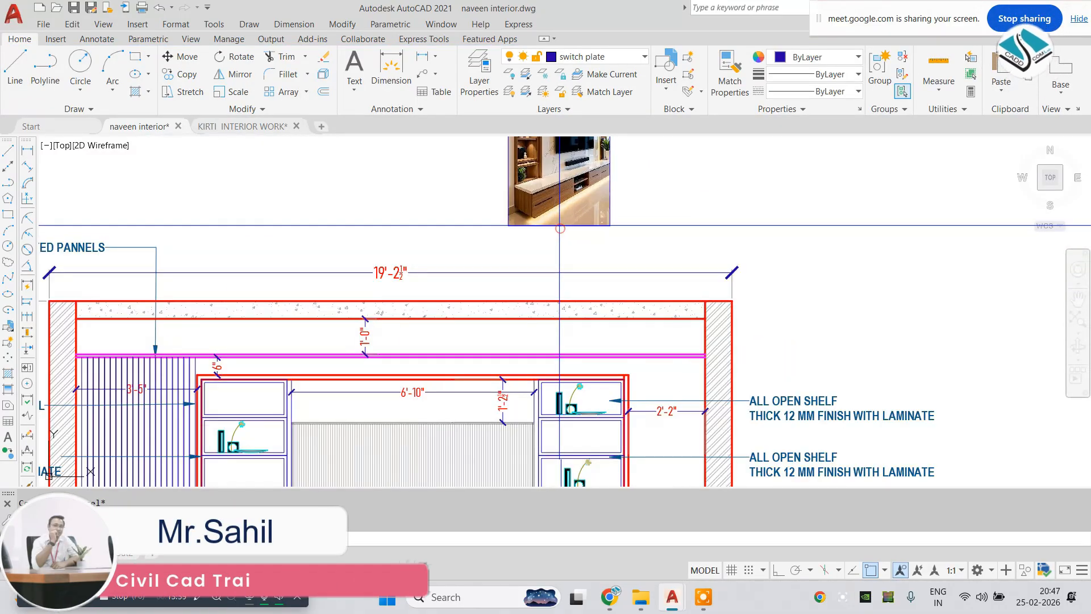
pyautogui.click(777, 569)
pyautogui.scroll(4, 552, 377)
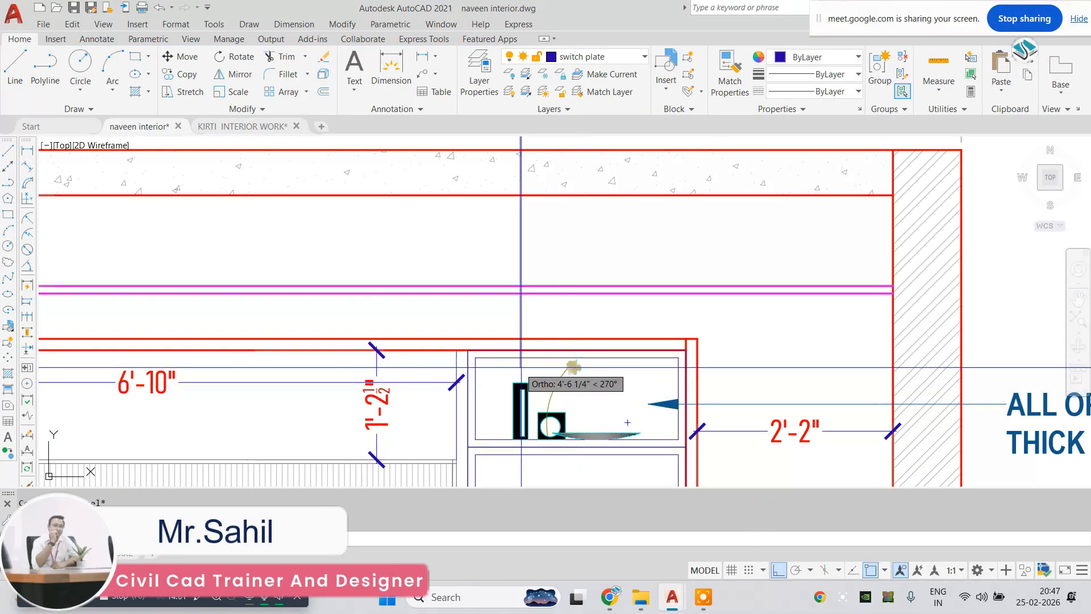
pyautogui.scroll(-6, 598, 314)
pyautogui.scroll(5, 638, 365)
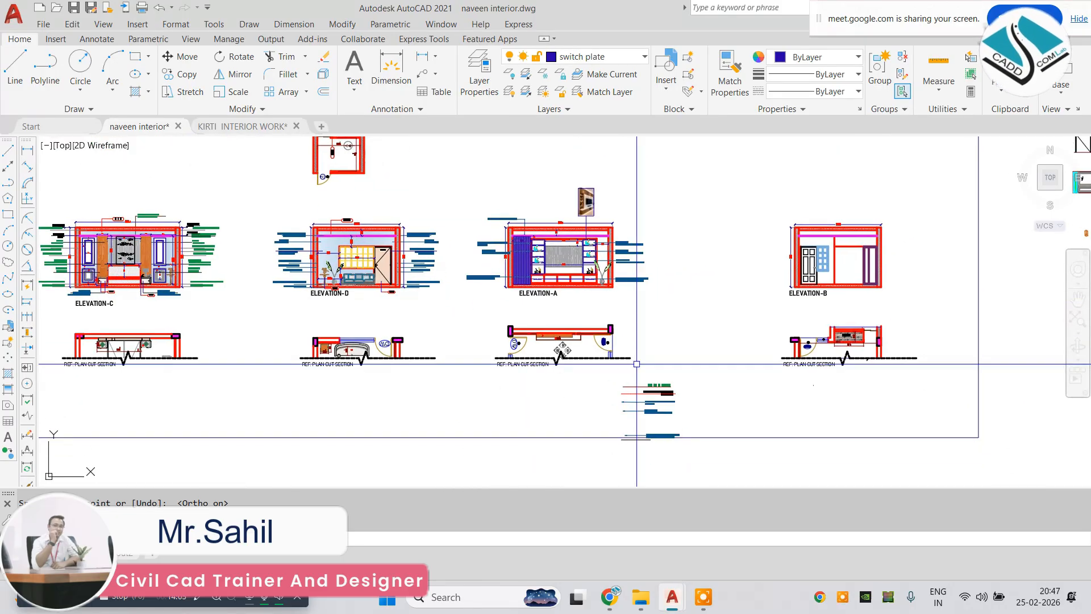
pyautogui.press('Escape')
pyautogui.press('Escape')
# - Move the leftover Wall 230 mm Concrete note up beside Elevation-A's plant-side wall, above the open shelf notes
pyautogui.click(670, 305)
pyautogui.click(571, 320)
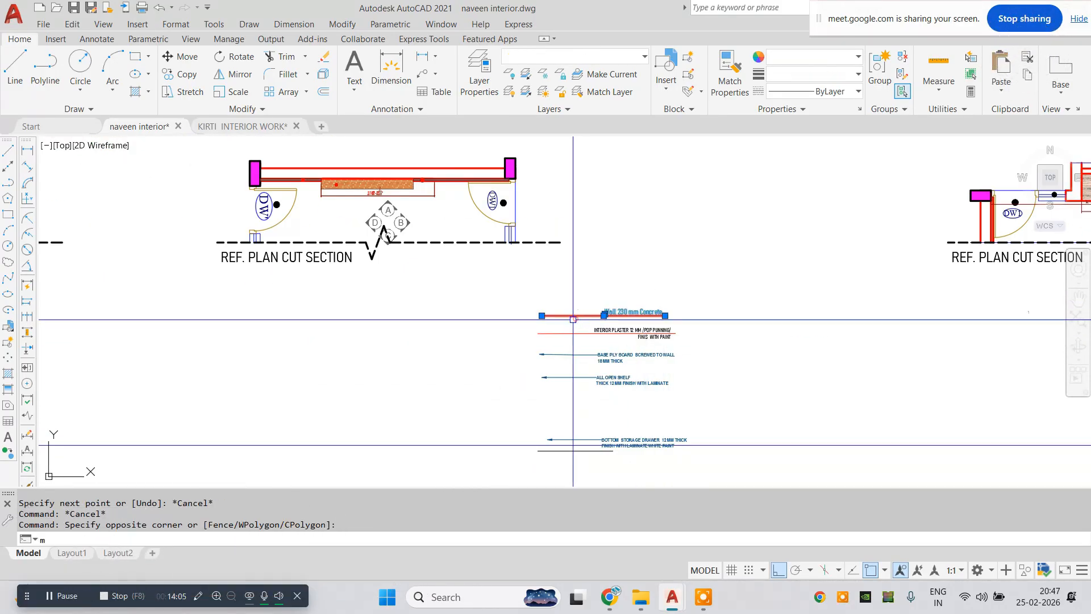
pyautogui.write('m')
pyautogui.press('Return')
pyautogui.click(542, 315)
pyautogui.scroll(-5, 556, 314)
pyautogui.scroll(6, 558, 284)
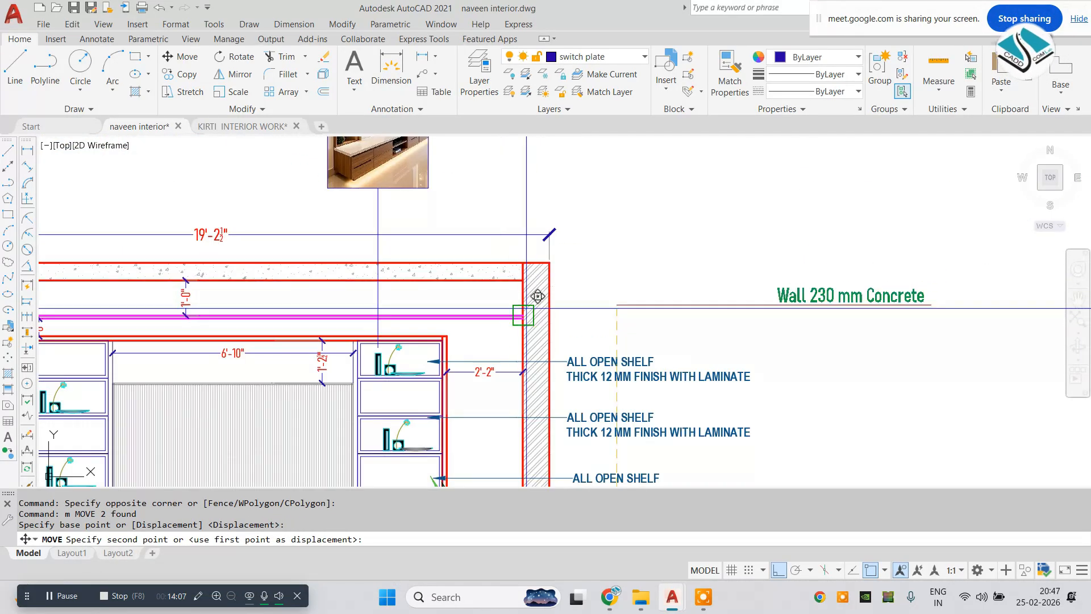
pyautogui.press('F8')
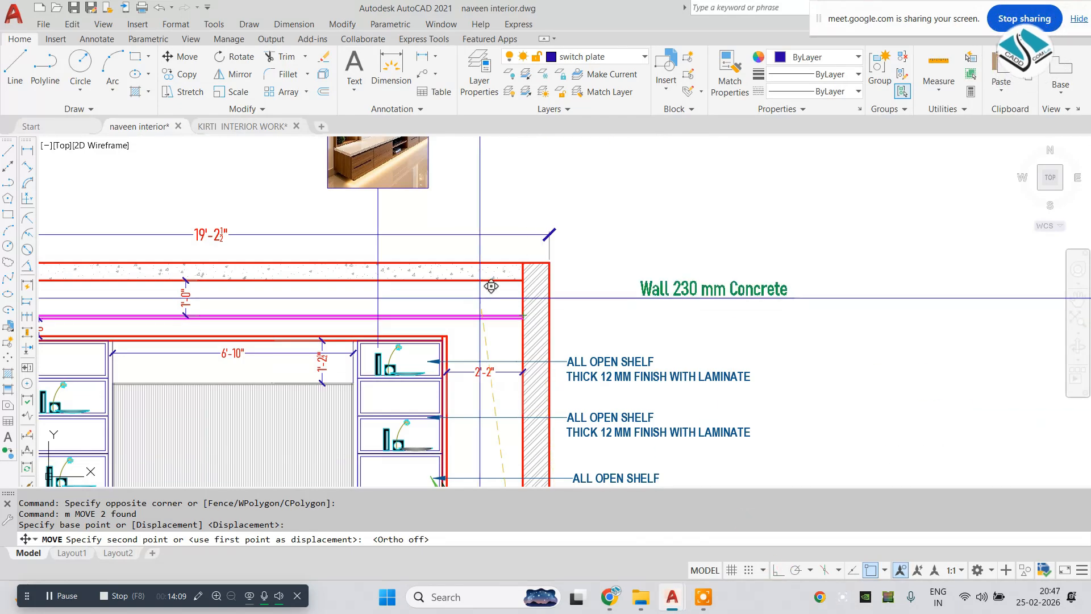
pyautogui.press('Escape')
# - Shift the Wall 230 mm Concrete note outward so its leader line ends at the wall's inner face
pyautogui.click(663, 310)
pyautogui.write('m')
pyautogui.press('space')
pyautogui.scroll(4, 533, 302)
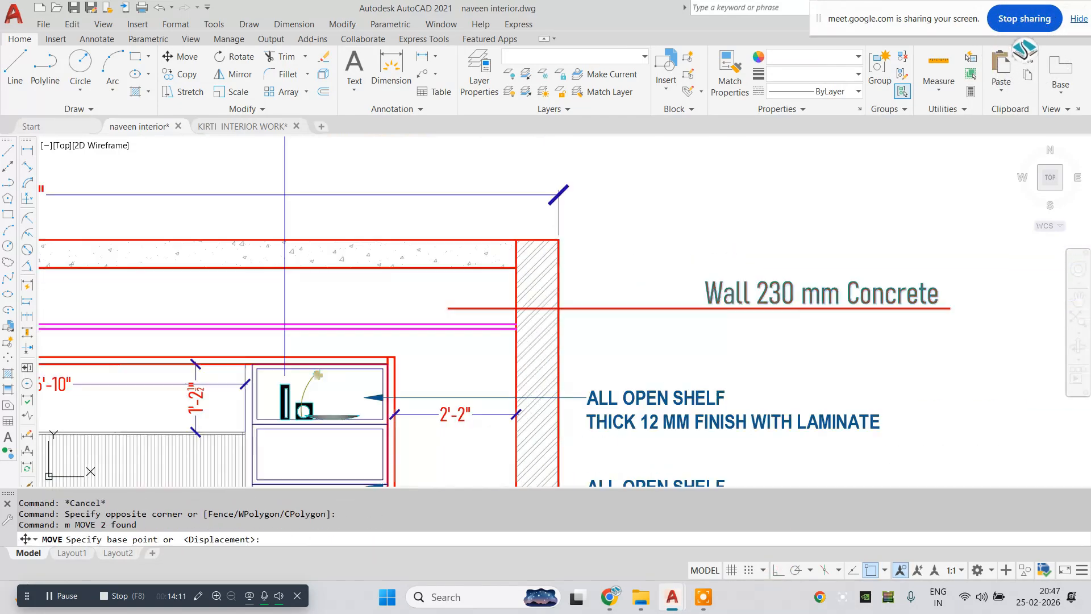
pyautogui.click(448, 318)
pyautogui.click(536, 329)
pyautogui.press('Escape')
# - Erase the leftover base ply board, open shelf and bottom storage drawer notes below the plan cut sections
pyautogui.scroll(-8, 556, 266)
pyautogui.scroll(-5, 609, 368)
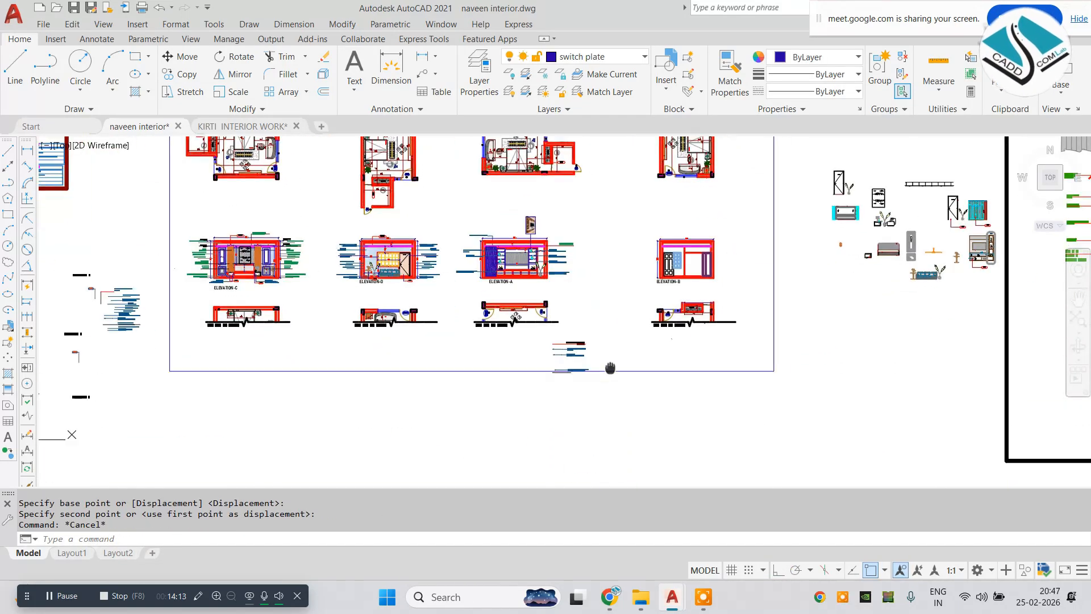
pyautogui.scroll(7, 512, 318)
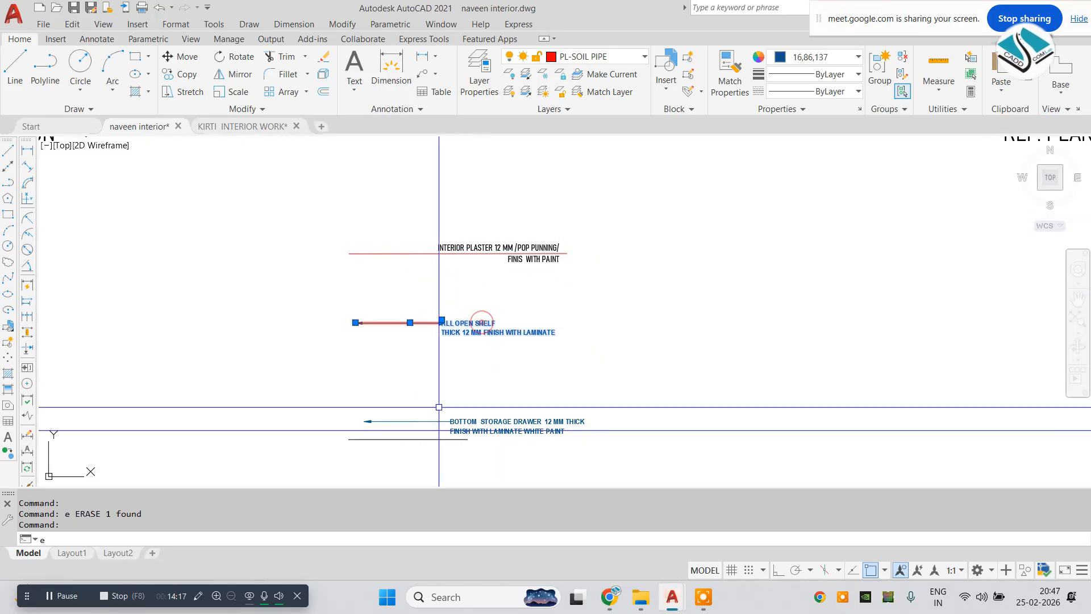
pyautogui.press('space')
pyautogui.click(300, 392)
pyautogui.click(635, 491)
pyautogui.write('e')
pyautogui.press('space')
pyautogui.click(287, 370)
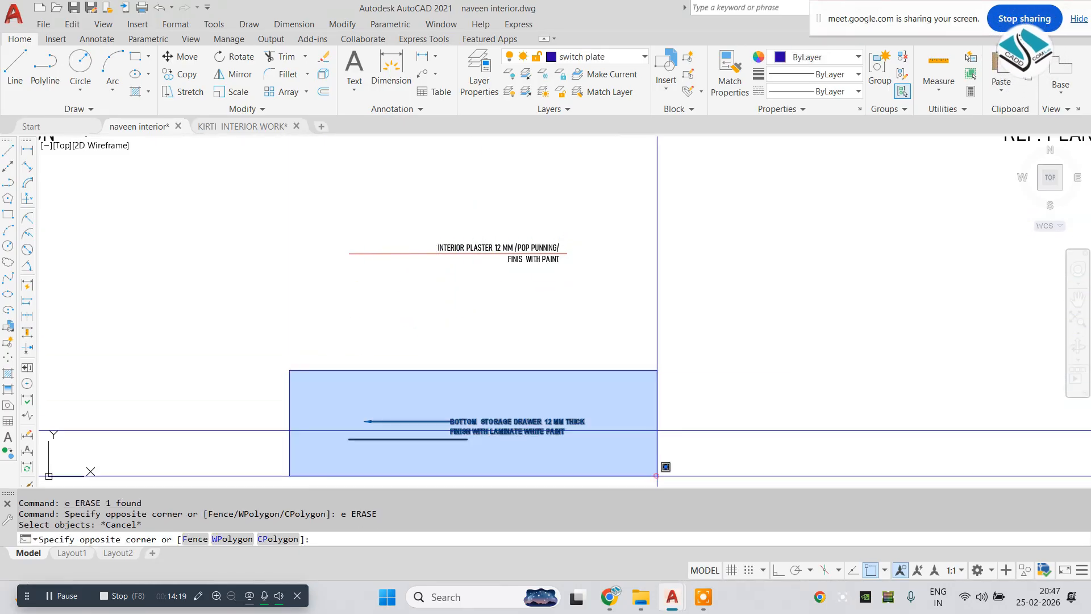
pyautogui.click(659, 466)
pyautogui.write('e')
pyautogui.press('space')
# - Move the INTERIOR PLASTER 12 MM note beside Elevation-A's plant-side wall, between the open shelf and bottom storage drawer notes
pyautogui.click(553, 214)
pyautogui.click(414, 292)
pyautogui.write('m')
pyautogui.press('space')
pyautogui.click(403, 259)
pyautogui.scroll(-5, 403, 259)
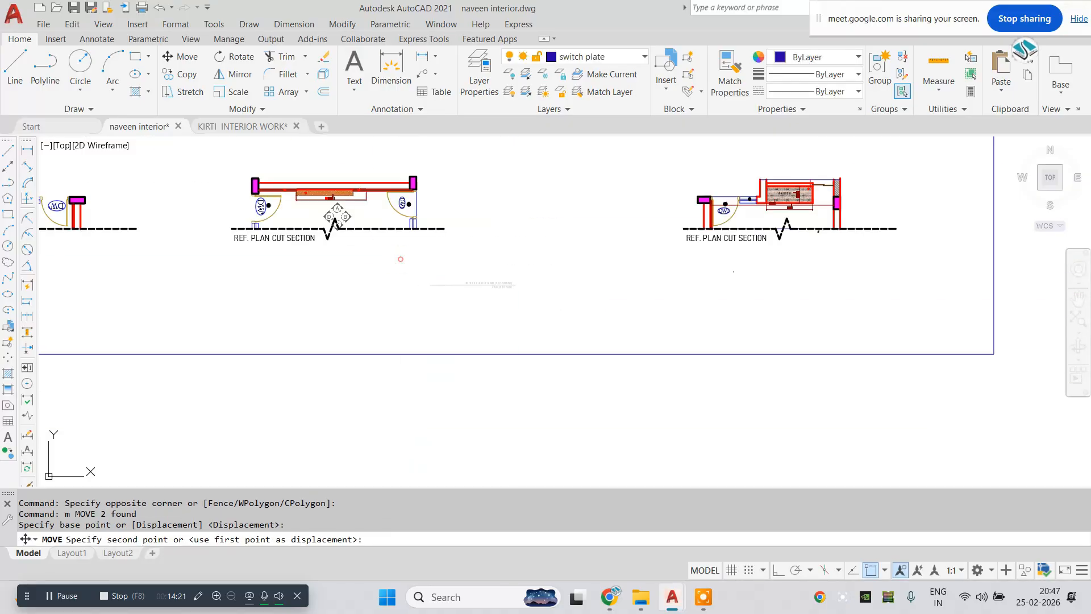
pyautogui.scroll(8, 410, 344)
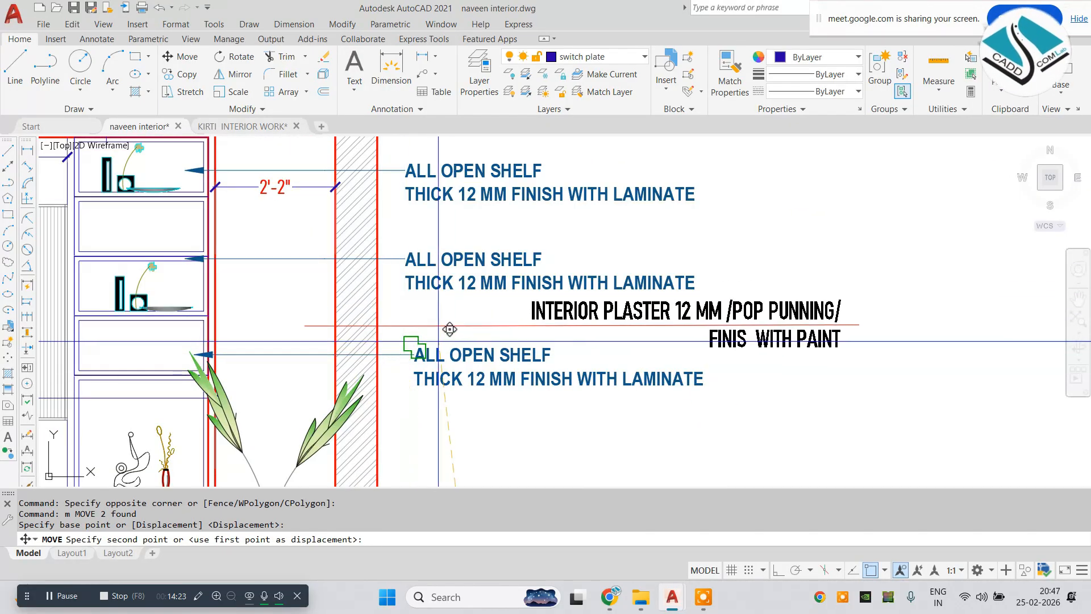
pyautogui.moveTo(491, 415); pyautogui.dragTo(502, 299, button='middle')
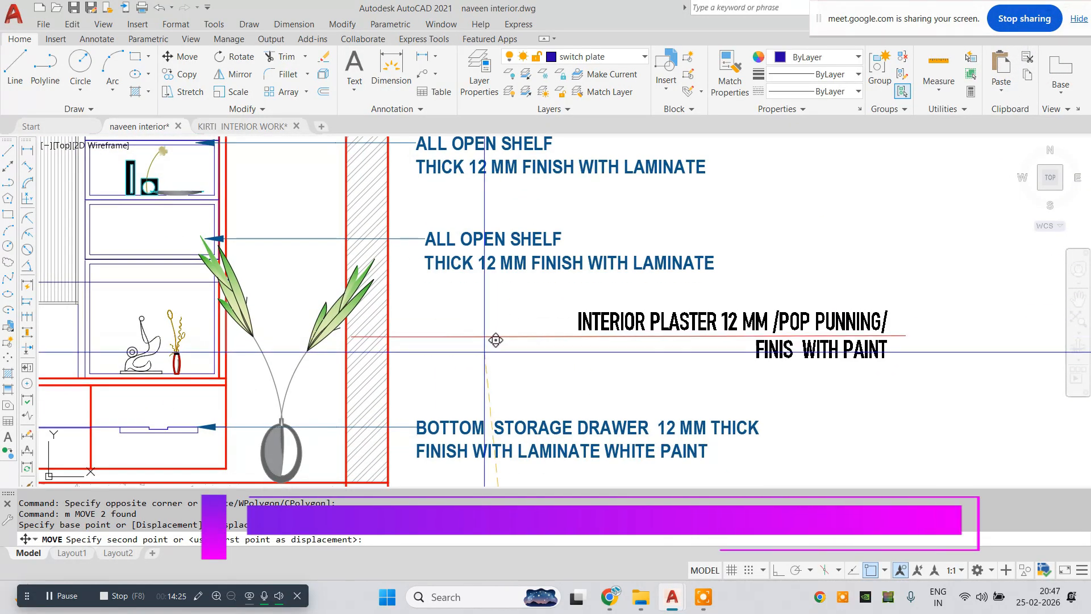
pyautogui.scroll(-5, 488, 346)
pyautogui.press('Escape')
pyautogui.press('Escape')
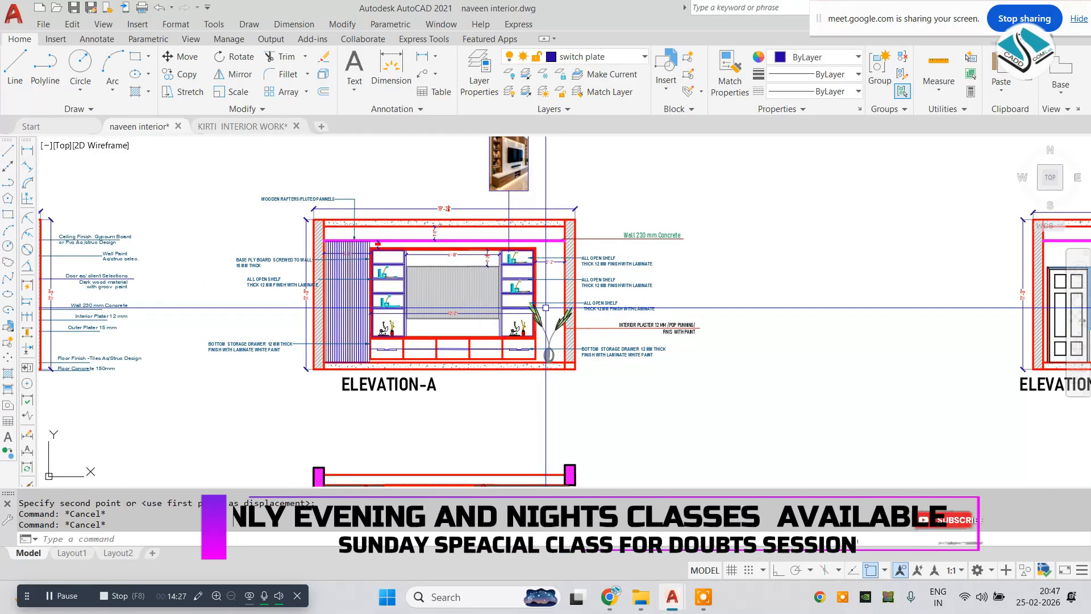
# - Copy the Ceiling Finish and Wall Paint notes from Elevation-D to the free space beside Elevation-A's plant-side notes
pyautogui.moveTo(388, 310); pyautogui.dragTo(620, 300, button='middle')
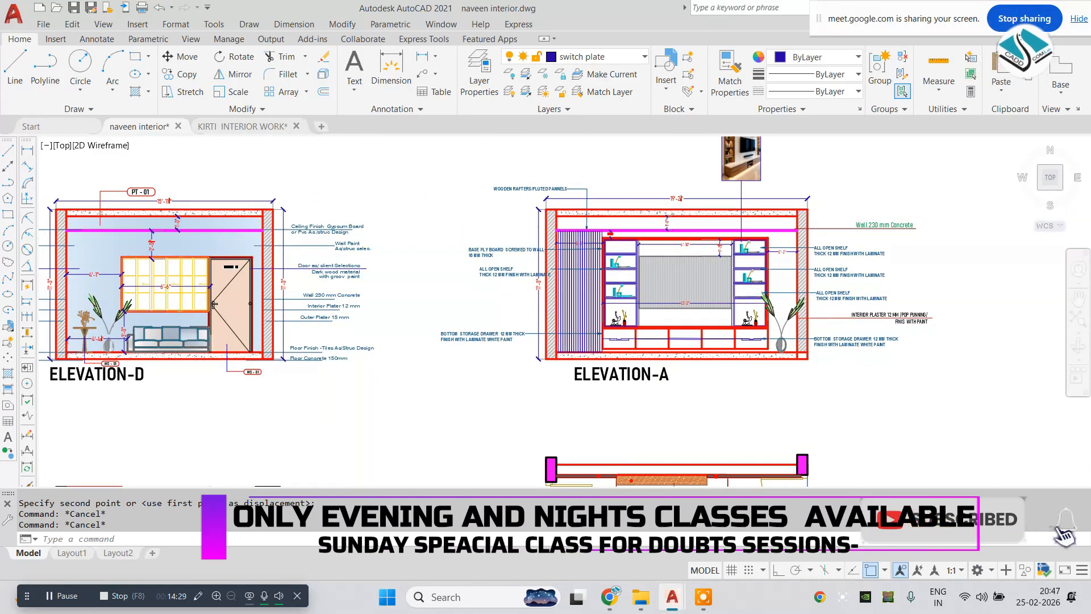
pyautogui.scroll(4, 325, 220)
pyautogui.click(434, 196)
pyautogui.click(341, 295)
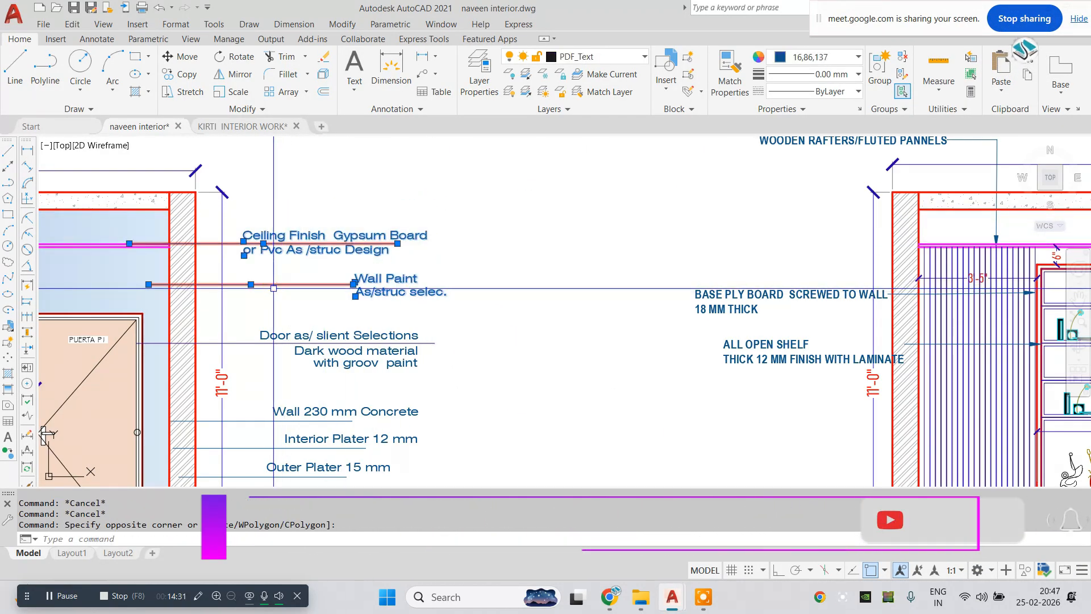
pyautogui.write('co')
pyautogui.press('space')
pyautogui.click(171, 246)
pyautogui.scroll(-4, 275, 279)
pyautogui.moveTo(592, 283); pyautogui.dragTo(347, 282, button='middle')
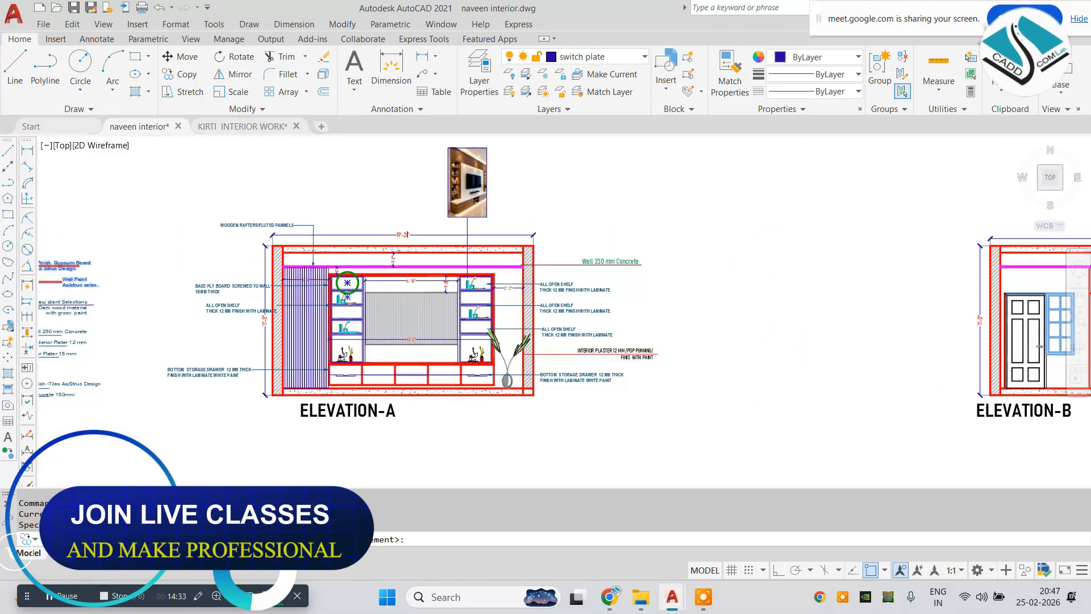
pyautogui.scroll(6, 533, 277)
pyautogui.moveTo(674, 238); pyautogui.dragTo(514, 213, button='middle')
pyautogui.moveTo(669, 303); pyautogui.dragTo(482, 288, button='middle')
pyautogui.scroll(-2, 482, 289)
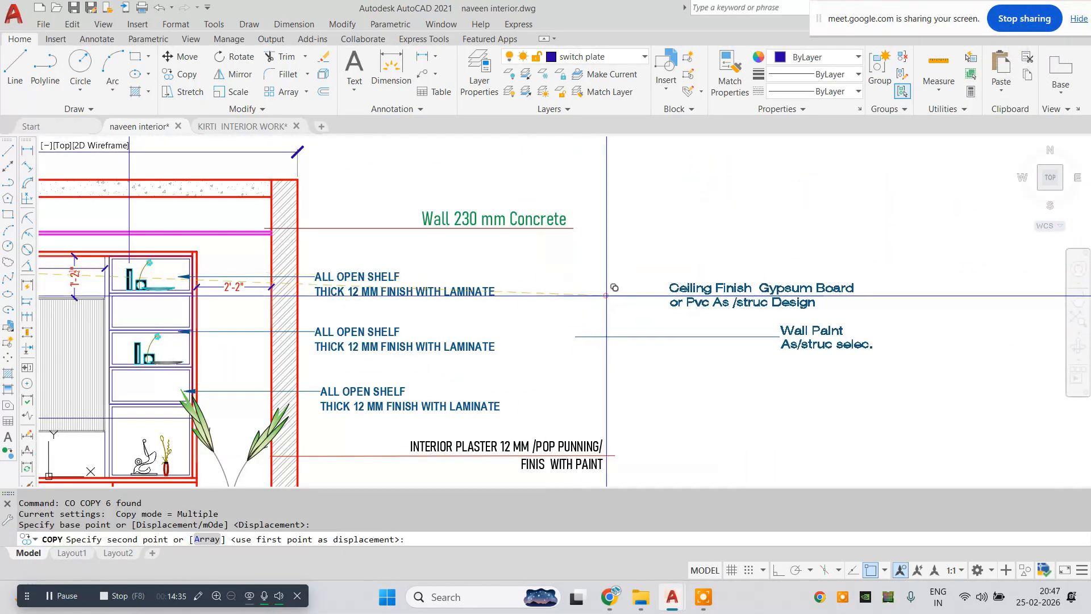
pyautogui.press('Escape')
# - Move the copied Ceiling Finish note between the Wall 230 mm Concrete note and the topmost open shelf note
pyautogui.click(569, 296)
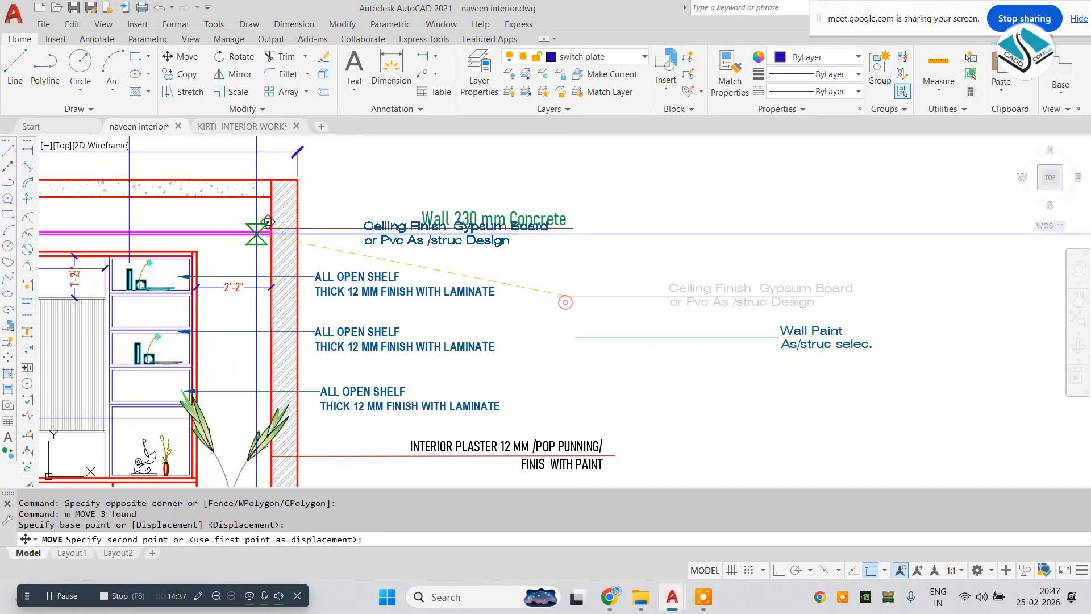
pyautogui.scroll(2, 227, 230)
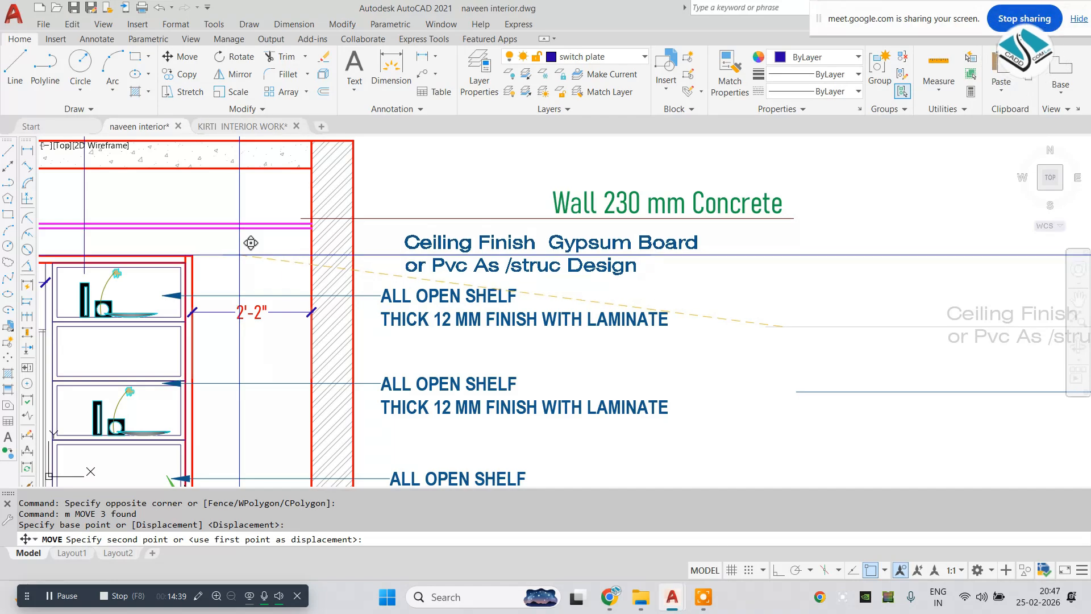
pyautogui.moveTo(234, 240); pyautogui.dragTo(306, 252, button='middle')
pyautogui.press('Escape')
# - Draw a short vertical line from the end of the Ceiling Finish leader up to the magenta false-ceiling line
pyautogui.scroll(3, 275, 266)
pyautogui.click(274, 263)
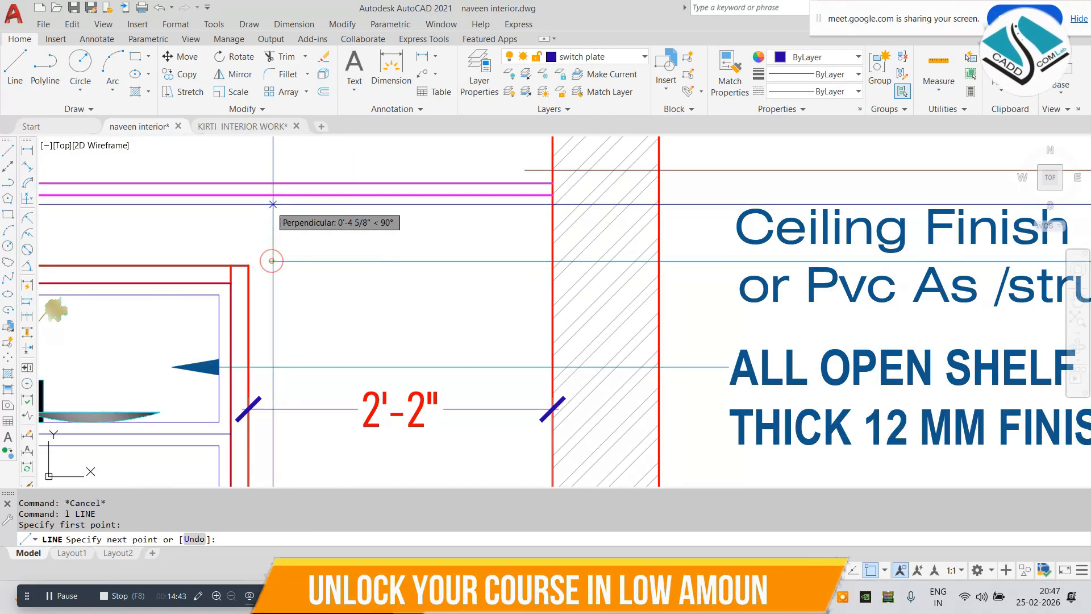
pyautogui.press('Escape')
pyautogui.scroll(-5, 479, 250)
pyautogui.scroll(-2, 662, 272)
pyautogui.moveTo(658, 265); pyautogui.dragTo(631, 259, button='middle')
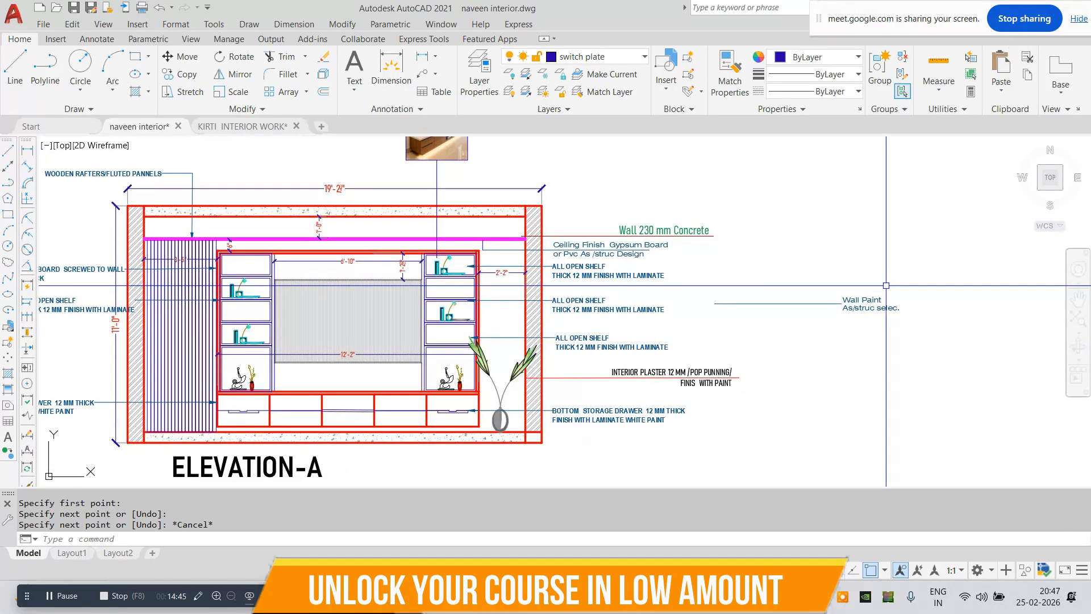
# - Move the copied Wall Paint note between the lower two plant-side open shelf notes, with its leader ending on the bare wall
pyautogui.click(903, 285)
pyautogui.click(840, 328)
pyautogui.write('m')
pyautogui.press('Return')
pyautogui.click(714, 303)
pyautogui.scroll(6, 527, 355)
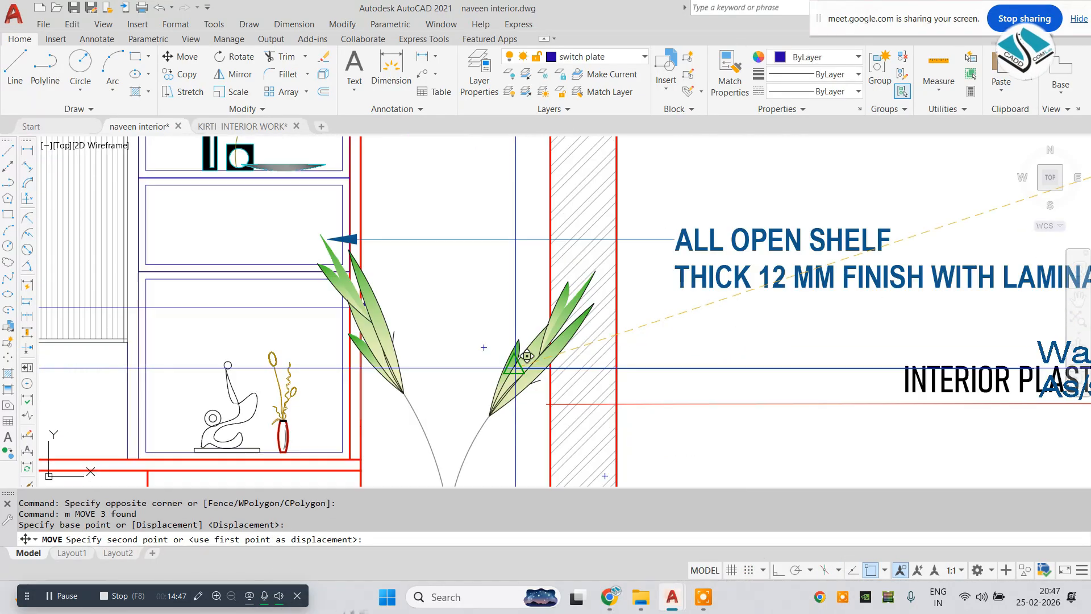
pyautogui.moveTo(504, 220); pyautogui.dragTo(425, 315, button='middle')
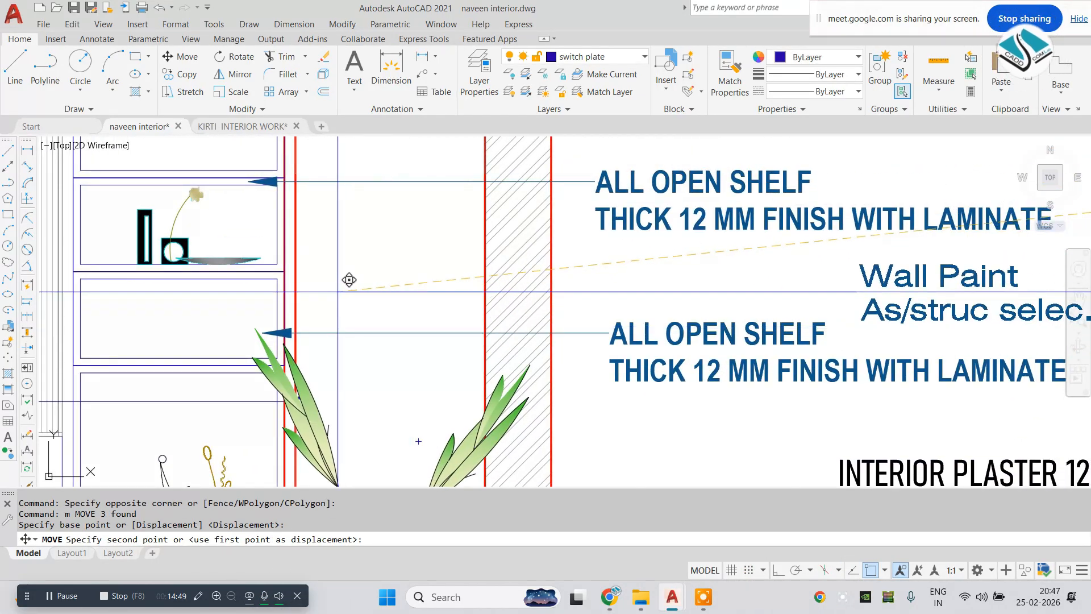
pyautogui.press('Escape')
pyautogui.scroll(-8, 568, 294)
pyautogui.moveTo(568, 294); pyautogui.dragTo(576, 293, button='middle')
pyautogui.scroll(-4, 574, 294)
pyautogui.press('Escape')
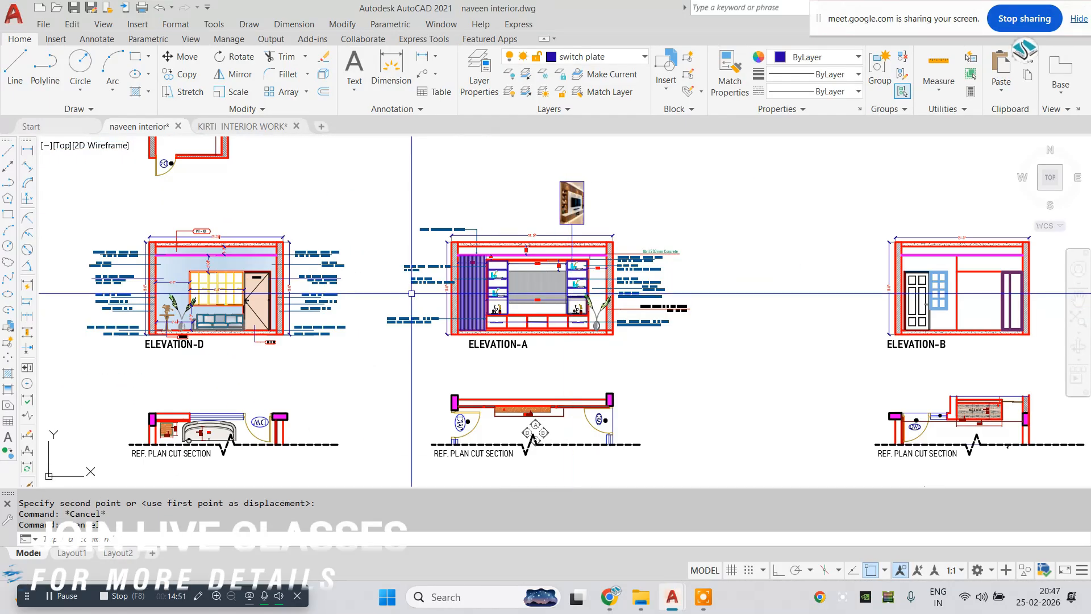
# - Copy the PT - 01 tag with its leader from Elevation-D to above Elevation-A, near the fluted panels
pyautogui.scroll(2, 419, 288)
pyautogui.moveTo(387, 296); pyautogui.dragTo(541, 311, button='middle')
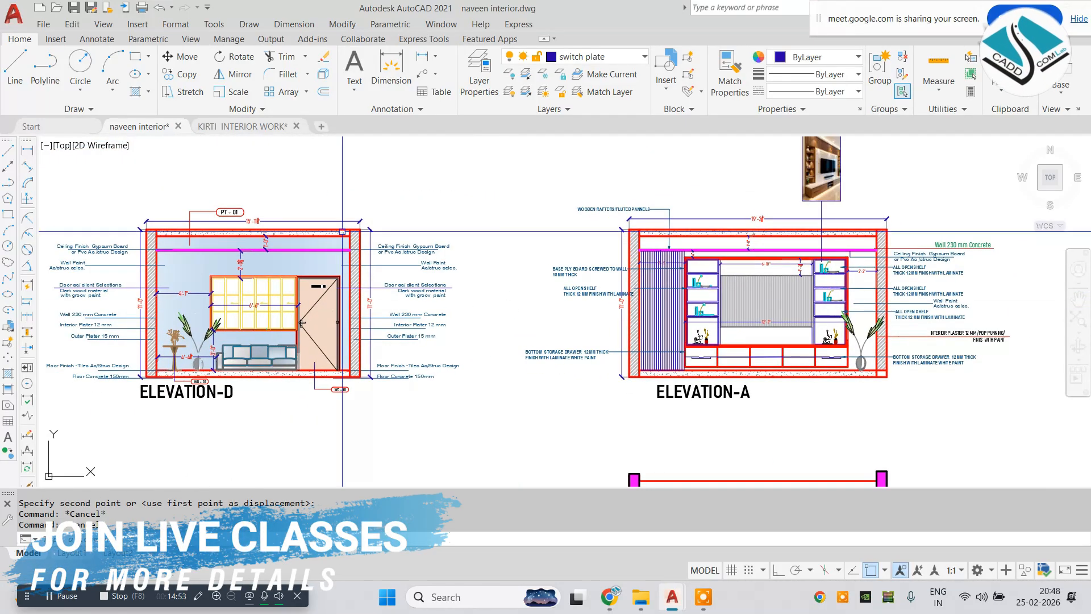
pyautogui.scroll(5, 218, 202)
pyautogui.click(374, 203)
pyautogui.click(132, 245)
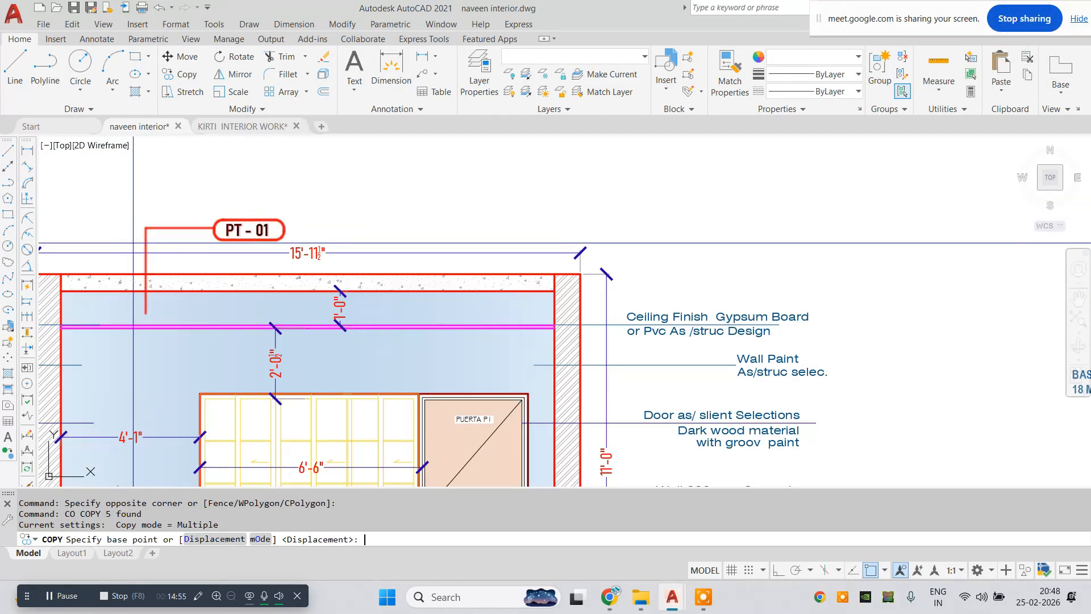
pyautogui.click(146, 313)
pyautogui.scroll(-4, 208, 312)
pyautogui.moveTo(745, 302); pyautogui.dragTo(588, 312, button='middle')
pyautogui.scroll(4, 588, 312)
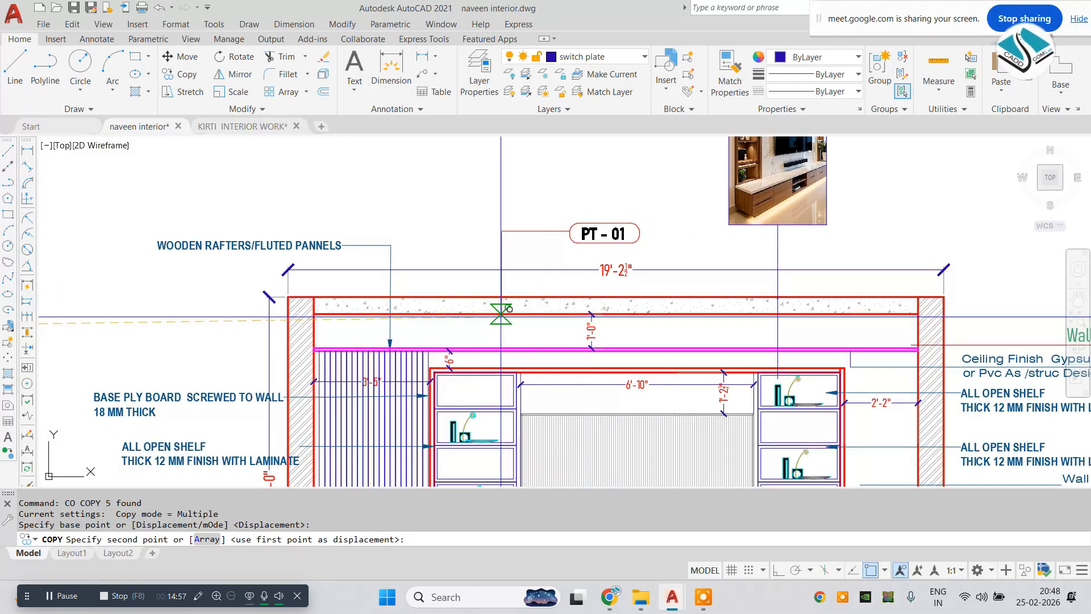
pyautogui.click(438, 317)
pyautogui.press('Escape')
# - Stretch the lower end of the copied PT - 01 leader down past the ceiling slab onto the wall
pyautogui.scroll(-2, 487, 300)
pyautogui.scroll(4, 470, 282)
pyautogui.click(474, 246)
pyautogui.click(438, 276)
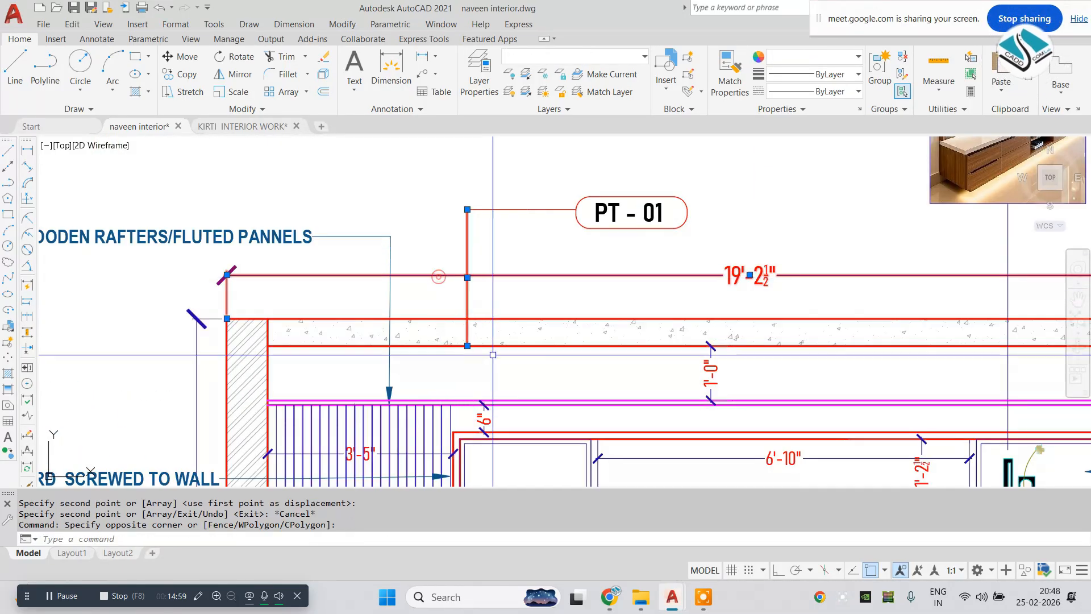
pyautogui.scroll(2, 485, 365)
pyautogui.press('Escape')
pyautogui.click(469, 261)
pyautogui.click(427, 268)
pyautogui.press('Escape')
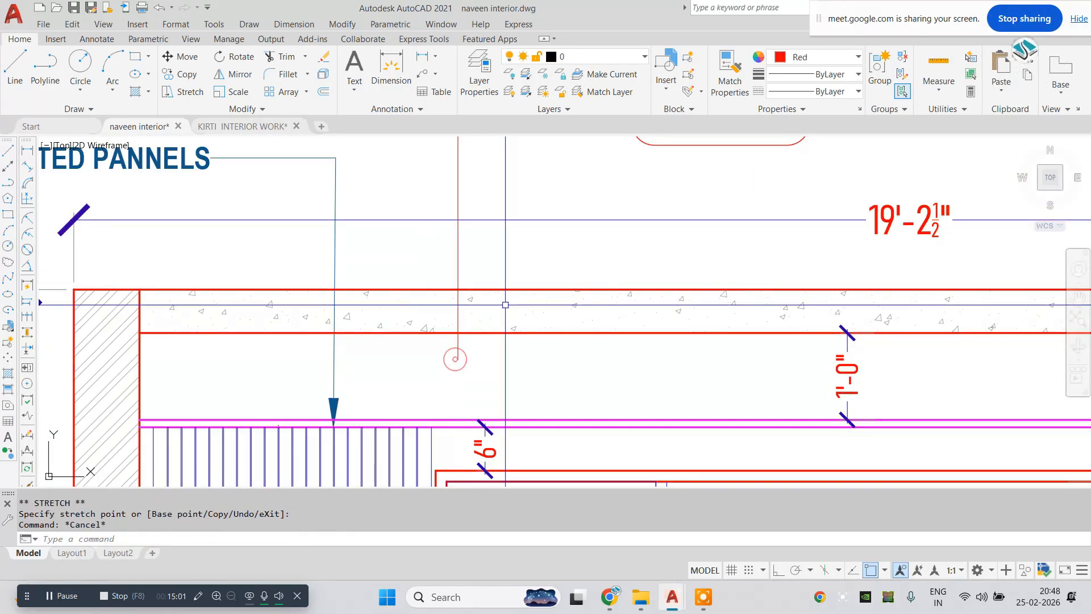
# - Set up a linear gradient fill for Elevation-A with both gradient colours set to 69,84,165
pyautogui.scroll(-7, 458, 332)
pyautogui.scroll(2, 548, 318)
pyautogui.moveTo(548, 319); pyautogui.dragTo(518, 305, button='middle')
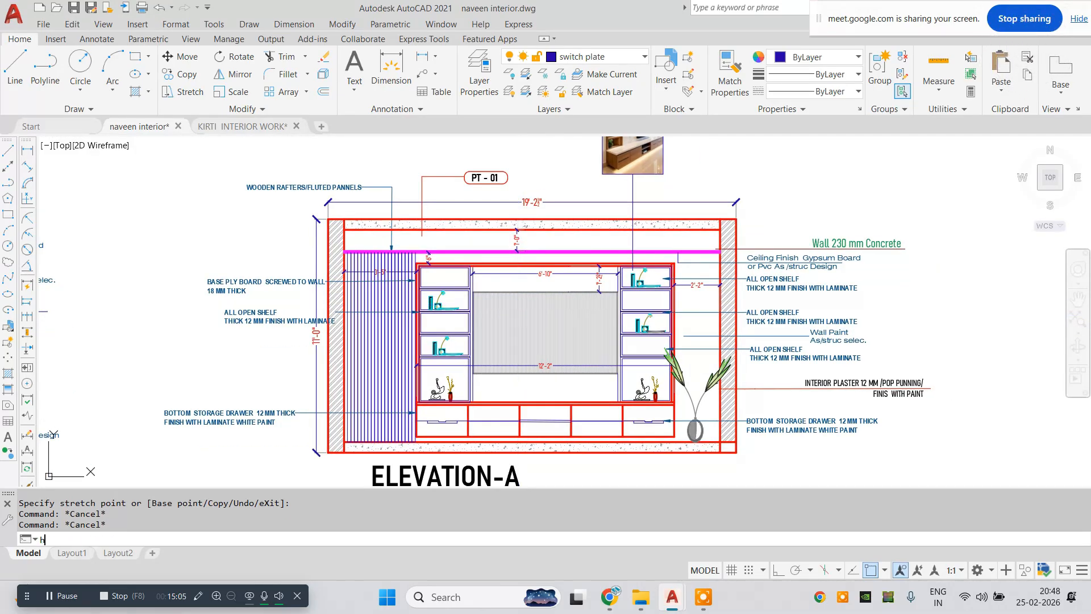
pyautogui.press('Return')
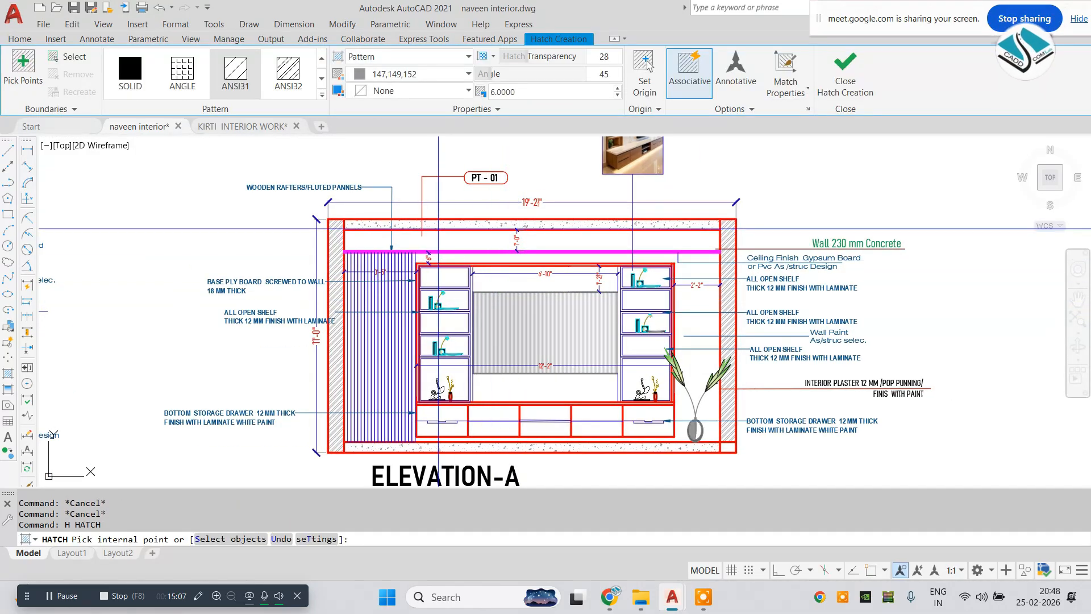
pyautogui.press('Escape')
pyautogui.write('a')
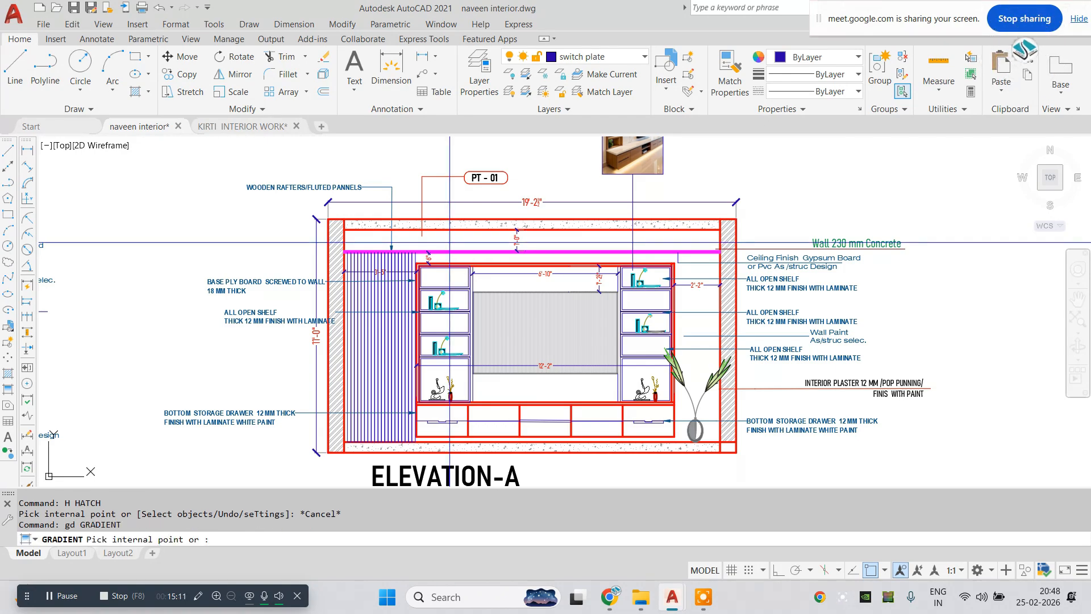
pyautogui.click(400, 90)
pyautogui.click(401, 89)
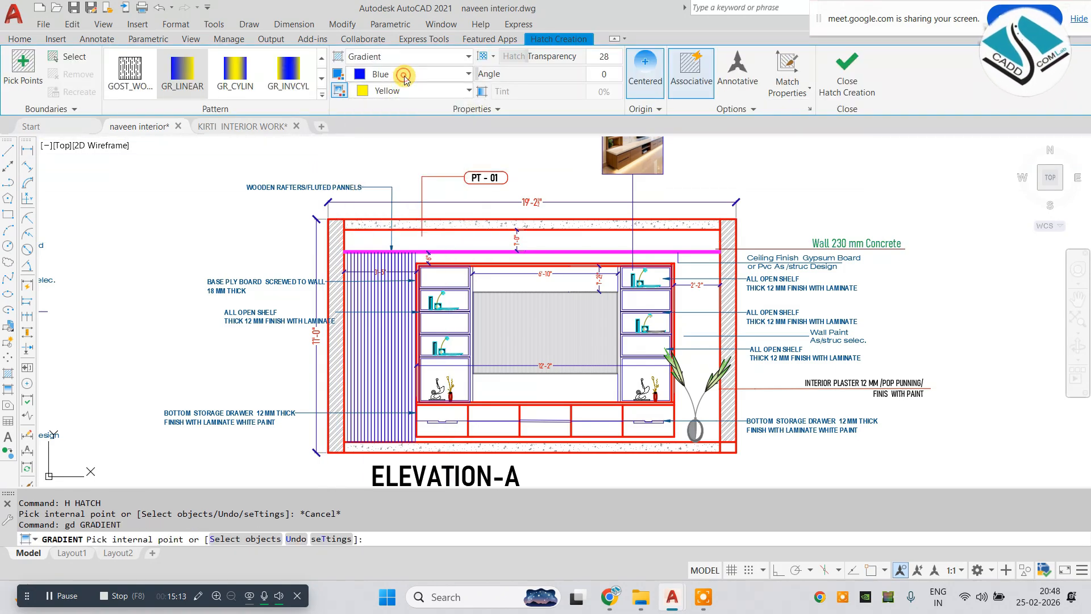
pyautogui.click(402, 74)
pyautogui.click(428, 108)
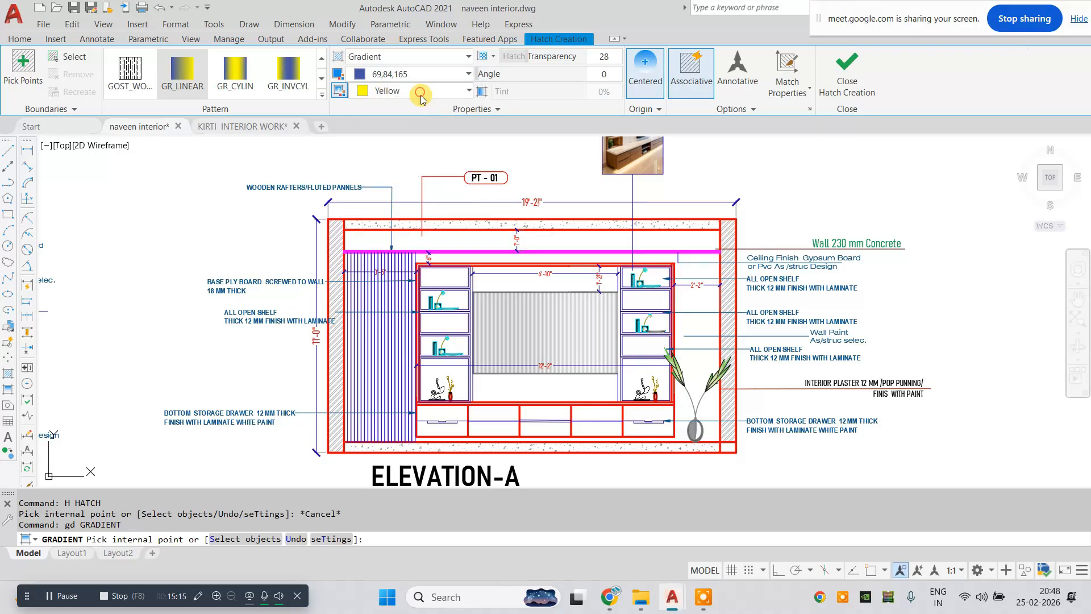
pyautogui.click(419, 91)
pyautogui.click(429, 125)
# - Apply the gradient to Elevation-A's wall areas above the false ceiling, over the TV unit and behind the plant
pyautogui.click(432, 232)
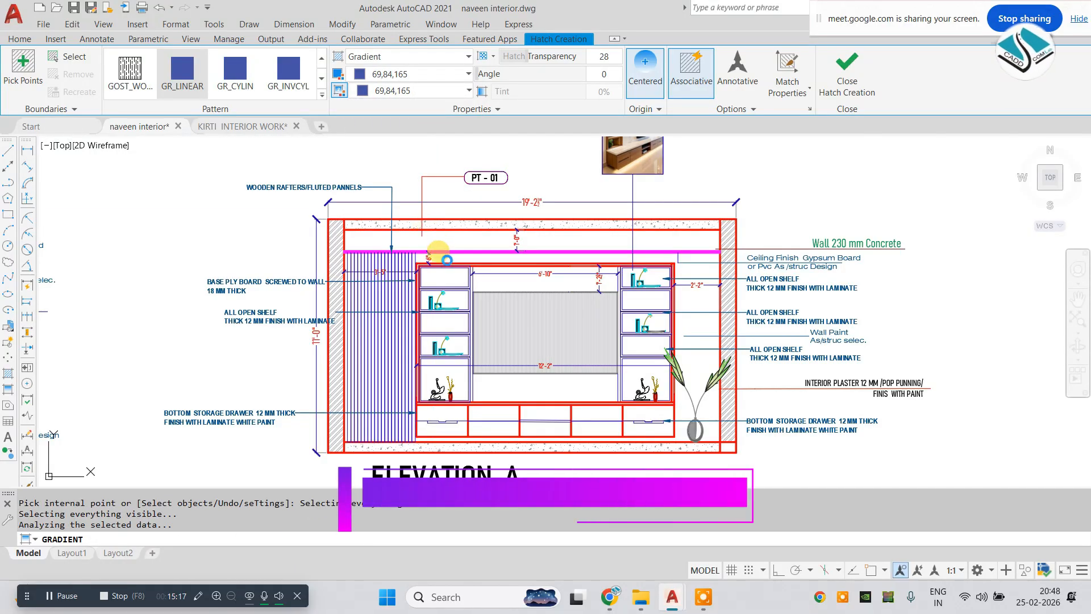
pyautogui.click(659, 234)
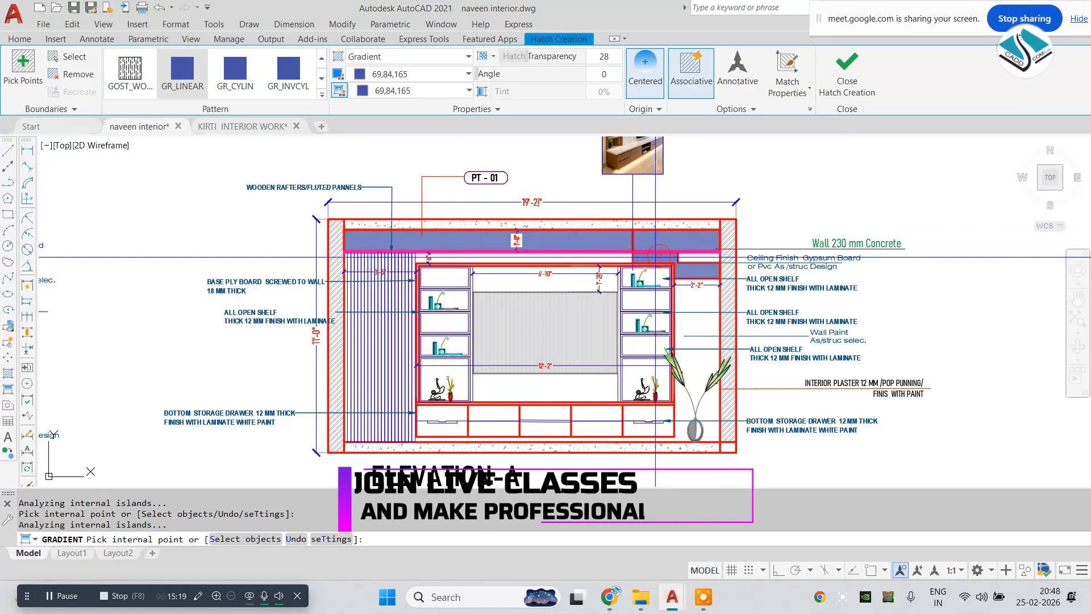
pyautogui.click(599, 257)
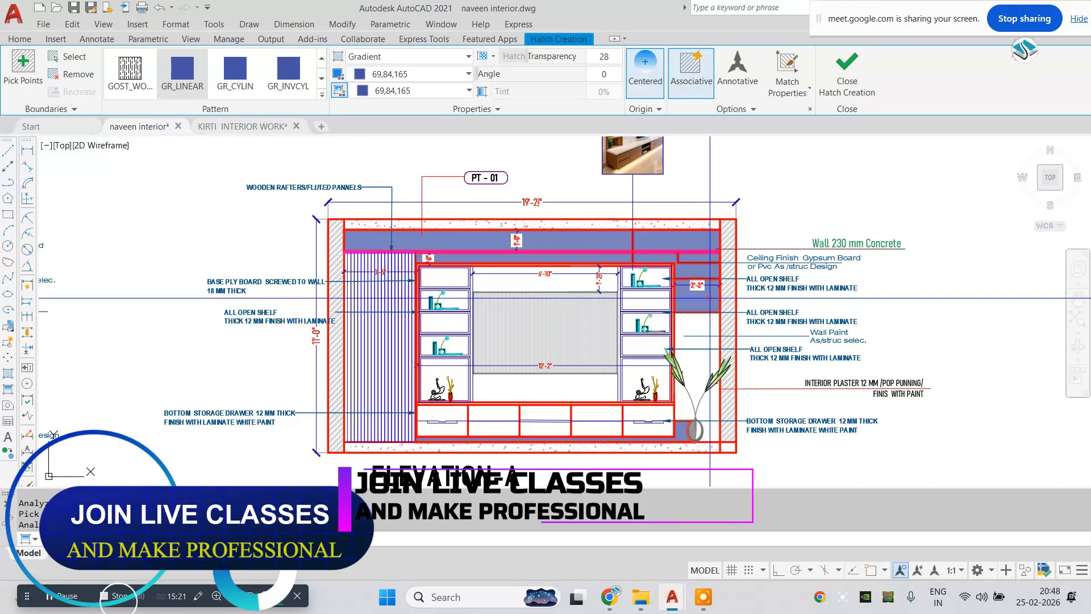
pyautogui.click(699, 323)
pyautogui.click(704, 412)
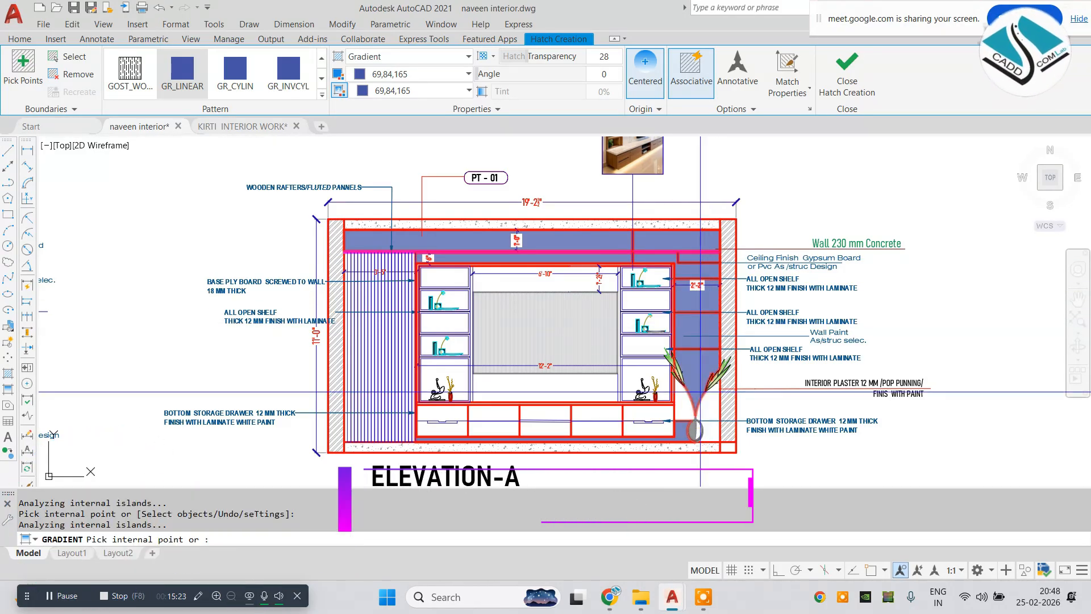
pyautogui.scroll(3, 701, 391)
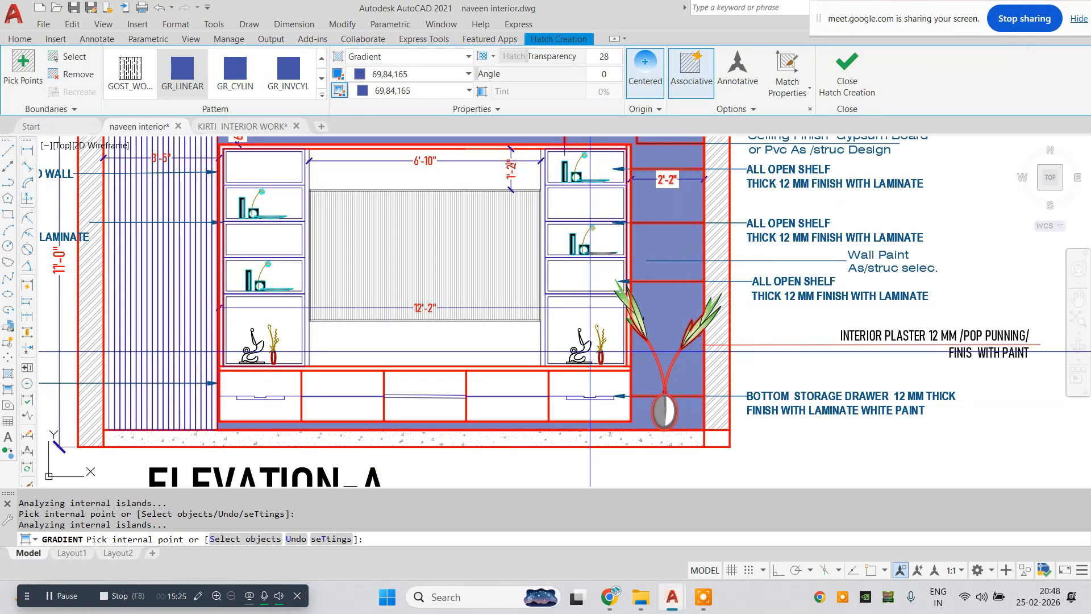
pyautogui.scroll(-2, 460, 317)
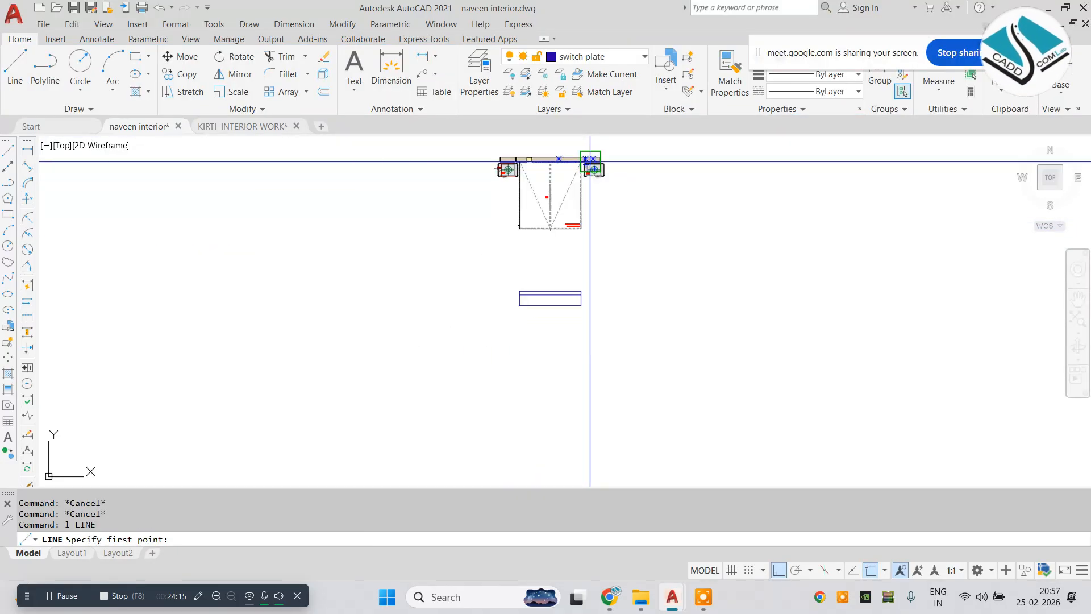
# - Draw a vertical projection line from the headboard's right end in the bed plan down past the box below it
pyautogui.scroll(3, 597, 147)
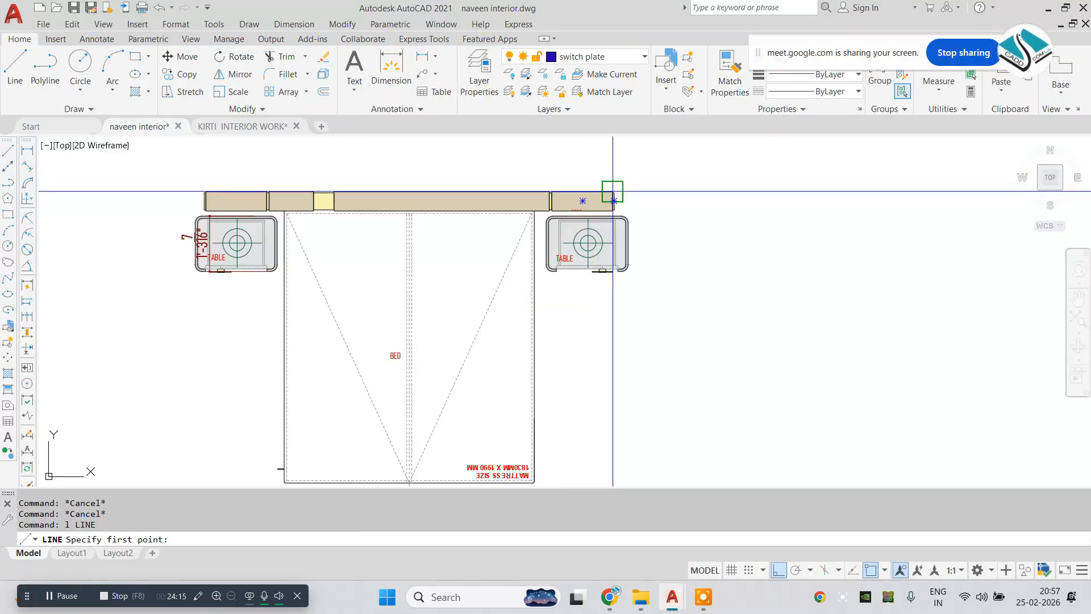
pyautogui.click(613, 191)
pyautogui.scroll(-4, 613, 196)
pyautogui.moveTo(610, 363); pyautogui.dragTo(617, 288, button='middle')
pyautogui.click(635, 393)
pyautogui.press('Escape')
# - Draw a matching vertical projection line from the headboard's left end down past the box below the plan
pyautogui.moveTo(528, 261); pyautogui.dragTo(531, 365, button='middle')
pyautogui.press('Escape')
pyautogui.scroll(4, 471, 236)
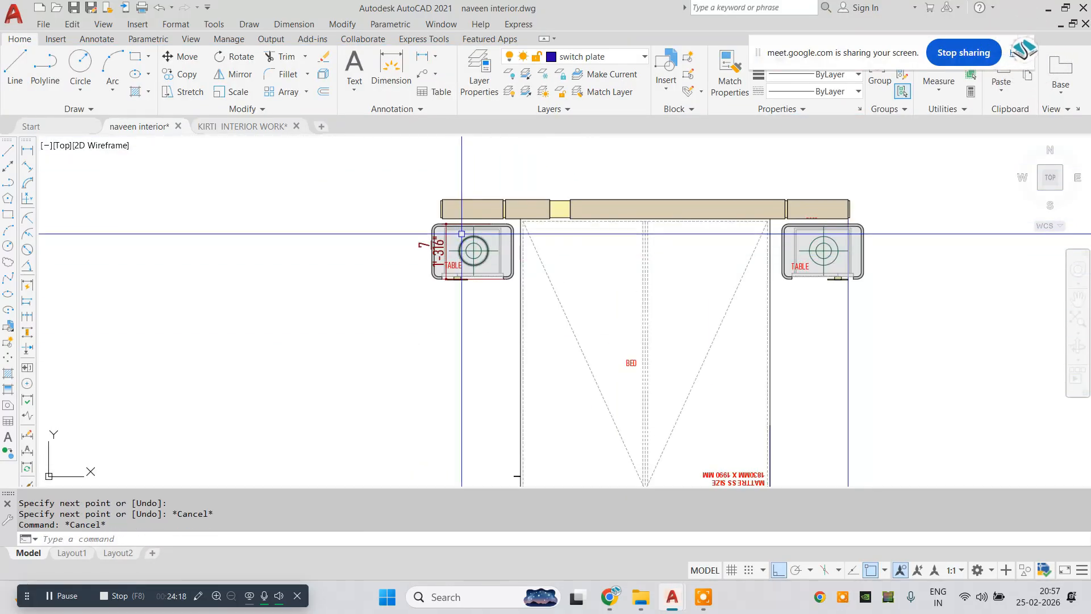
pyautogui.scroll(-4, 451, 205)
pyautogui.moveTo(446, 362); pyautogui.dragTo(446, 241, button='middle')
pyautogui.click(441, 378)
pyautogui.press('Escape')
pyautogui.scroll(4, 537, 281)
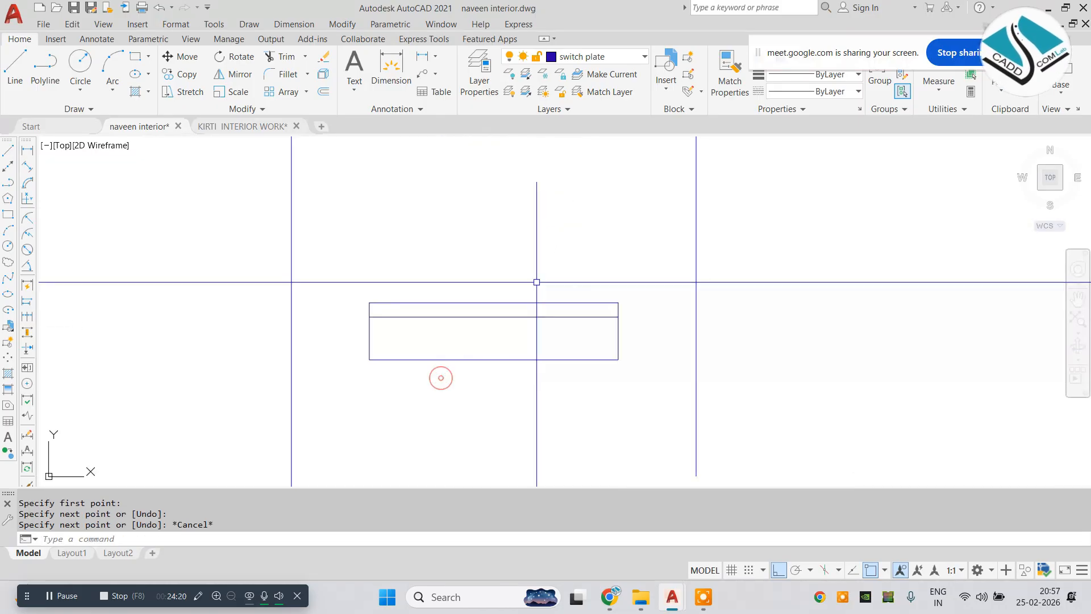
# - Offset the box's inner horizontal line 2'6" upward and extend the copy to both vertical projection lines
pyautogui.moveTo(588, 308); pyautogui.dragTo(586, 341, button='middle')
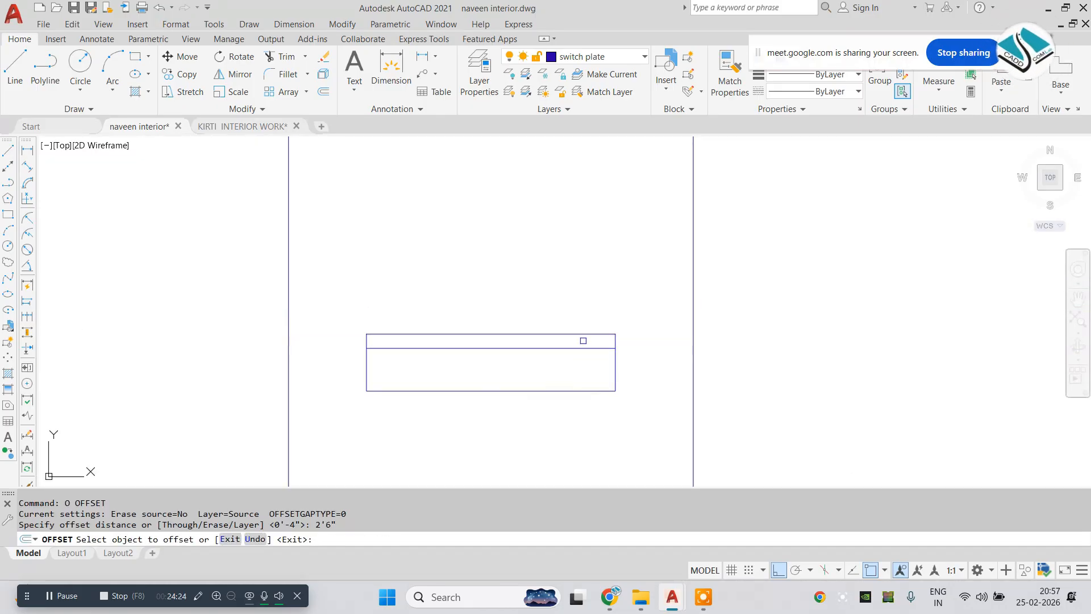
pyautogui.click(561, 348)
pyautogui.click(546, 307)
pyautogui.press('Escape')
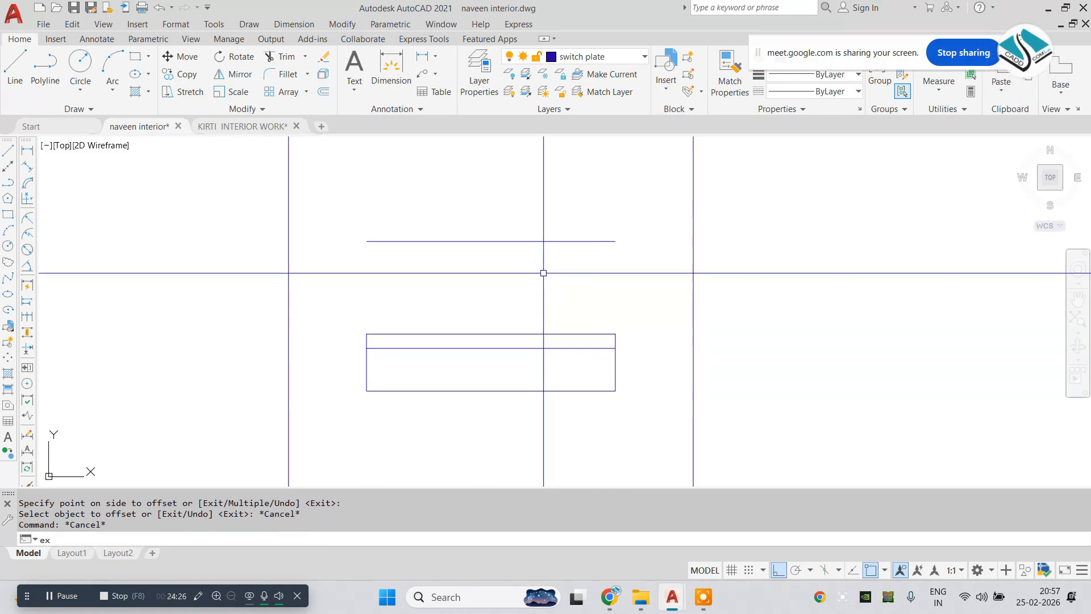
pyautogui.write('ex')
pyautogui.press('Return')
pyautogui.click(531, 207)
pyautogui.click(453, 261)
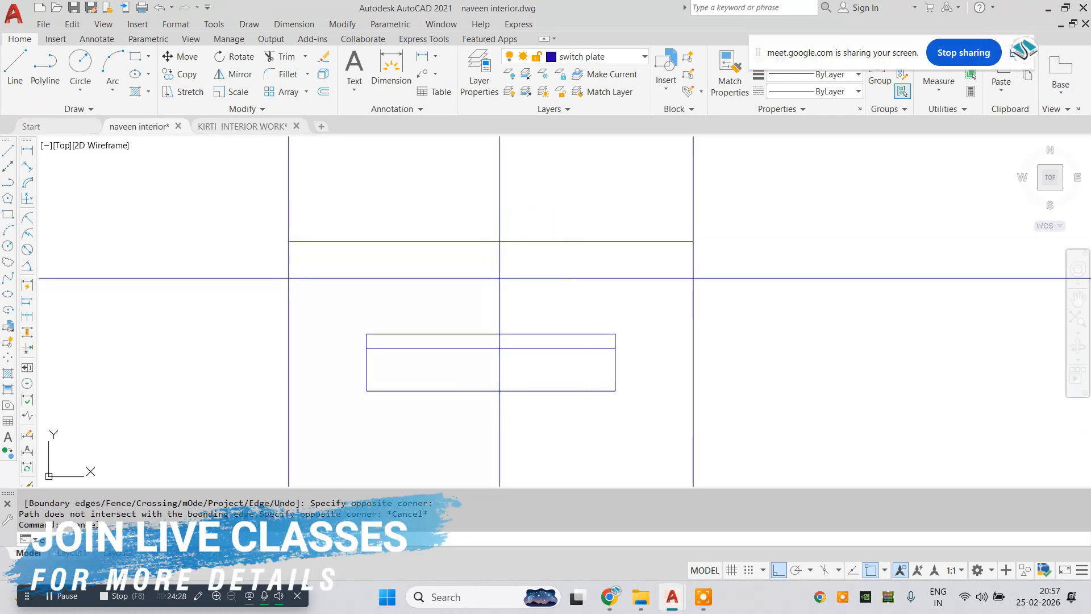
# - Offset the extended headboard line 4" downward and trim both vertical lines above the headboard's top
pyautogui.write('o')
pyautogui.press('Return')
pyautogui.write('4')
pyautogui.press('Return')
pyautogui.click(575, 243)
pyautogui.click(545, 288)
pyautogui.press('Escape')
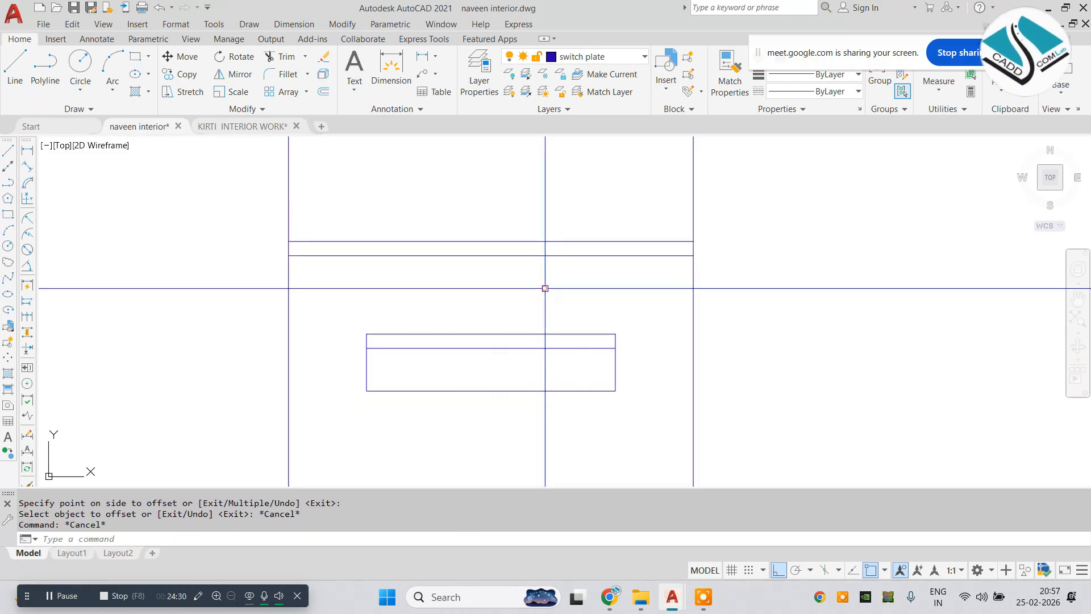
pyautogui.moveTo(406, 402); pyautogui.dragTo(411, 389, button='middle')
pyautogui.press('Escape')
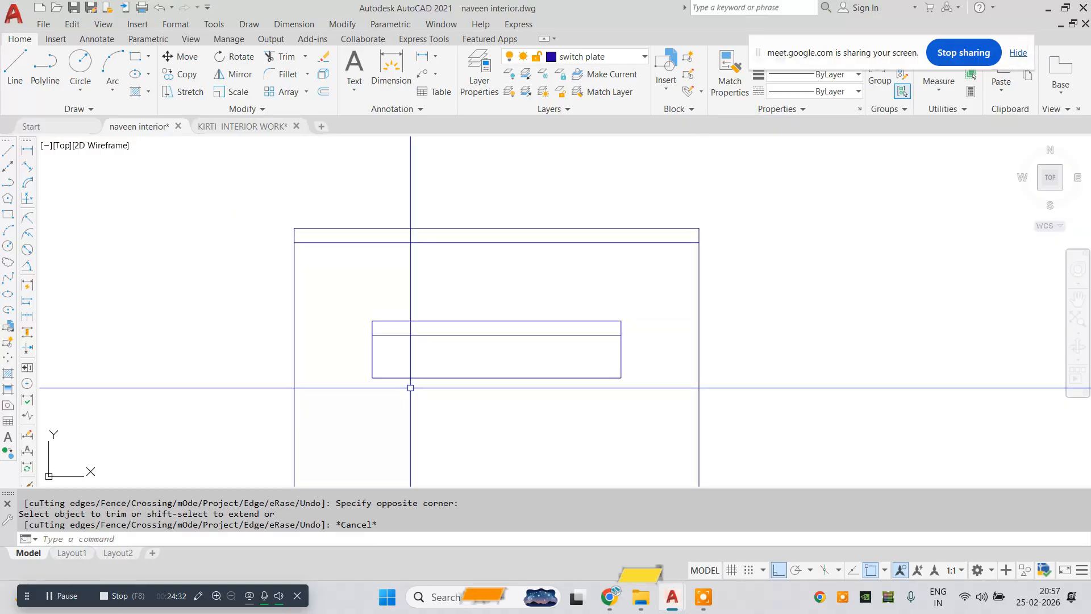
# - Draw a horizontal line along the box's inner line, running past both vertical projection lines
pyautogui.write('l')
pyautogui.press('Return')
pyautogui.click(191, 353)
pyautogui.press('Escape')
pyautogui.press('Return')
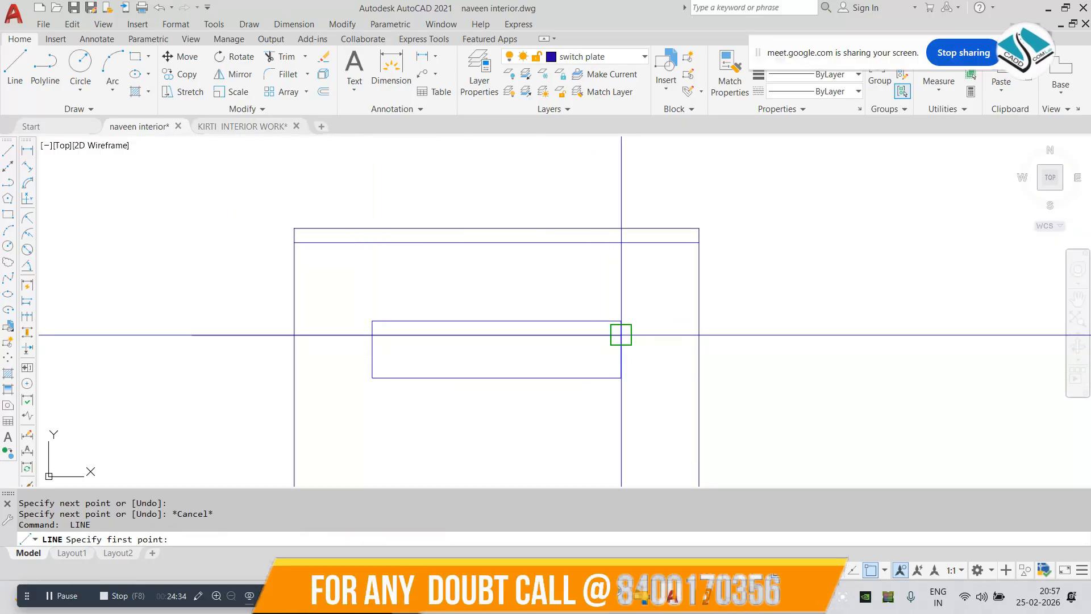
pyautogui.press('Return')
# - Trim the new horizontal line's overhang beyond the headboard's right vertical line
pyautogui.press('Return')
pyautogui.press('Return')
pyautogui.click(740, 295)
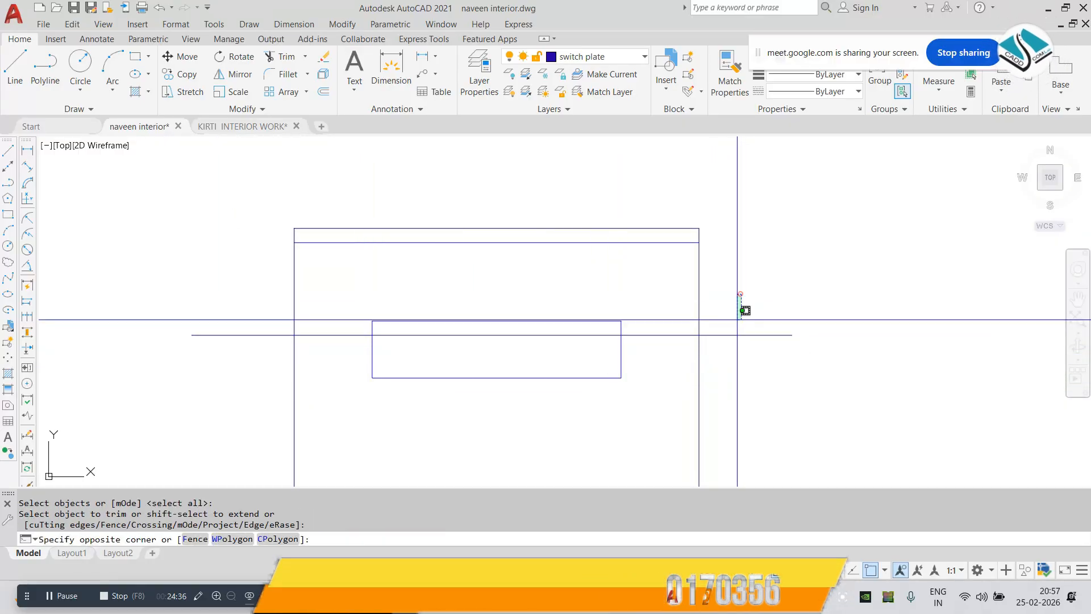
pyautogui.click(712, 393)
pyautogui.press('Escape')
pyautogui.press('Escape')
pyautogui.write('t')
pyautogui.click(711, 310)
pyautogui.click(755, 393)
# - Trim both vertical lines below the headboard's bottom line, and that line's overhang on the left side
pyautogui.click(755, 395)
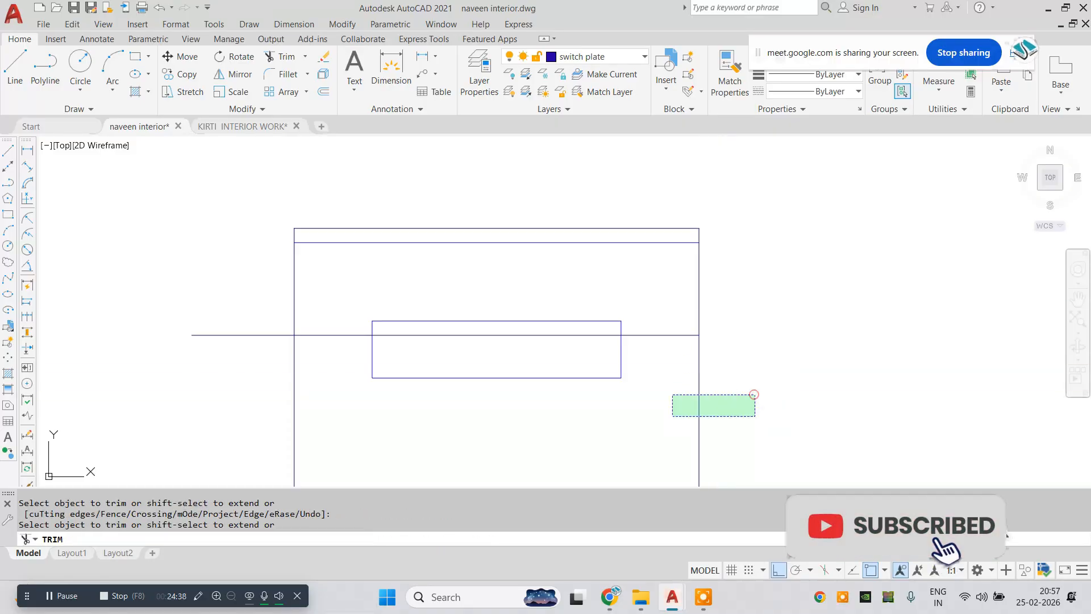
pyautogui.click(228, 437)
pyautogui.scroll(2, 430, 336)
pyautogui.click(431, 336)
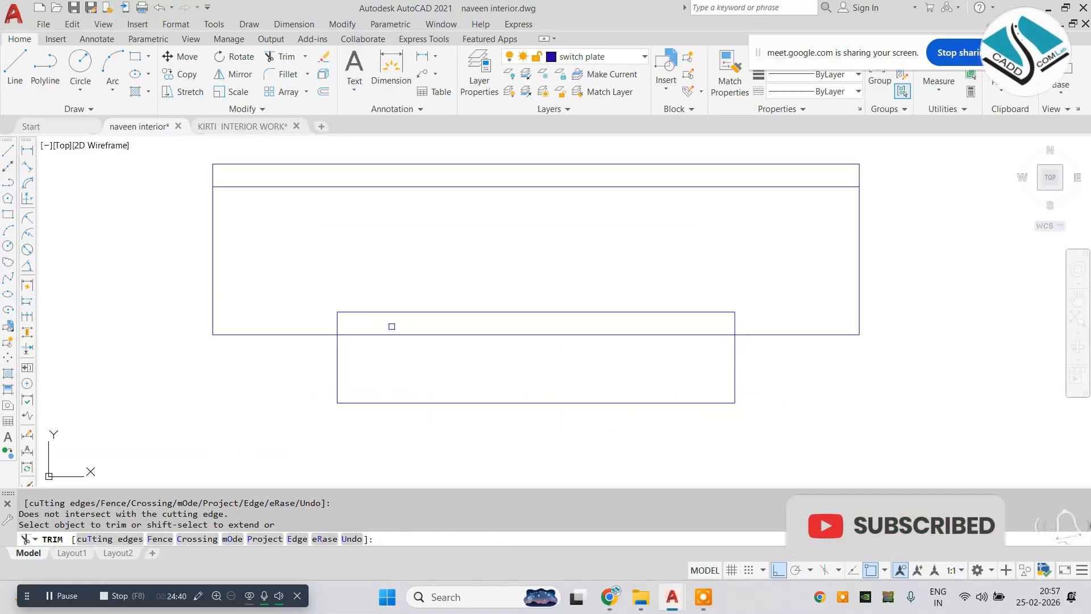
pyautogui.moveTo(355, 323); pyautogui.dragTo(359, 333, button='middle')
pyautogui.press('Escape')
pyautogui.press('Escape')
# - Fillet the bed box's upper left corner with a picked radius of 2 3/8"
pyautogui.scroll(2, 359, 333)
pyautogui.press('Escape')
pyautogui.write('f')
pyautogui.press('Return')
pyautogui.write('r')
pyautogui.press('Return')
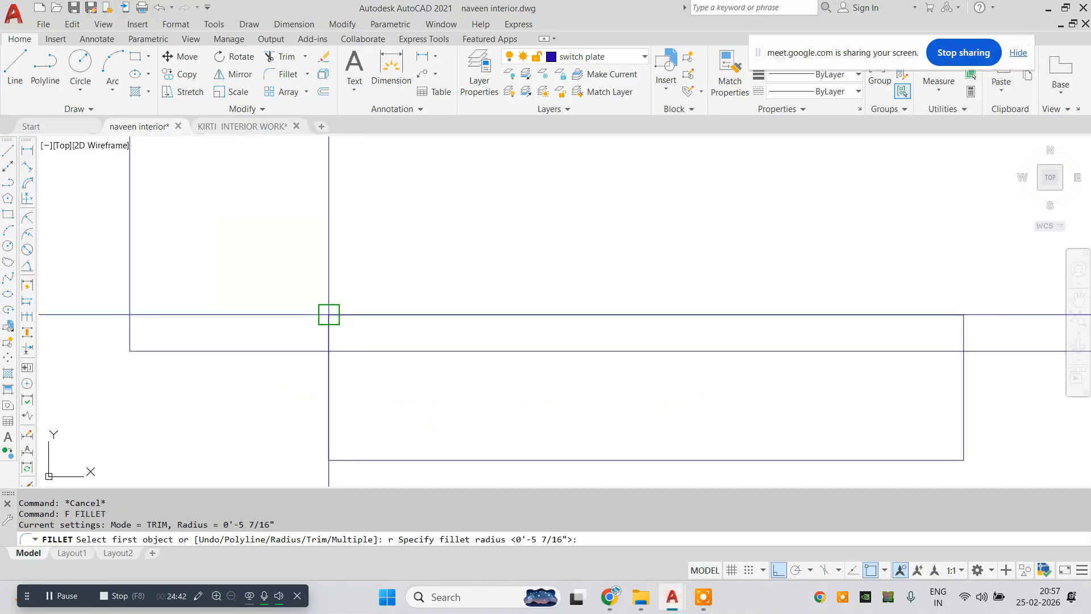
pyautogui.click(341, 315)
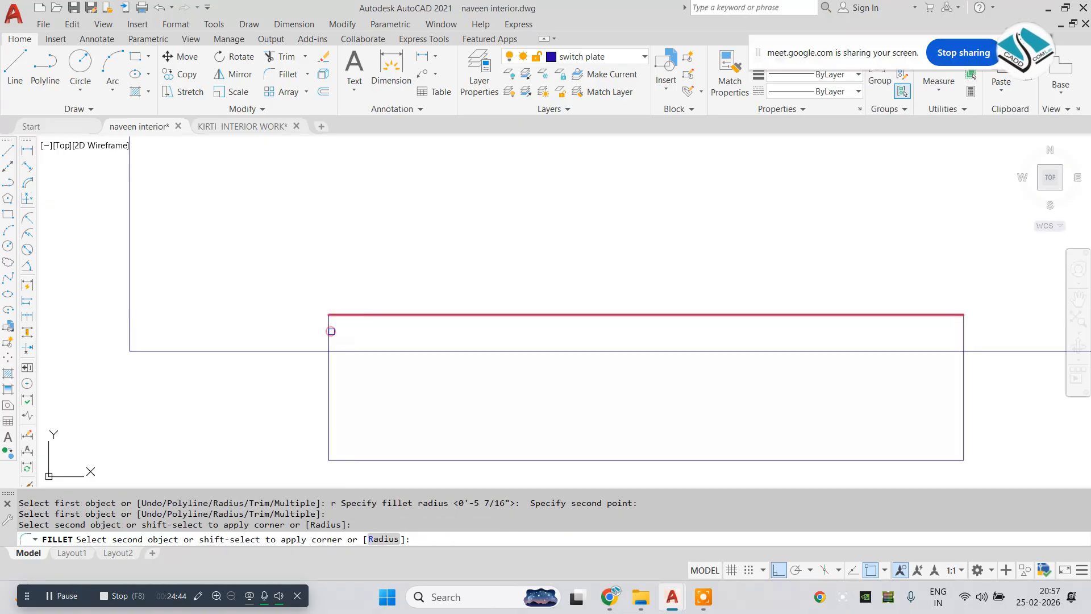
pyautogui.click(331, 331)
# - Fillet the bed box's upper right corner with the same 2 3/8" radius
pyautogui.scroll(-2, 330, 333)
pyautogui.scroll(2, 698, 325)
pyautogui.press('Escape')
pyautogui.press('Return')
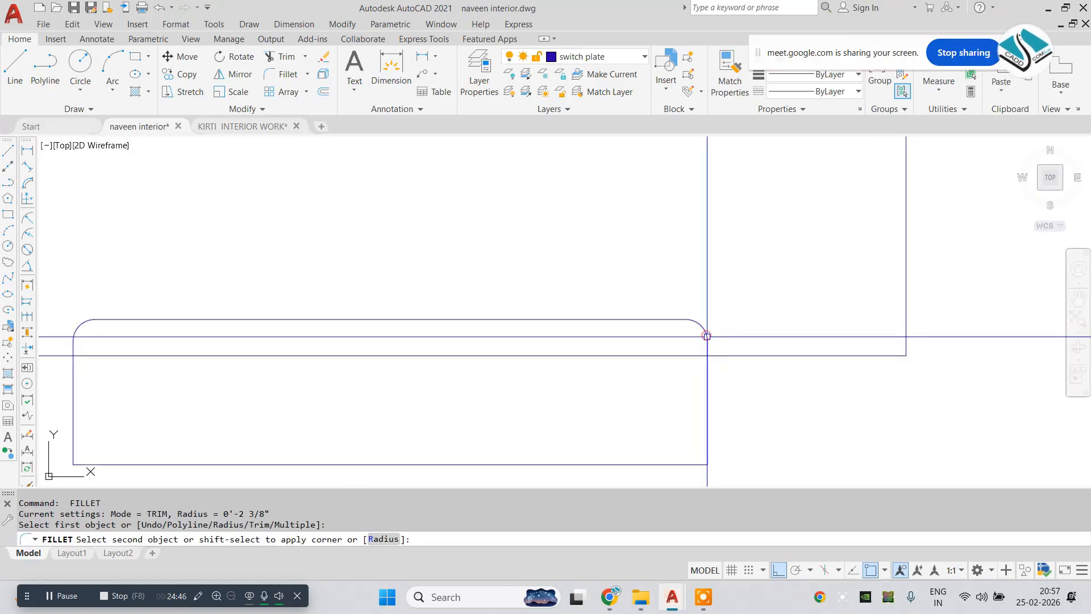
pyautogui.click(707, 336)
pyautogui.press('Escape')
# - Trim the headboard's bottom line where it crosses the rounded bed box and erase the leftover segment inside
pyautogui.write('tr')
pyautogui.press('Return')
pyautogui.press('Return')
pyautogui.click(522, 353)
pyautogui.click(511, 349)
pyautogui.click(453, 376)
pyautogui.scroll(-4, 591, 371)
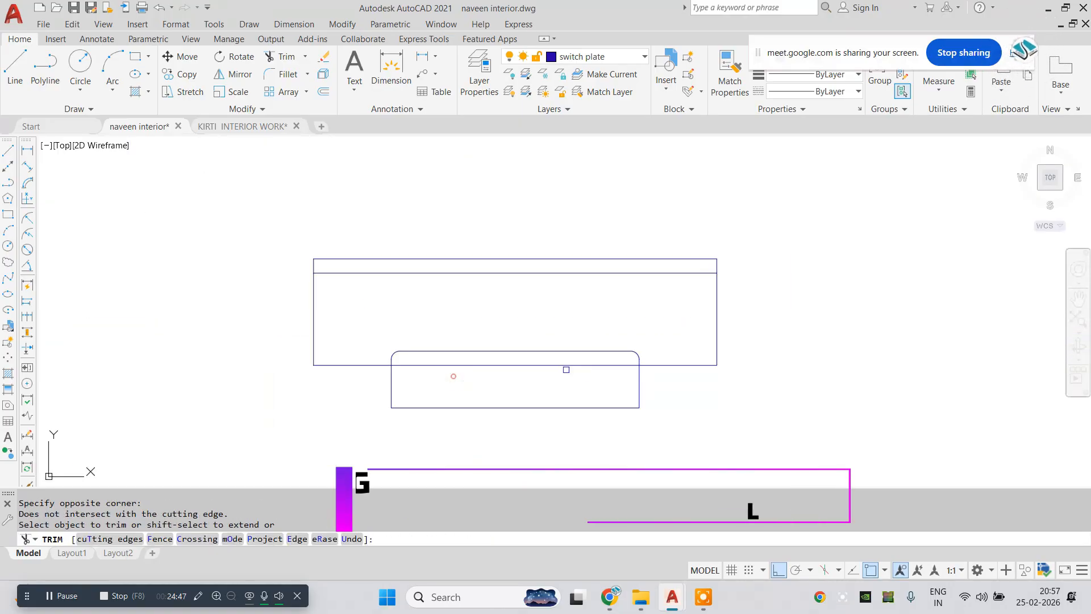
pyautogui.scroll(2, 522, 365)
pyautogui.press('Escape')
pyautogui.click(521, 366)
pyautogui.write('e')
pyautogui.press('Return')
pyautogui.moveTo(435, 373); pyautogui.dragTo(494, 376, button='middle')
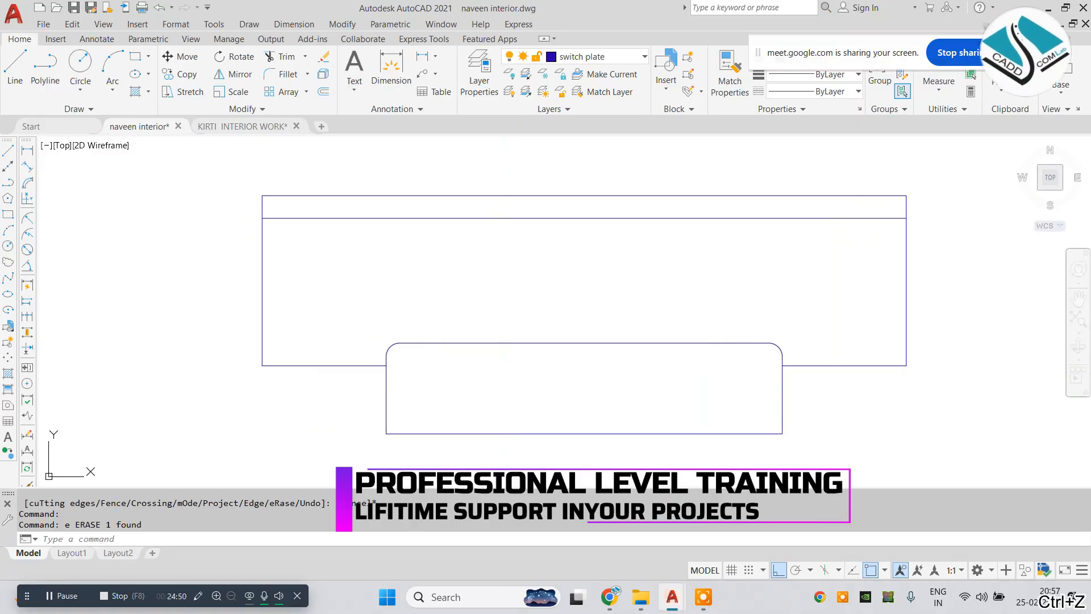
pyautogui.hotkey('ctrl', 'z')
pyautogui.scroll(-1, 608, 385)
pyautogui.scroll(-1, 644, 304)
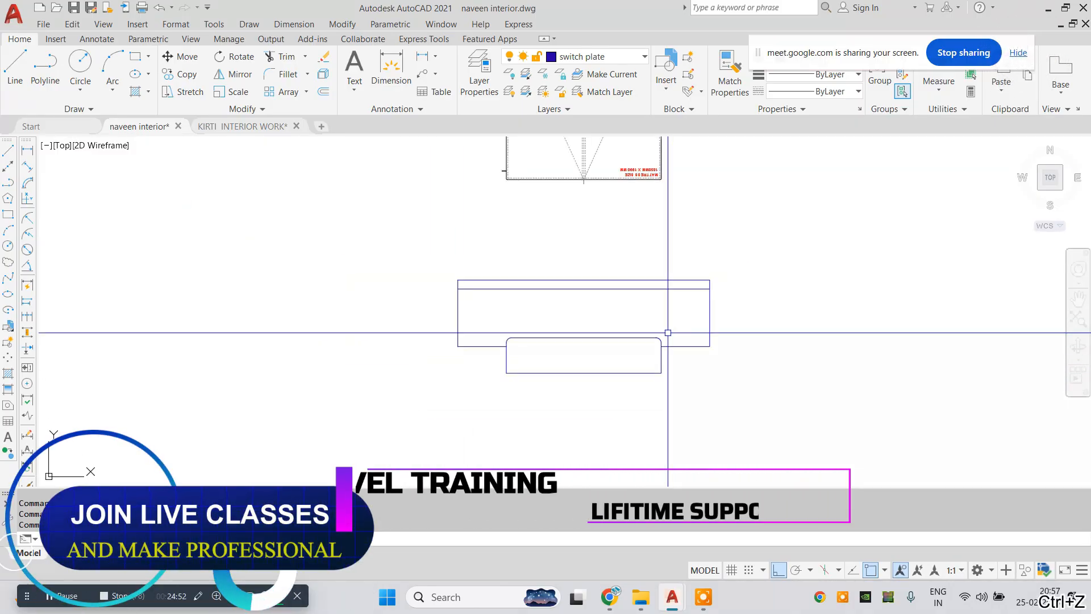
pyautogui.scroll(-2, 691, 353)
pyautogui.moveTo(690, 349); pyautogui.dragTo(601, 379, button='middle')
pyautogui.scroll(2, 549, 393)
pyautogui.scroll(-2, 483, 358)
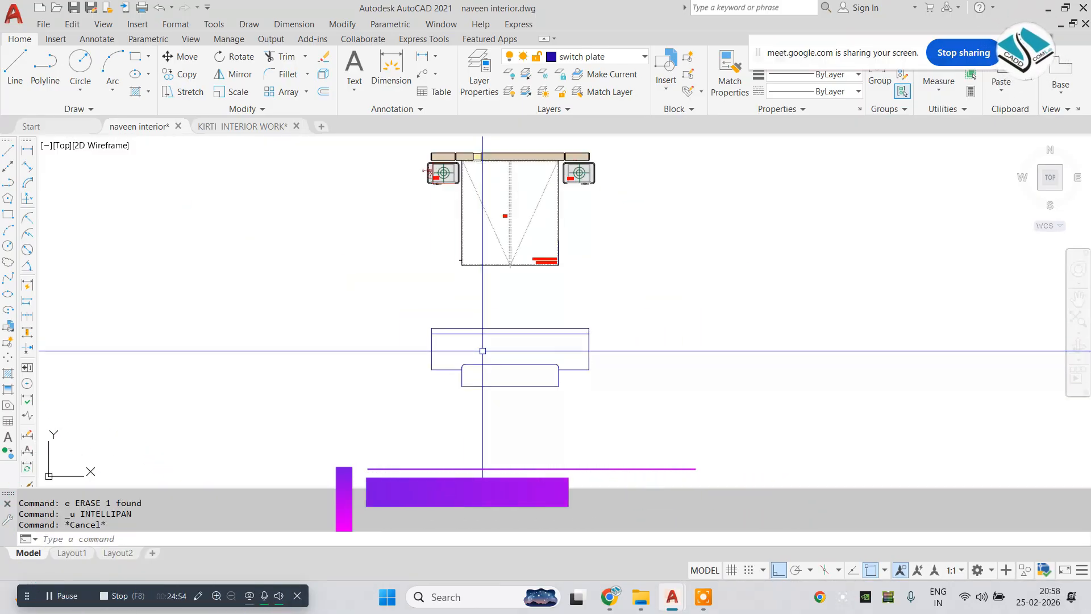
# - Draw a thin rectangle across the headboard's full width, just below its top band
pyautogui.scroll(5, 482, 351)
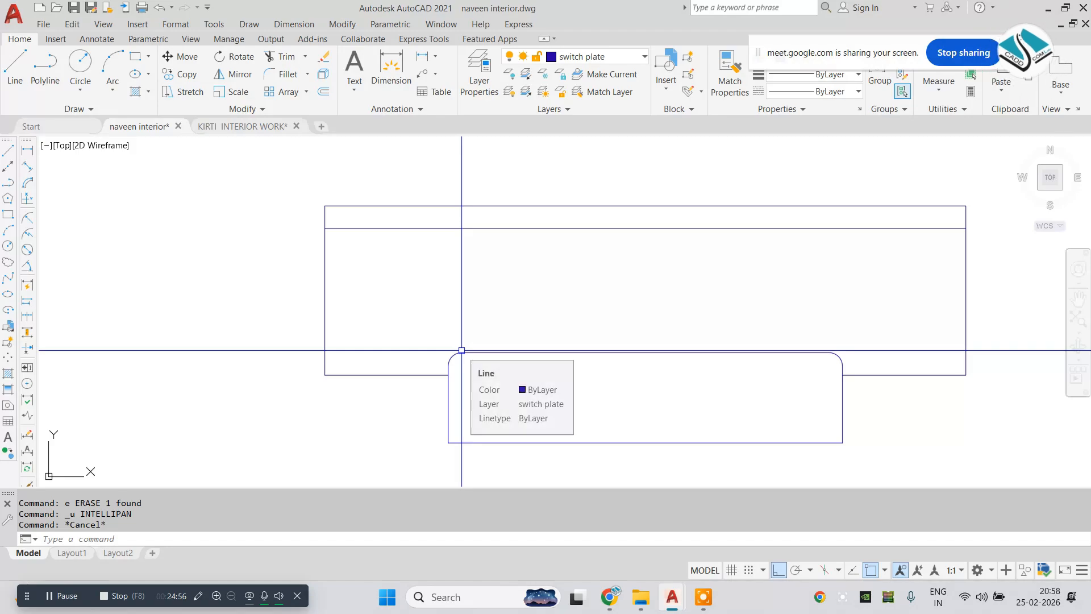
pyautogui.scroll(2, 312, 240)
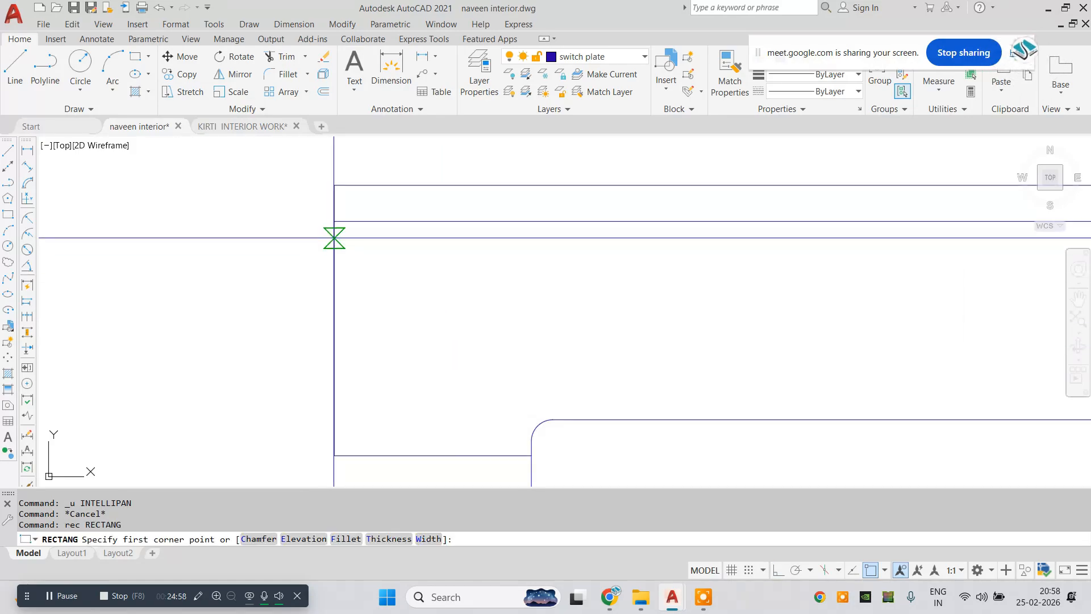
pyautogui.click(334, 237)
pyautogui.scroll(-2, 328, 253)
pyautogui.moveTo(595, 272); pyautogui.dragTo(424, 286, button='middle')
pyautogui.scroll(3, 800, 260)
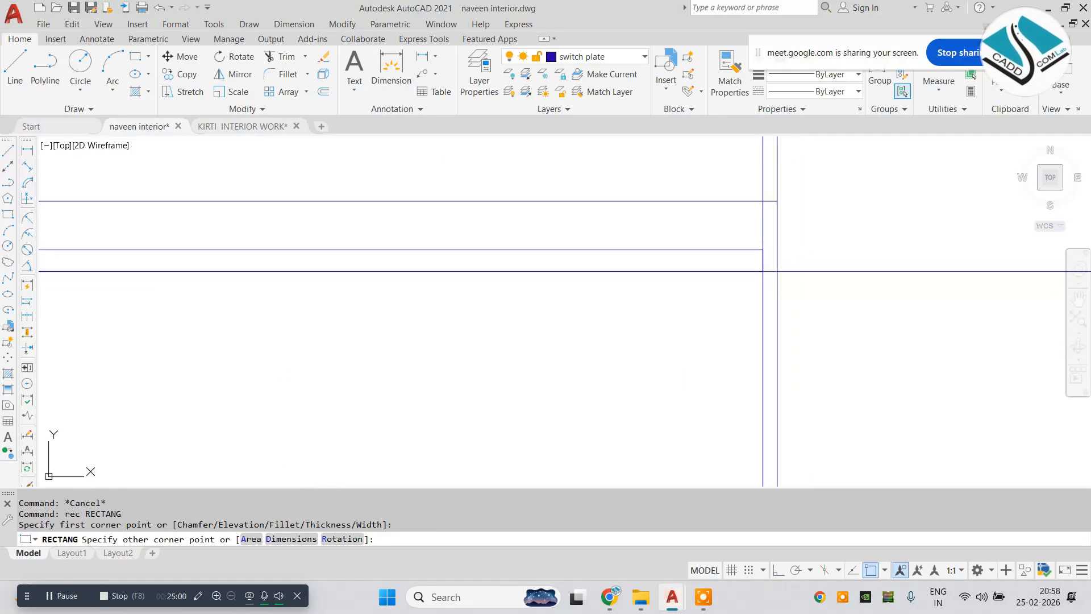
pyautogui.click(777, 261)
pyautogui.click(597, 293)
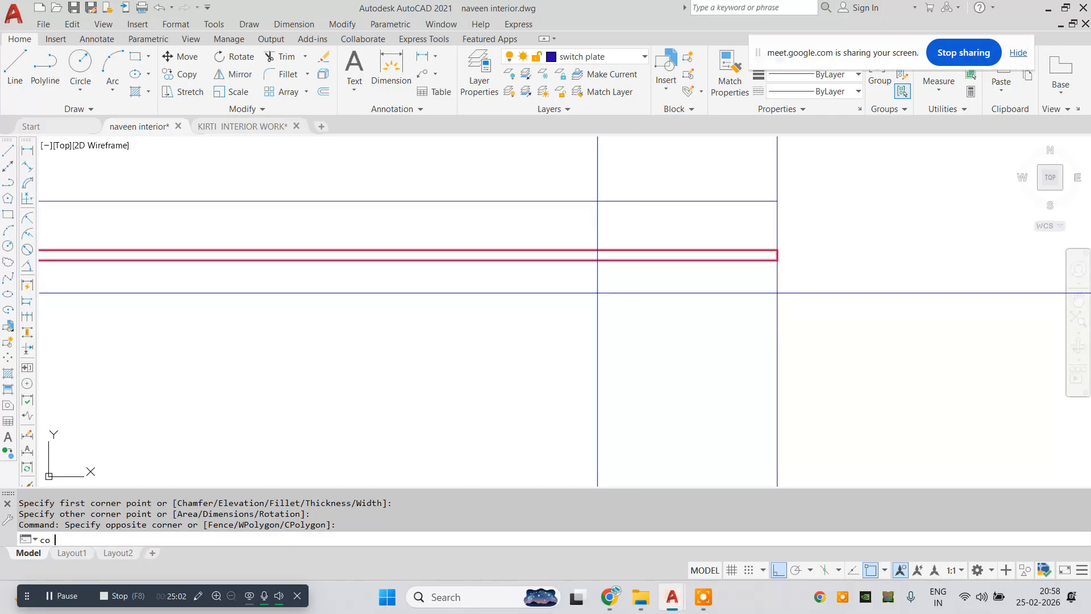
pyautogui.click(777, 260)
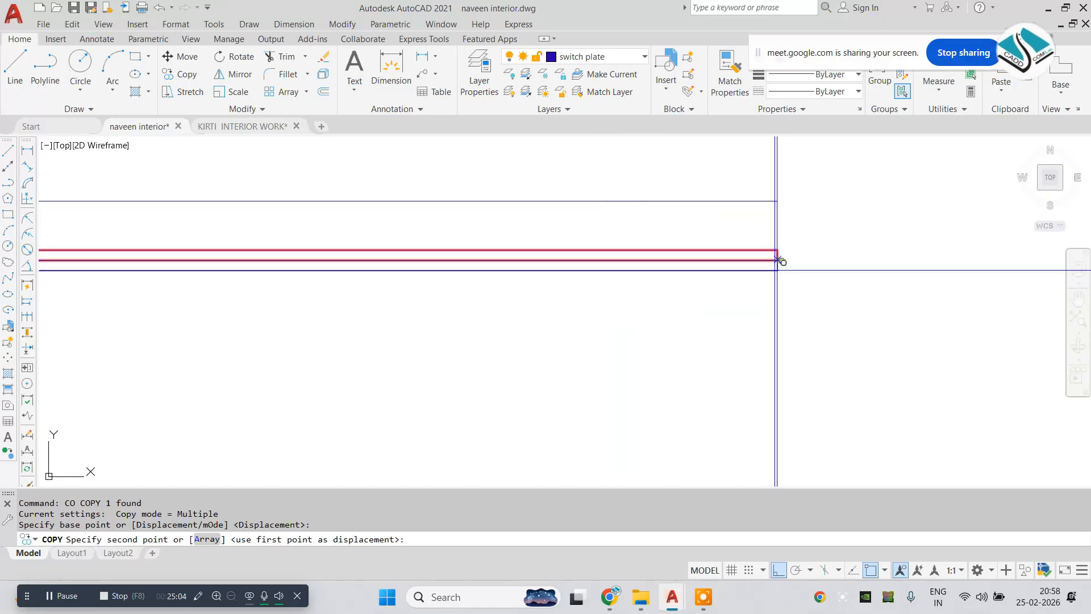
pyautogui.press('Escape')
# - Copy the thin headboard rectangle straight down as an array fitted between its position and the headboard's bottom edge
pyautogui.click(693, 291)
pyautogui.scroll(1, 748, 276)
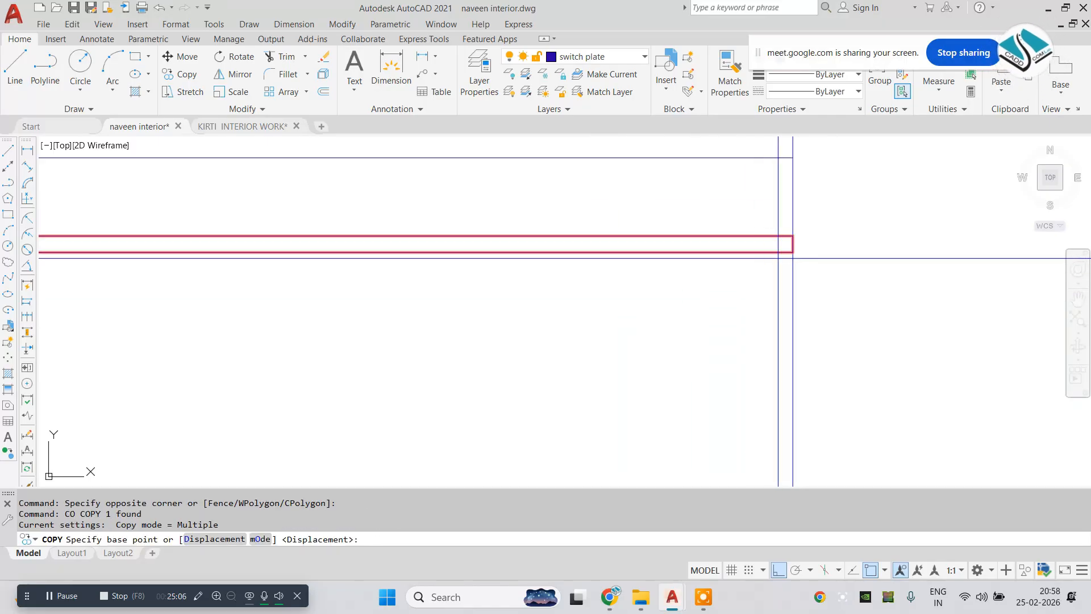
pyautogui.click(793, 252)
pyautogui.write('ar')
pyautogui.press('Return')
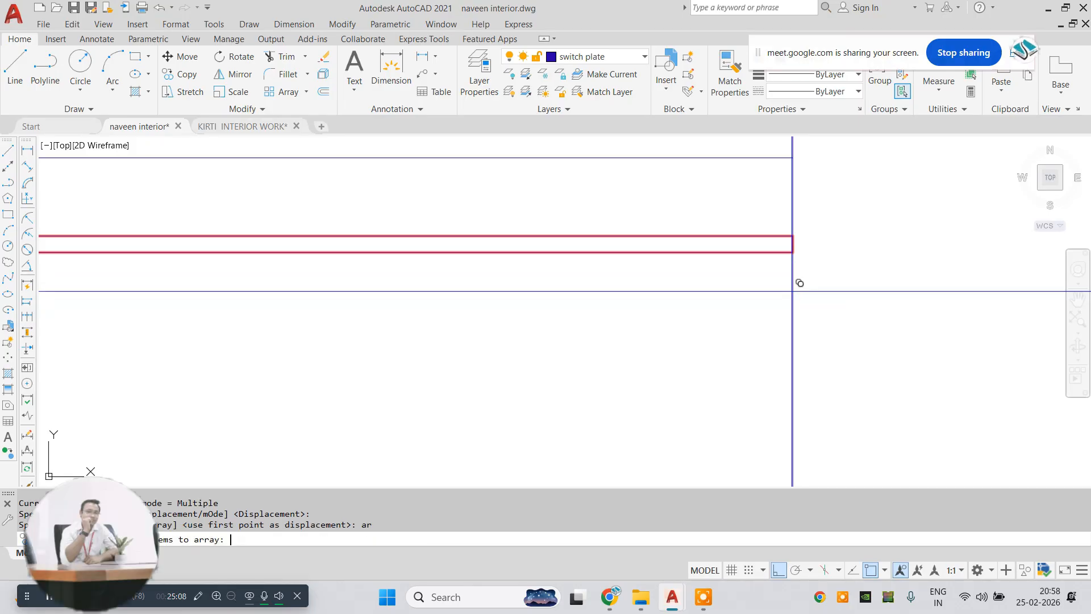
pyautogui.write('6')
pyautogui.press('Return')
pyautogui.write('f')
pyautogui.press('Return')
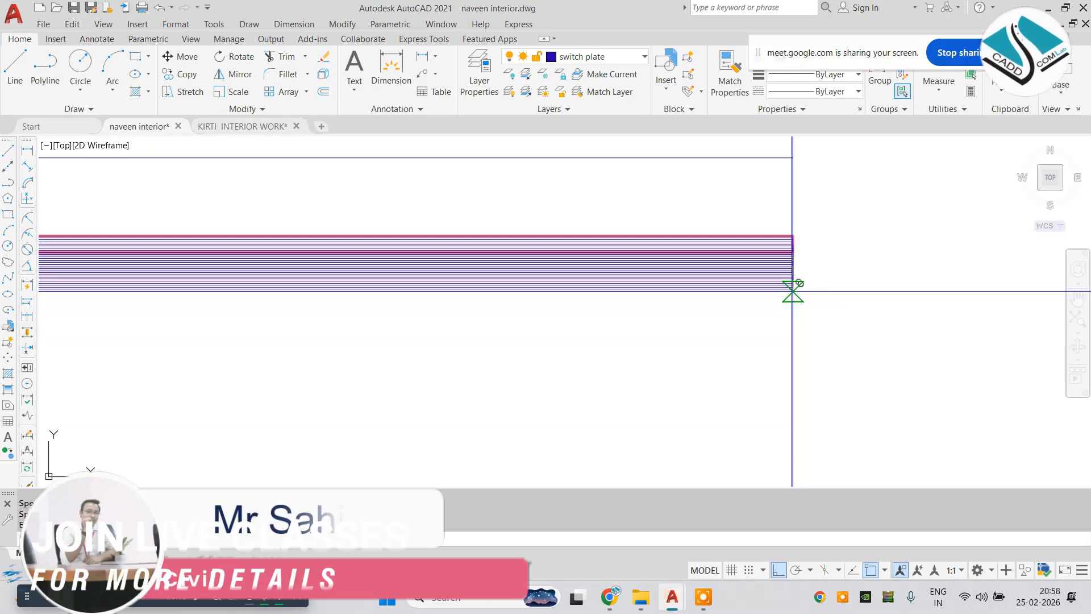
pyautogui.scroll(-1, 792, 291)
pyautogui.moveTo(792, 370); pyautogui.dragTo(763, 284, button='middle')
pyautogui.scroll(-1, 763, 284)
pyautogui.scroll(-4, 764, 395)
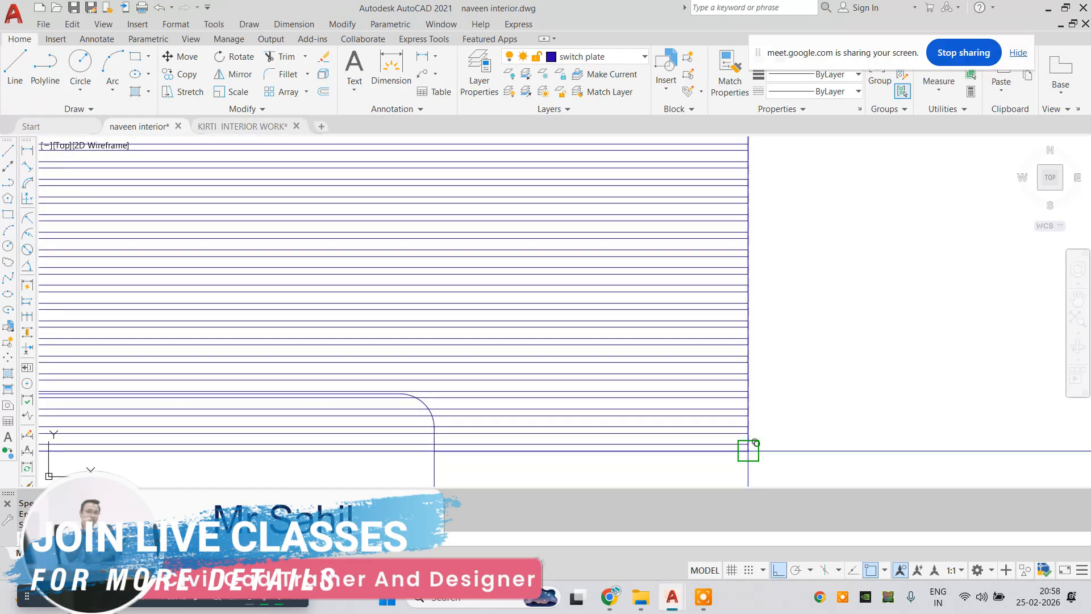
pyautogui.scroll(5, 679, 199)
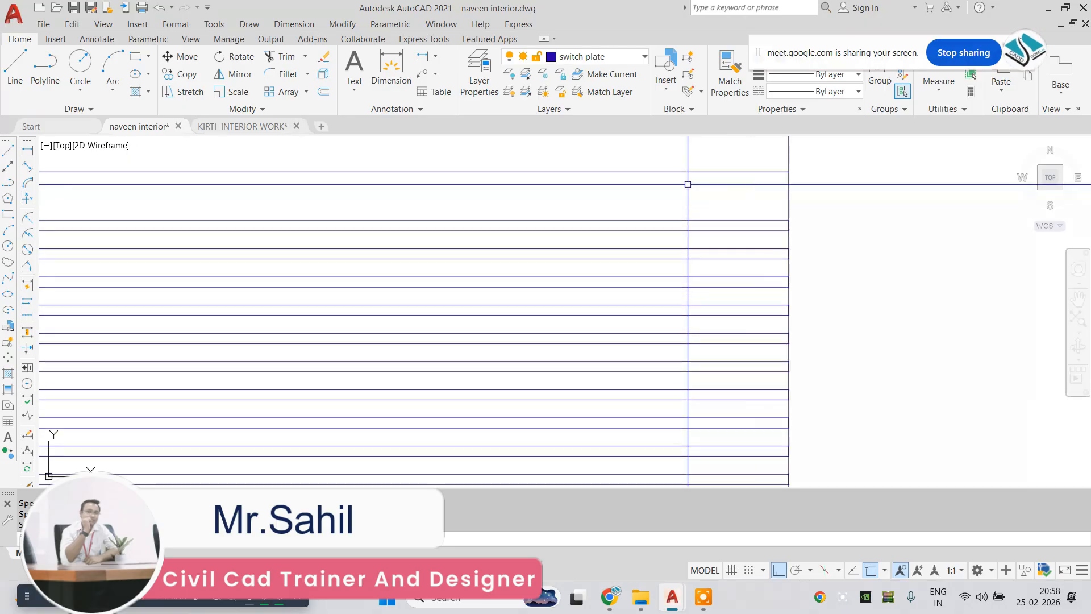
pyautogui.press('Escape')
# - Set the color of all the thin headboard strips to grey 147,149,152
pyautogui.scroll(-4, 723, 204)
pyautogui.click(725, 203)
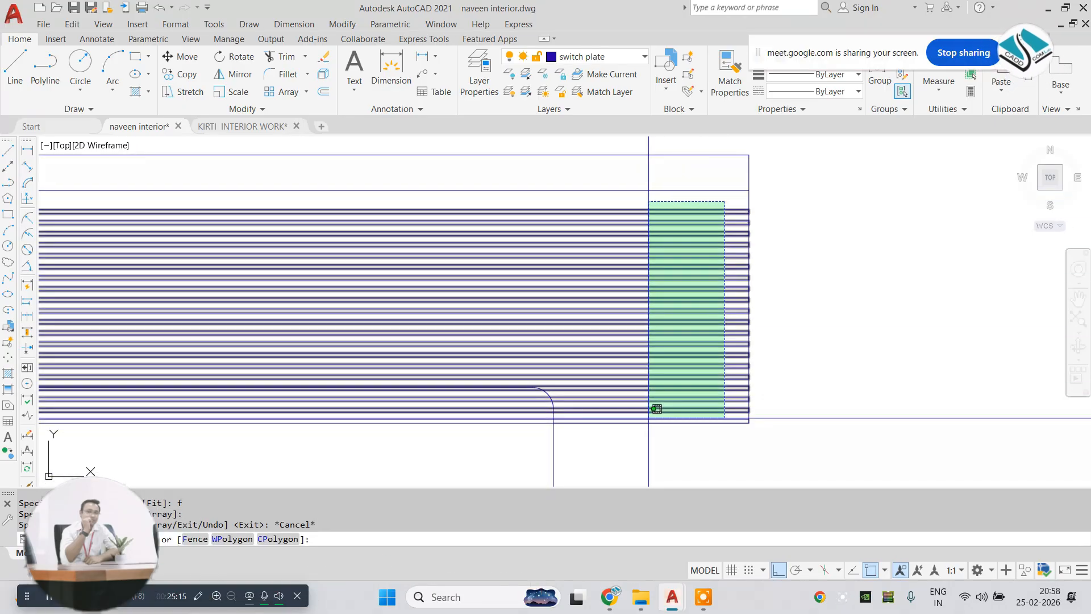
pyautogui.click(646, 419)
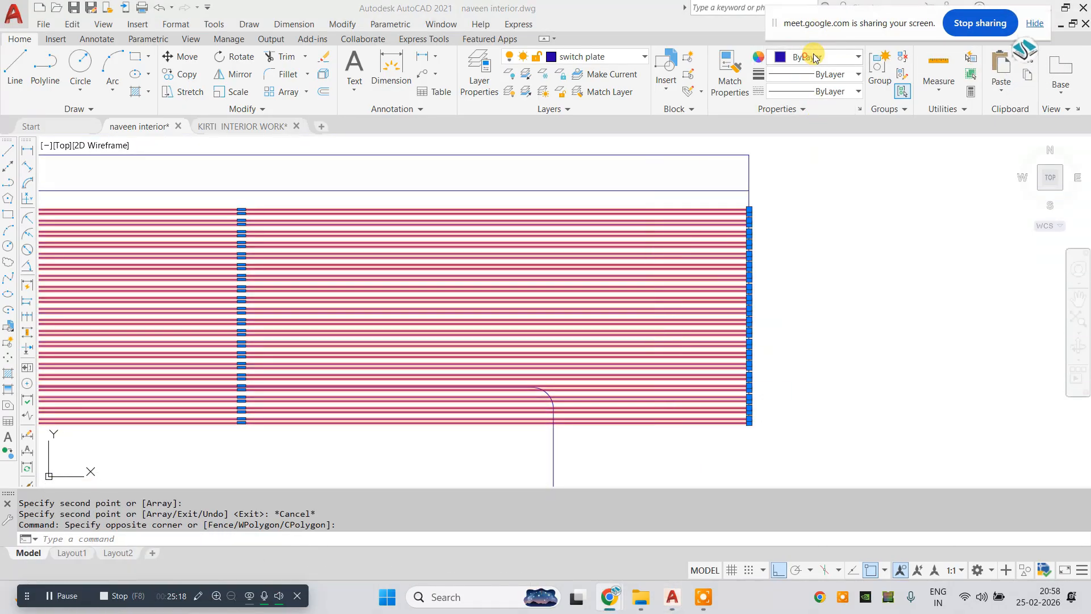
pyautogui.click(825, 57)
pyautogui.click(777, 142)
pyautogui.press('Escape')
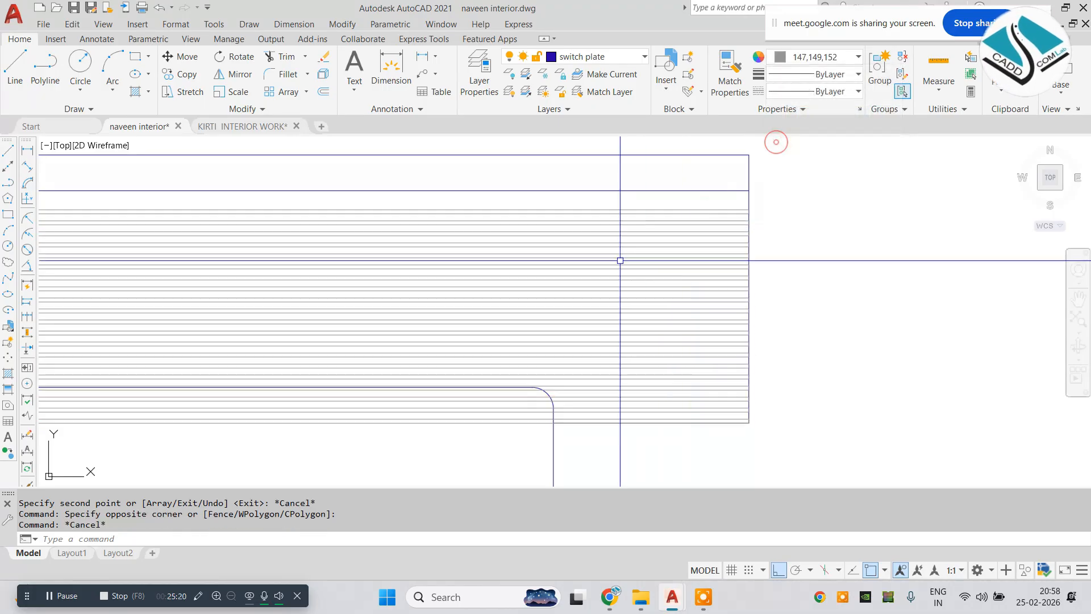
pyautogui.press('Escape')
# - Trim away the grey strip lines that run inside the rounded bed box
pyautogui.moveTo(537, 310); pyautogui.dragTo(638, 268, button='middle')
pyautogui.click(631, 421)
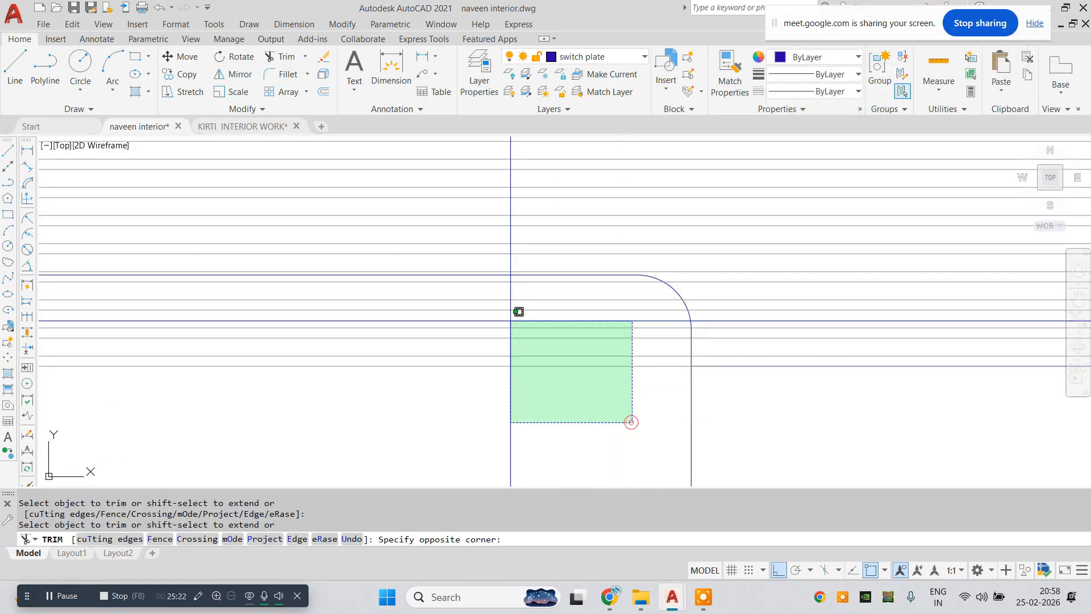
pyautogui.click(465, 283)
pyautogui.scroll(-2, 495, 302)
pyautogui.moveTo(495, 336); pyautogui.dragTo(581, 361, button='middle')
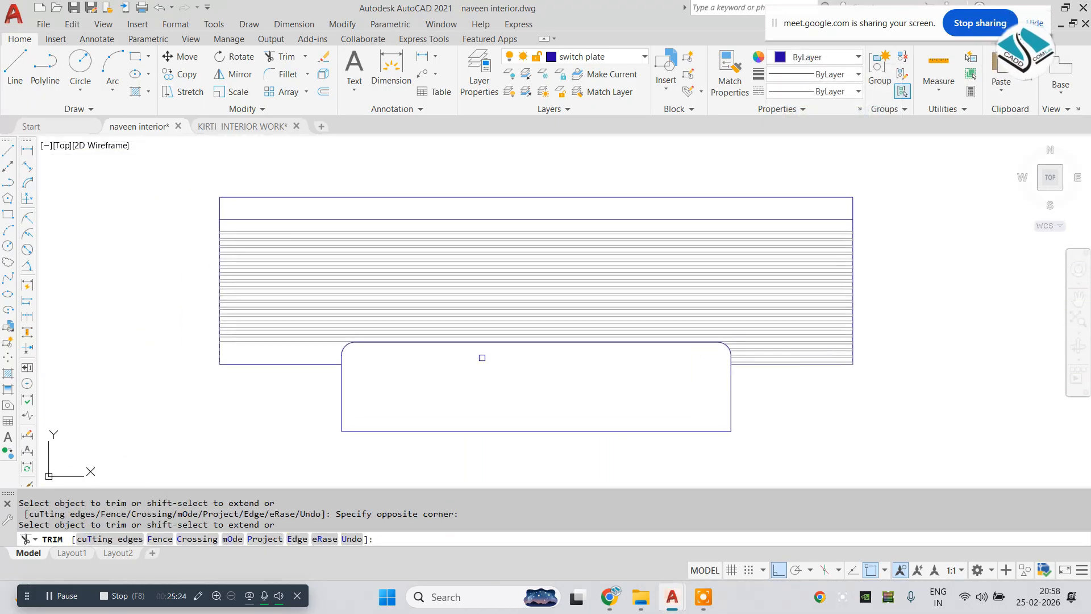
pyautogui.press('Escape')
# - Erase the separate bed plan together with the bed front elevation drafted below it
pyautogui.scroll(-3, 436, 361)
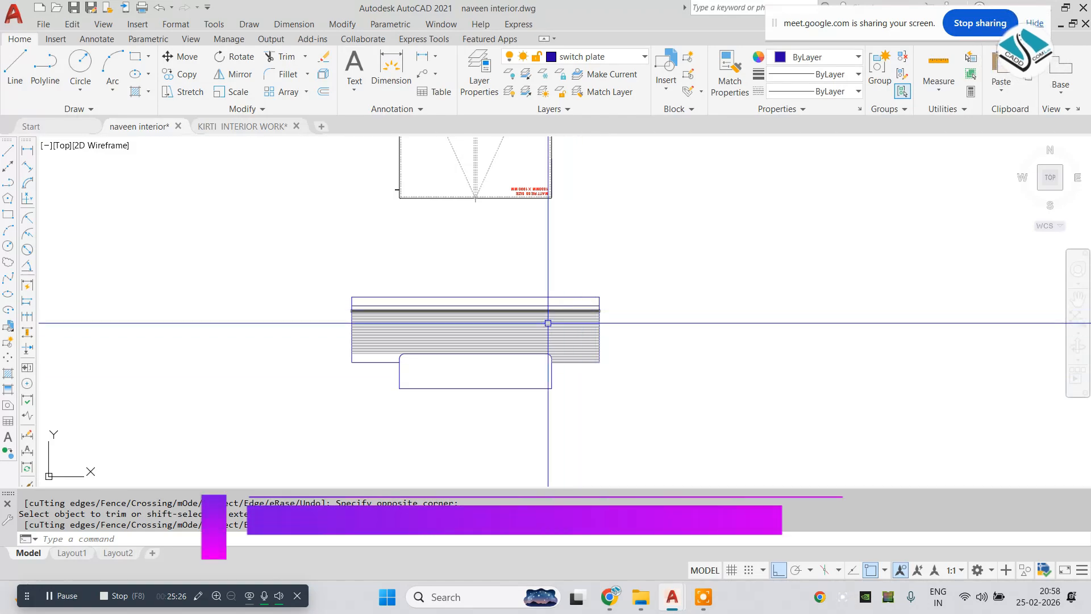
pyautogui.press('Escape')
pyautogui.press('Escape')
pyautogui.scroll(-4, 592, 341)
pyautogui.click(653, 193)
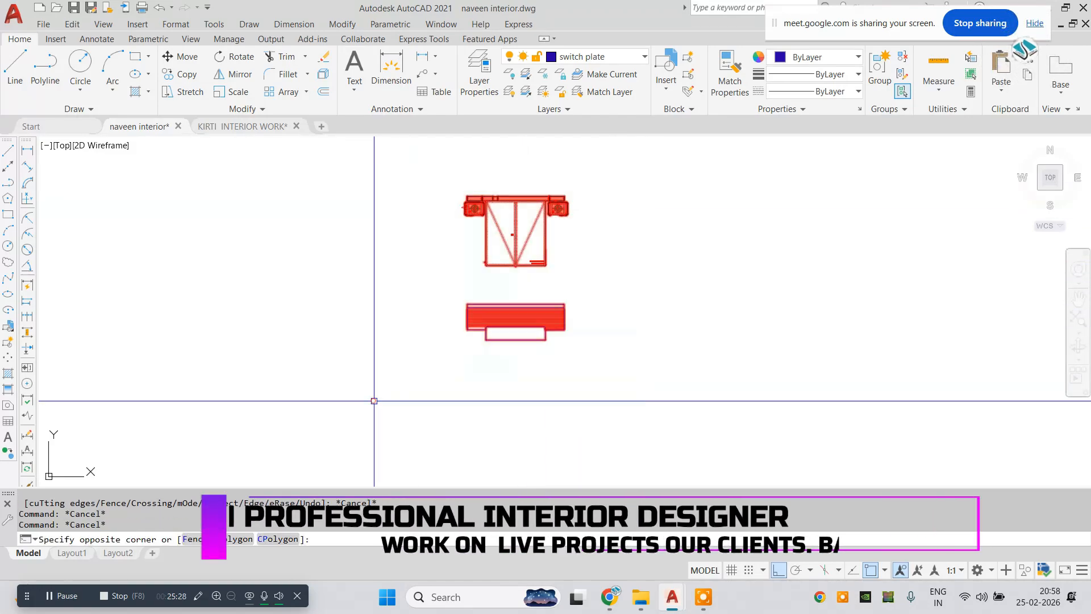
pyautogui.click(373, 399)
pyautogui.write('e')
pyautogui.press('Return')
pyautogui.scroll(-7, 562, 295)
pyautogui.press('Escape')
# - Move the bed, sofa and table detail sheets together to the left of the dark red layout sheets
pyautogui.click(610, 279)
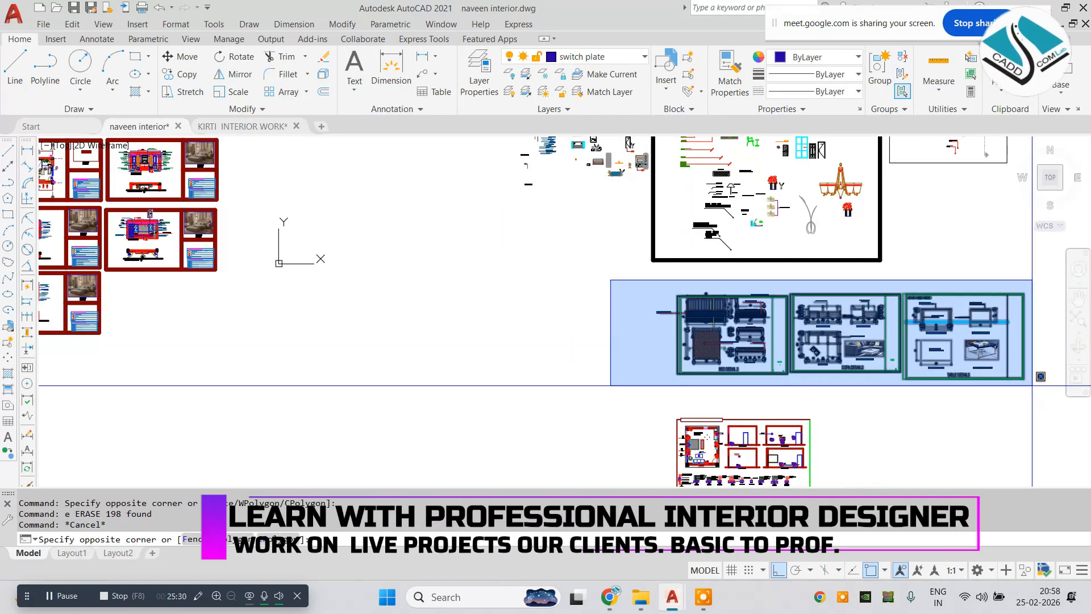
pyautogui.click(1044, 385)
pyautogui.write('m')
pyautogui.press('Return')
pyautogui.click(793, 342)
pyautogui.moveTo(255, 339); pyautogui.dragTo(638, 337, button='middle')
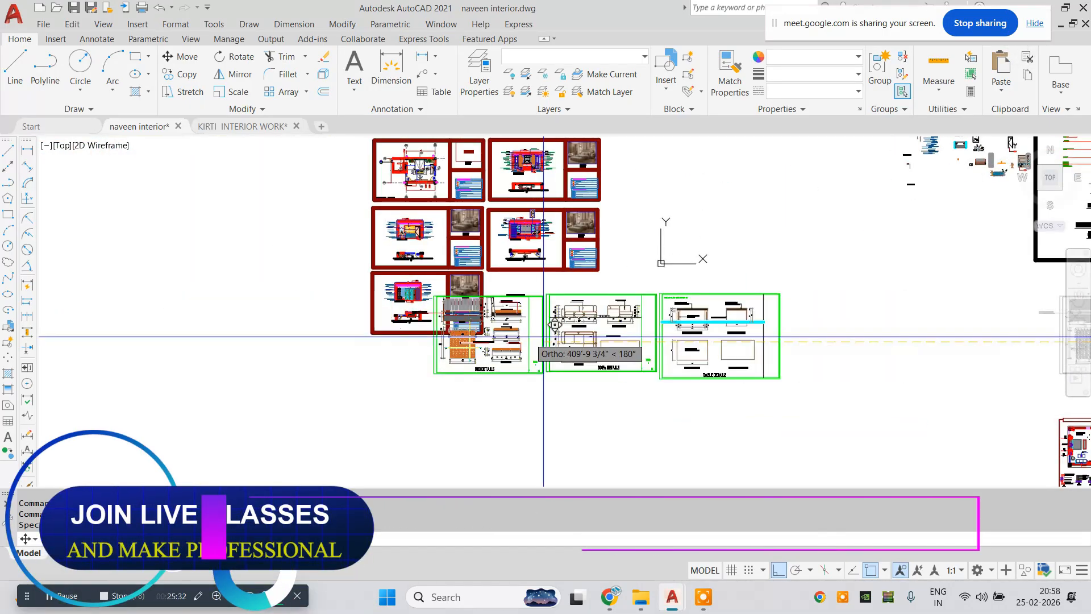
pyautogui.moveTo(300, 306); pyautogui.dragTo(555, 406, button='middle')
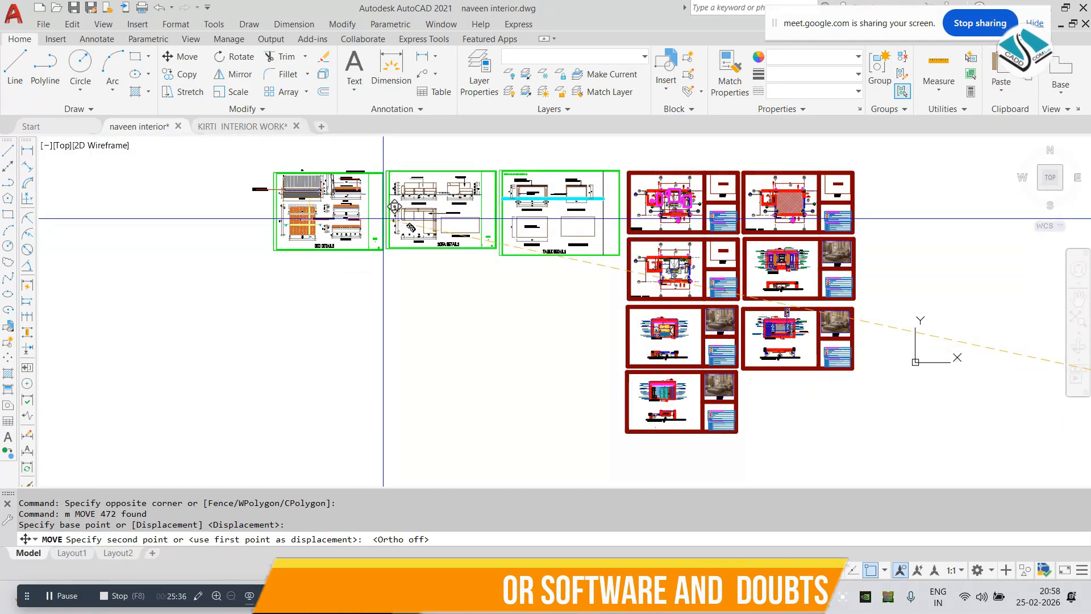
pyautogui.press('Escape')
# - Move the BED DETAILS sheet directly below the TABLE DETAILS sheet
pyautogui.click(222, 145)
pyautogui.scroll(5, 350, 221)
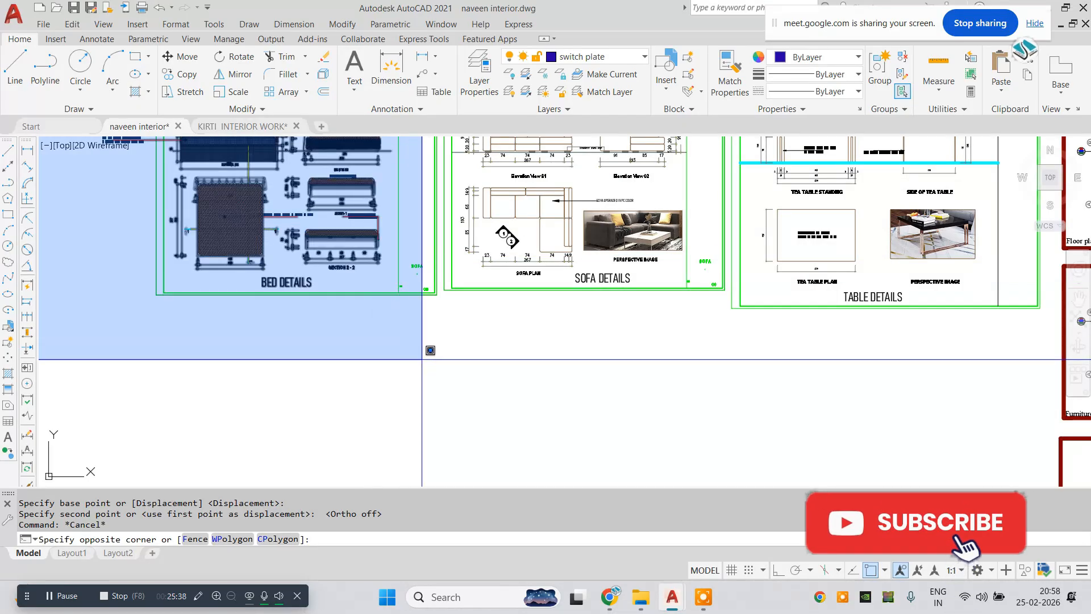
pyautogui.click(434, 363)
pyautogui.scroll(-5, 435, 353)
pyautogui.write('m')
pyautogui.press('Return')
pyautogui.click(412, 272)
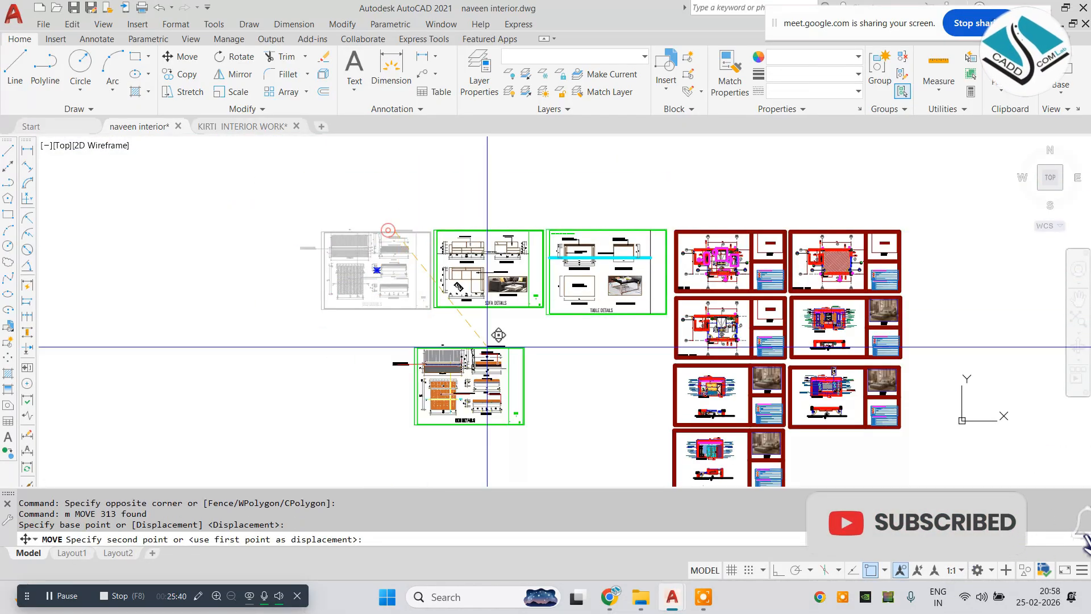
pyautogui.scroll(4, 651, 303)
pyautogui.scroll(-4, 652, 303)
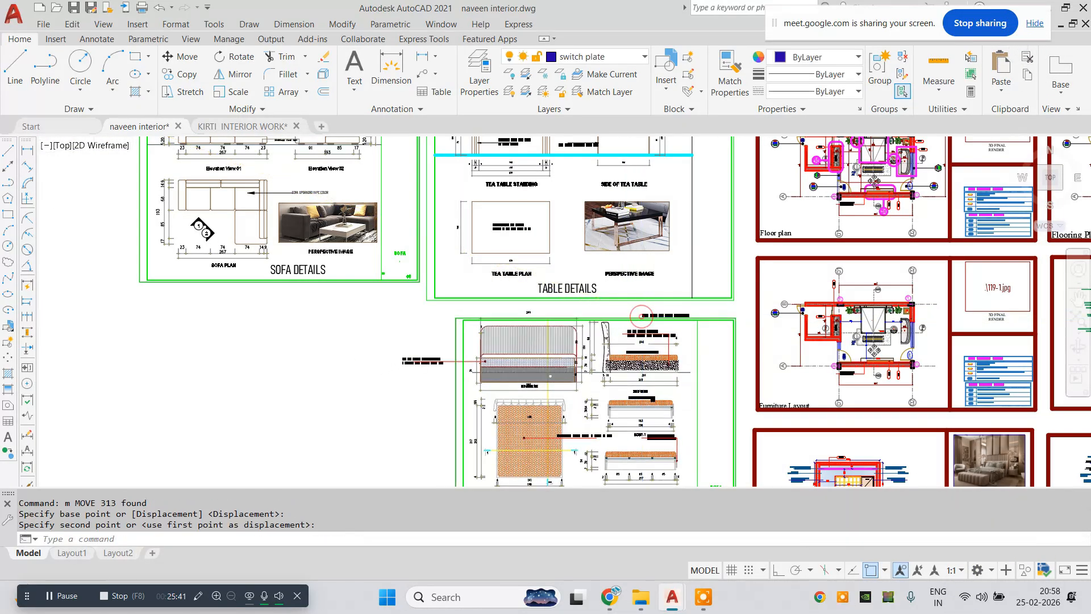
pyautogui.press('Escape')
# - Move the SOFA DETAILS sheet directly below the BED DETAILS sheet
pyautogui.click(285, 199)
pyautogui.click(517, 396)
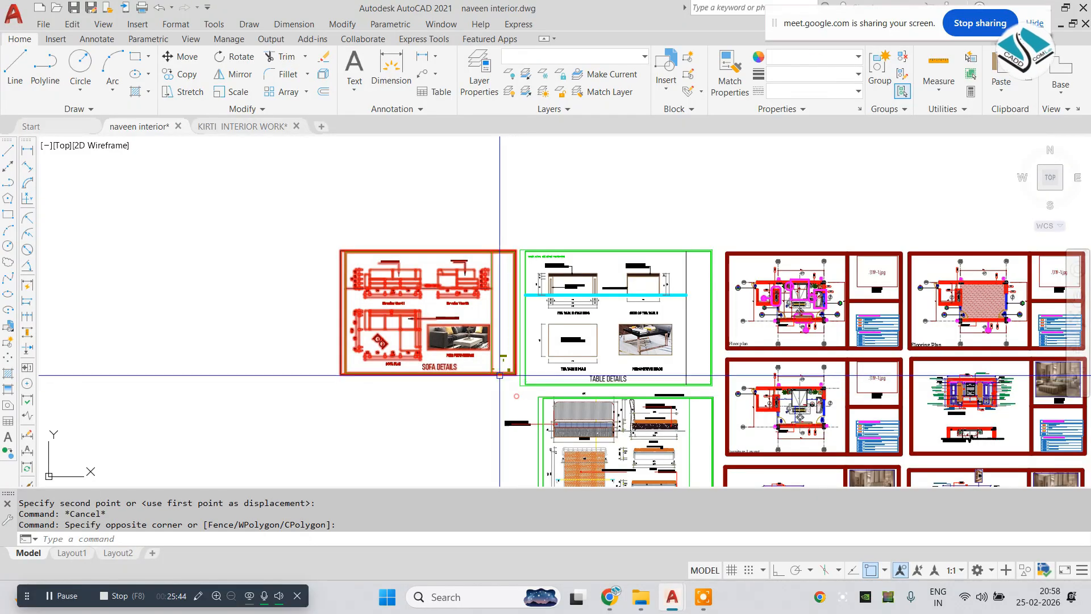
pyautogui.moveTo(521, 387); pyautogui.dragTo(429, 189, button='middle')
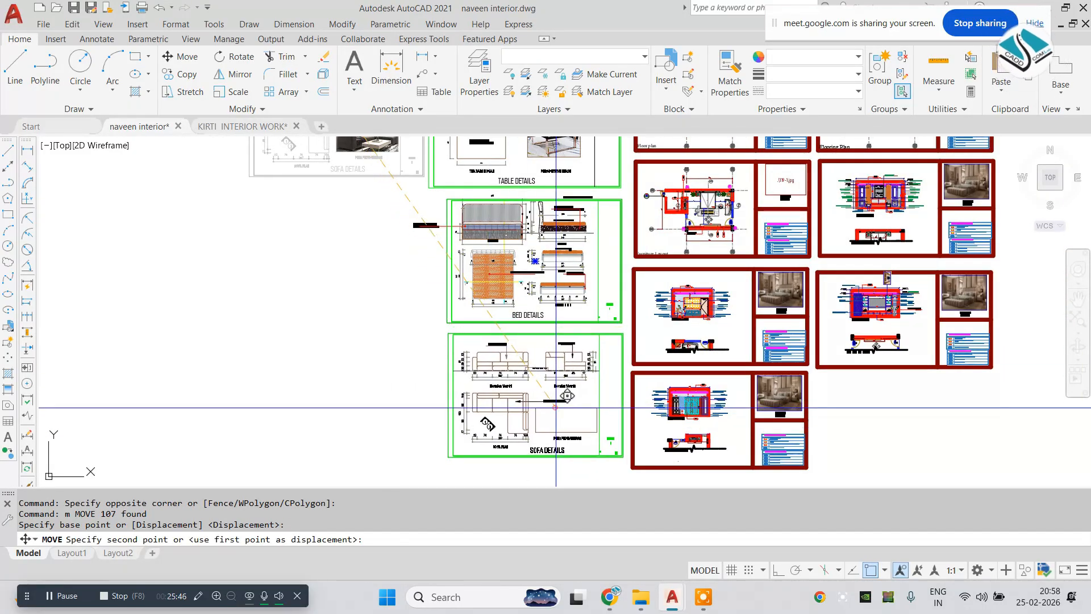
pyautogui.press('Escape')
# - Move the BED VERTICAL SIDE title to the left, clear of the 290 dimension text below the bed elevation
pyautogui.scroll(8, 453, 212)
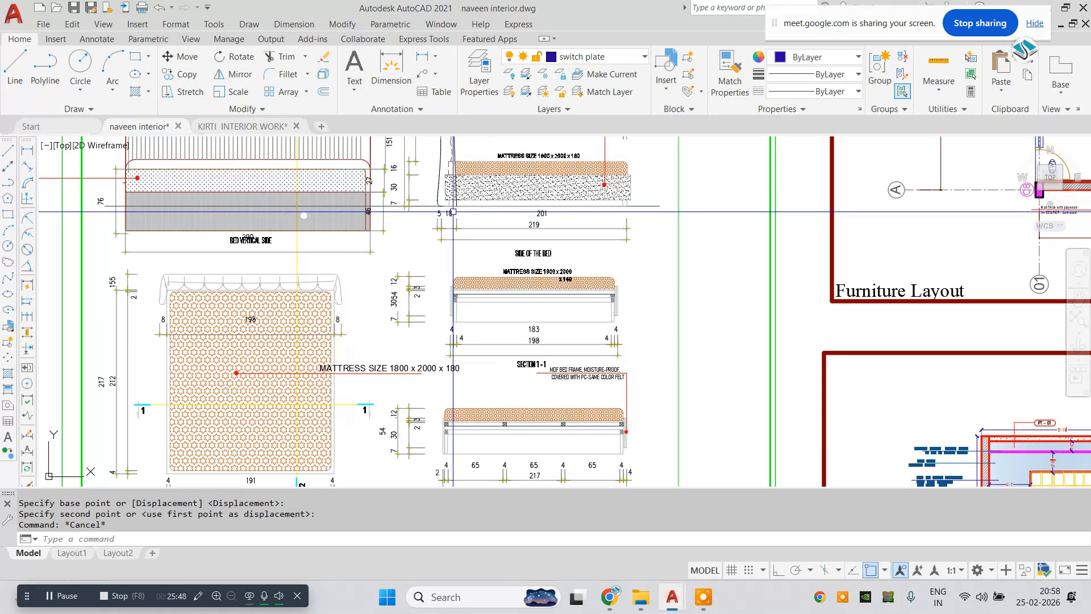
pyautogui.scroll(2, 477, 224)
pyautogui.moveTo(477, 224); pyautogui.dragTo(463, 304, button='middle')
pyautogui.scroll(-2, 463, 304)
pyautogui.press('Escape')
pyautogui.moveTo(185, 230)
pyautogui.mouseDown(button='middle')
pyautogui.moveTo(380, 302)
pyautogui.moveTo(442, 297)
pyautogui.mouseUp(button='middle')
pyautogui.scroll(2, 380, 299)
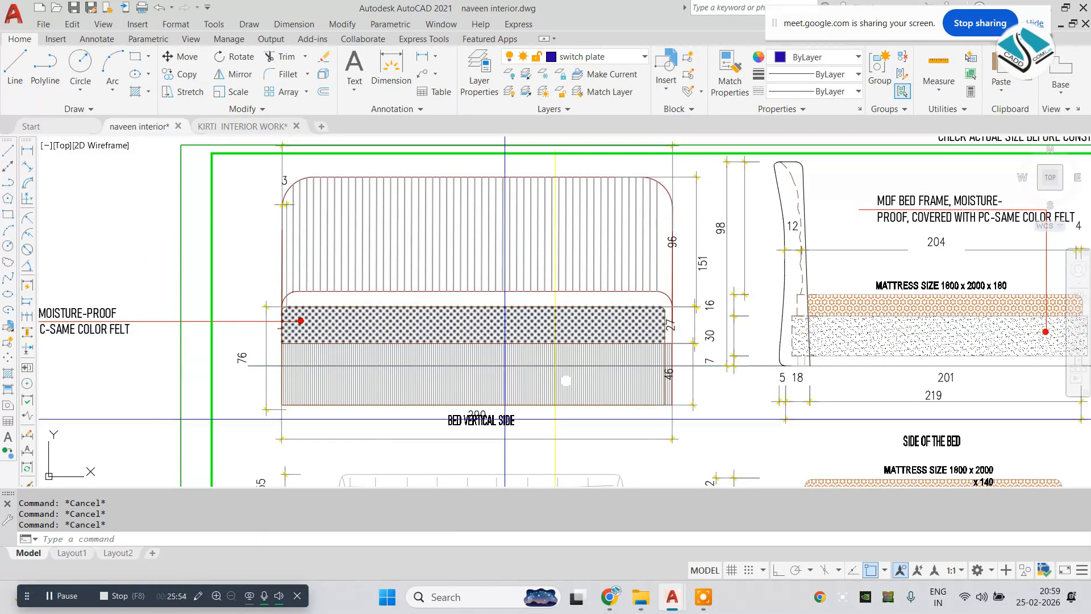
pyautogui.scroll(2, 506, 437)
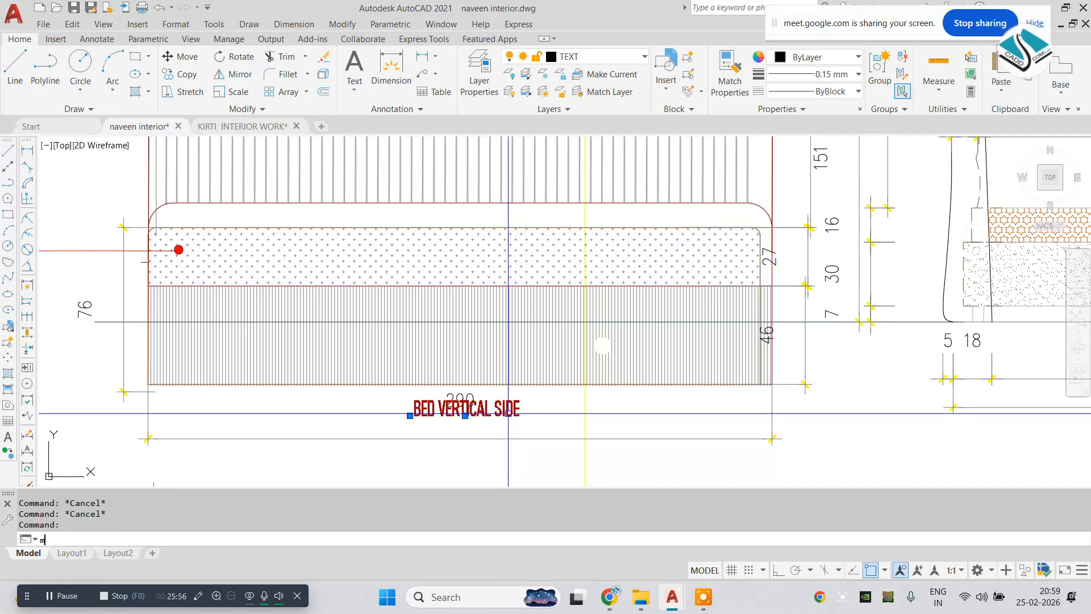
pyautogui.press('Return')
pyautogui.click(508, 413)
pyautogui.click(399, 413)
pyautogui.scroll(-2, 520, 452)
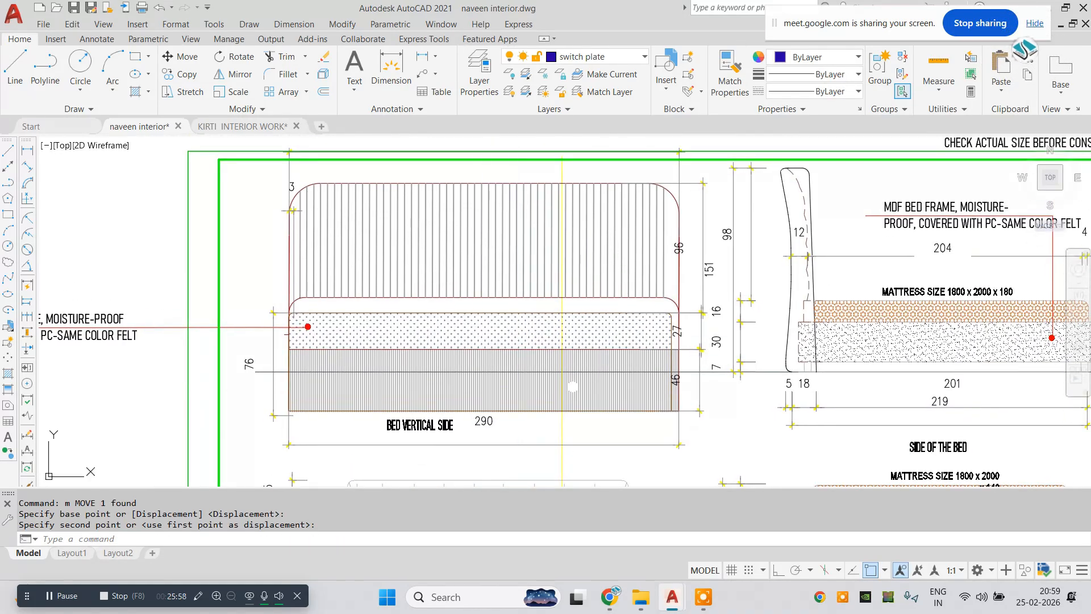
pyautogui.press('Escape')
# - Examine the bed sheet's front elevation, side view, mattress plan and sections, including their dimensions and material notes
pyautogui.scroll(2, 292, 388)
pyautogui.moveTo(354, 316); pyautogui.dragTo(388, 327, button='middle')
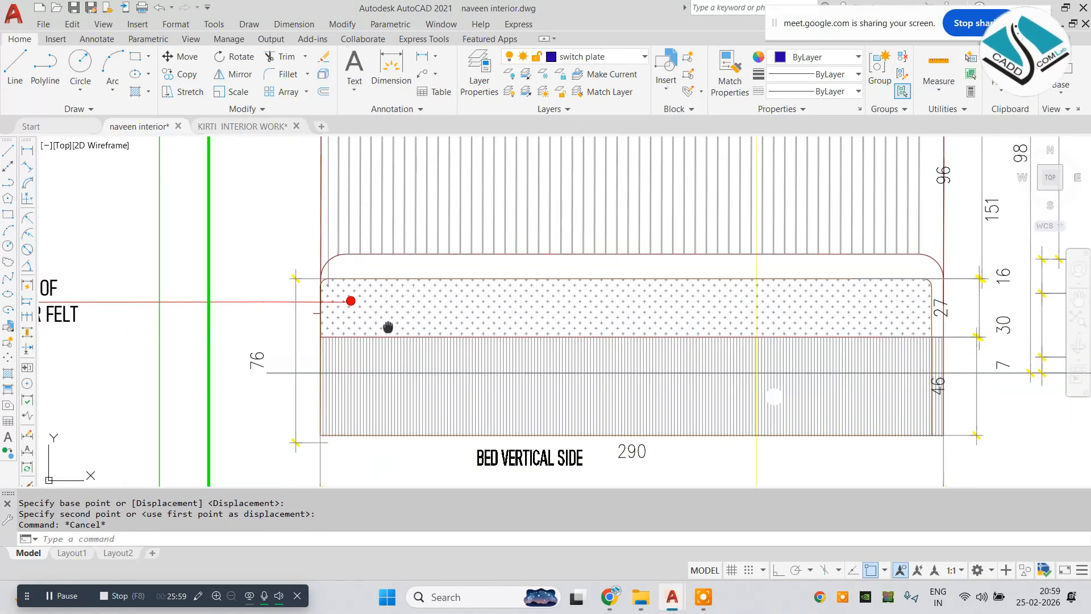
pyautogui.scroll(-2, 360, 441)
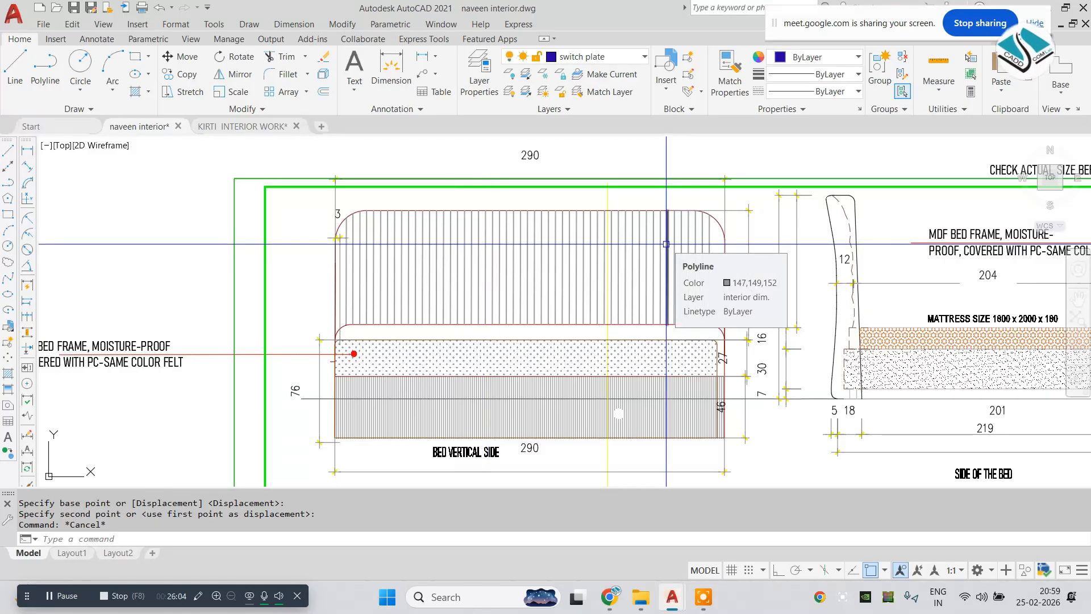
pyautogui.scroll(-2, 666, 244)
pyautogui.moveTo(807, 272); pyautogui.dragTo(591, 277, button='middle')
pyautogui.scroll(3, 590, 277)
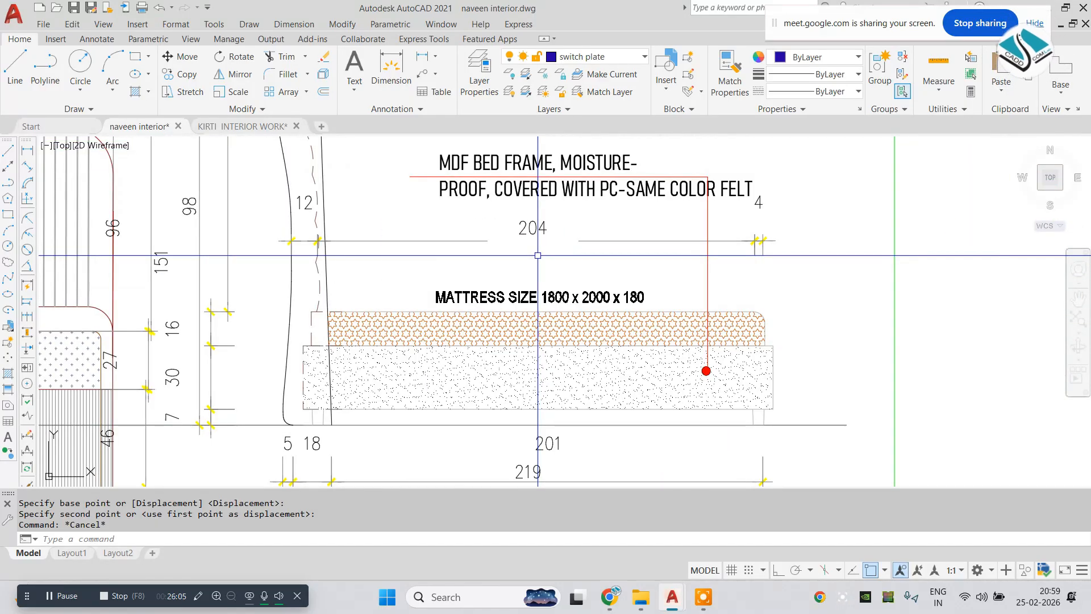
pyautogui.moveTo(292, 463); pyautogui.dragTo(288, 478, button='middle')
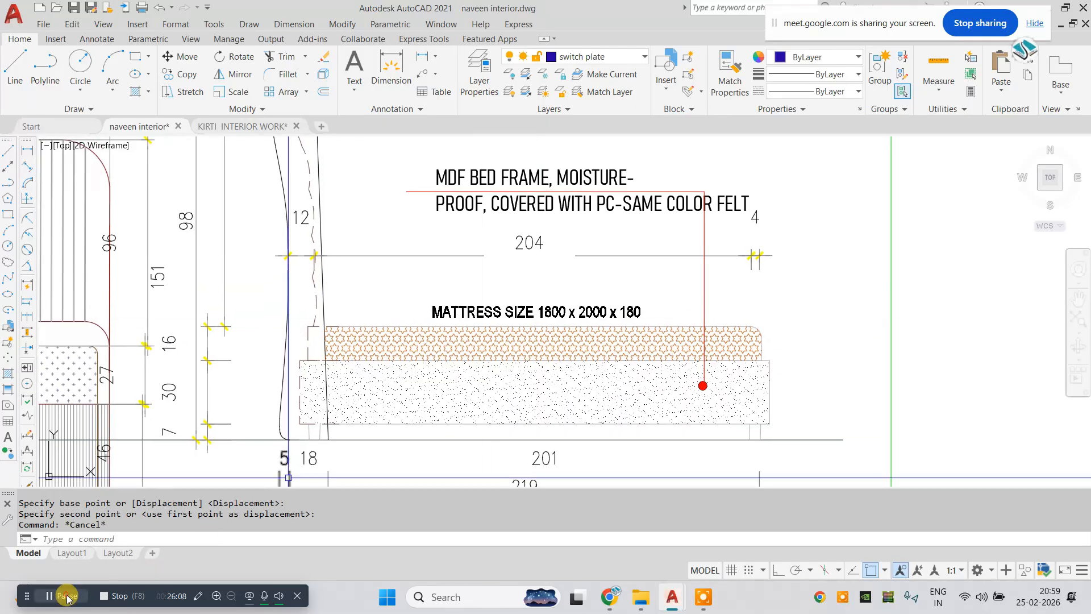
pyautogui.press('Escape')
pyautogui.scroll(-3, 520, 298)
pyautogui.scroll(3, 524, 277)
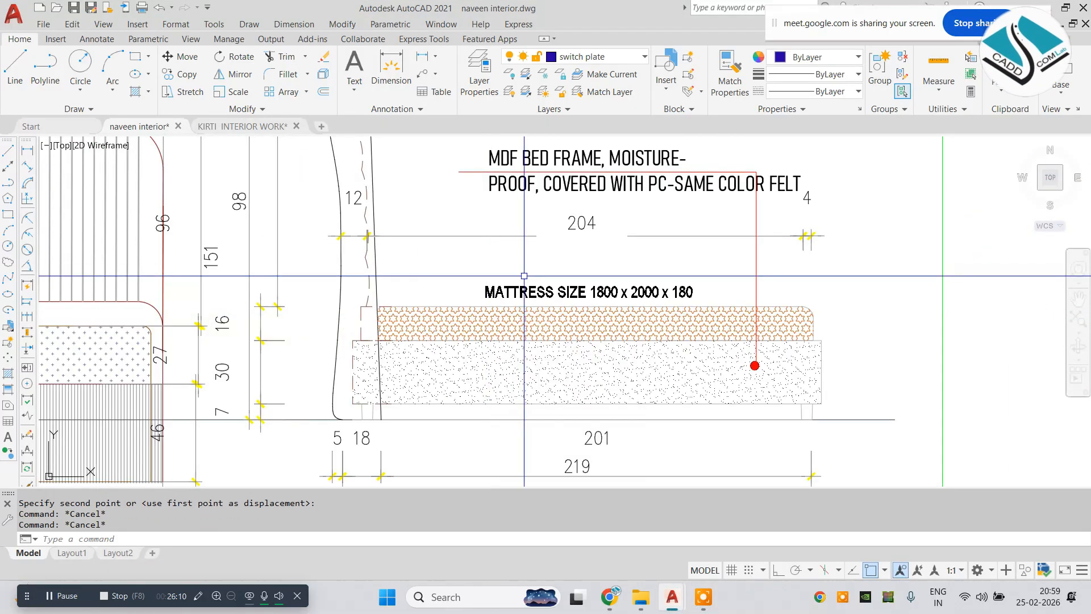
pyautogui.scroll(-2, 524, 277)
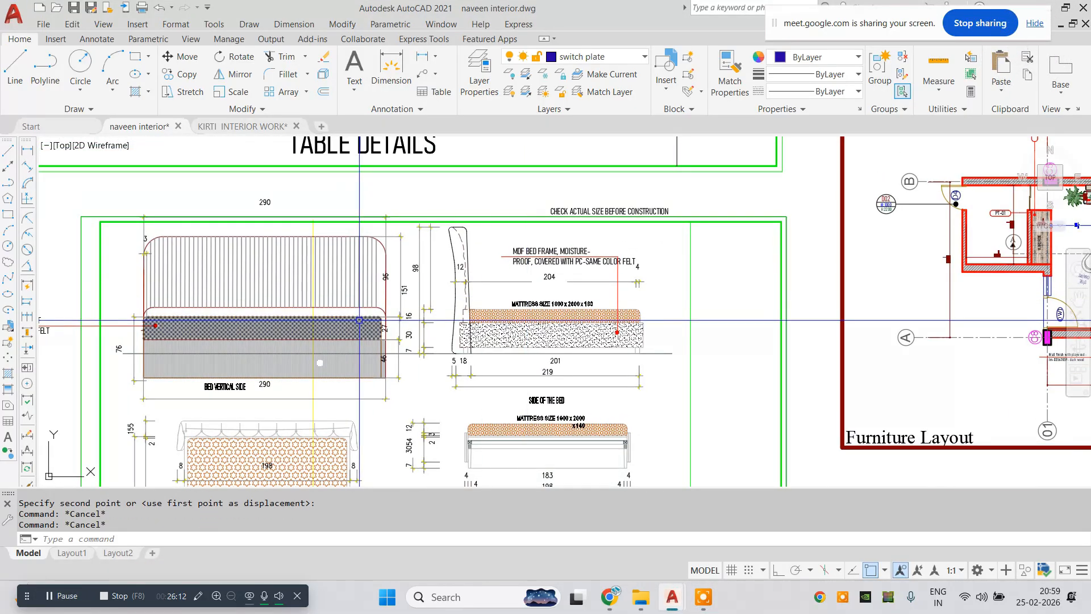
pyautogui.moveTo(528, 336); pyautogui.dragTo(591, 189, button='middle')
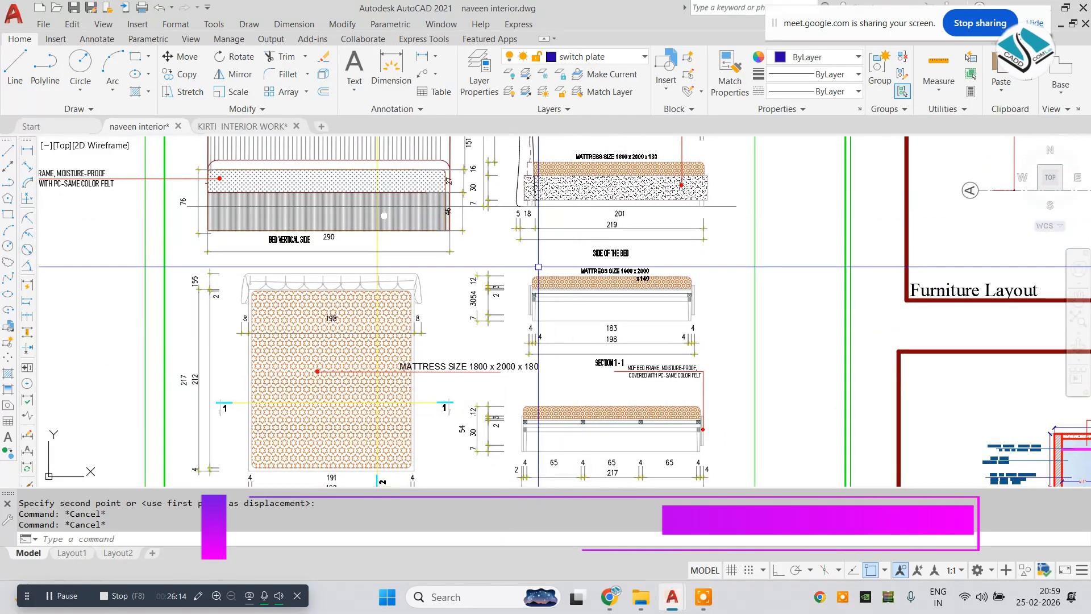
pyautogui.moveTo(360, 340); pyautogui.dragTo(367, 323, button='middle')
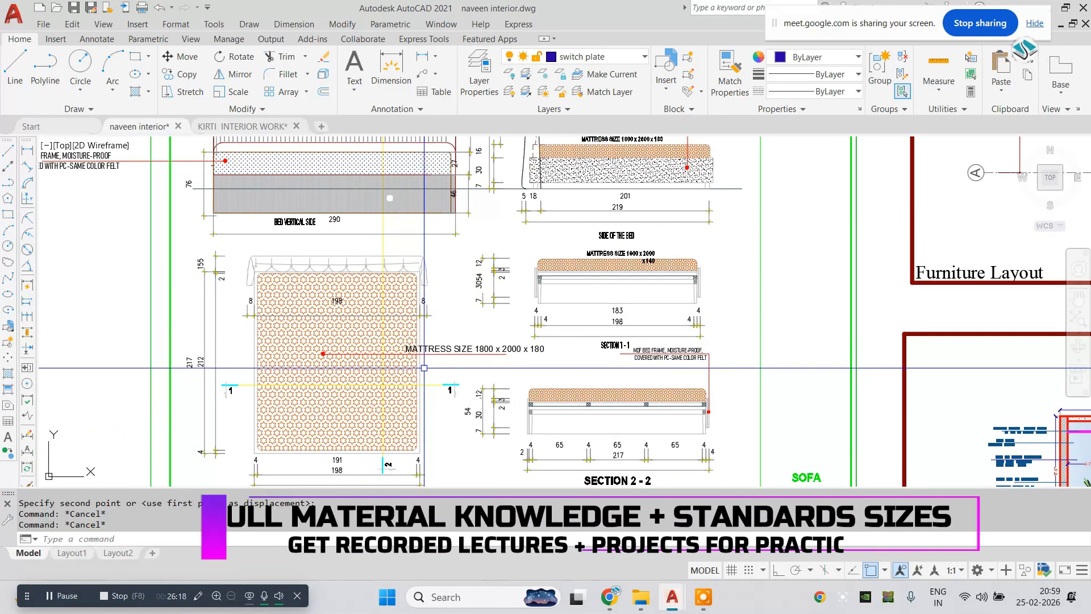
pyautogui.press('Escape')
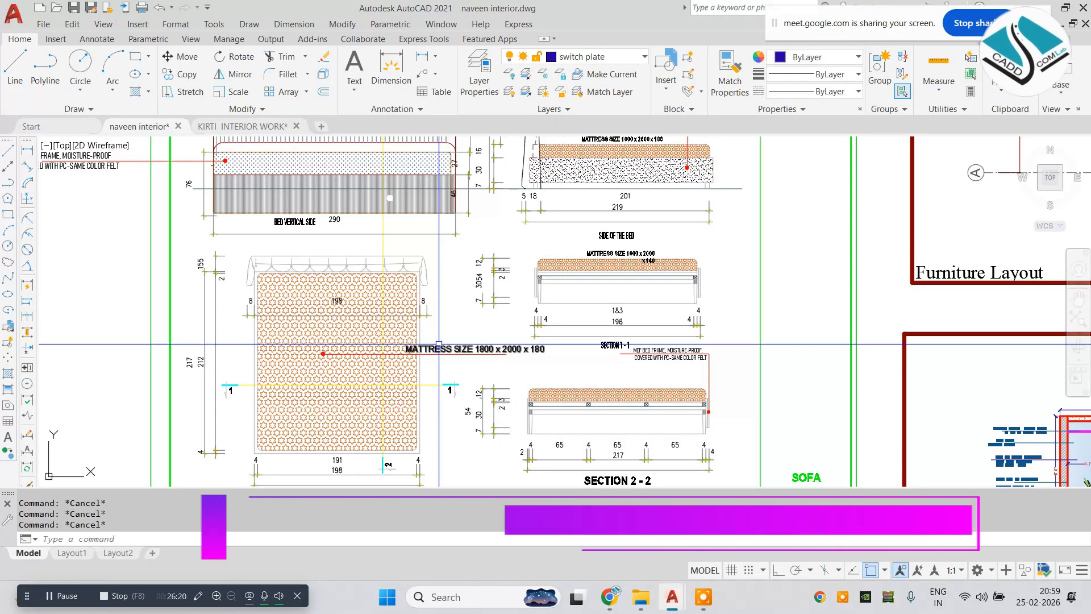
# - Examine the bed in the furniture layout and the TABLE DETAILS sheet's tea table elevations, plan, dimensions and material notes
pyautogui.scroll(-4, 446, 318)
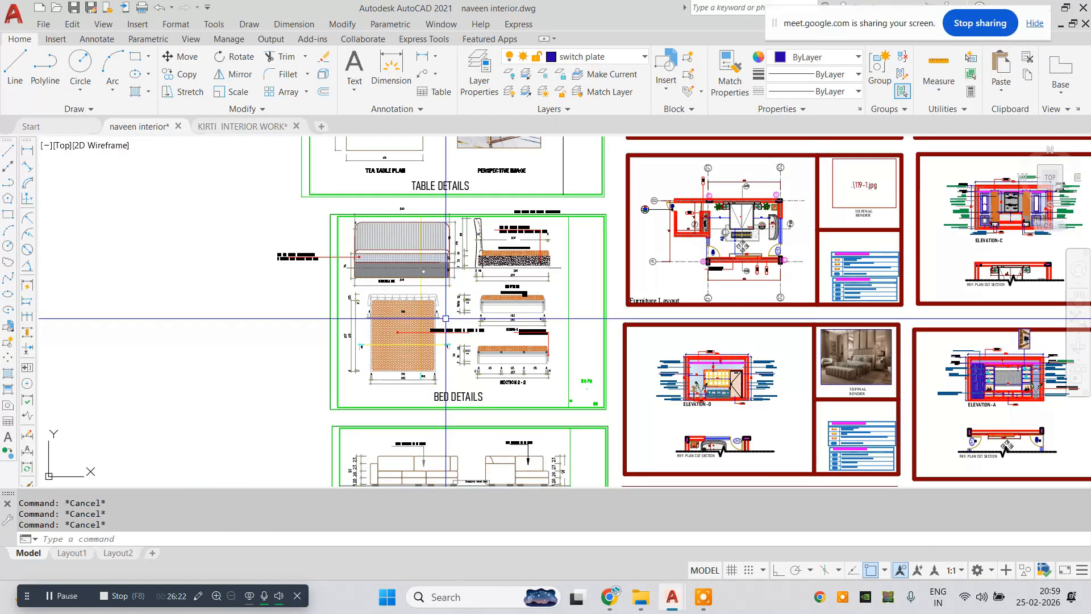
pyautogui.scroll(5, 726, 199)
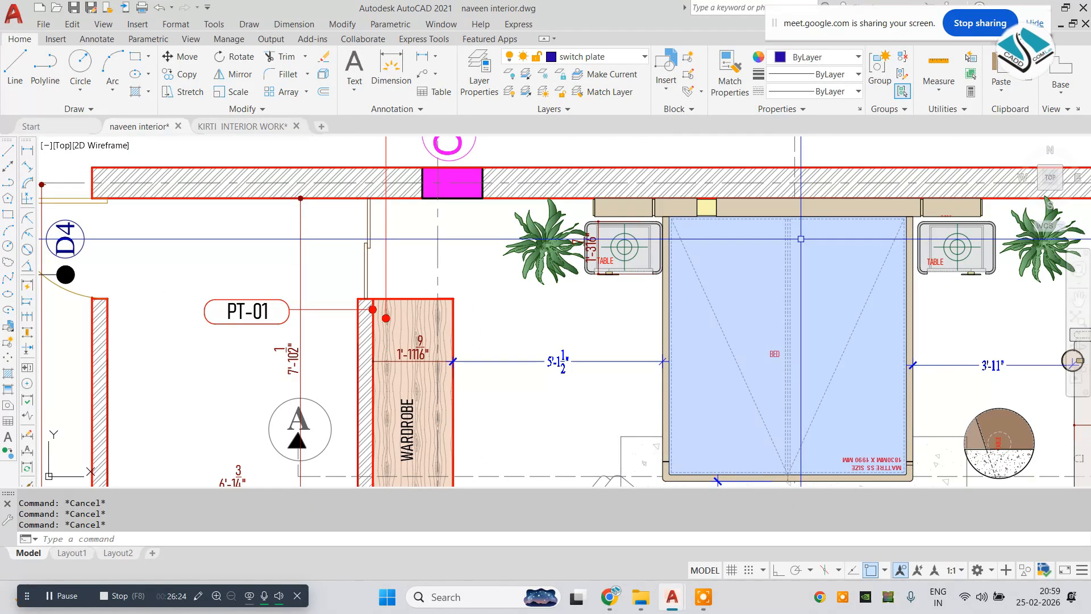
pyautogui.scroll(-5, 468, 323)
pyautogui.moveTo(403, 260); pyautogui.dragTo(427, 343, button='middle')
pyautogui.scroll(3, 406, 251)
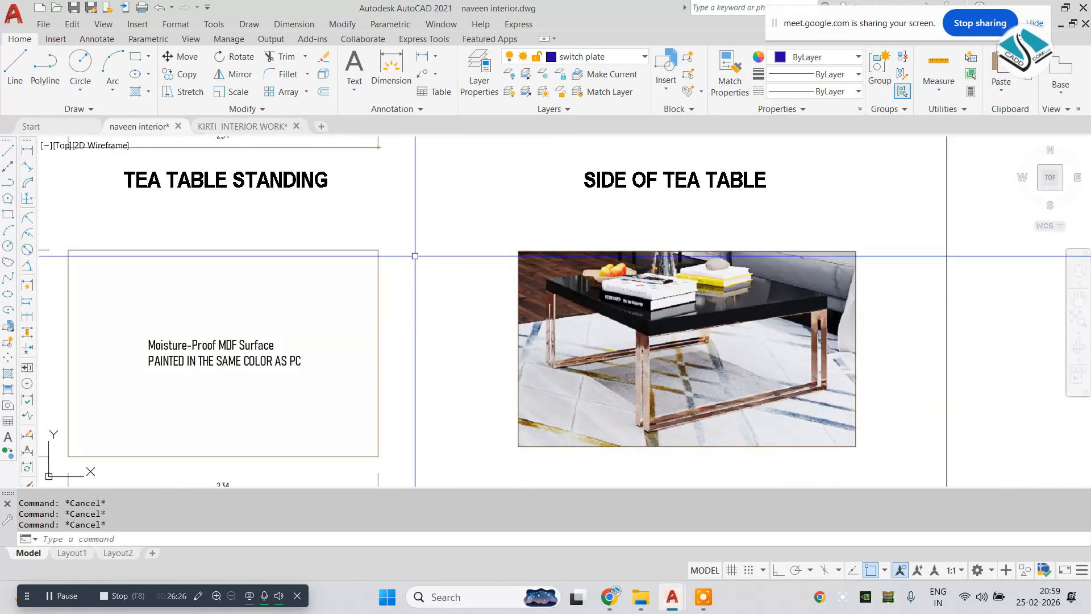
pyautogui.scroll(1, 626, 324)
pyautogui.scroll(-1, 626, 322)
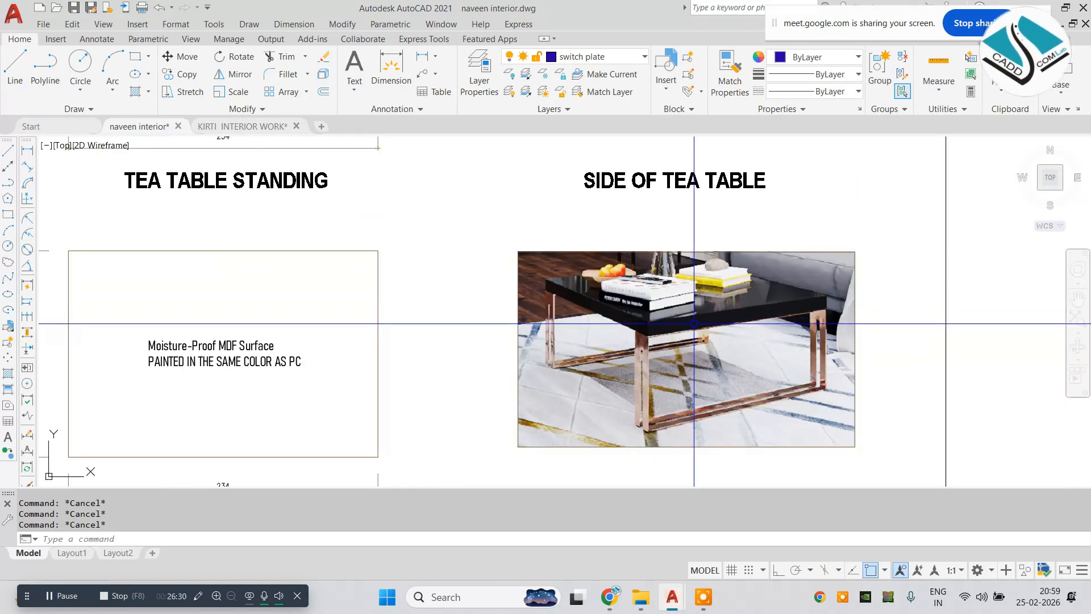
pyautogui.scroll(-3, 694, 324)
pyautogui.scroll(3, 489, 164)
pyautogui.moveTo(489, 165); pyautogui.dragTo(434, 187, button='middle')
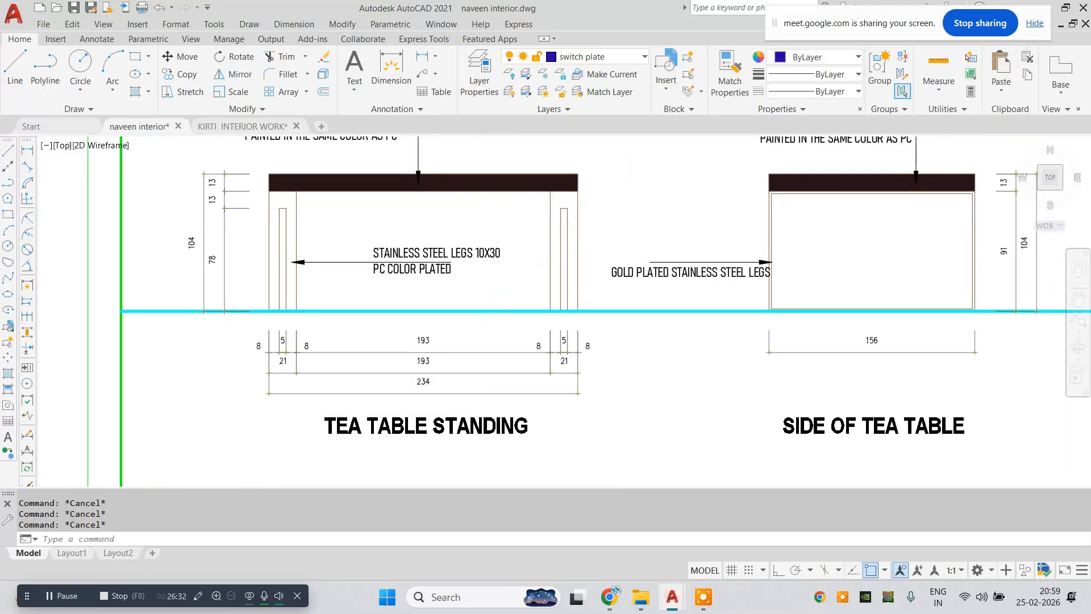
pyautogui.scroll(-4, 652, 205)
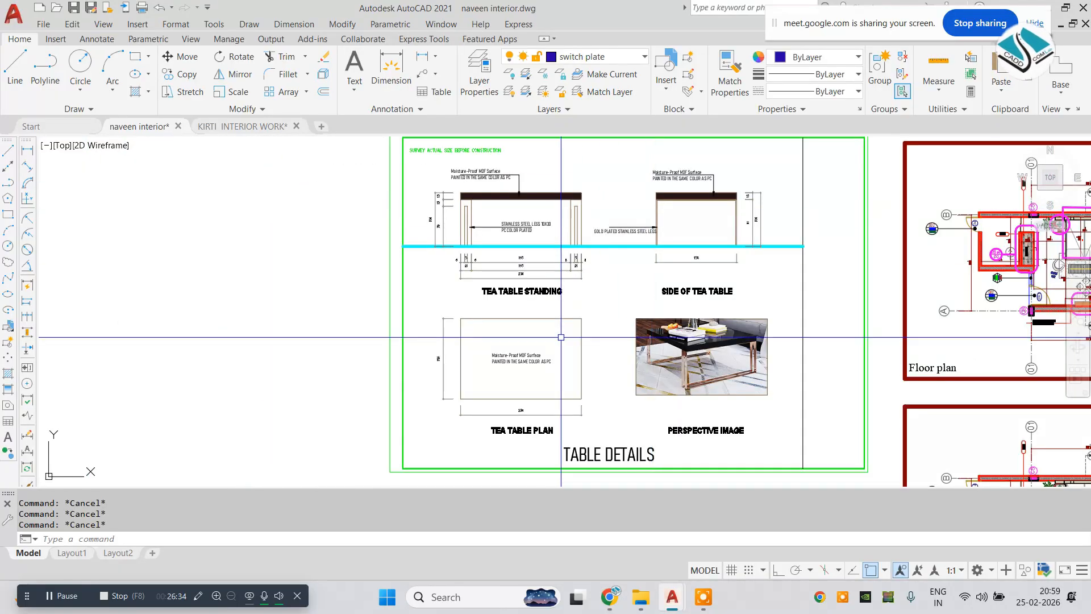
# - Examine the SOFA DETAILS sheet's two elevations, plan, dimensions and perspective image, alongside the sofa in the furniture layout
pyautogui.scroll(-6, 561, 337)
pyautogui.moveTo(574, 378); pyautogui.dragTo(539, 237, button='middle')
pyautogui.scroll(6, 537, 319)
pyautogui.moveTo(543, 353); pyautogui.dragTo(486, 191, button='middle')
pyautogui.scroll(-2, 466, 324)
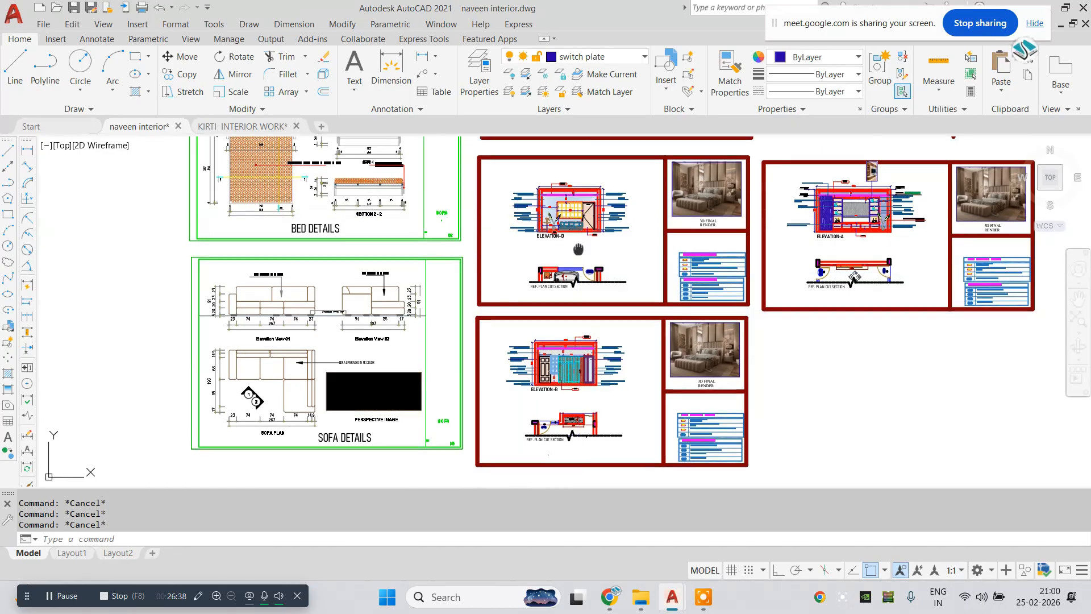
pyautogui.moveTo(577, 249); pyautogui.dragTo(567, 463, button='middle')
pyautogui.scroll(6, 594, 257)
pyautogui.scroll(2, 618, 290)
pyautogui.scroll(-5, 618, 290)
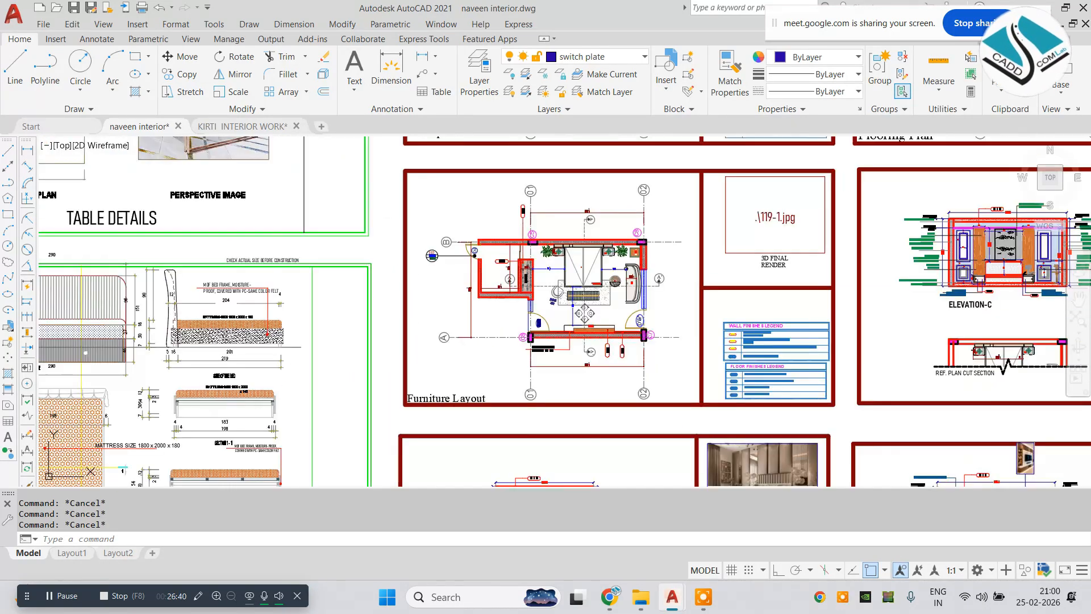
pyautogui.scroll(6, 532, 305)
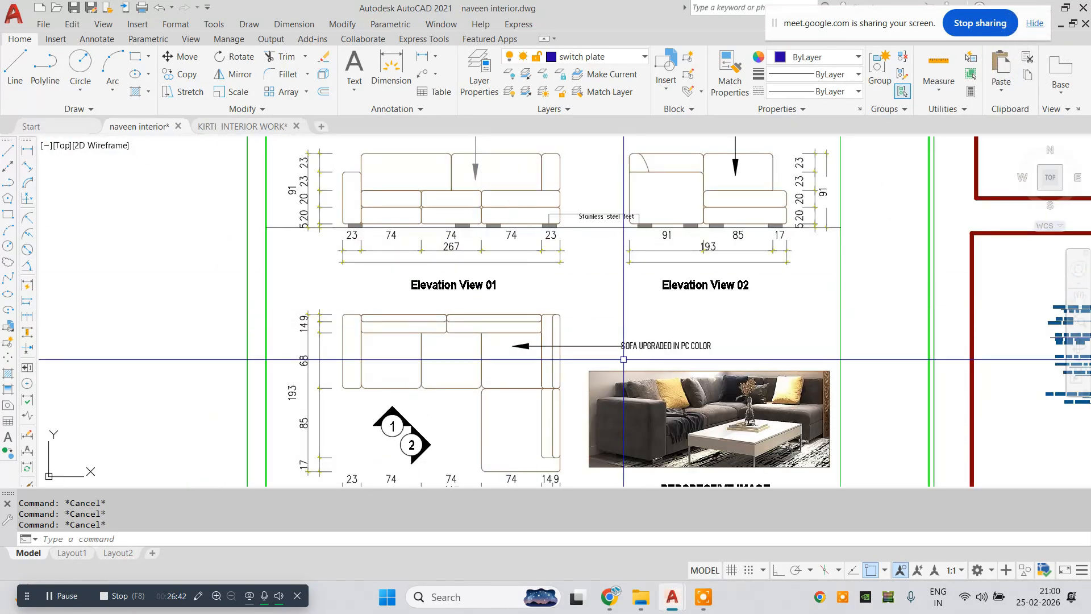
pyautogui.moveTo(705, 423)
pyautogui.mouseDown(button='middle')
pyautogui.moveTo(622, 328)
pyautogui.moveTo(653, 446)
pyautogui.mouseUp(button='middle')
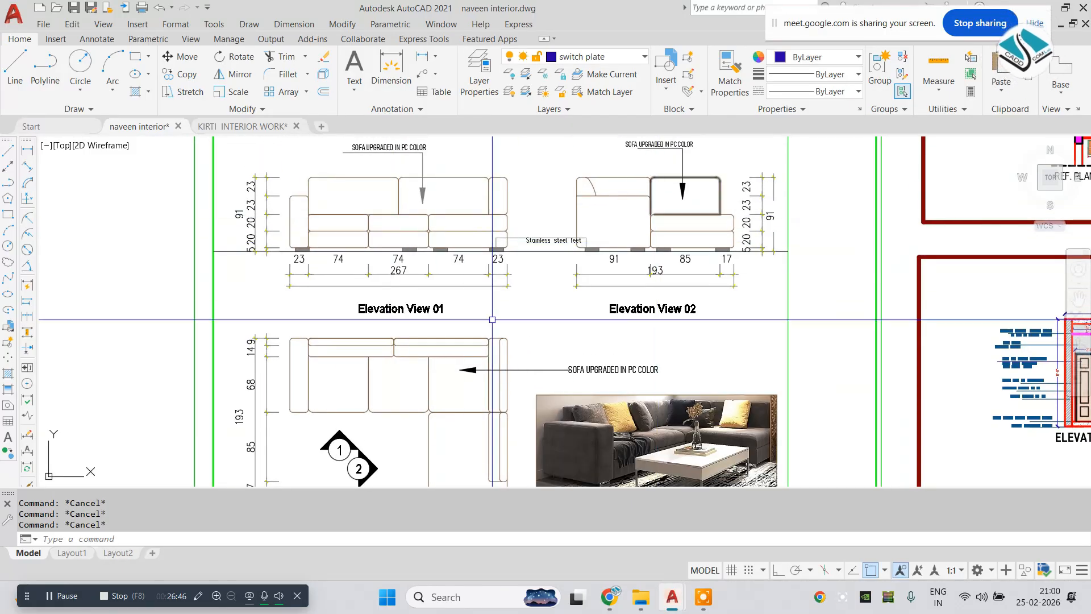
pyautogui.scroll(-2, 472, 336)
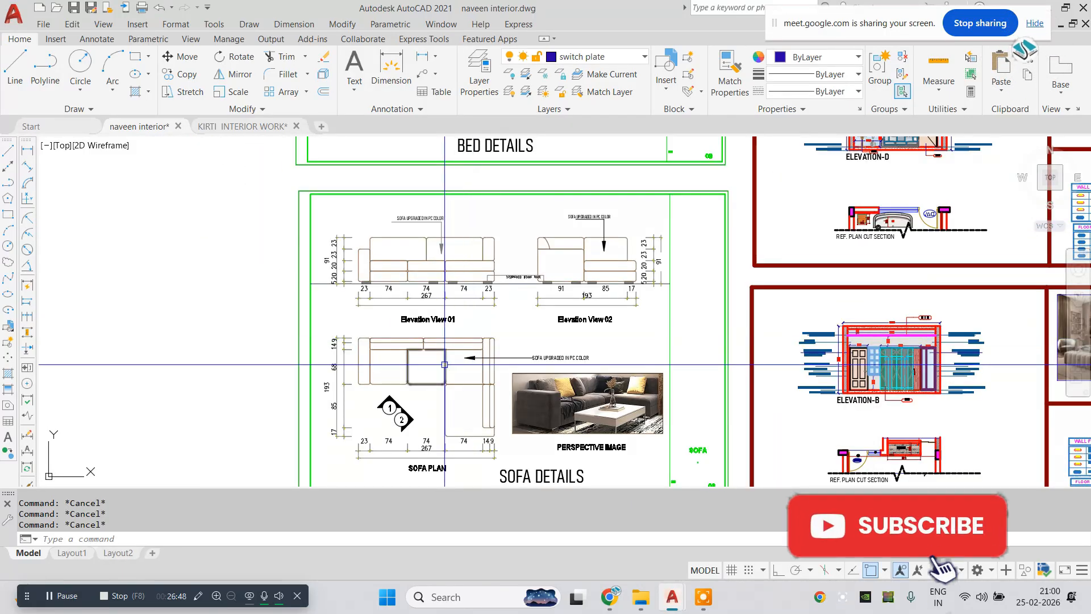
pyautogui.scroll(-5, 445, 364)
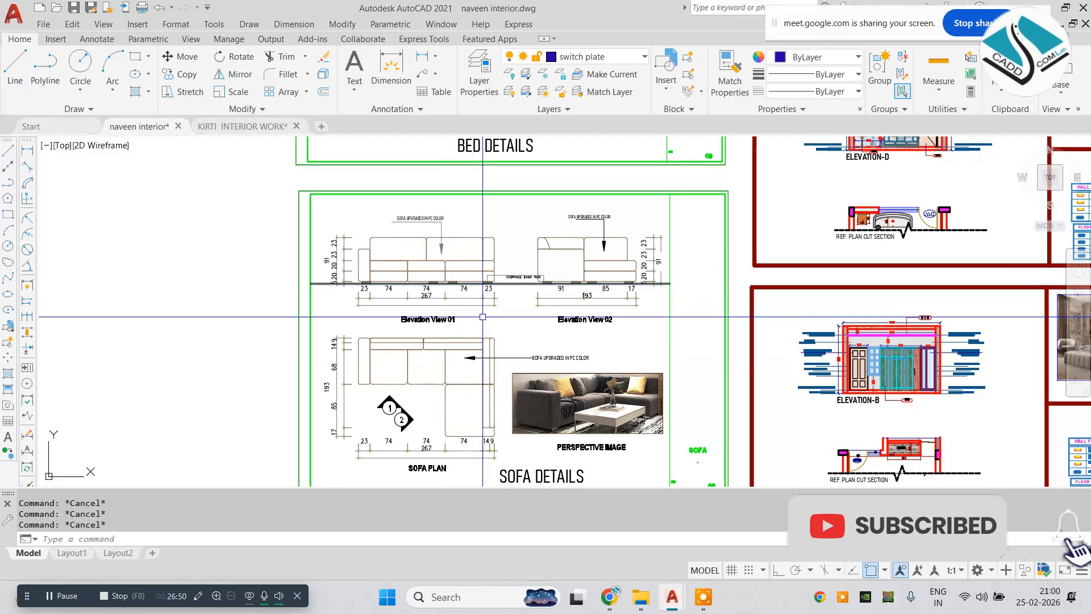
pyautogui.scroll(2, 513, 248)
pyautogui.moveTo(550, 268); pyautogui.dragTo(444, 307, button='middle')
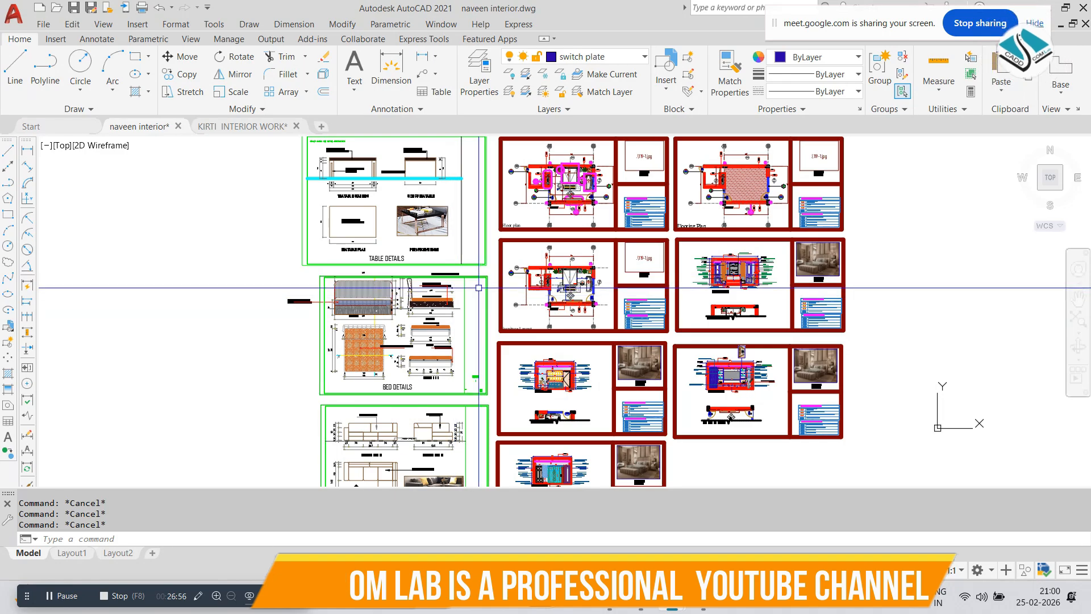
# - Review the floor plan's marked furniture, the bed details and the overall arrangement of sheets in model space
pyautogui.scroll(10, 549, 193)
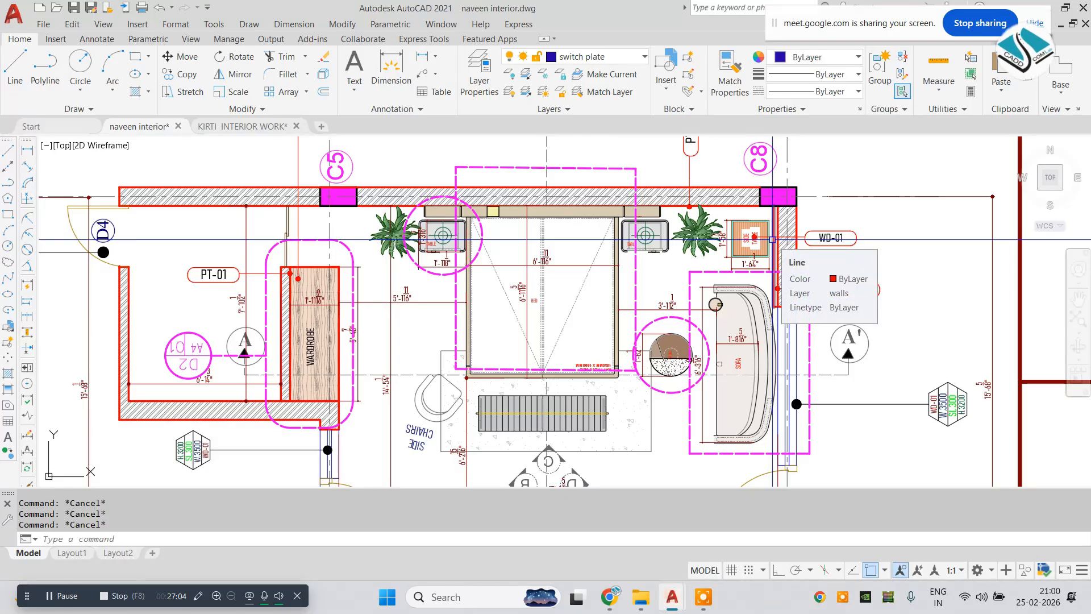
pyautogui.scroll(-8, 773, 239)
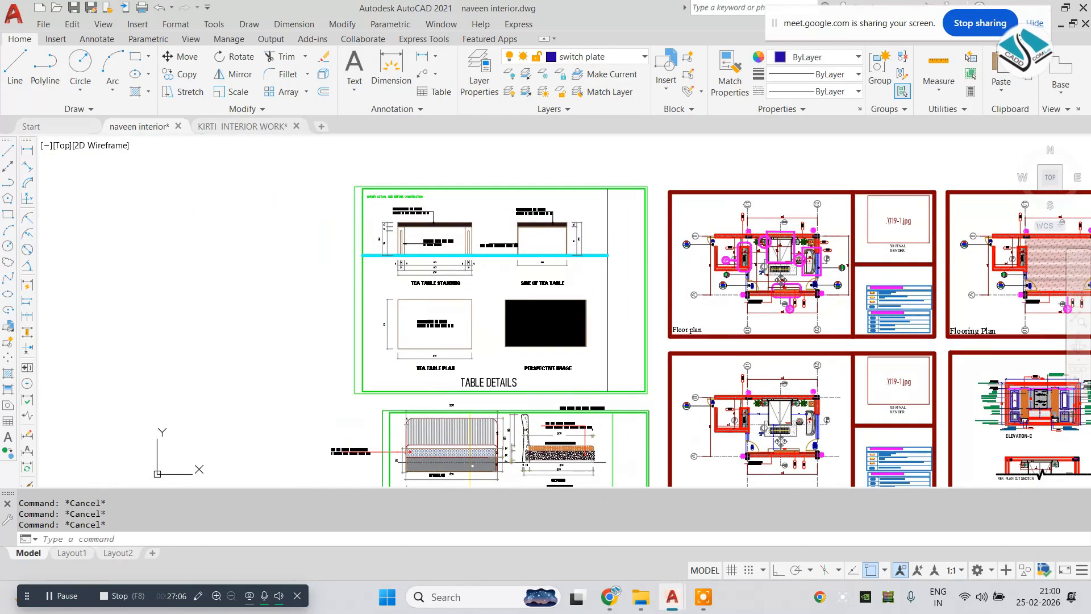
pyautogui.scroll(8, 517, 341)
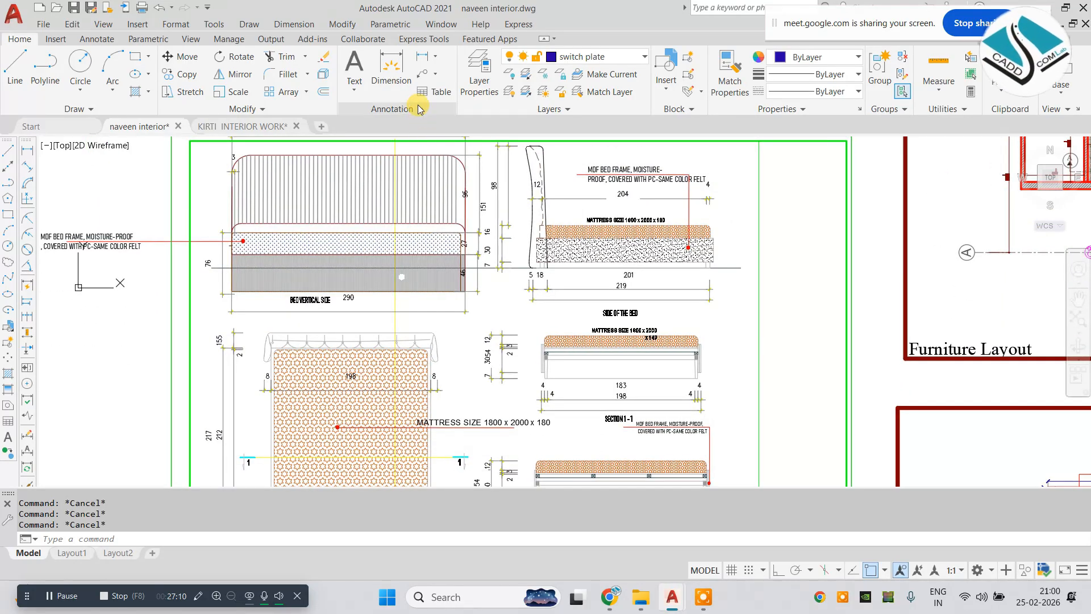
pyautogui.scroll(-6, 502, 220)
pyautogui.moveTo(621, 275); pyautogui.dragTo(438, 275, button='middle')
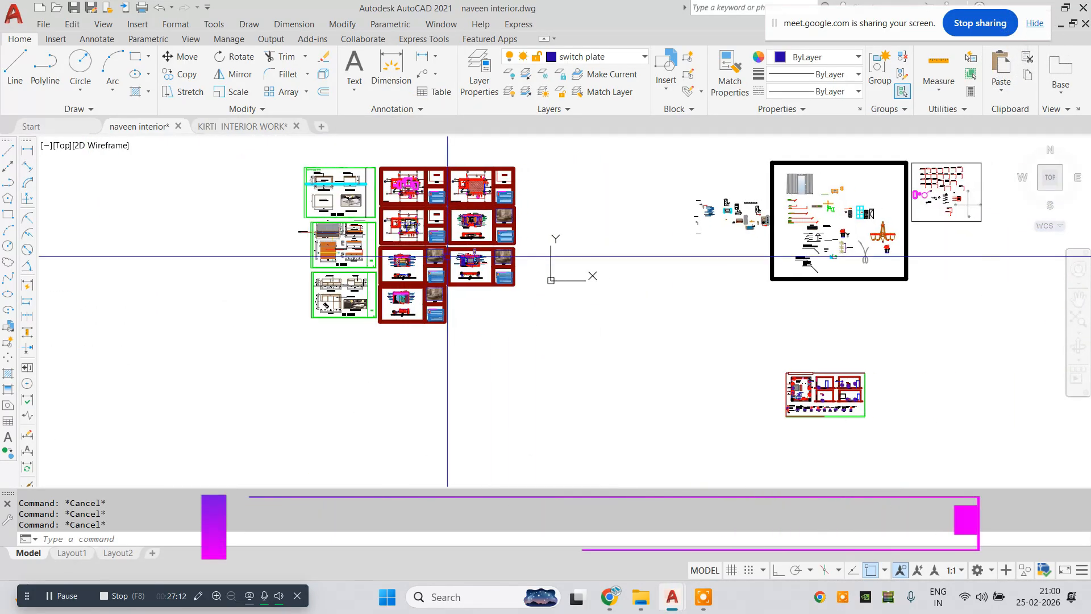
pyautogui.moveTo(549, 274); pyautogui.dragTo(421, 304, button='middle')
pyautogui.scroll(-2, 427, 302)
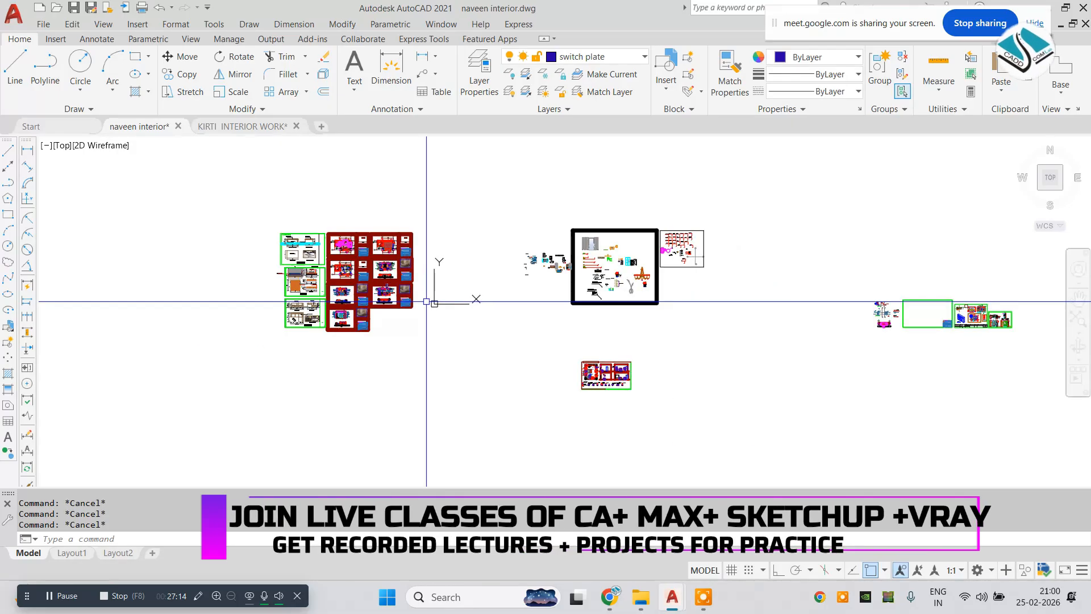
# - Move the small multi-drawing sheet below the black-framed detail board to the left, closer to the layout sheets
pyautogui.scroll(2, 705, 386)
pyautogui.click(641, 319)
pyautogui.click(457, 428)
pyautogui.write('m')
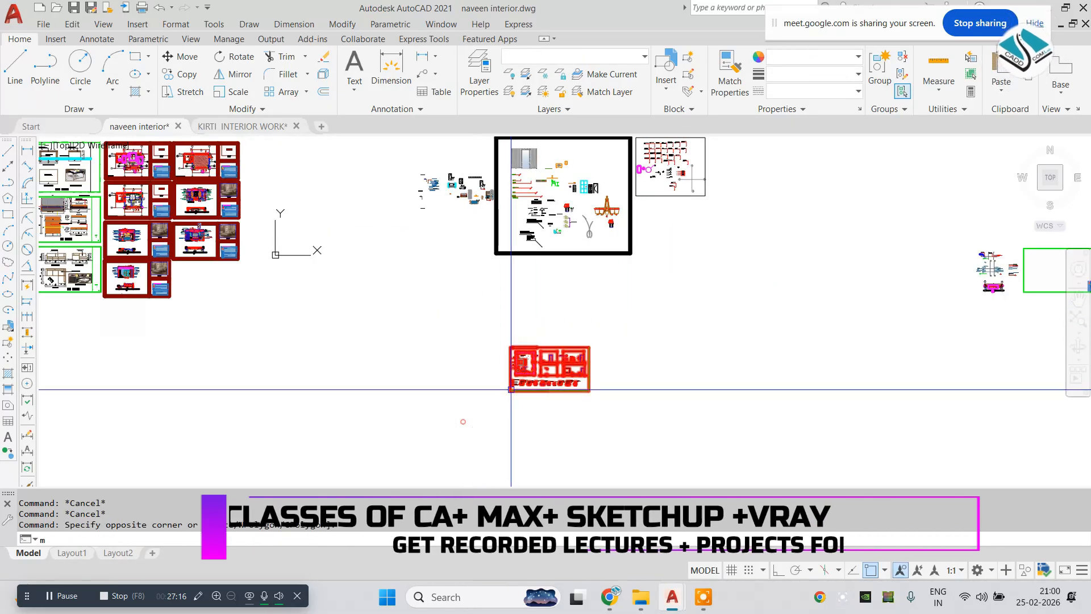
pyautogui.press('Return')
pyautogui.click(537, 372)
pyautogui.moveTo(389, 324); pyautogui.dragTo(584, 354, button='middle')
pyautogui.press('Escape')
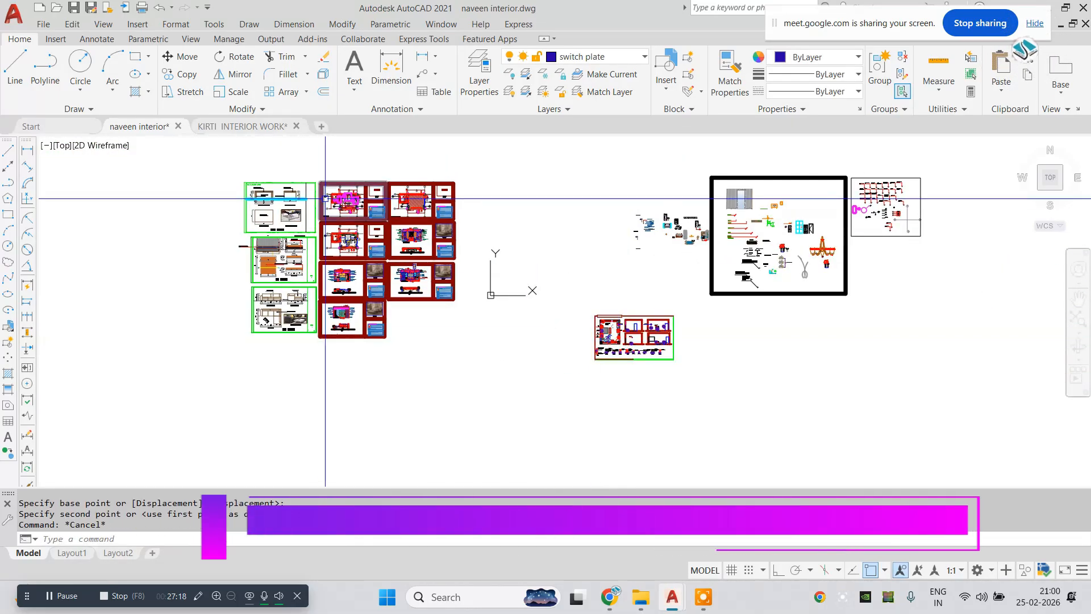
pyautogui.scroll(5, 368, 183)
pyautogui.moveTo(356, 268); pyautogui.dragTo(437, 161, button='middle')
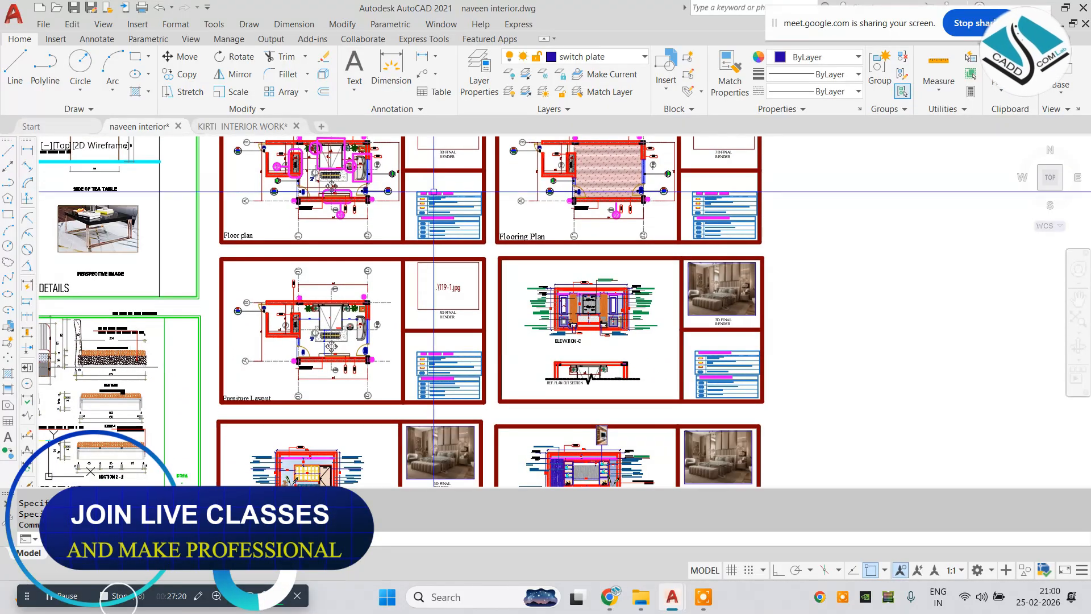
pyautogui.moveTo(414, 342); pyautogui.dragTo(477, 420, button='middle')
pyautogui.scroll(-4, 463, 321)
pyautogui.scroll(4, 465, 319)
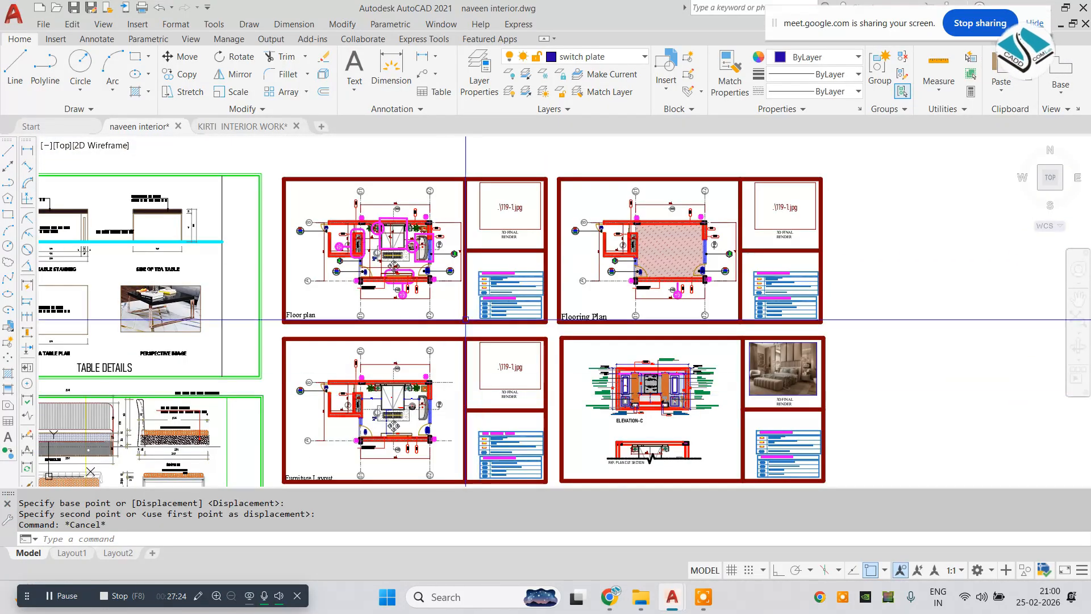
# - Open the recent ARCHITECTURE DETAILS drawing and bring its two lowest plan sheets into view
pyautogui.click(71, 130)
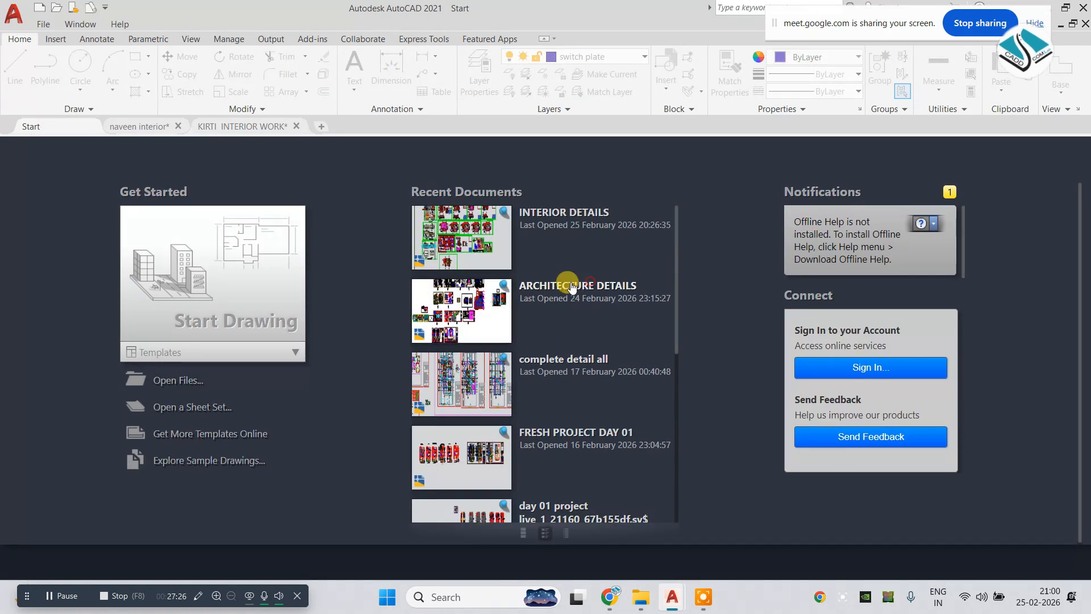
pyautogui.click(483, 249)
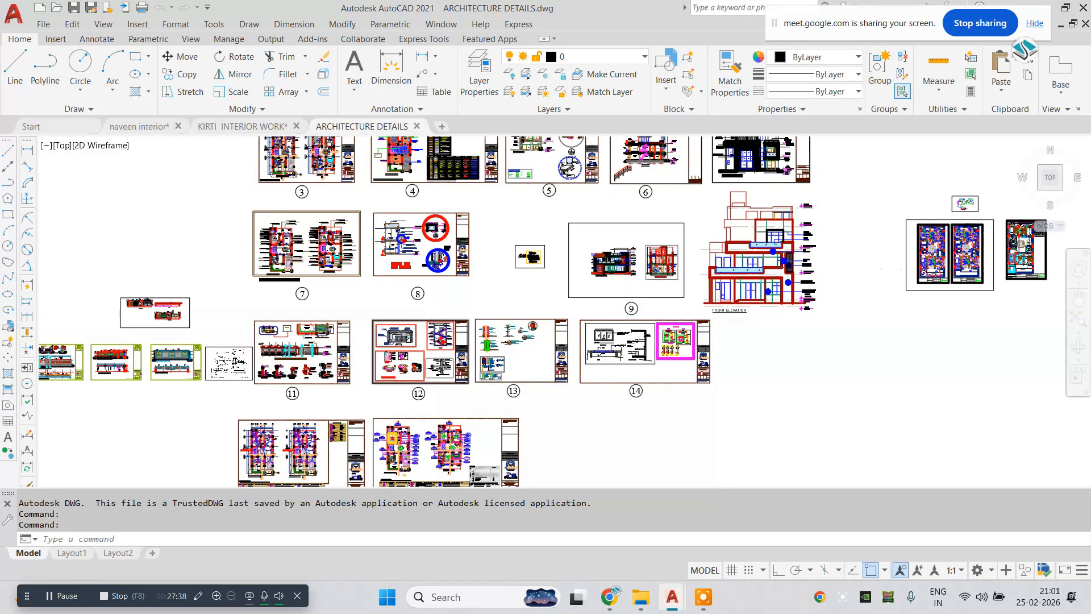
pyautogui.scroll(-3, 433, 318)
pyautogui.scroll(5, 434, 318)
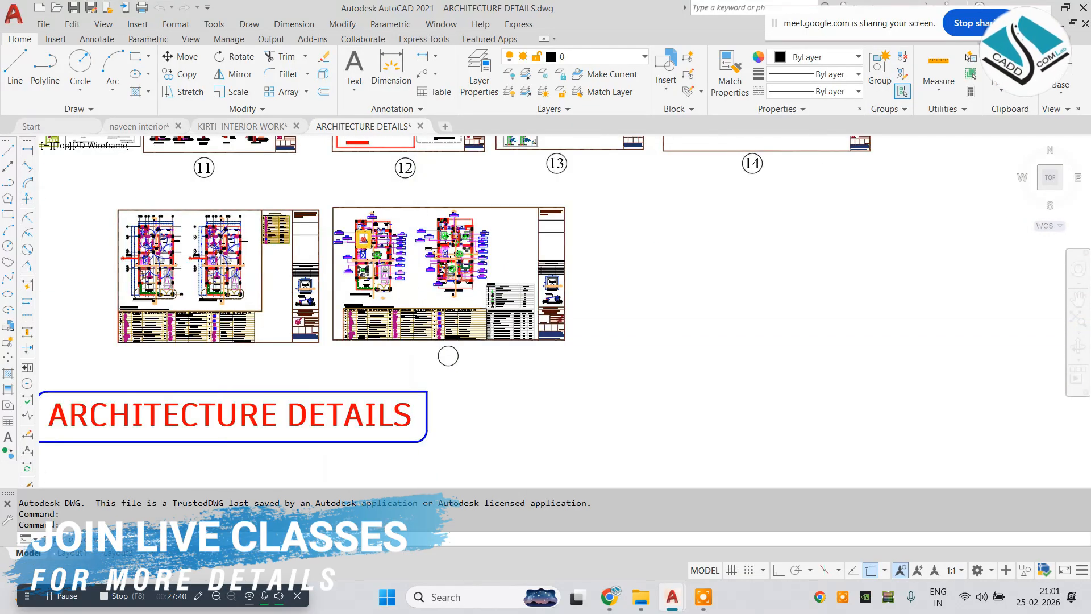
# - Examine the master bedroom's electrical layout, including the bedside switches, split A.C., fan, LCD unit points and wiring runs
pyautogui.scroll(6, 413, 291)
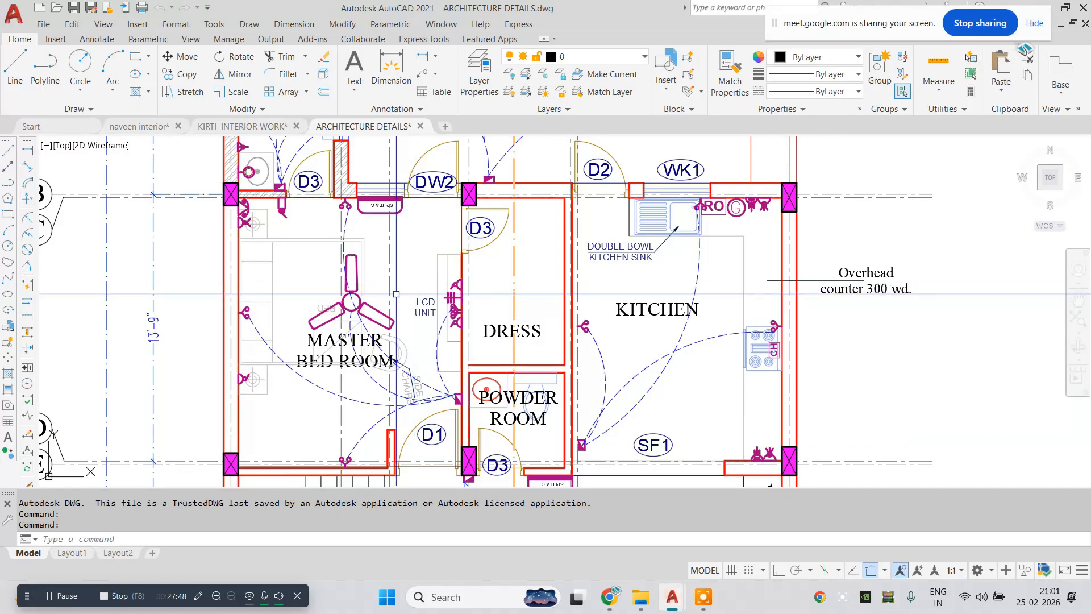
pyautogui.moveTo(269, 216); pyautogui.dragTo(362, 210, button='middle')
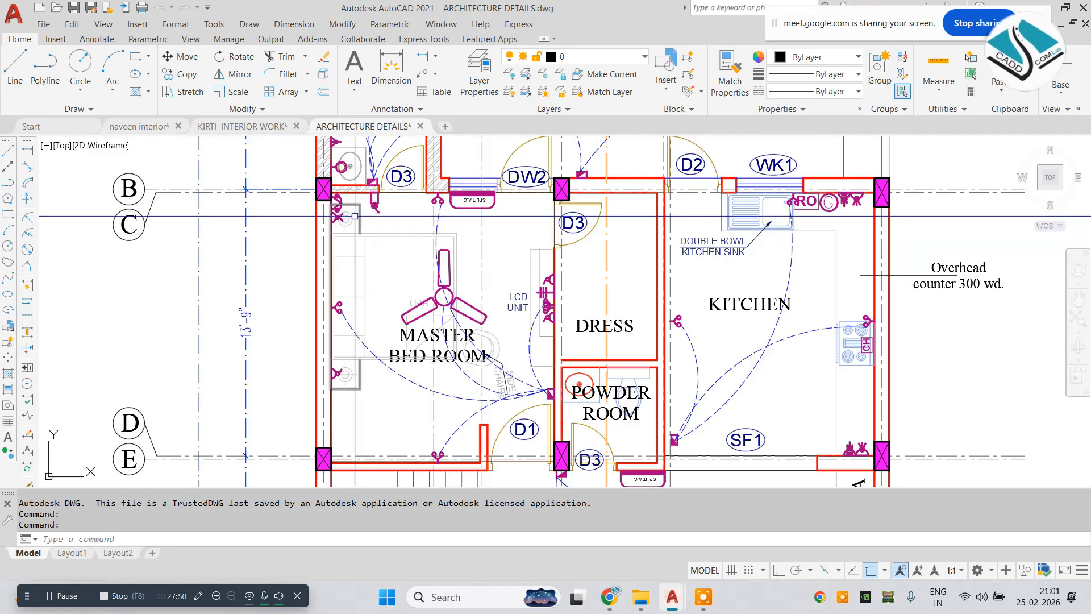
pyautogui.scroll(4, 361, 211)
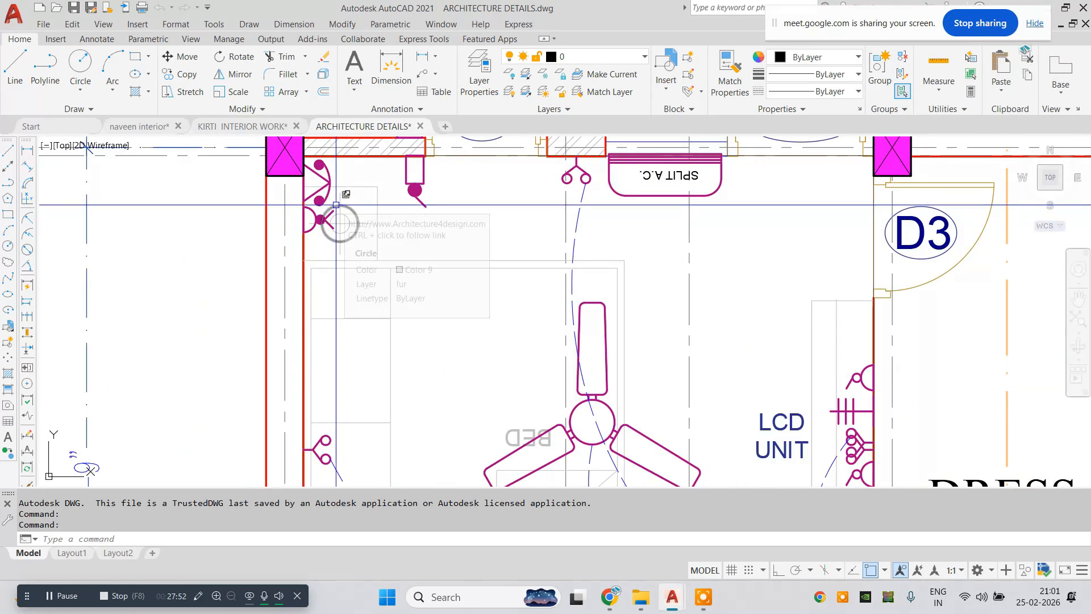
pyautogui.moveTo(498, 204); pyautogui.dragTo(428, 175, button='middle')
pyautogui.scroll(-2, 427, 176)
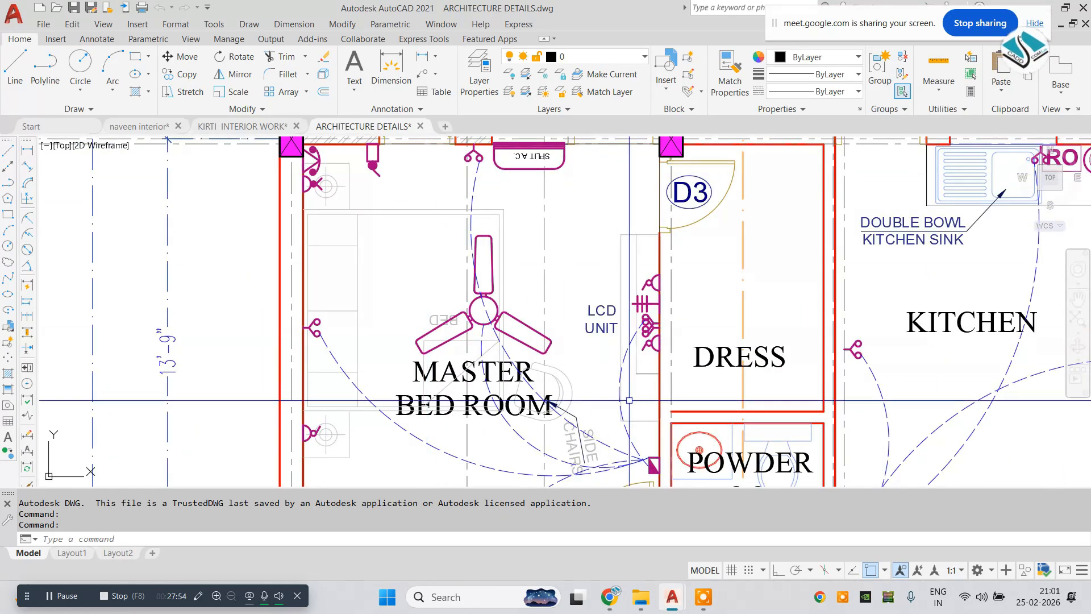
pyautogui.moveTo(642, 435); pyautogui.dragTo(611, 370, button='middle')
pyautogui.scroll(2, 628, 255)
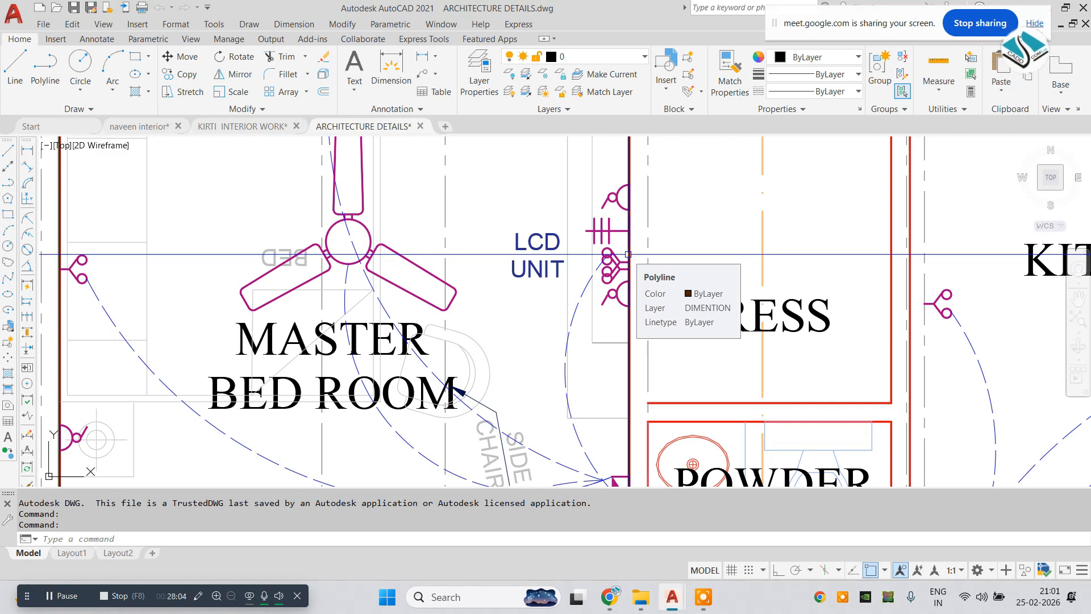
pyautogui.scroll(-4, 512, 270)
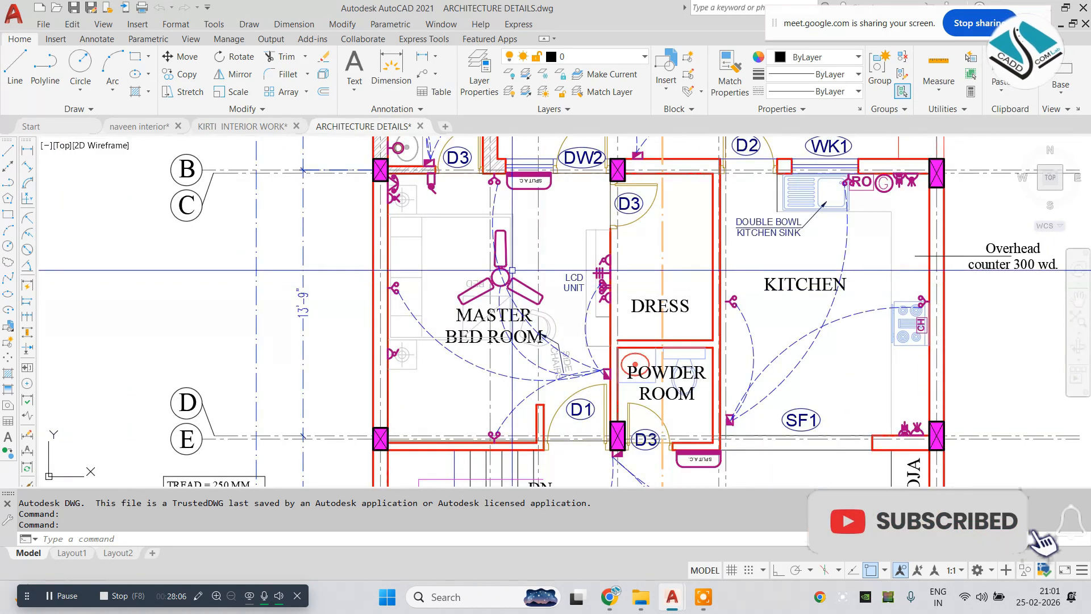
pyautogui.moveTo(512, 270); pyautogui.dragTo(452, 273, button='middle')
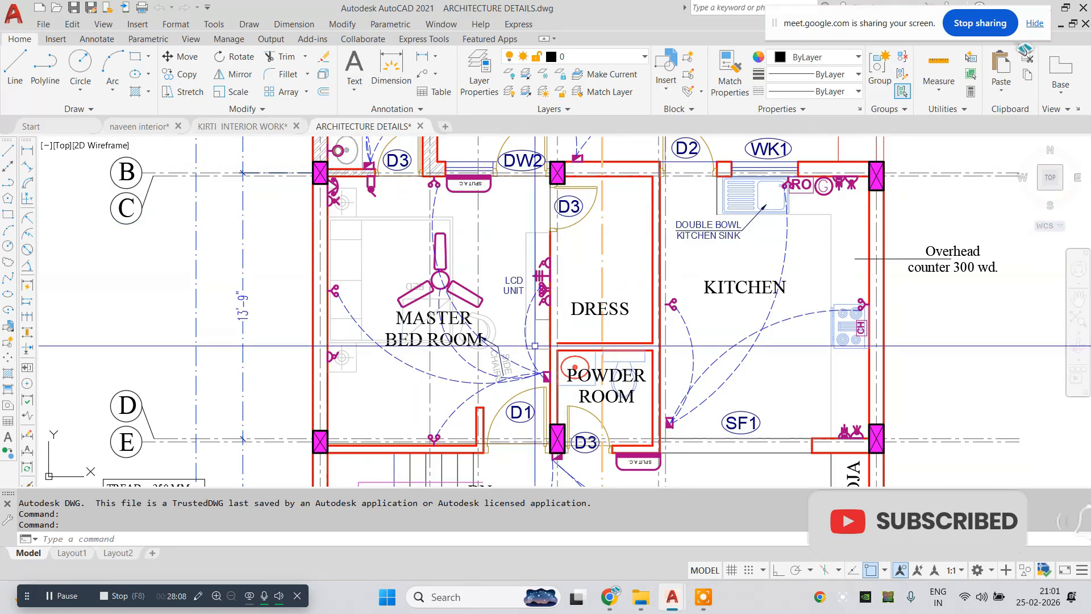
# - Check the bedroom floor plan in the naveen interior drawing and switch to the KIRTI INTERIOR WORK drawing
pyautogui.click(140, 126)
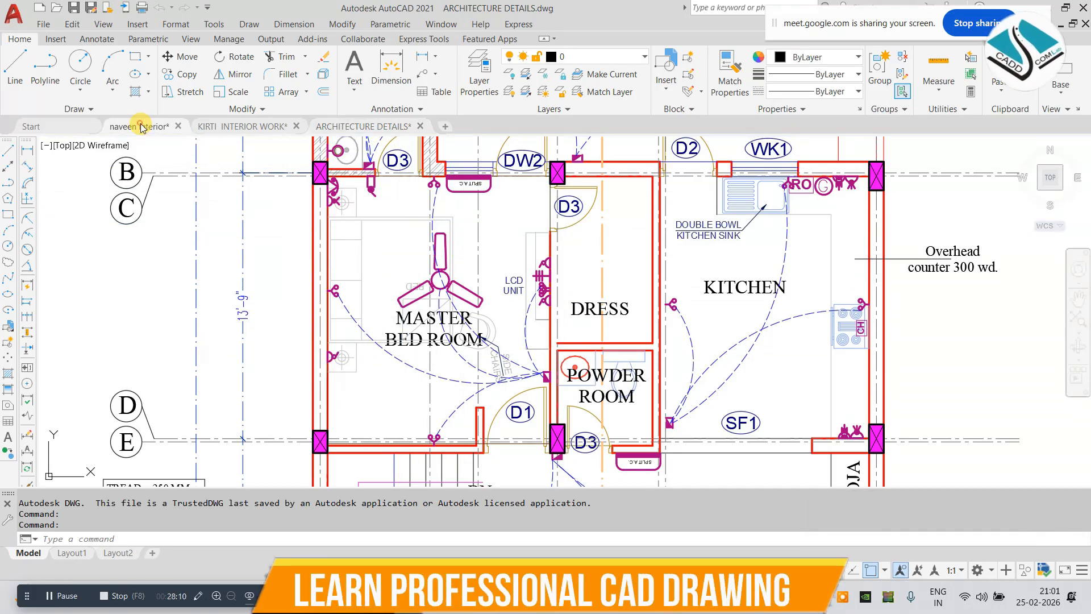
pyautogui.scroll(6, 364, 234)
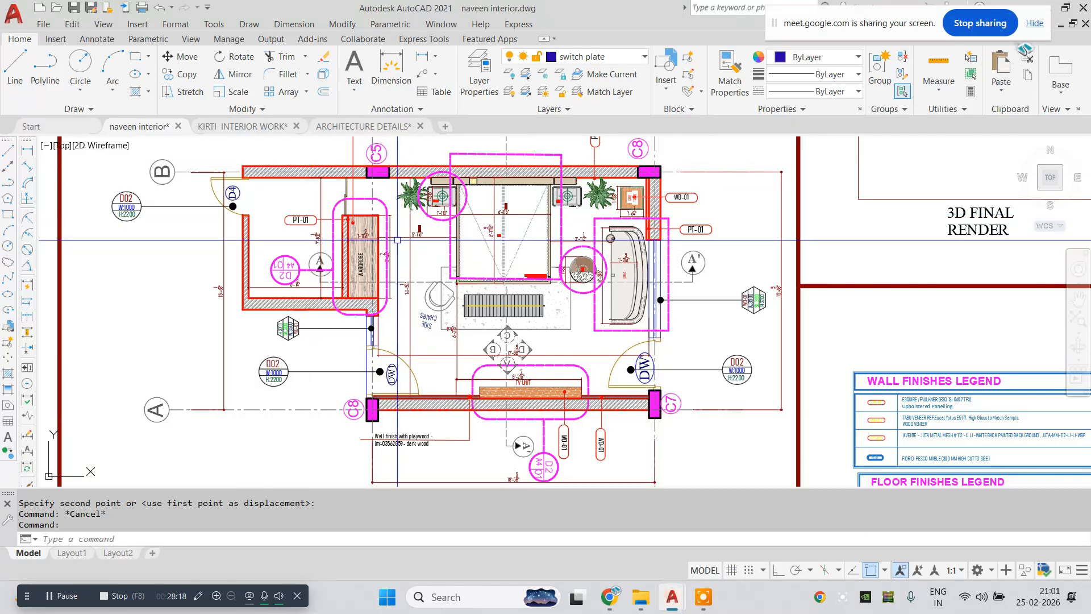
pyautogui.click(243, 126)
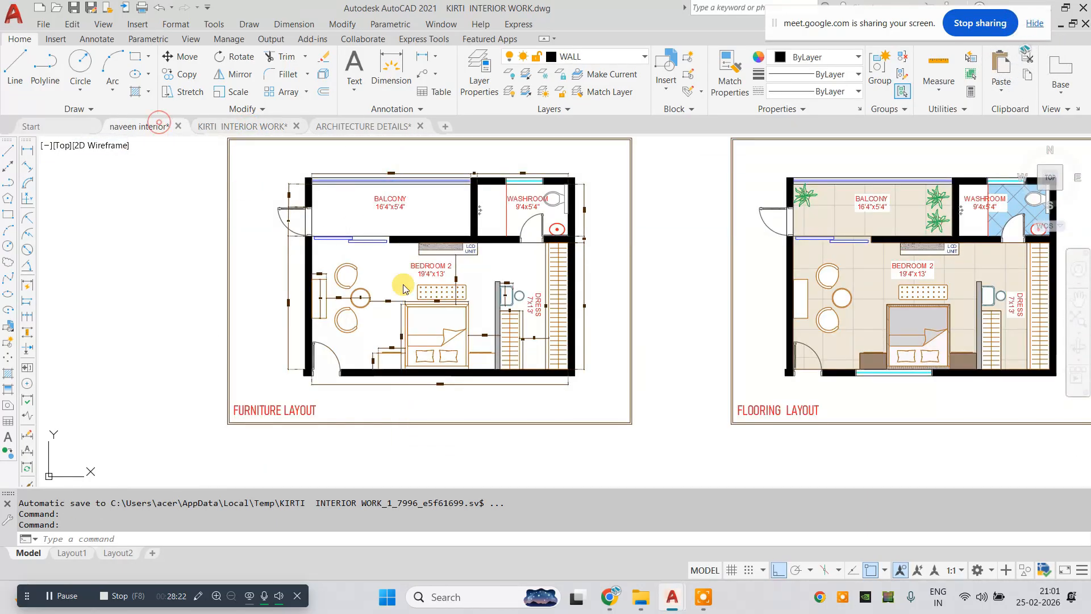
# - Compare the bedroom plan in naveen interior with the master bedroom's electrical layout in the ARCHITECTURE DETAILS drawing
pyautogui.scroll(-4, 436, 294)
pyautogui.scroll(4, 425, 250)
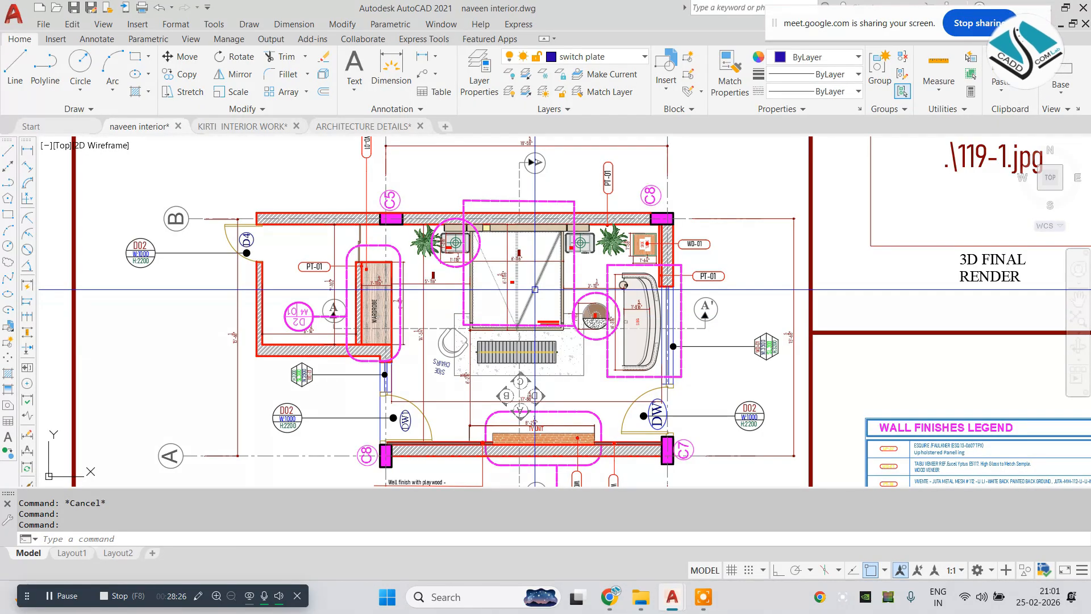
pyautogui.click(365, 126)
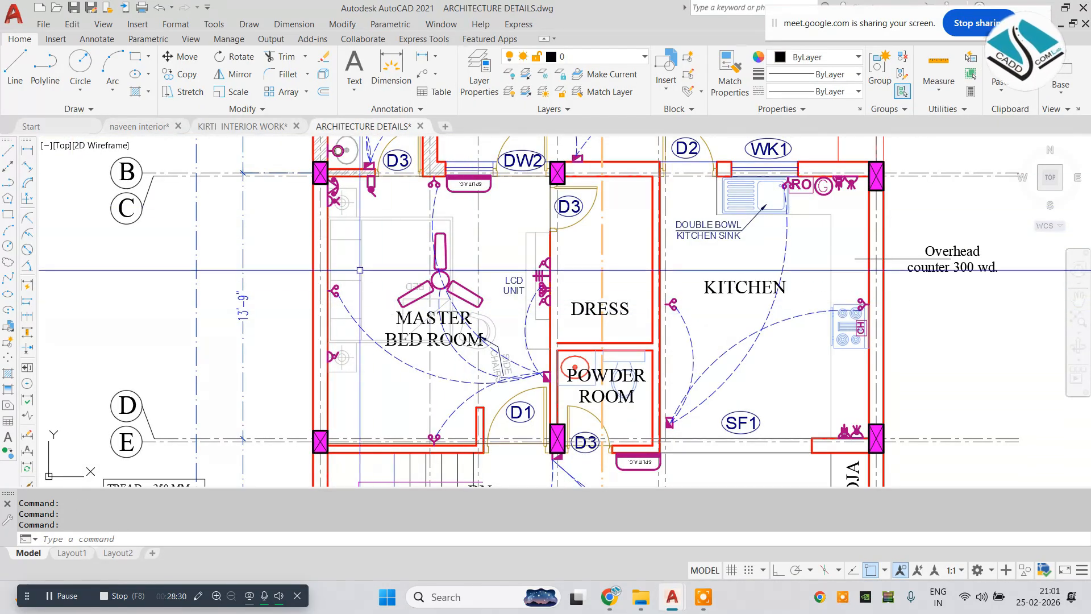
pyautogui.scroll(2, 334, 191)
pyautogui.scroll(2, 334, 190)
pyautogui.scroll(-4, 334, 191)
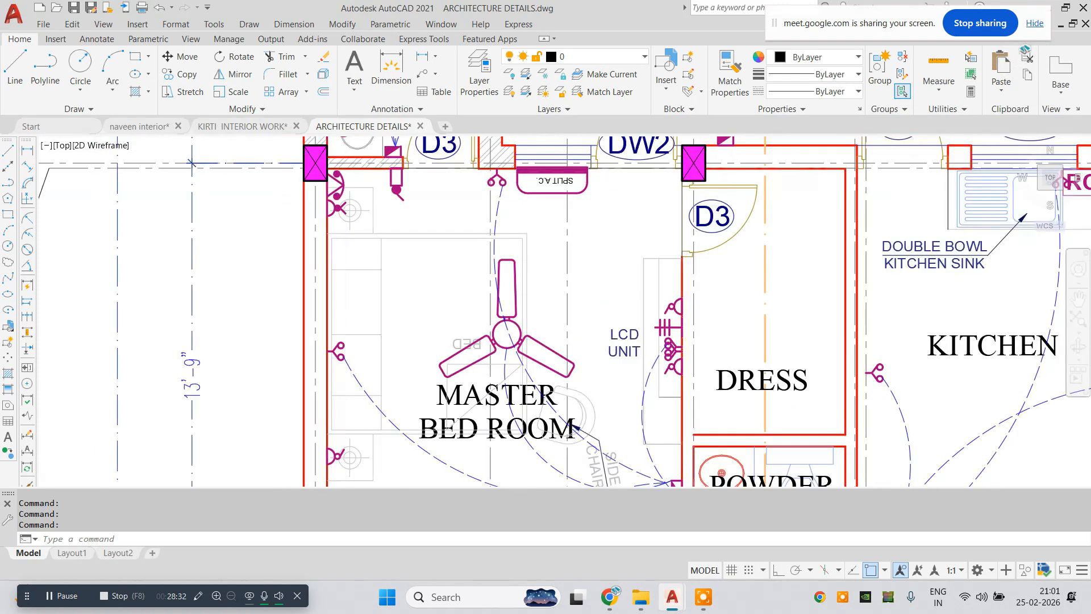
pyautogui.scroll(4, 553, 266)
pyautogui.scroll(-4, 552, 267)
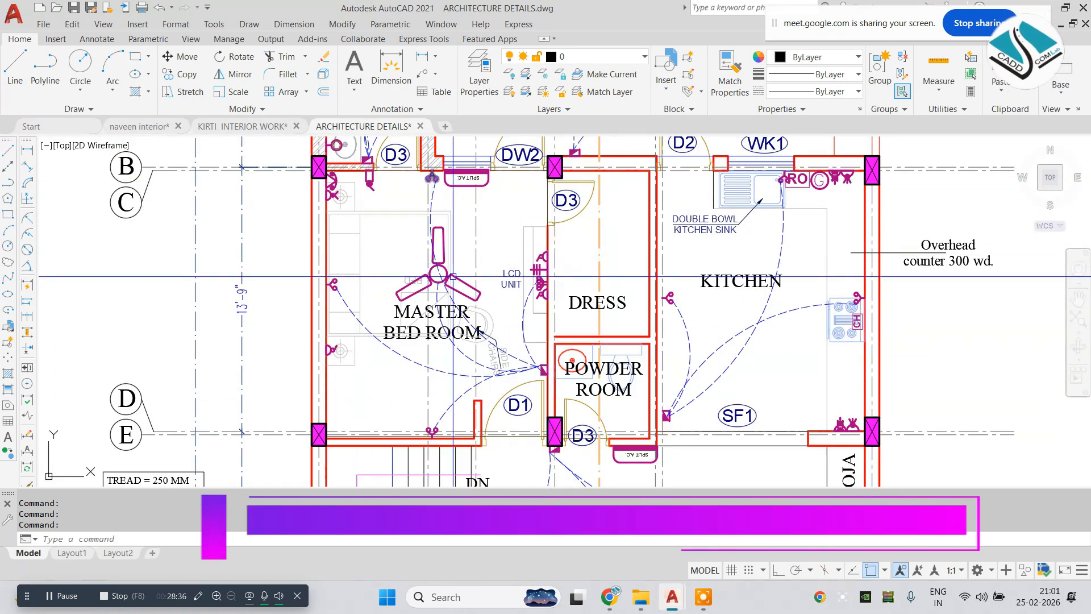
pyautogui.moveTo(439, 271); pyautogui.dragTo(427, 280, button='middle')
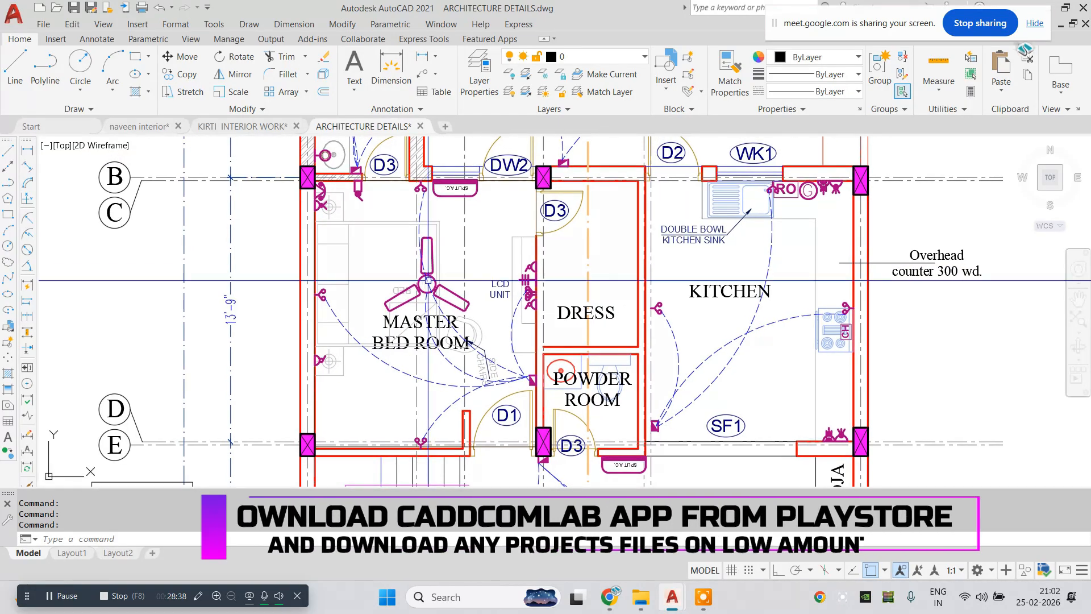
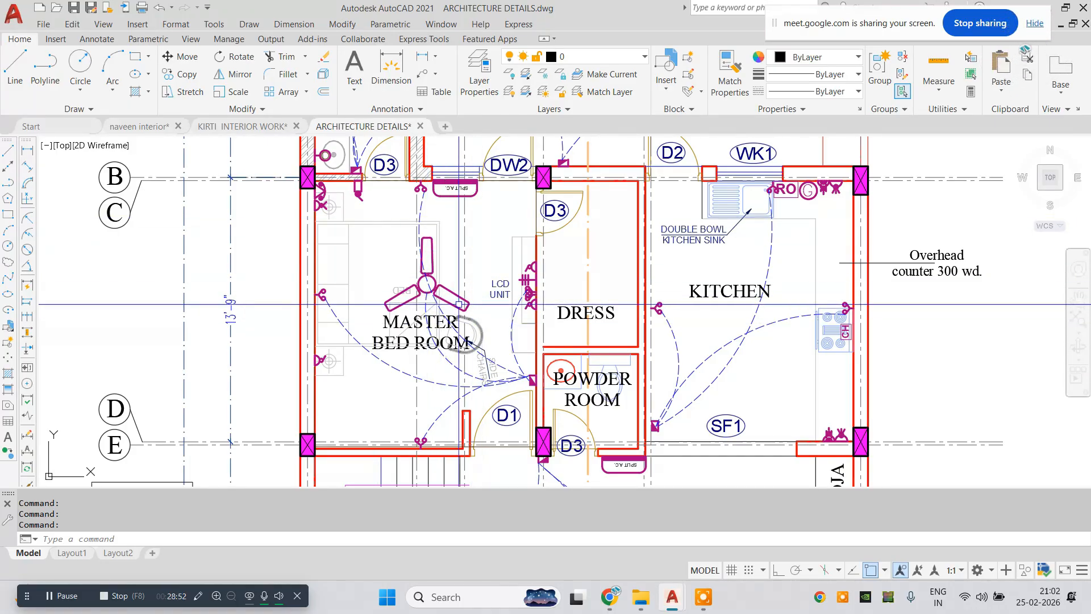
# - Return to the naveen interior drawing and check its bedroom furniture plan
pyautogui.click(139, 127)
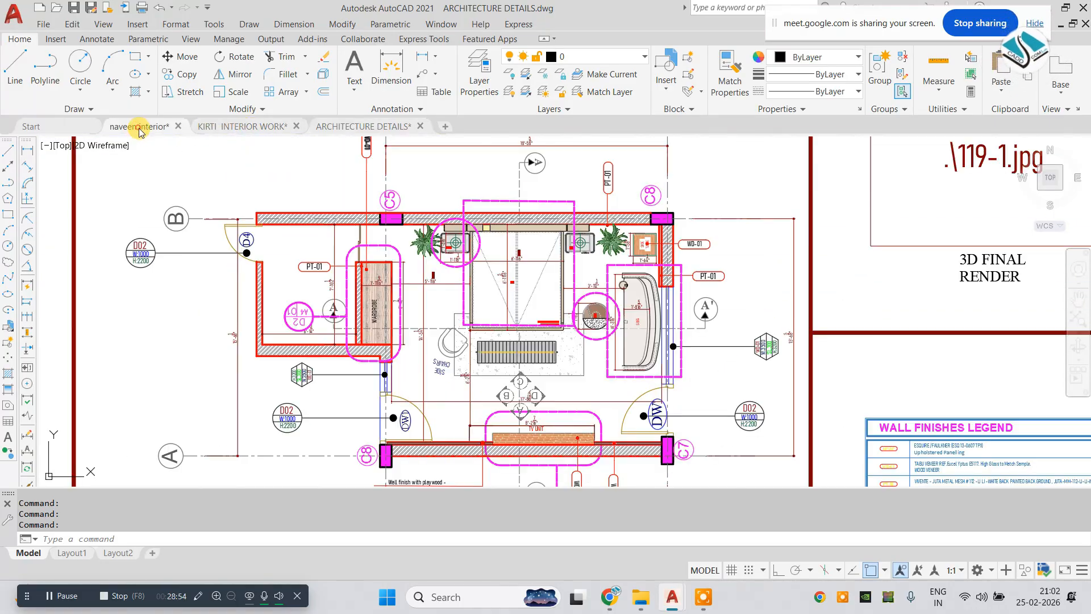
pyautogui.scroll(-5, 506, 319)
pyautogui.scroll(5, 511, 310)
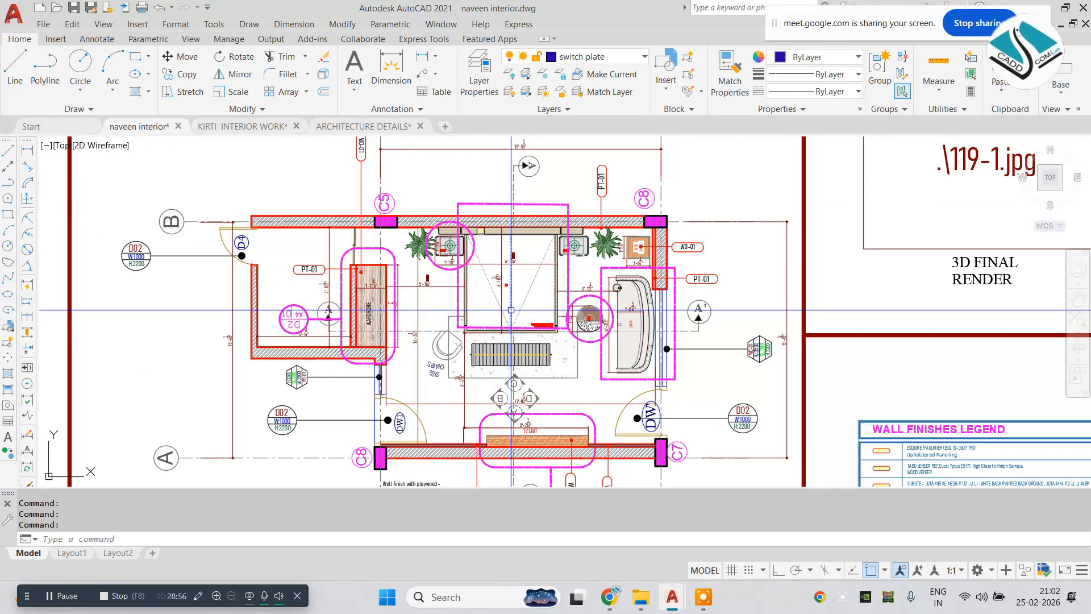
# - Switch to File Explorer and open CaddCom -Lab-Online Classes Data > Interior Diploma Course > Interior Details > Catalouges > Catalouge- materials > electrical details on drive D
pyautogui.click(641, 597)
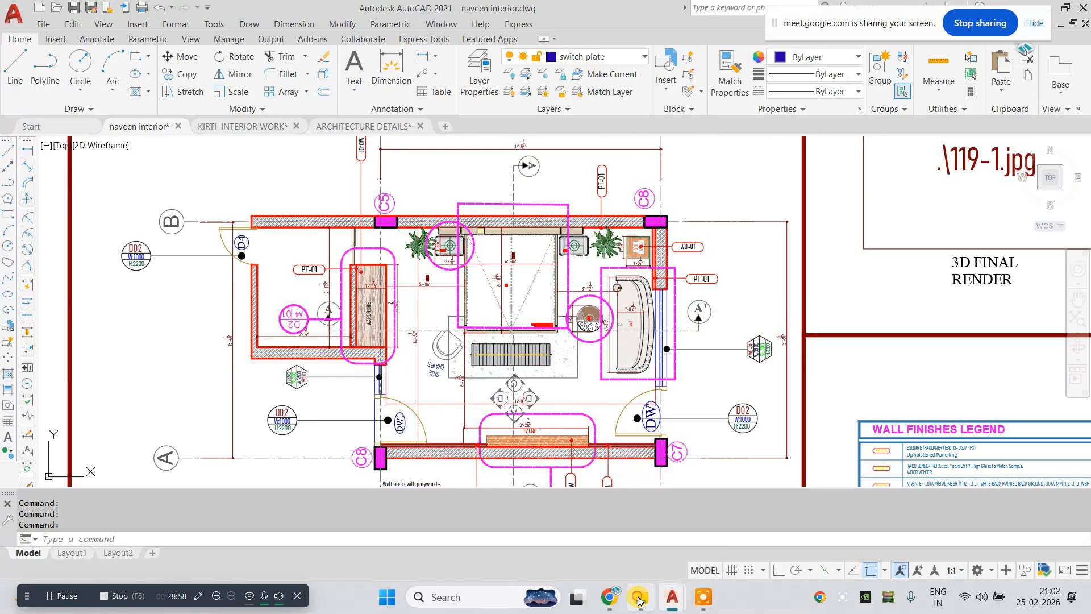
pyautogui.click(94, 428)
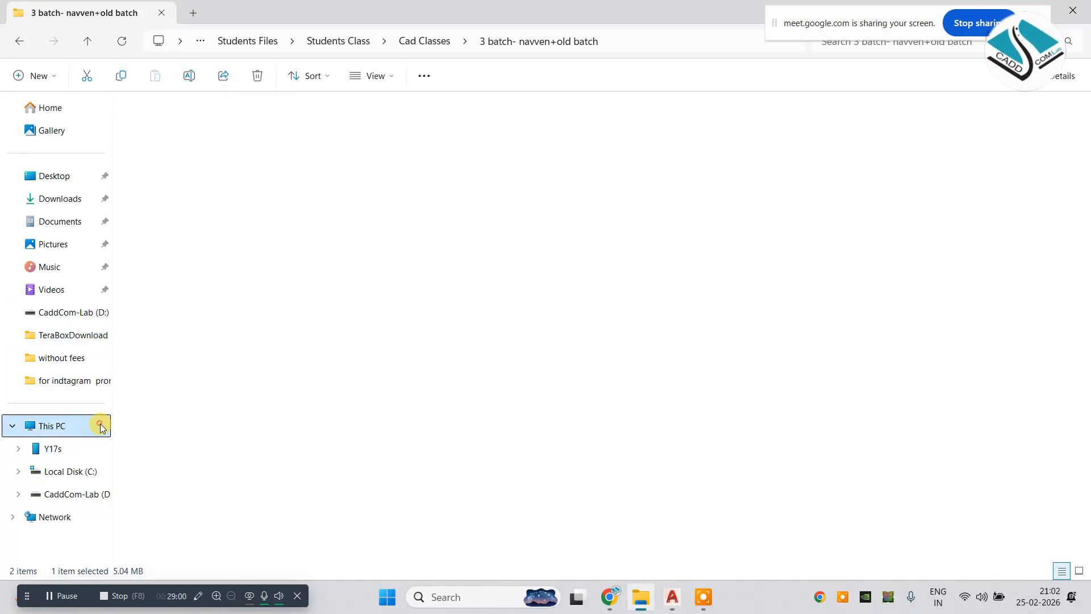
pyautogui.doubleClick(682, 147)
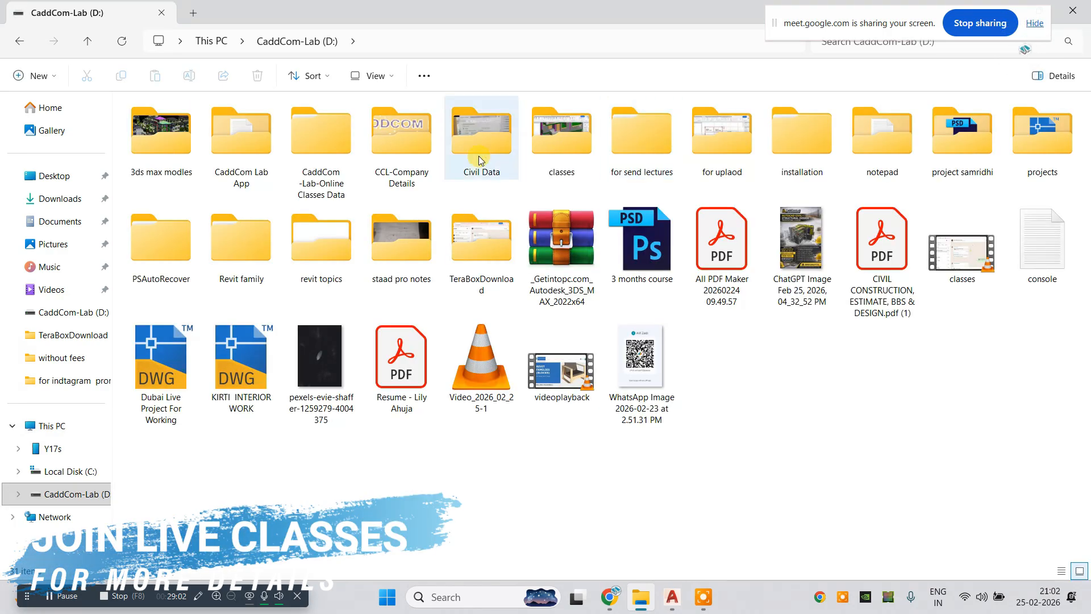
pyautogui.doubleClick(411, 132)
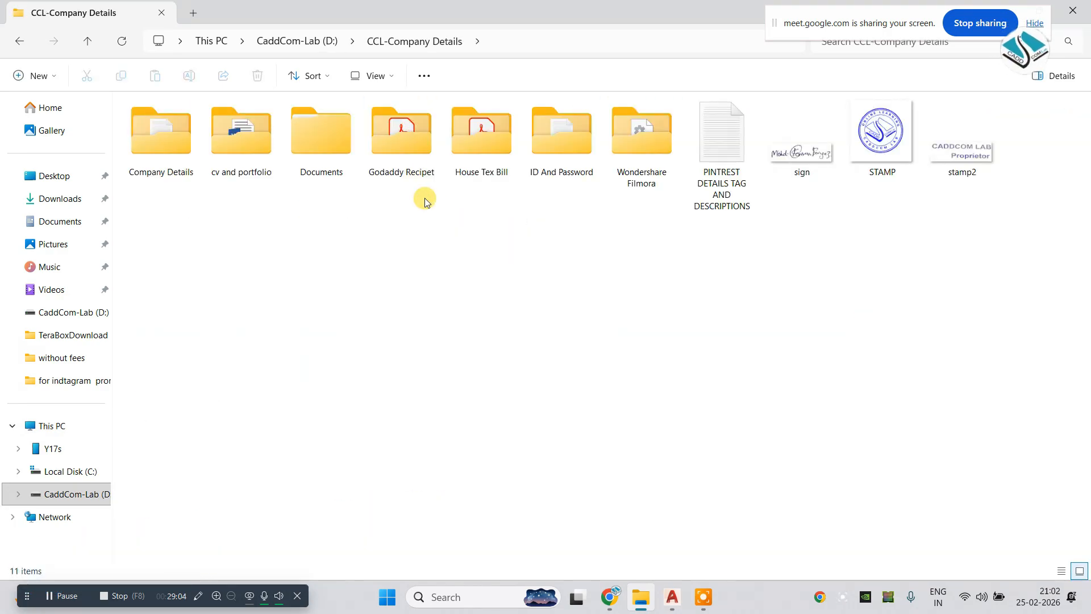
pyautogui.click(16, 42)
pyautogui.doubleClick(329, 134)
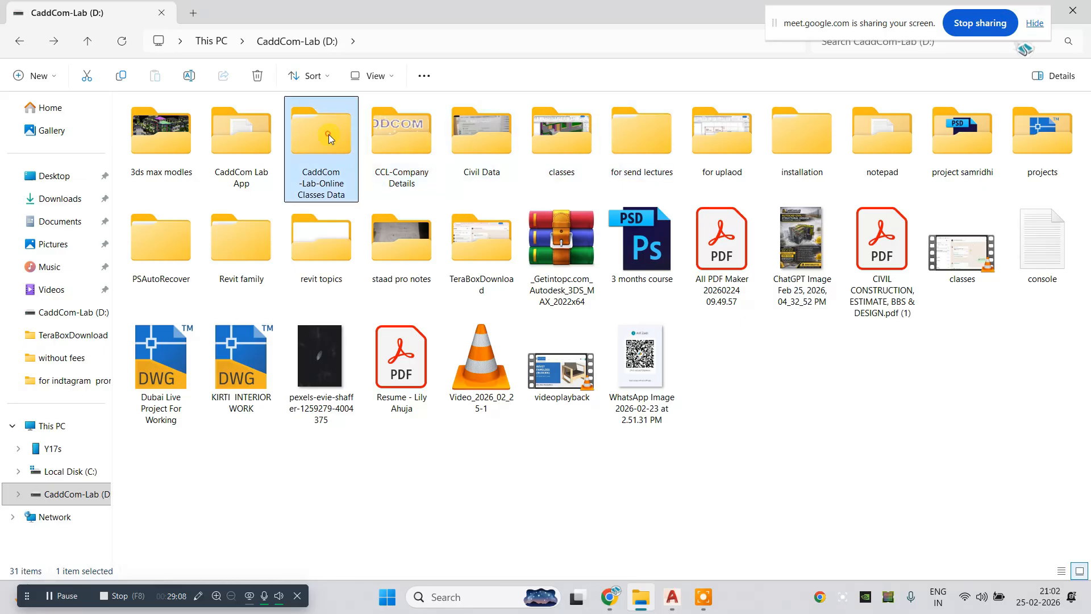
pyautogui.doubleClick(636, 141)
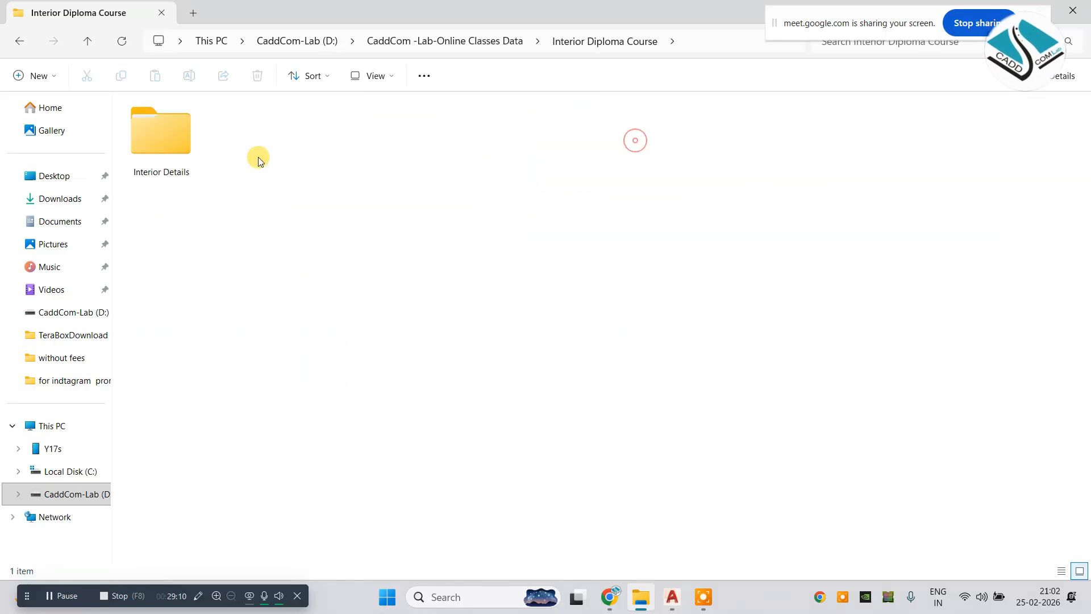
pyautogui.doubleClick(179, 139)
pyautogui.doubleClick(333, 151)
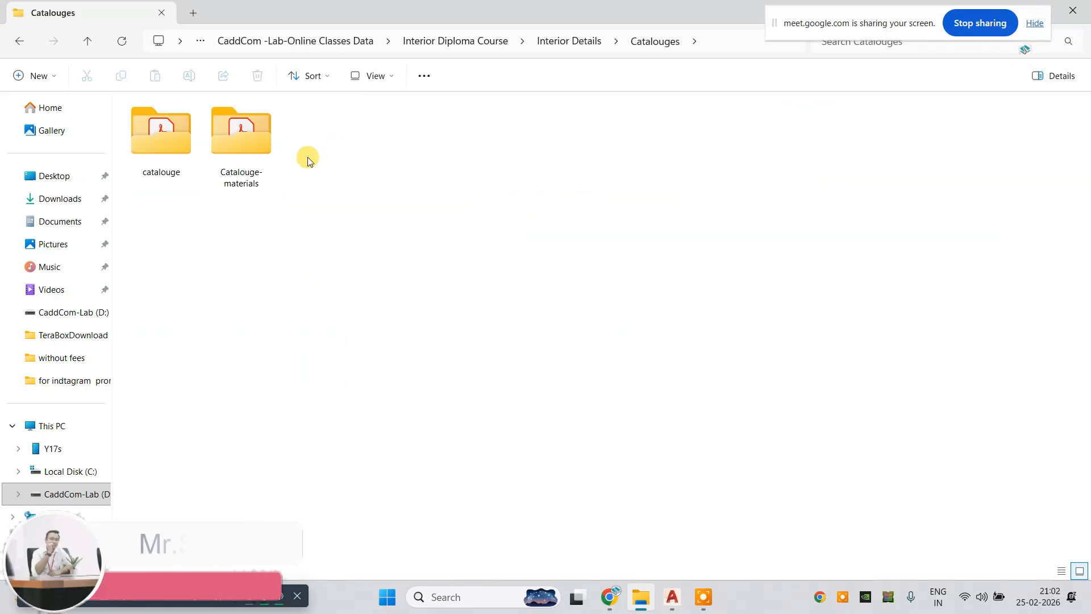
pyautogui.doubleClick(234, 144)
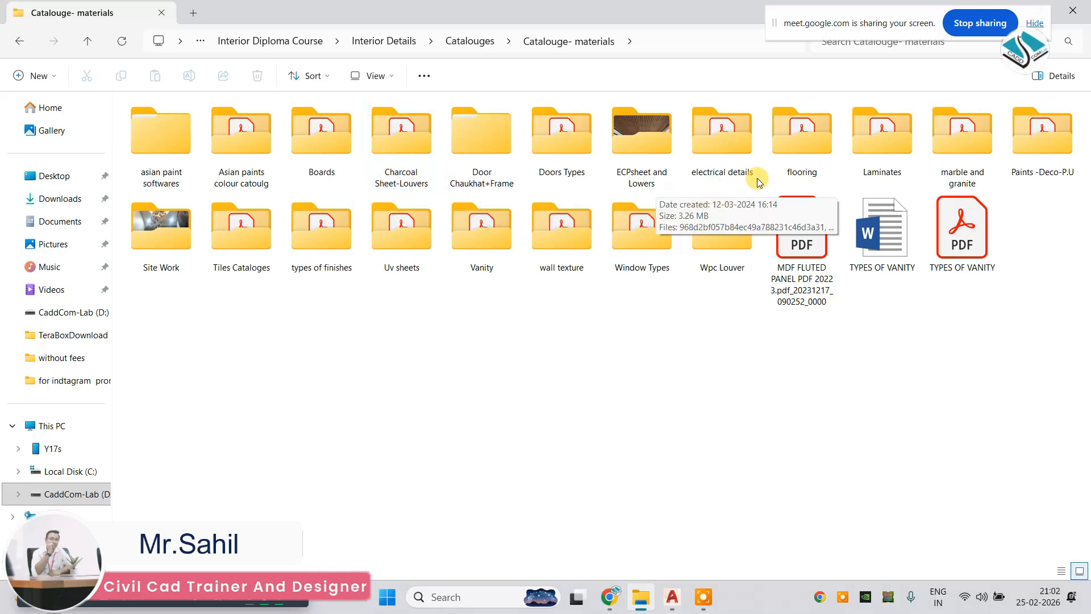
pyautogui.doubleClick(728, 151)
# - Open the modular-switches PDF catalogue, skim its first pages and close it
pyautogui.click(405, 146)
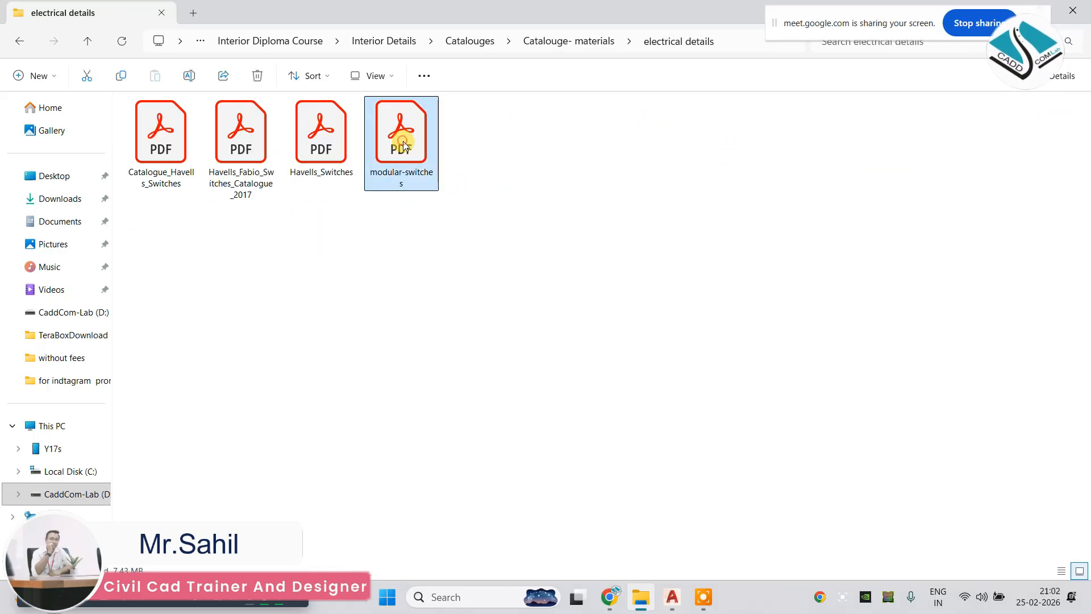
pyautogui.doubleClick(403, 144)
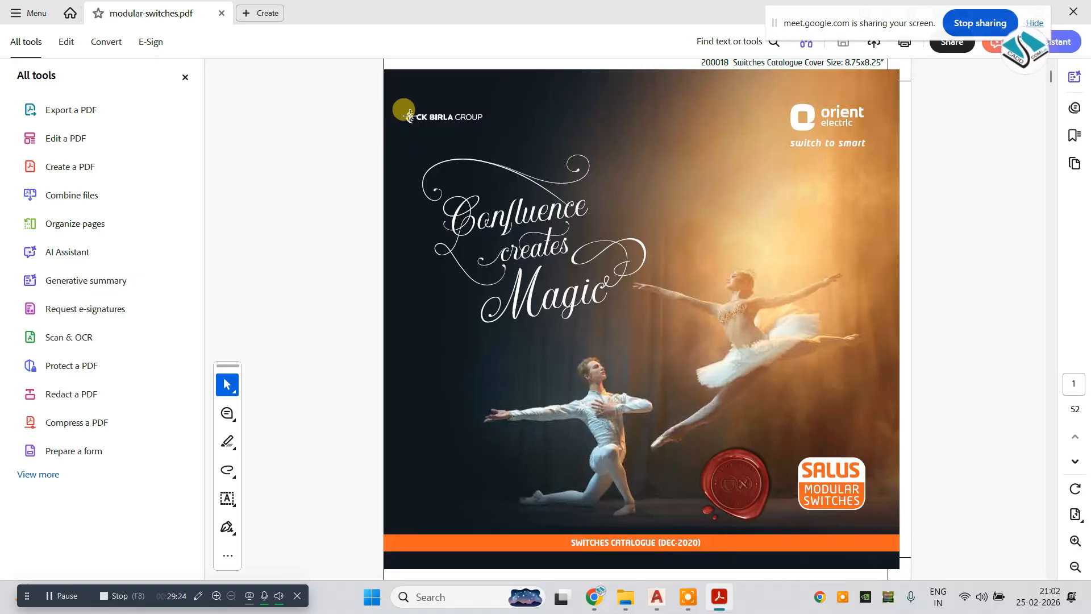
pyautogui.scroll(-6, 512, 202)
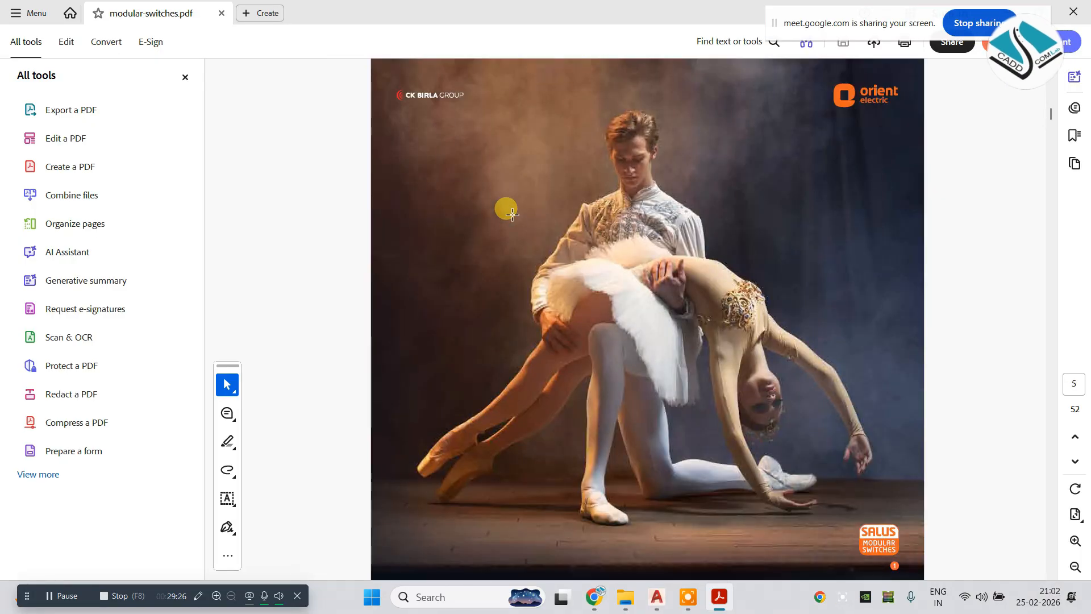
pyautogui.click(1082, 18)
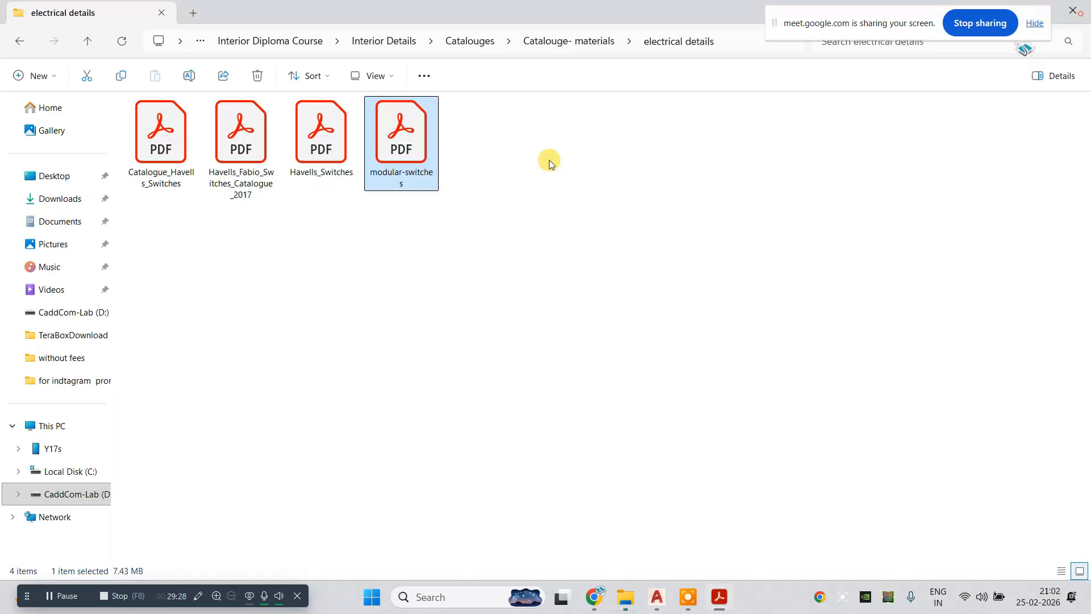
# - Open the Havells_Switches PDF, look over the socket and support module price tables, and close it
pyautogui.click(324, 139)
pyautogui.press('Return')
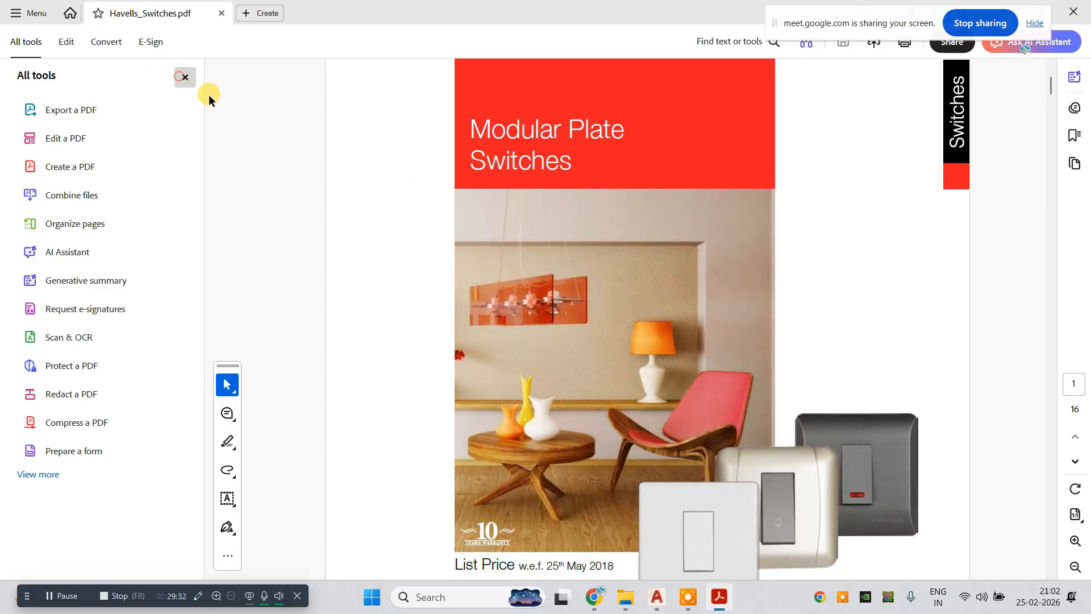
pyautogui.scroll(-10, 482, 322)
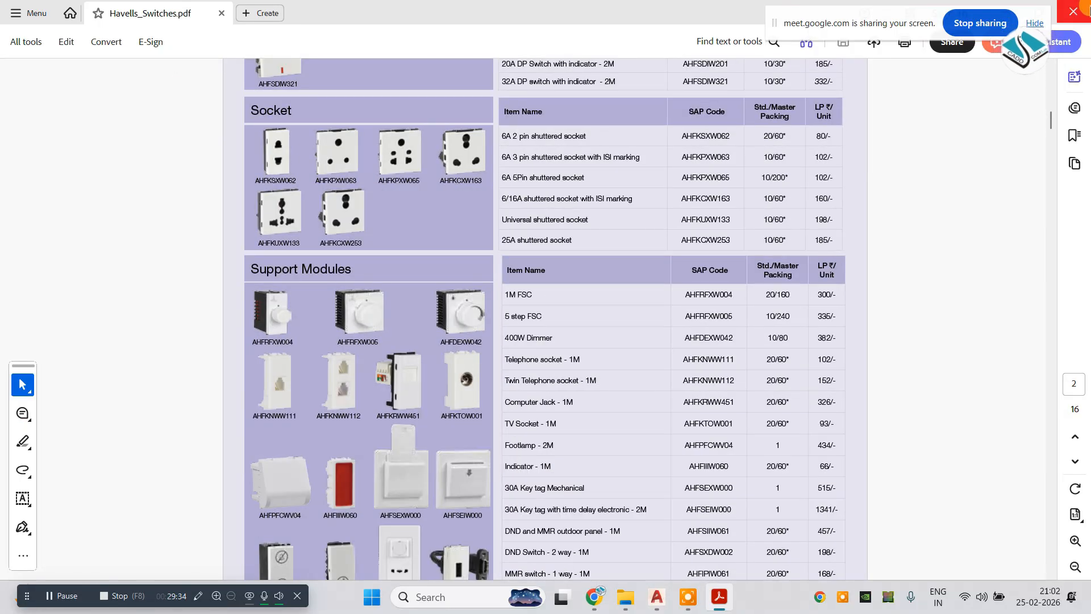
pyautogui.hotkey('alt', 'F4')
# - Open the Havells_Fabio_Switches_Catalogue_2017 PDF, skim it through to the last page and close it
pyautogui.click(241, 139)
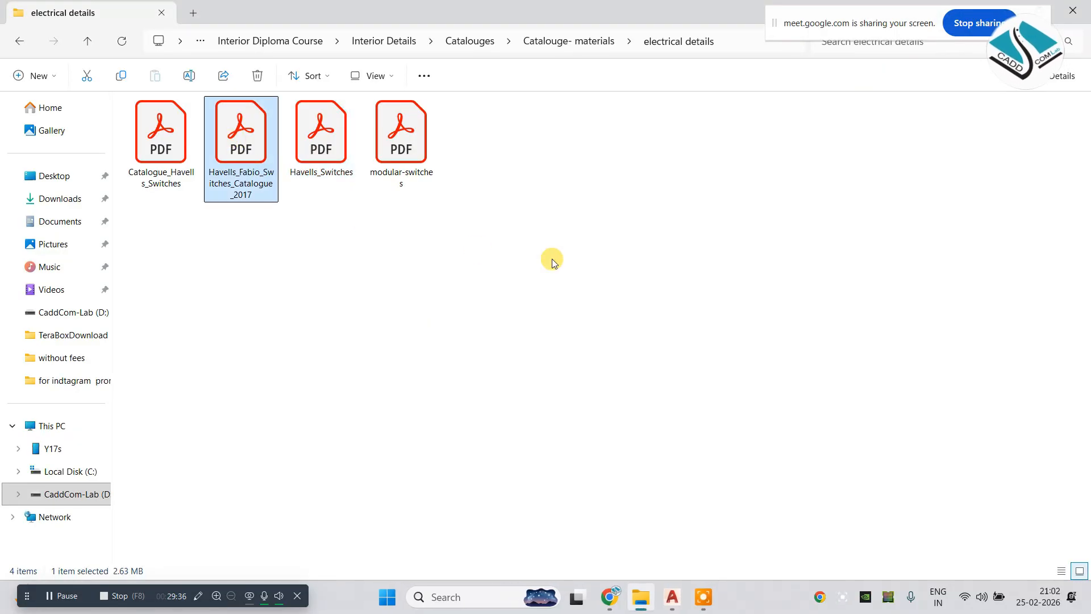
pyautogui.press('Return')
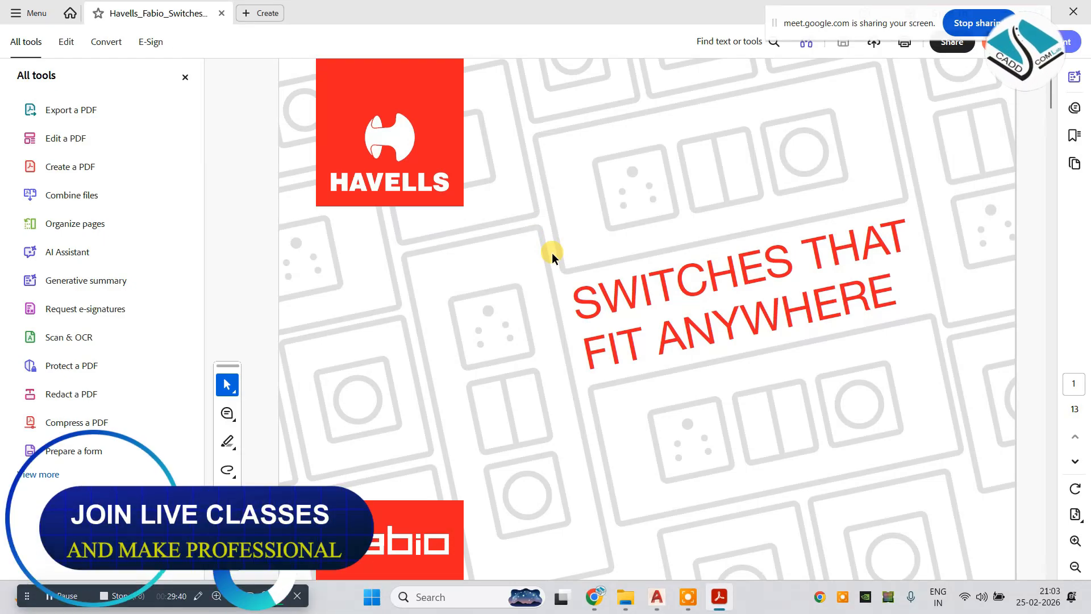
pyautogui.scroll(-15, 551, 252)
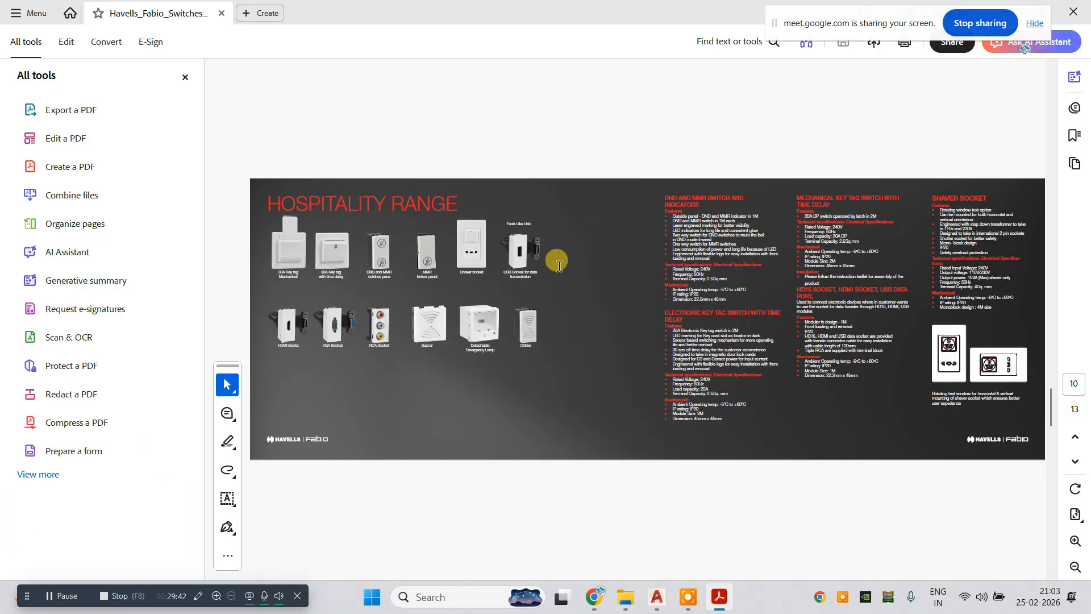
pyautogui.scroll(-5, 559, 265)
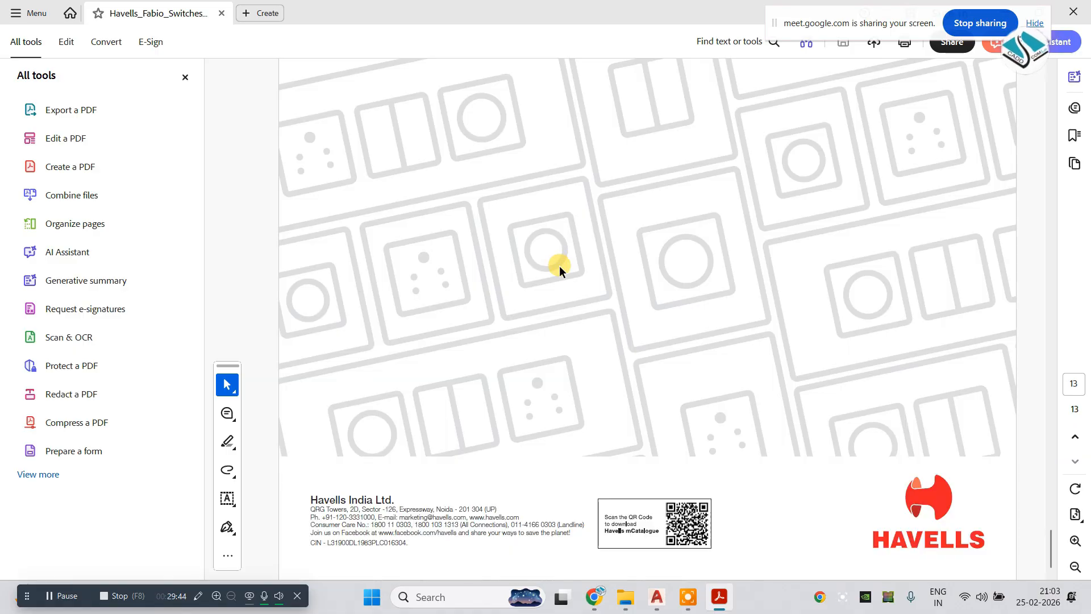
pyautogui.hotkey('alt', 'F4')
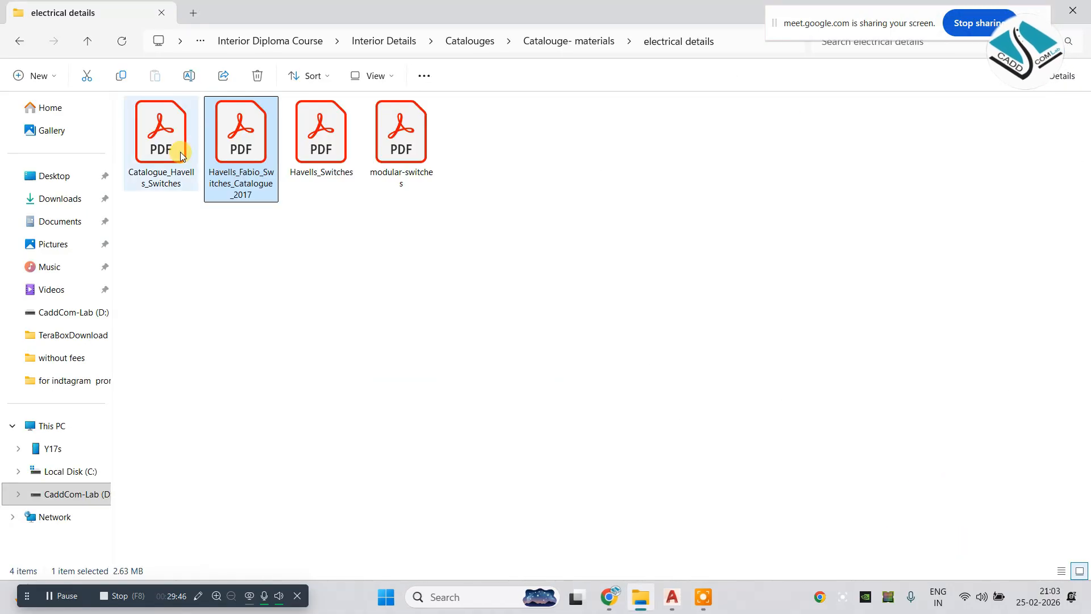
# - Open the Catalogue_Havells_Switches PDF and enlarge the 12M front plate illustration on page 9
pyautogui.click(180, 155)
pyautogui.press('Return')
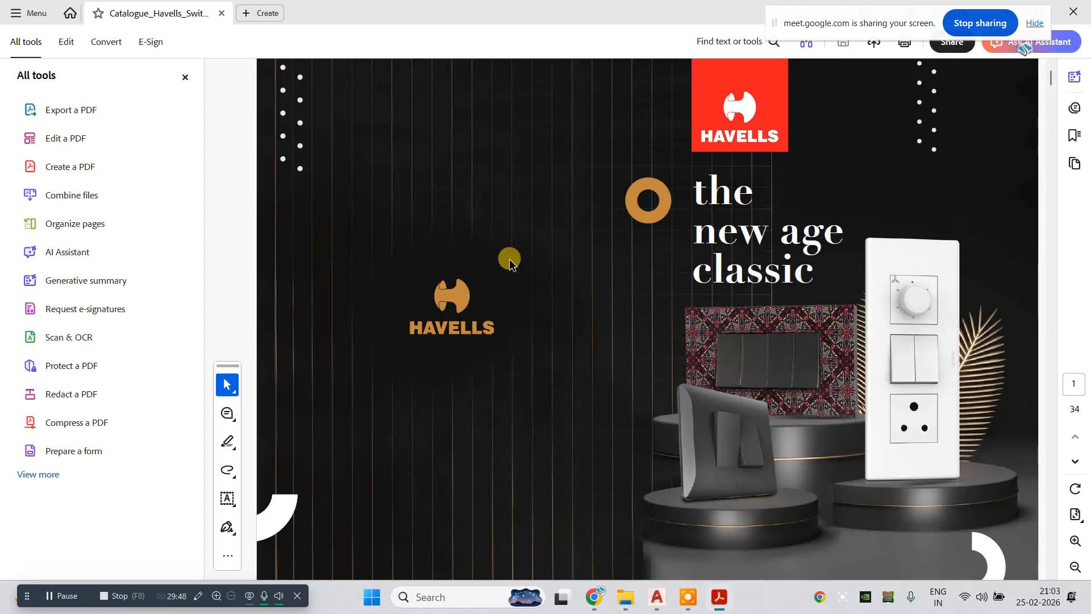
pyautogui.scroll(-15, 509, 258)
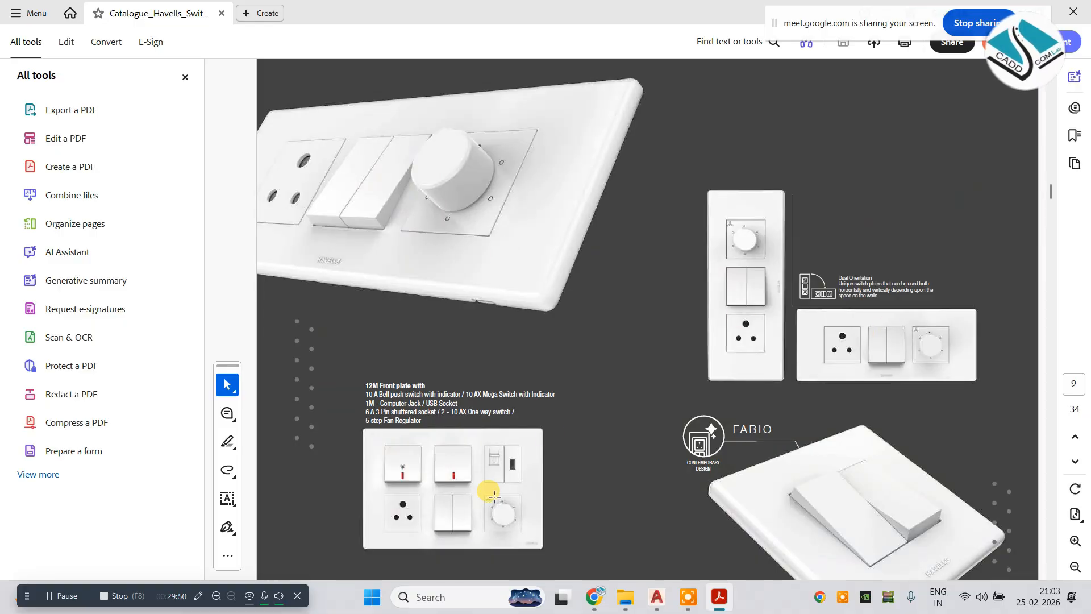
pyautogui.keyDown('ctrl'); pyautogui.scroll(3, 386, 536); pyautogui.keyUp('ctrl')
pyautogui.keyDown('ctrl'); pyautogui.scroll(2, 386, 536); pyautogui.keyUp('ctrl')
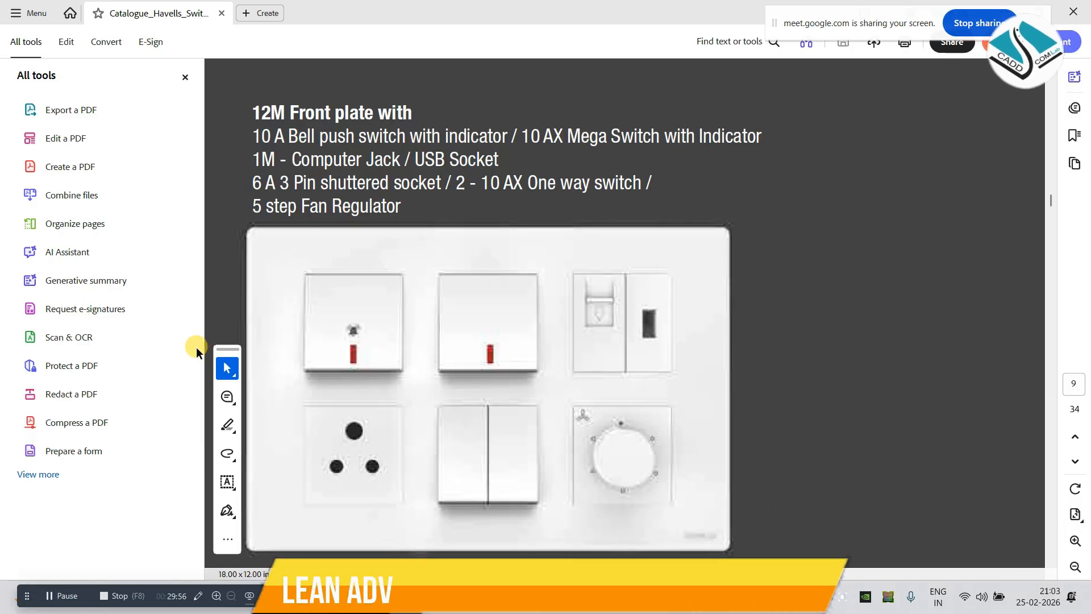
# - Circle the "12M Front plate with" heading using the screen recorder's orange freehand pen
pyautogui.click(198, 595)
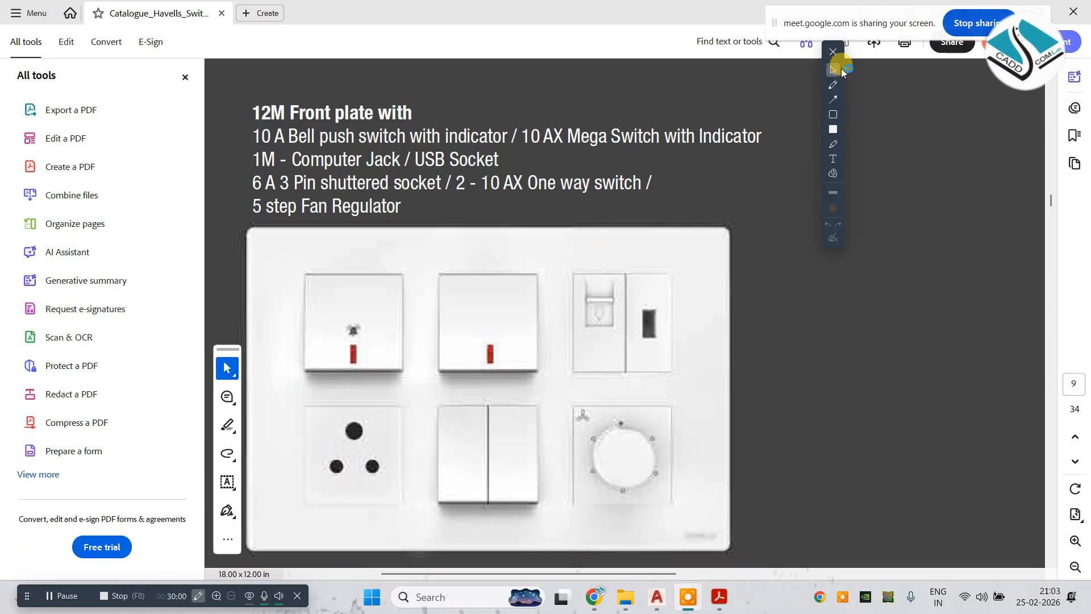
pyautogui.moveTo(842, 56); pyautogui.dragTo(915, 103)
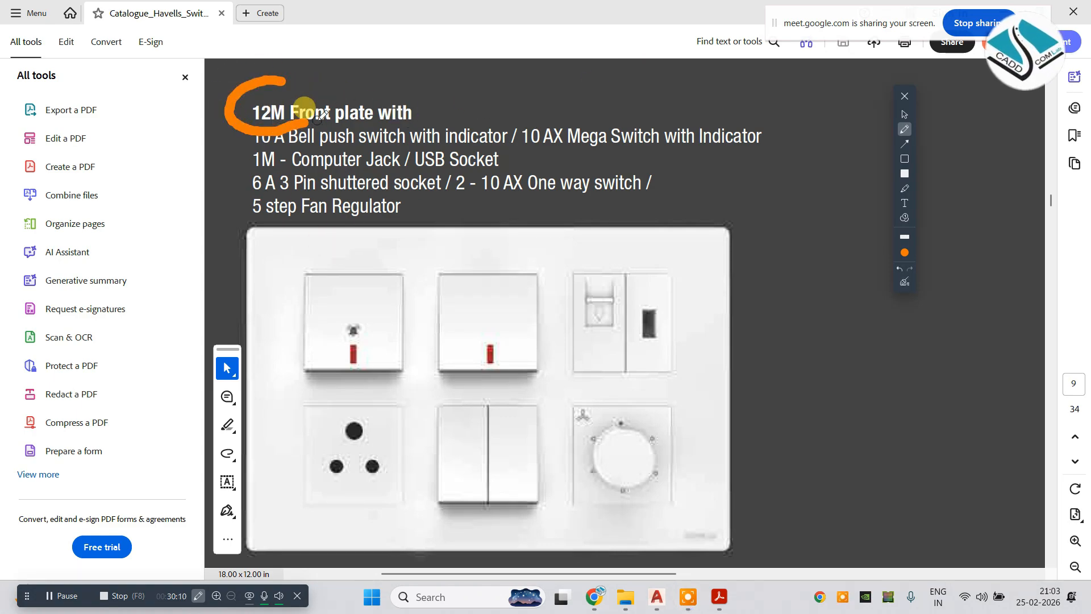
pyautogui.moveTo(444, 103); pyautogui.dragTo(279, 82)
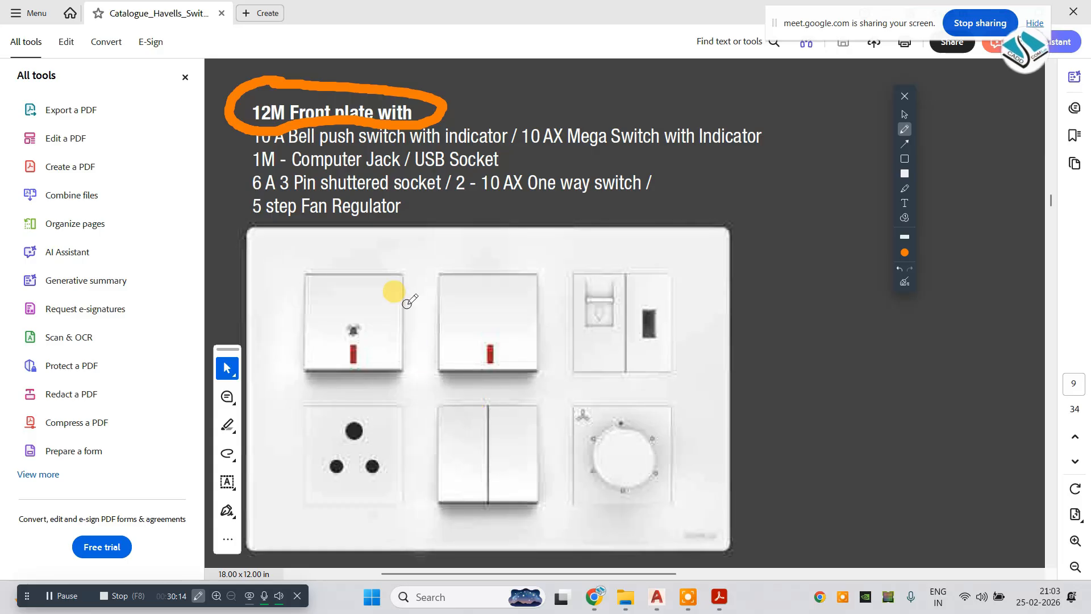
# - Mark each device on the 12M plate with a freehand orange stroke, write and circle 8 beside it, and clear all markings
pyautogui.moveTo(351, 293); pyautogui.dragTo(427, 241)
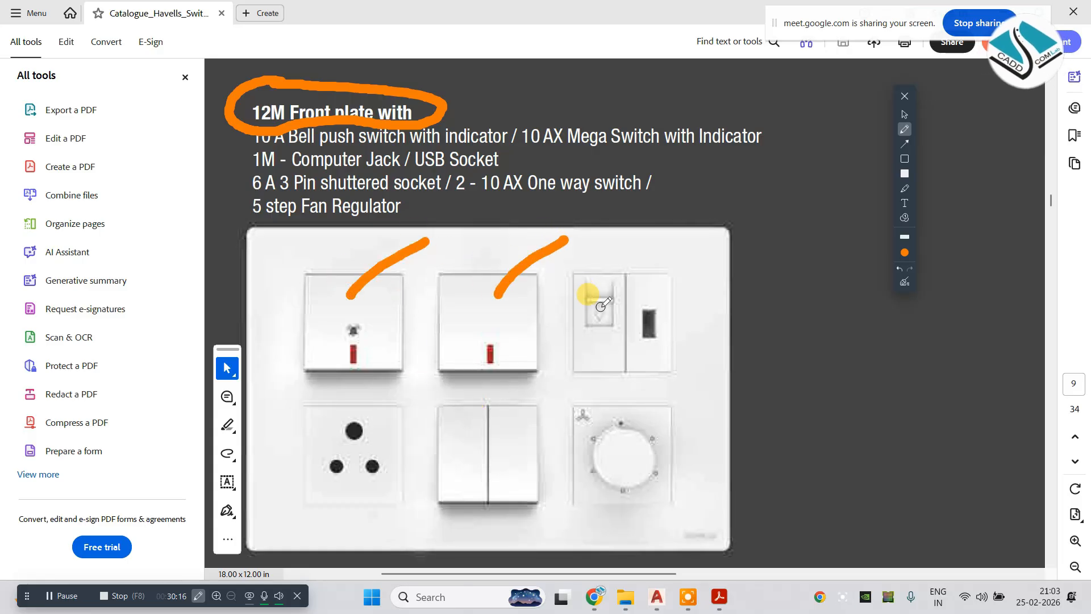
pyautogui.moveTo(349, 444); pyautogui.dragTo(288, 477)
pyautogui.click(469, 449)
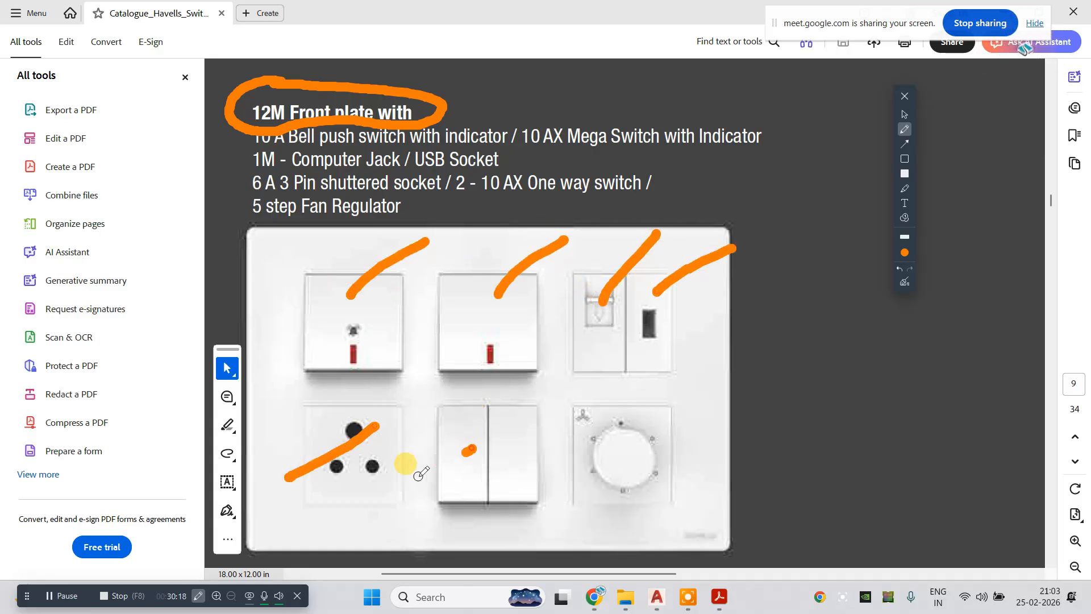
pyautogui.moveTo(621, 452); pyautogui.dragTo(750, 423)
pyautogui.moveTo(841, 369); pyautogui.dragTo(878, 364)
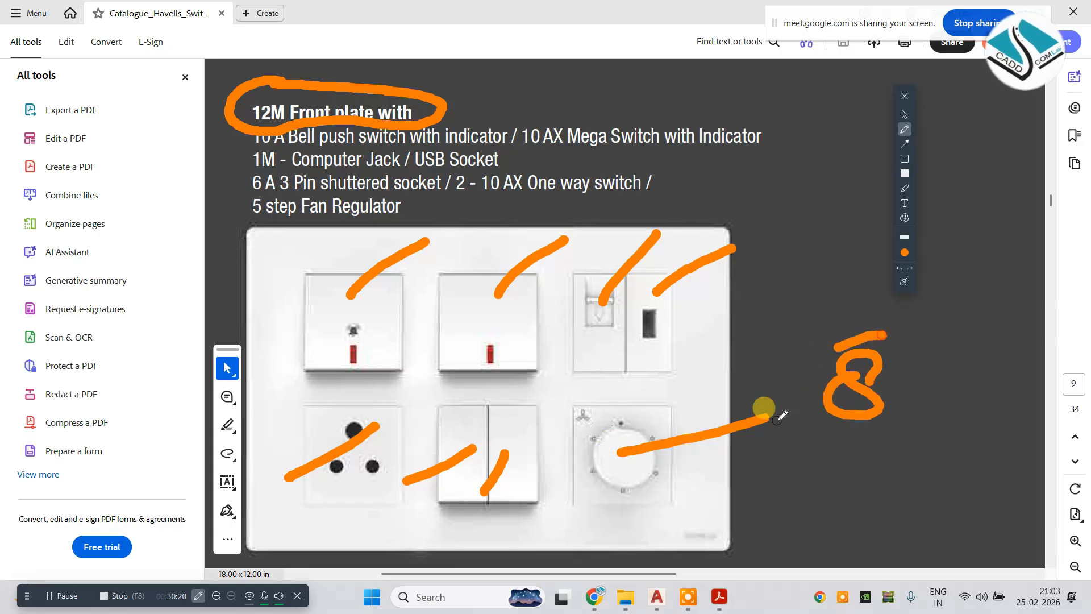
pyautogui.moveTo(779, 416); pyautogui.dragTo(865, 329)
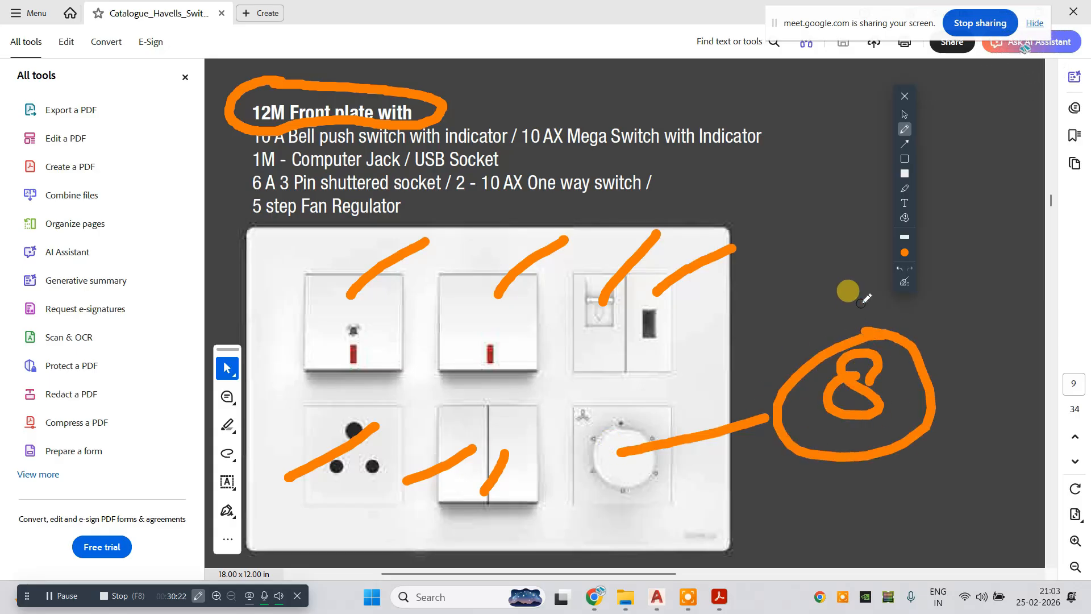
pyautogui.click(906, 285)
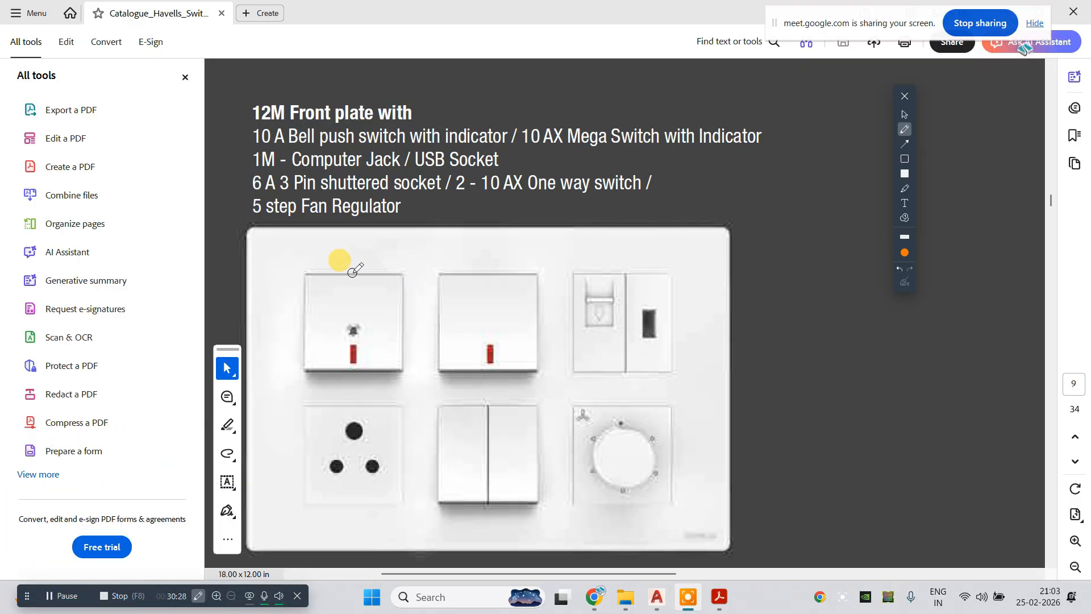
# - Mark the 12M plate's single modules with orange strokes, frame its heading, clear the markings and close the drawing tools
pyautogui.moveTo(355, 270); pyautogui.dragTo(359, 368)
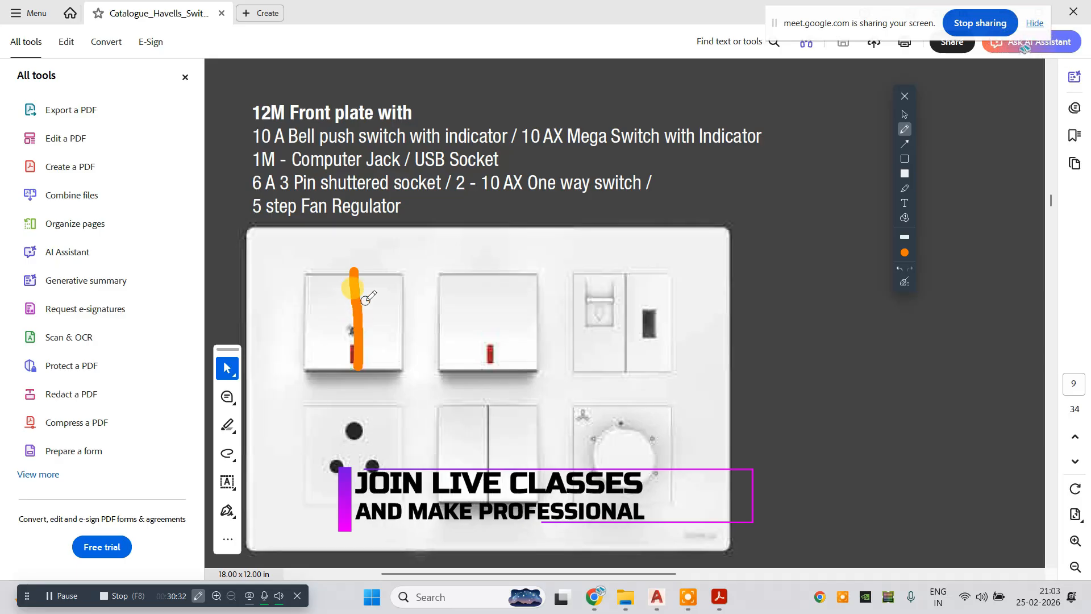
pyautogui.moveTo(396, 266)
pyautogui.mouseDown()
pyautogui.moveTo(397, 366)
pyautogui.moveTo(301, 358)
pyautogui.moveTo(302, 307)
pyautogui.mouseUp()
pyautogui.moveTo(439, 273)
pyautogui.mouseDown()
pyautogui.moveTo(504, 259)
pyautogui.moveTo(535, 291)
pyautogui.mouseUp()
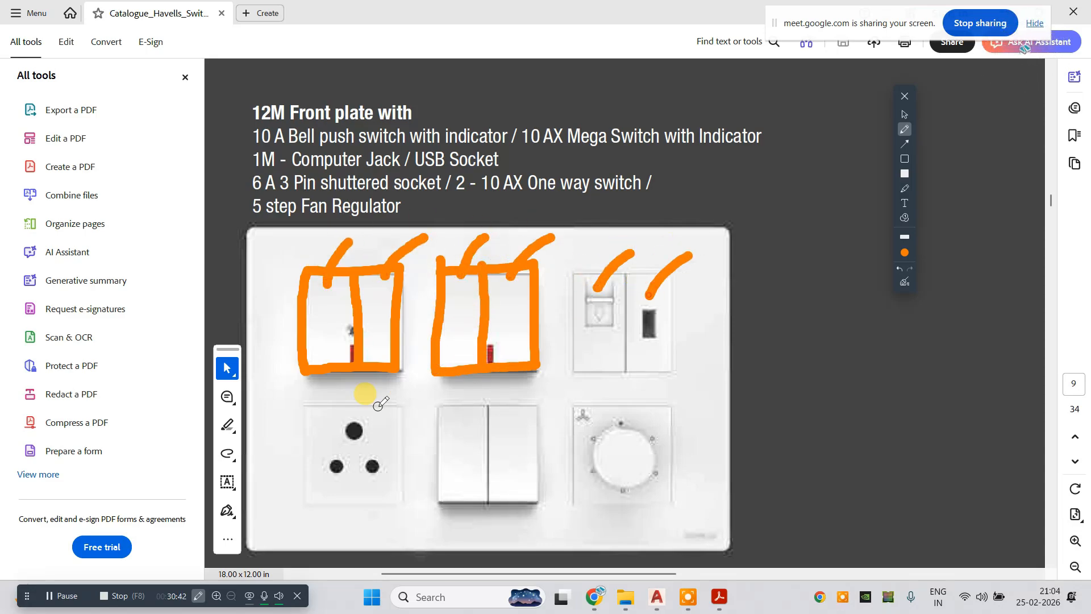
pyautogui.moveTo(348, 445); pyautogui.dragTo(305, 419)
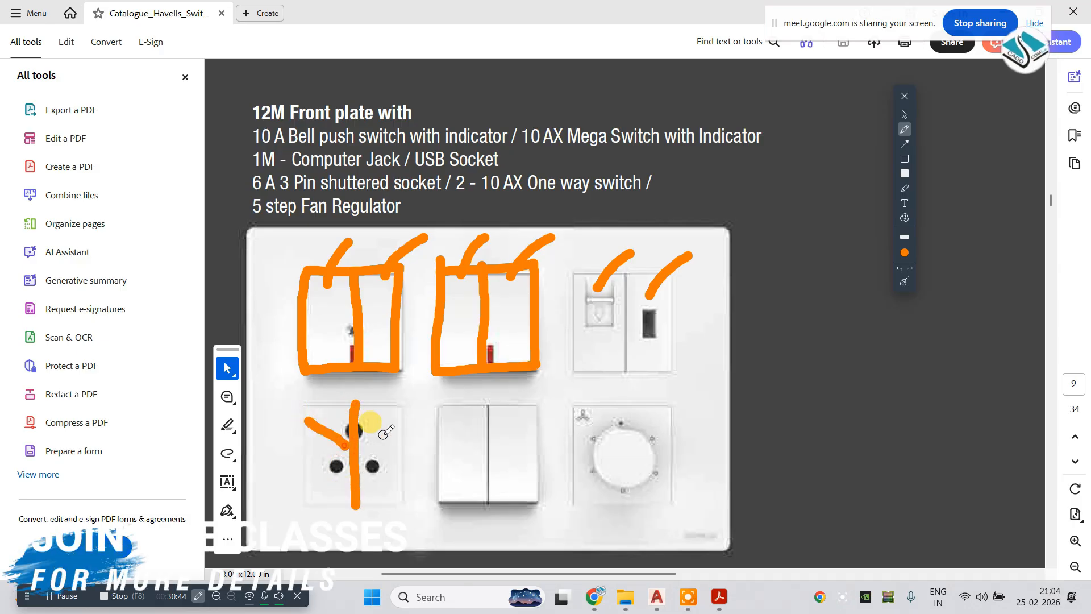
pyautogui.moveTo(375, 395); pyautogui.dragTo(384, 437)
pyautogui.moveTo(631, 404); pyautogui.dragTo(635, 483)
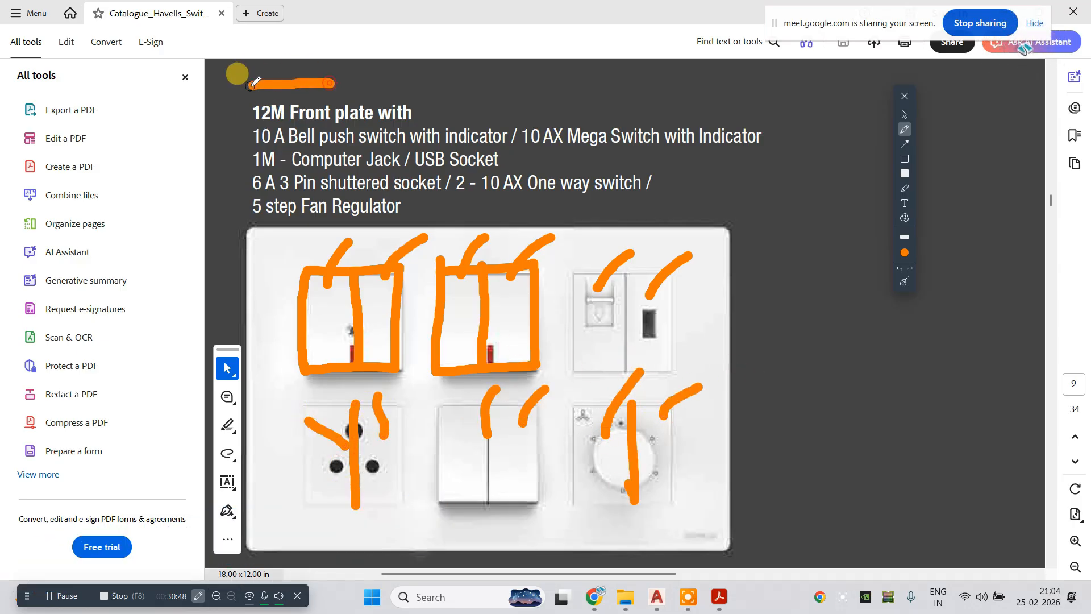
pyautogui.moveTo(246, 124); pyautogui.dragTo(436, 126)
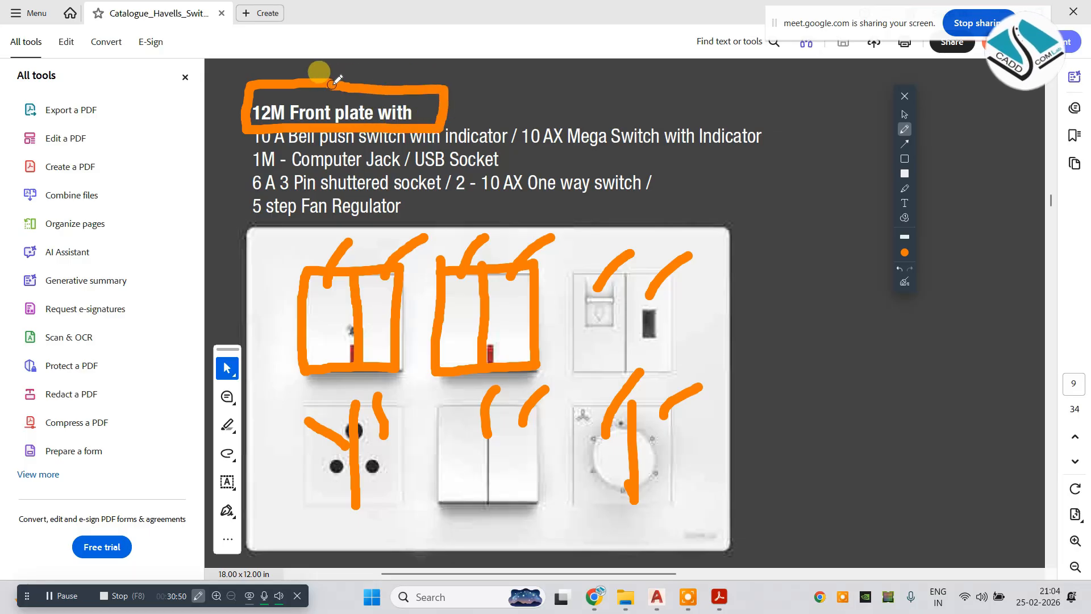
pyautogui.click(905, 278)
pyautogui.click(905, 95)
# - Examine the 6M, 4M and 2M front plate illustrations on page 11 and close the catalogue
pyautogui.scroll(-10, 648, 268)
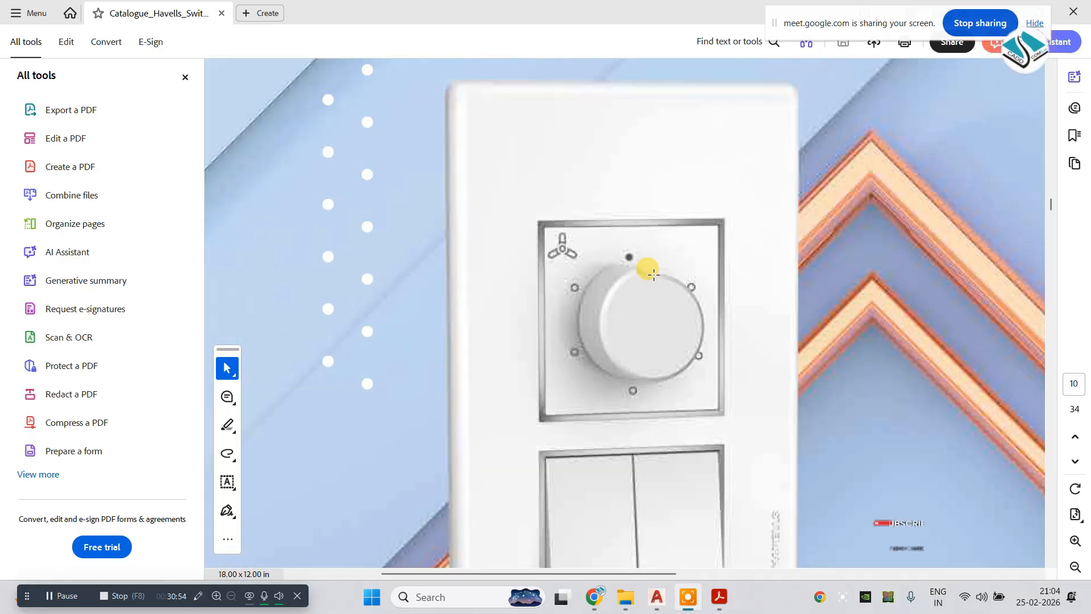
pyautogui.scroll(-1, 650, 272)
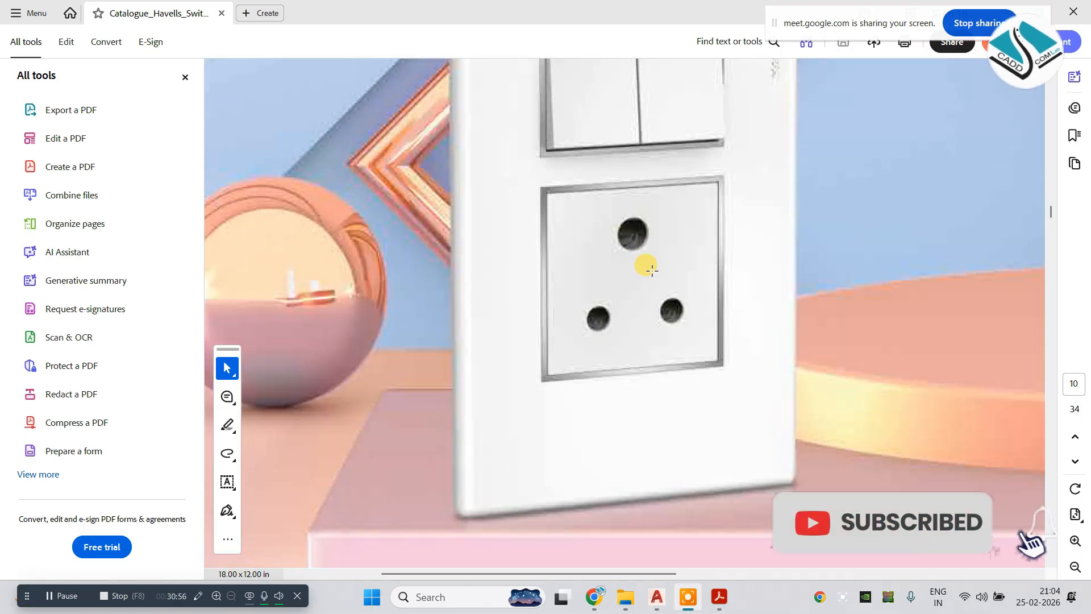
pyautogui.keyDown('ctrl'); pyautogui.scroll(-5, 652, 270); pyautogui.keyUp('ctrl')
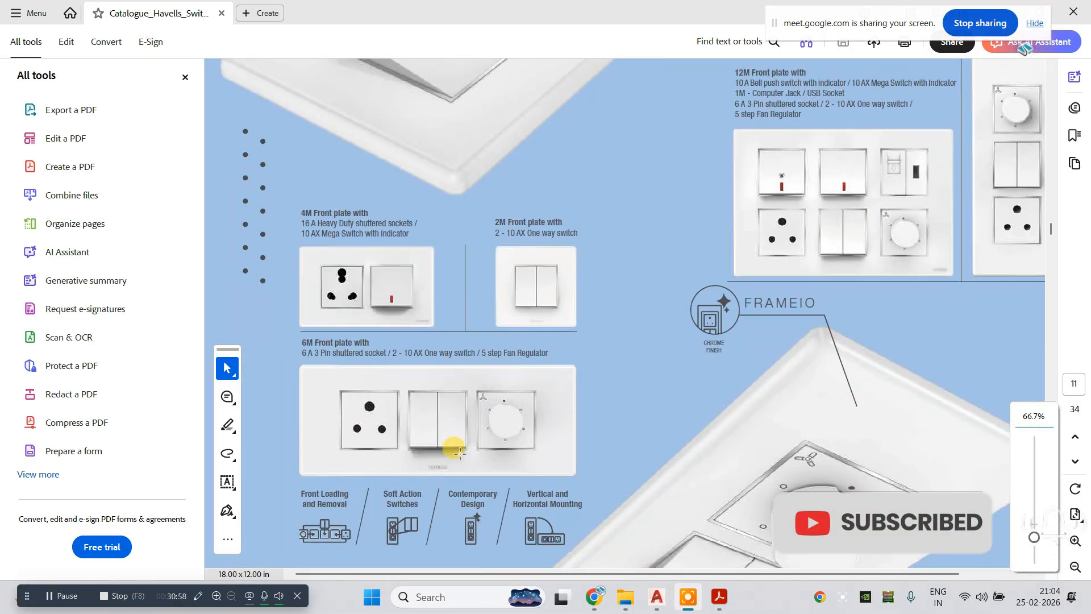
pyautogui.keyDown('ctrl'); pyautogui.scroll(3, 459, 452); pyautogui.keyUp('ctrl')
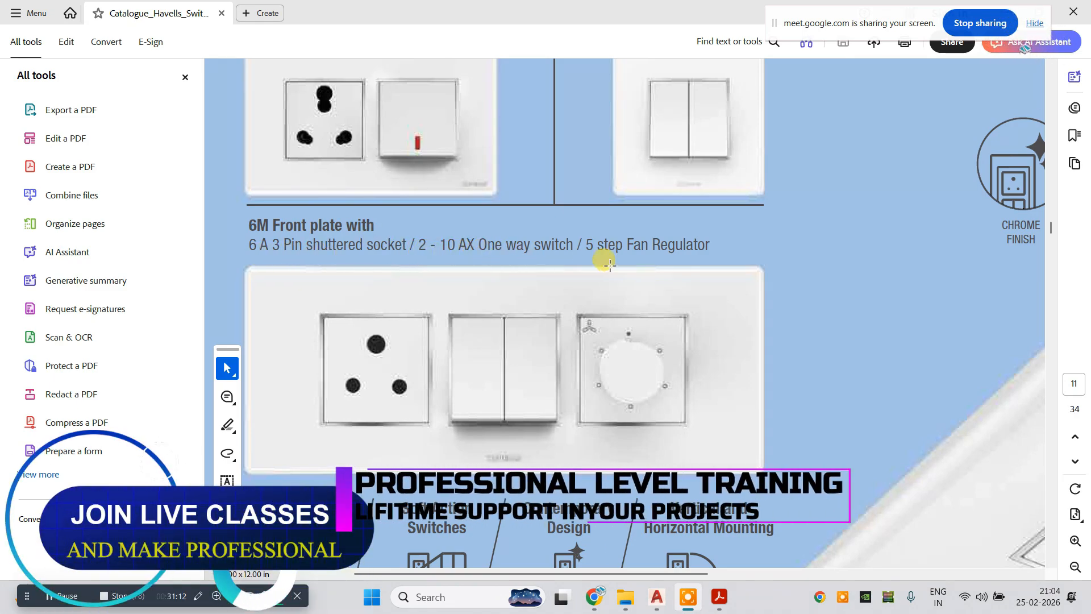
pyautogui.scroll(4, 506, 300)
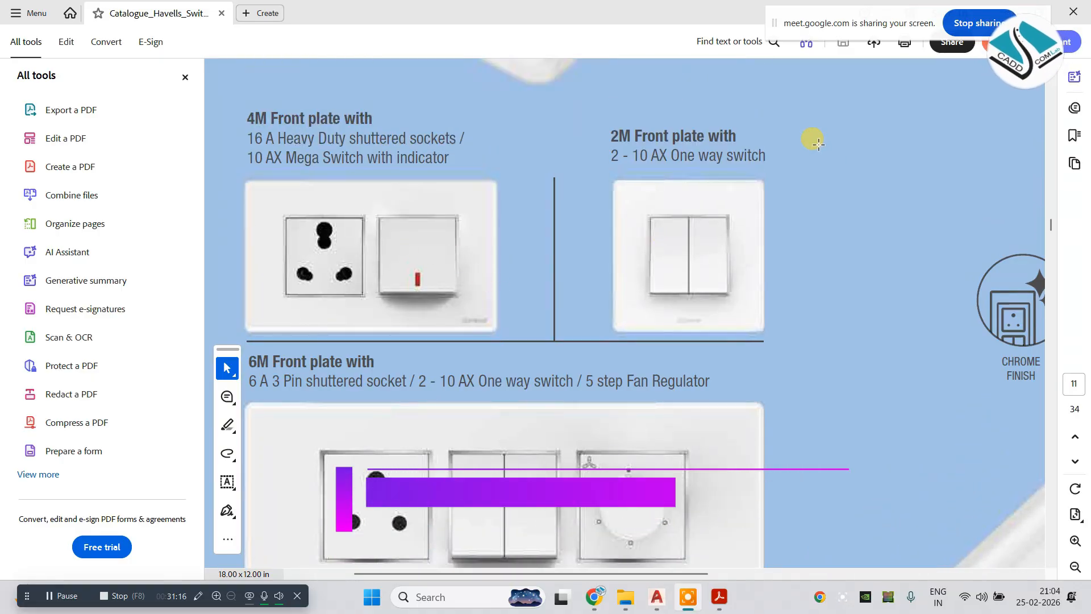
pyautogui.click(1074, 11)
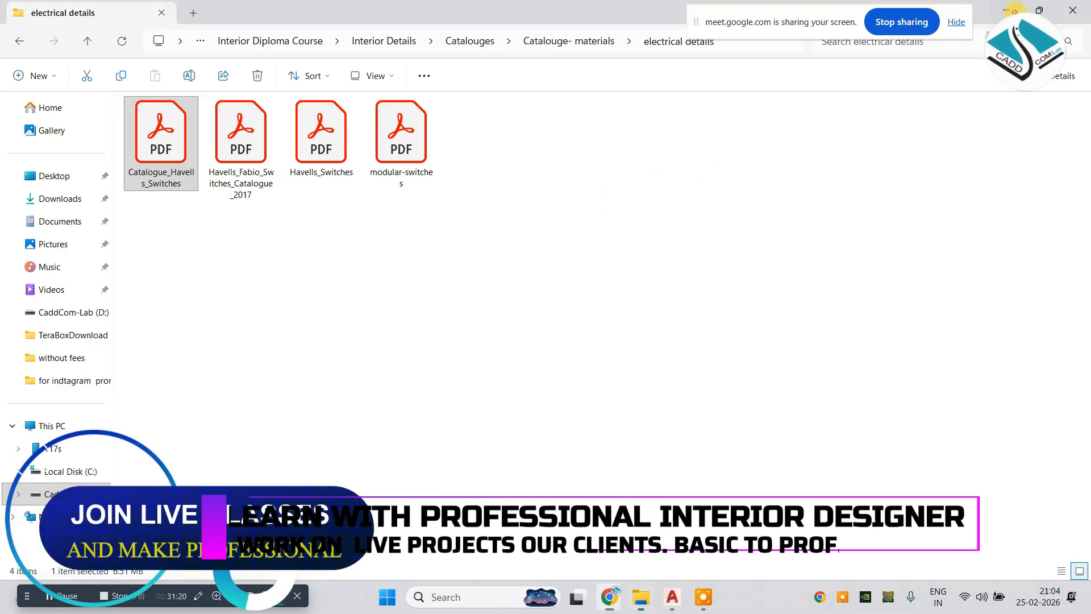
# - Switch to AutoCAD and move the electrical layout sheet beside the dark red framed drawing sheets
pyautogui.hotkey('alt', 'Tab')
pyautogui.scroll(-6, 541, 240)
pyautogui.moveTo(689, 290); pyautogui.dragTo(543, 209, button='middle')
pyautogui.scroll(2, 714, 271)
pyautogui.press('Escape')
pyautogui.click(738, 264)
pyautogui.click(541, 372)
pyautogui.write('m')
pyautogui.press('Return')
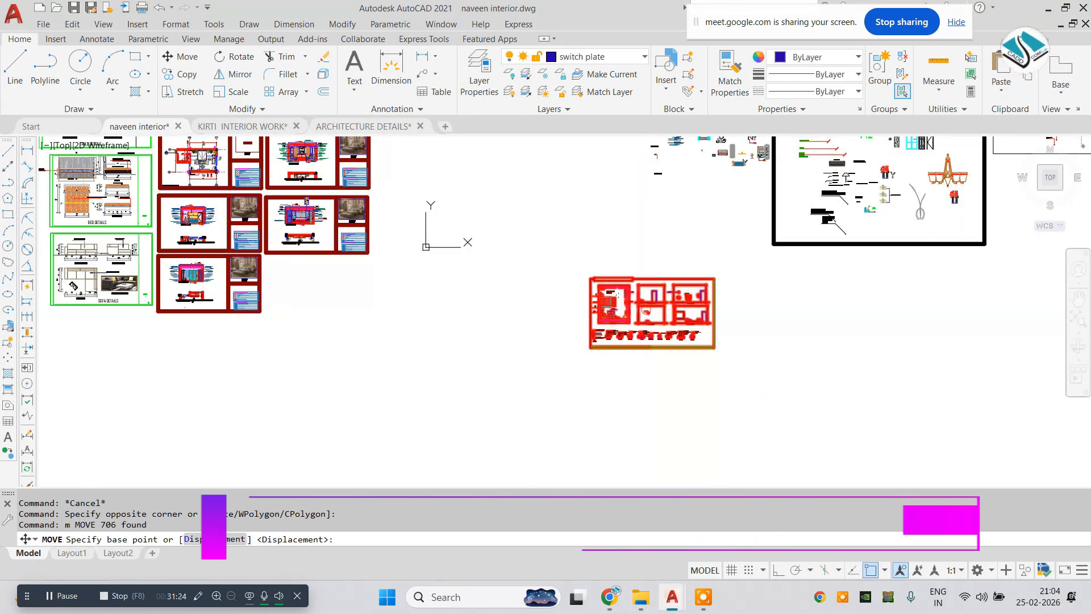
pyautogui.click(733, 319)
pyautogui.scroll(4, 340, 279)
pyautogui.scroll(-4, 324, 291)
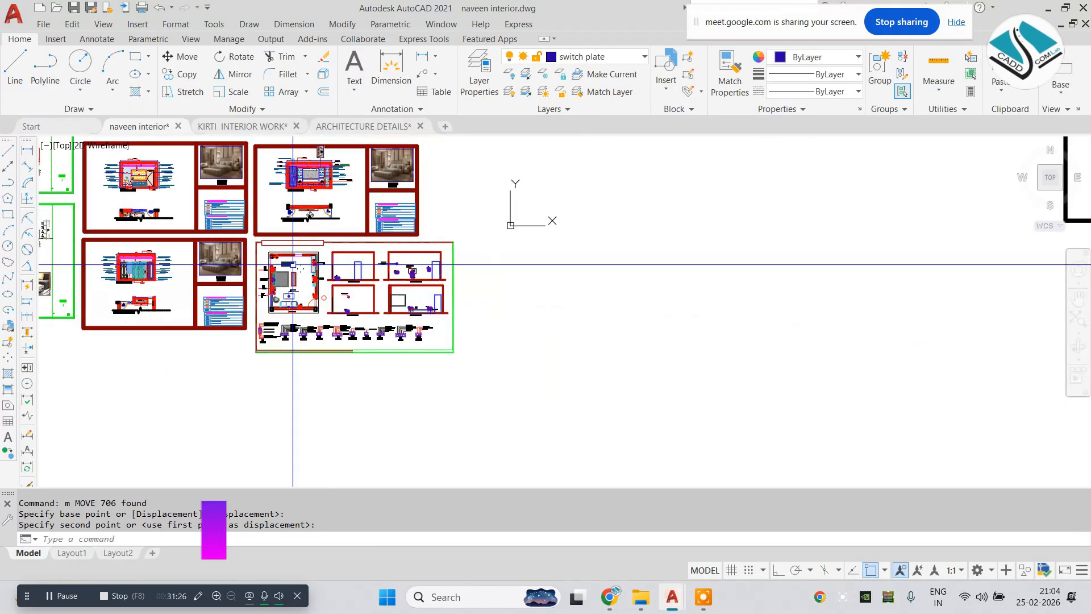
pyautogui.press('Escape')
# - Examine the SB-2 switchboard detail and its labelled modules on the electrical sheet
pyautogui.scroll(6, 425, 377)
pyautogui.scroll(10, 425, 378)
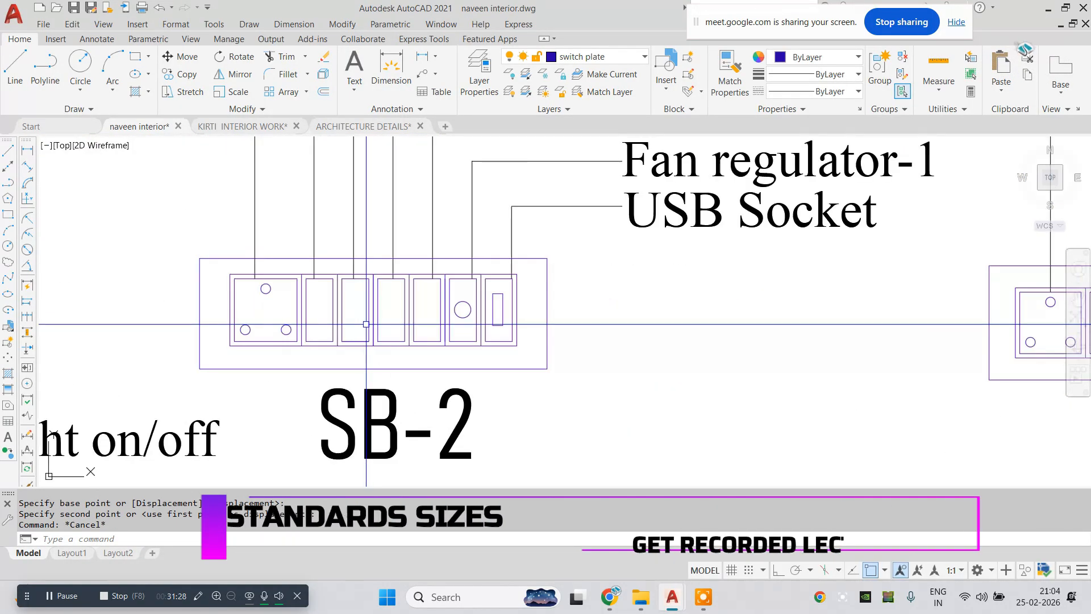
pyautogui.scroll(-2, 591, 333)
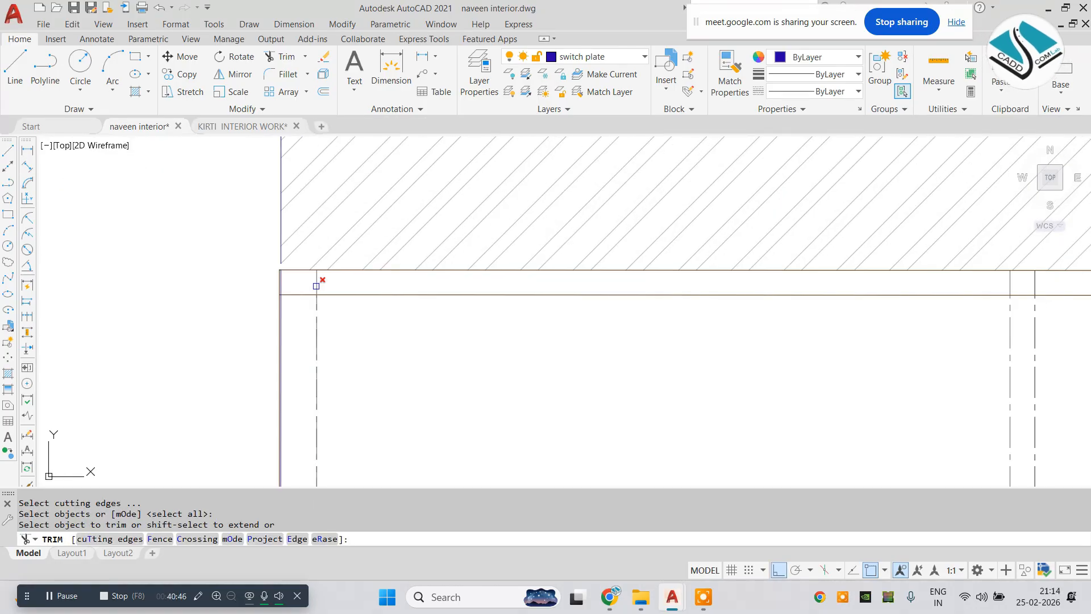
# - Trim the dash-dot panel lines where they cross the thin strip below the hatched wall in the unit's plan
pyautogui.scroll(3, 738, 288)
pyautogui.scroll(-3, 625, 270)
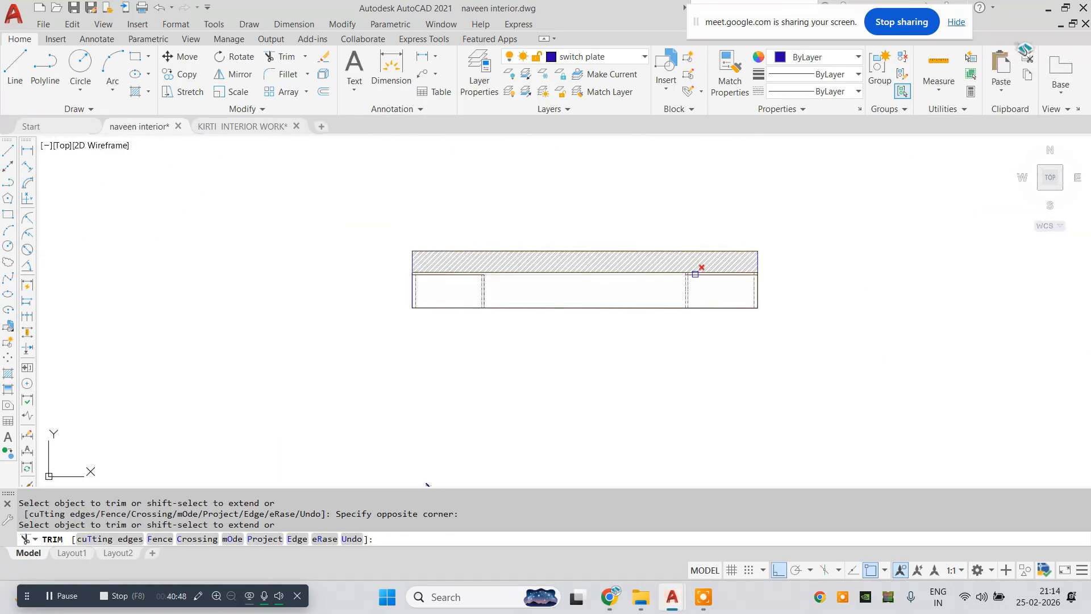
pyautogui.scroll(5, 653, 264)
pyautogui.scroll(-5, 614, 274)
pyautogui.scroll(7, 718, 273)
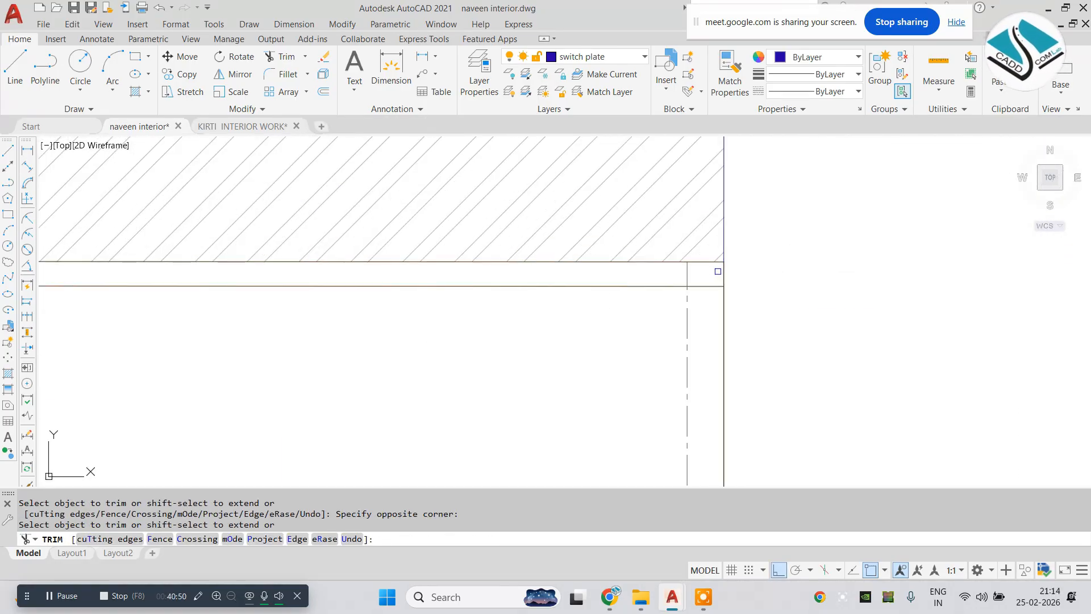
pyautogui.click(687, 273)
pyautogui.click(655, 275)
pyautogui.press('Escape')
pyautogui.scroll(-5, 638, 276)
pyautogui.moveTo(169, 273); pyautogui.dragTo(679, 283, button='middle')
pyautogui.press('Escape')
pyautogui.press('Escape')
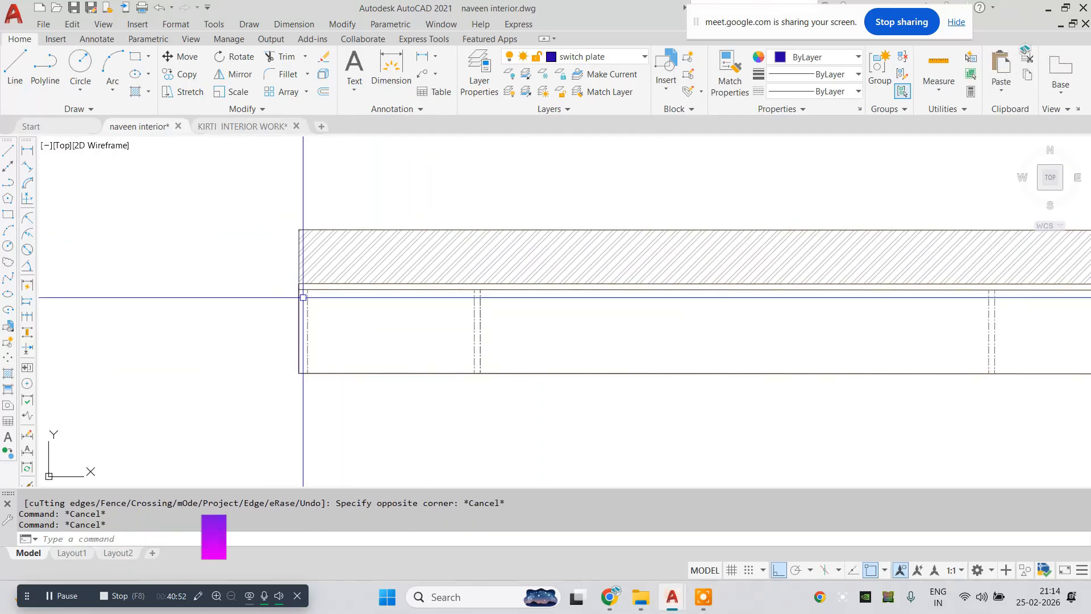
# - Hatch the thin strip below the wall with the ANSI31 pattern at scale 3
pyautogui.scroll(3, 303, 296)
pyautogui.scroll(-3, 318, 288)
pyautogui.write('h')
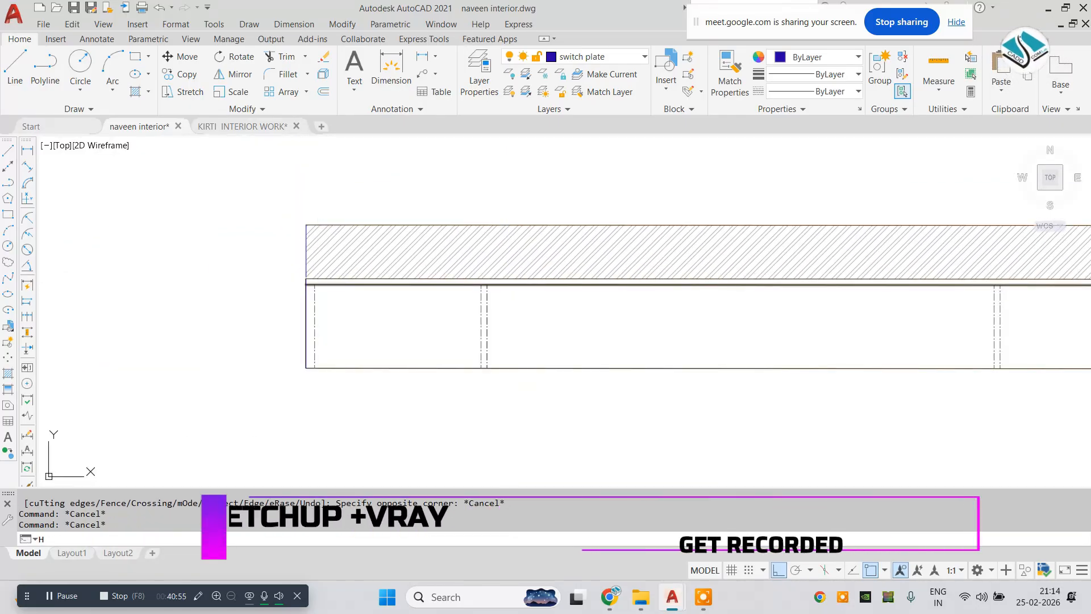
pyautogui.press('Return')
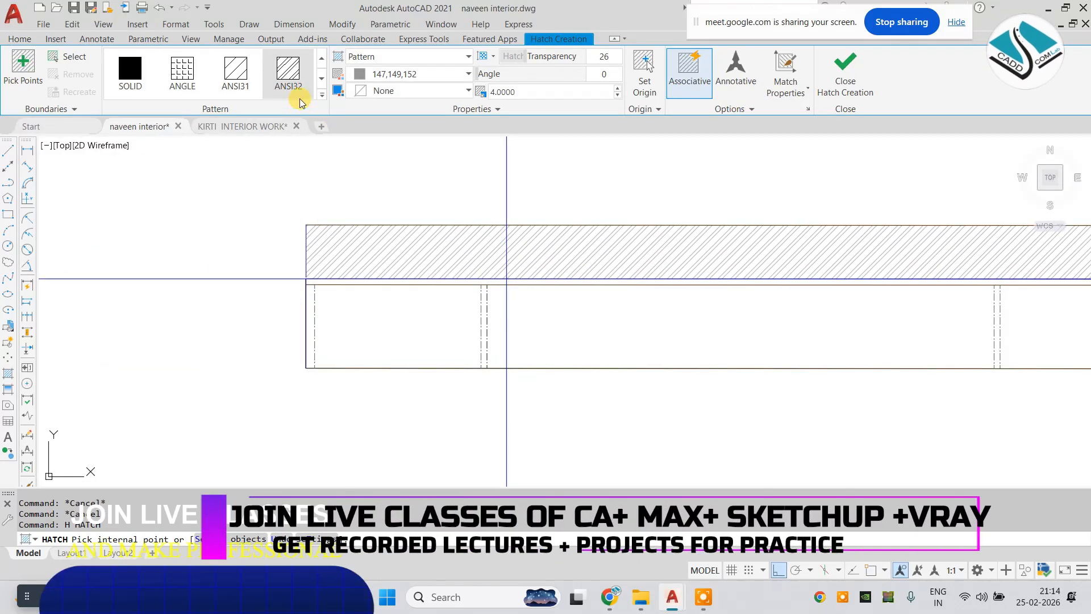
pyautogui.moveTo(380, 180); pyautogui.dragTo(360, 179, button='middle')
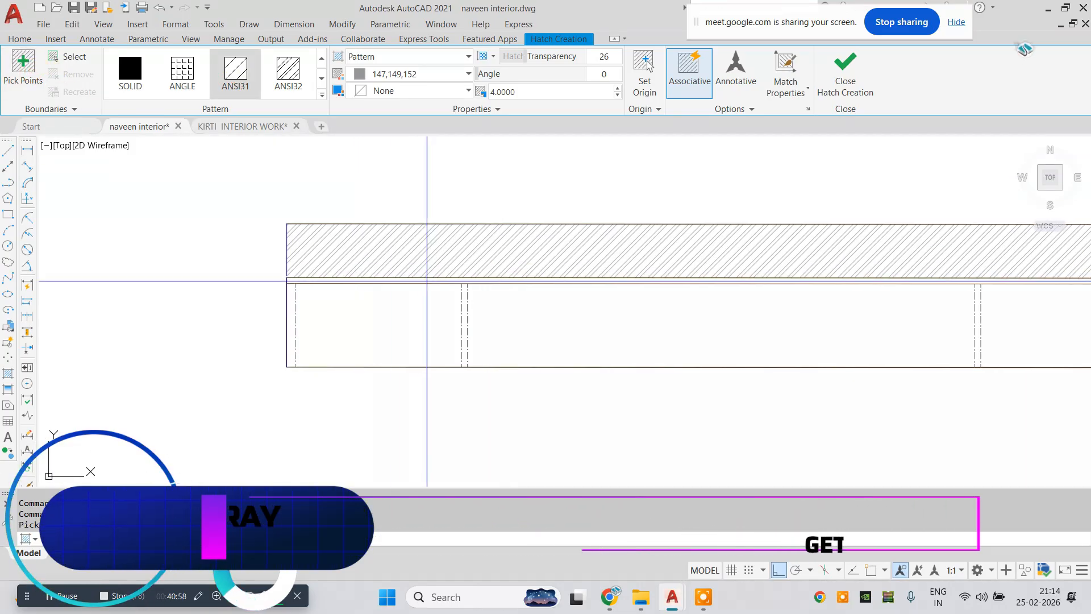
pyautogui.scroll(4, 426, 280)
pyautogui.click(417, 276)
pyautogui.press('Escape')
pyautogui.scroll(-4, 449, 268)
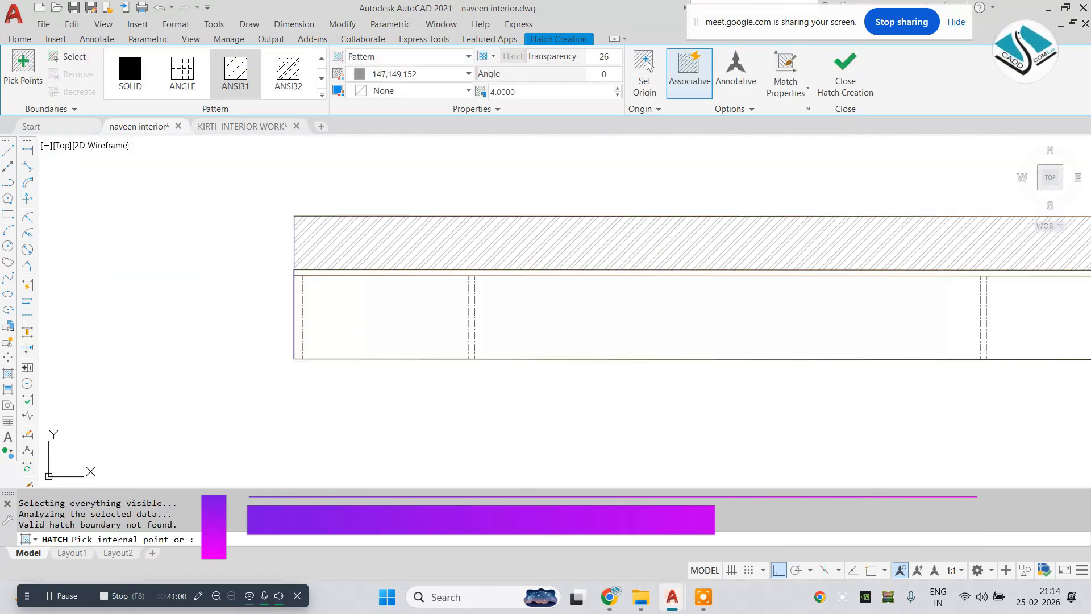
pyautogui.click(434, 273)
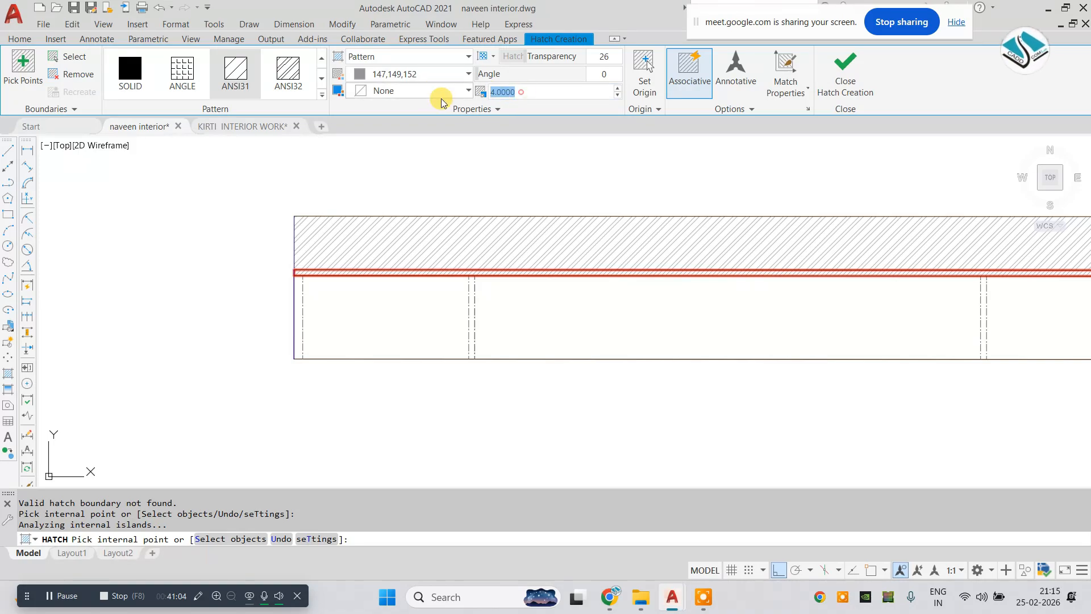
pyautogui.click(844, 84)
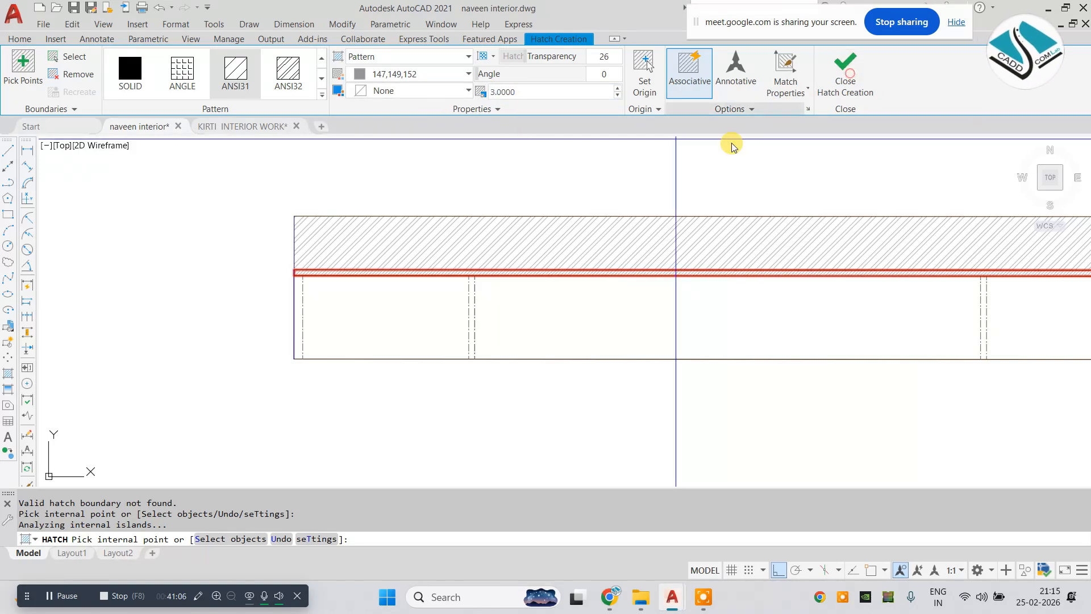
# - Add a linear dimension for the plan's overall length above the hatched wall
pyautogui.scroll(-10, 430, 241)
pyautogui.scroll(8, 446, 275)
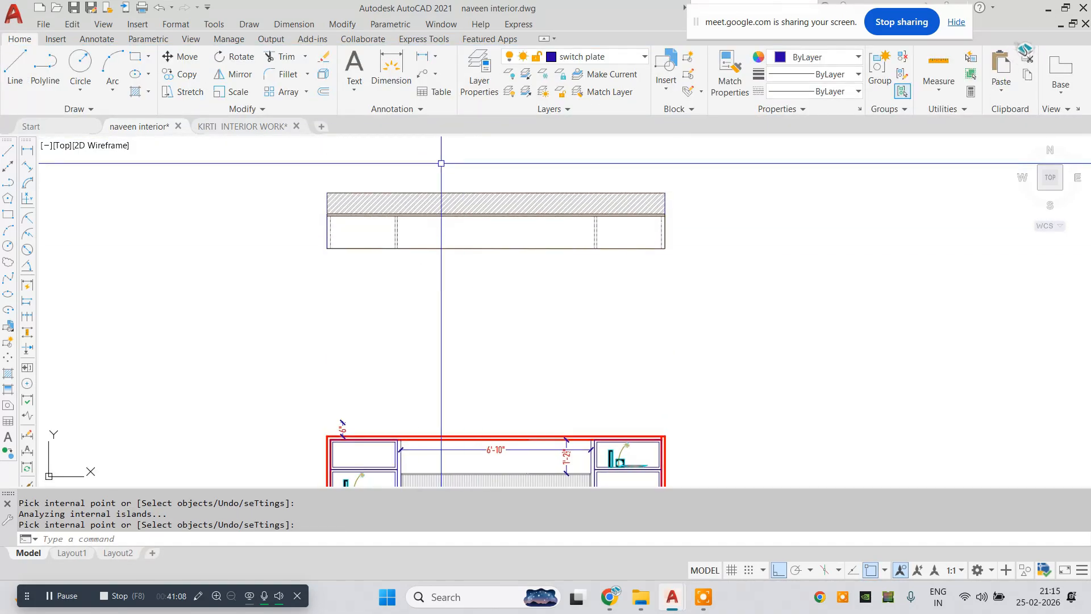
pyautogui.press('Escape')
pyautogui.press('Escape')
pyautogui.click(294, 24)
pyautogui.click(308, 67)
pyautogui.scroll(3, 333, 190)
pyautogui.scroll(3, 285, 190)
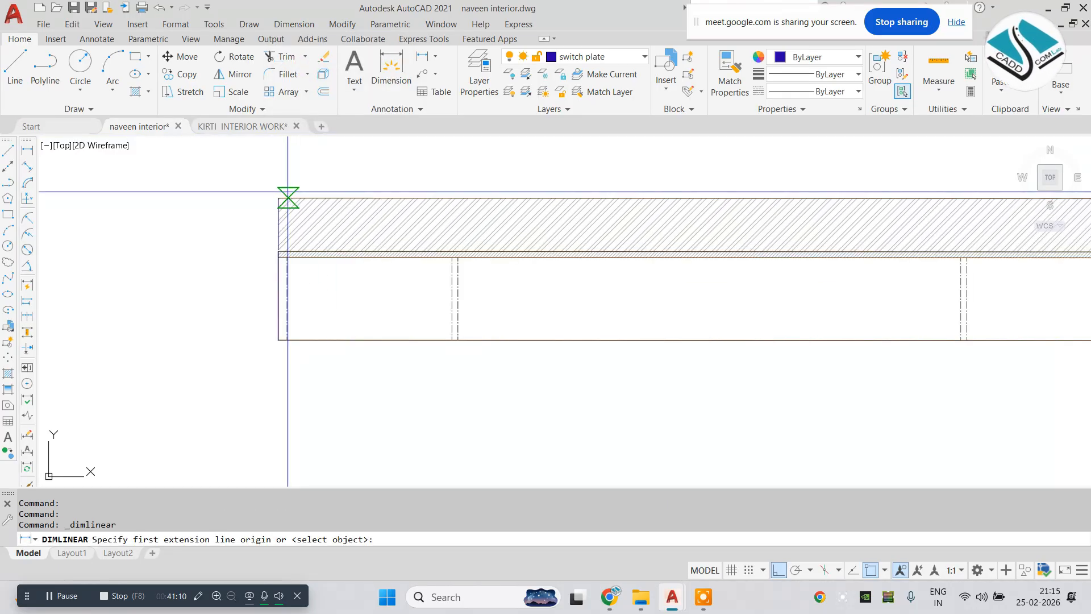
pyautogui.click(278, 191)
pyautogui.scroll(-3, 337, 225)
pyautogui.click(840, 207)
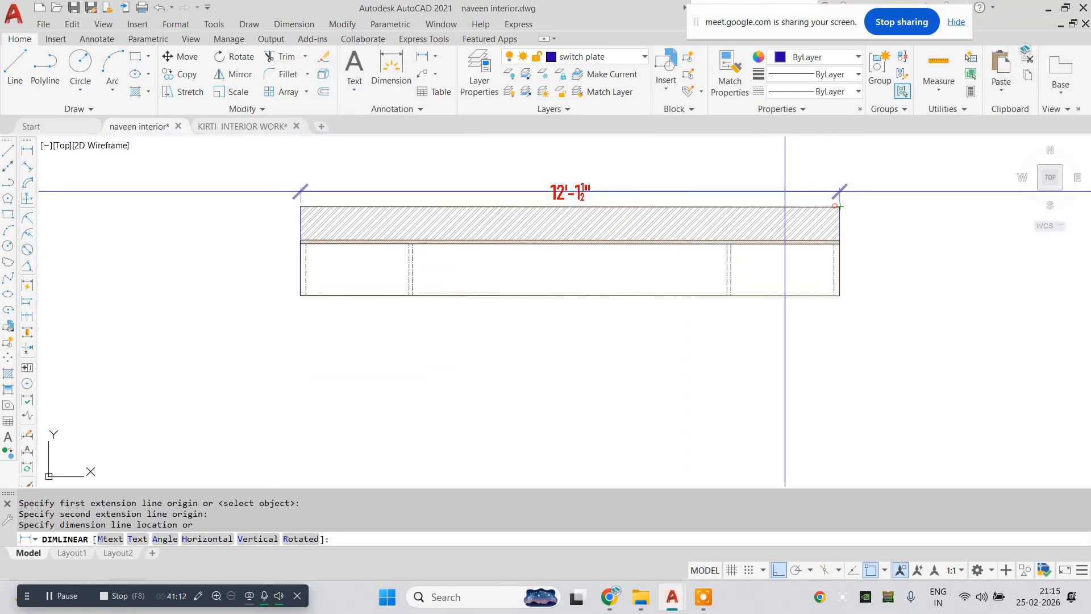
pyautogui.click(784, 189)
pyautogui.press('Escape')
# - Add a vertical linear dimension for the hatched wall's thickness at the plan's left end
pyautogui.press('Return')
pyautogui.scroll(2, 311, 197)
pyautogui.click(309, 197)
pyautogui.click(309, 249)
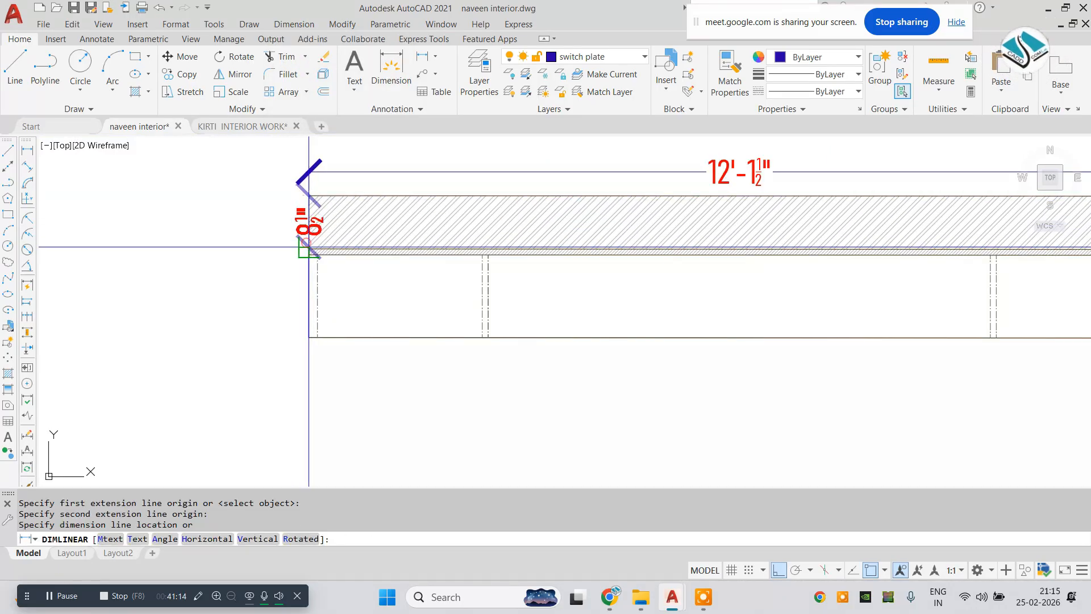
pyautogui.click(284, 224)
pyautogui.moveTo(339, 329); pyautogui.dragTo(290, 275, button='middle')
pyautogui.press('Escape')
# - Dimension the left bay's width along the plan's lower edge, from the outer corner to the first partition
pyautogui.press('Return')
pyautogui.click(260, 282)
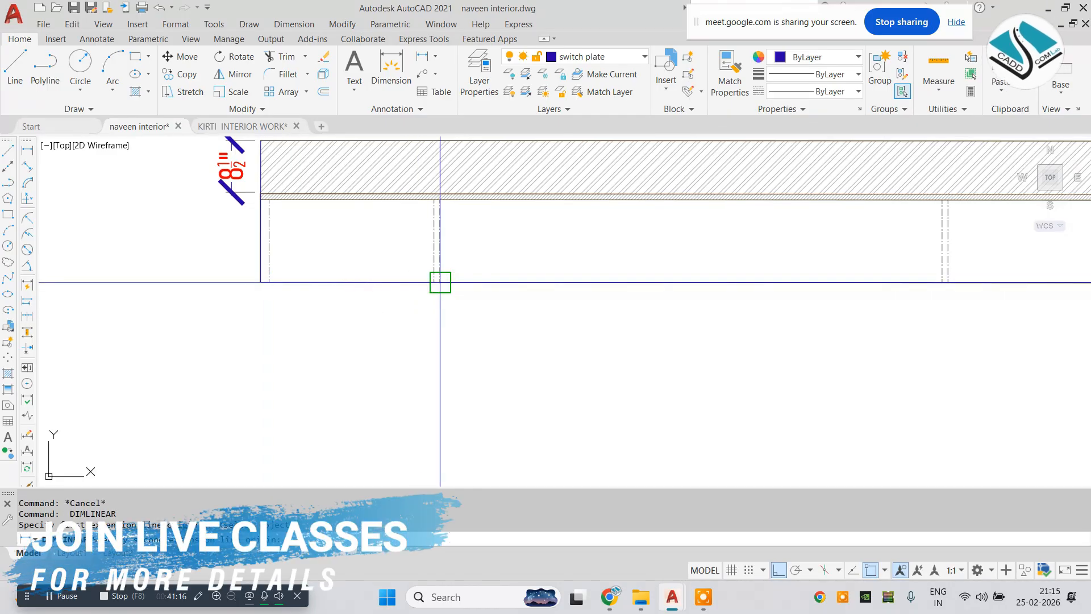
pyautogui.click(438, 283)
pyautogui.scroll(-3, 370, 287)
pyautogui.scroll(2, 483, 286)
pyautogui.scroll(2, 521, 285)
pyautogui.press('Escape')
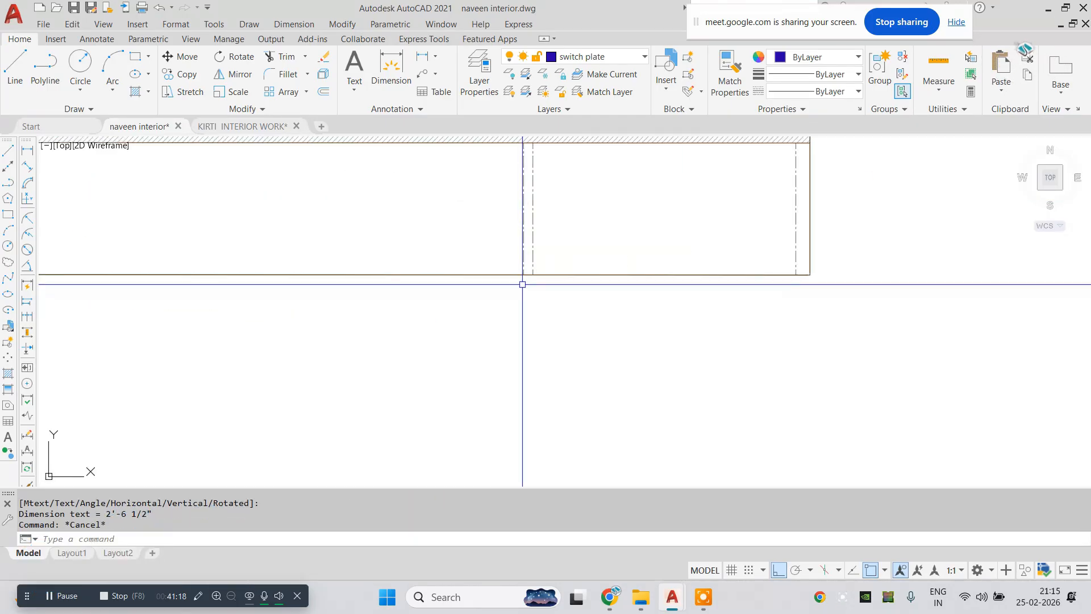
# - Dimension the right bay's width along the plan's lower edge, from the second partition to the outer corner
pyautogui.press('Return')
pyautogui.click(524, 276)
pyautogui.click(807, 275)
pyautogui.scroll(-3, 792, 268)
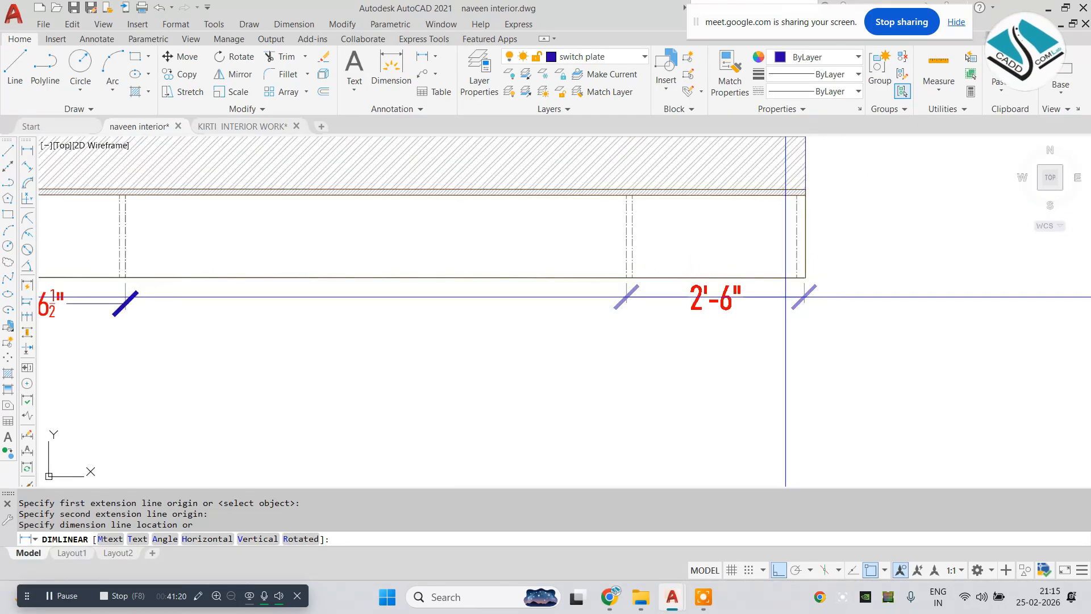
pyautogui.click(560, 268)
pyautogui.press('Escape')
# - Add a linear dimension for the middle bay's width between the two partitions, in line with the right bay's dimension
pyautogui.press('Return')
pyautogui.click(138, 251)
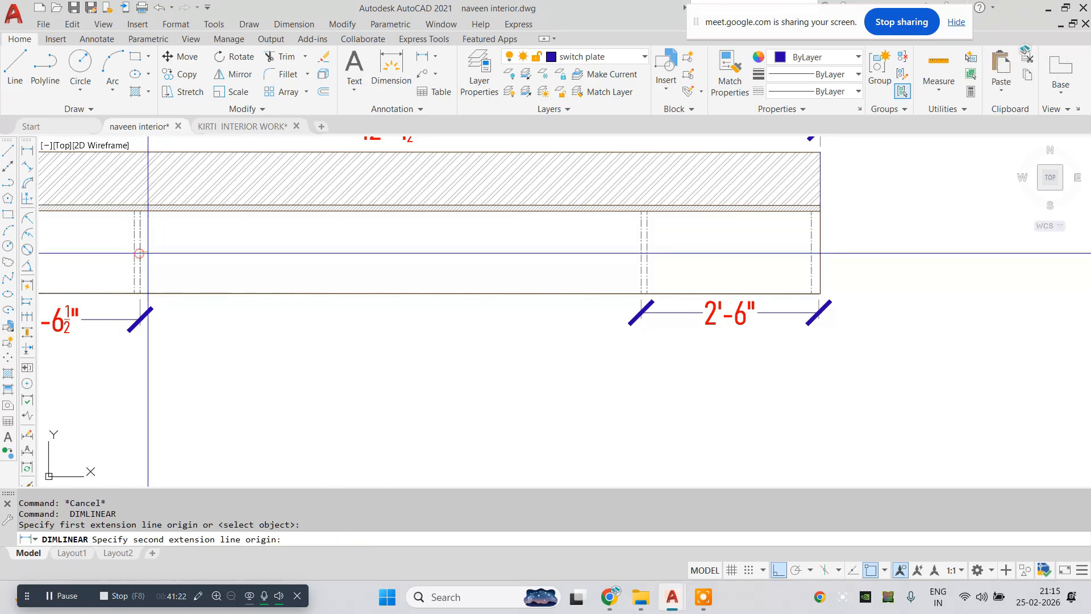
pyautogui.click(635, 311)
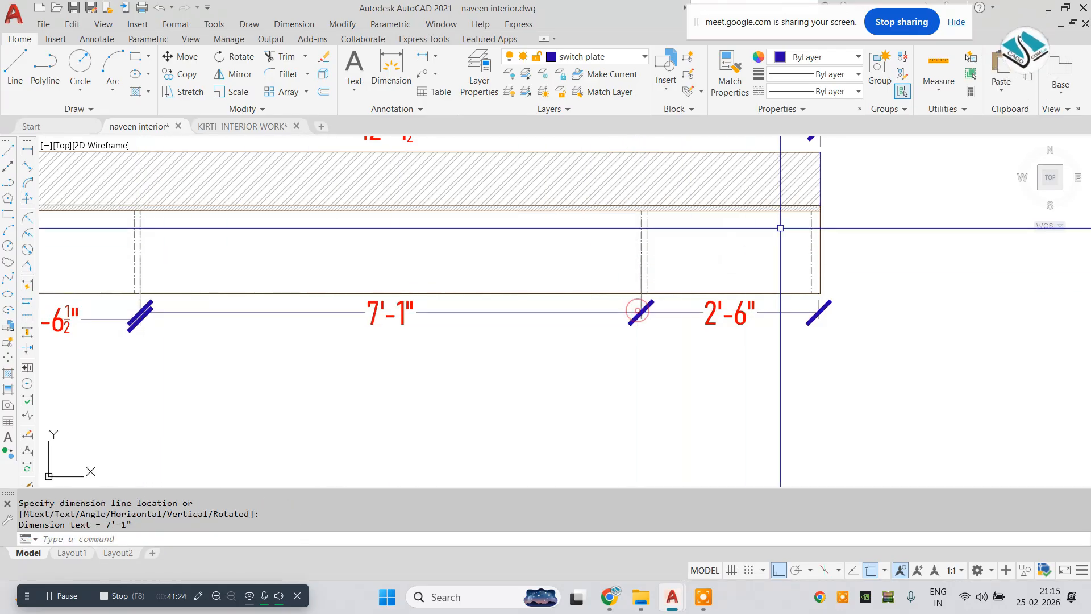
pyautogui.press('Escape')
# - Add a vertical linear dimension for the wall unit's depth at the plan's right end
pyautogui.moveTo(822, 209); pyautogui.dragTo(765, 220, button='middle')
pyautogui.click(772, 213)
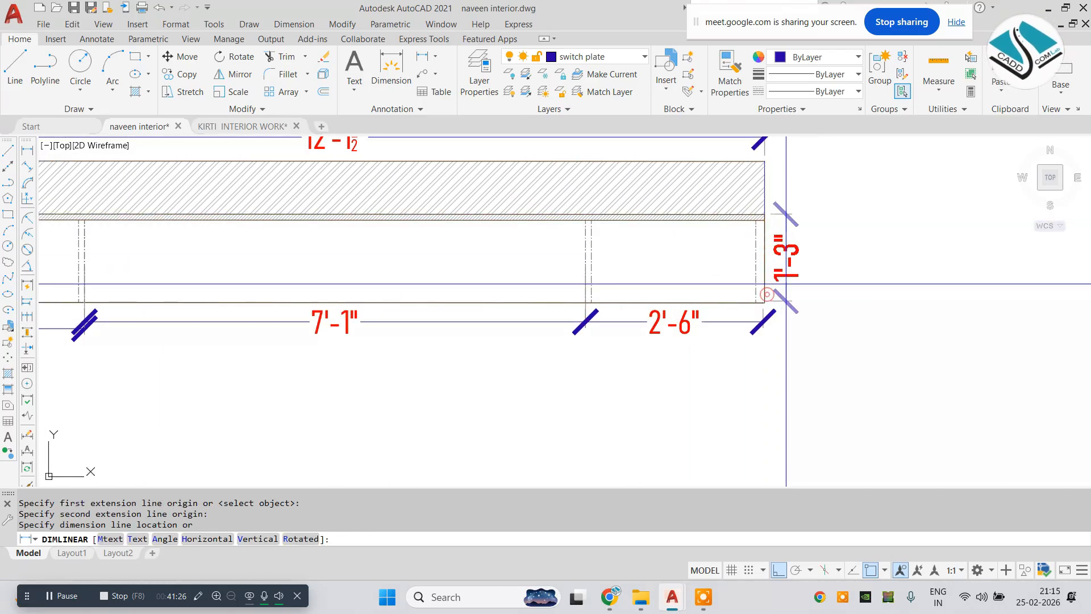
pyautogui.click(784, 258)
pyautogui.scroll(-4, 637, 257)
pyautogui.moveTo(519, 264); pyautogui.dragTo(495, 226, button='middle')
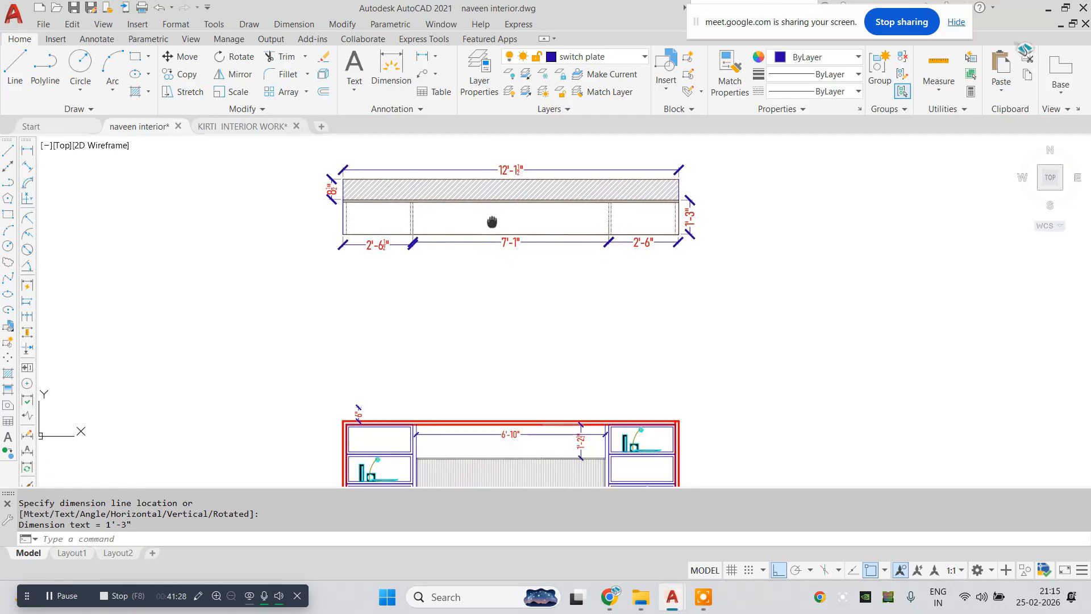
pyautogui.scroll(-4, 481, 255)
pyautogui.scroll(4, 445, 397)
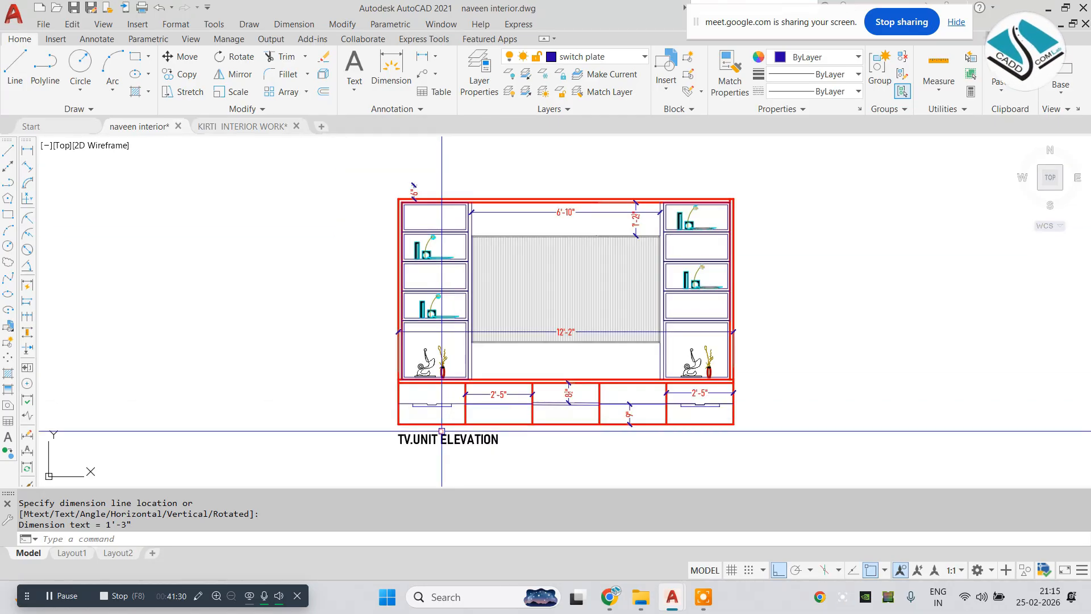
# - Copy the TV.UNIT ELEVATION title to just below the left end of the plan
pyautogui.click(421, 440)
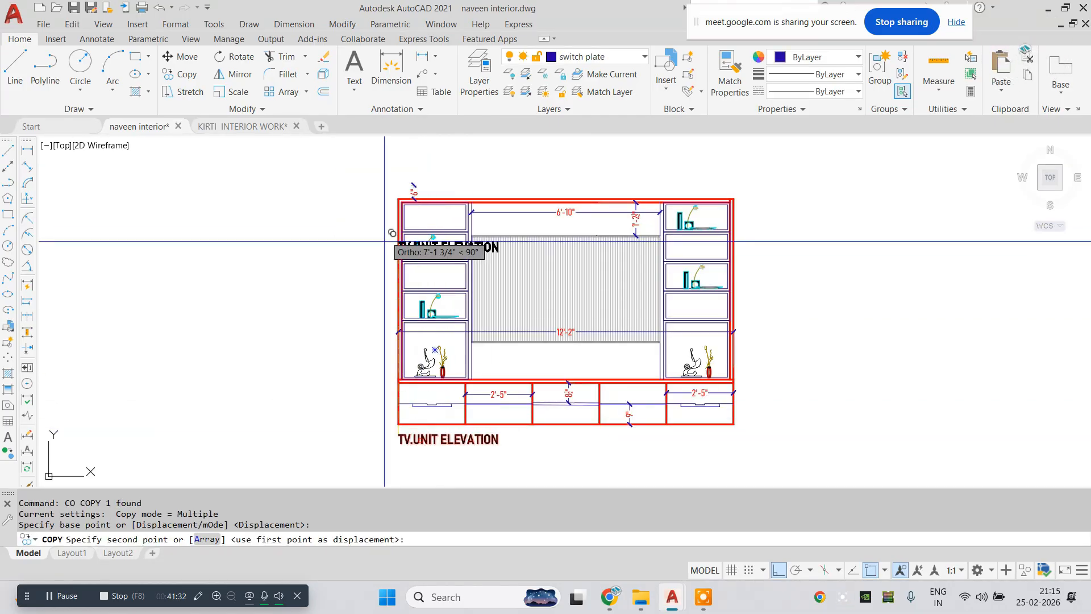
pyautogui.moveTo(384, 233); pyautogui.dragTo(392, 451, button='middle')
pyautogui.scroll(4, 392, 253)
pyautogui.click(398, 261)
pyautogui.press('Escape')
# - Change the copied title under the plan to read TV.UNIT PLAN
pyautogui.click(552, 271)
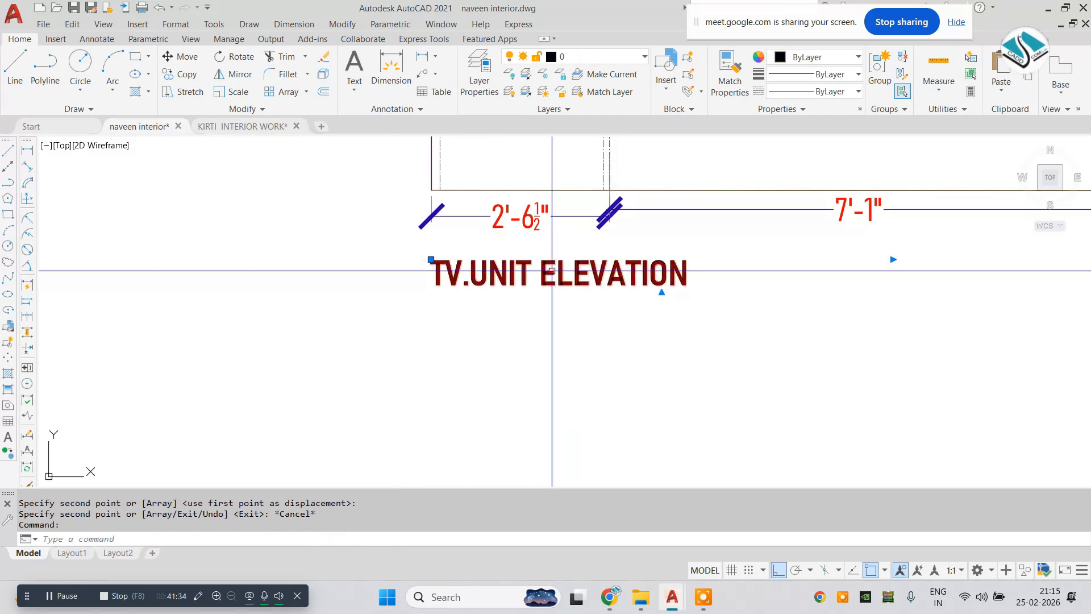
pyautogui.doubleClick(551, 271)
pyautogui.scroll(2, 552, 271)
pyautogui.moveTo(528, 274); pyautogui.dragTo(783, 275)
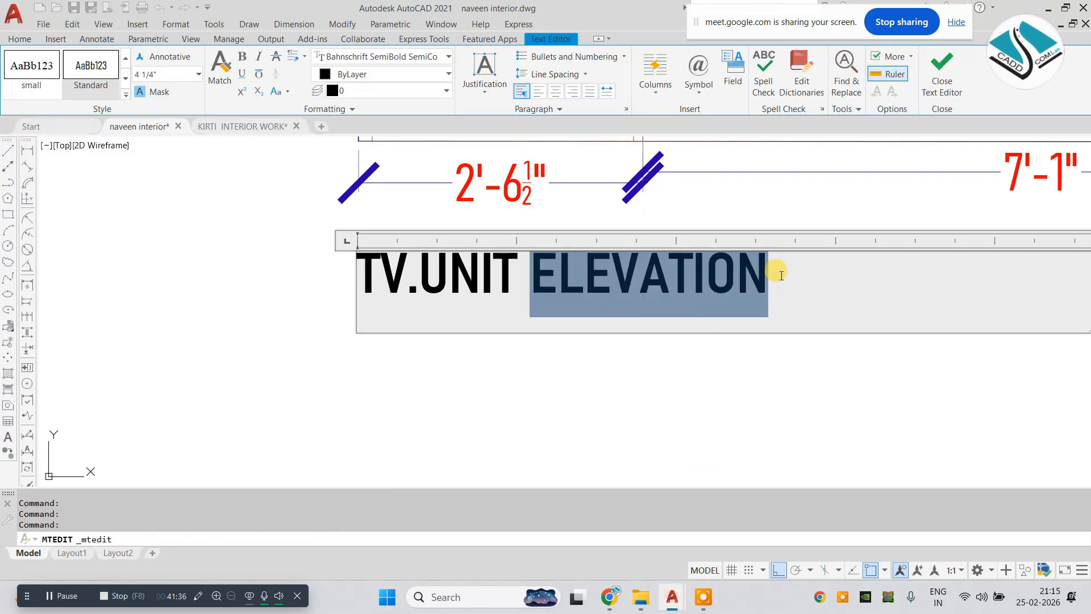
pyautogui.write('PLAN')
pyautogui.press('Escape')
pyautogui.press('Escape')
pyautogui.press('Escape')
pyautogui.scroll(-6, 421, 234)
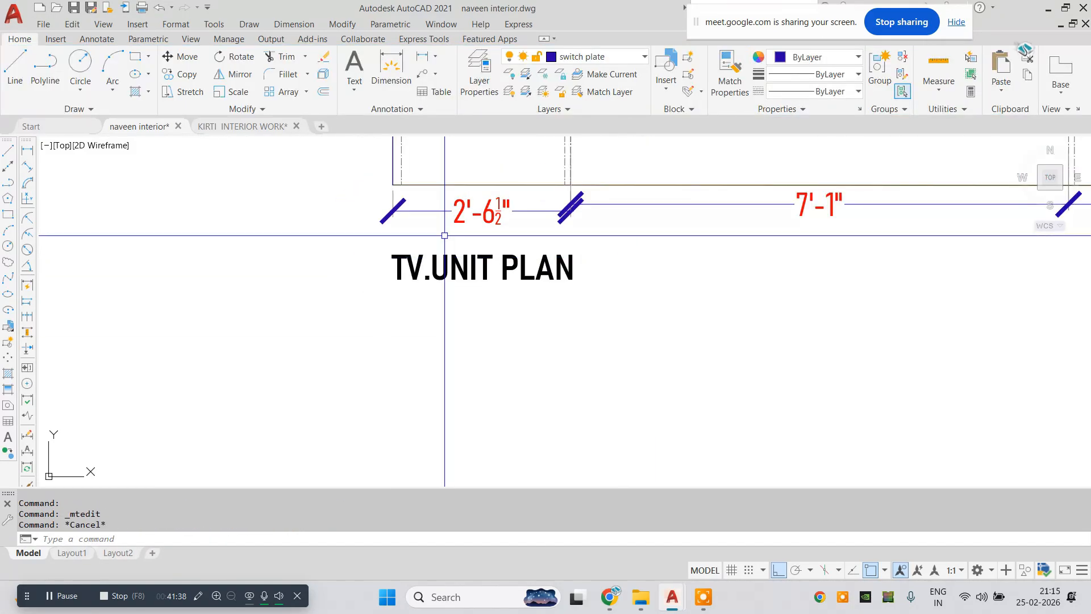
pyautogui.scroll(-3, 463, 247)
pyautogui.scroll(6, 470, 224)
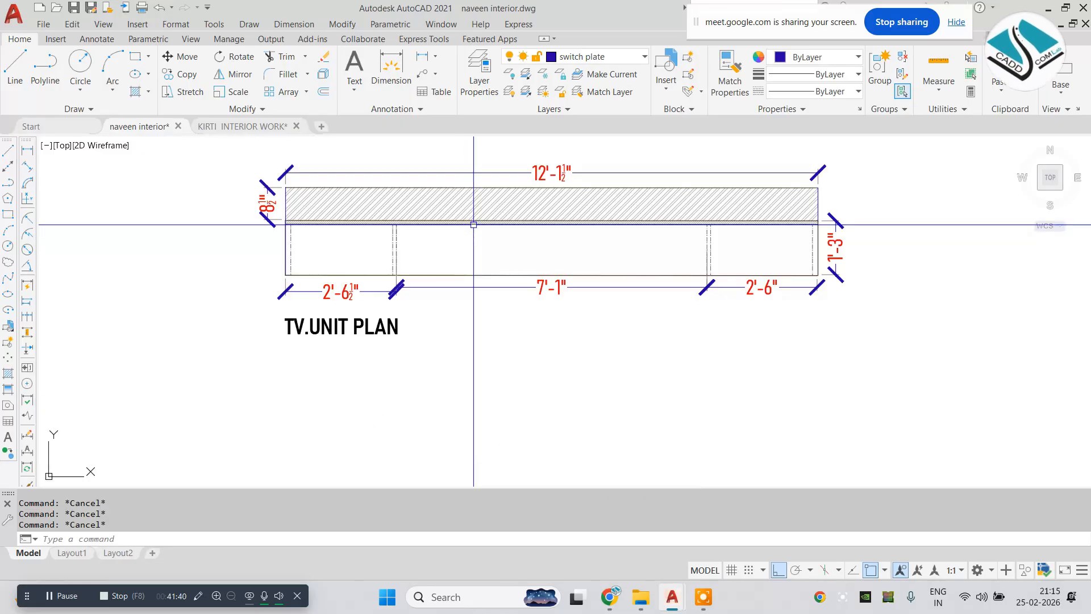
# - Move the TV unit plan and elevation together, with Ortho off, beside the group of ready-made annotations and section markers
pyautogui.scroll(-7, 474, 225)
pyautogui.scroll(-5, 474, 224)
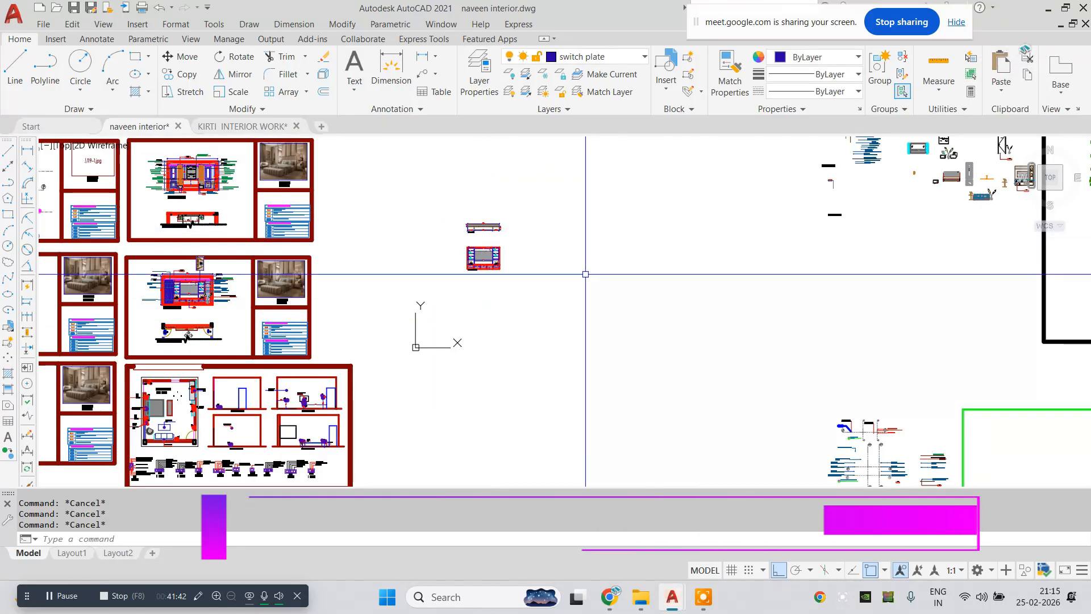
pyautogui.moveTo(585, 273)
pyautogui.mouseDown(button='middle')
pyautogui.moveTo(405, 171)
pyautogui.moveTo(490, 260)
pyautogui.mouseUp(button='middle')
pyautogui.click(480, 244)
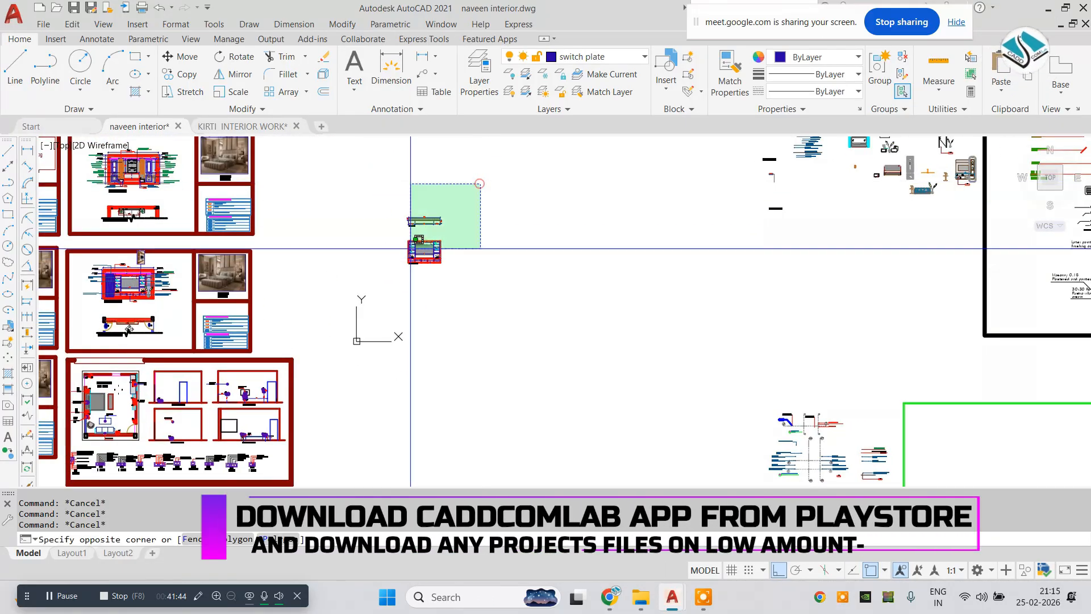
pyautogui.click(408, 183)
pyautogui.write('m')
pyautogui.press('Return')
pyautogui.click(423, 237)
pyautogui.moveTo(665, 389); pyautogui.dragTo(410, 210, button='middle')
pyautogui.scroll(5, 464, 280)
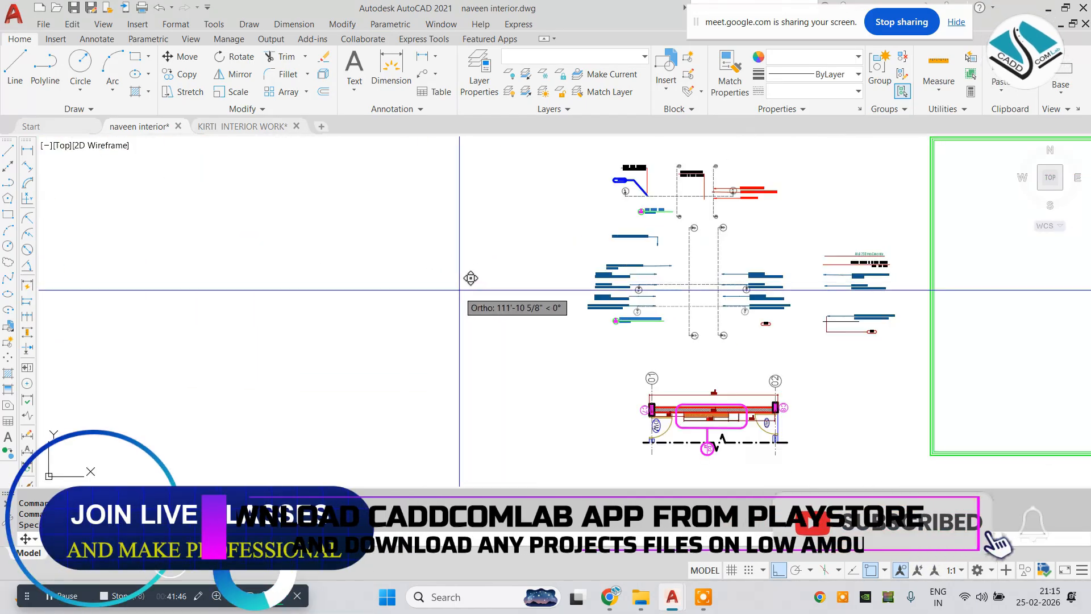
pyautogui.click(775, 570)
pyautogui.click(402, 229)
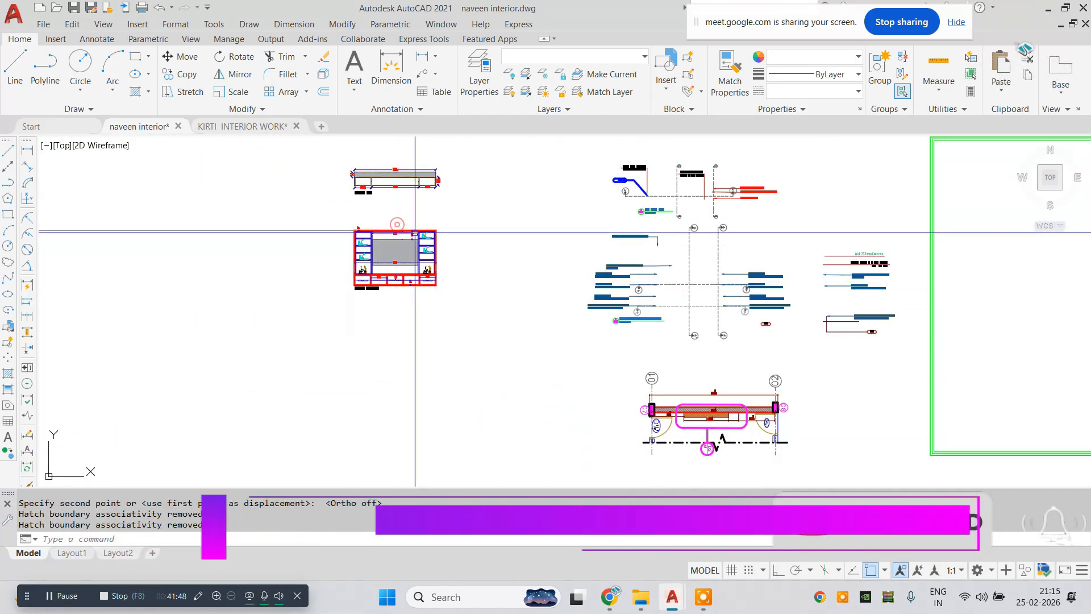
pyautogui.press('Escape')
# - Move the WALL 230 MM CONCRETE, BASE PLY BOARD SCREWED TO WALL and OPEN SHELF PART leaders to the plan's right end
pyautogui.moveTo(414, 231); pyautogui.dragTo(409, 288, button='middle')
pyautogui.scroll(6, 640, 250)
pyautogui.scroll(2, 678, 243)
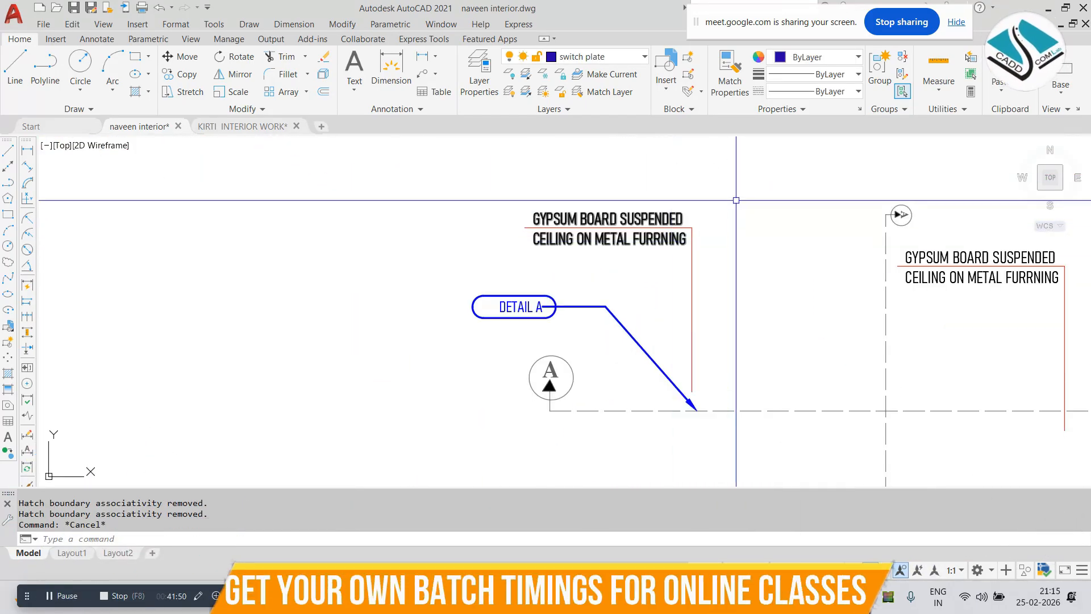
pyautogui.click(741, 193)
pyautogui.press('Escape')
pyautogui.scroll(-3, 714, 273)
pyautogui.moveTo(714, 272); pyautogui.dragTo(535, 236, button='middle')
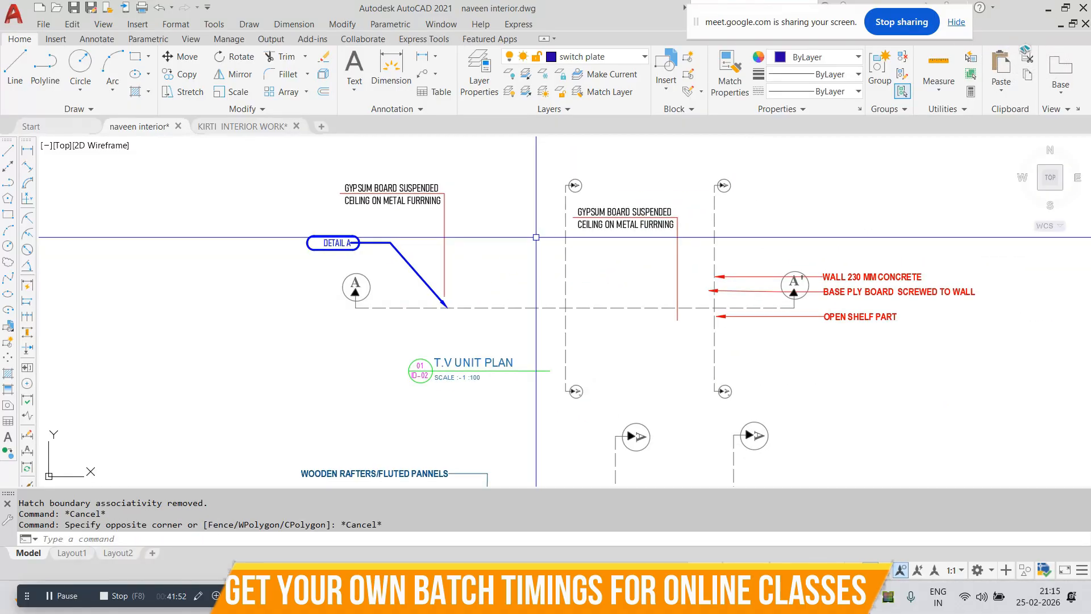
pyautogui.scroll(-3, 557, 224)
pyautogui.scroll(5, 837, 224)
pyautogui.click(837, 224)
pyautogui.click(726, 367)
pyautogui.write('m')
pyautogui.press('space')
pyautogui.click(632, 331)
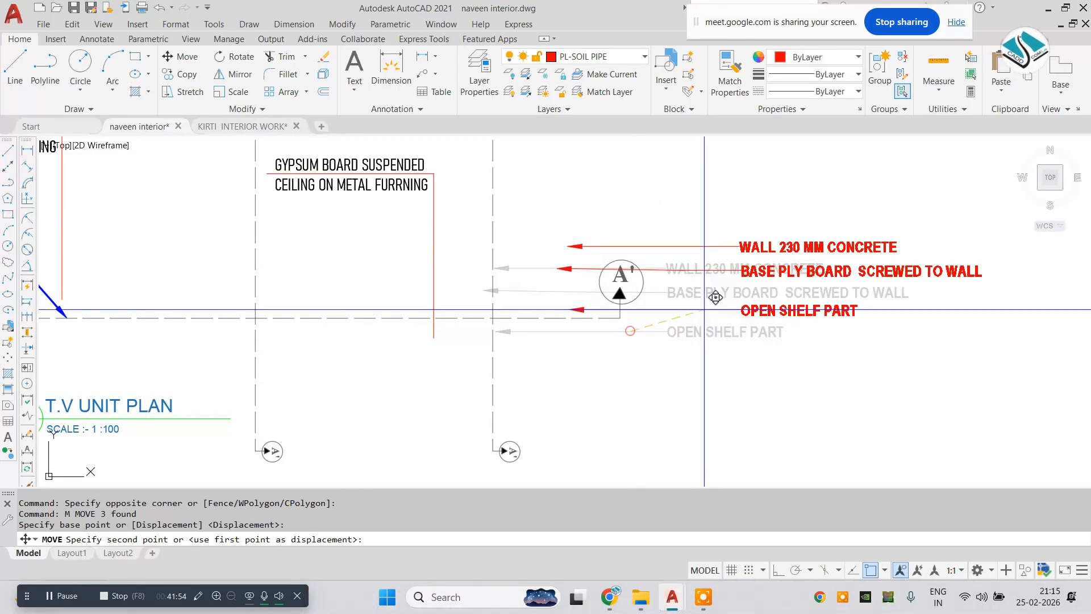
pyautogui.scroll(-7, 773, 310)
pyautogui.moveTo(427, 301); pyautogui.dragTo(711, 340, button='middle')
pyautogui.scroll(8, 710, 340)
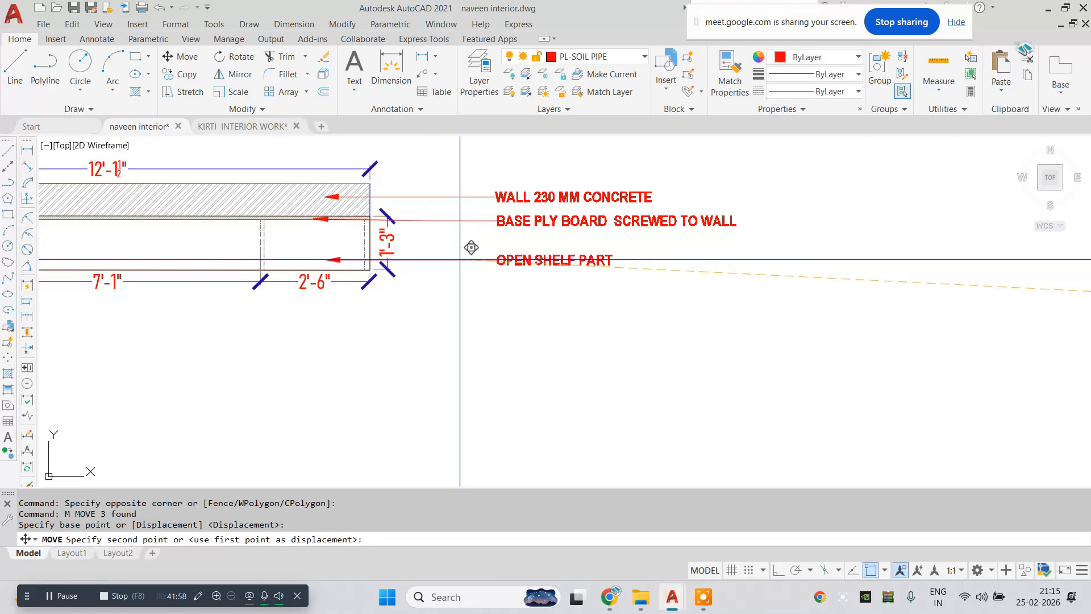
pyautogui.click(460, 260)
pyautogui.press('Escape')
# - Erase the stray red line extending left from the top of the TV unit elevation
pyautogui.scroll(-8, 581, 254)
pyautogui.click(392, 274)
pyautogui.click(334, 327)
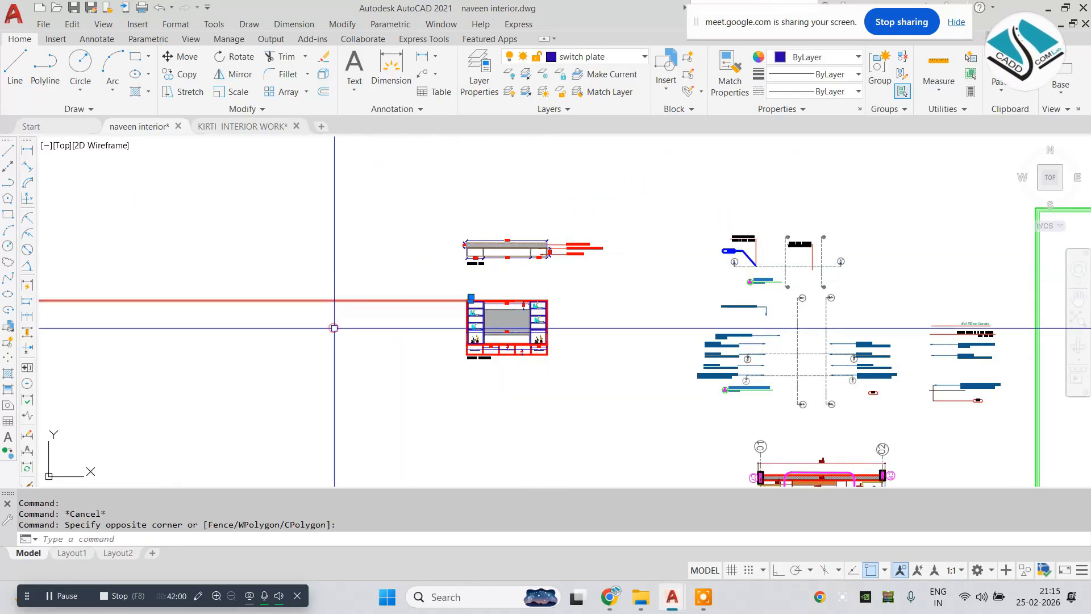
pyautogui.write('e')
pyautogui.press('space')
pyautogui.press('Escape')
# - Move the four right-hand leader notes for the open shelves and bottom storage drawer to the elevation's right side
pyautogui.scroll(4, 711, 349)
pyautogui.moveTo(711, 349)
pyautogui.mouseDown(button='middle')
pyautogui.moveTo(727, 346)
pyautogui.moveTo(700, 349)
pyautogui.moveTo(616, 397)
pyautogui.moveTo(449, 290)
pyautogui.mouseUp(button='middle')
pyautogui.scroll(-4, 448, 290)
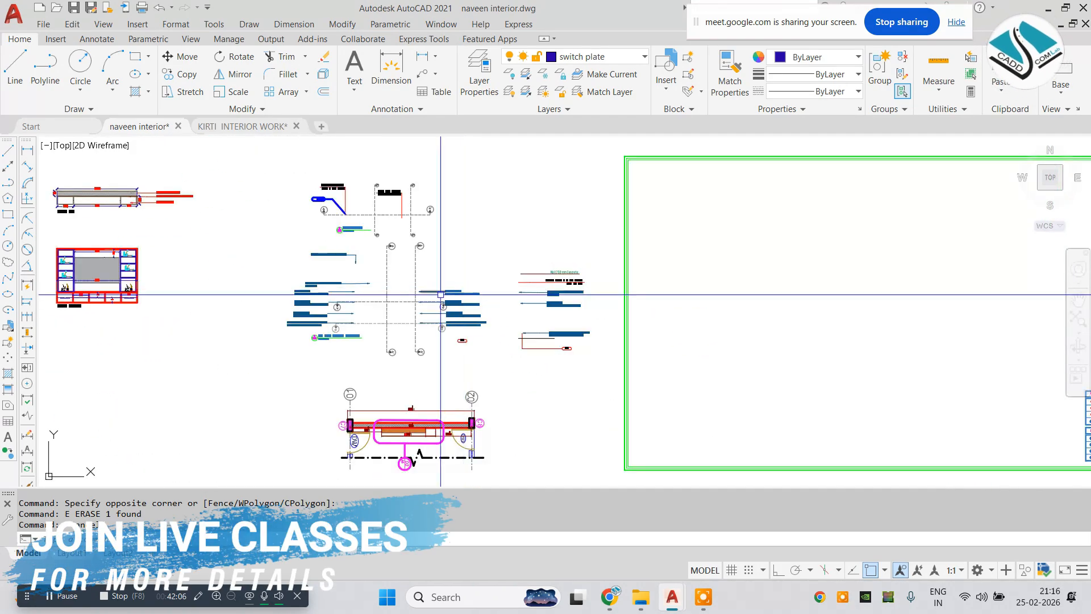
pyautogui.scroll(4, 410, 315)
pyautogui.click(621, 212)
pyautogui.click(519, 346)
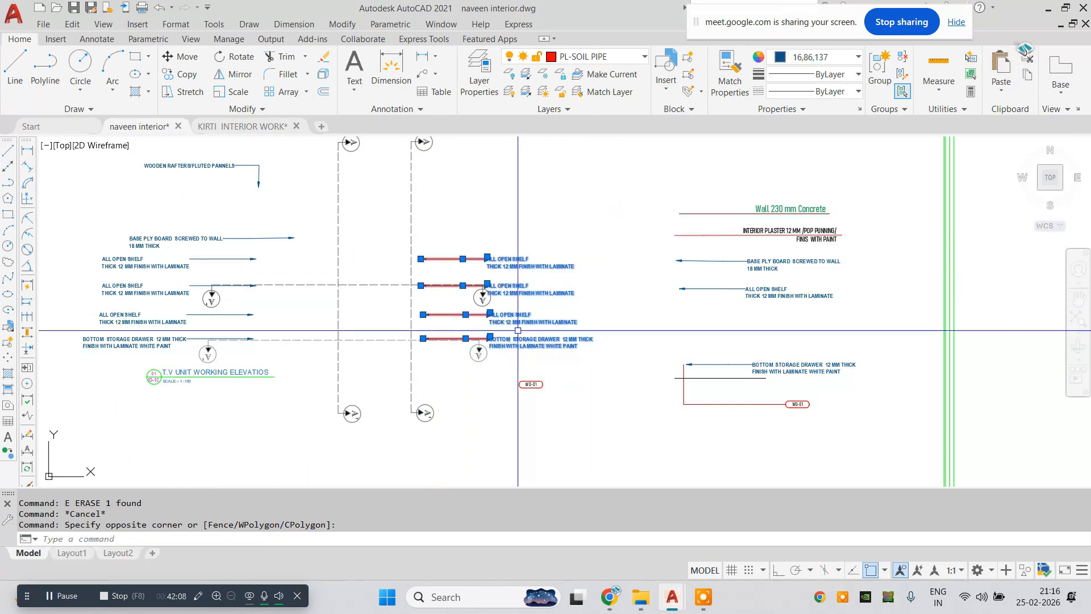
pyautogui.write('m')
pyautogui.press('space')
pyautogui.click(477, 297)
pyautogui.scroll(-4, 474, 298)
pyautogui.scroll(5, 454, 286)
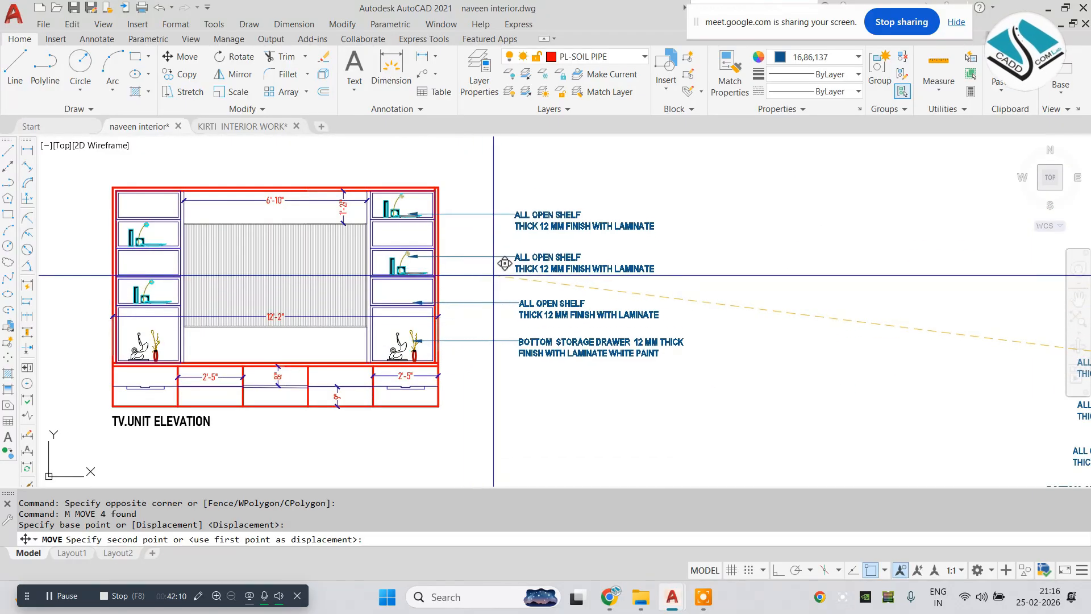
pyautogui.press('Escape')
# - Move the five left-hand leader notes for the base ply board, open shelves and bottom storage drawer to the elevation's left side
pyautogui.scroll(-3, 494, 312)
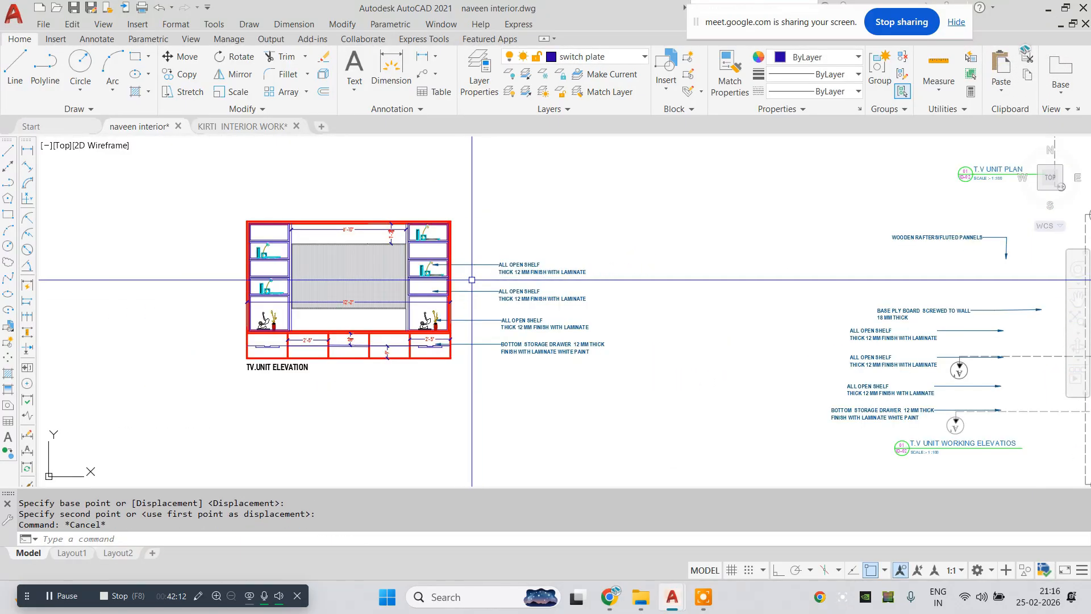
pyautogui.moveTo(699, 338); pyautogui.dragTo(551, 291, button='middle')
pyautogui.click(668, 391)
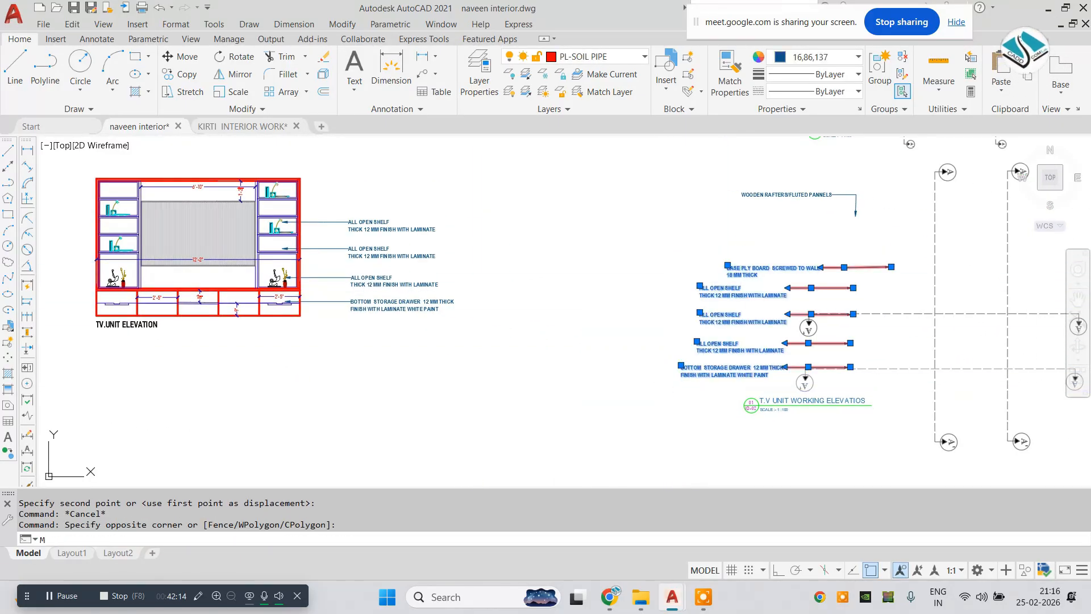
pyautogui.press('space')
pyautogui.click(699, 322)
pyautogui.moveTo(351, 279); pyautogui.dragTo(638, 335, button='middle')
pyautogui.scroll(2, 344, 301)
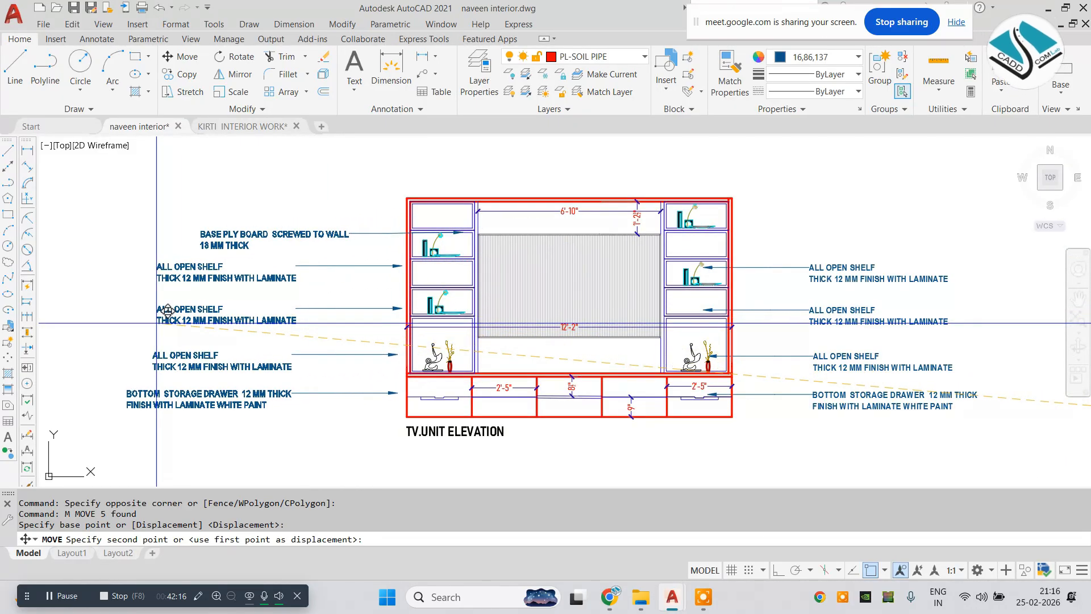
pyautogui.click(194, 316)
pyautogui.press('Escape')
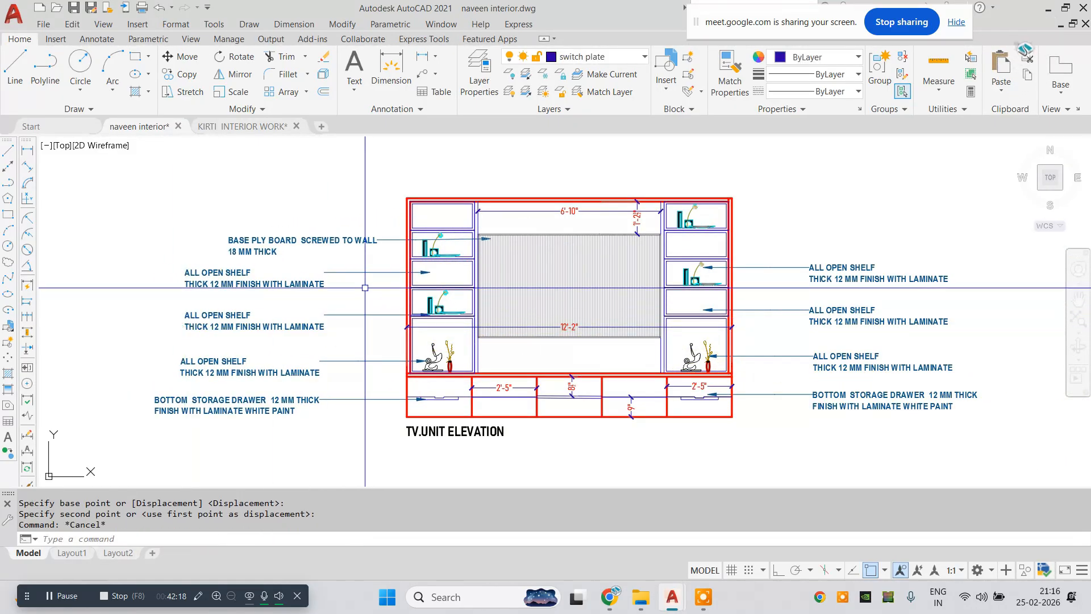
# - Add a linear dimension for the TV unit's overall width above the elevation
pyautogui.moveTo(348, 265); pyautogui.dragTo(276, 277, button='middle')
pyautogui.press('Escape')
pyautogui.press('Escape')
pyautogui.click(294, 24)
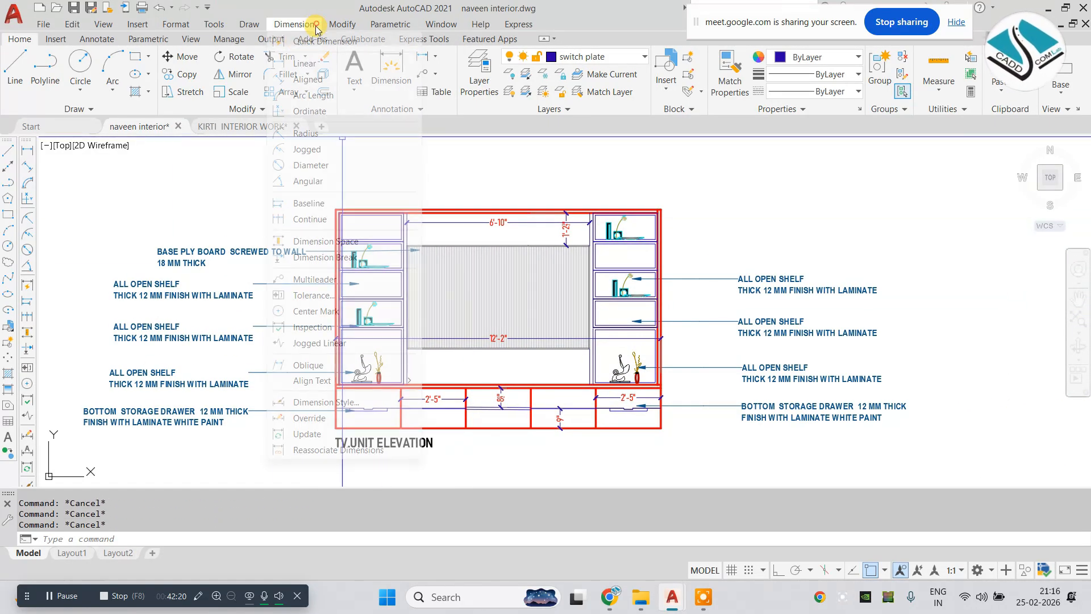
pyautogui.click(301, 64)
pyautogui.scroll(2, 377, 231)
pyautogui.click(322, 200)
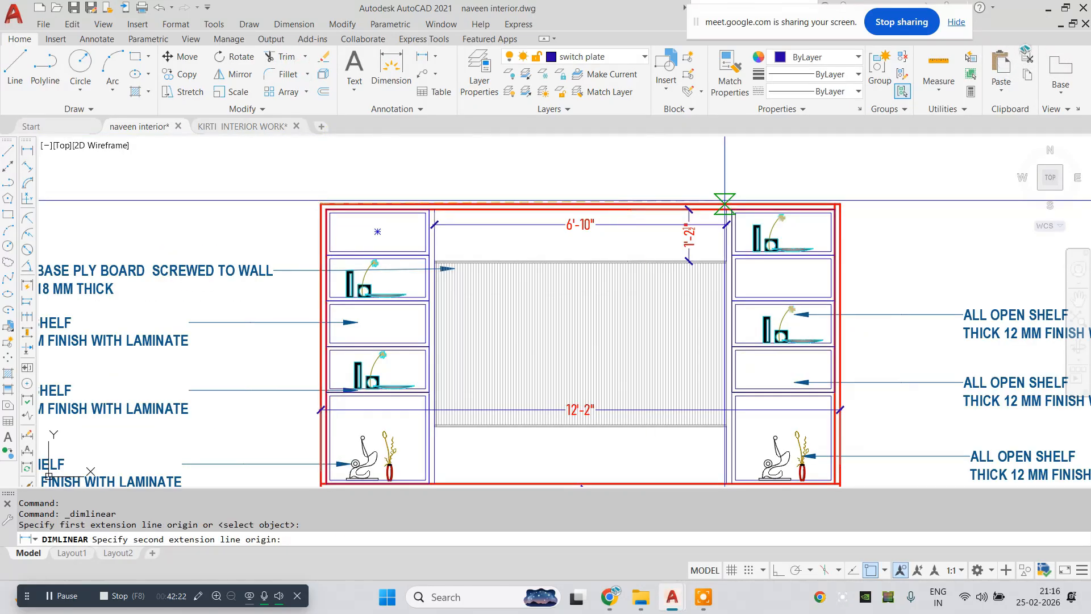
pyautogui.click(840, 204)
pyautogui.click(840, 189)
pyautogui.press('Escape')
# - Add a vertical linear dimension for the TV unit's overall height on the elevation's left side
pyautogui.press('Return')
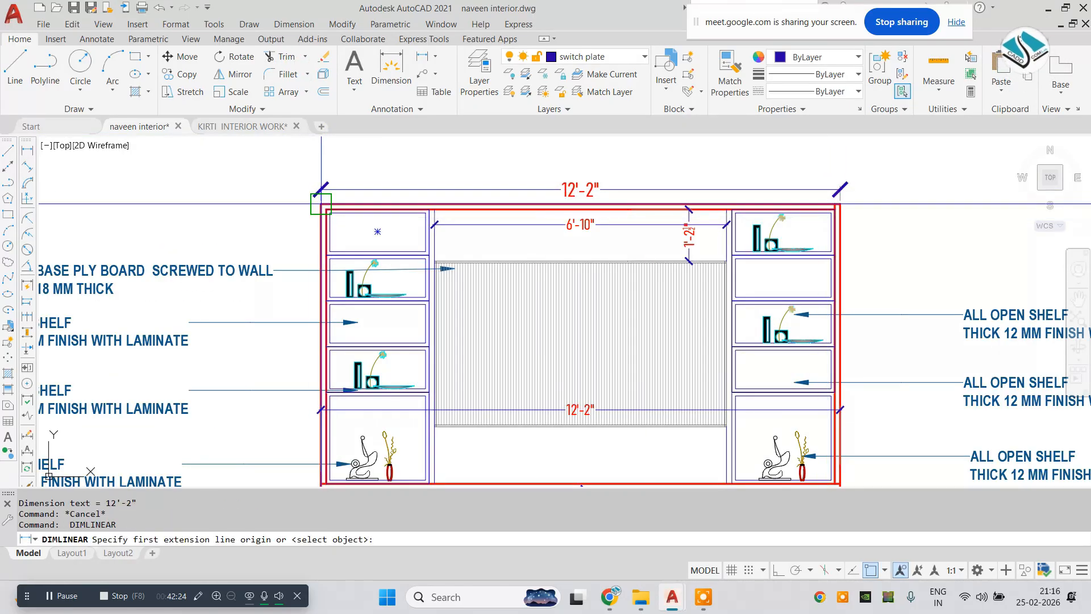
pyautogui.click(323, 327)
pyautogui.moveTo(322, 328); pyautogui.dragTo(329, 238, button='middle')
pyautogui.click(326, 462)
pyautogui.click(249, 434)
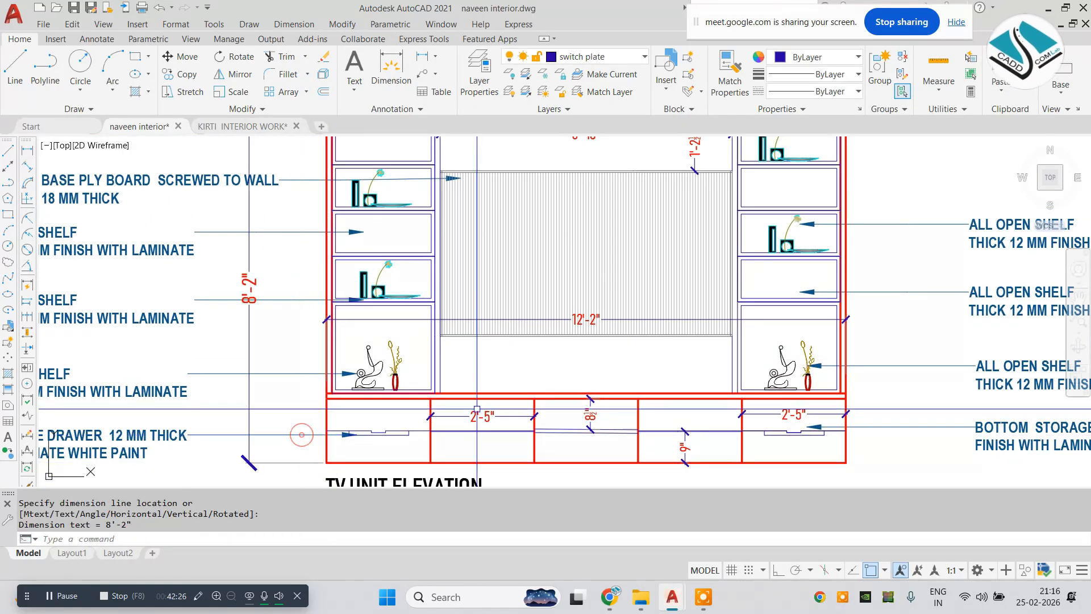
pyautogui.scroll(-6, 414, 348)
pyautogui.press('Escape')
# - Move the WD-01 tag with its leader lines so that it points from below into the elevation's middle drawer section
pyautogui.scroll(3, 536, 360)
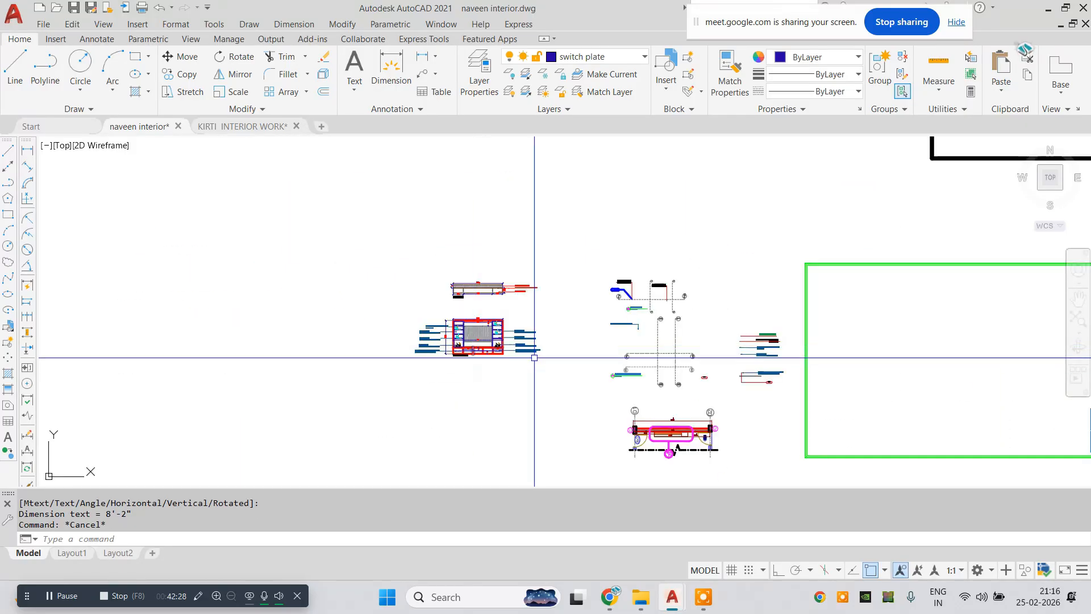
pyautogui.scroll(4, 628, 381)
pyautogui.click(808, 436)
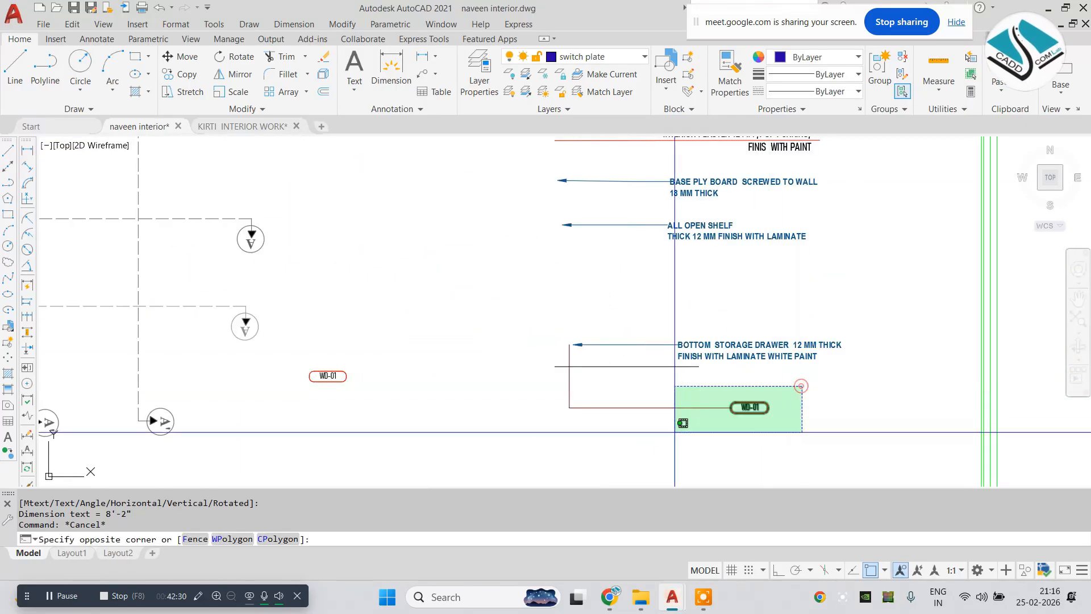
pyautogui.click(567, 379)
pyautogui.click(583, 403)
pyautogui.click(502, 401)
pyautogui.write('m')
pyautogui.press('space')
pyautogui.click(570, 391)
pyautogui.scroll(-4, 590, 373)
pyautogui.moveTo(351, 354); pyautogui.dragTo(789, 366, button='middle')
pyautogui.scroll(4, 387, 341)
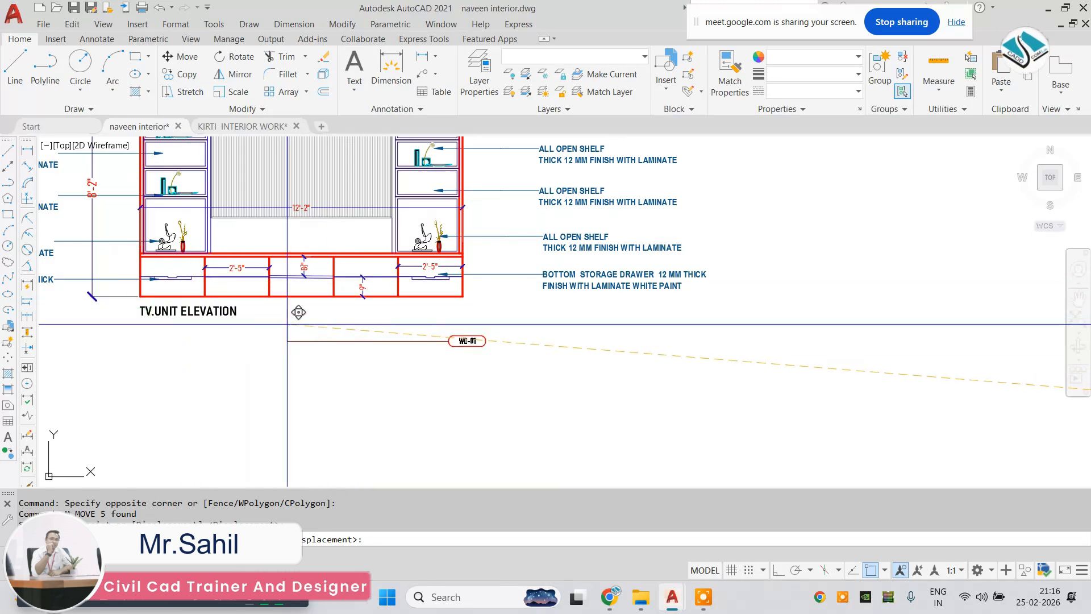
pyautogui.click(297, 319)
# - Copy the WD-01 tag with its leader lines from the elevation to the TV unit plan
pyautogui.click(523, 309)
pyautogui.click(275, 364)
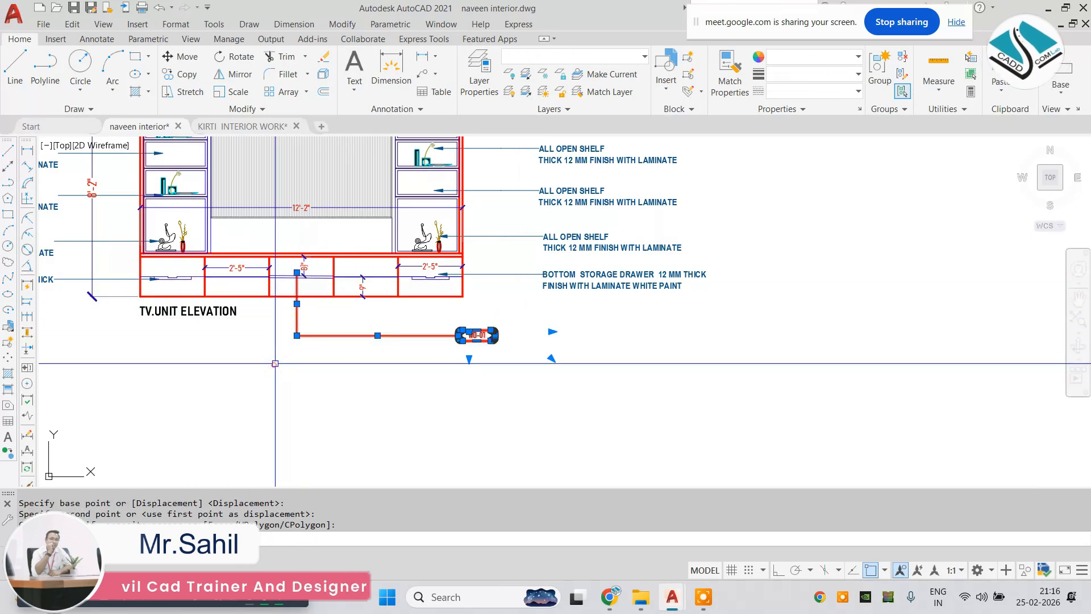
pyautogui.write('co')
pyautogui.press('space')
pyautogui.click(348, 314)
pyautogui.scroll(-4, 397, 363)
pyautogui.scroll(6, 354, 193)
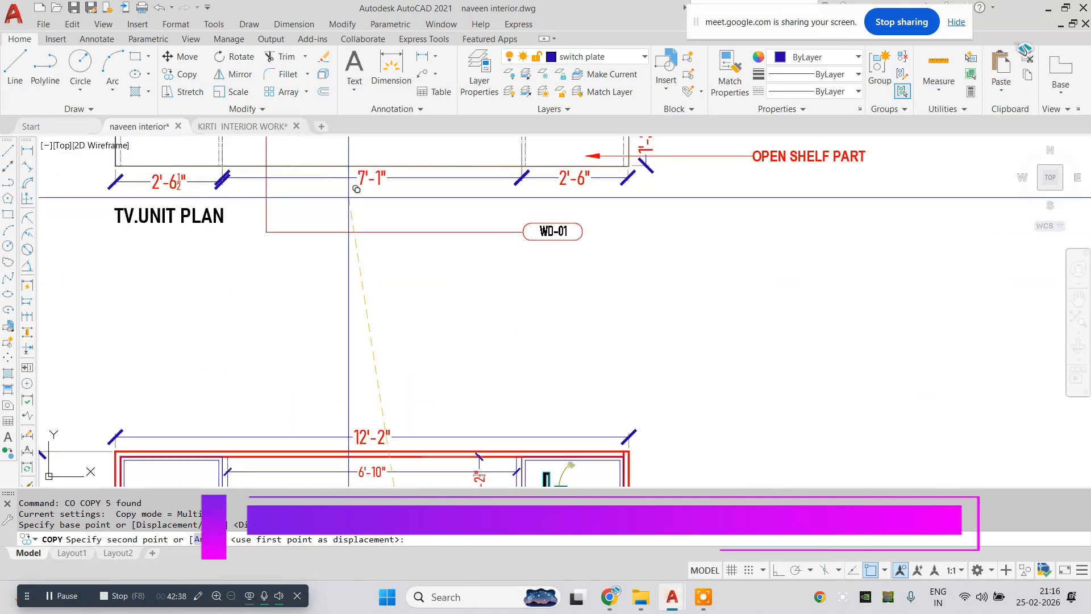
pyautogui.click(279, 180)
pyautogui.scroll(-6, 463, 227)
pyautogui.press('Escape')
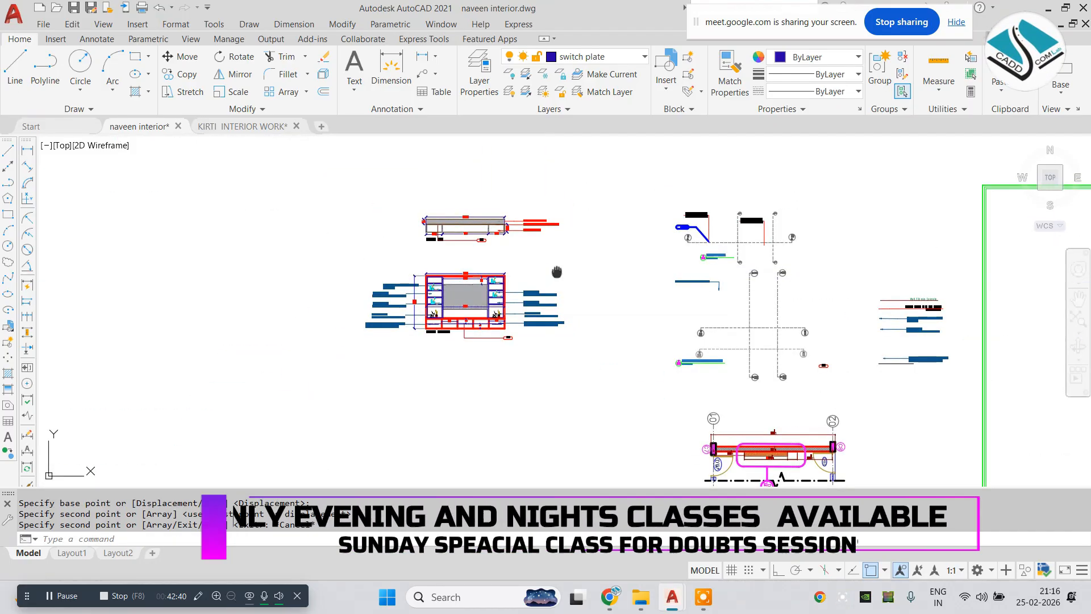
# - Move the horizontal section line A–A' with both markers from the reference annotations to just above the TV unit plan
pyautogui.scroll(4, 676, 268)
pyautogui.moveTo(644, 296); pyautogui.dragTo(615, 398, button='middle')
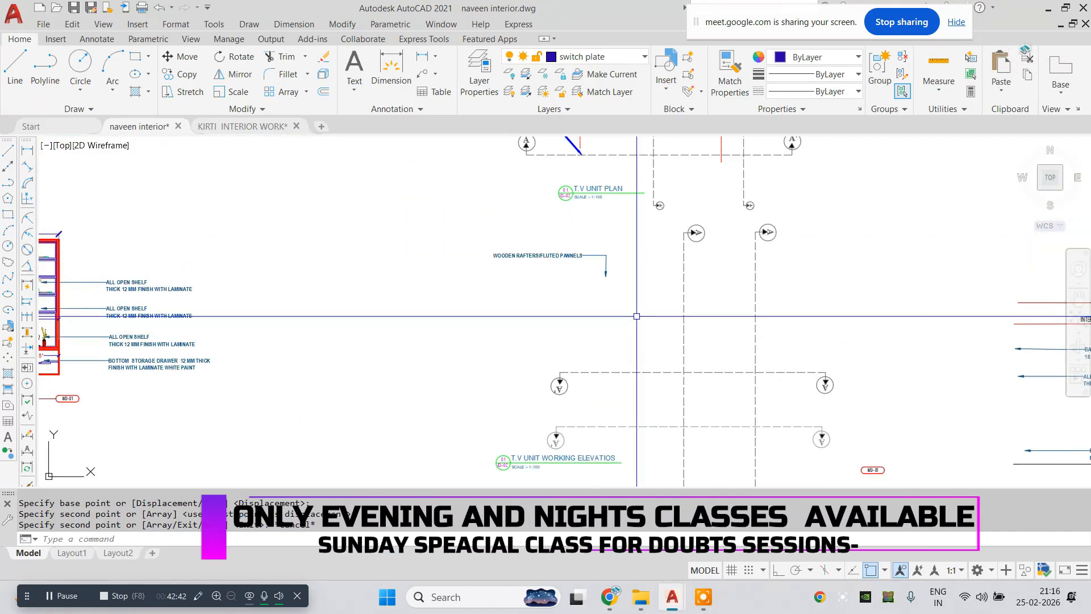
pyautogui.scroll(-2, 648, 304)
pyautogui.scroll(4, 736, 169)
pyautogui.click(810, 195)
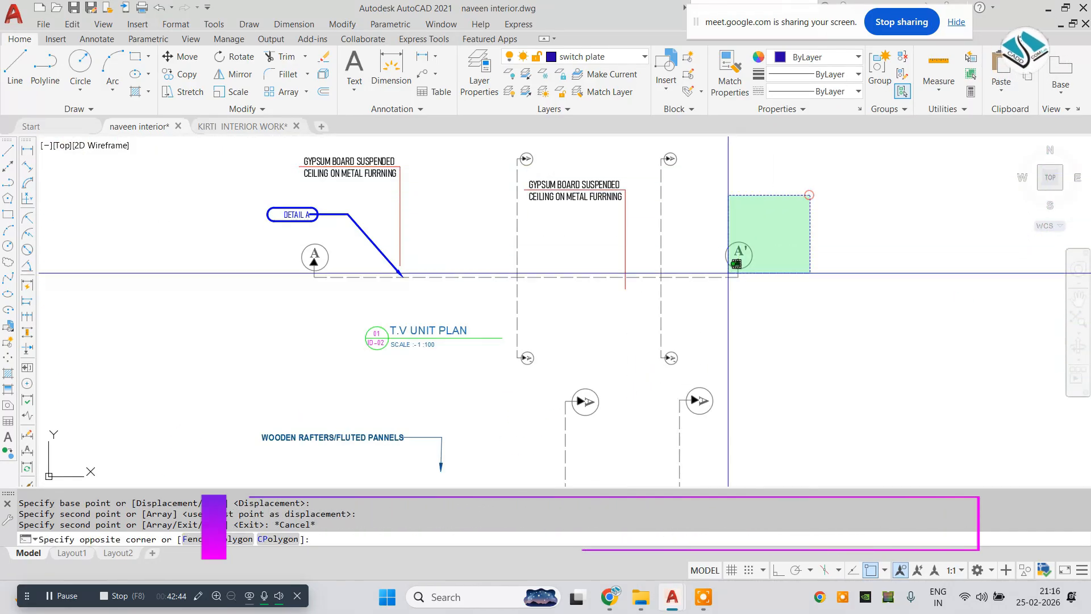
pyautogui.click(713, 287)
pyautogui.click(360, 253)
pyautogui.click(280, 290)
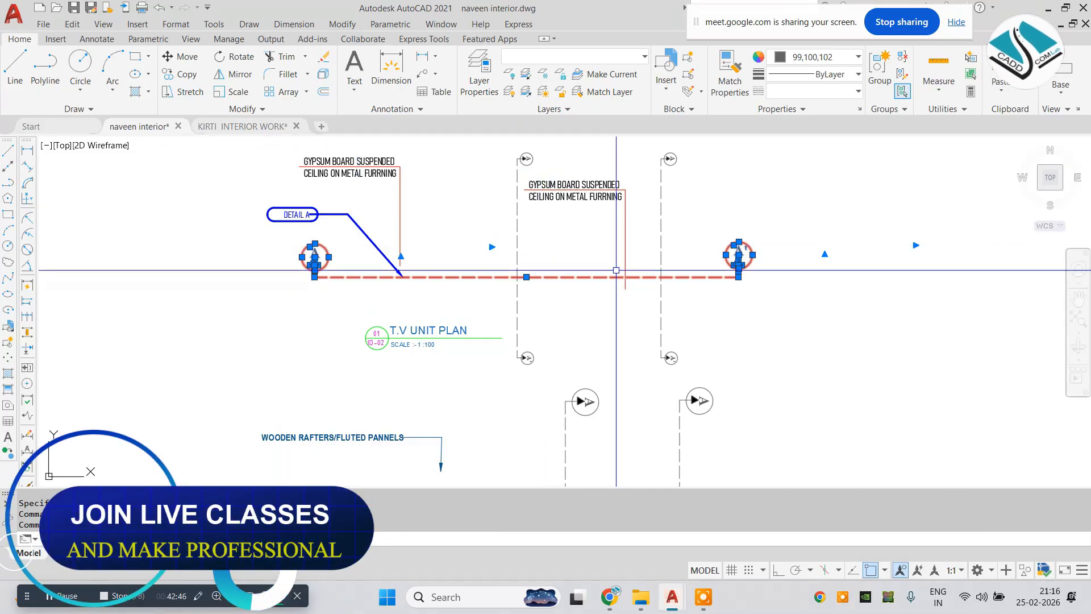
pyautogui.write('m')
pyautogui.click(540, 294)
pyautogui.scroll(-4, 541, 290)
pyautogui.moveTo(307, 251); pyautogui.dragTo(625, 293, button='middle')
pyautogui.scroll(4, 441, 267)
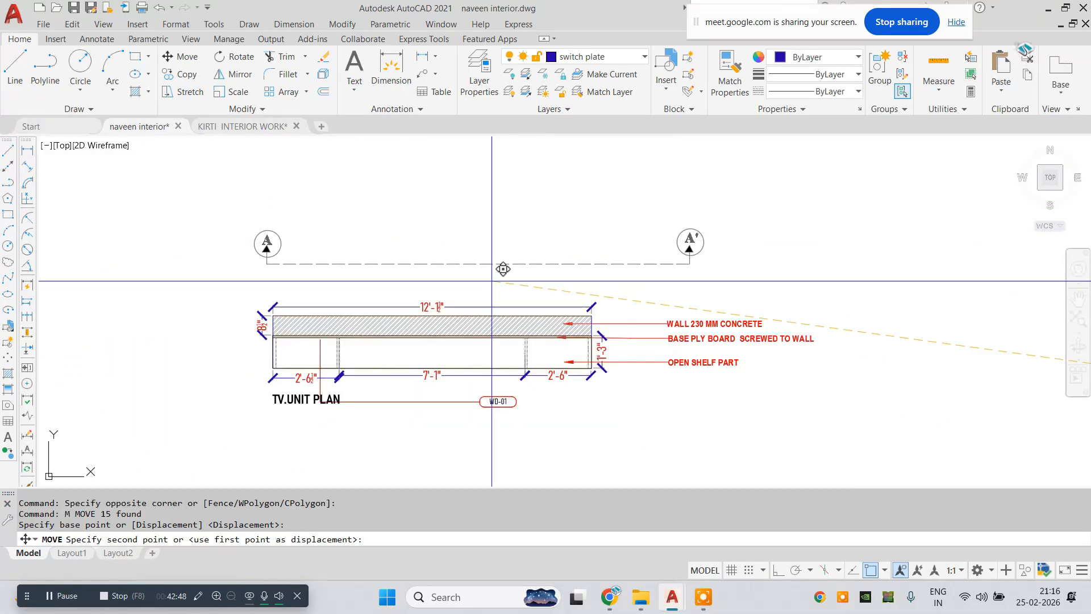
pyautogui.click(463, 247)
pyautogui.press('Escape')
# - Group the section line A–A' with its markers and move it so that it cuts horizontally through the plan's shelf area
pyautogui.click(731, 182)
pyautogui.click(210, 250)
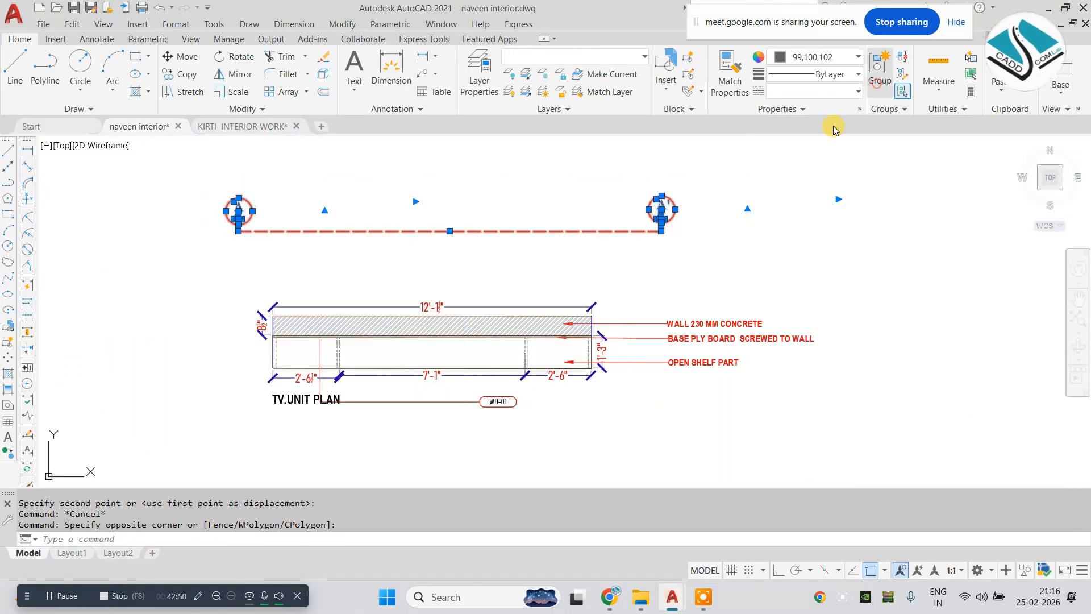
pyautogui.write('M')
pyautogui.press('Return')
pyautogui.click(449, 231)
pyautogui.scroll(2, 455, 341)
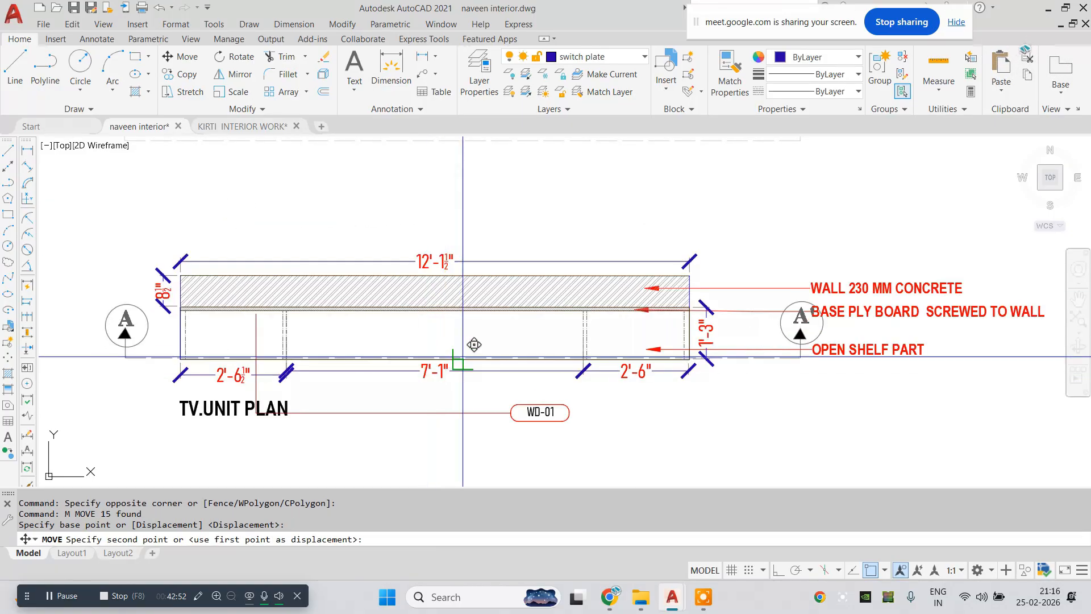
pyautogui.click(445, 338)
pyautogui.press('Escape')
# - Group the right-hand small vertical section line with its markers and move it from the reference annotations across the TV unit plan
pyautogui.scroll(-6, 484, 268)
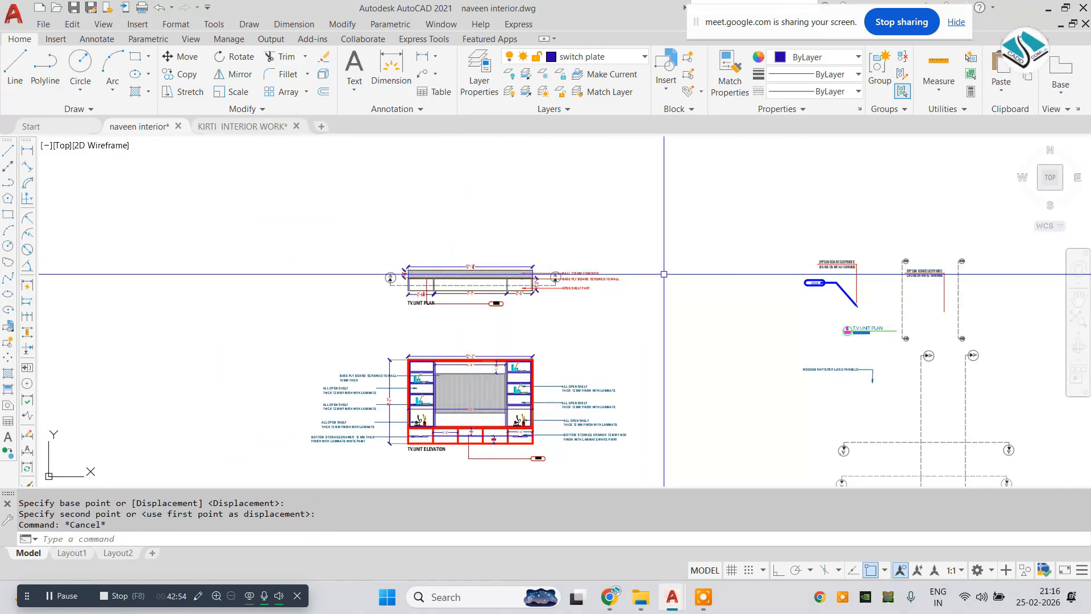
pyautogui.moveTo(1022, 278); pyautogui.dragTo(801, 259, button='middle')
pyautogui.scroll(2, 819, 250)
pyautogui.click(794, 213)
pyautogui.click(680, 369)
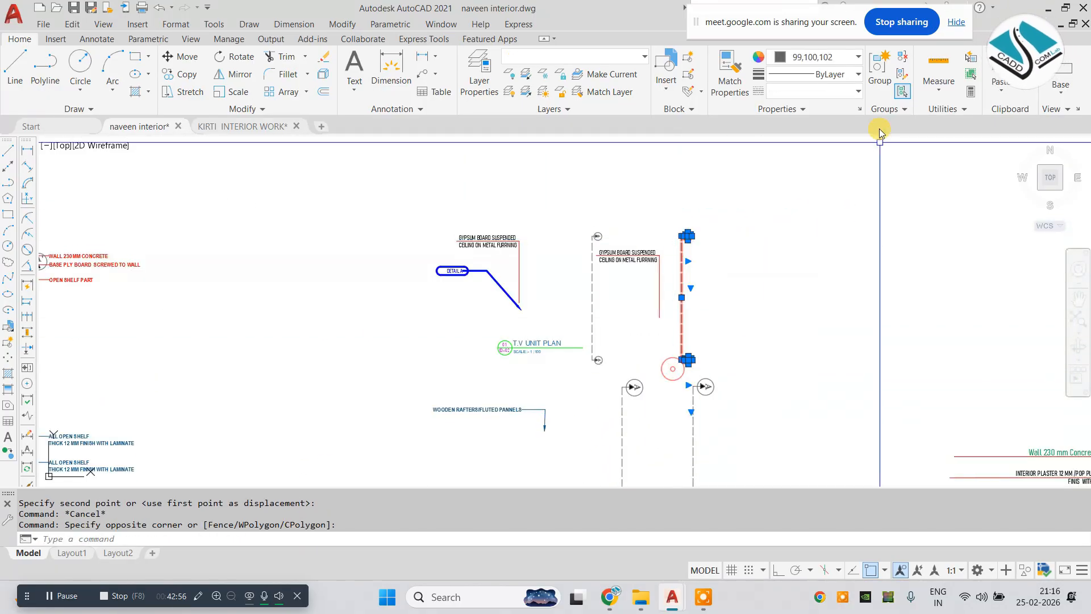
pyautogui.click(880, 72)
pyautogui.write('m')
pyautogui.press('Return')
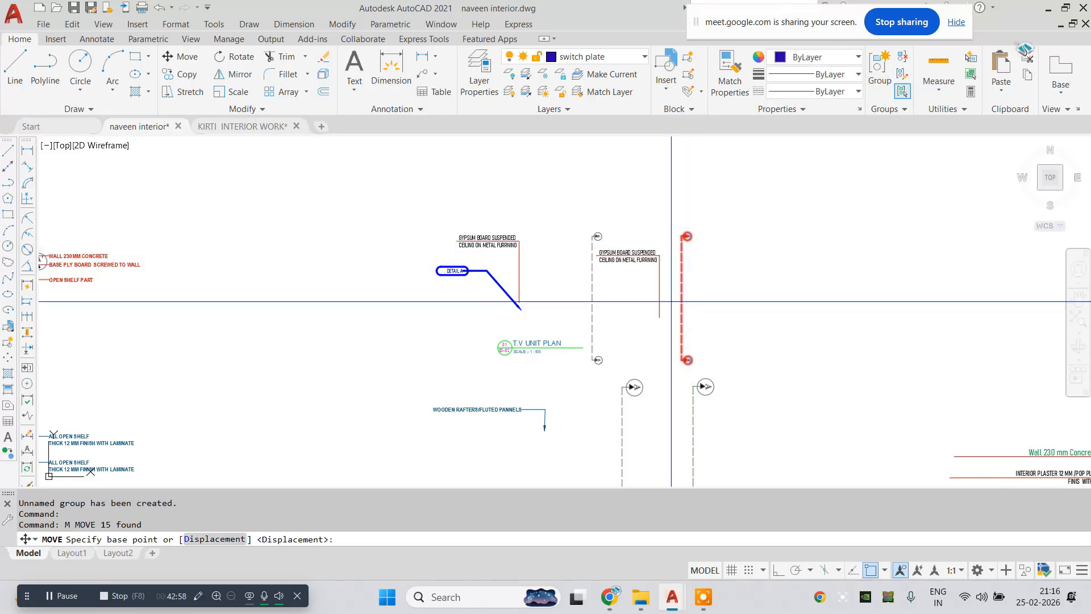
pyautogui.click(684, 296)
pyautogui.scroll(-3, 684, 287)
pyautogui.scroll(2, 341, 279)
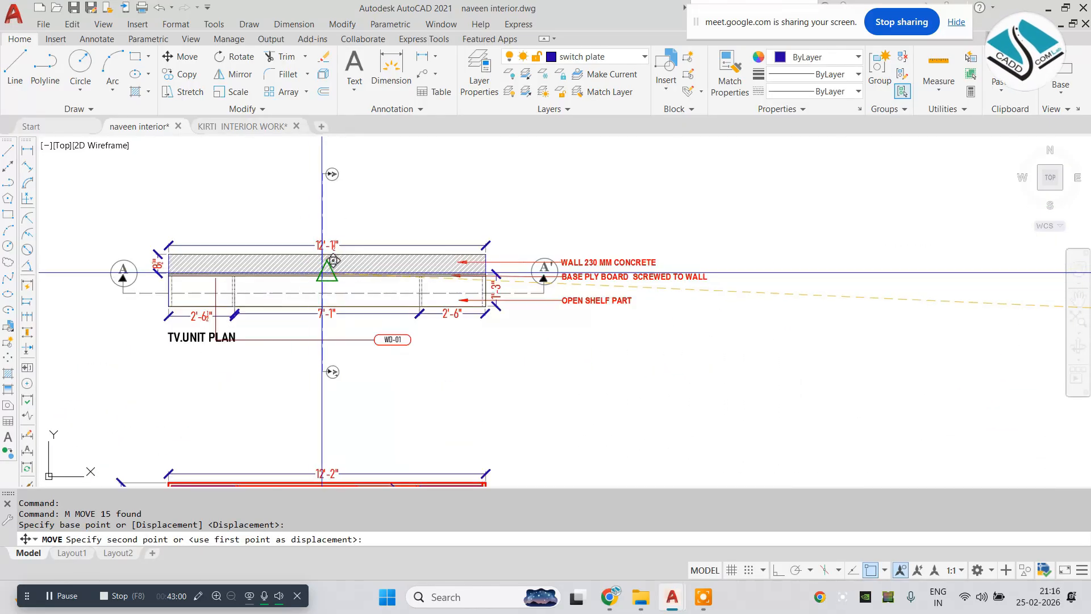
pyautogui.click(299, 185)
# - Scale down the vertical section line on the plan about its crossing with section line A–A'
pyautogui.click(231, 207)
pyautogui.write('sc')
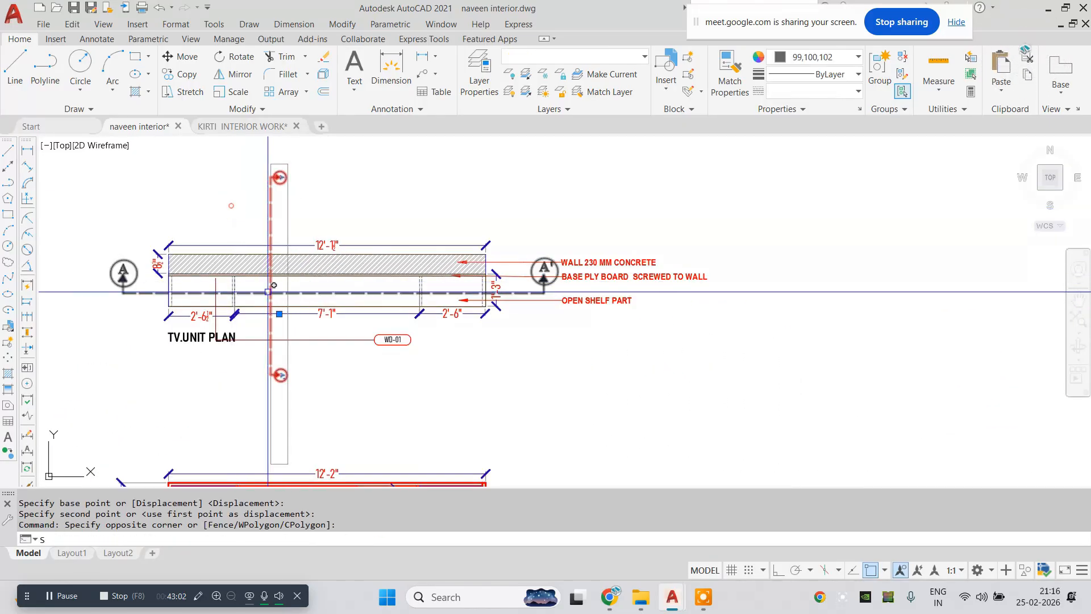
pyautogui.press('Return')
pyautogui.click(271, 293)
pyautogui.click(359, 370)
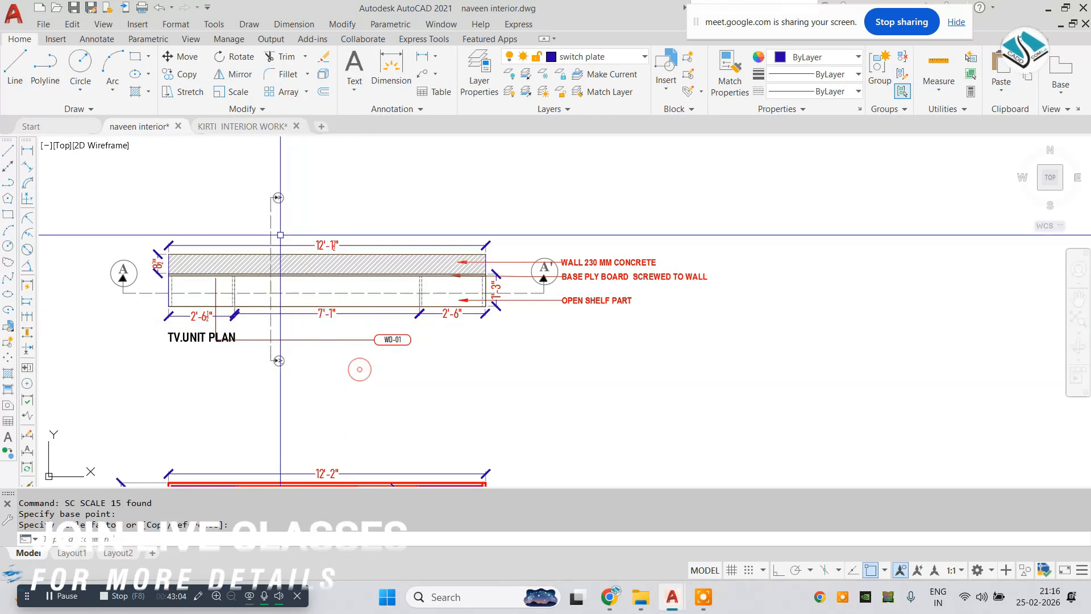
# - Copy the vertical section line to the right so that it cuts through the plan's 2'-6" shelf part
pyautogui.scroll(2, 280, 236)
pyautogui.click(280, 236)
pyautogui.click(214, 232)
pyautogui.write('c')
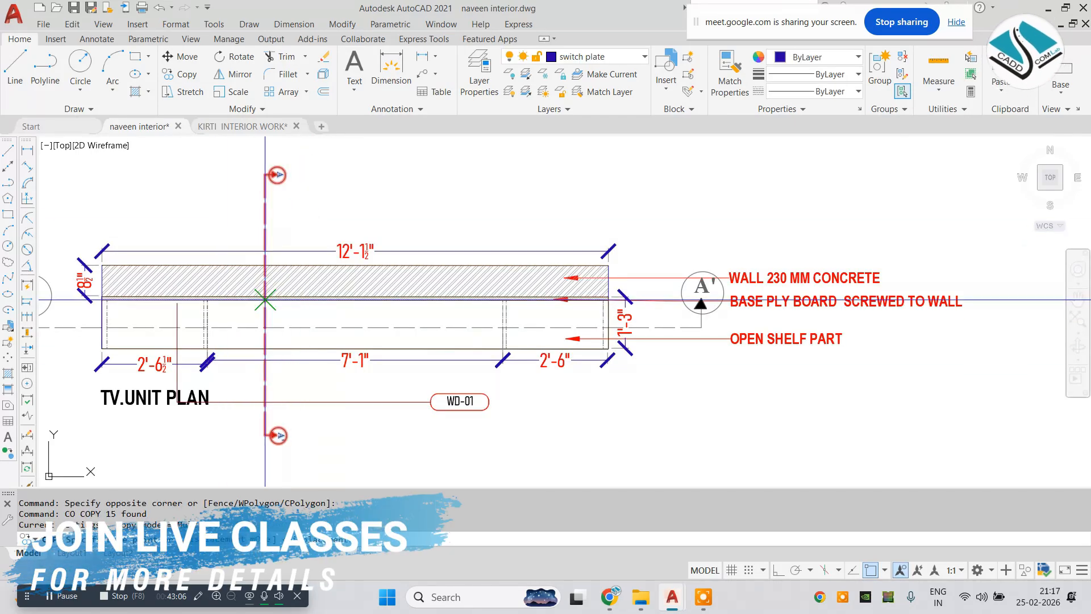
pyautogui.click(265, 301)
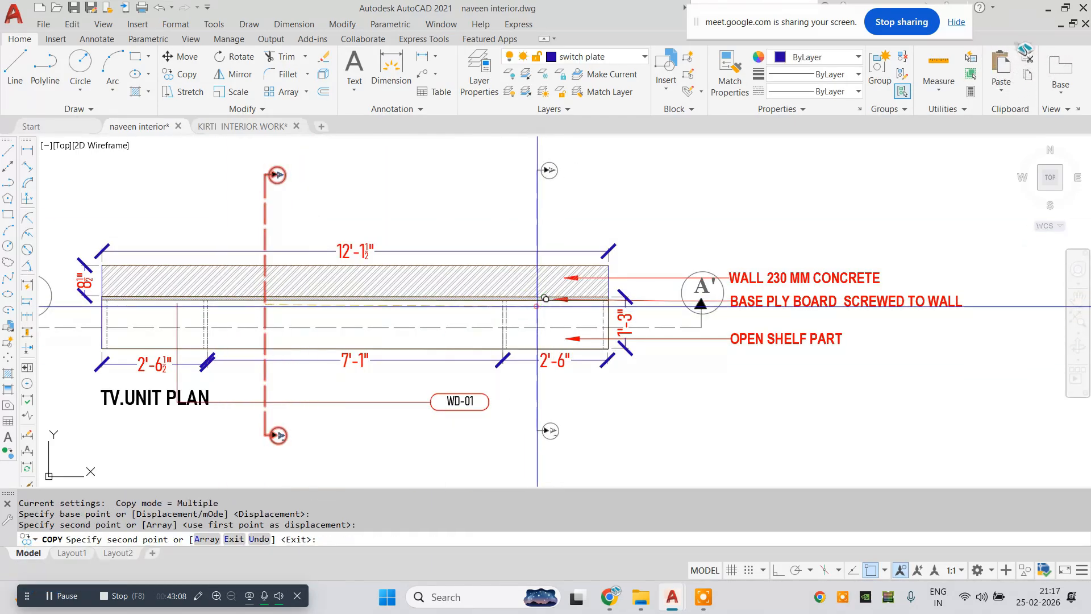
pyautogui.press('Escape')
pyautogui.scroll(-3, 545, 298)
pyautogui.moveTo(484, 318); pyautogui.dragTo(510, 302, button='middle')
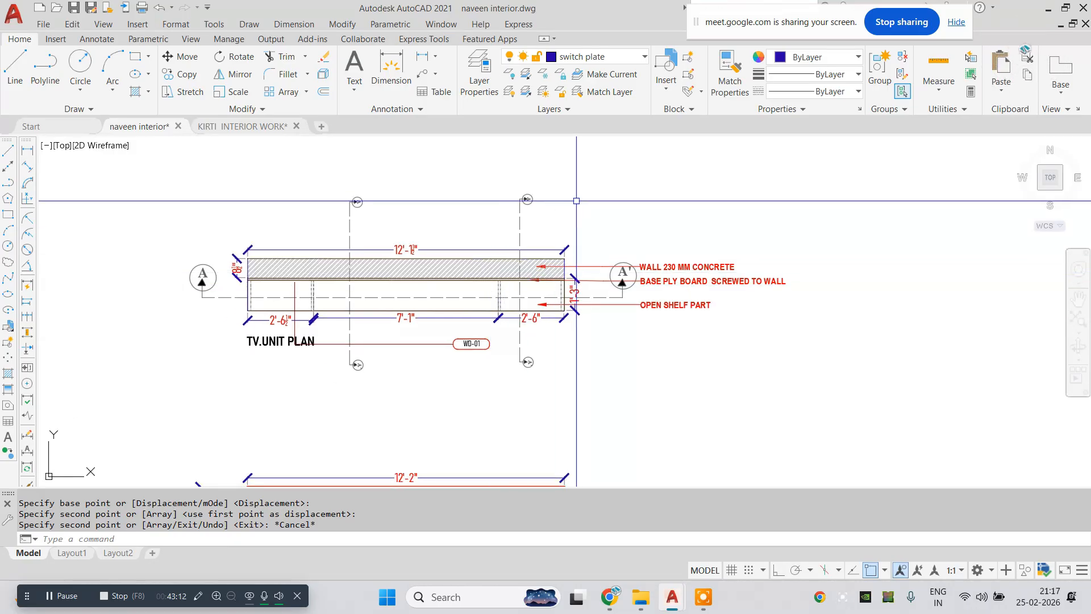
pyautogui.scroll(-3, 476, 270)
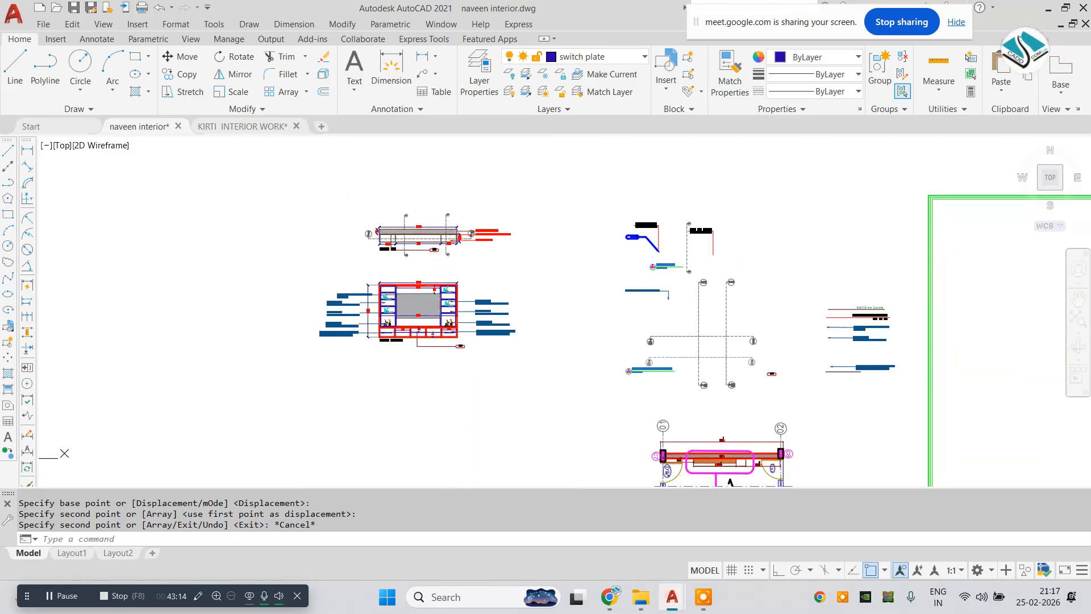
pyautogui.scroll(3, 630, 262)
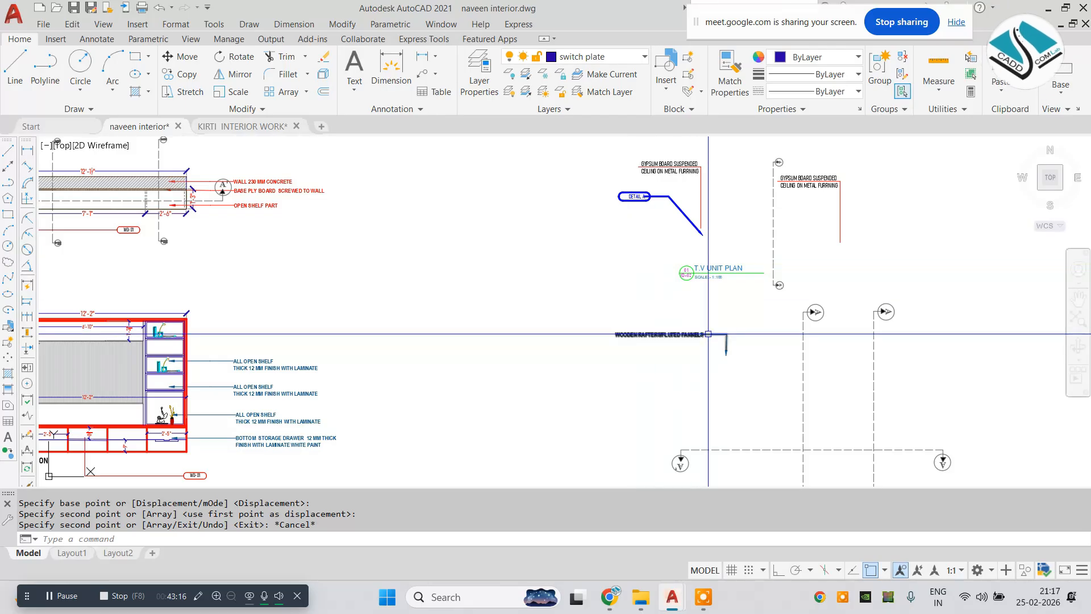
pyautogui.click(740, 317)
pyautogui.click(661, 363)
pyautogui.write('m')
pyautogui.press('space')
pyautogui.click(714, 353)
pyautogui.moveTo(376, 322); pyautogui.dragTo(800, 343, button='middle')
pyautogui.scroll(2, 386, 353)
pyautogui.scroll(-5, 408, 343)
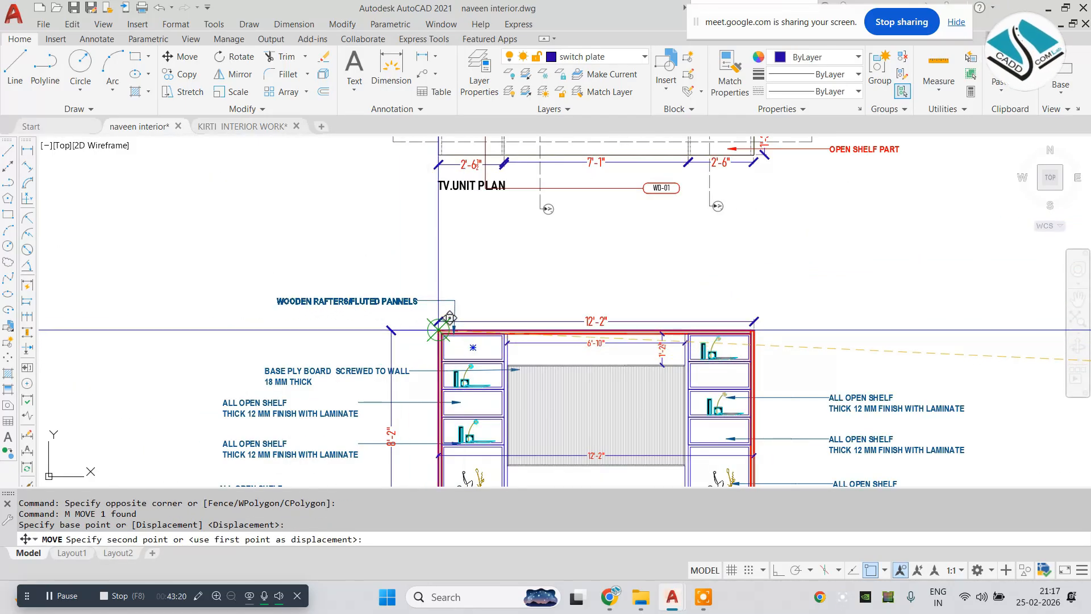
pyautogui.press('Escape')
pyautogui.moveTo(594, 321); pyautogui.dragTo(567, 285, button='middle')
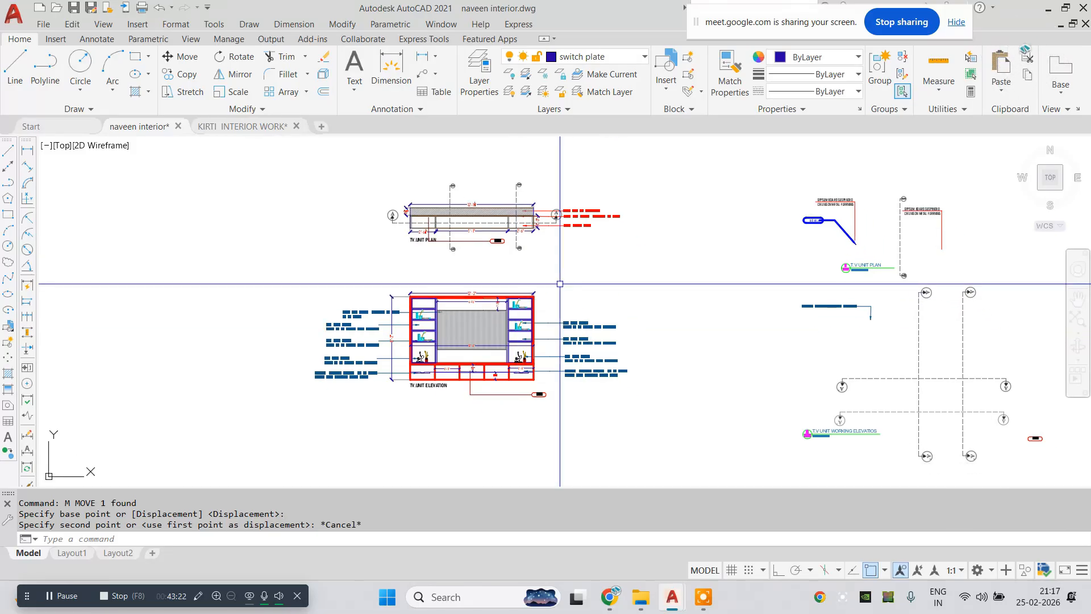
# - Erase the leftover reference notes, section lines and title tags between the TV unit drawings and the green sheet frame
pyautogui.scroll(-2, 560, 283)
pyautogui.press('Escape')
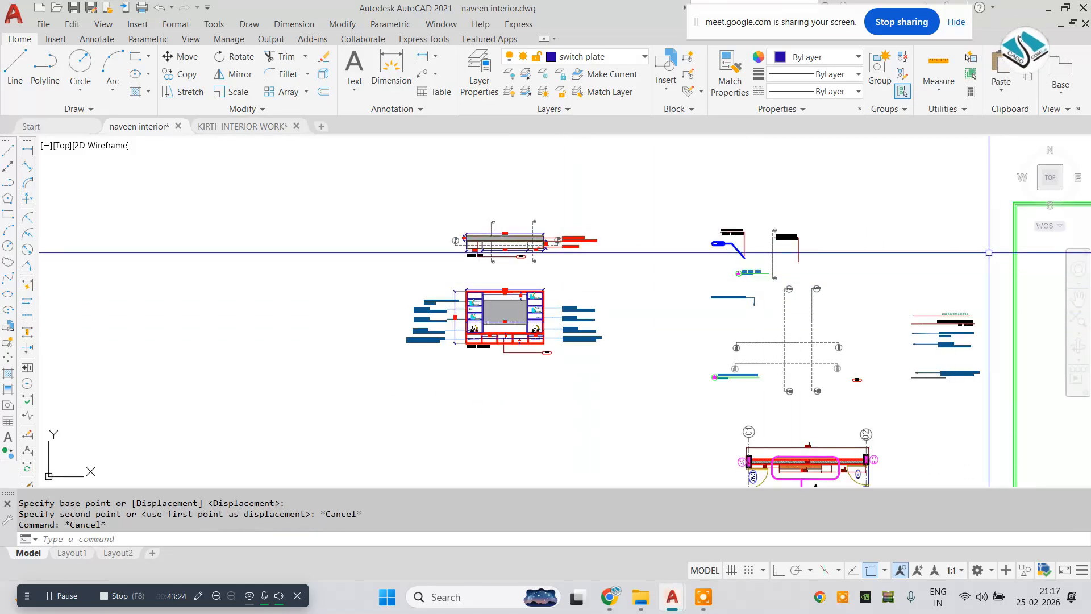
pyautogui.click(978, 203)
pyautogui.click(665, 401)
pyautogui.write('e')
pyautogui.press('space')
pyautogui.scroll(2, 523, 333)
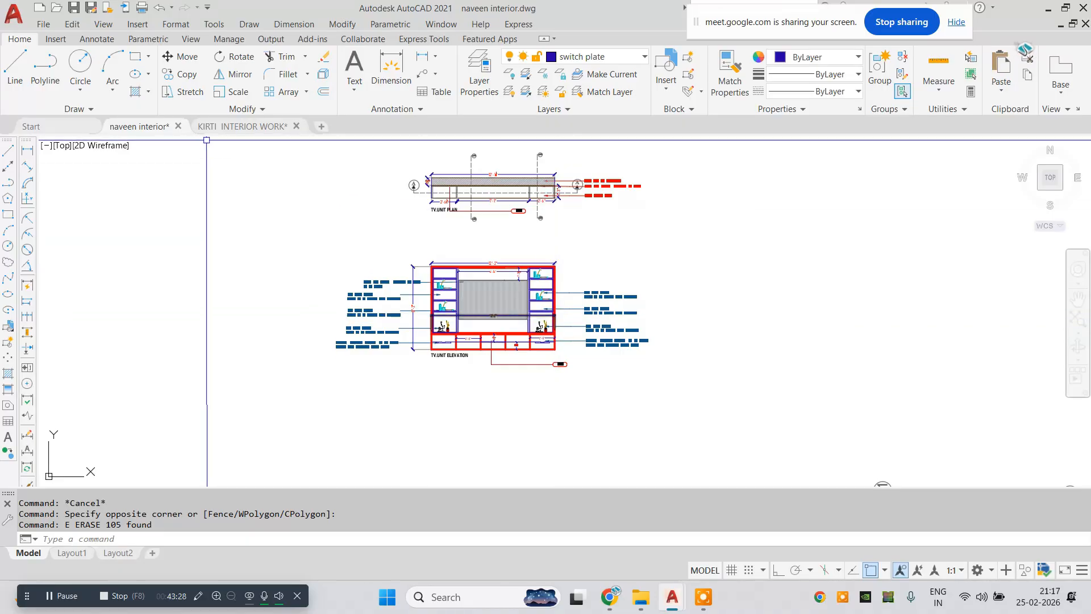
# - Open the INTERIOR DETAILS drawing and locate its row of green-framed furniture detail sheets
pyautogui.click(52, 130)
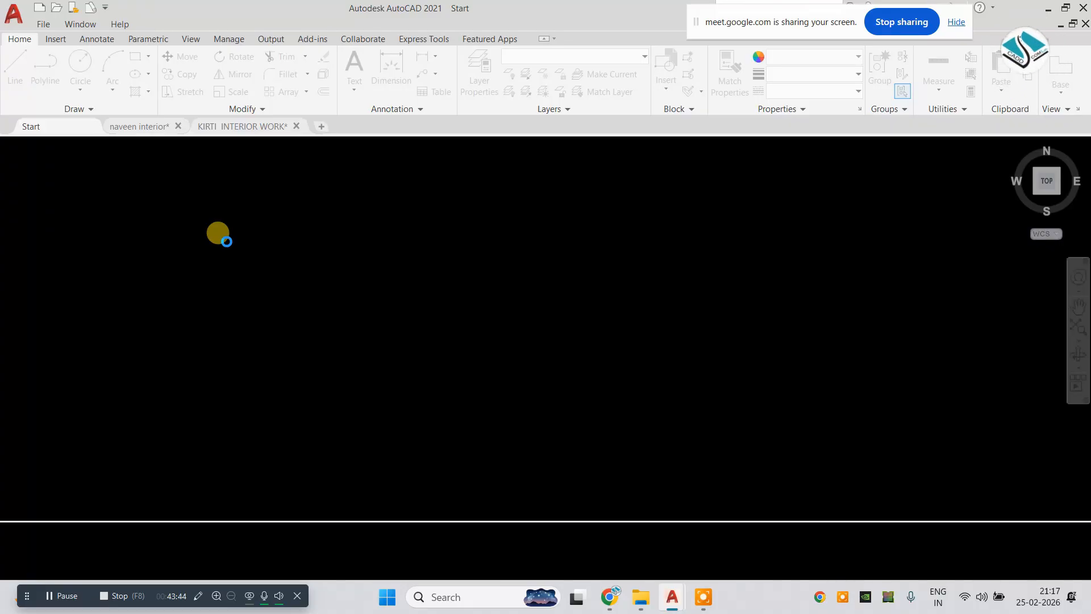
pyautogui.scroll(3, 362, 284)
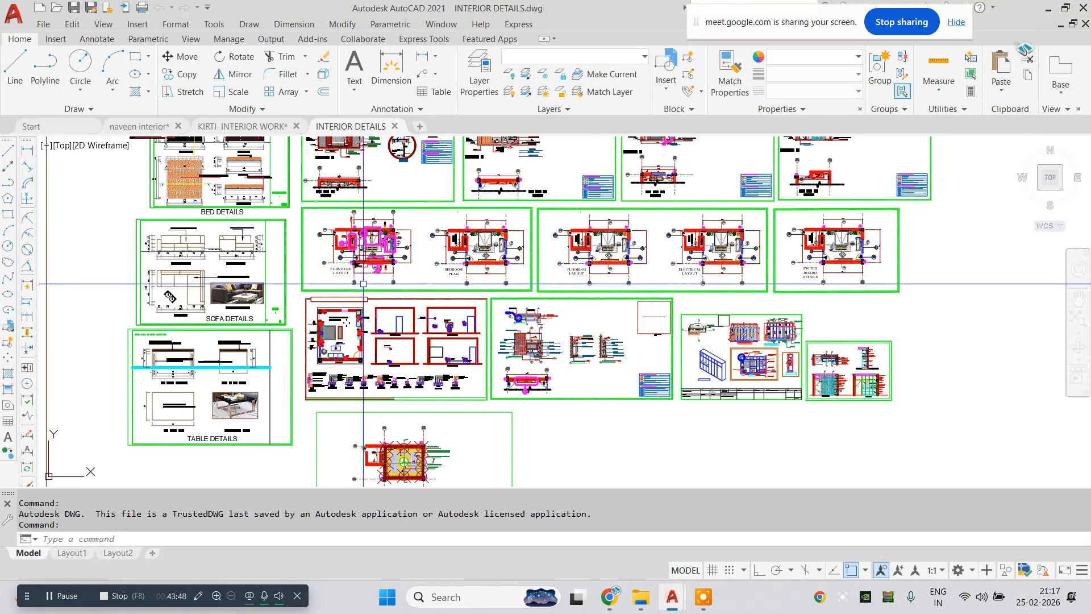
pyautogui.scroll(-5, 420, 251)
pyautogui.press('Escape')
pyautogui.scroll(4, 489, 280)
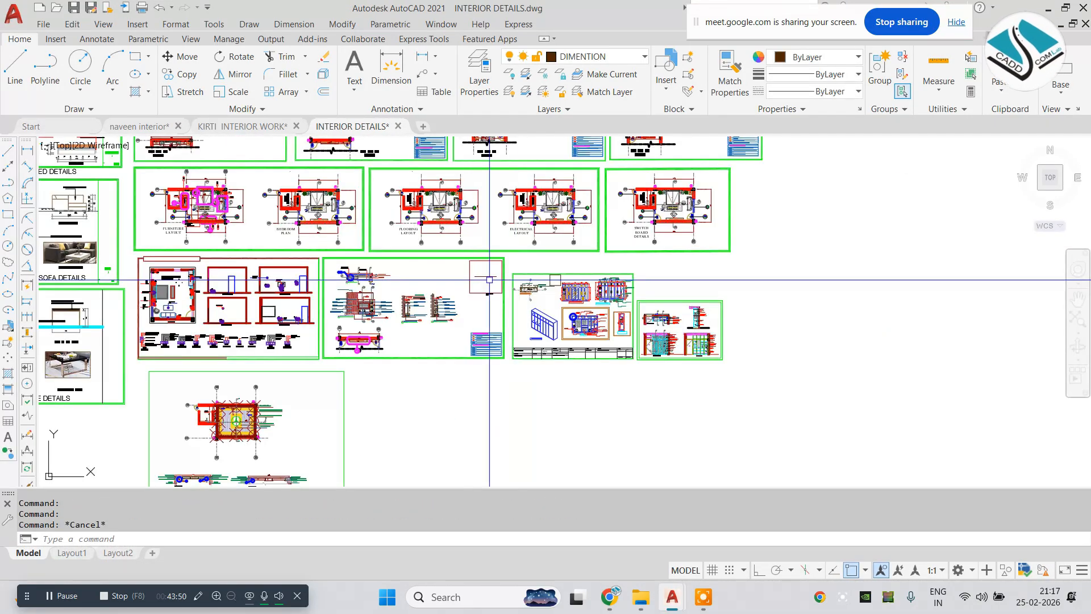
pyautogui.scroll(2, 330, 260)
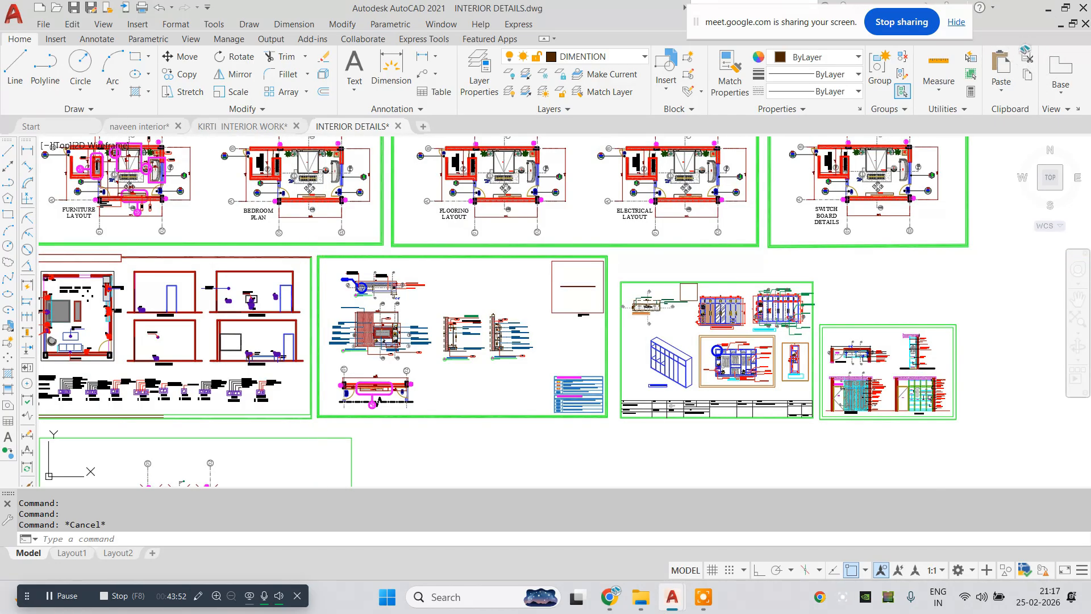
# - Copy the three green-framed detail sheets into the naveen interior drawing below the TV unit drawings, accepting the default block attributes
pyautogui.click(317, 256)
pyautogui.click(961, 425)
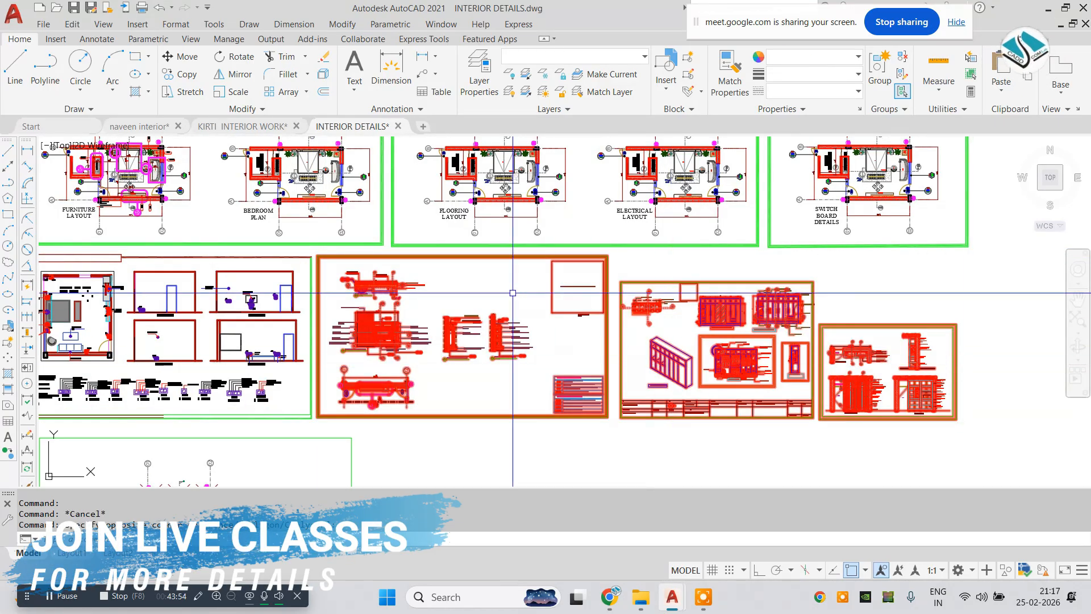
pyautogui.hotkey('ctrl', 'c')
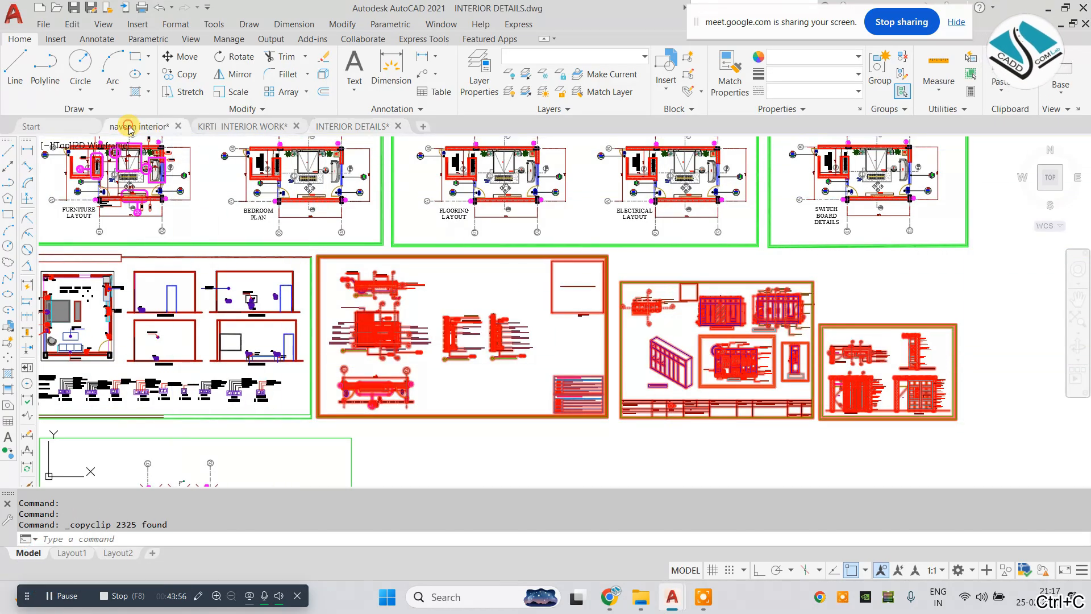
pyautogui.click(130, 127)
pyautogui.scroll(-4, 443, 292)
pyautogui.hotkey('ctrl', 'v')
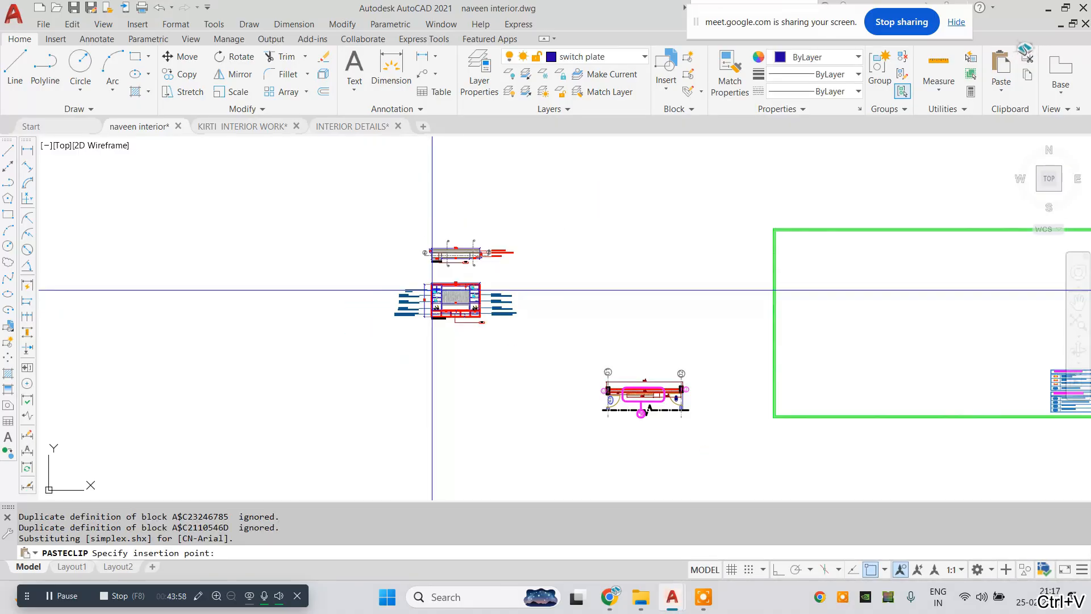
pyautogui.moveTo(293, 262)
pyautogui.mouseDown(button='middle')
pyautogui.moveTo(341, 290)
pyautogui.moveTo(396, 297)
pyautogui.mouseUp(button='middle')
pyautogui.scroll(-3, 396, 296)
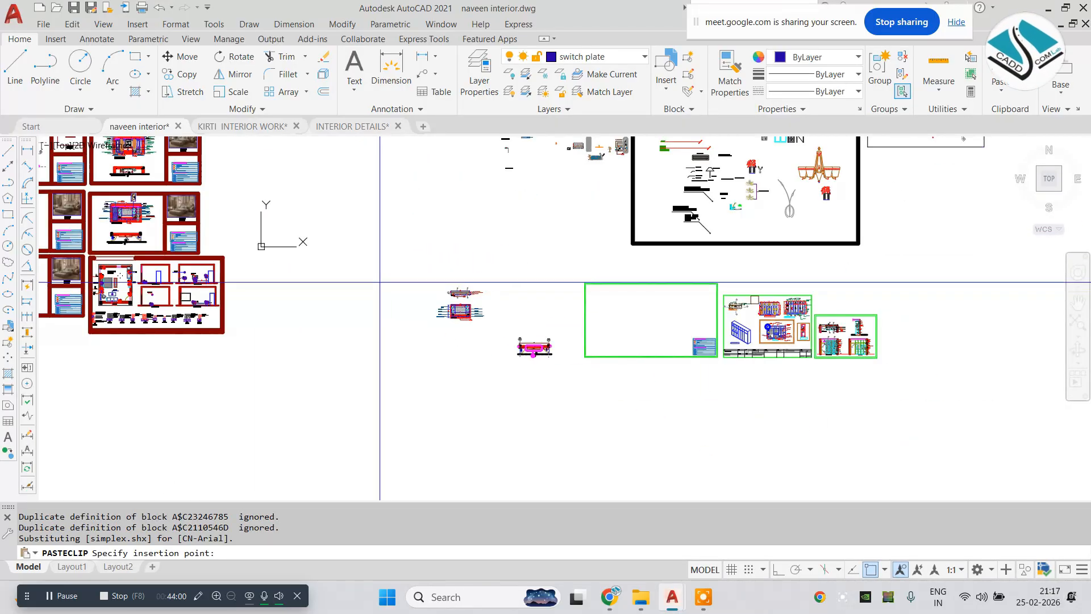
pyautogui.click(394, 469)
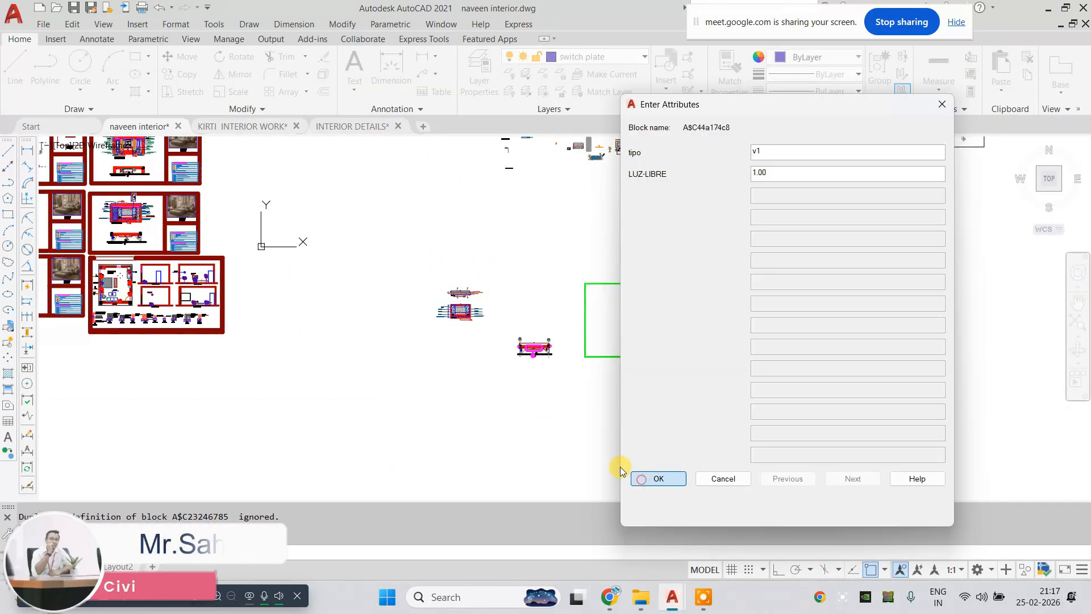
pyautogui.moveTo(442, 428); pyautogui.dragTo(482, 385, button='middle')
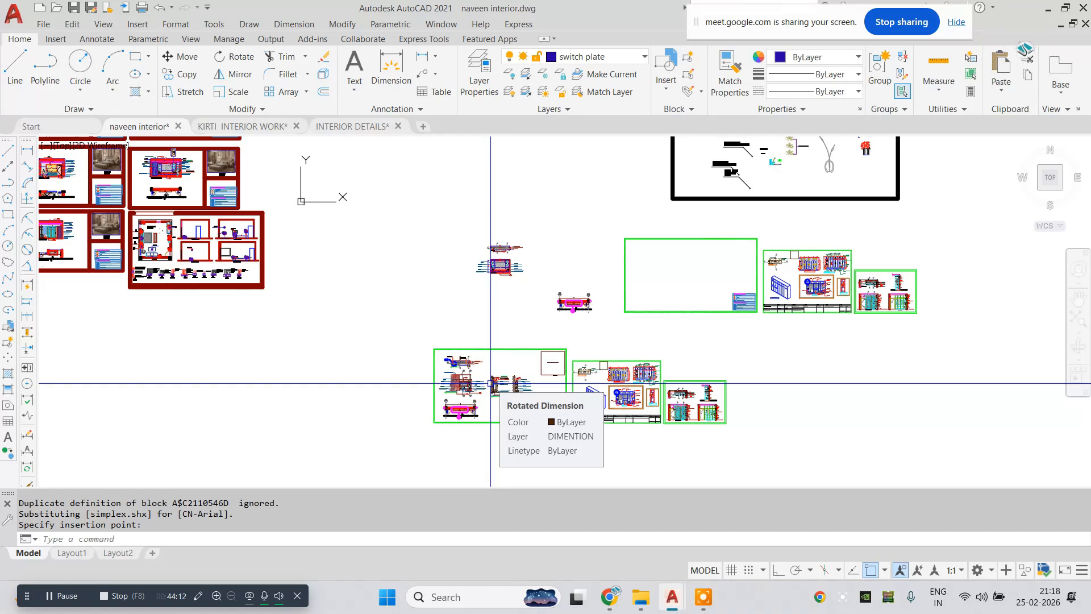
pyautogui.scroll(10, 500, 238)
pyautogui.press('Escape')
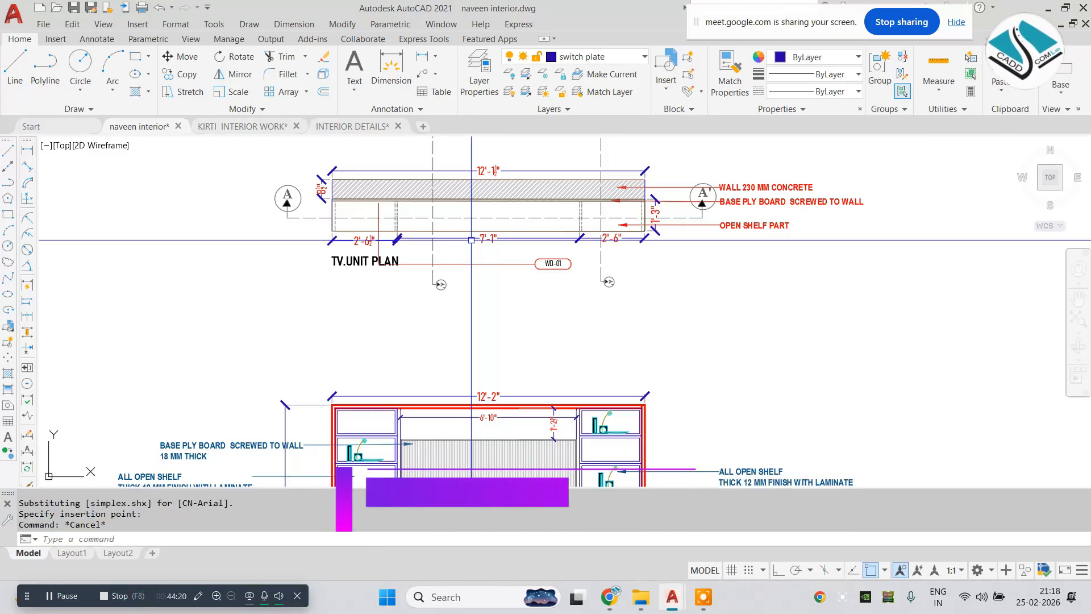
# - Examine the TV unit on the floor plan and compare the arrangement of the drawings around the green-framed sheets
pyautogui.scroll(-10, 471, 240)
pyautogui.scroll(10, 274, 249)
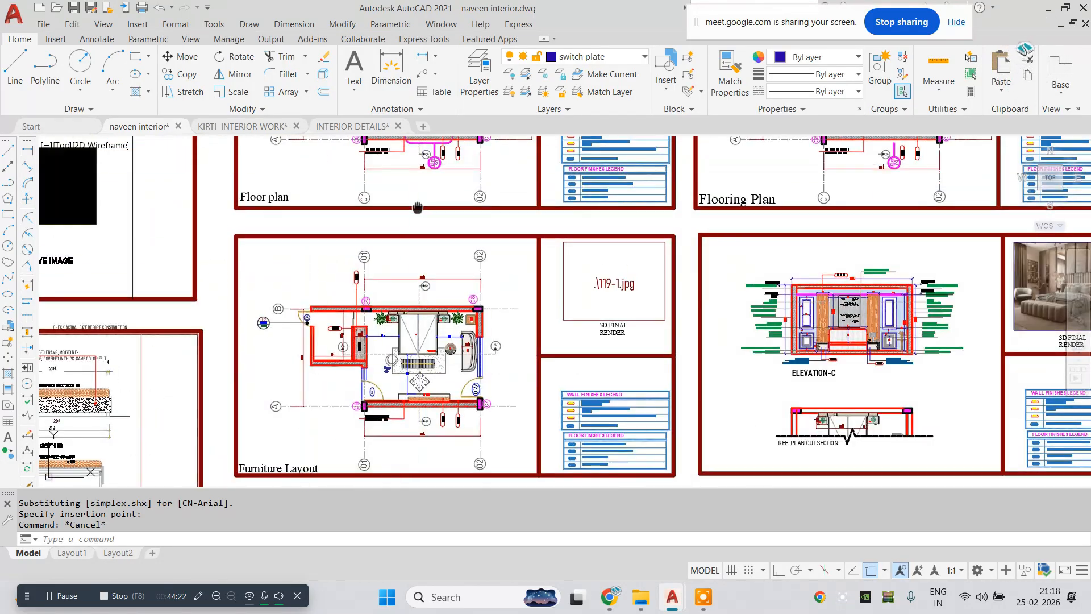
pyautogui.scroll(2, 506, 298)
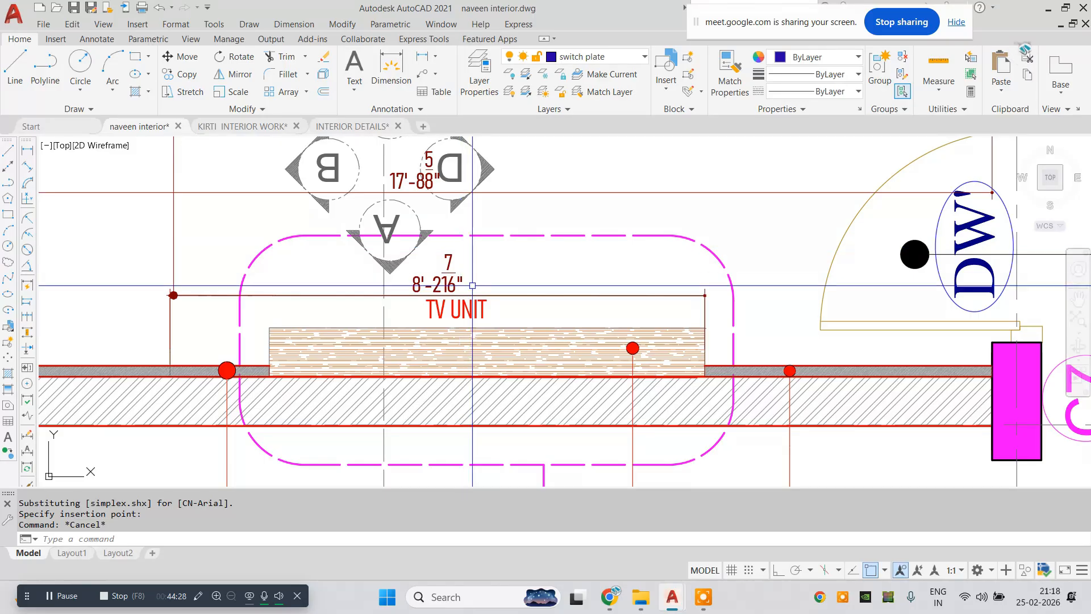
pyautogui.scroll(-4, 472, 286)
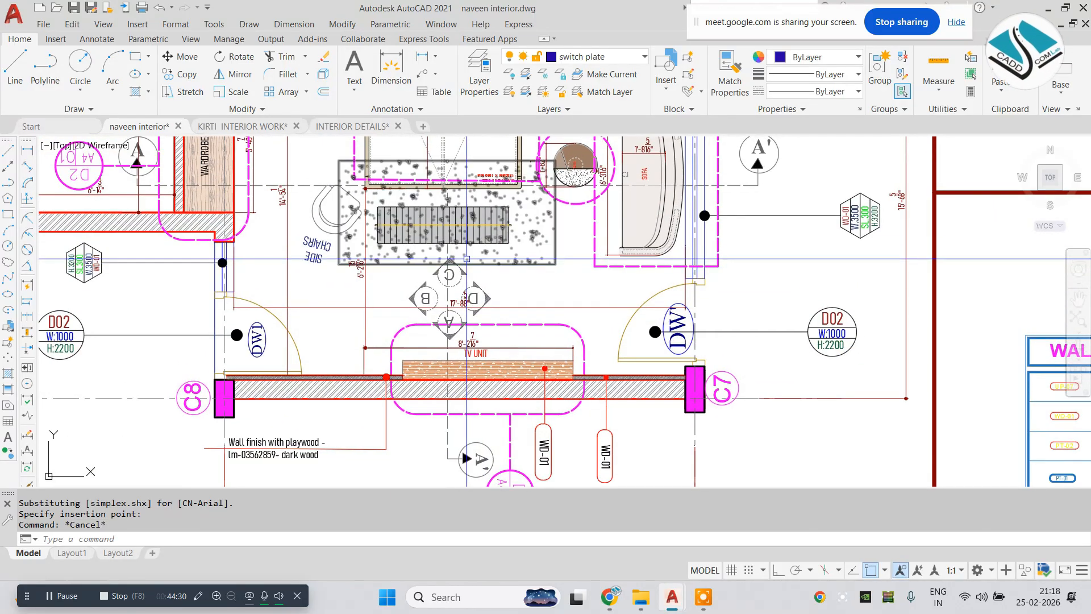
pyautogui.scroll(-10, 543, 255)
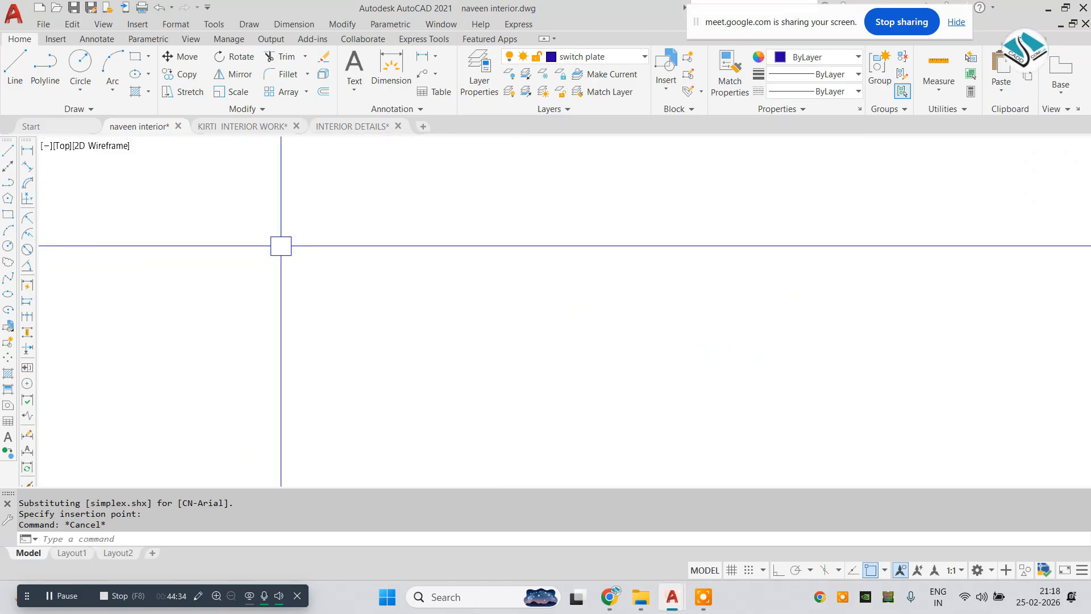
pyautogui.scroll(6, 502, 310)
pyautogui.moveTo(731, 317); pyautogui.dragTo(305, 267, button='middle')
pyautogui.moveTo(627, 309)
pyautogui.mouseDown(button='middle')
pyautogui.moveTo(385, 223)
pyautogui.moveTo(165, 169)
pyautogui.mouseUp(button='middle')
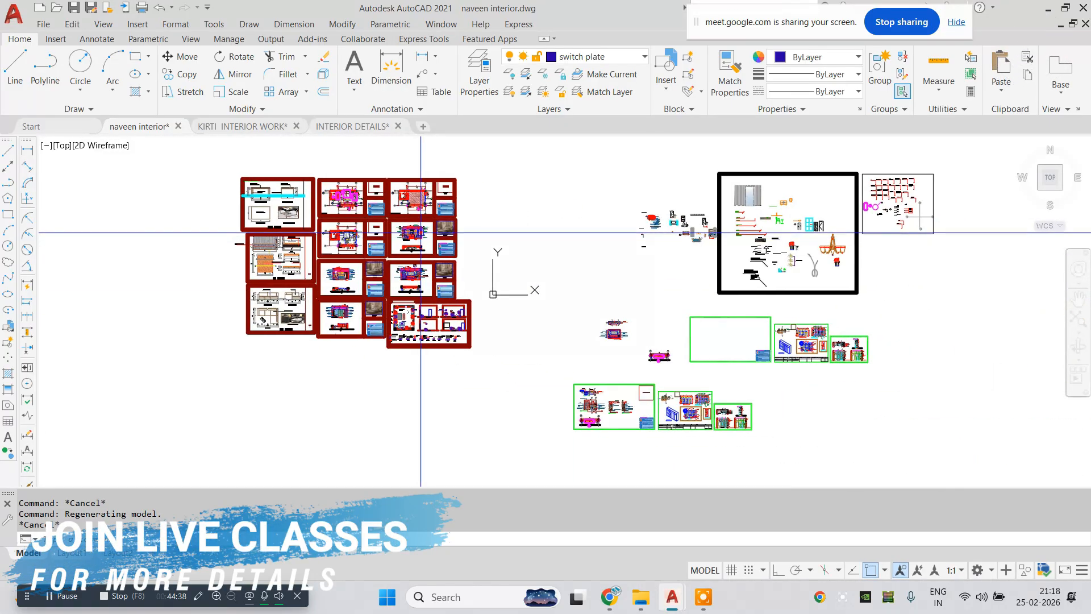
pyautogui.scroll(8, 312, 214)
pyautogui.moveTo(316, 212); pyautogui.dragTo(374, 225, button='middle')
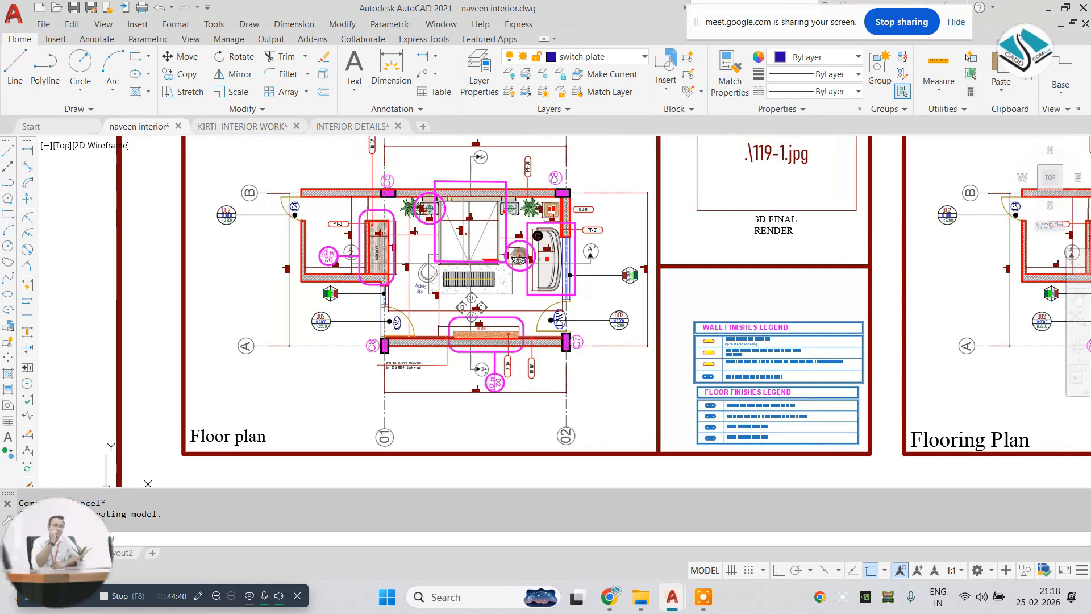
pyautogui.scroll(2, 483, 326)
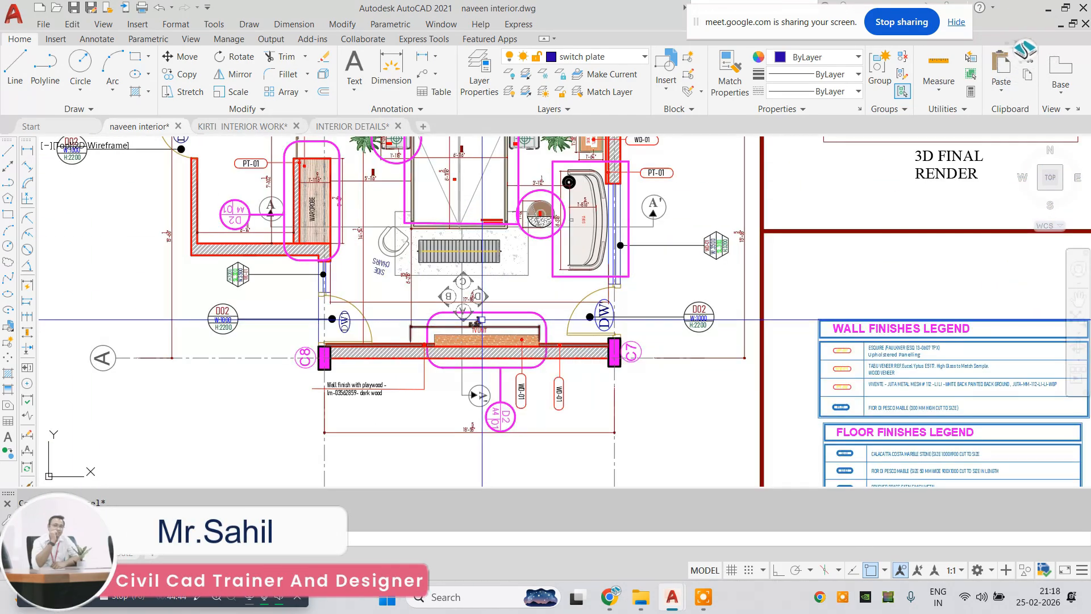
pyautogui.scroll(-5, 548, 304)
pyautogui.scroll(6, 548, 304)
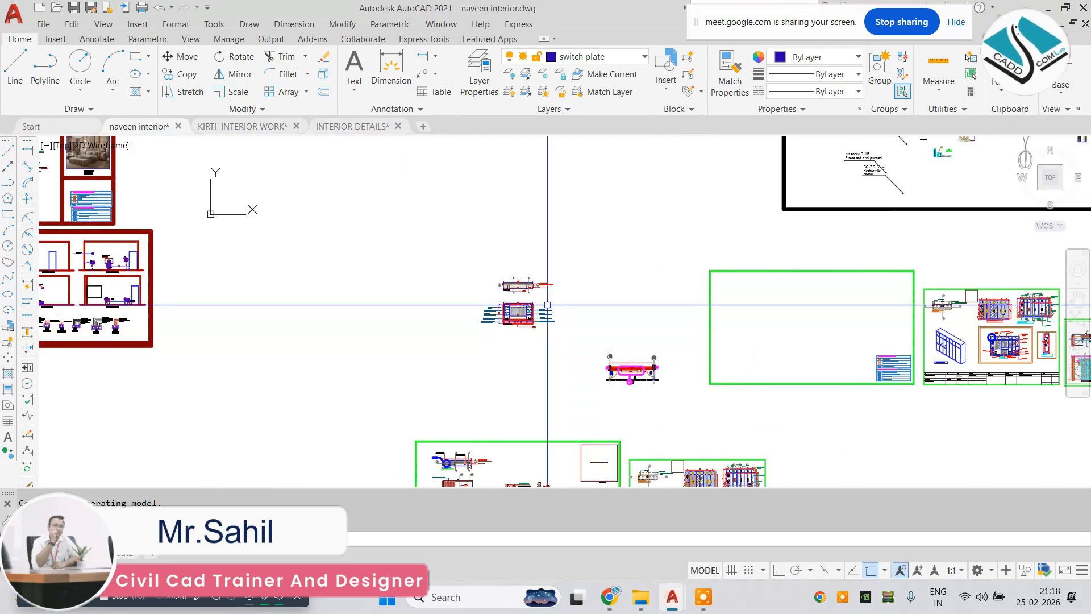
pyautogui.scroll(-4, 547, 304)
pyautogui.press('Escape')
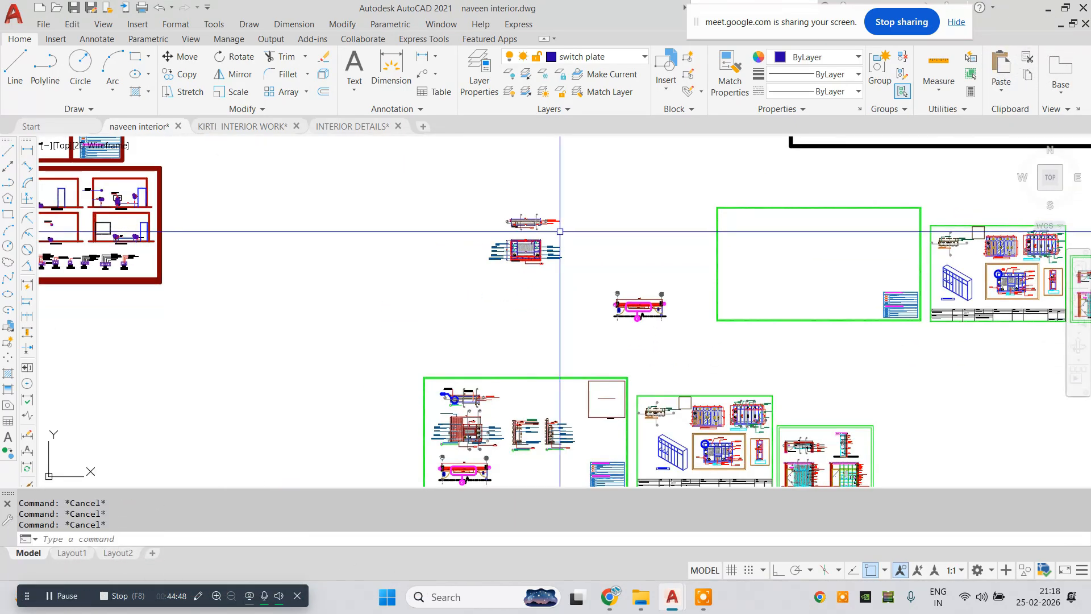
# - Erase the old plan and elevation drawings from the first copied green-framed sheet
pyautogui.click(497, 452)
pyautogui.write('e')
pyautogui.press('Return')
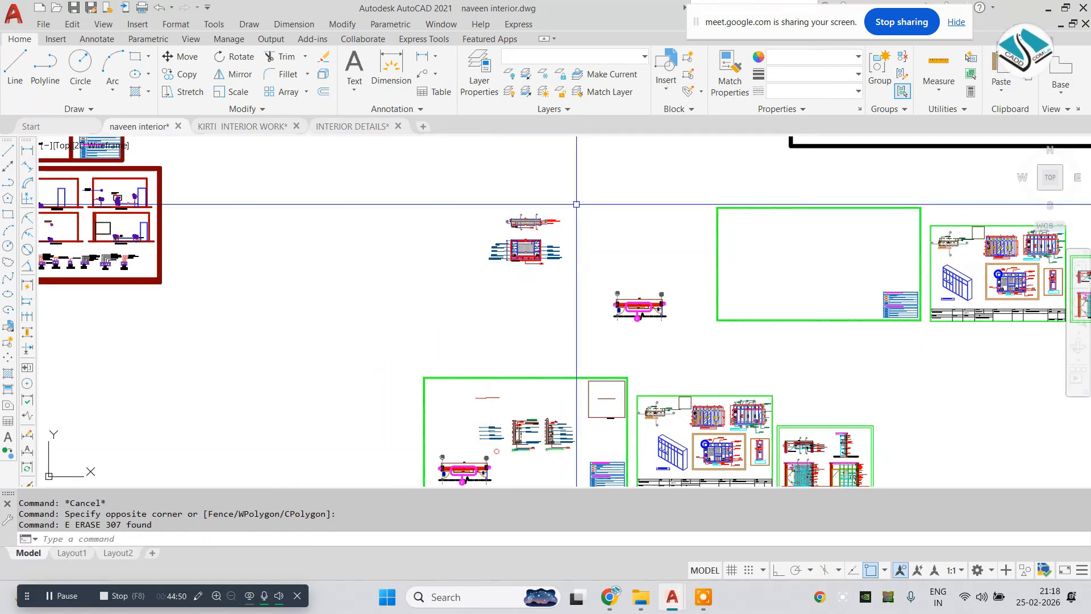
# - Move the finished TV unit plan and elevation into the cleared area of the first green-framed sheet
pyautogui.click(455, 288)
pyautogui.scroll(5, 495, 379)
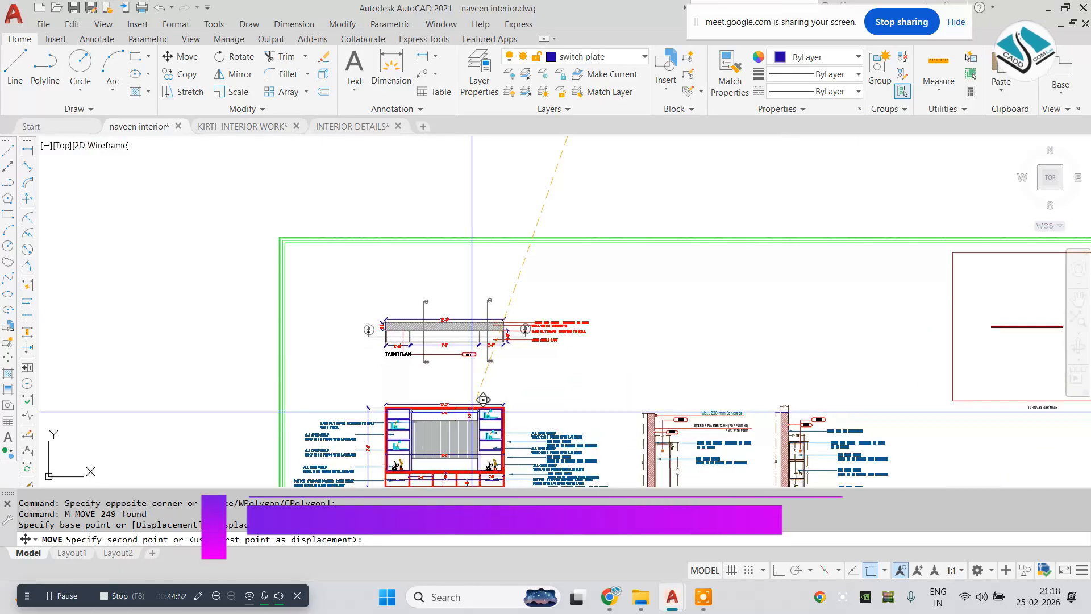
pyautogui.press('Escape')
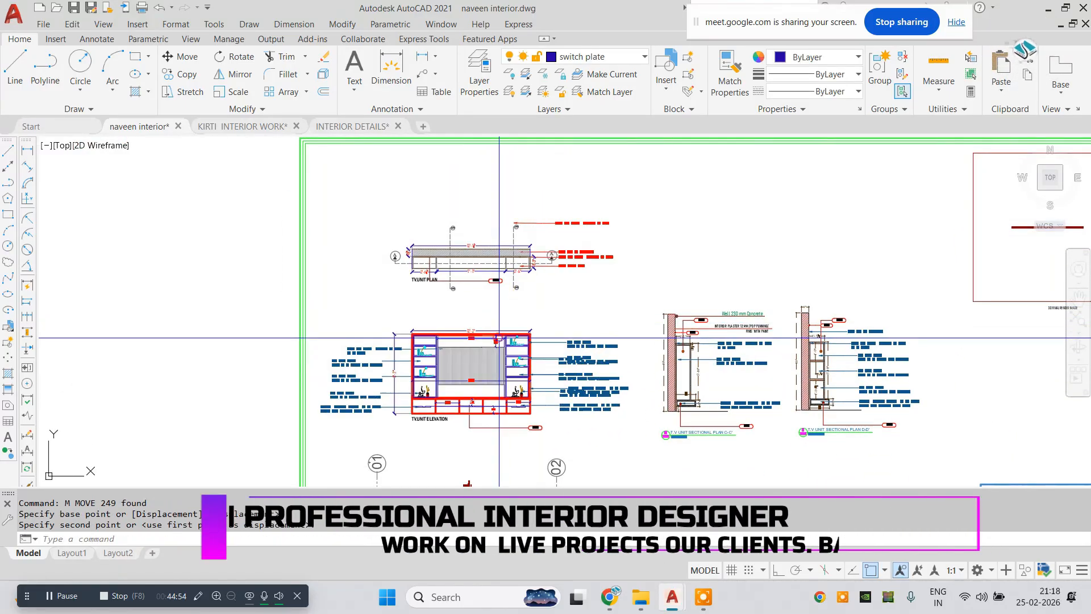
# - Undo the last erasure among the overlapping shelf notes beside the TV unit elevation
pyautogui.scroll(4, 622, 349)
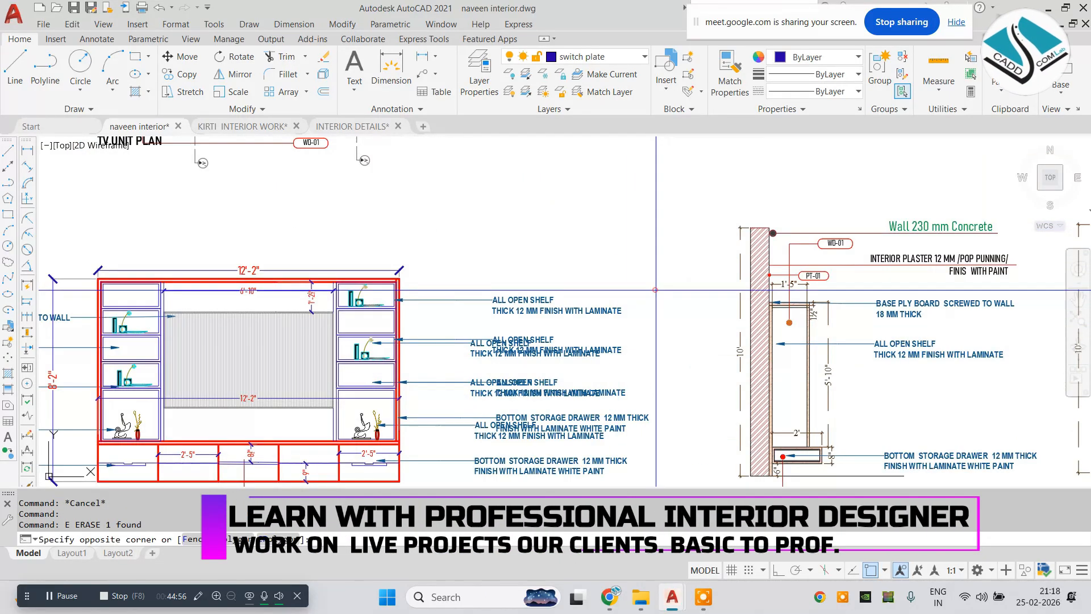
pyautogui.hotkey('ctrl', 'z')
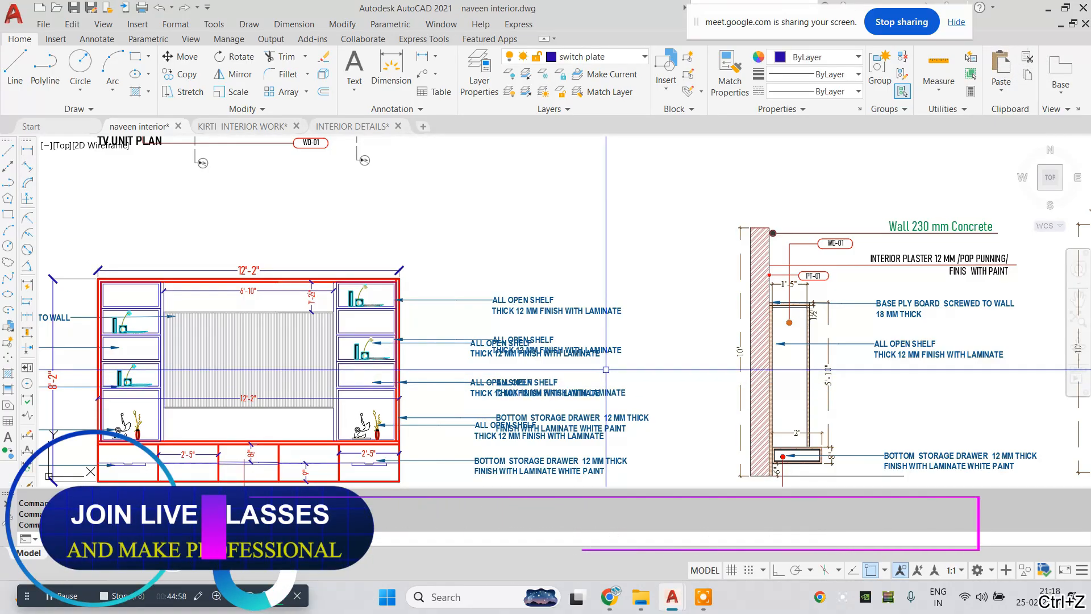
pyautogui.scroll(2, 471, 355)
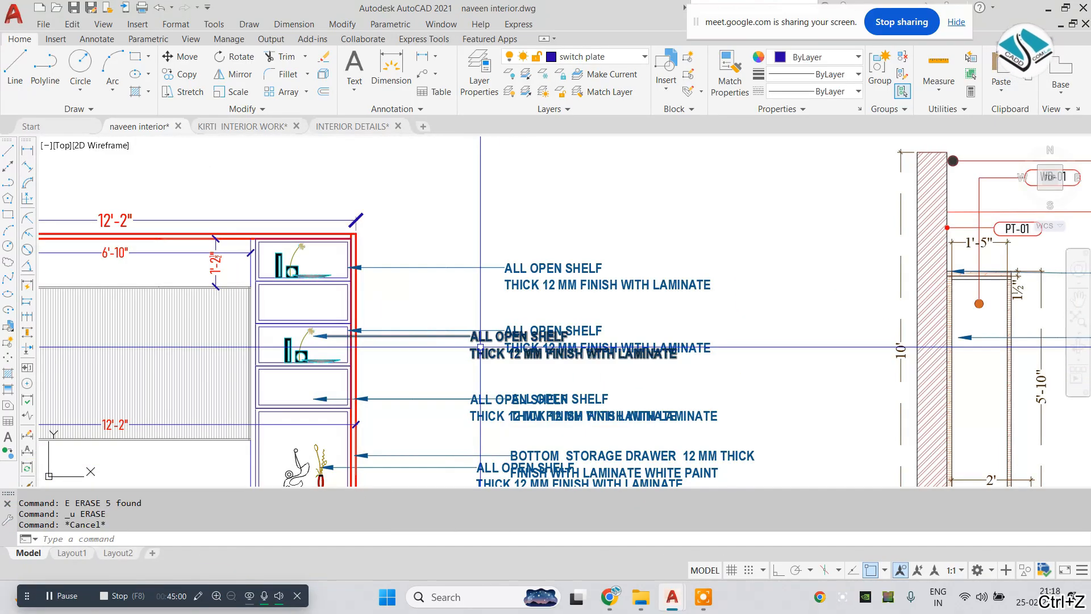
pyautogui.scroll(-8, 487, 335)
pyautogui.scroll(2, 638, 305)
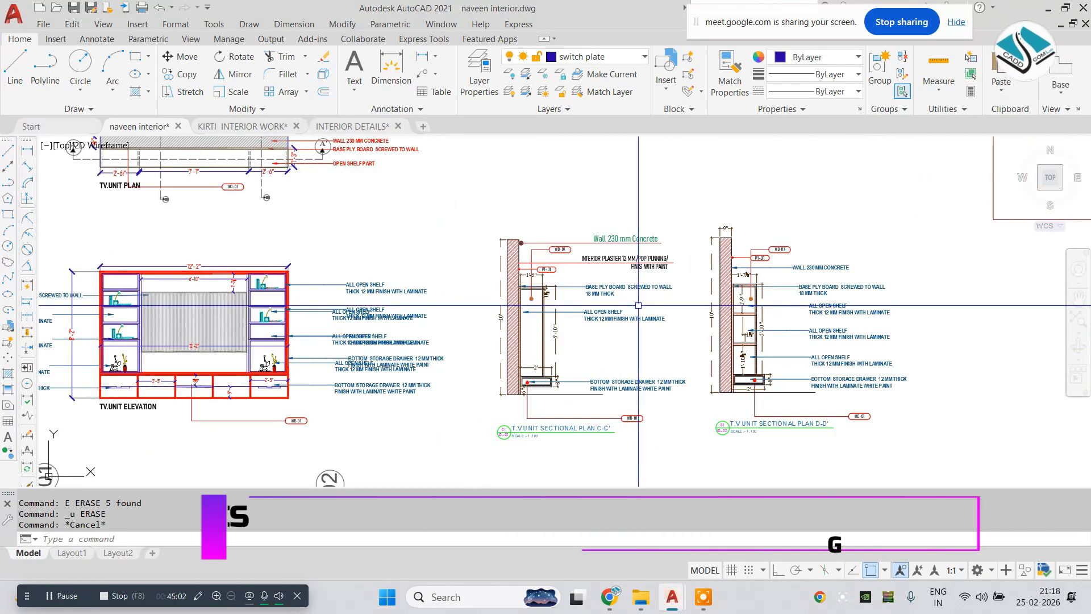